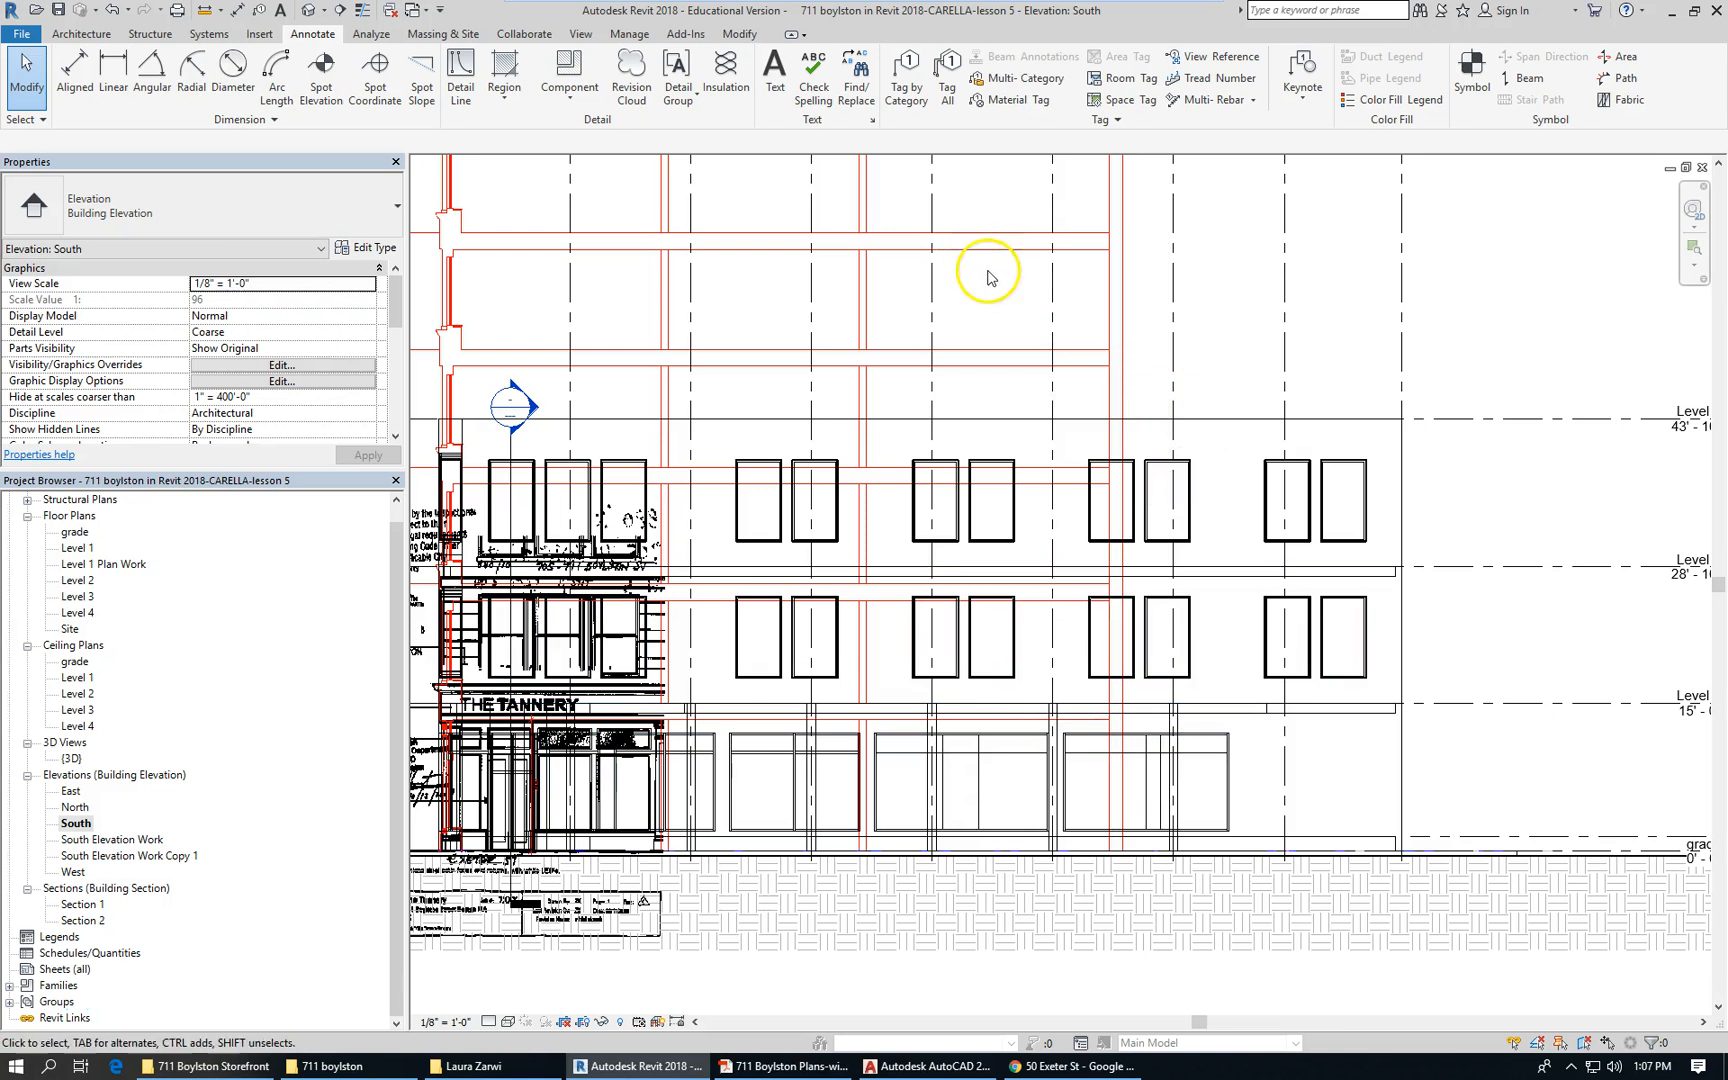
Add an aligned dimension across the thickness of the Floor 5 slab in the imported CAD section, placed beyond the slab's end
click(957, 357)
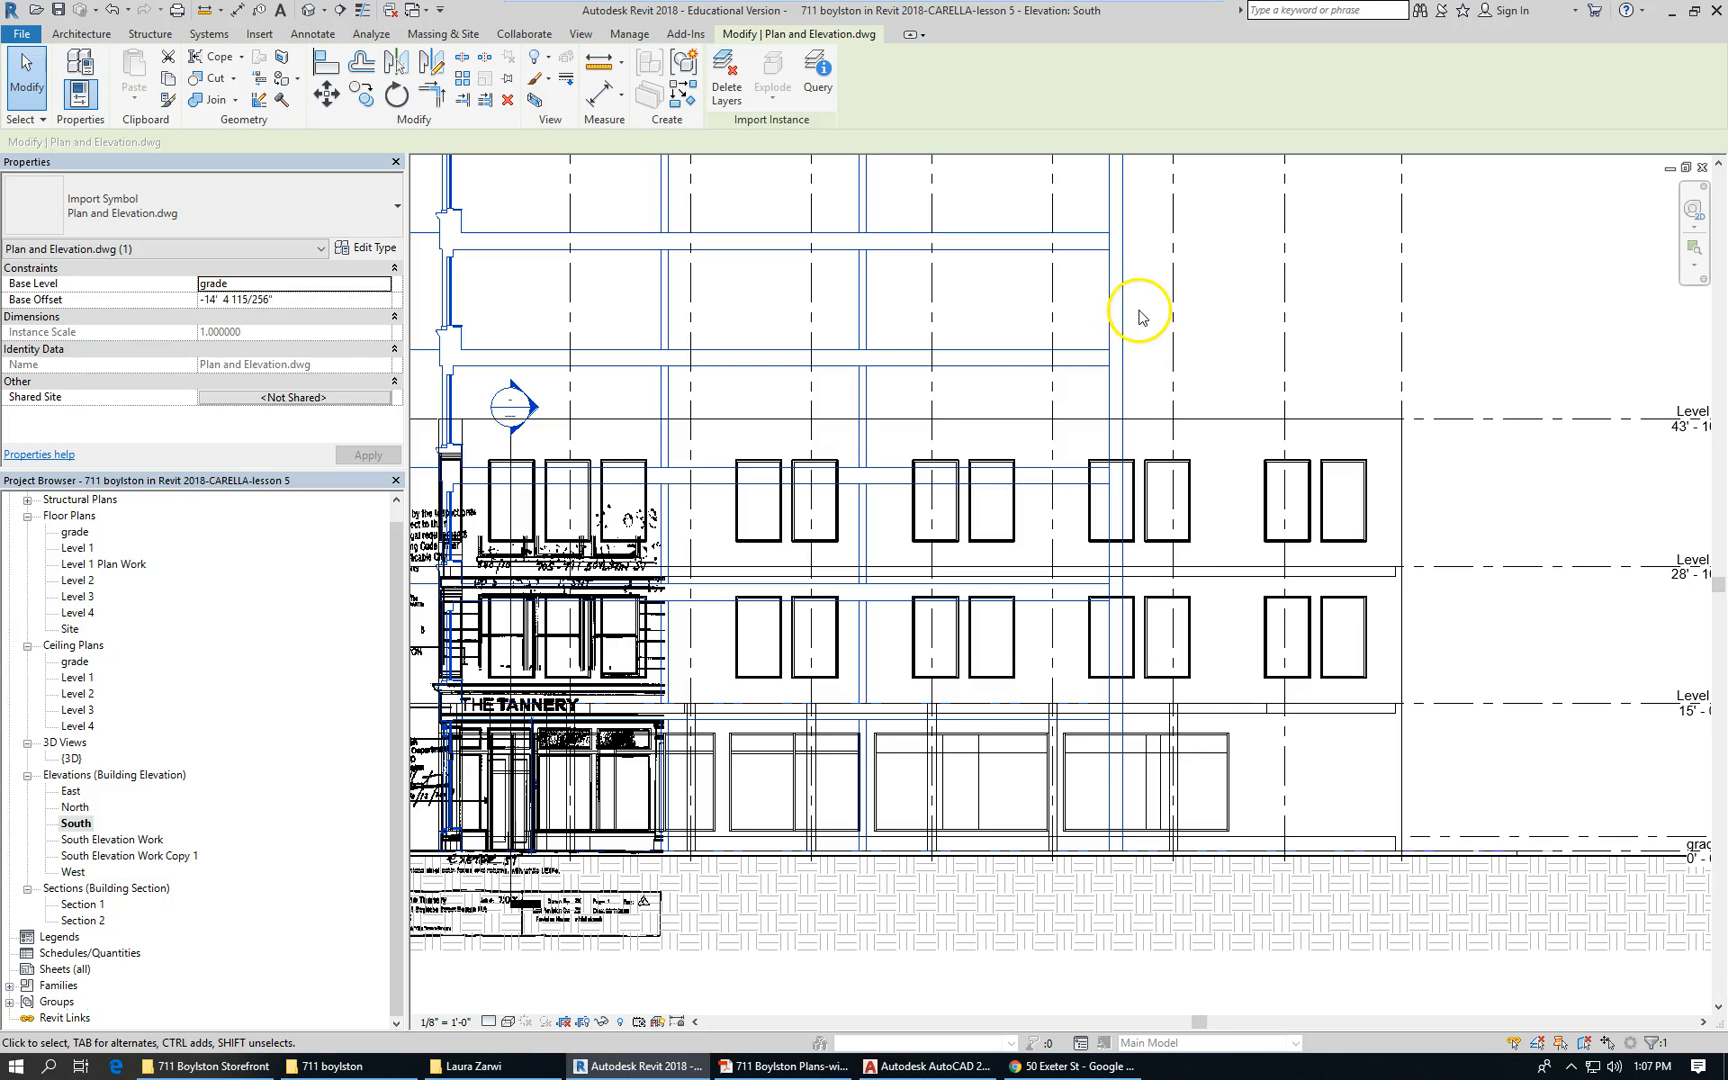
click(84, 34)
click(312, 34)
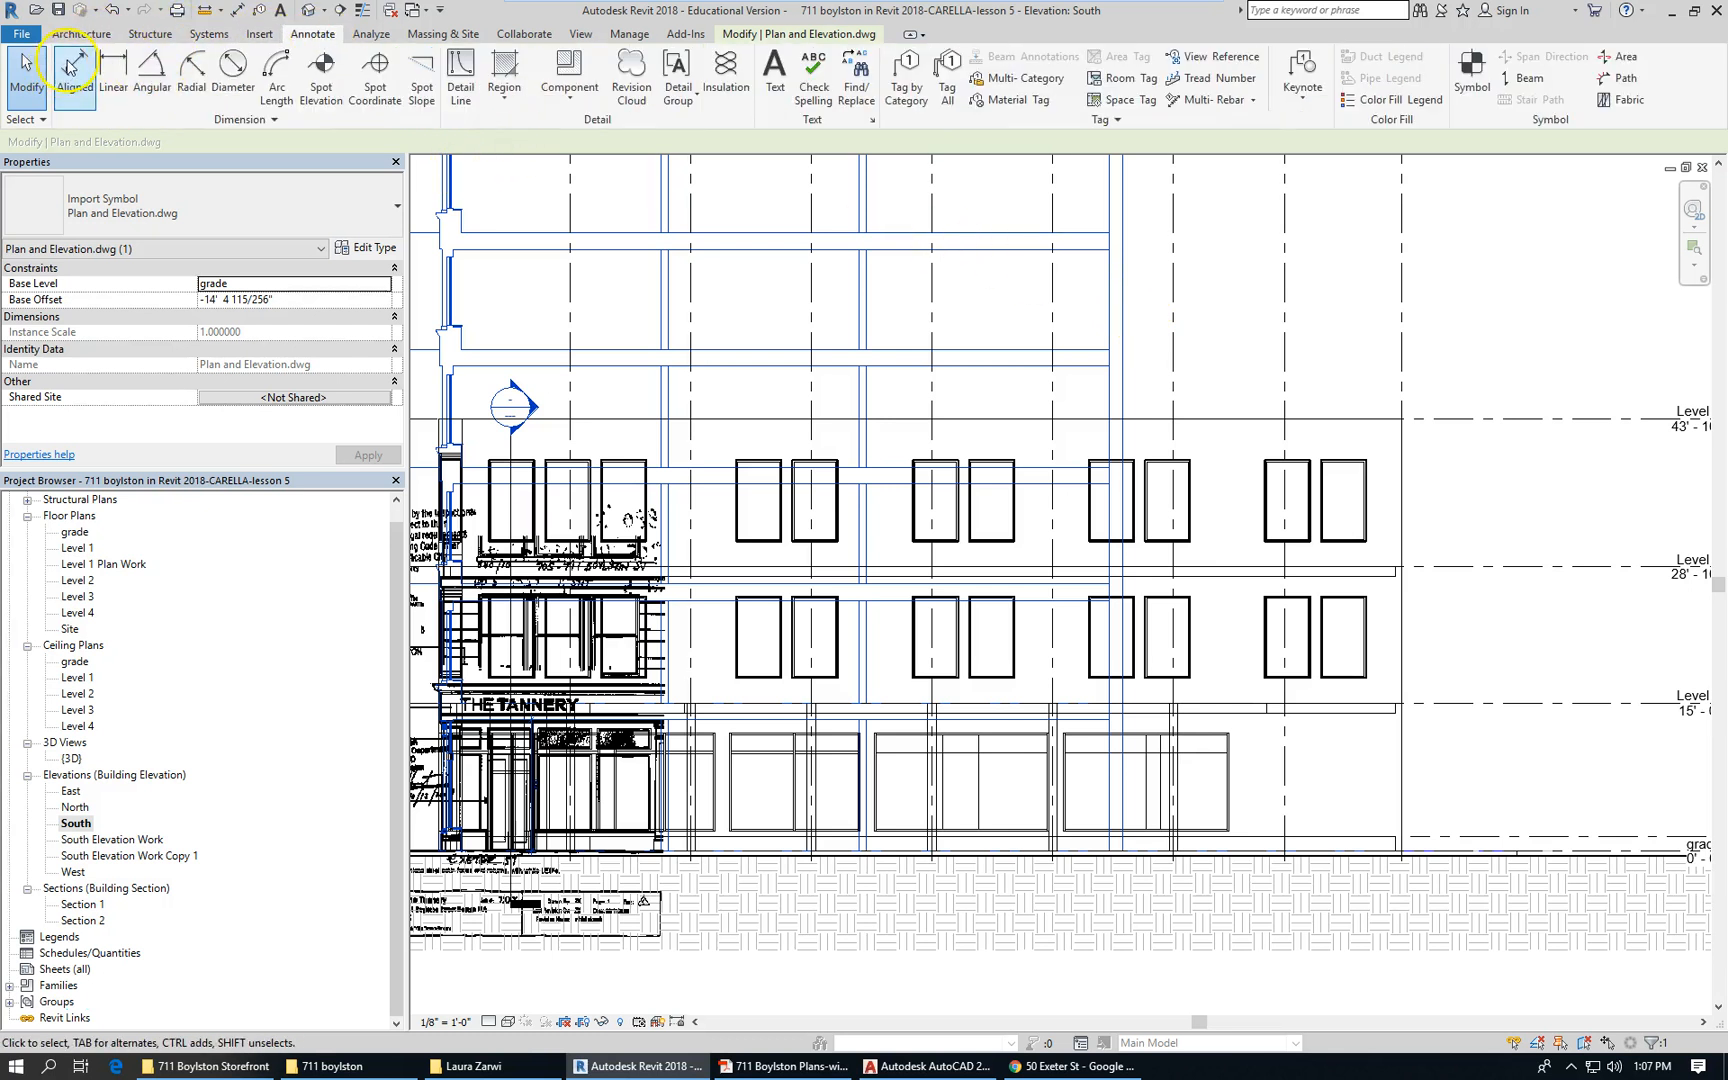
click(74, 72)
scroll(1005, 355, up, 2)
click(1013, 341)
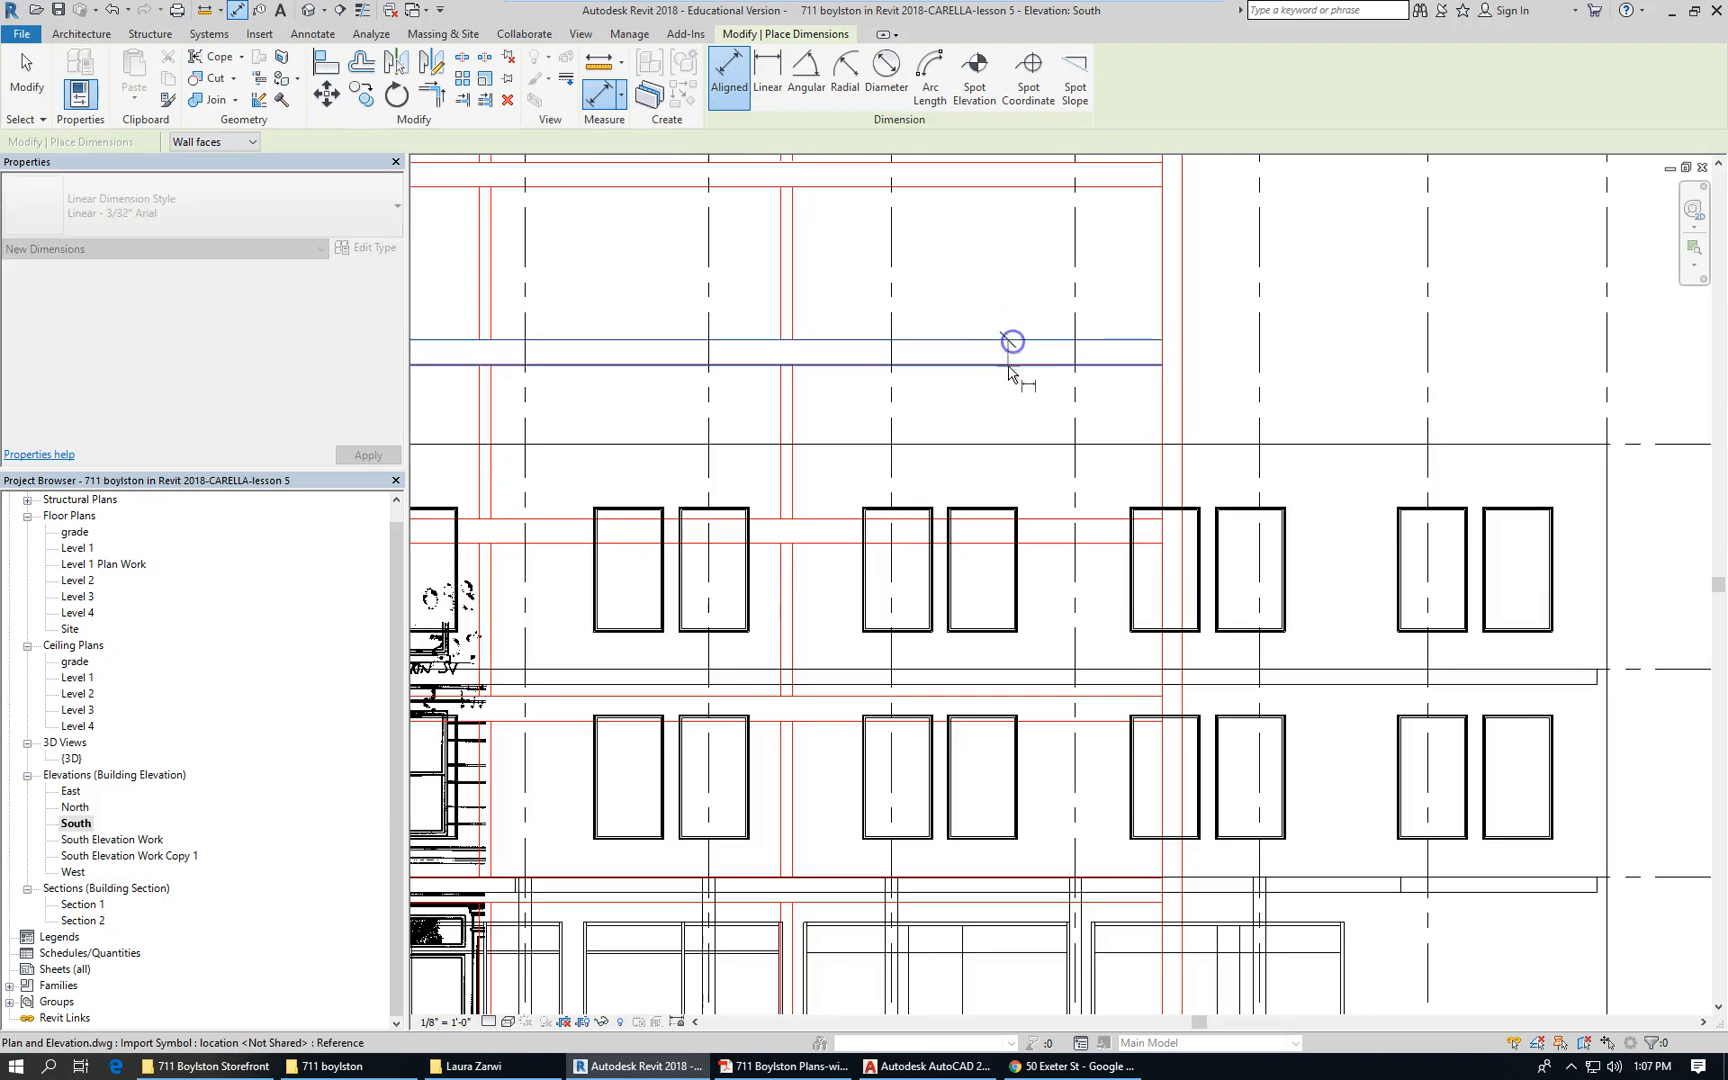
click(1080, 365)
click(1325, 355)
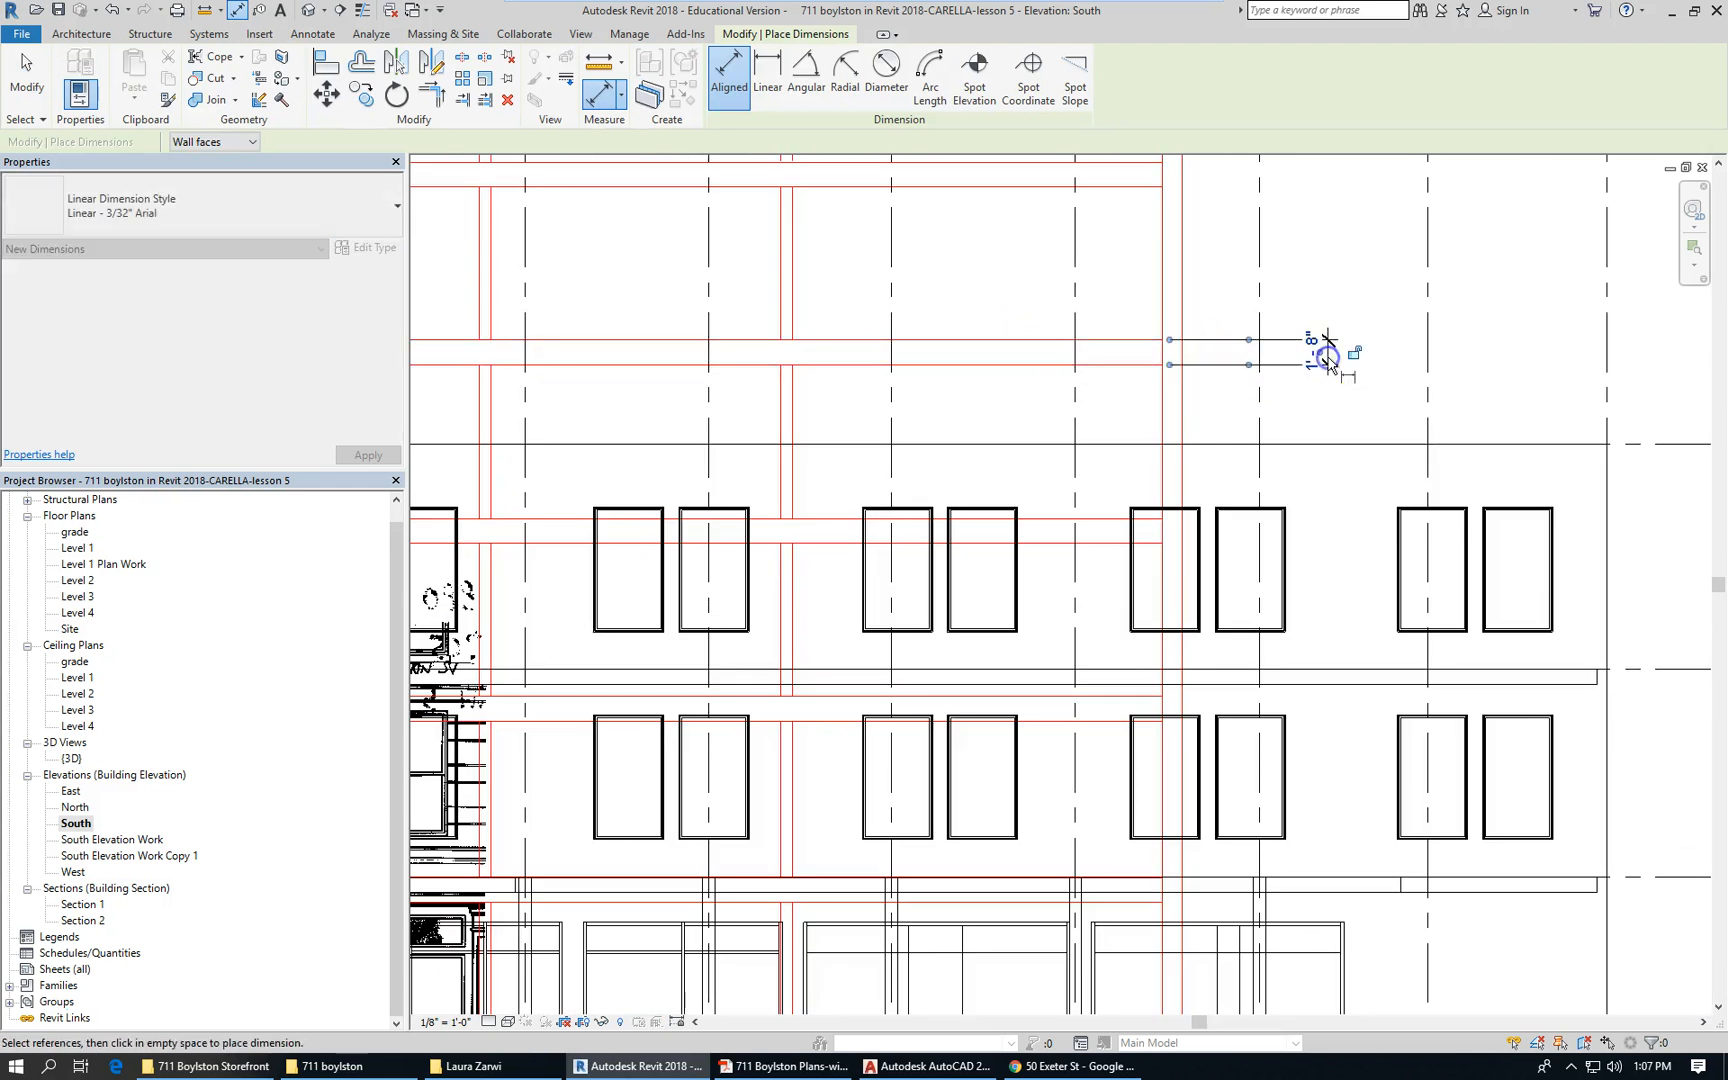
Add an aligned dimension across the thickness of the Floor 4 slab in the imported CAD section
click(1104, 520)
click(1100, 541)
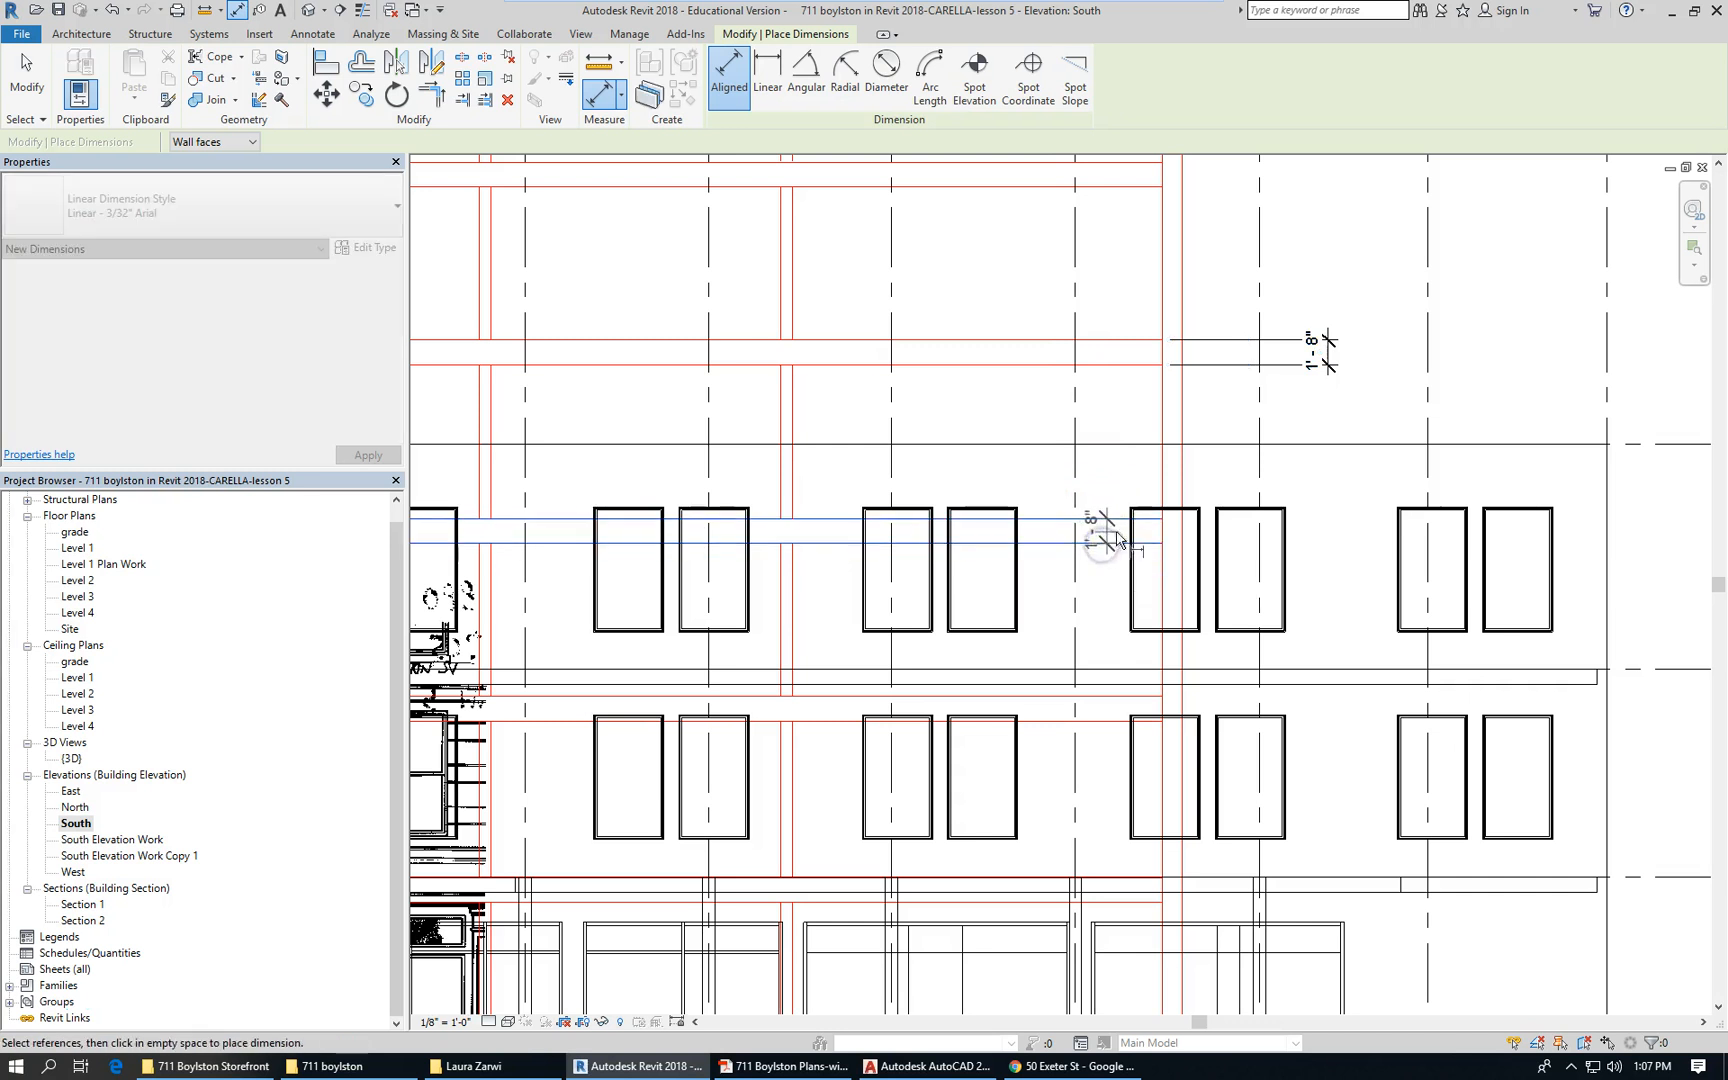
click(1343, 535)
scroll(1255, 275, down, 2)
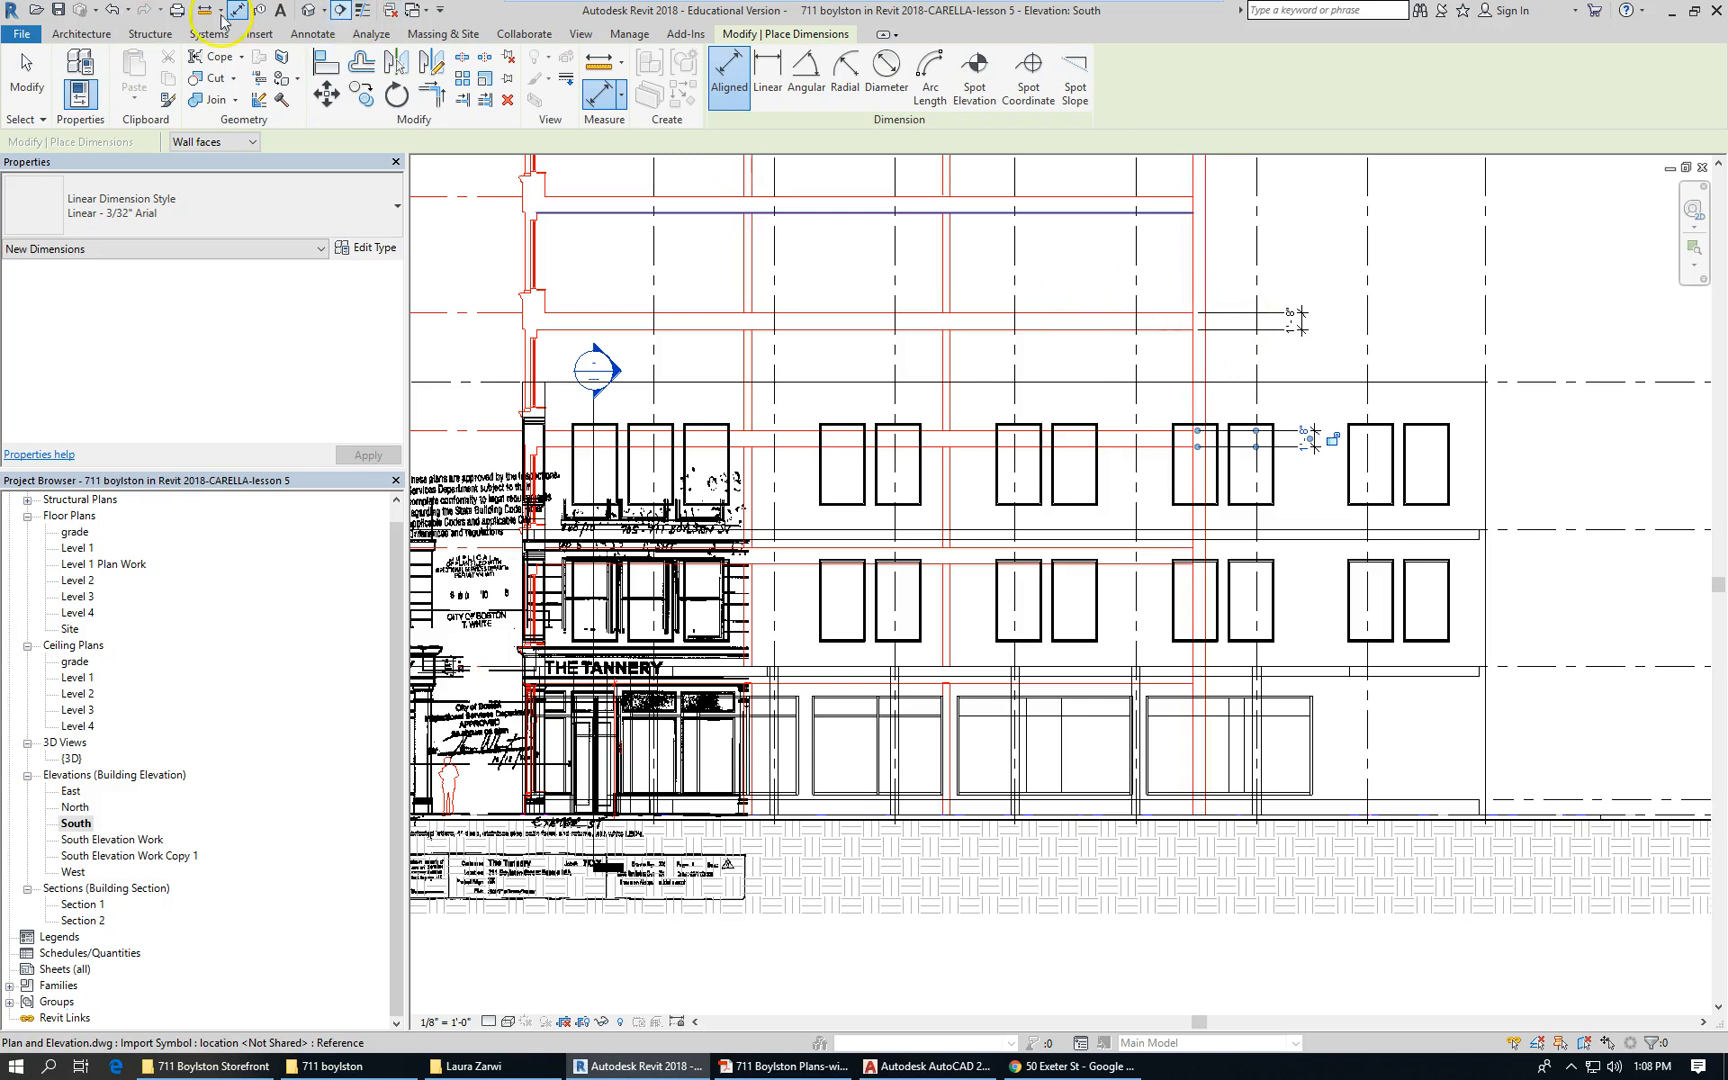
click(55, 67)
Duplicate the Level 2 floor's type under the name Generic - 20"
scroll(1527, 818, up, 2)
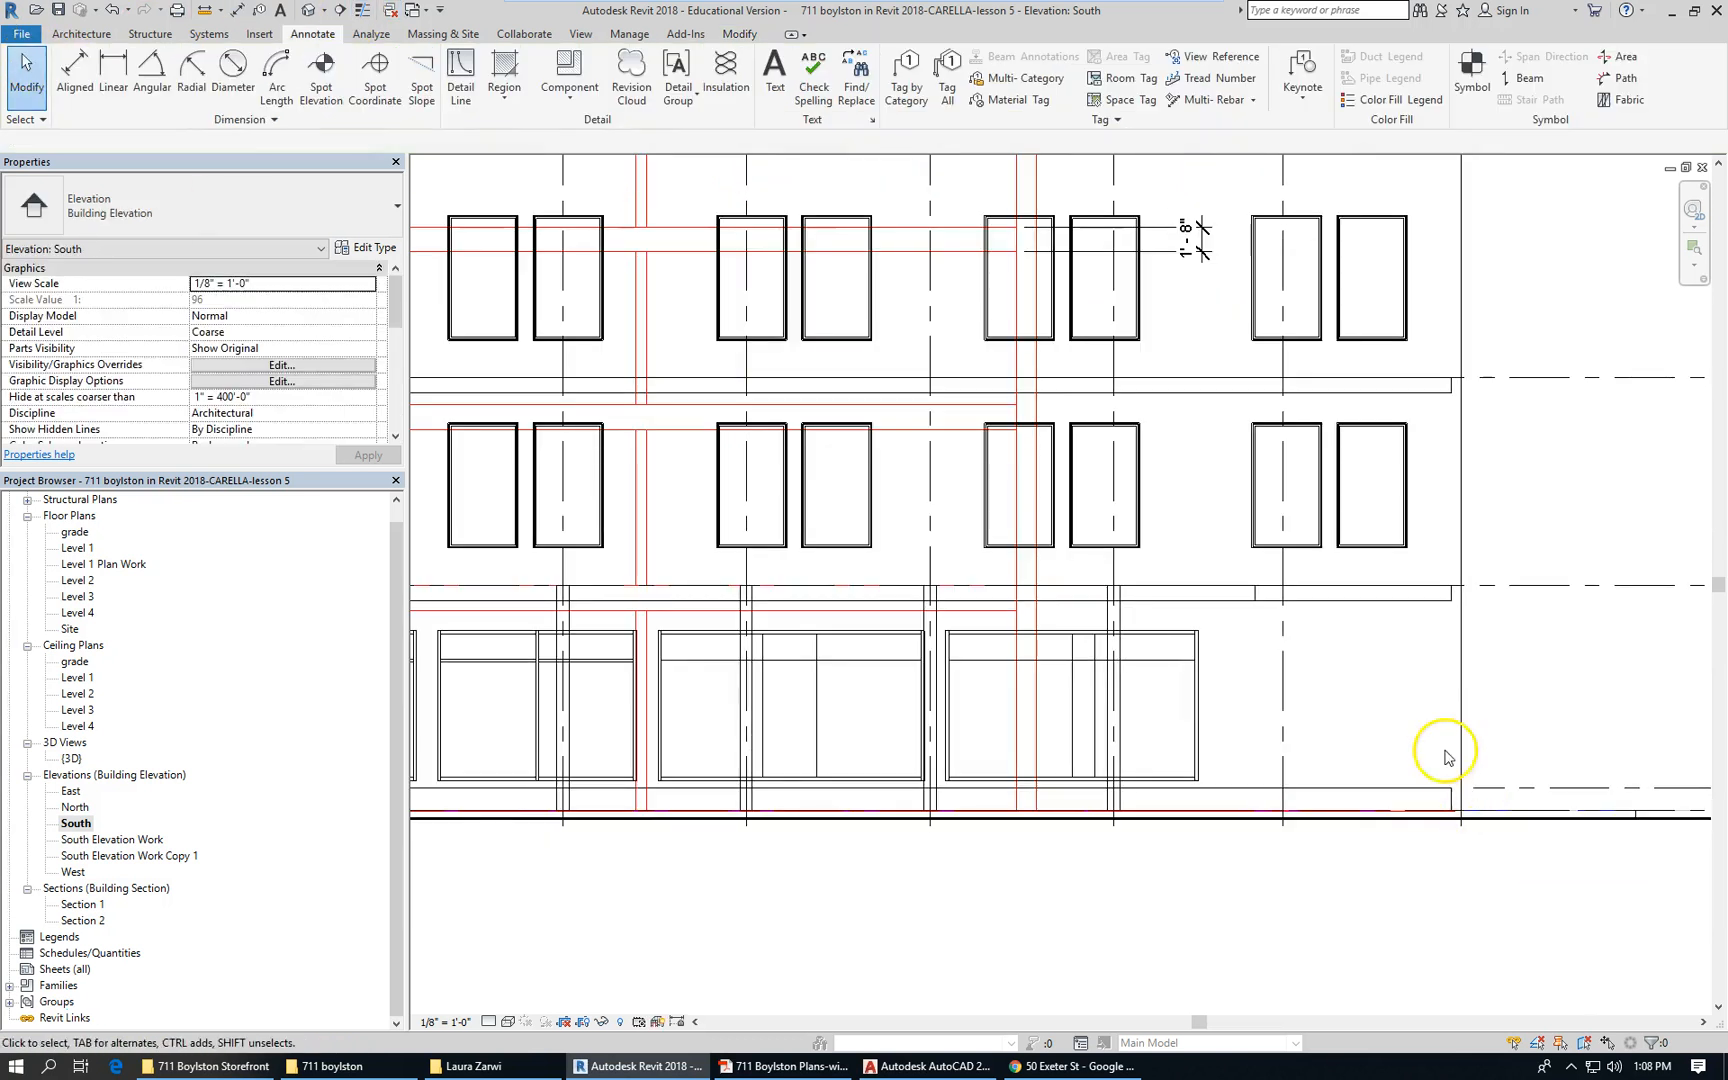
click(1344, 601)
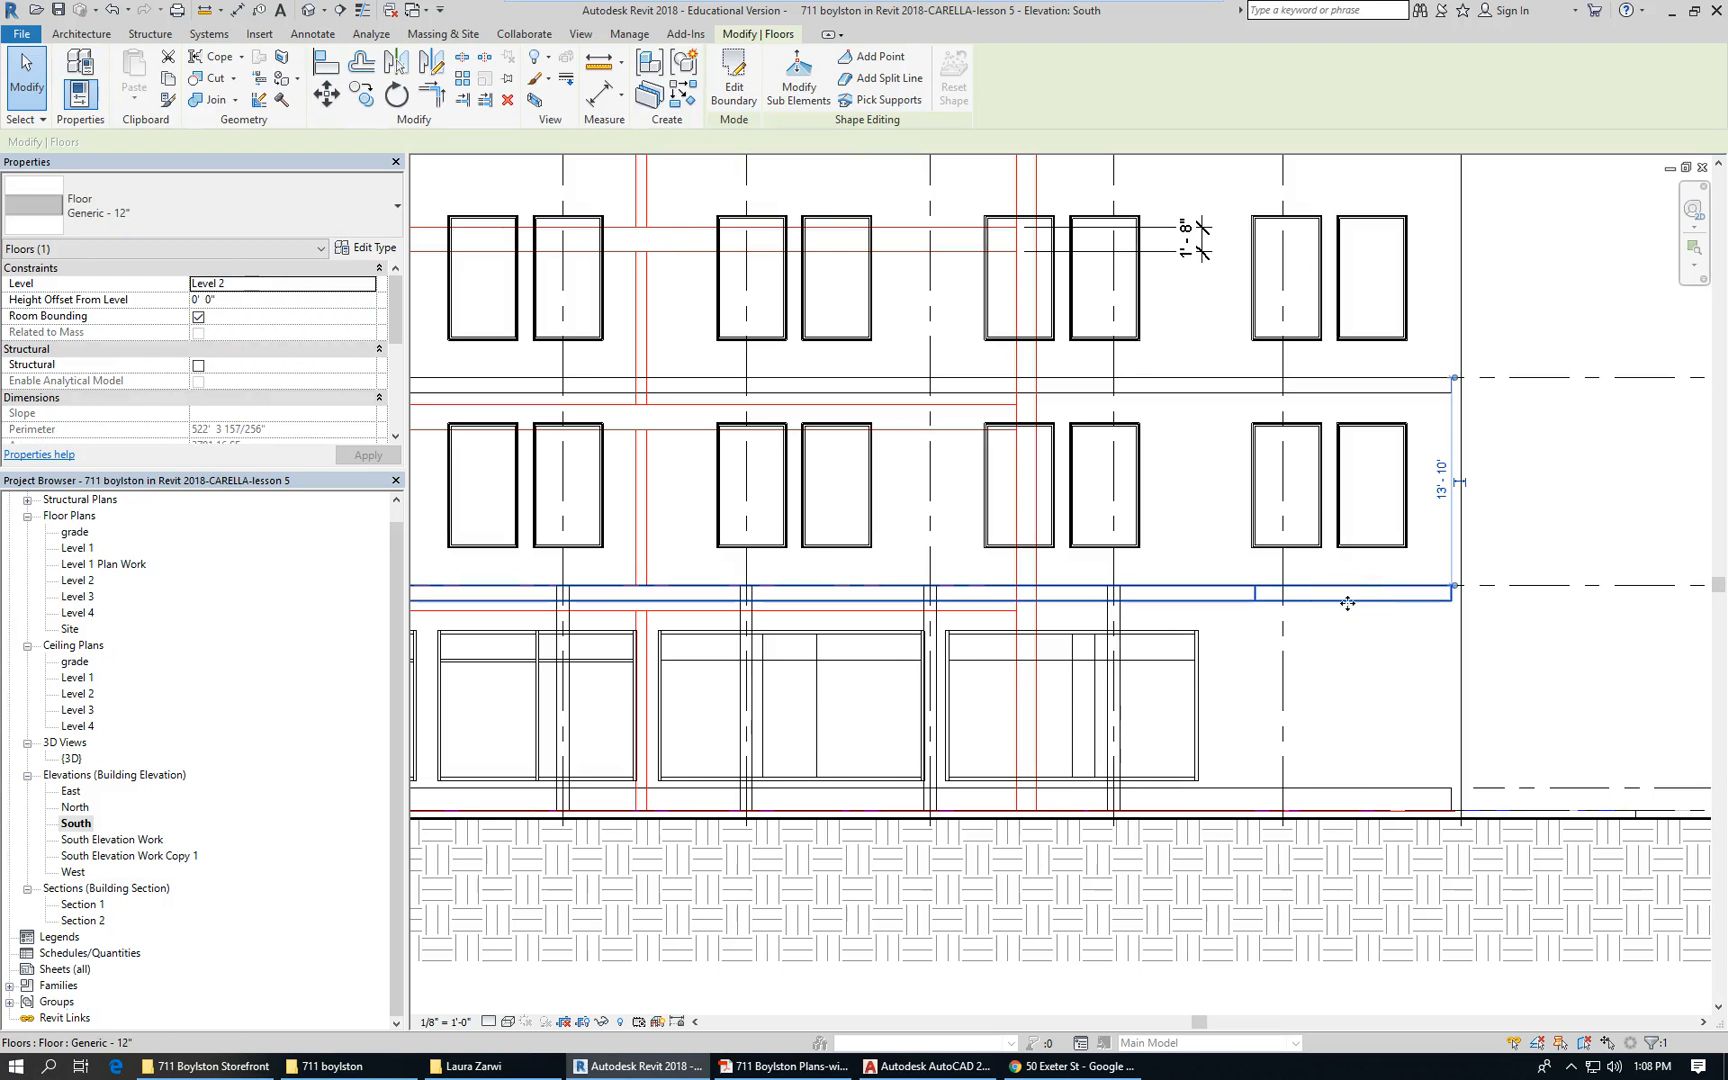
click(367, 258)
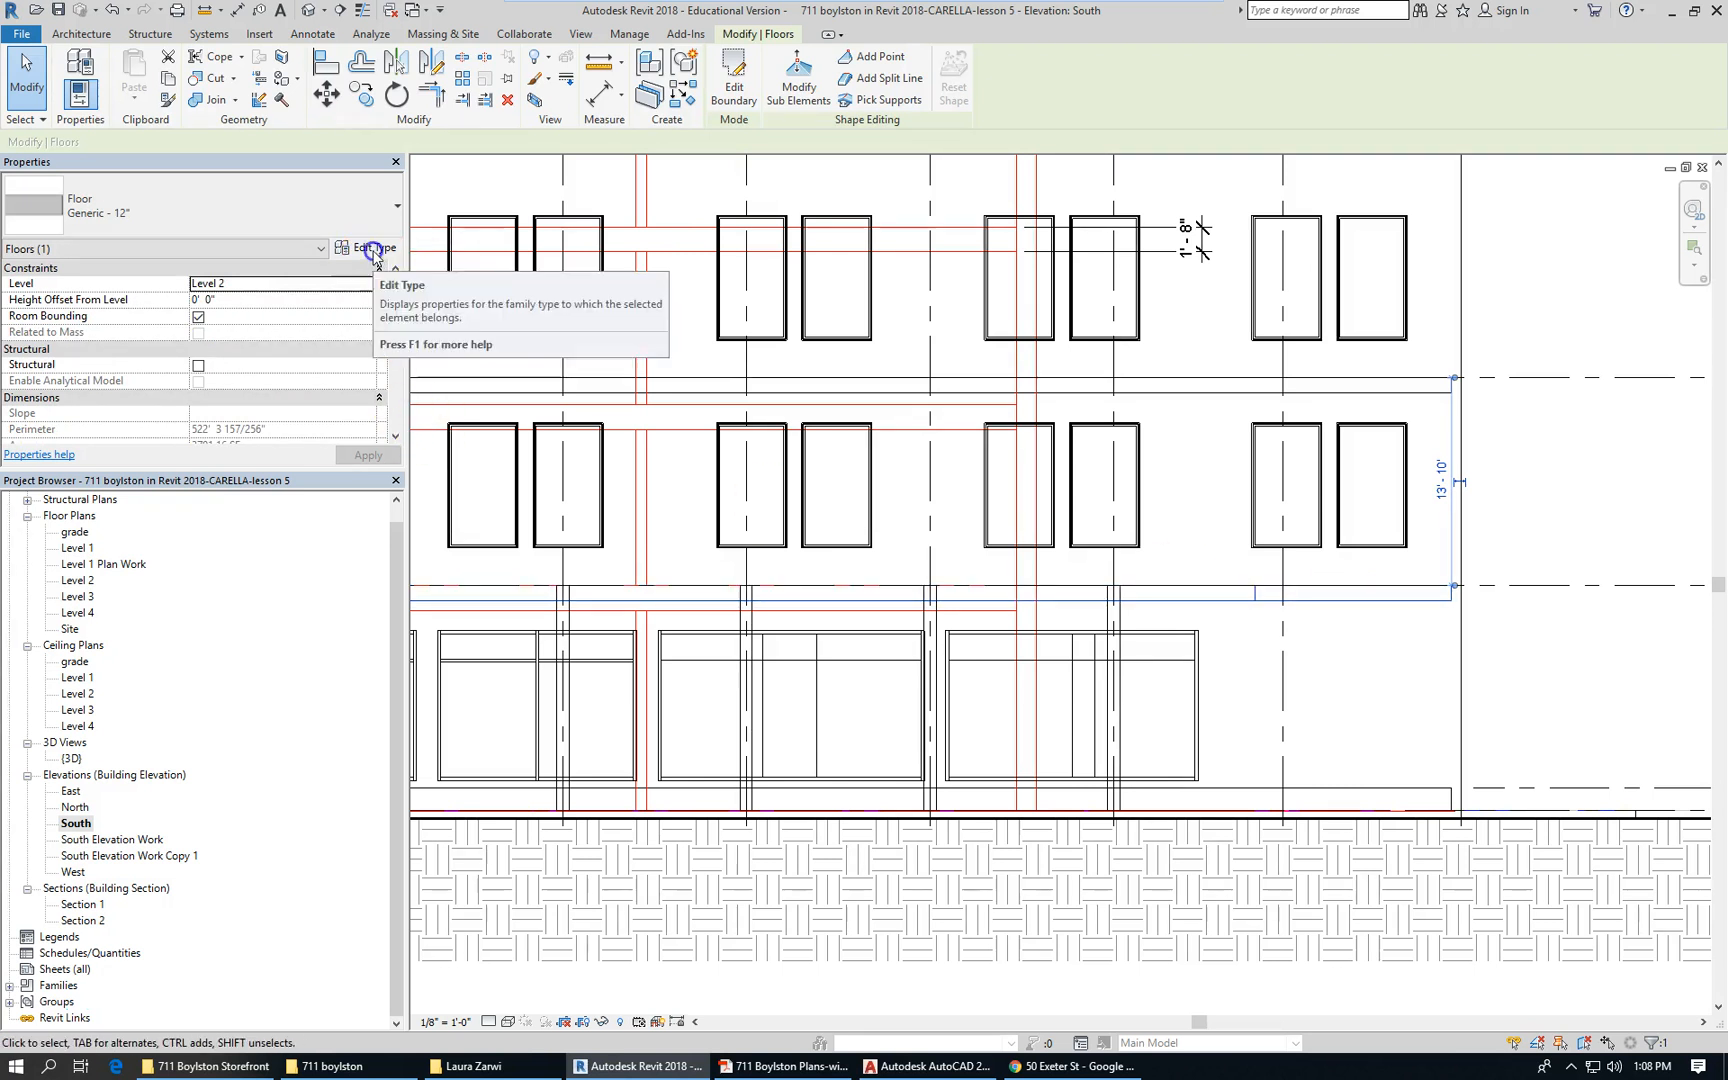
click(792, 306)
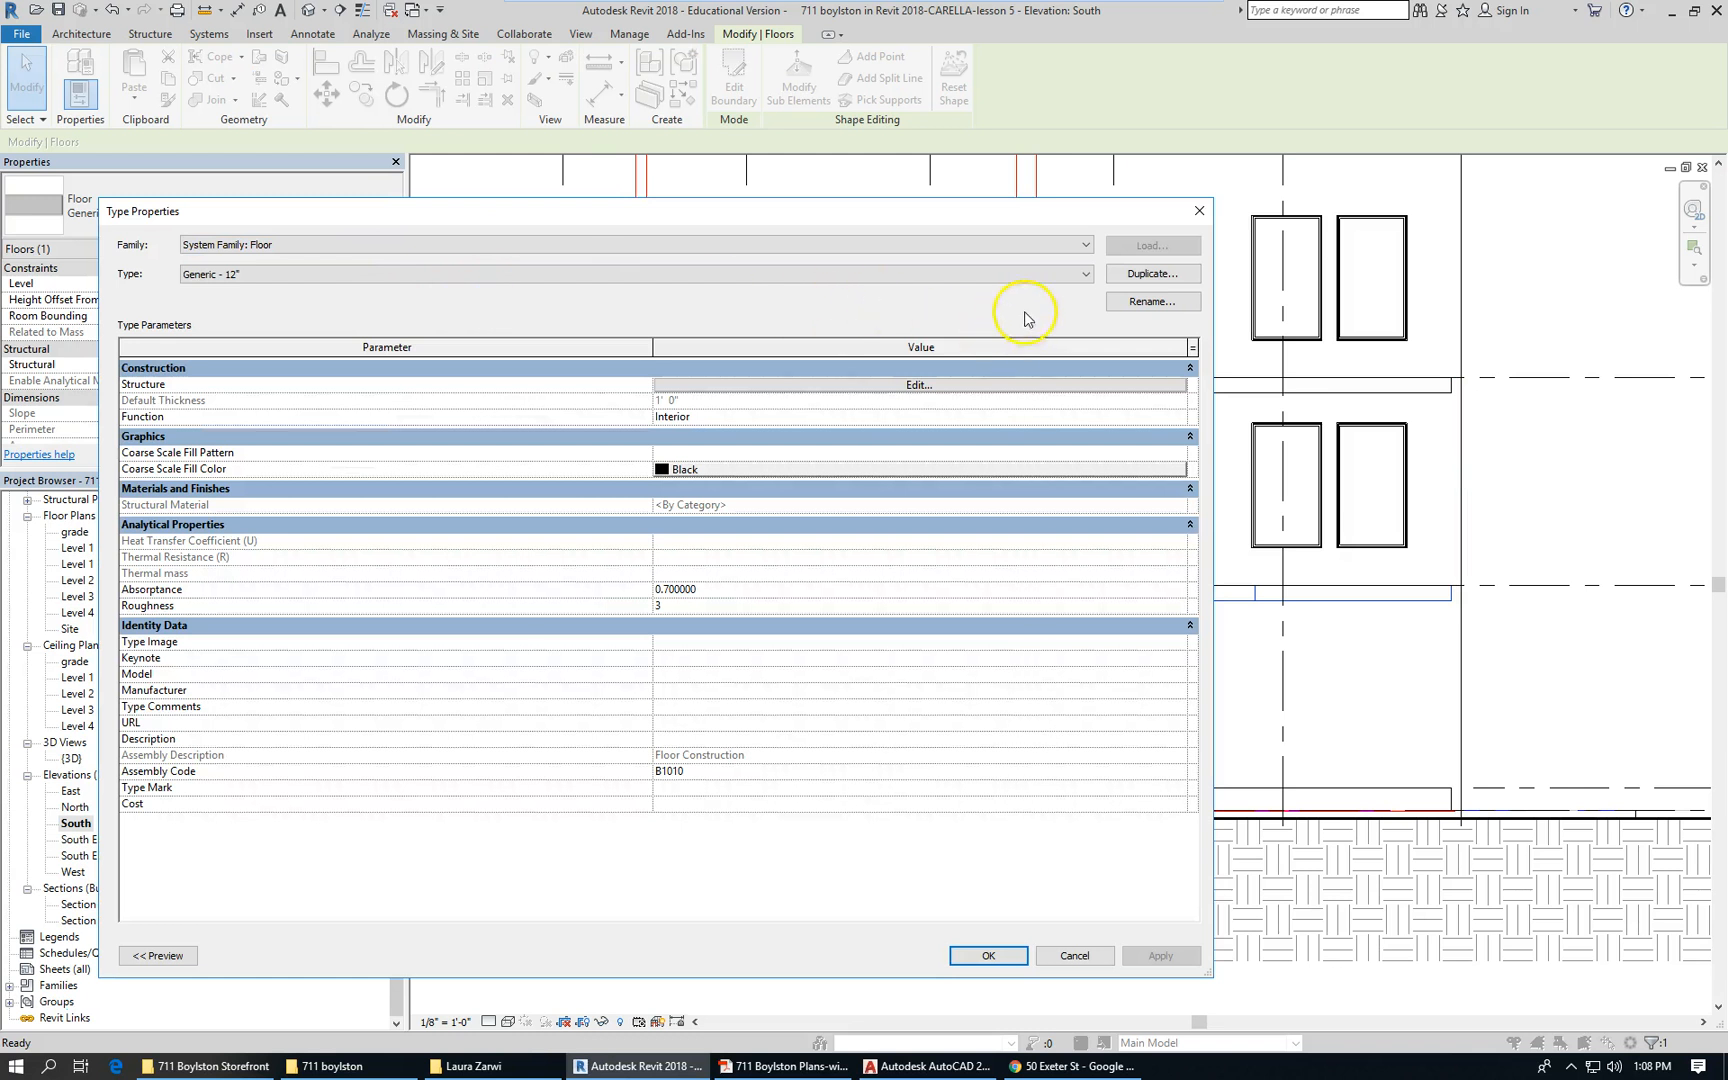
click(1151, 277)
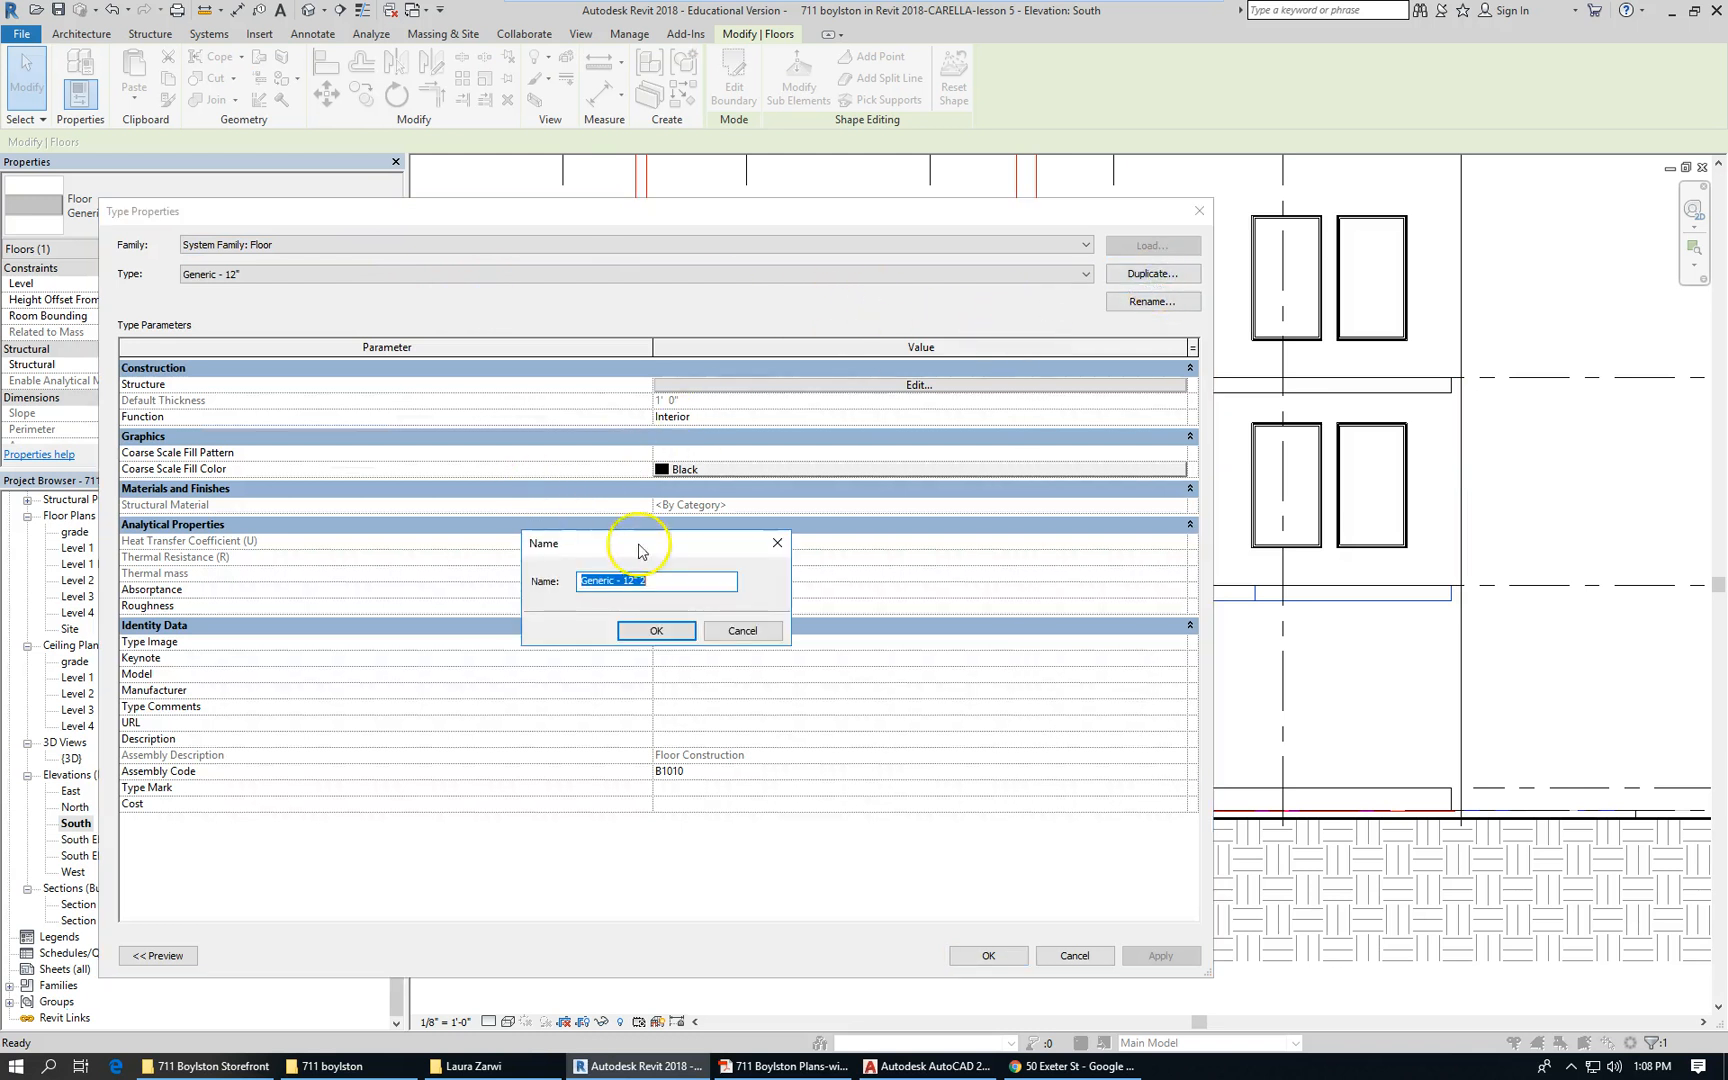
click(448, 556)
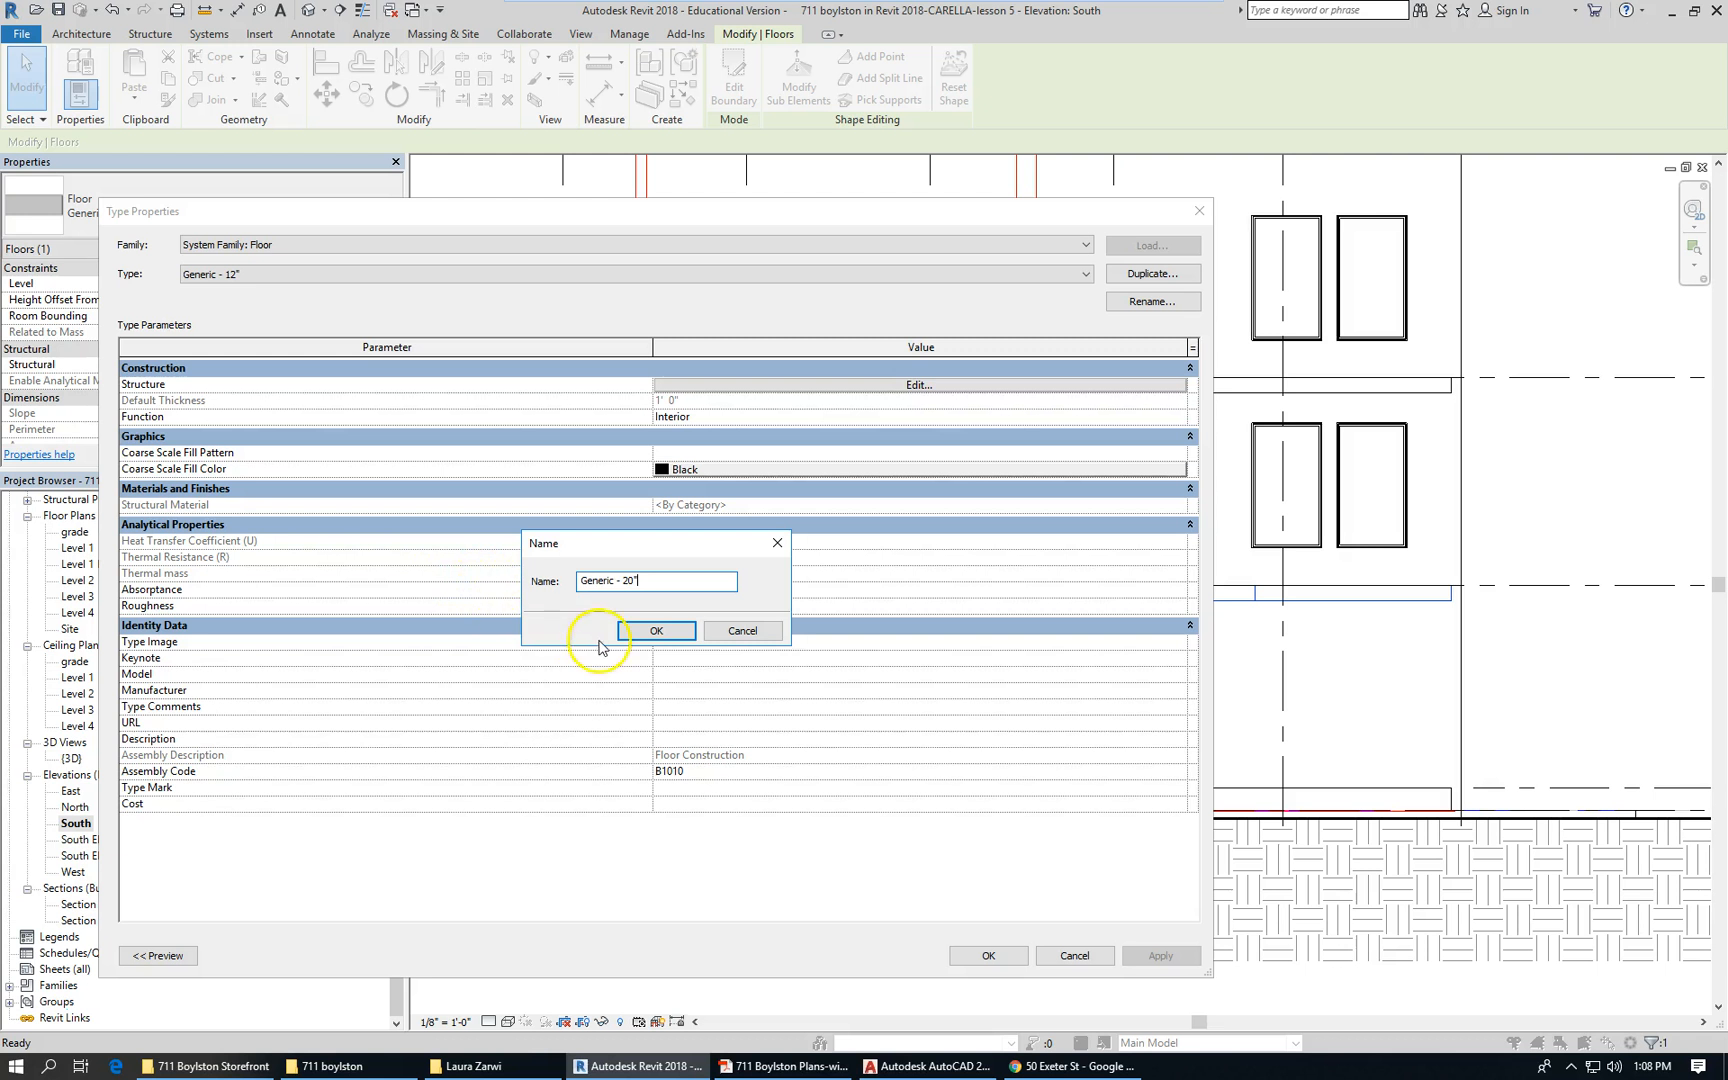
click(660, 630)
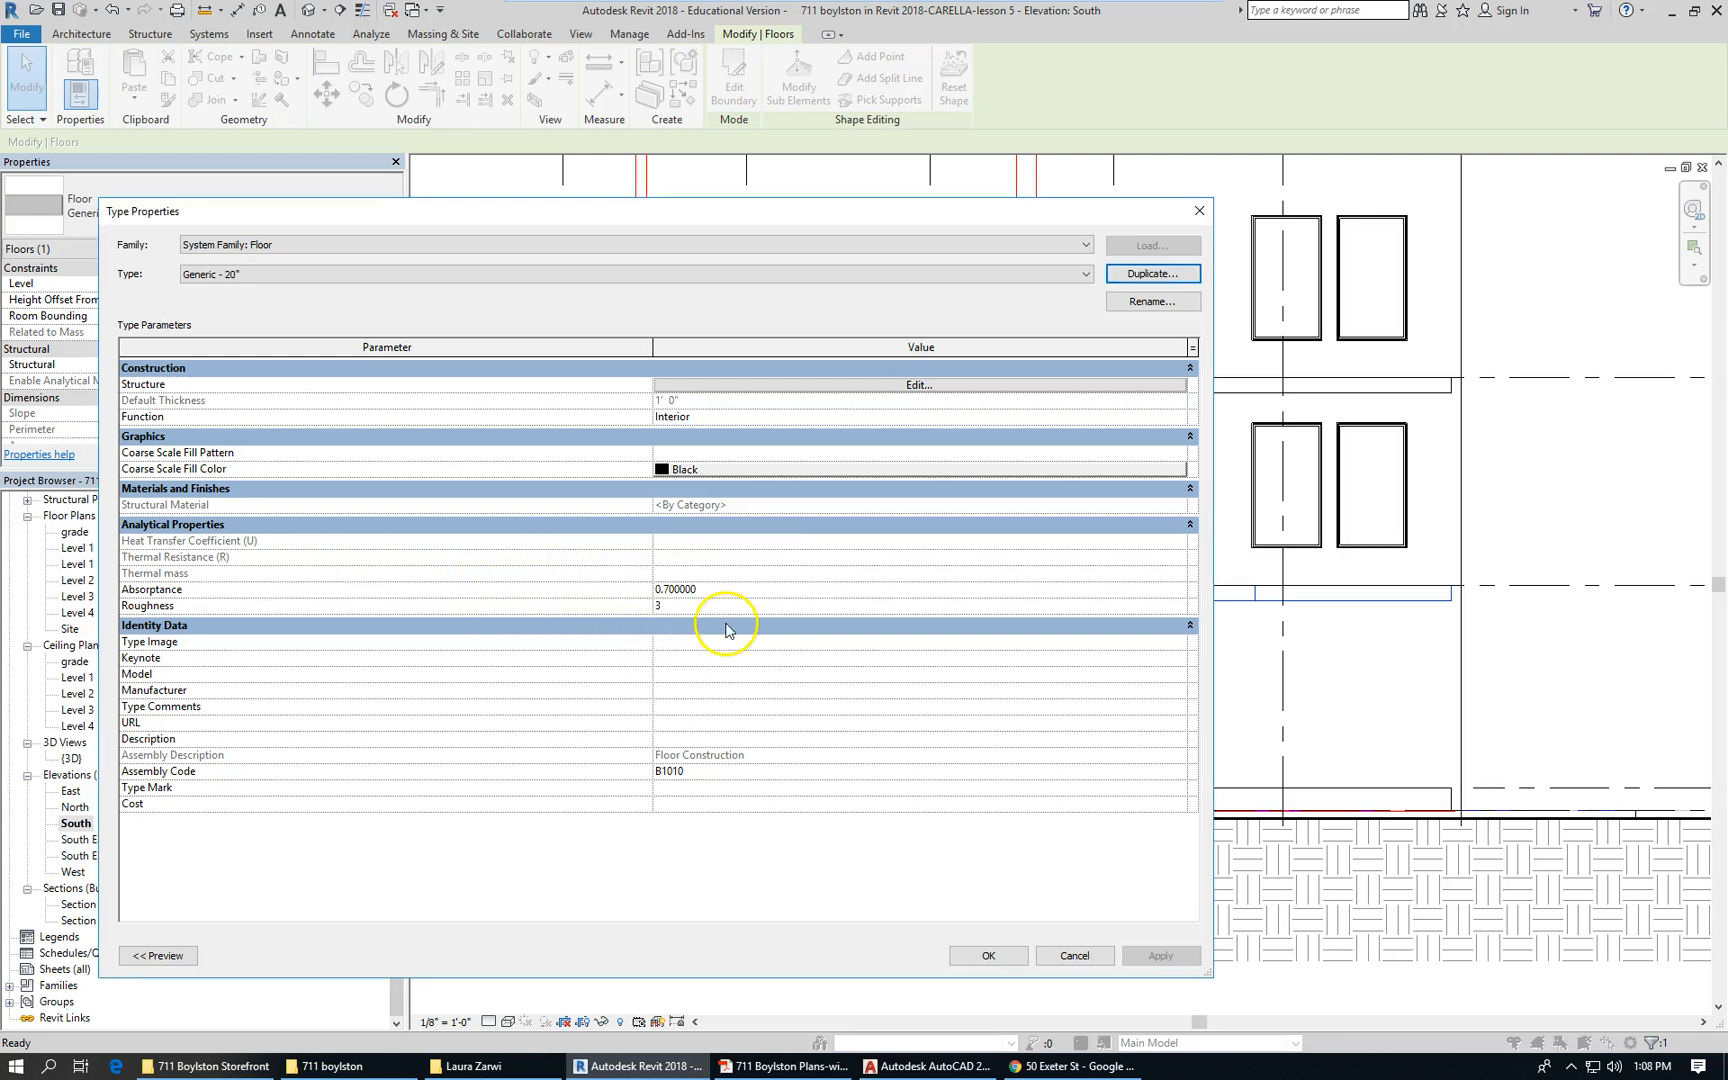
Set the structure layer thickness of the Generic - 20" floor type to 1' 8" and apply it
click(914, 385)
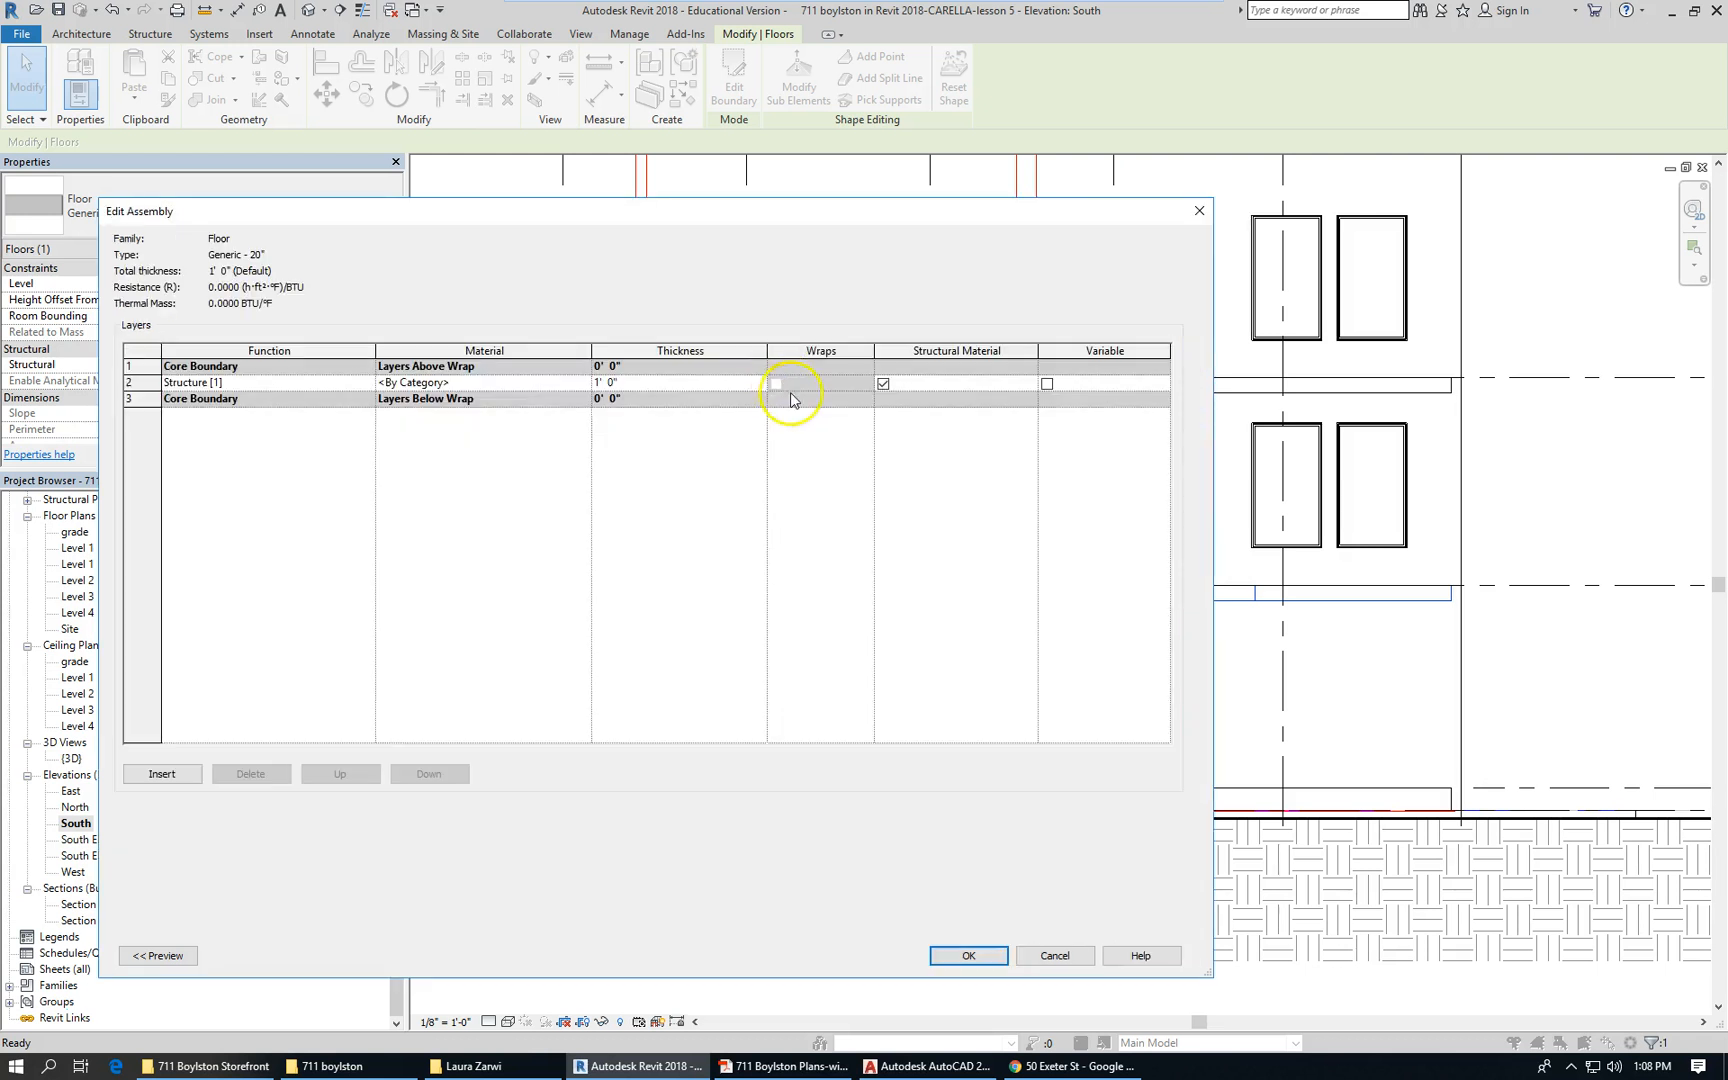
click(727, 386)
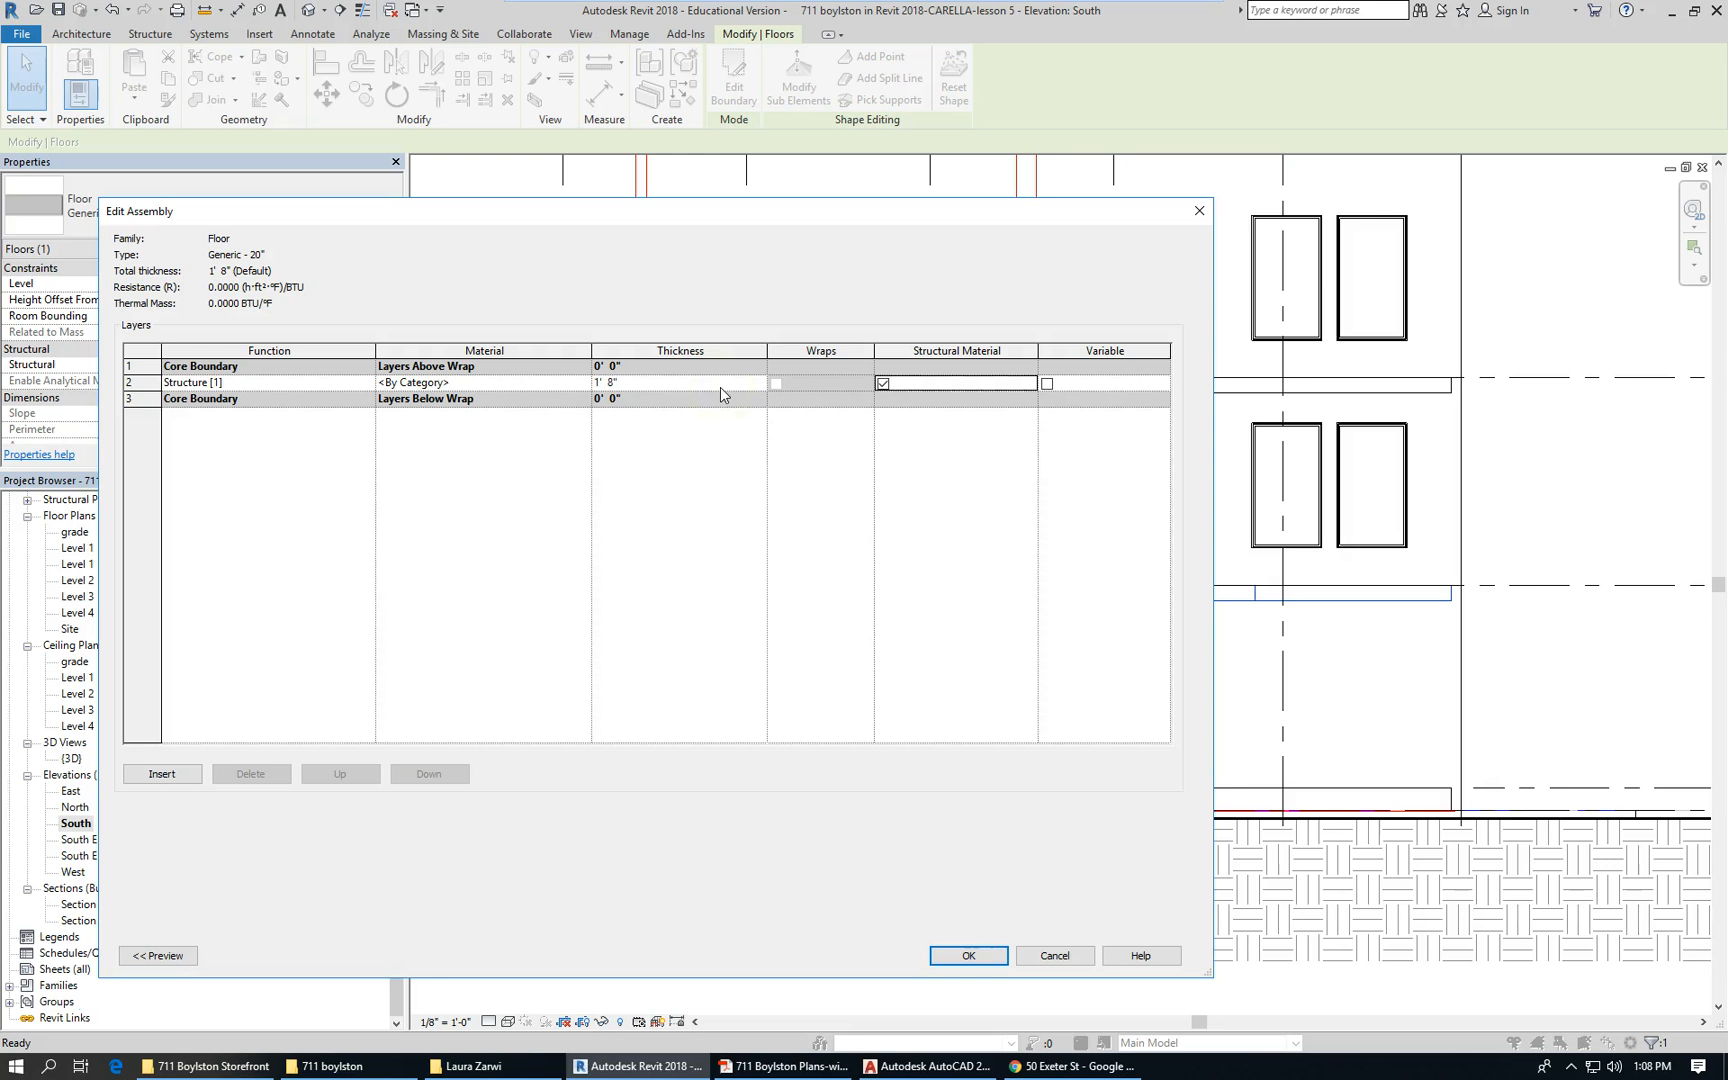
key(Return)
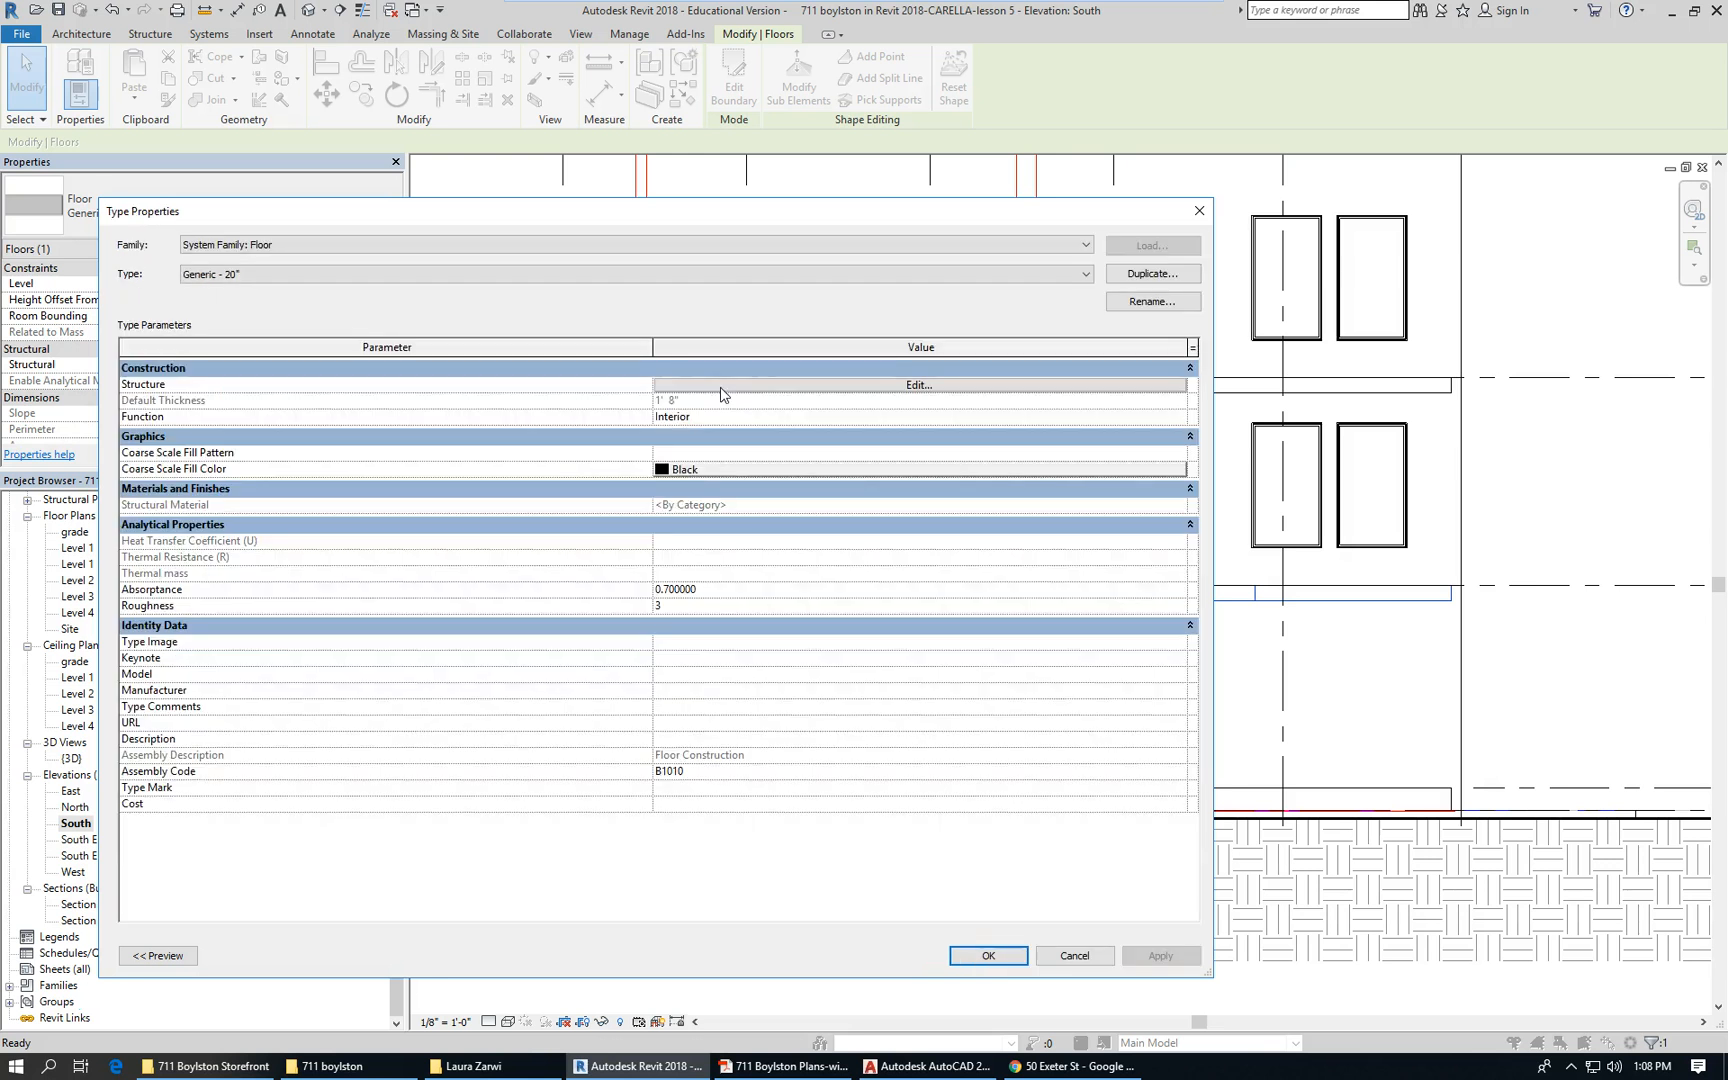
click(986, 954)
Change the Level 3 floor's type to Generic - 20"
scroll(1425, 660, down, 3)
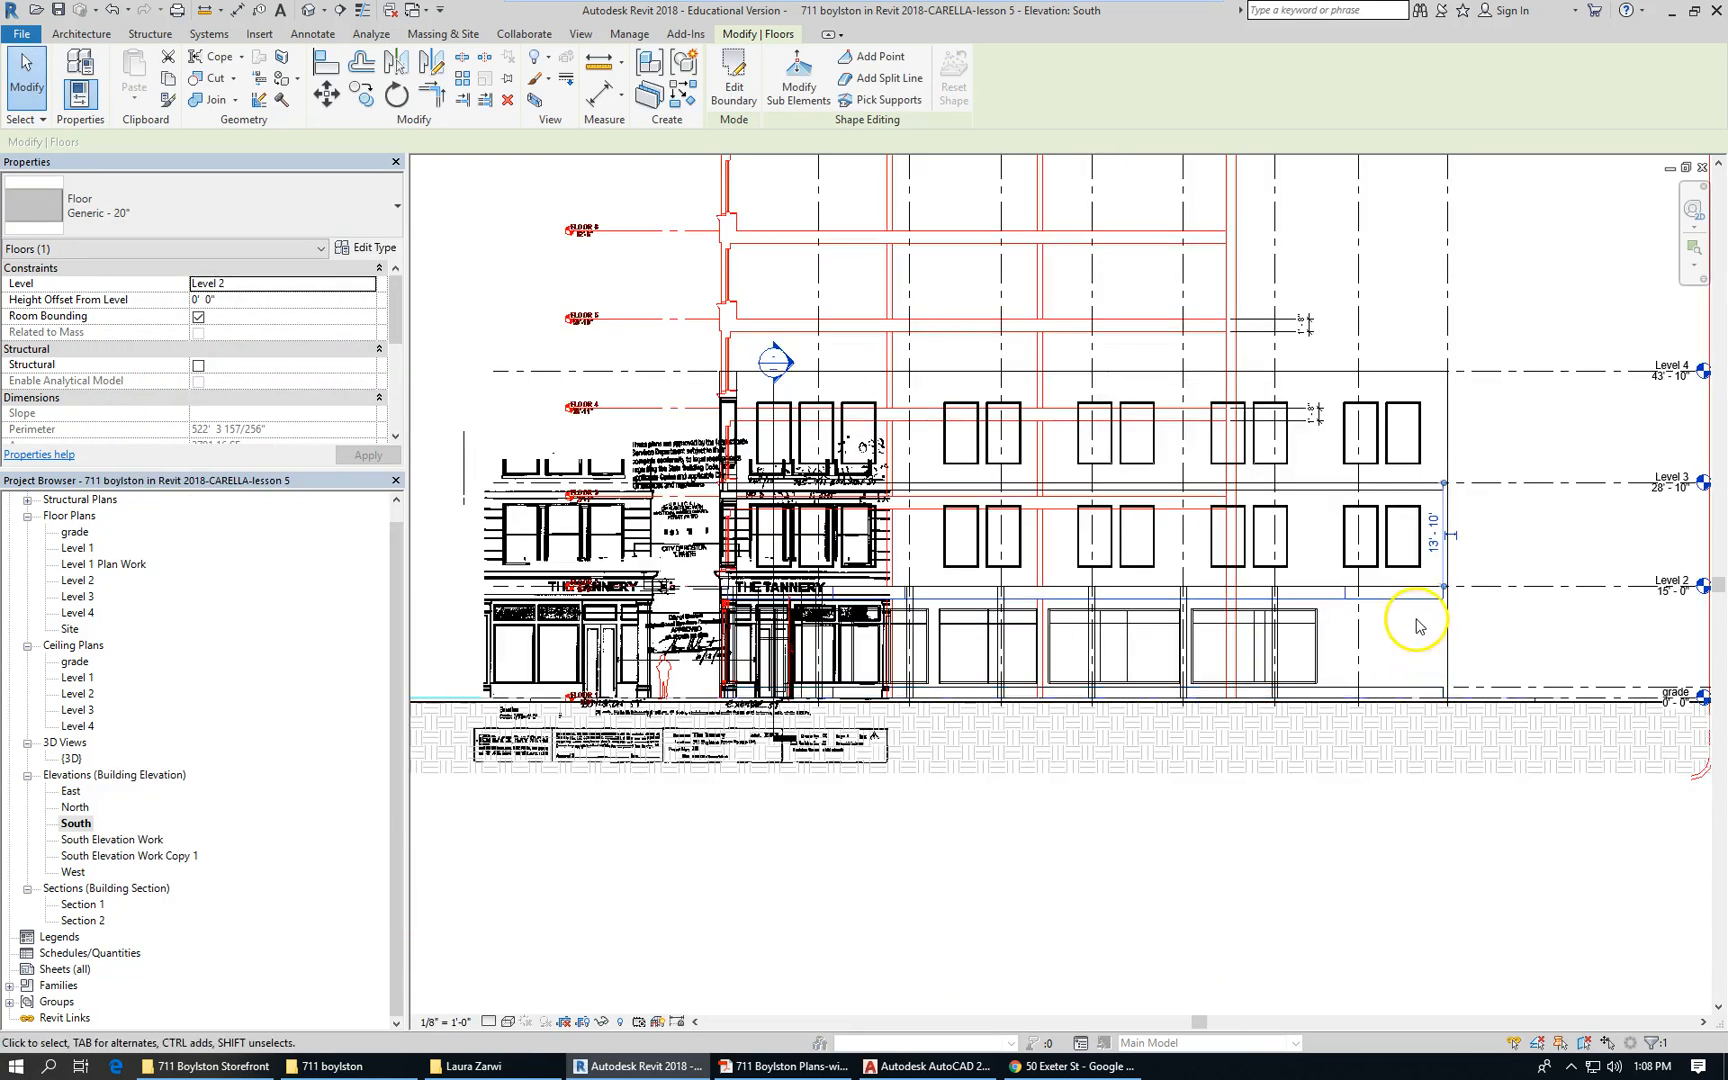
scroll(1419, 625, up, 2)
click(1385, 418)
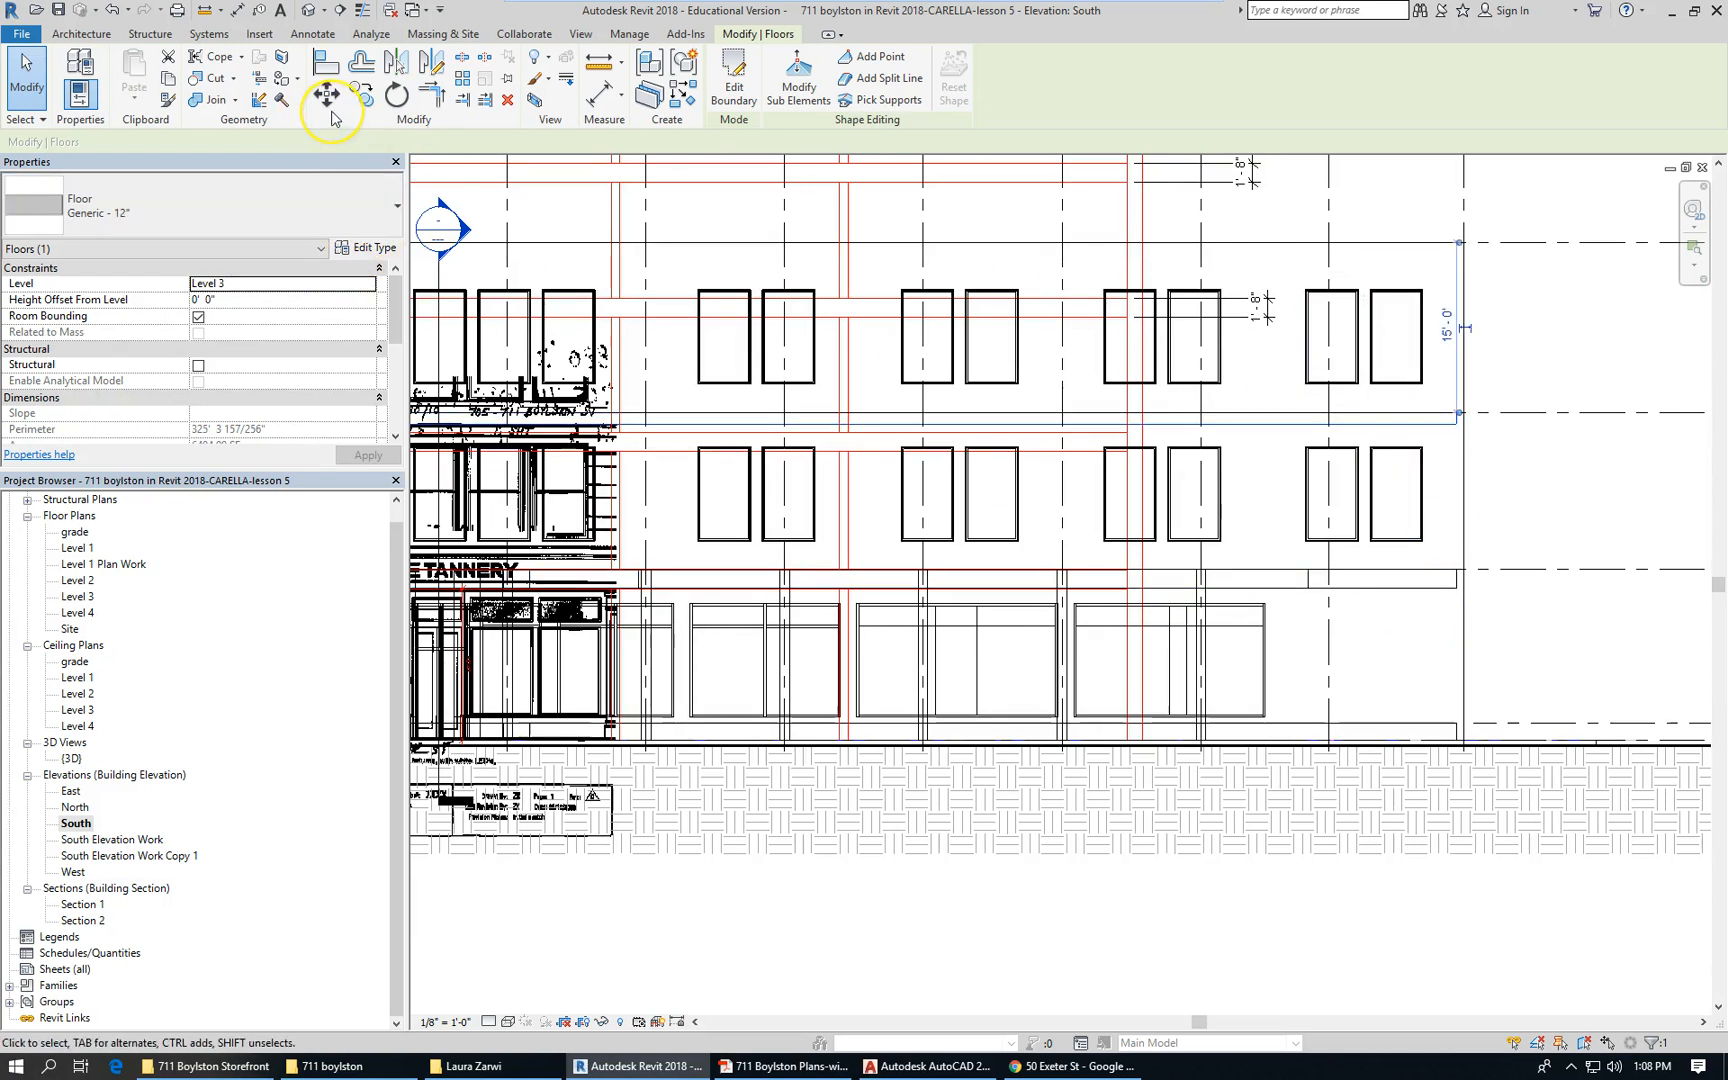
click(240, 205)
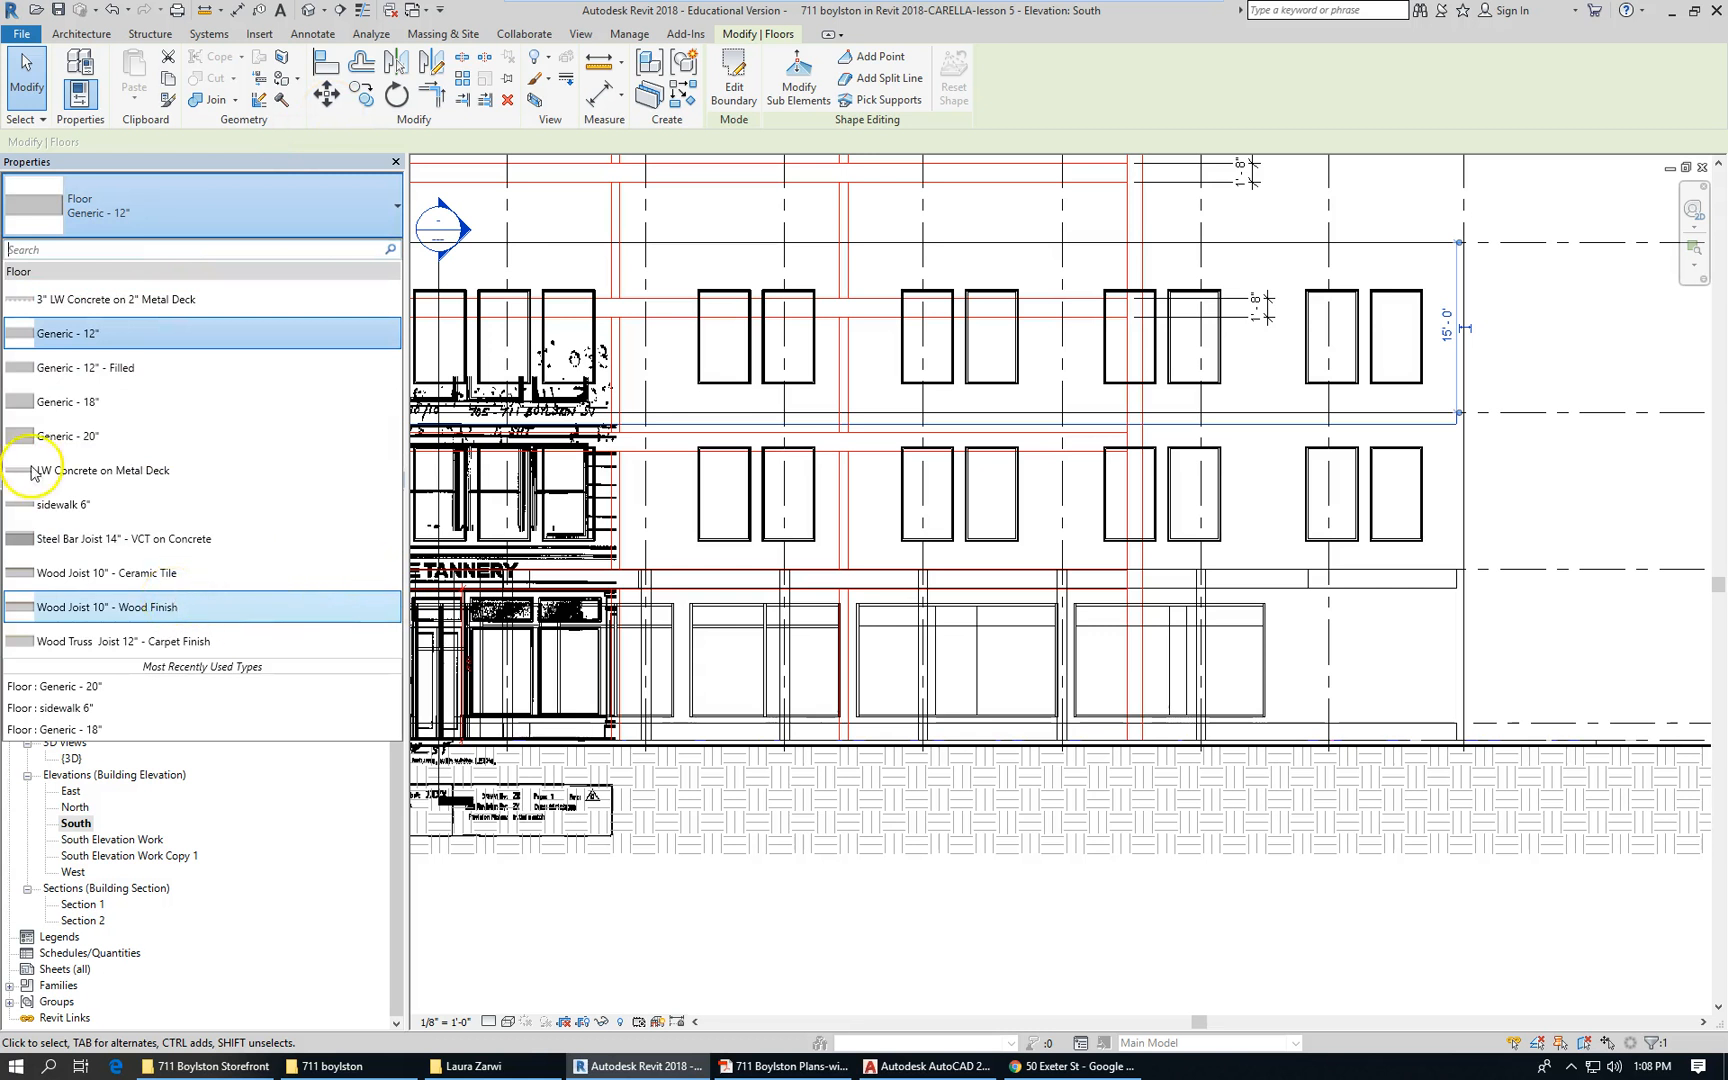
click(118, 436)
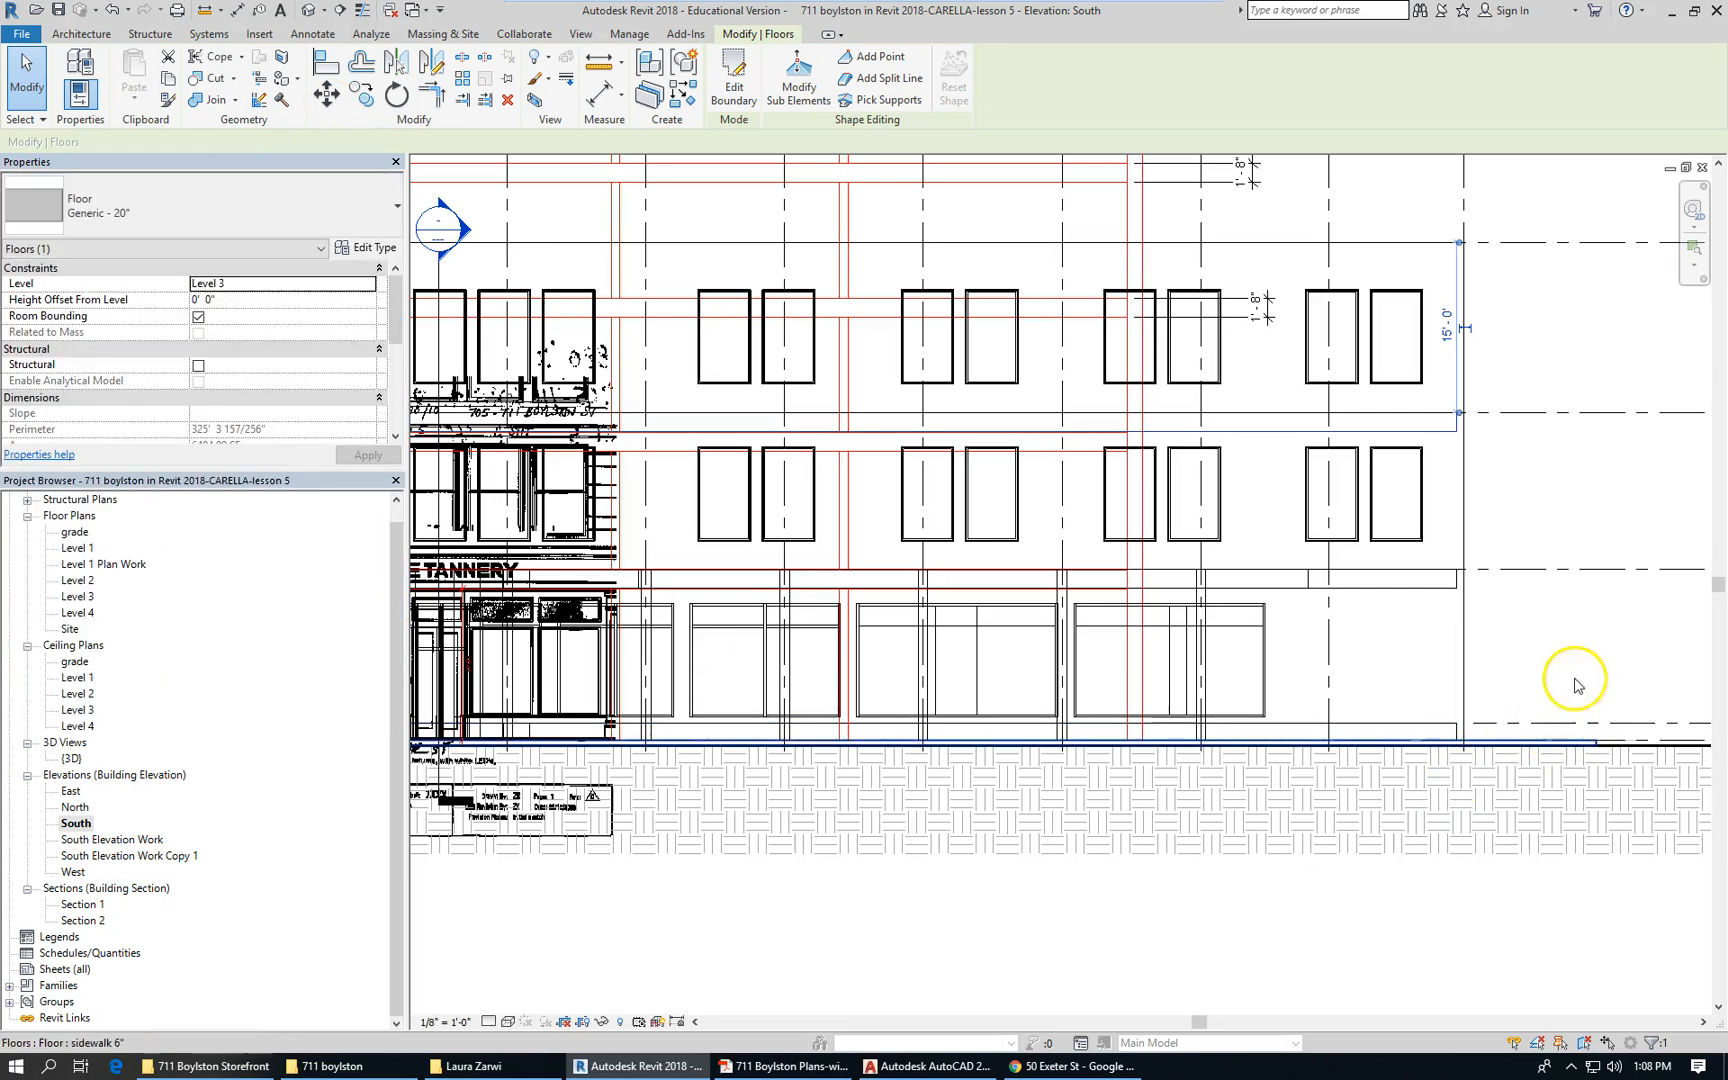
Compare the Level 3 floor's height with the slab and the Floor 3 elevation marker in the imported CAD section
scroll(1207, 586, down, 3)
scroll(1262, 430, up, 2)
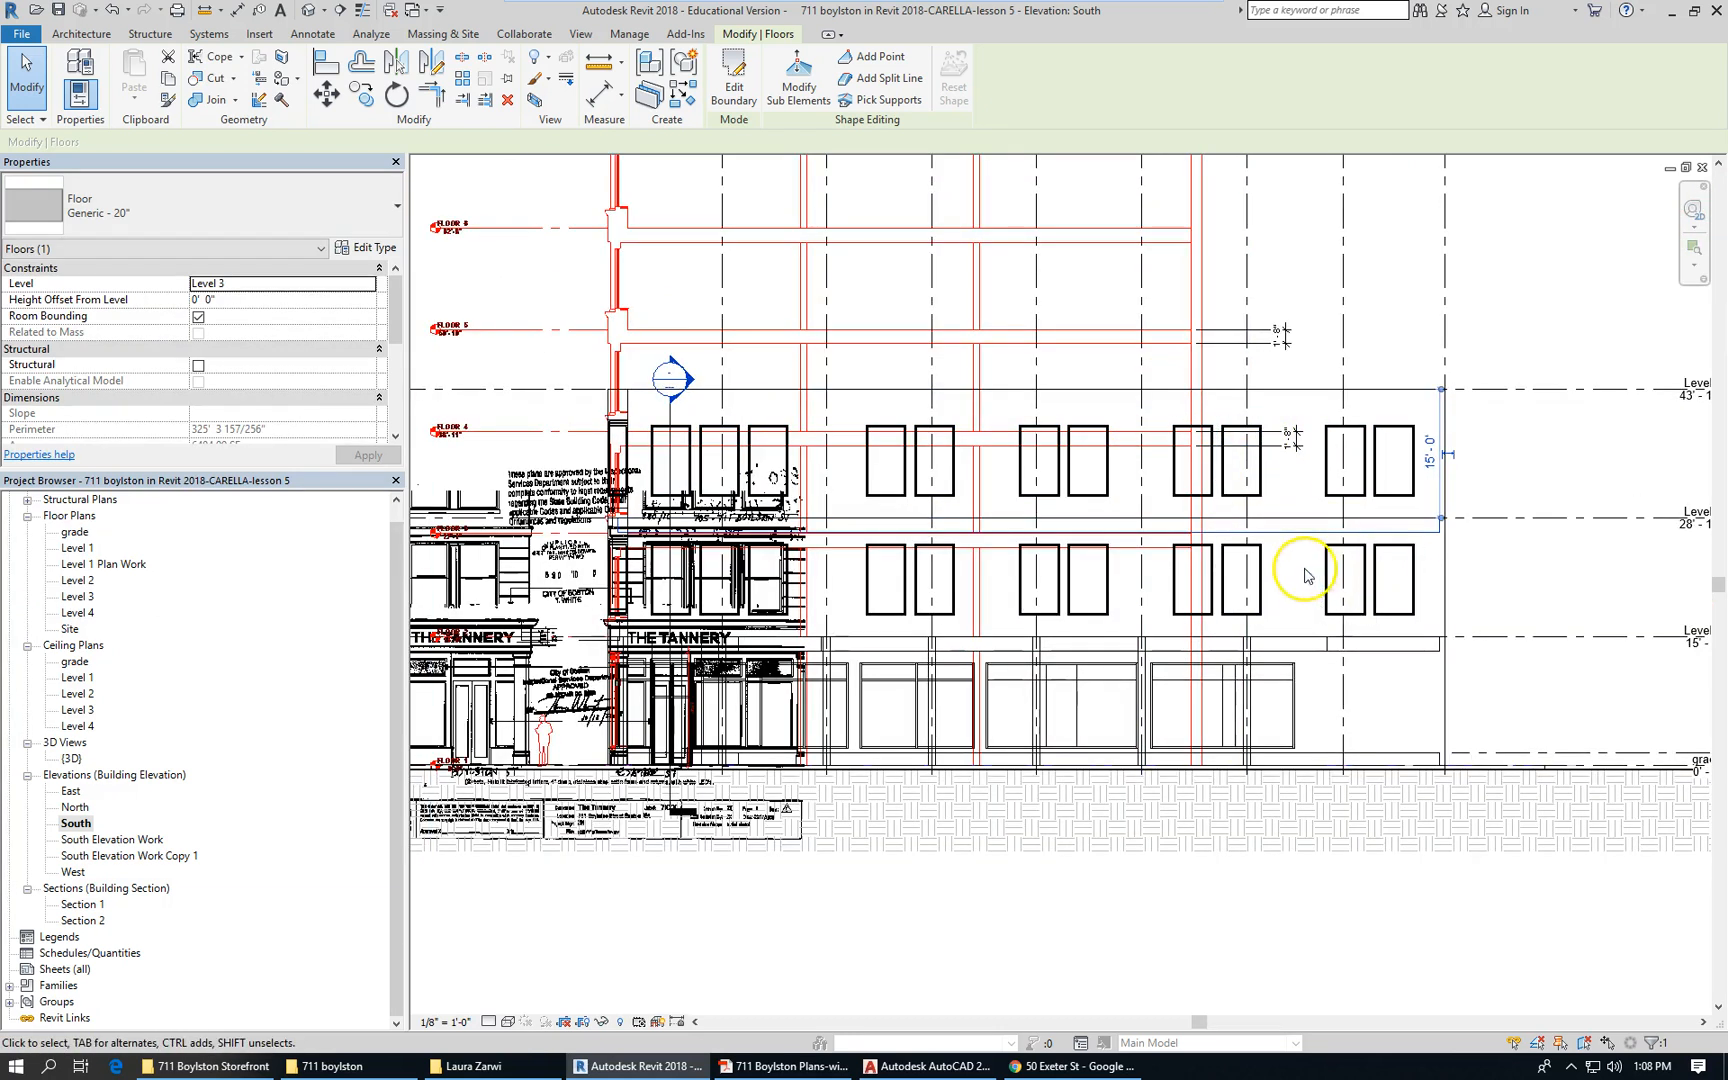
scroll(1000, 607, up, 3)
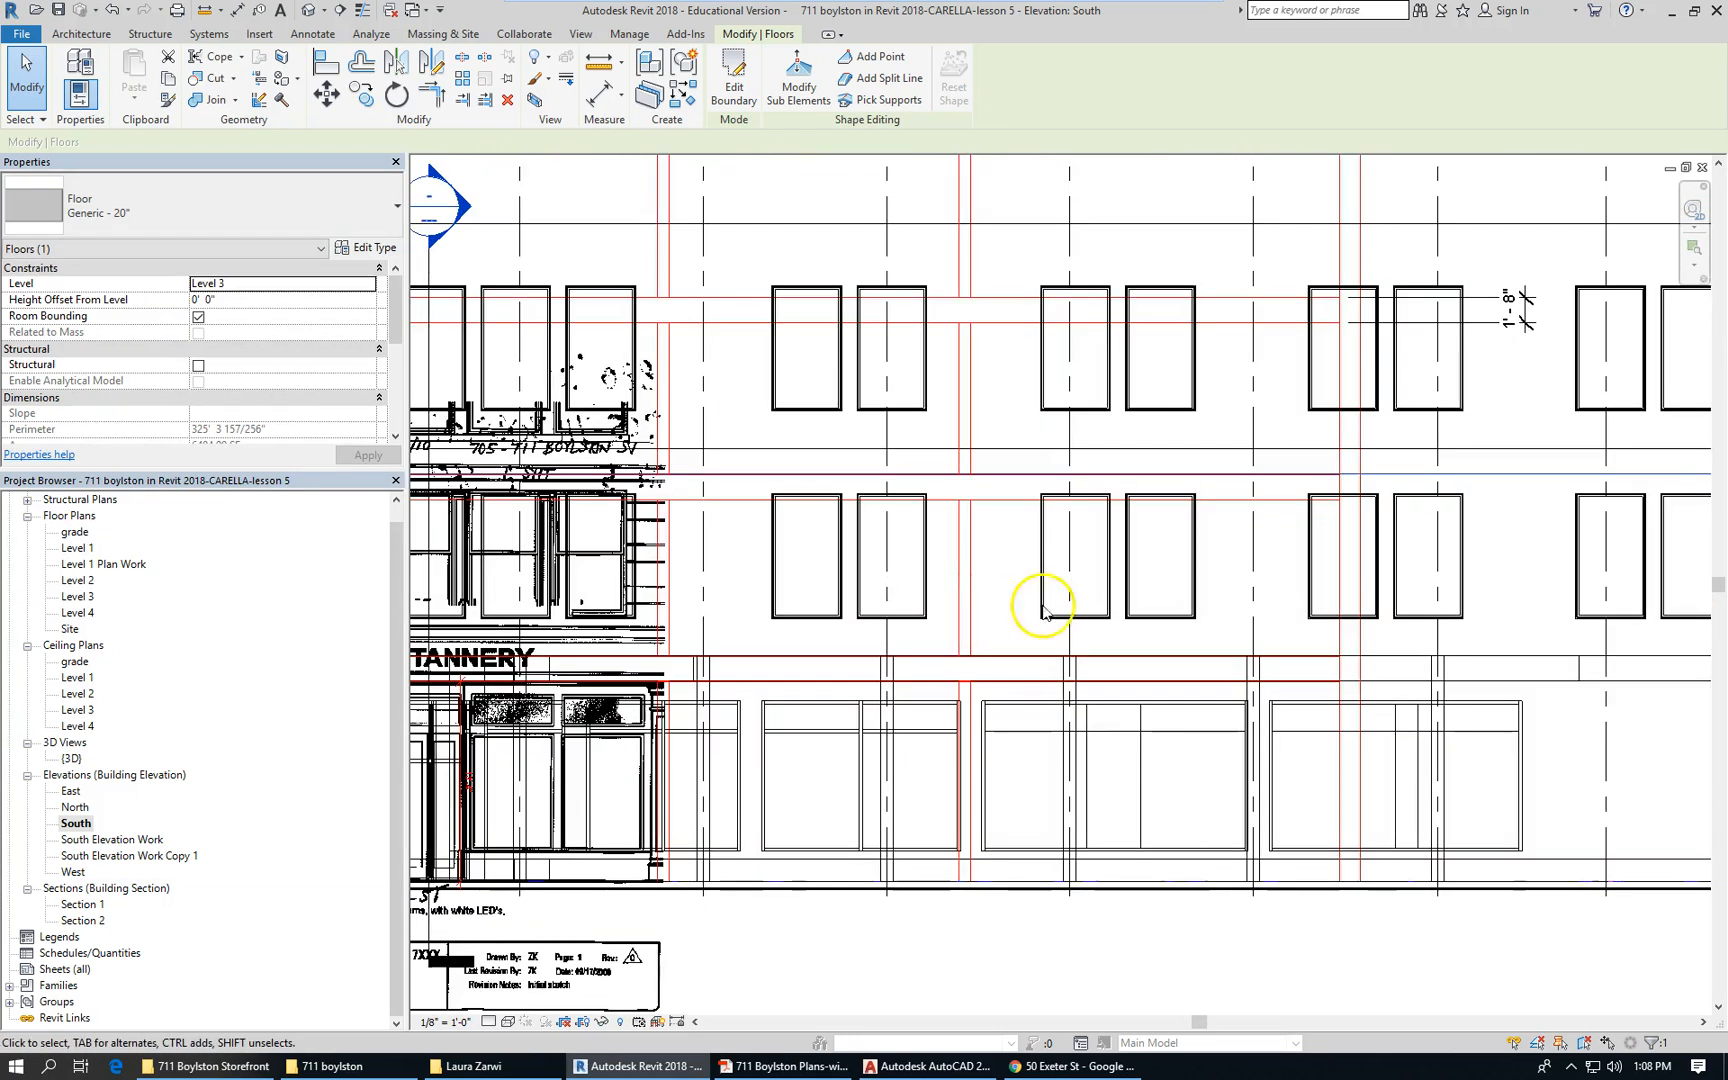
scroll(1269, 580, down, 2)
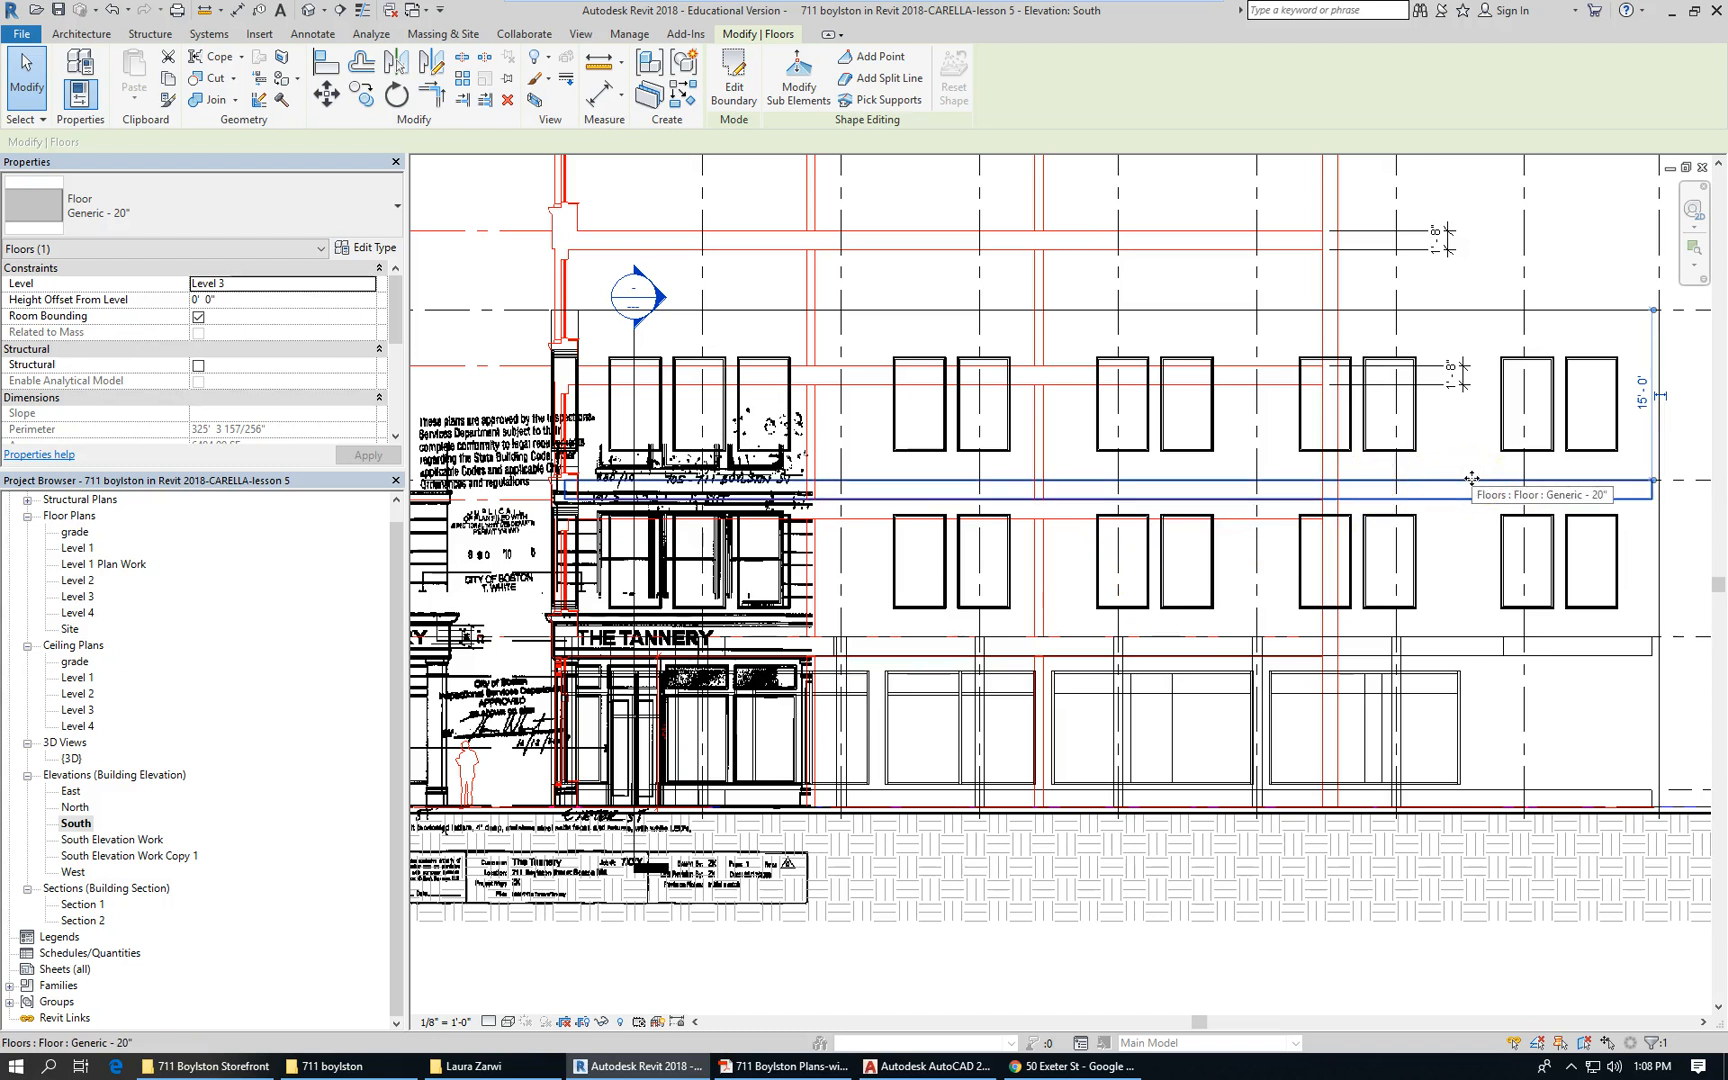
scroll(1471, 478, down, 3)
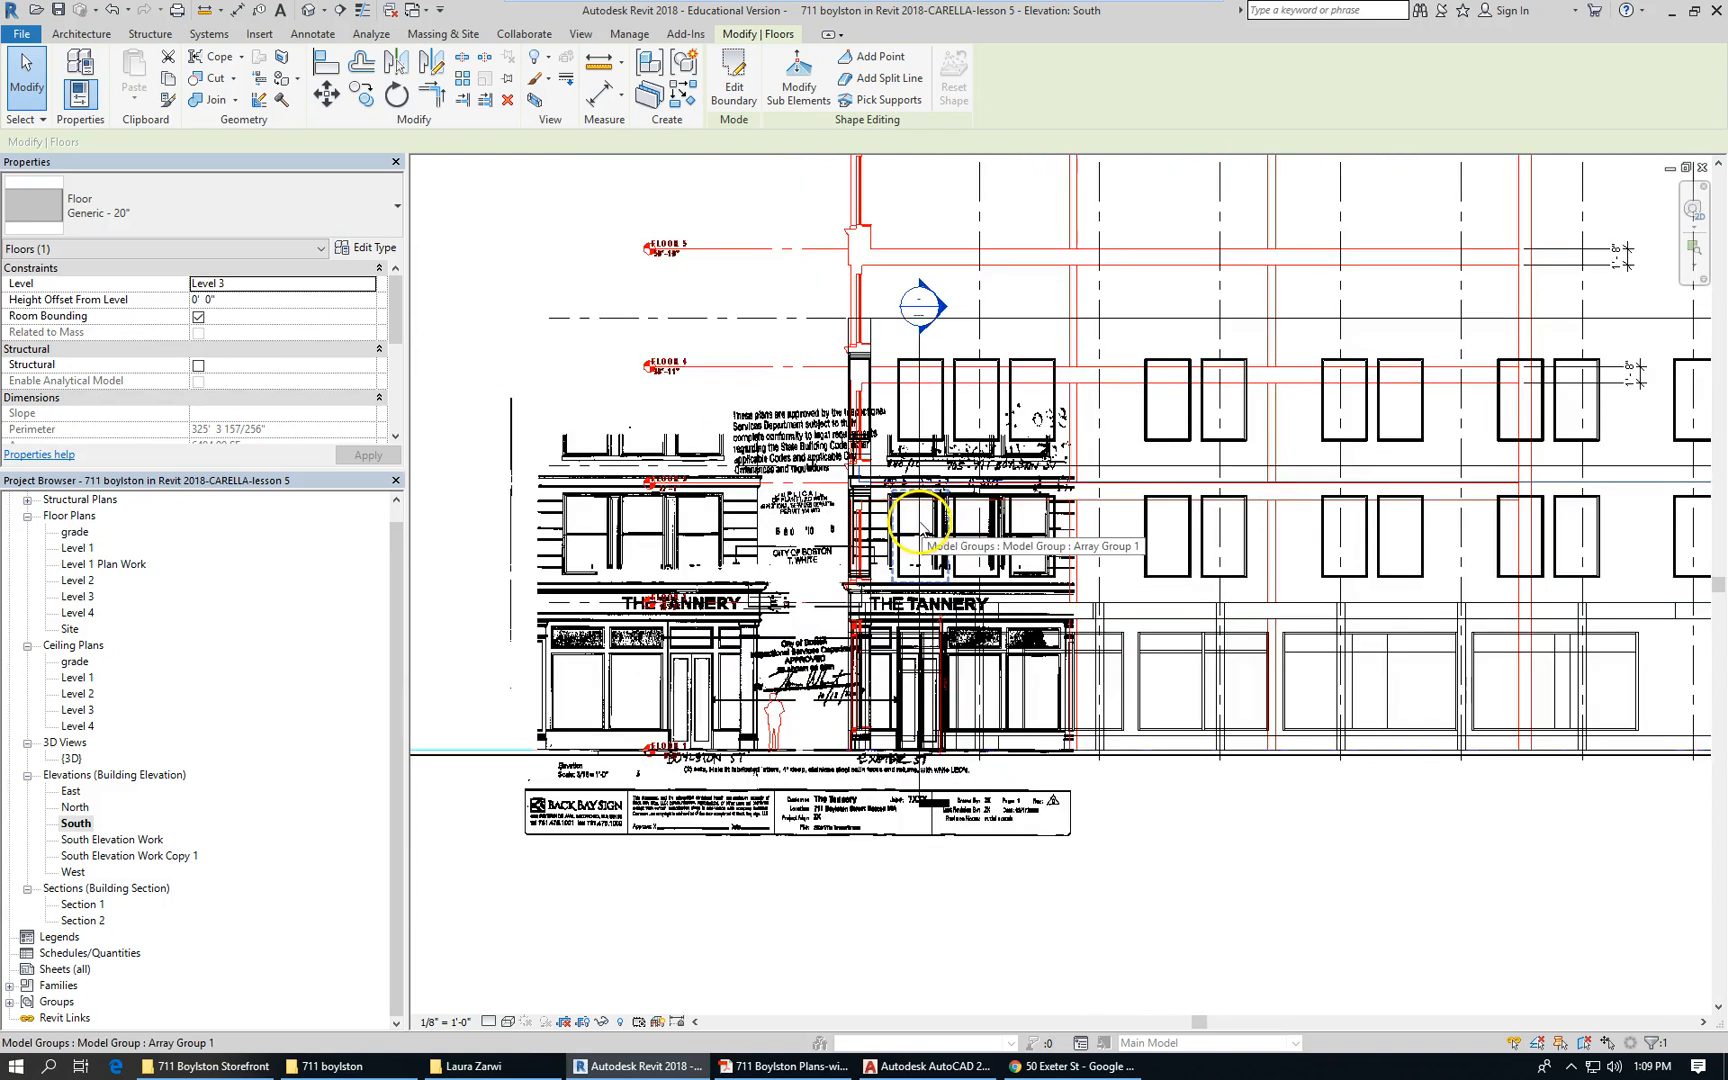
scroll(921, 527, up, 3)
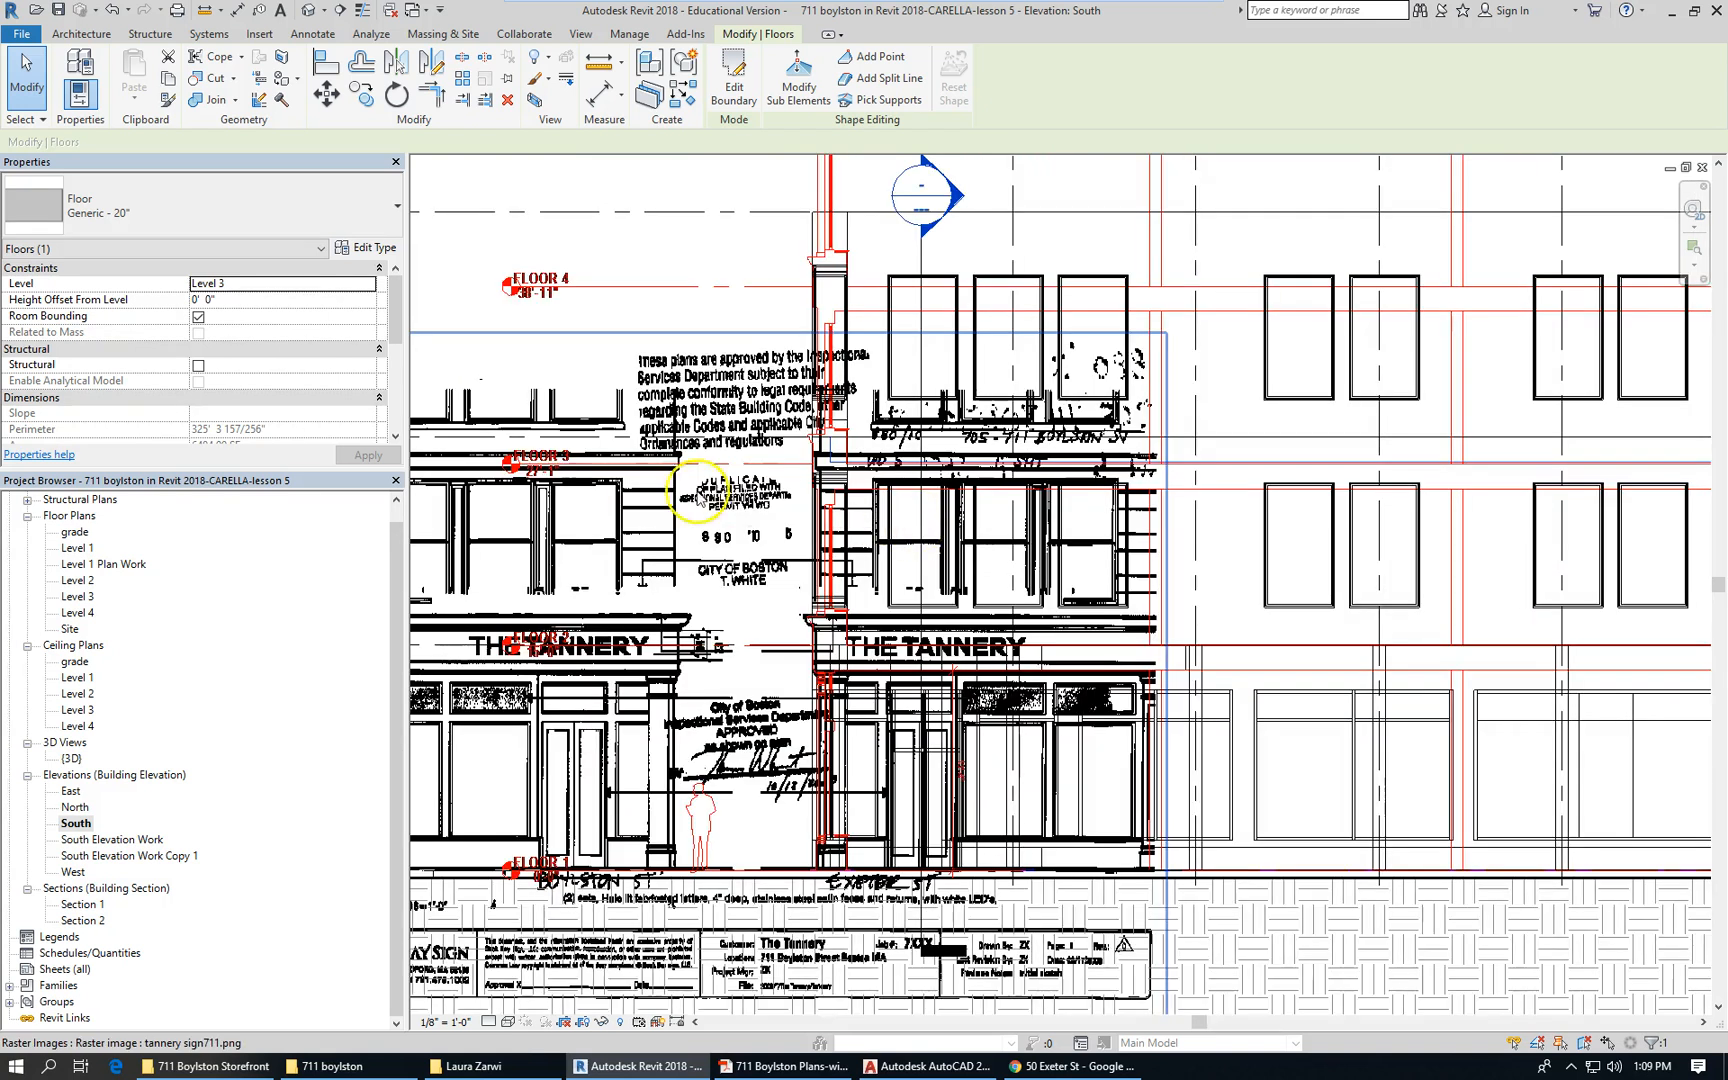
scroll(643, 490, up, 2)
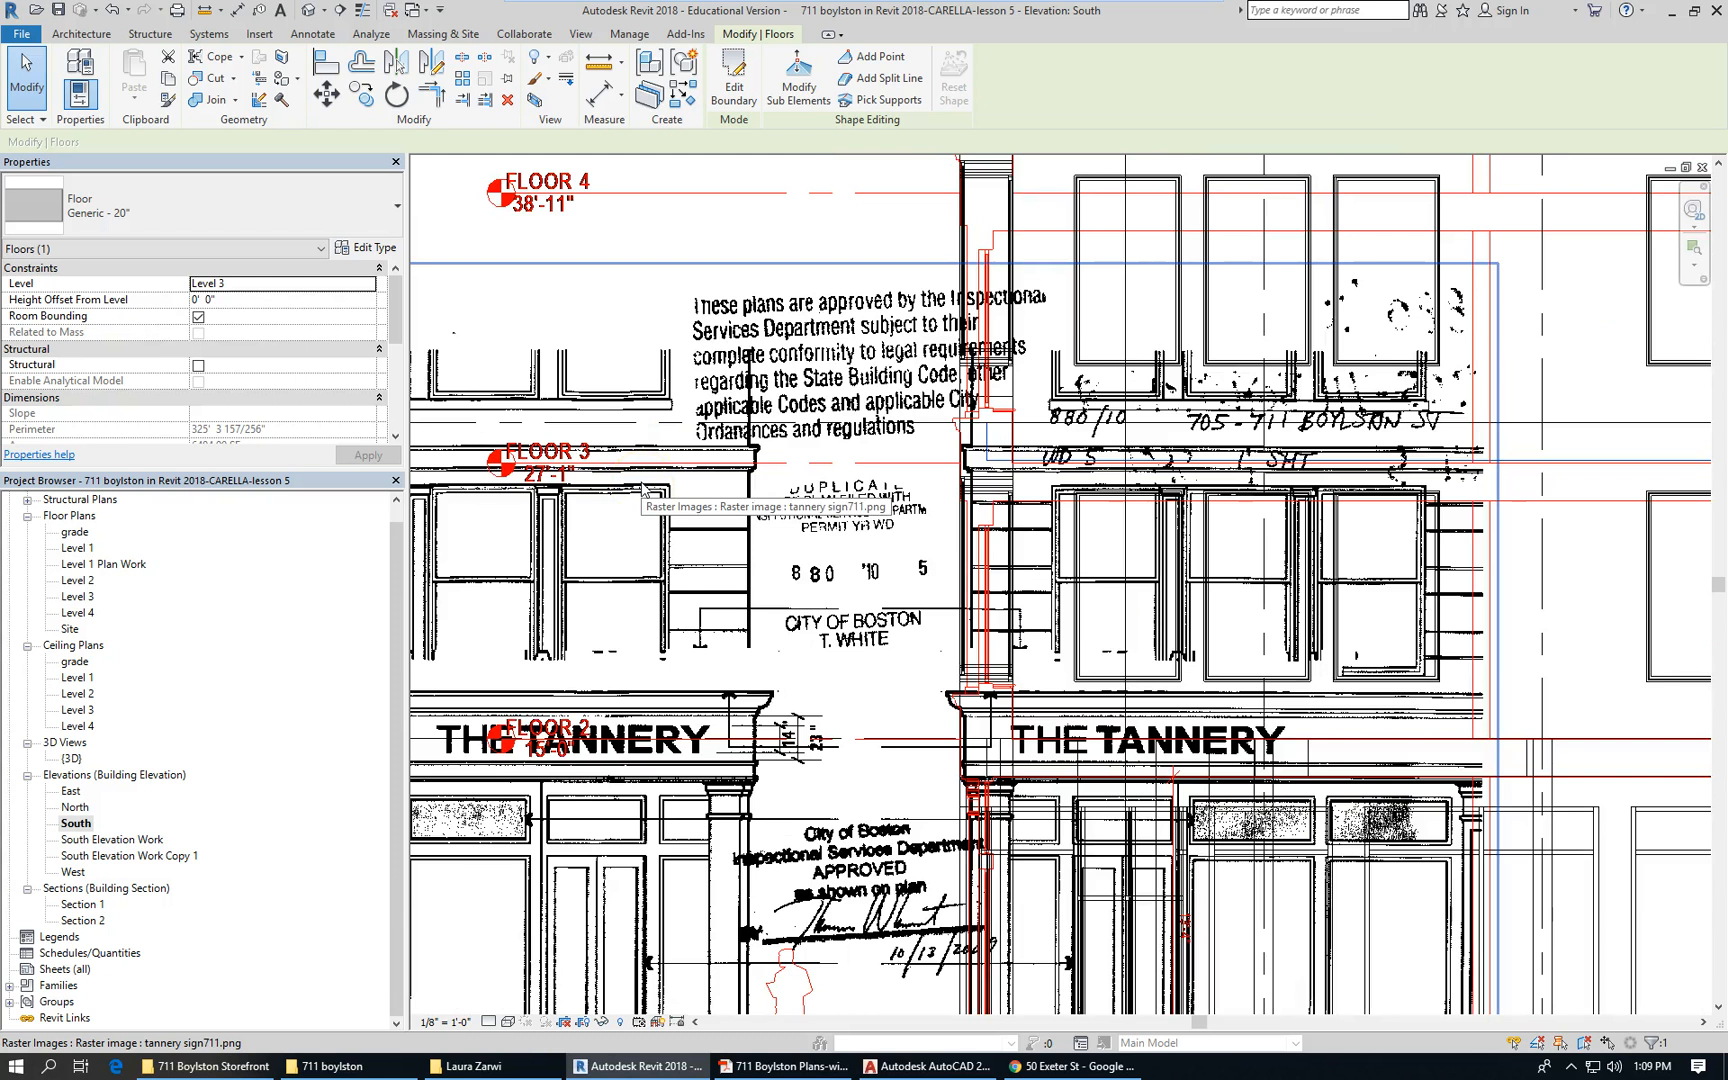
scroll(643, 490, down, 5)
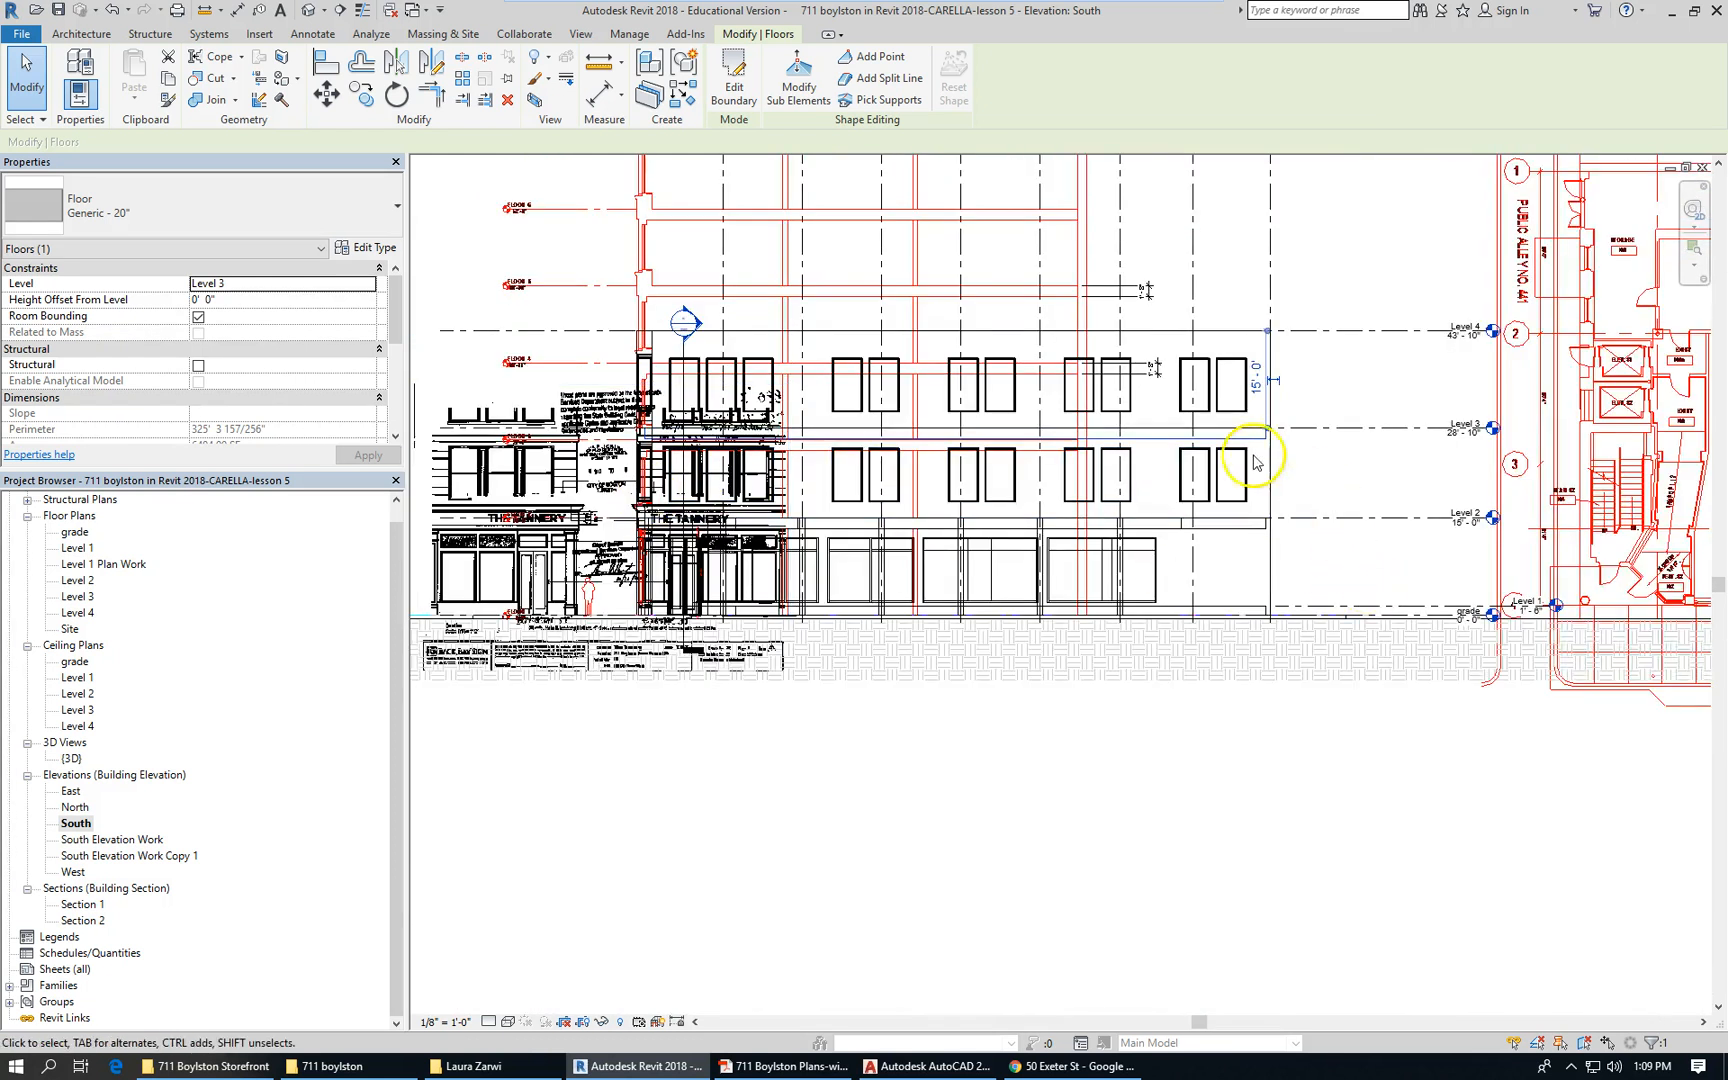
Set the elevation of Level 3 to 27'-1" to match the Floor 3 marker in the imported CAD section
scroll(1292, 463, up, 2)
click(1505, 460)
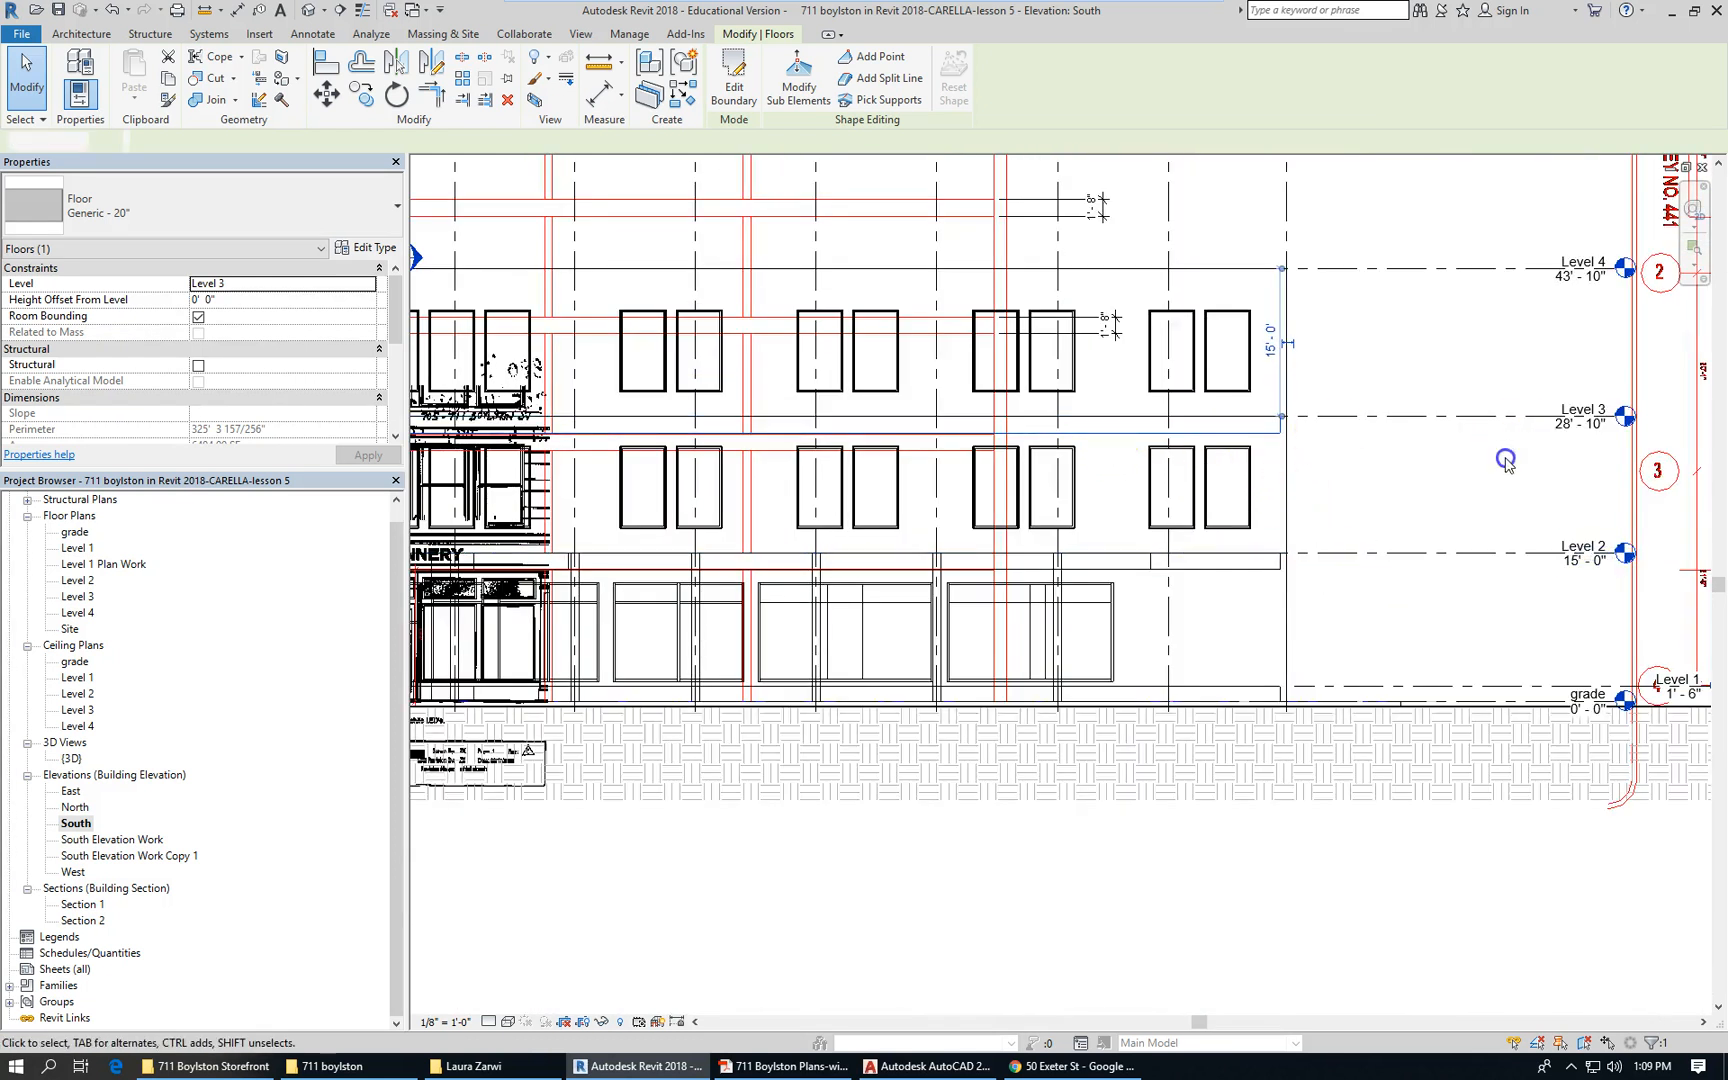
click(1249, 433)
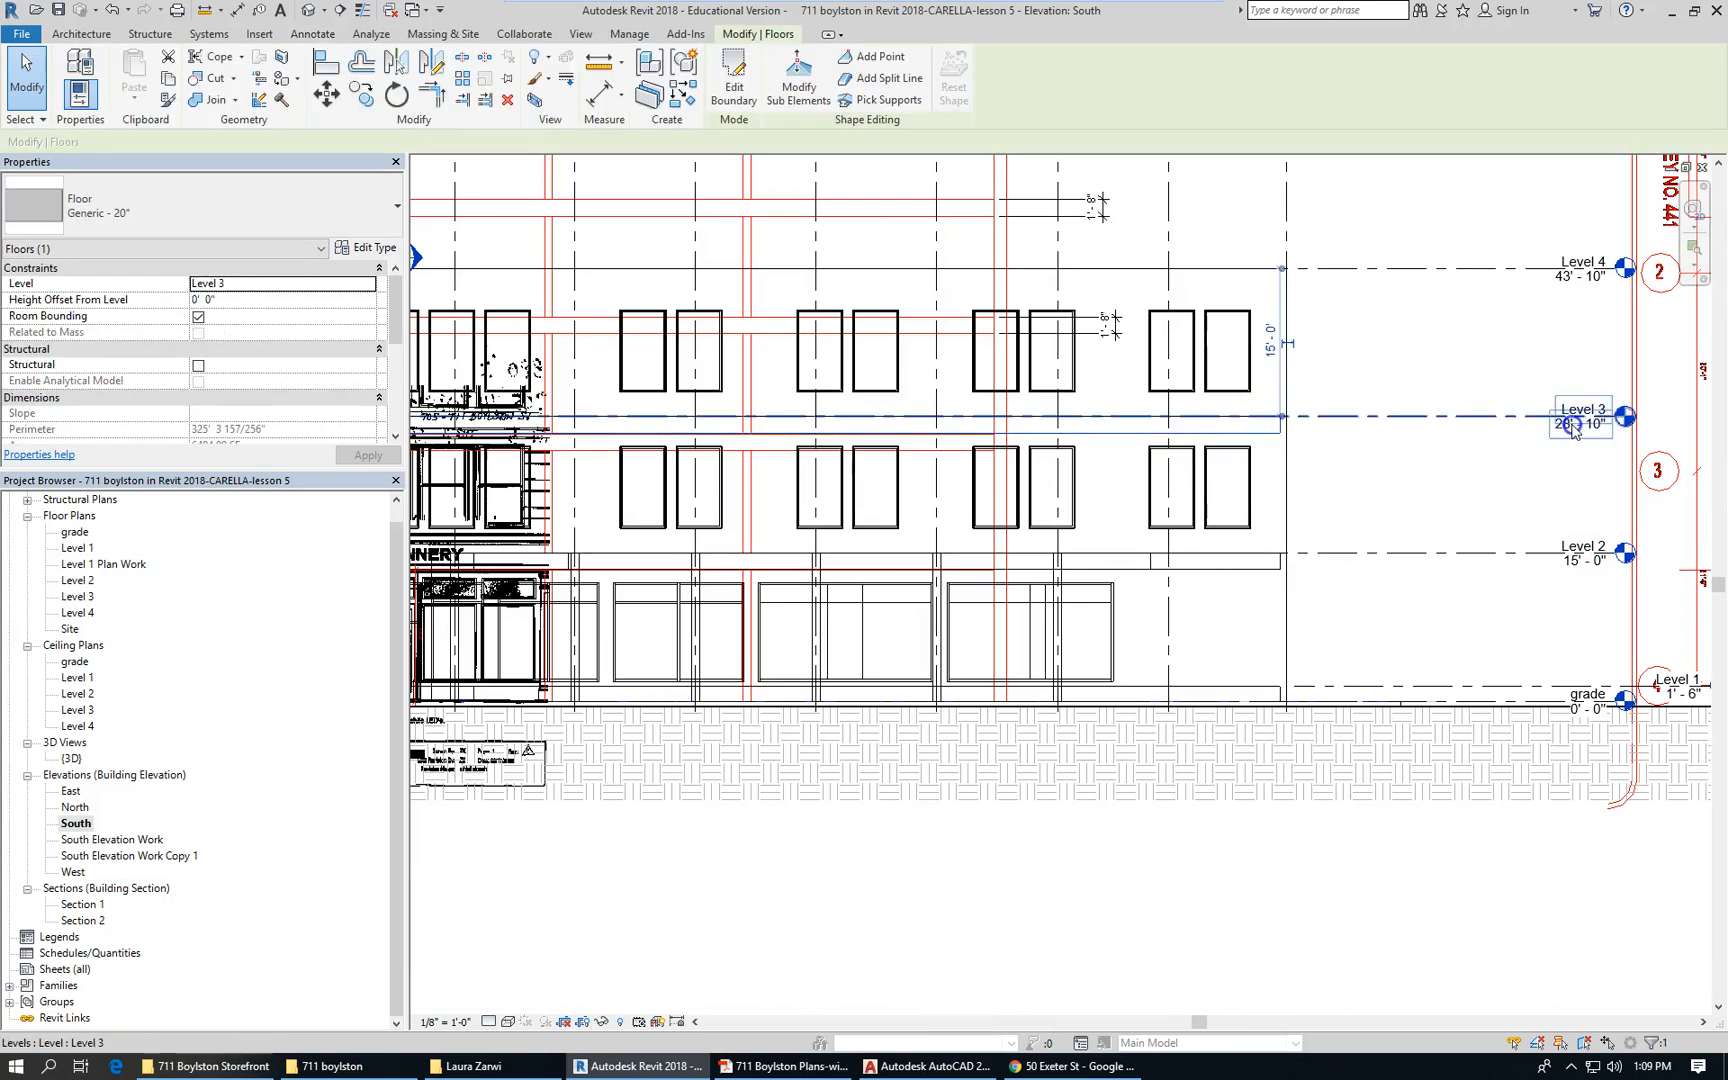
click(1575, 431)
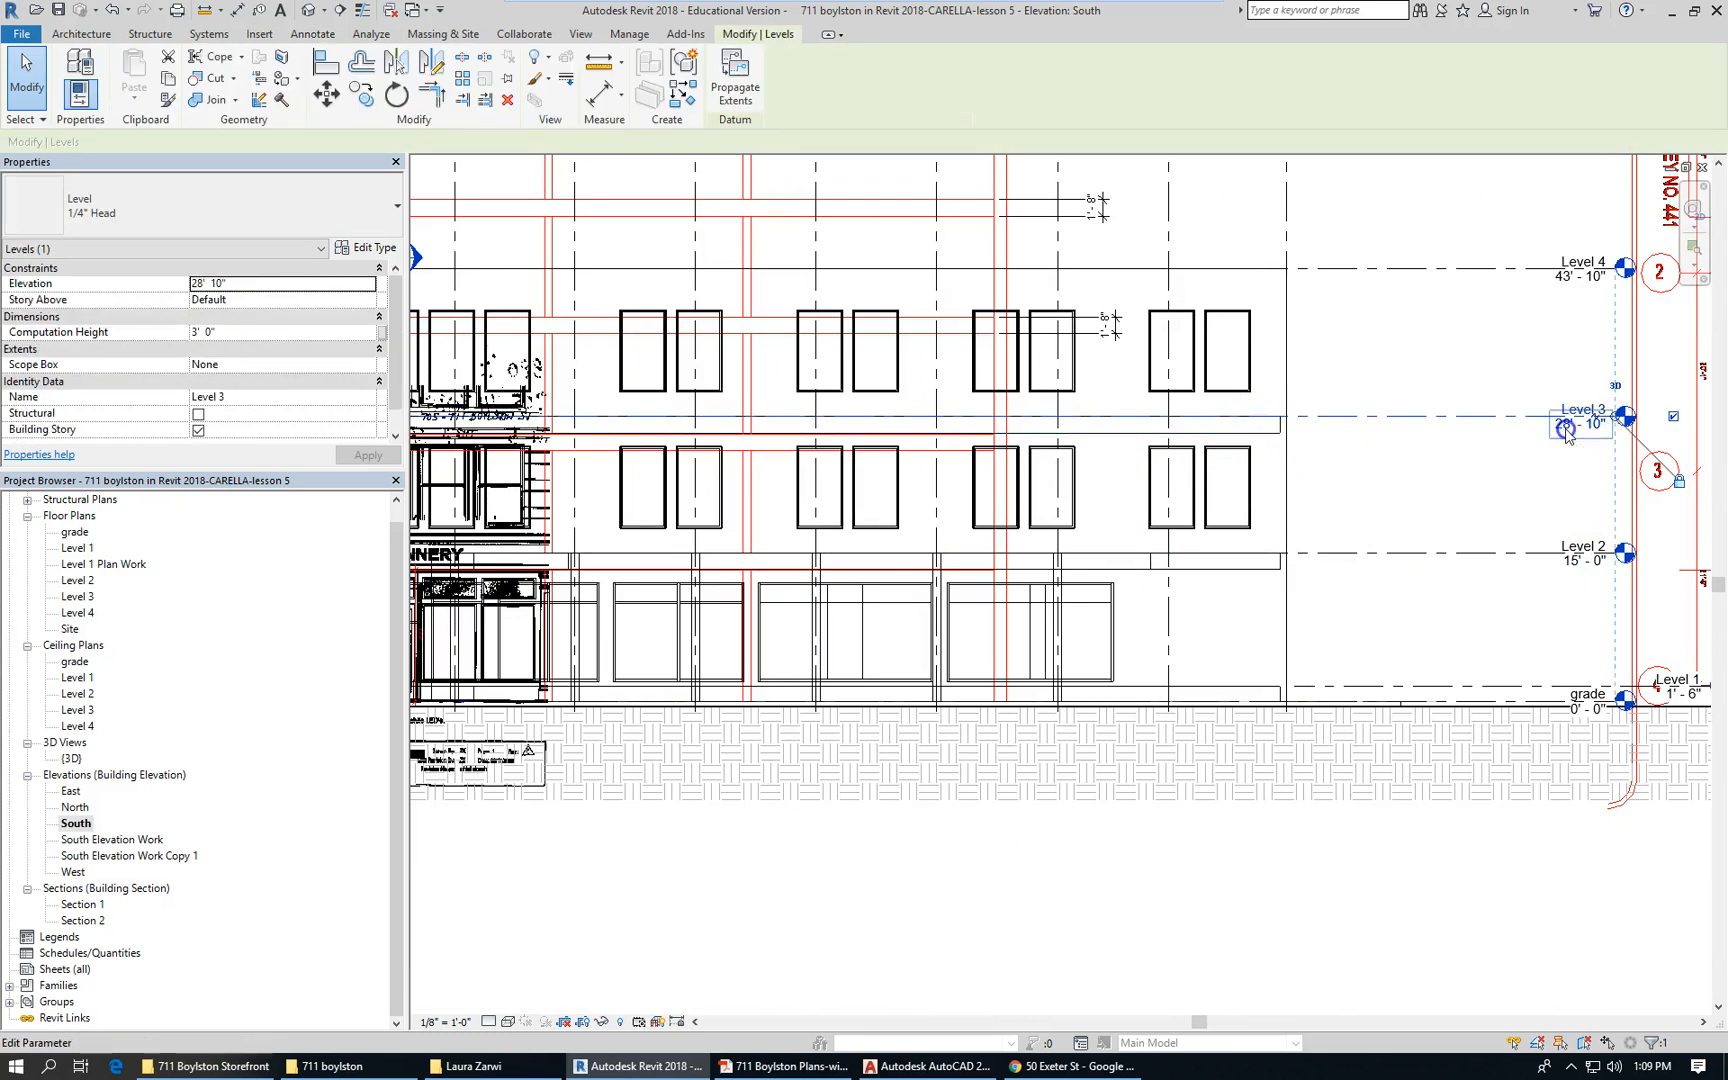
click(1566, 432)
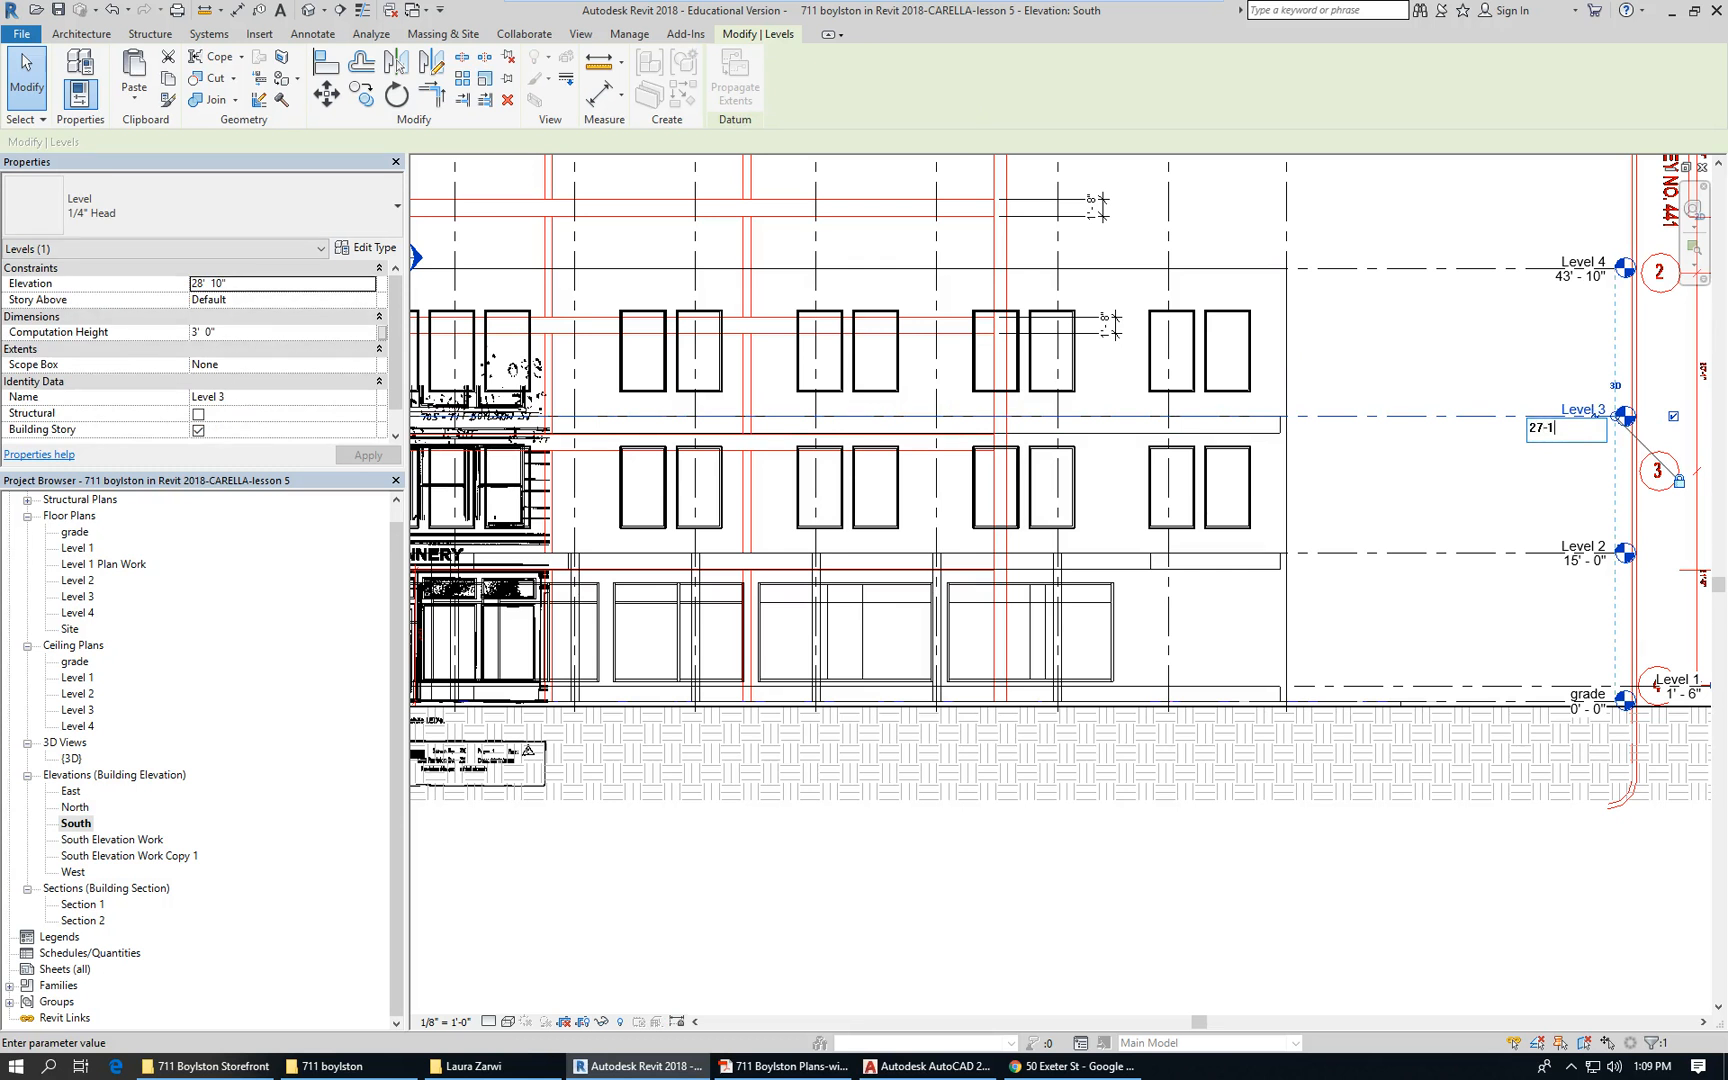
key(Return)
scroll(1238, 488, up, 2)
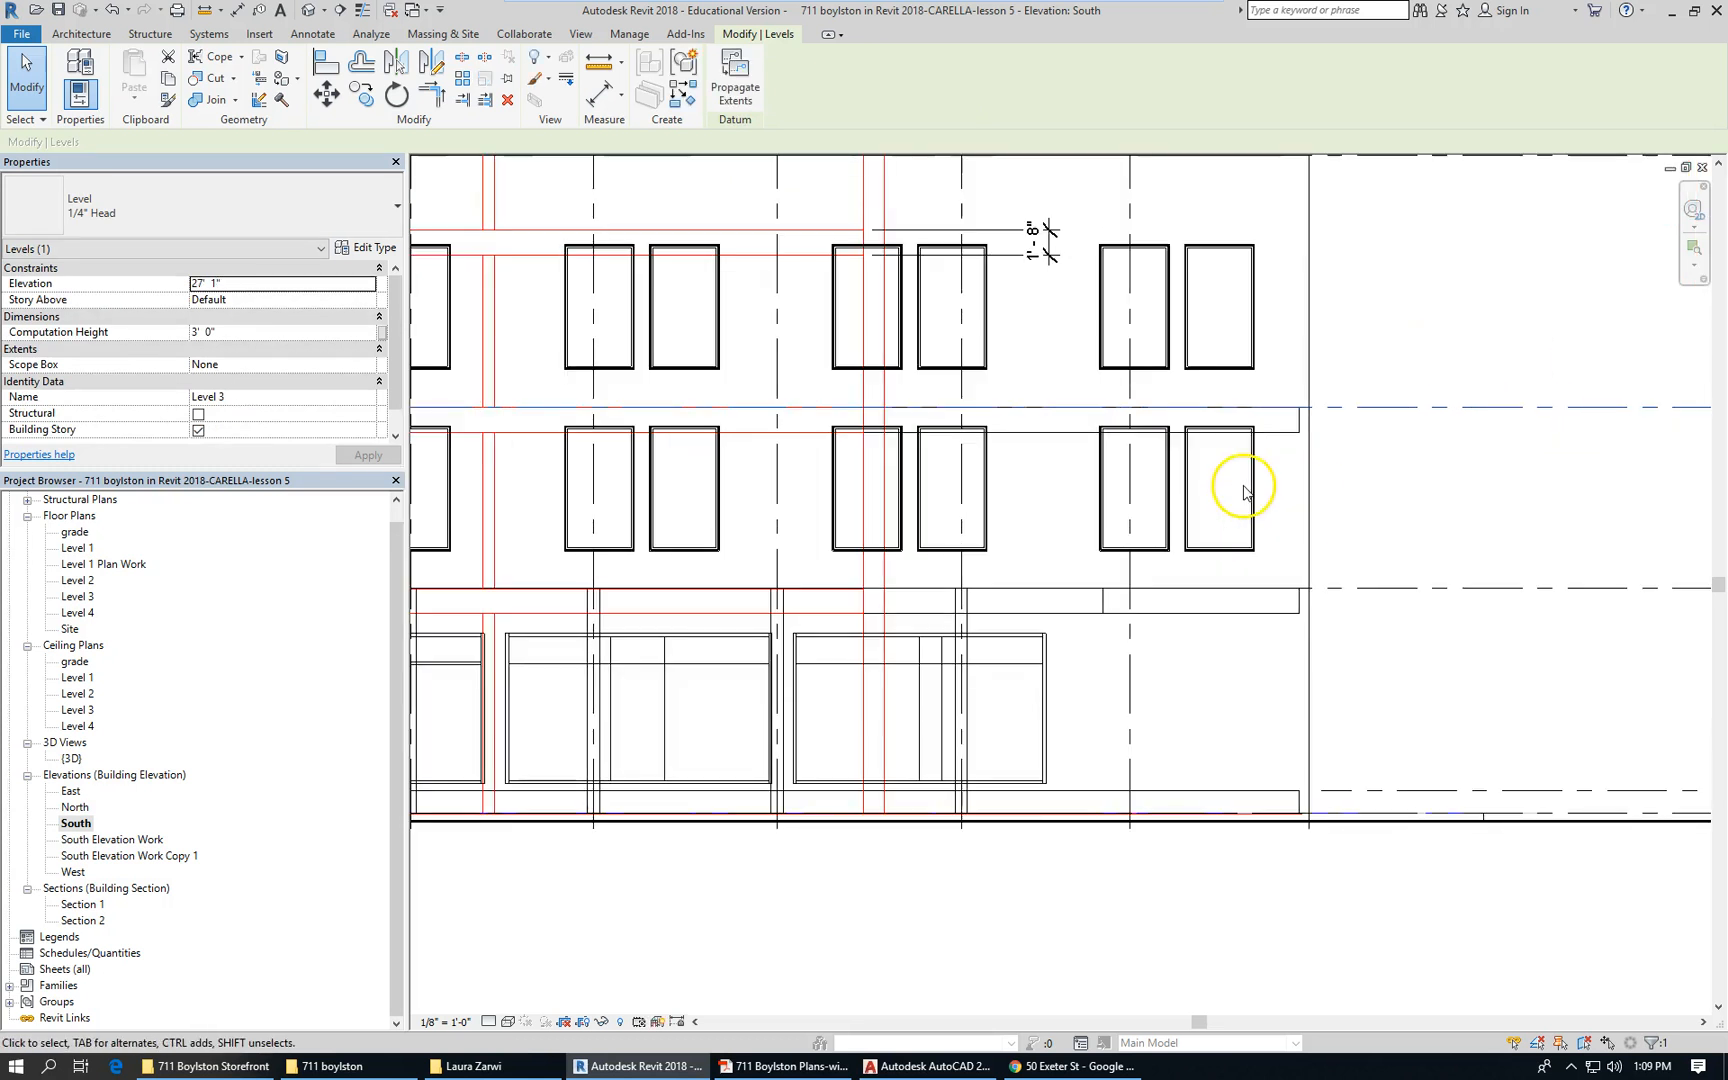
scroll(1087, 448, up, 1)
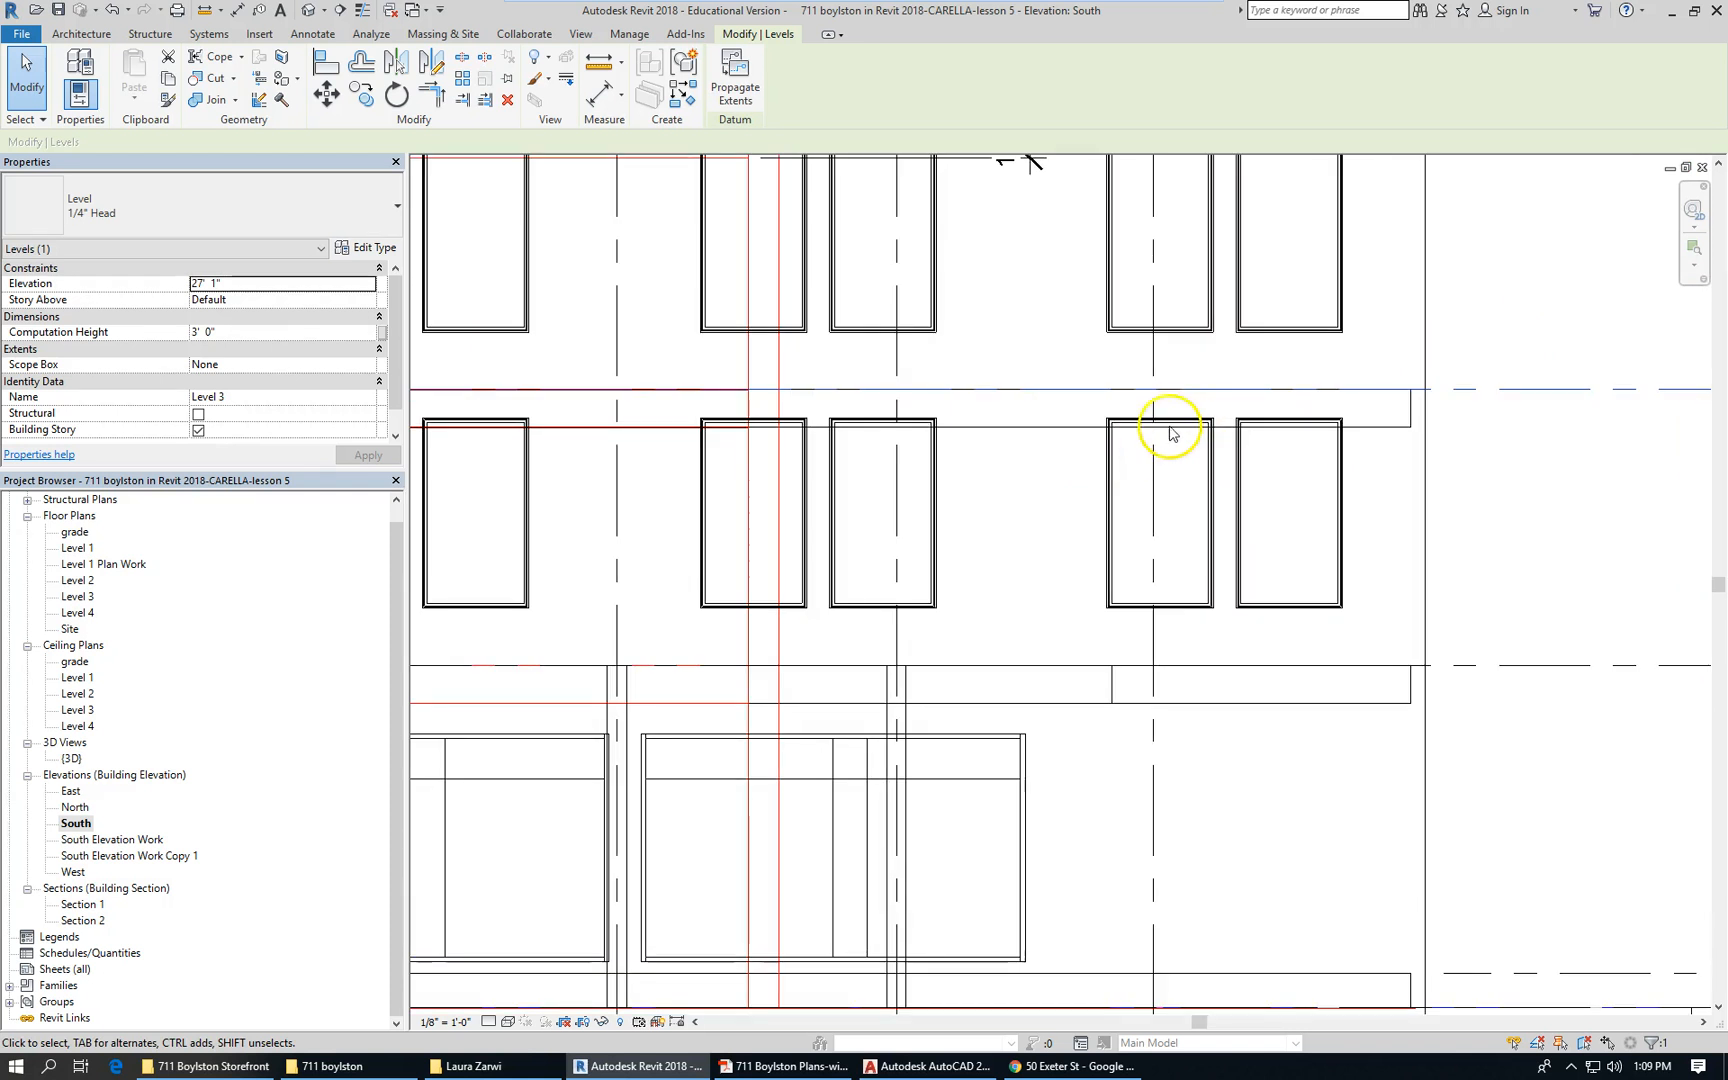
scroll(1594, 582, down, 1)
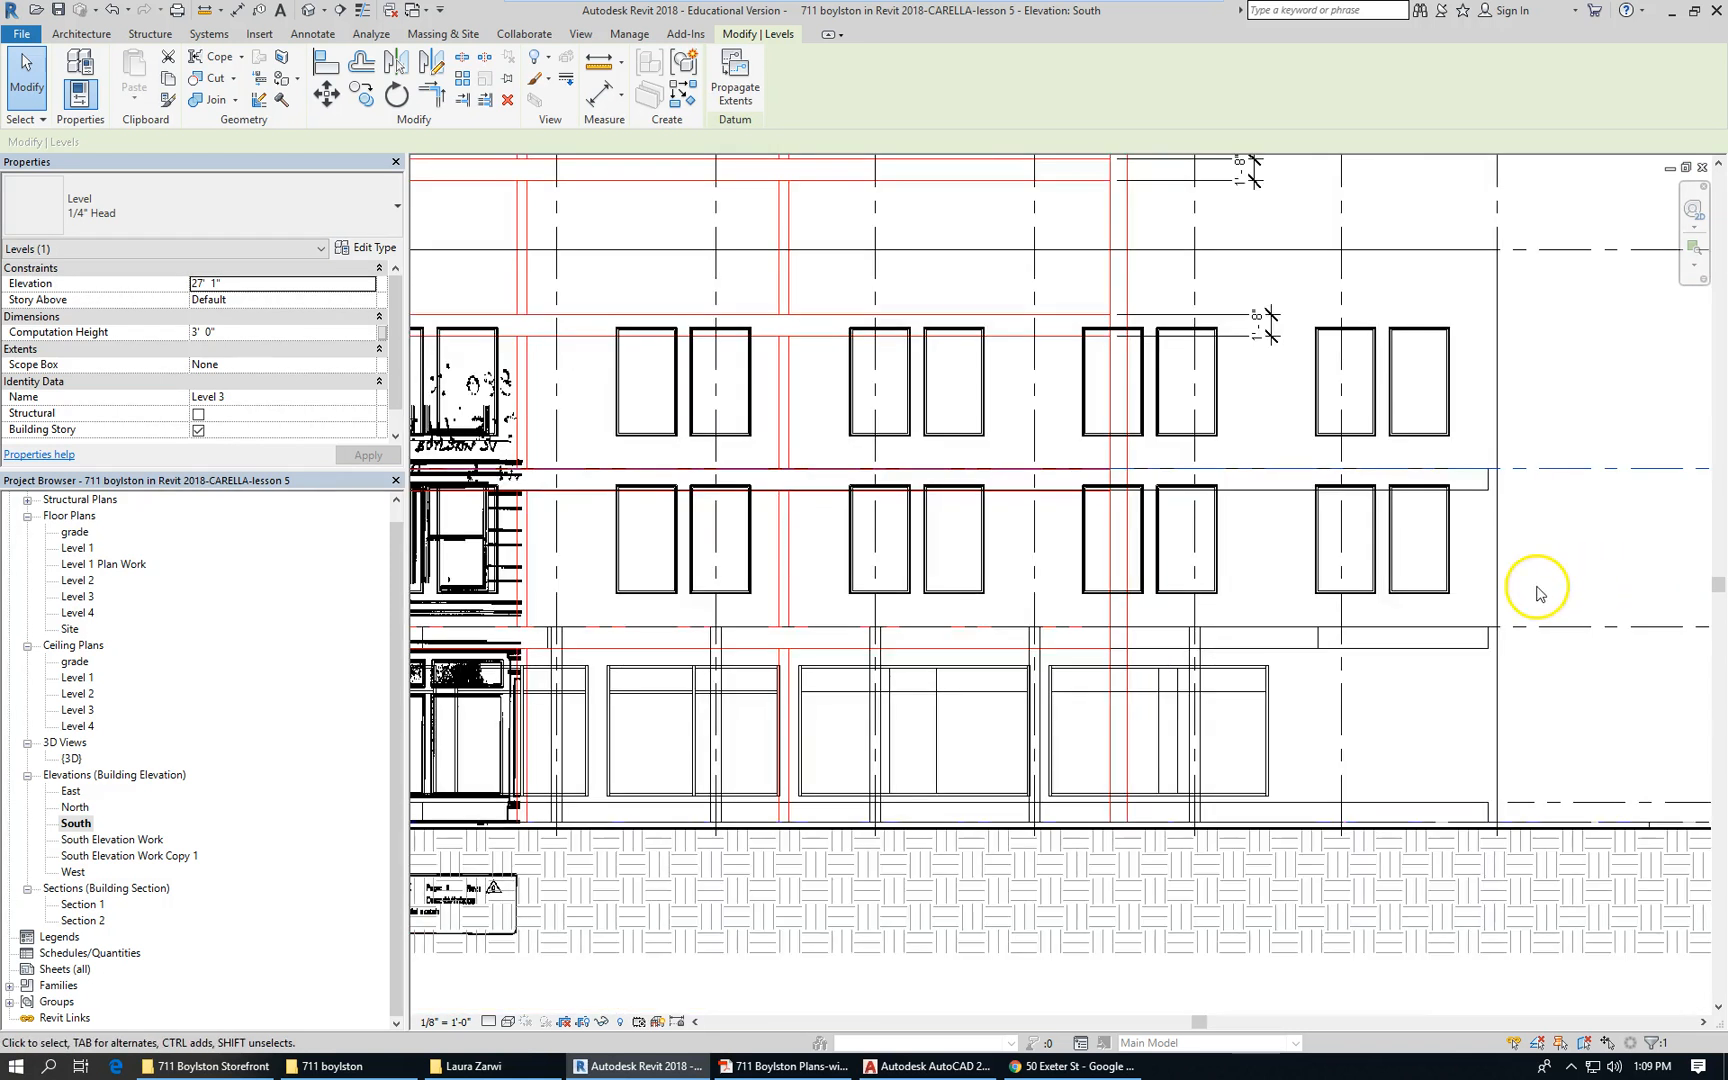
scroll(1534, 590, down, 2)
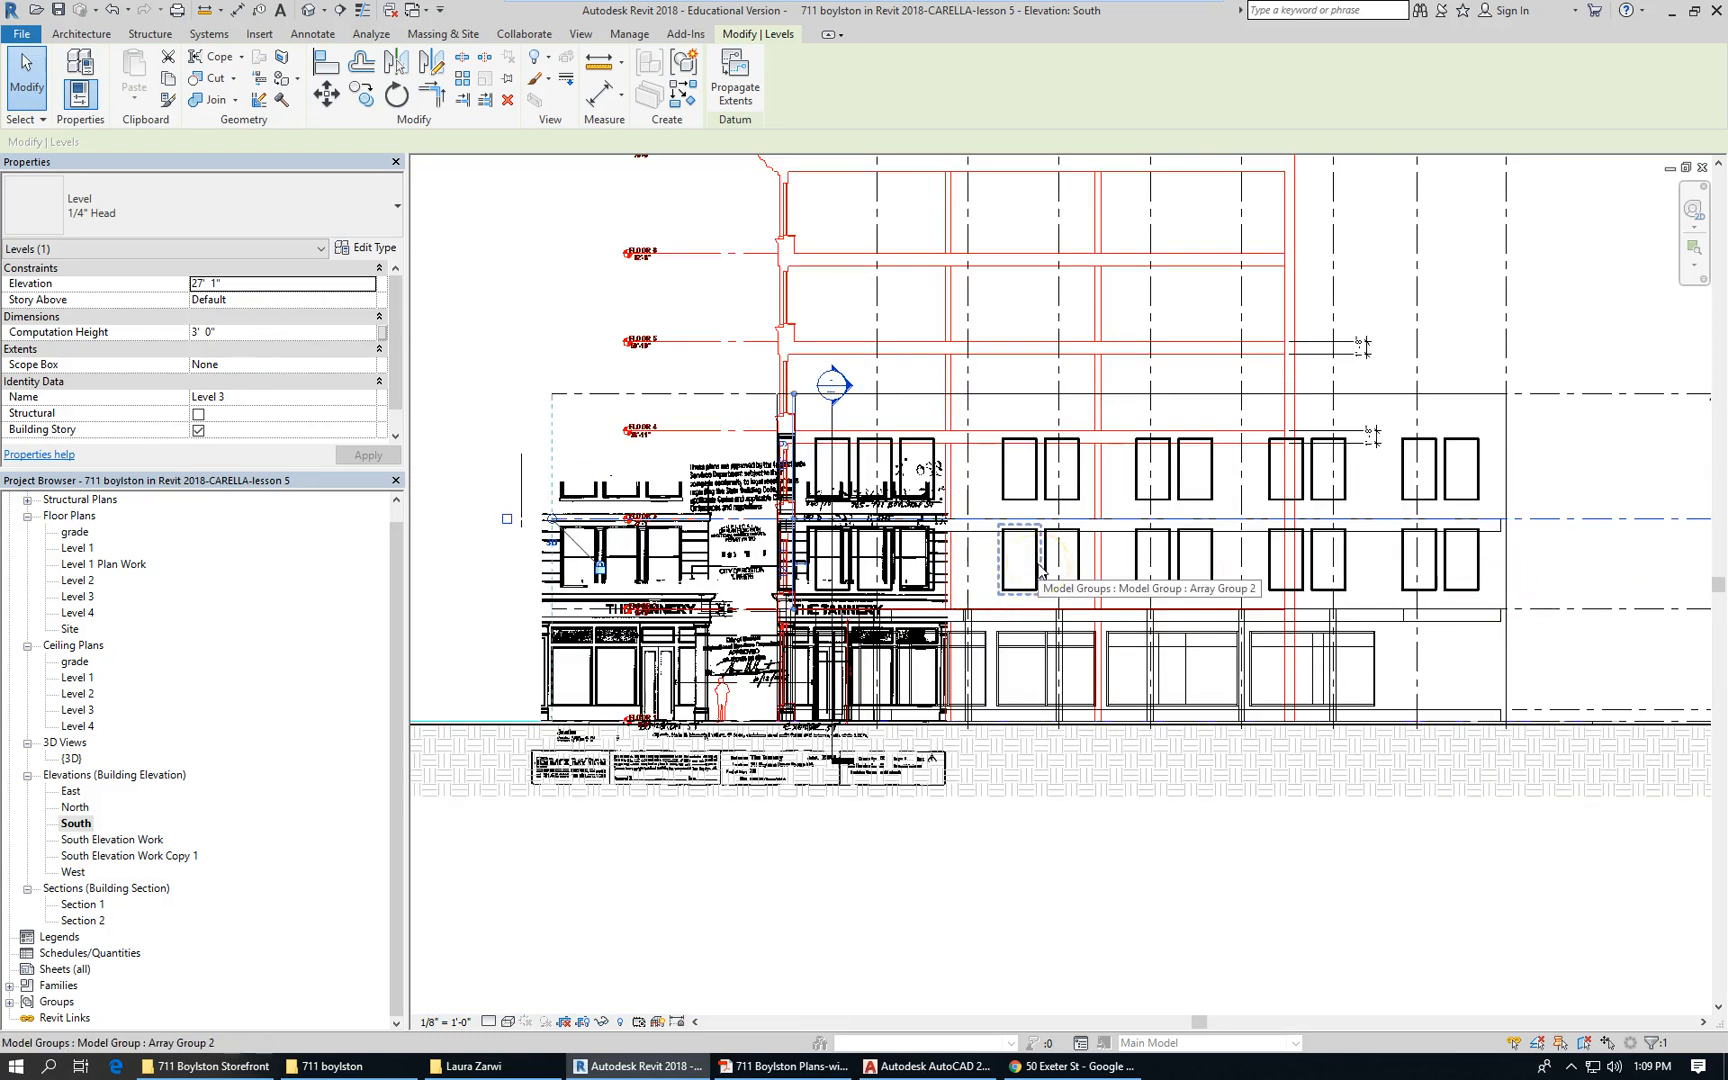
Copy the Level 3 floor to the clipboard and paste it aligned to Level 4
scroll(1000, 495, down, 2)
scroll(1261, 525, up, 1)
scroll(1241, 533, up, 1)
click(1245, 519)
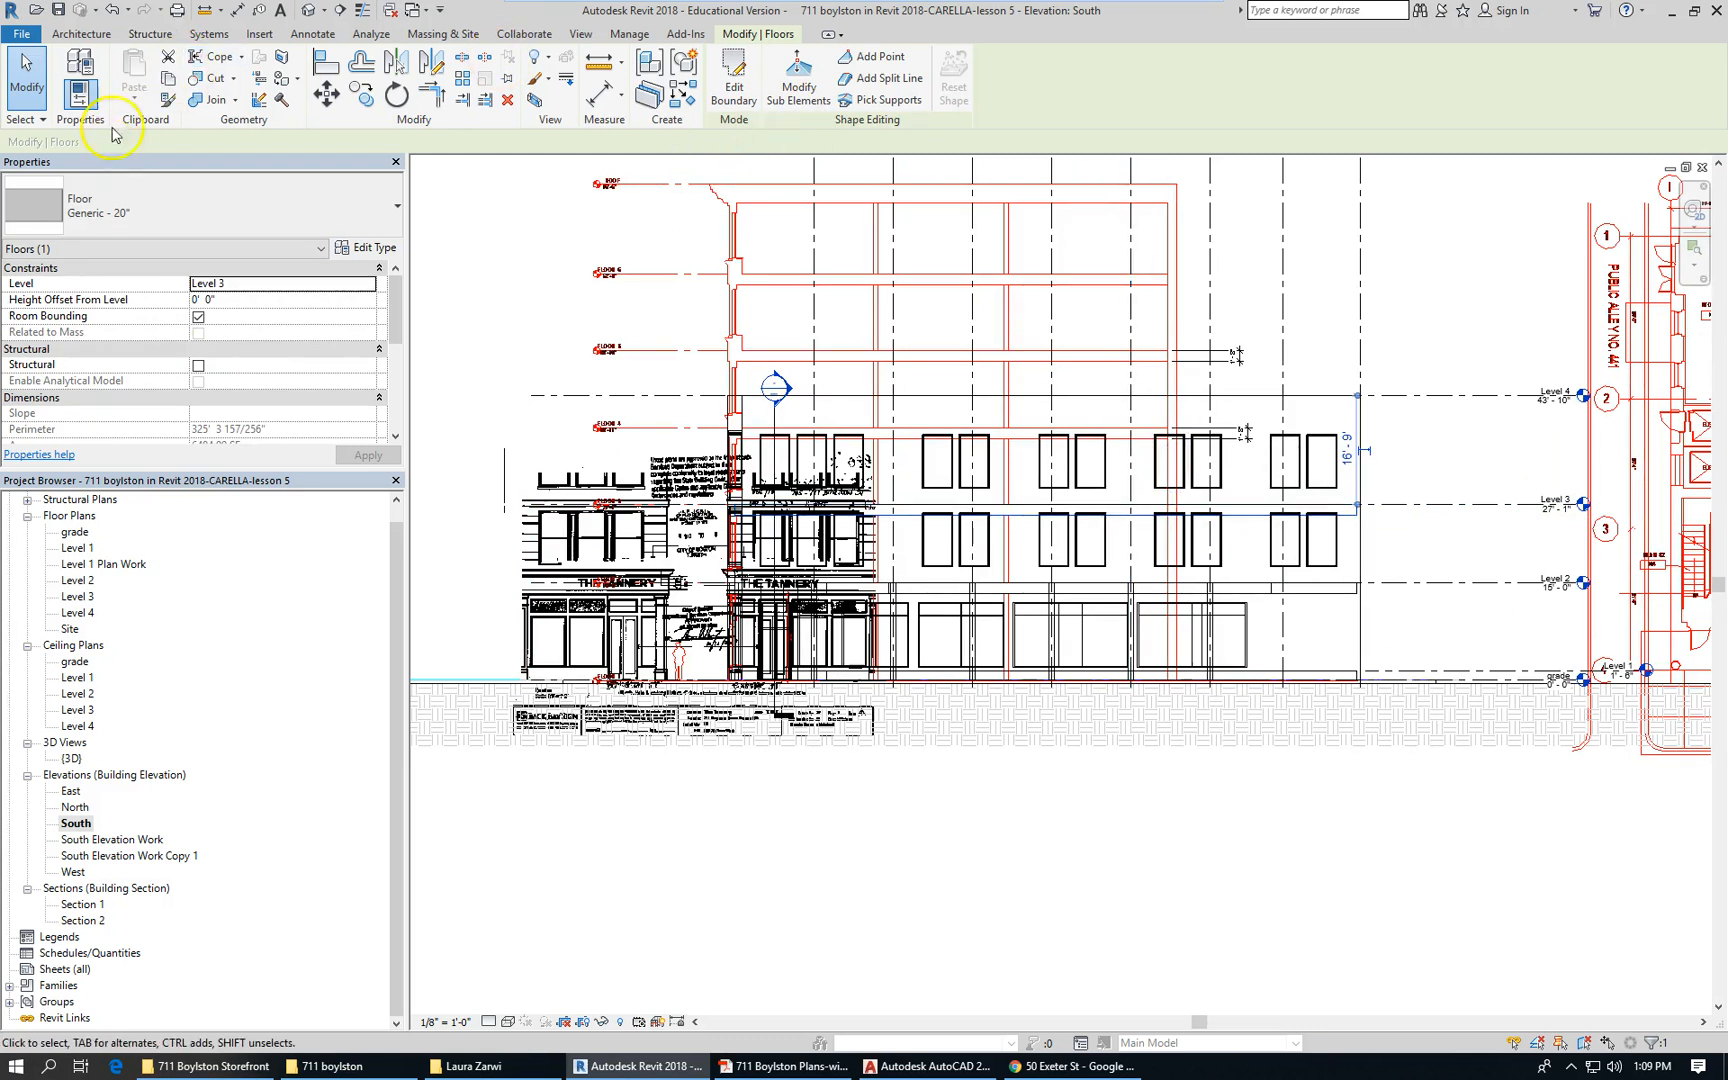
click(172, 80)
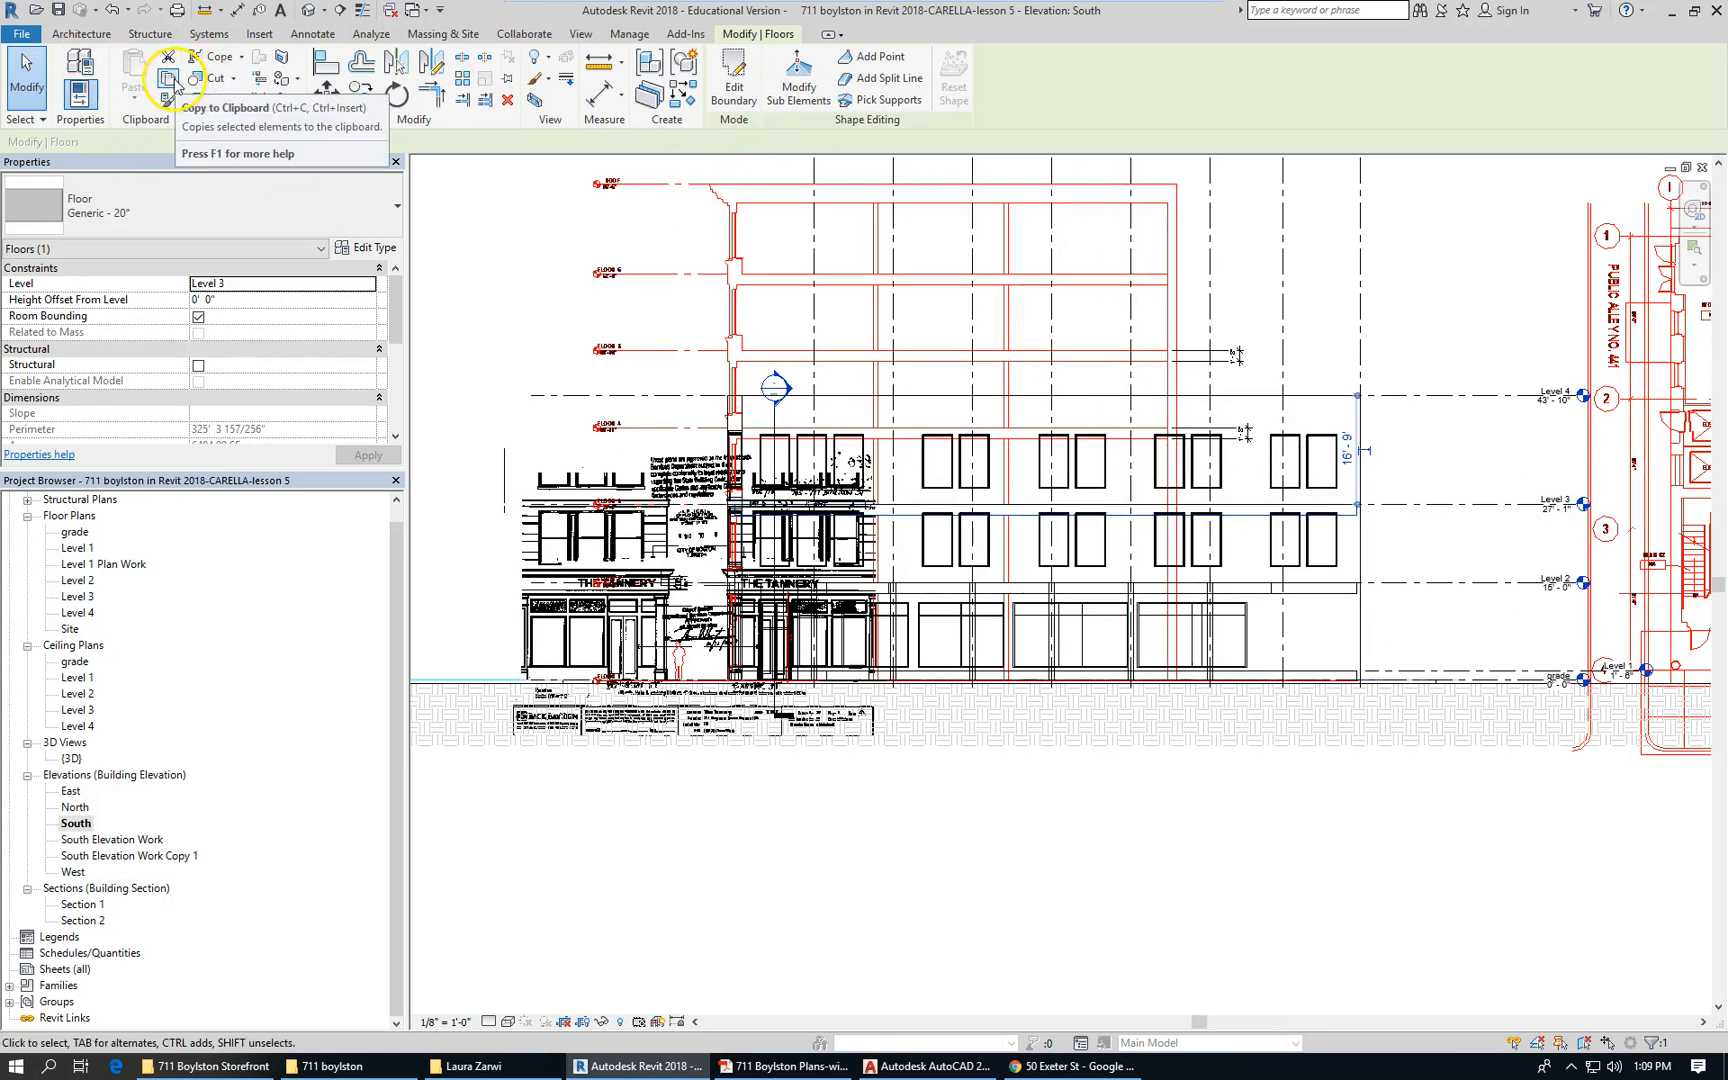
click(134, 90)
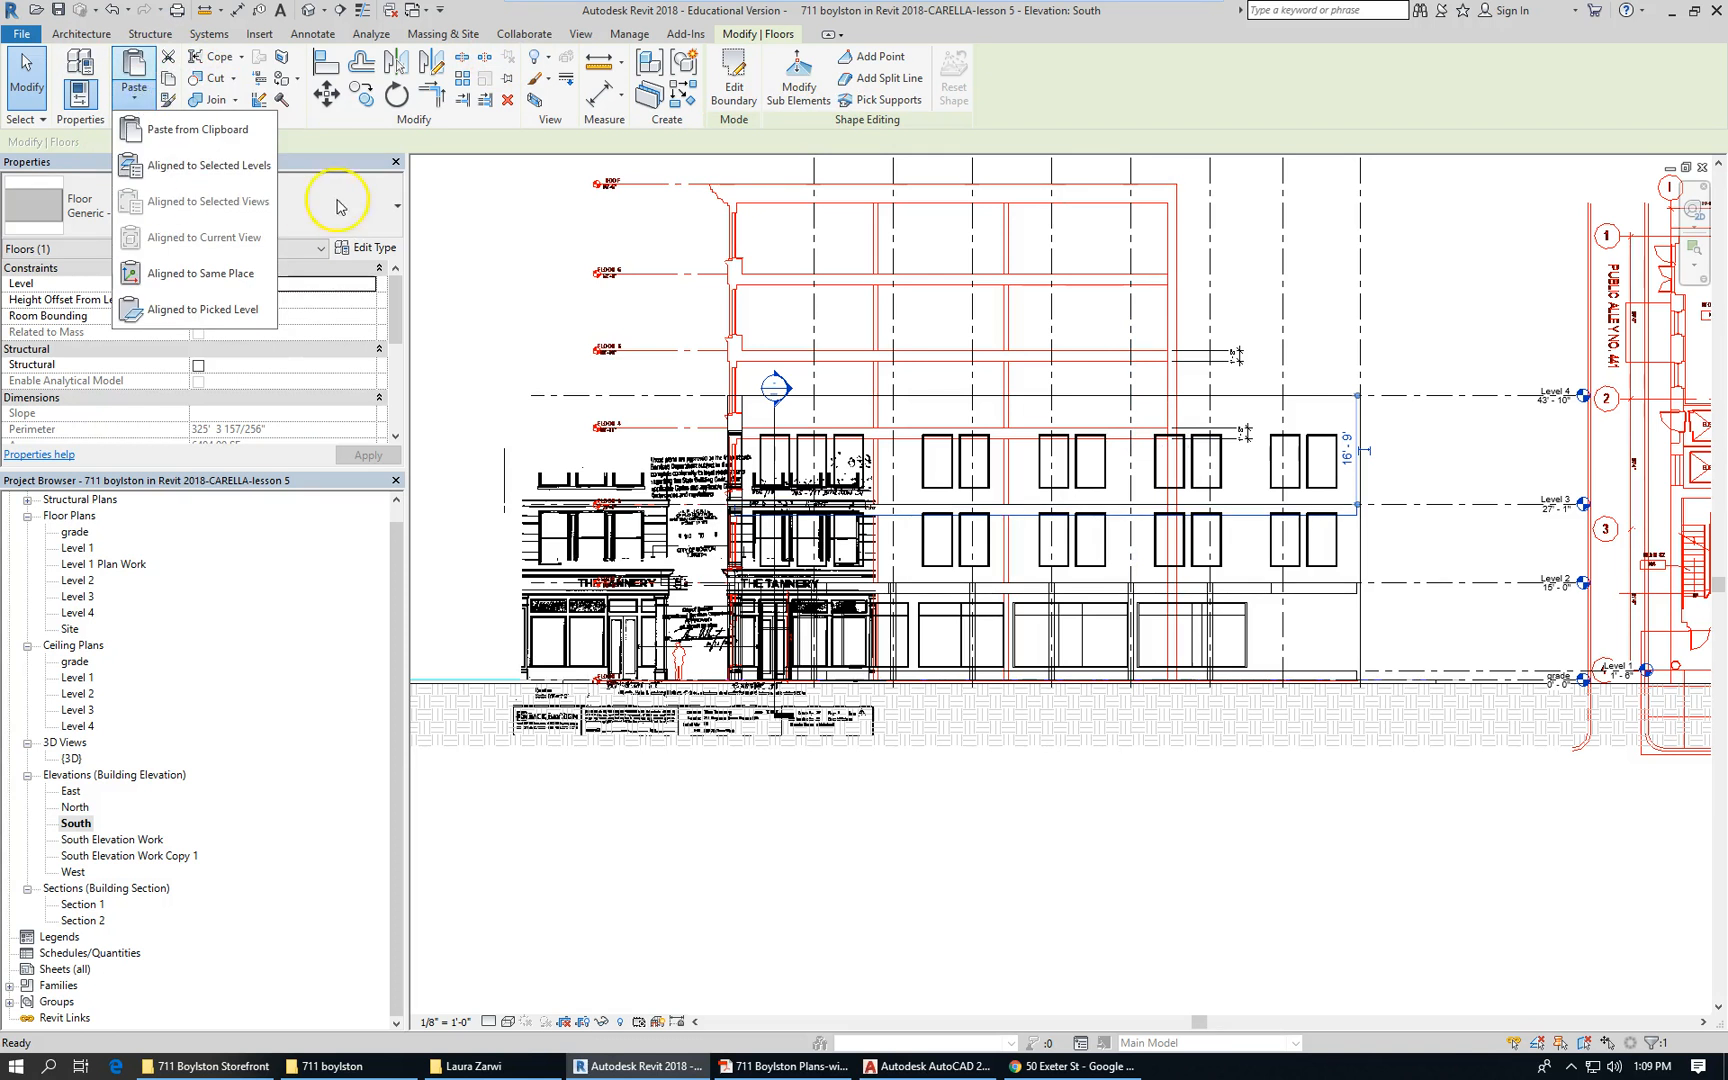
click(196, 168)
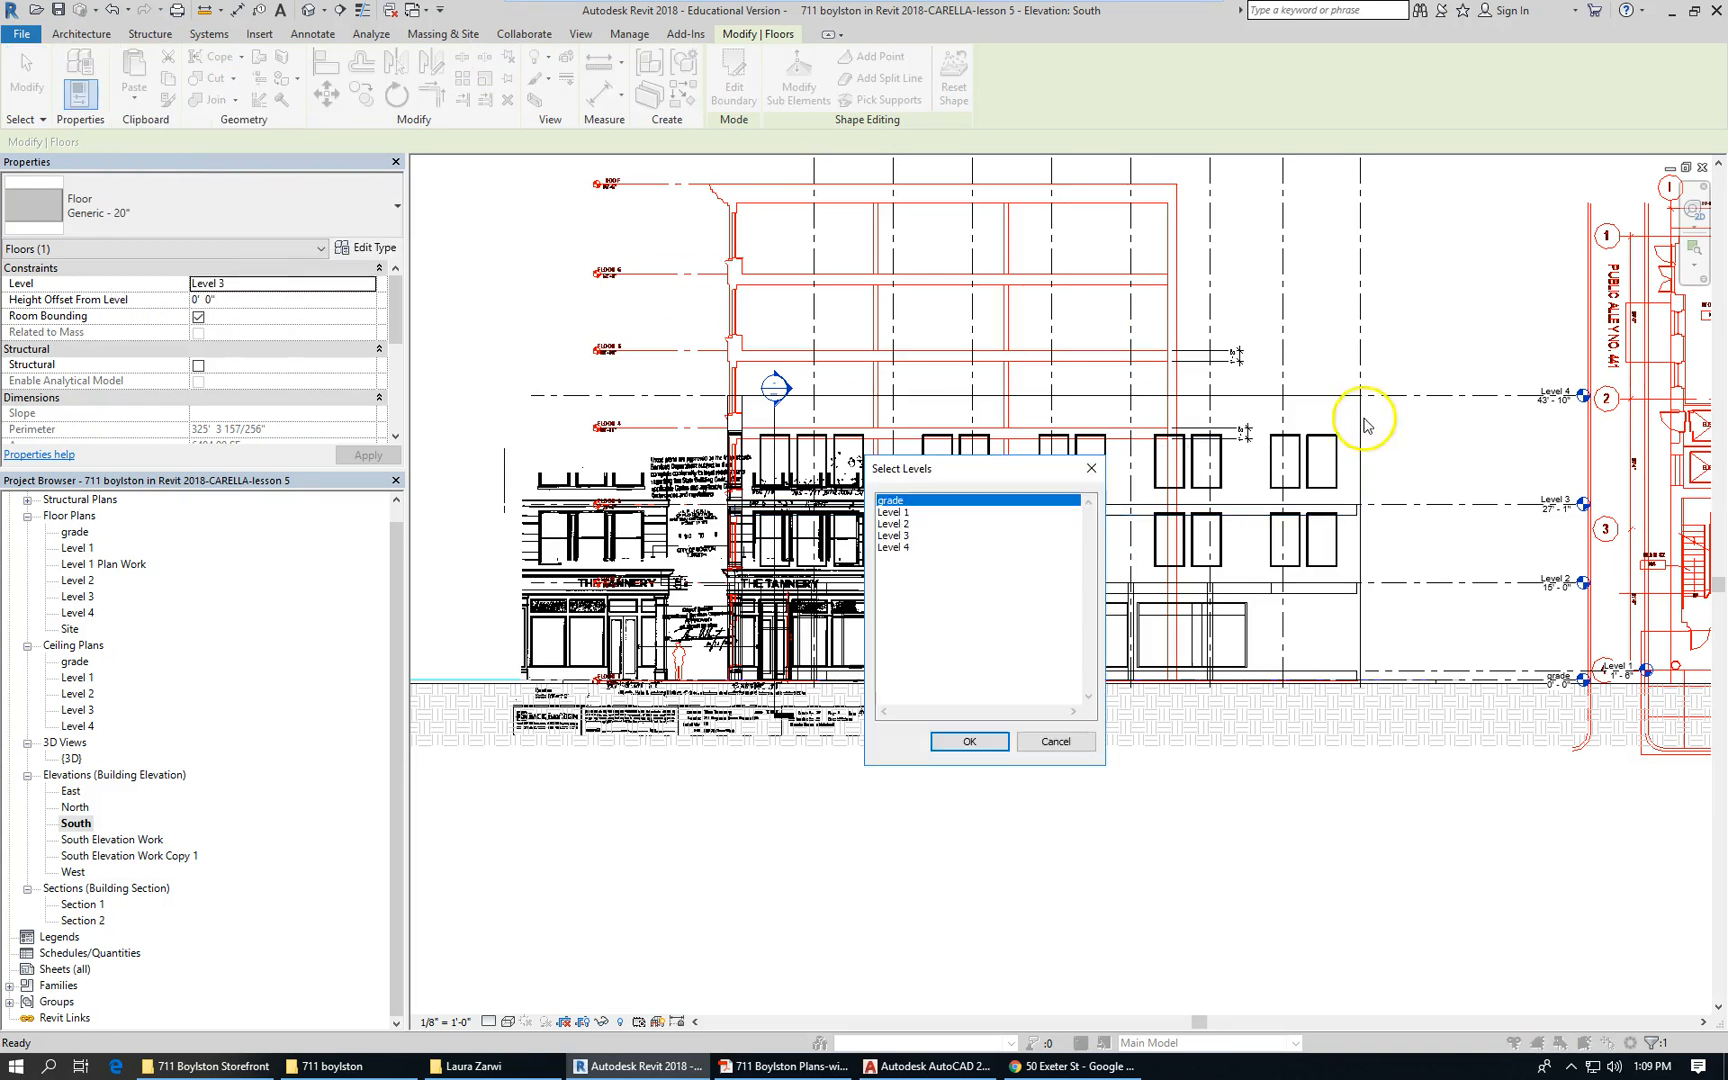
click(900, 547)
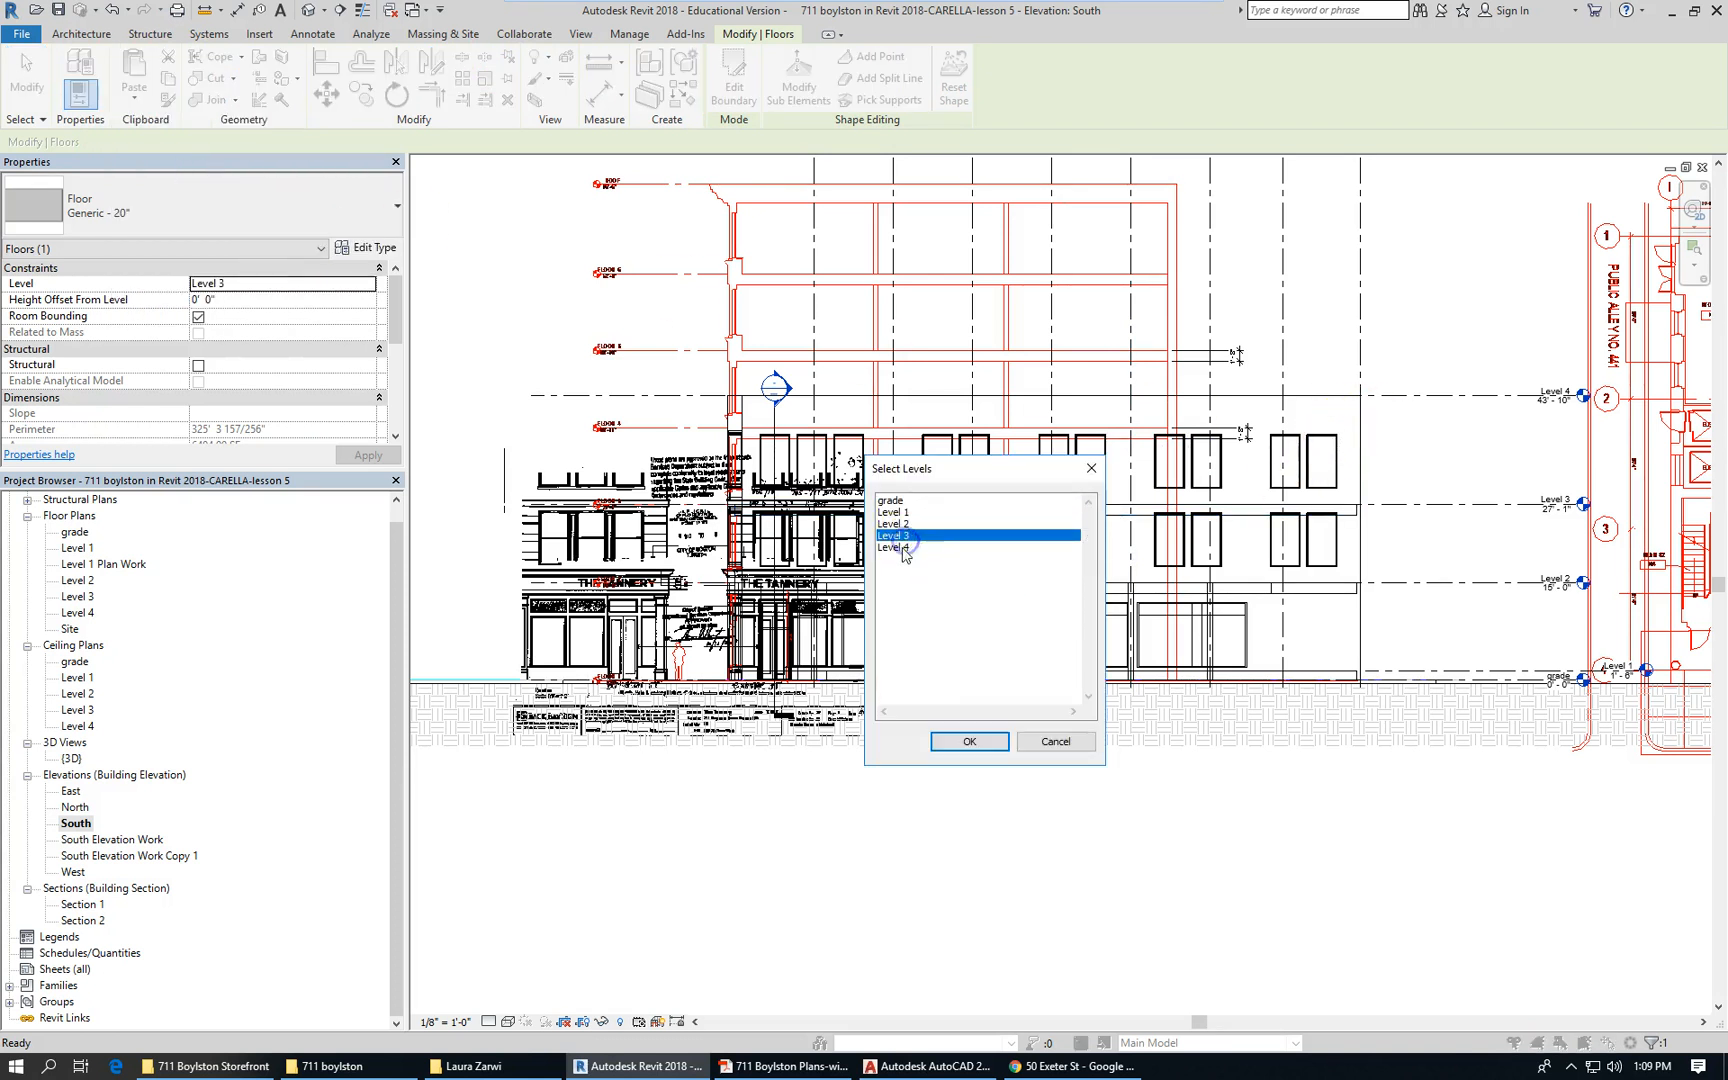
click(969, 741)
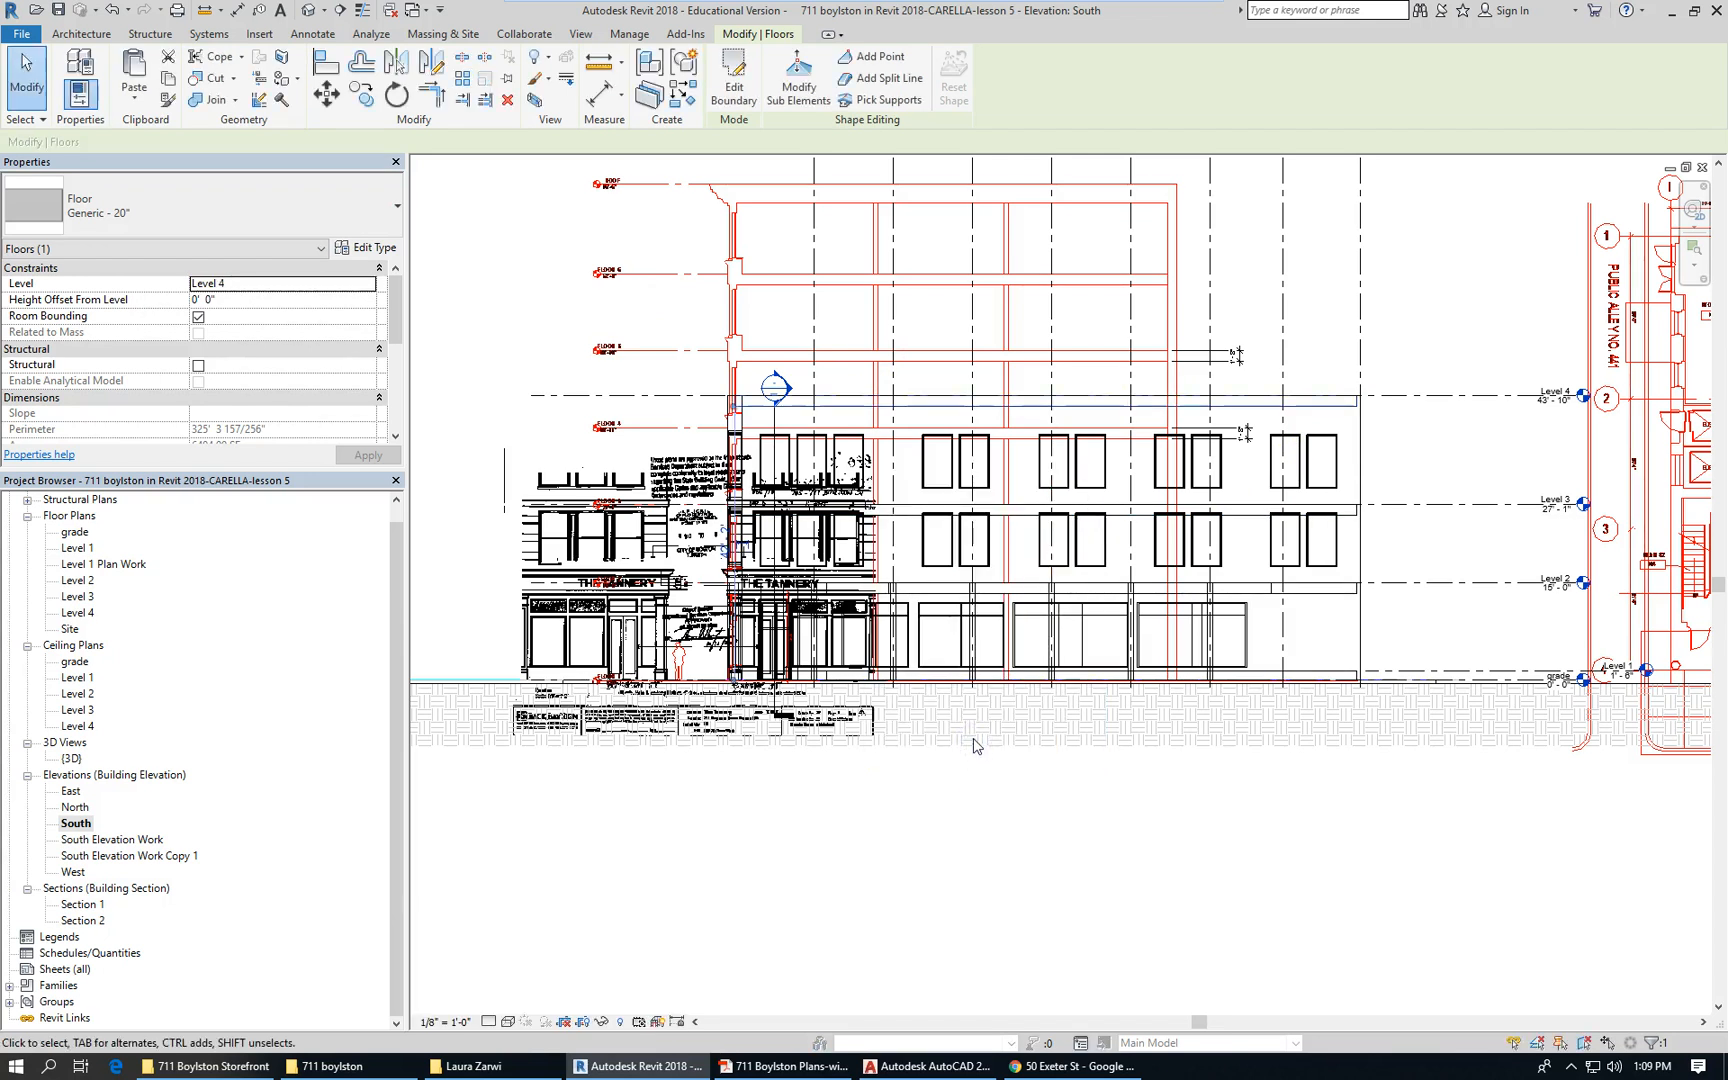
Set the elevation of Level 4 to 38'-11" to match the Floor 4 marker in the imported CAD section
scroll(1397, 408, up, 1)
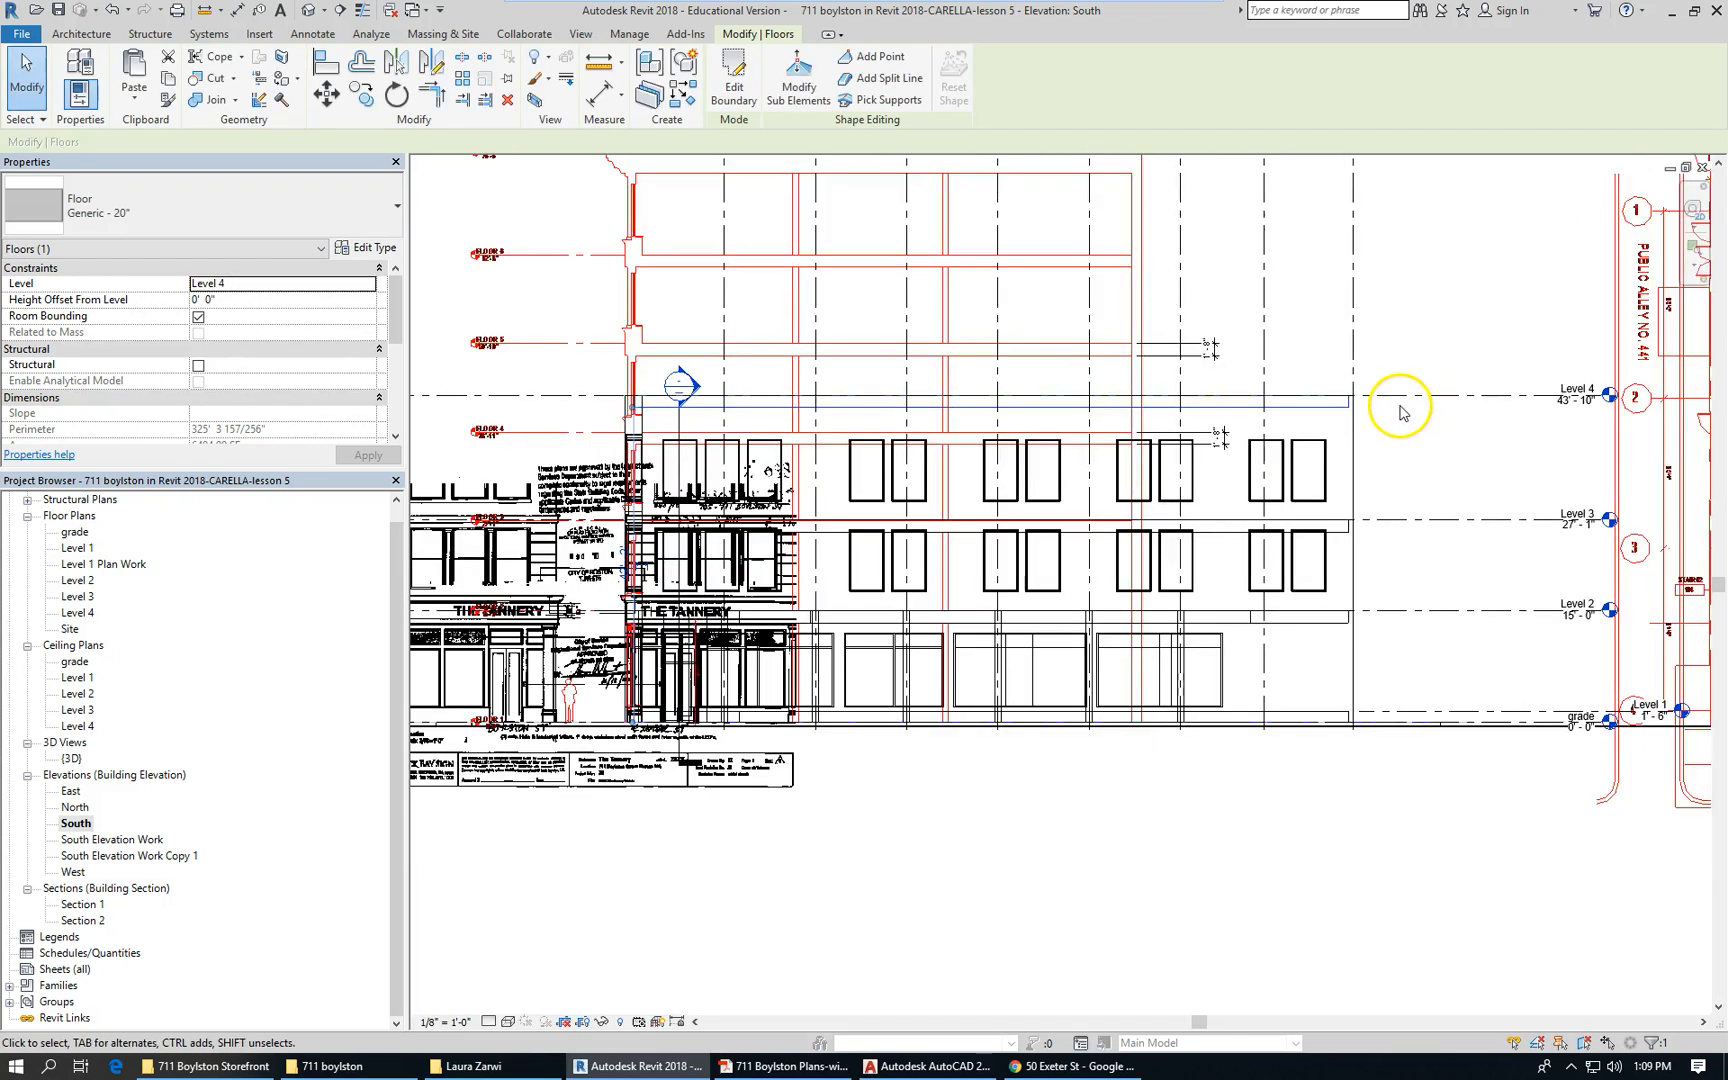
scroll(530, 460, up, 2)
scroll(537, 466, up, 1)
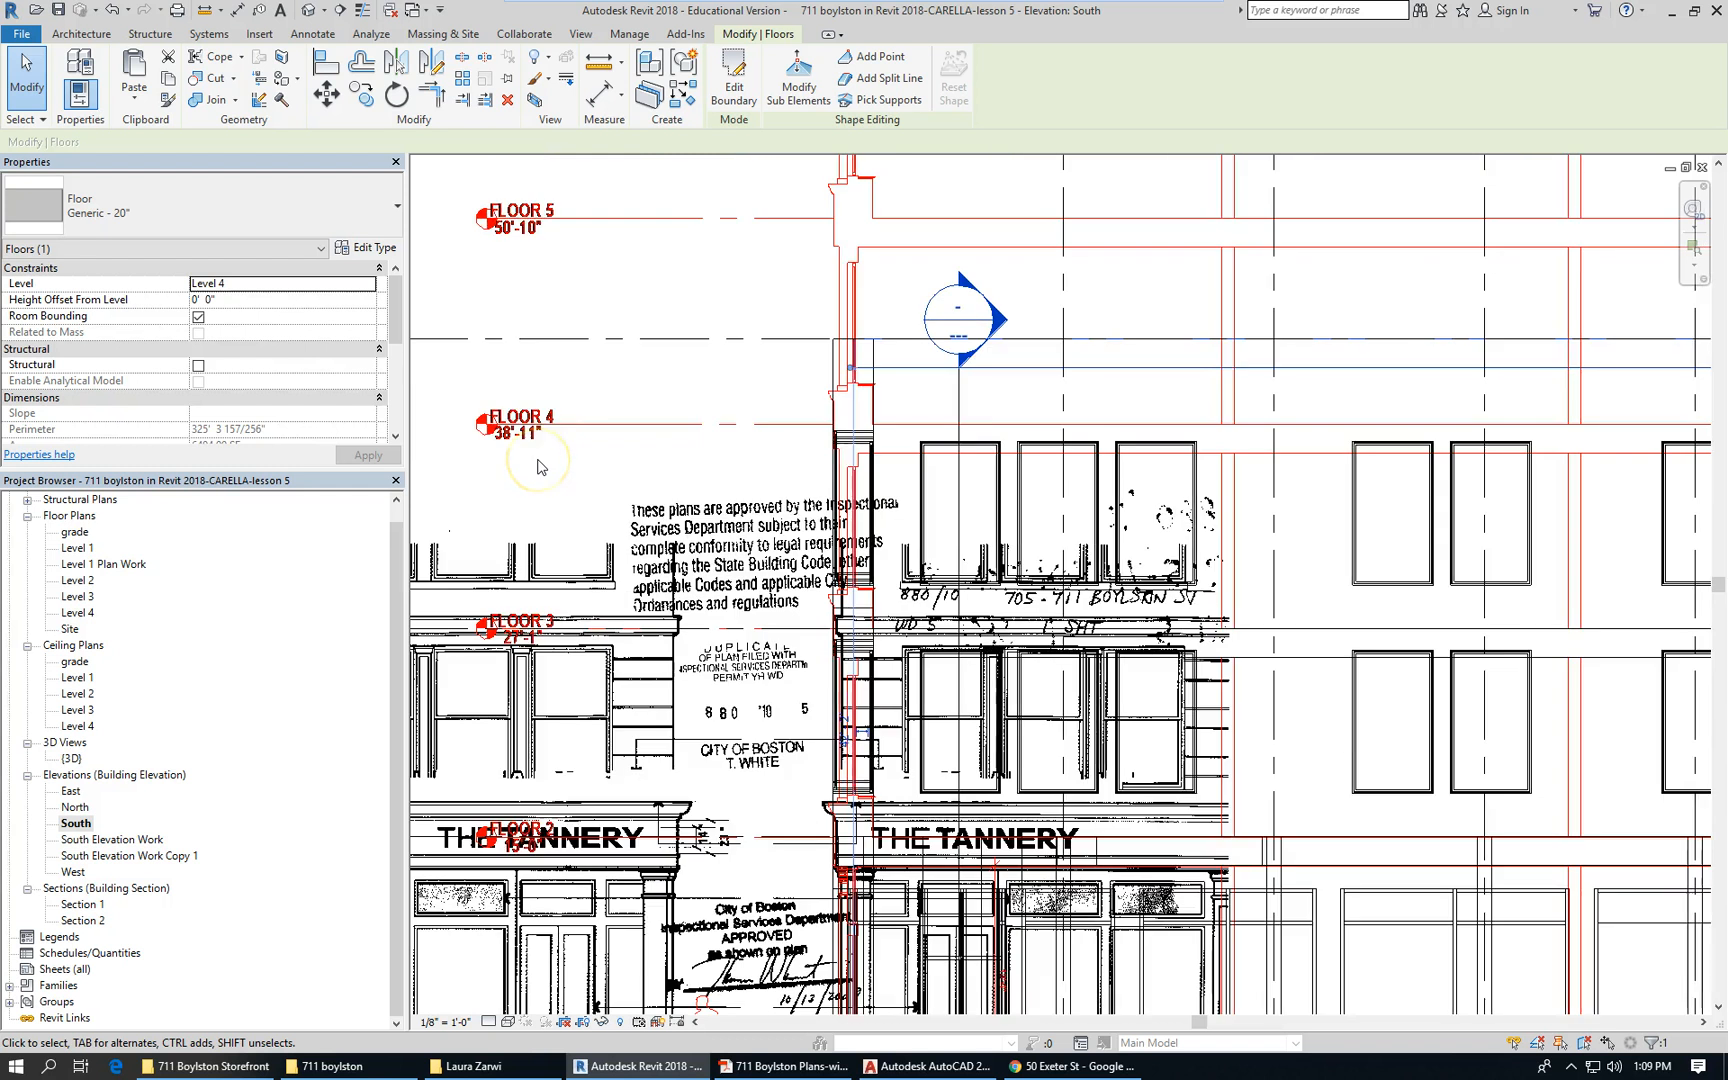
scroll(478, 418, down, 3)
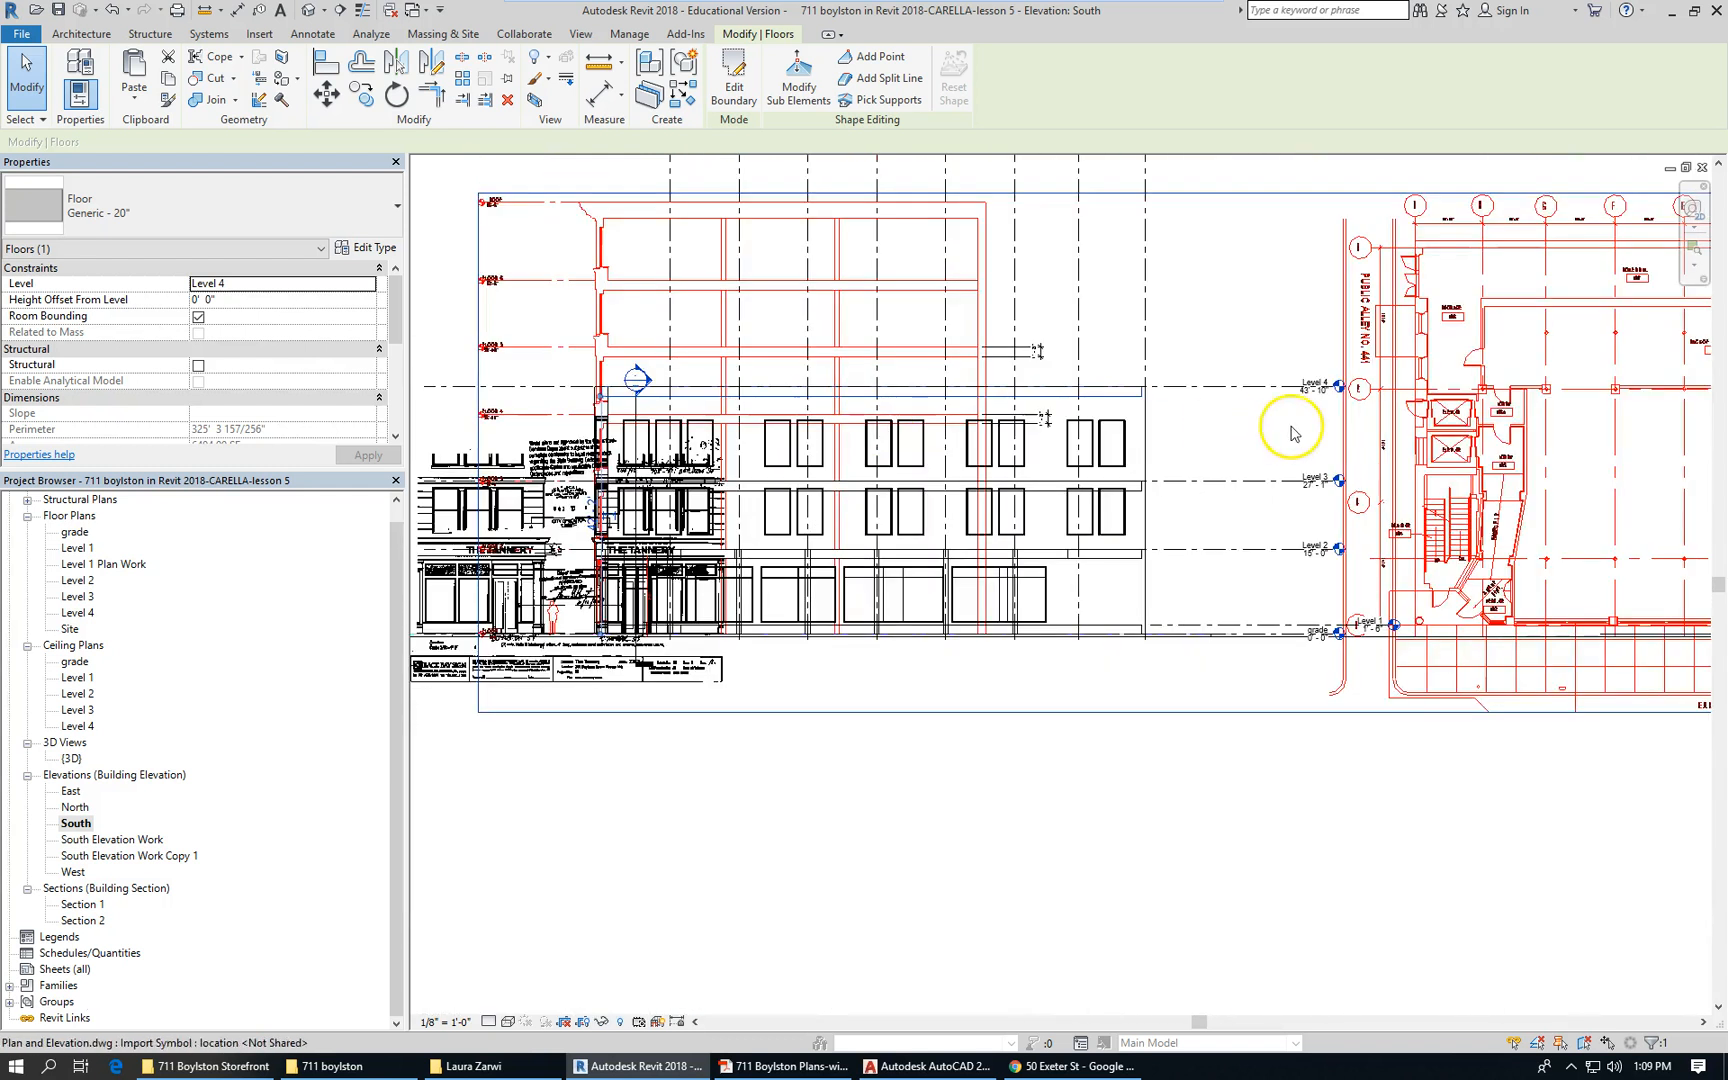
click(1270, 420)
click(1244, 387)
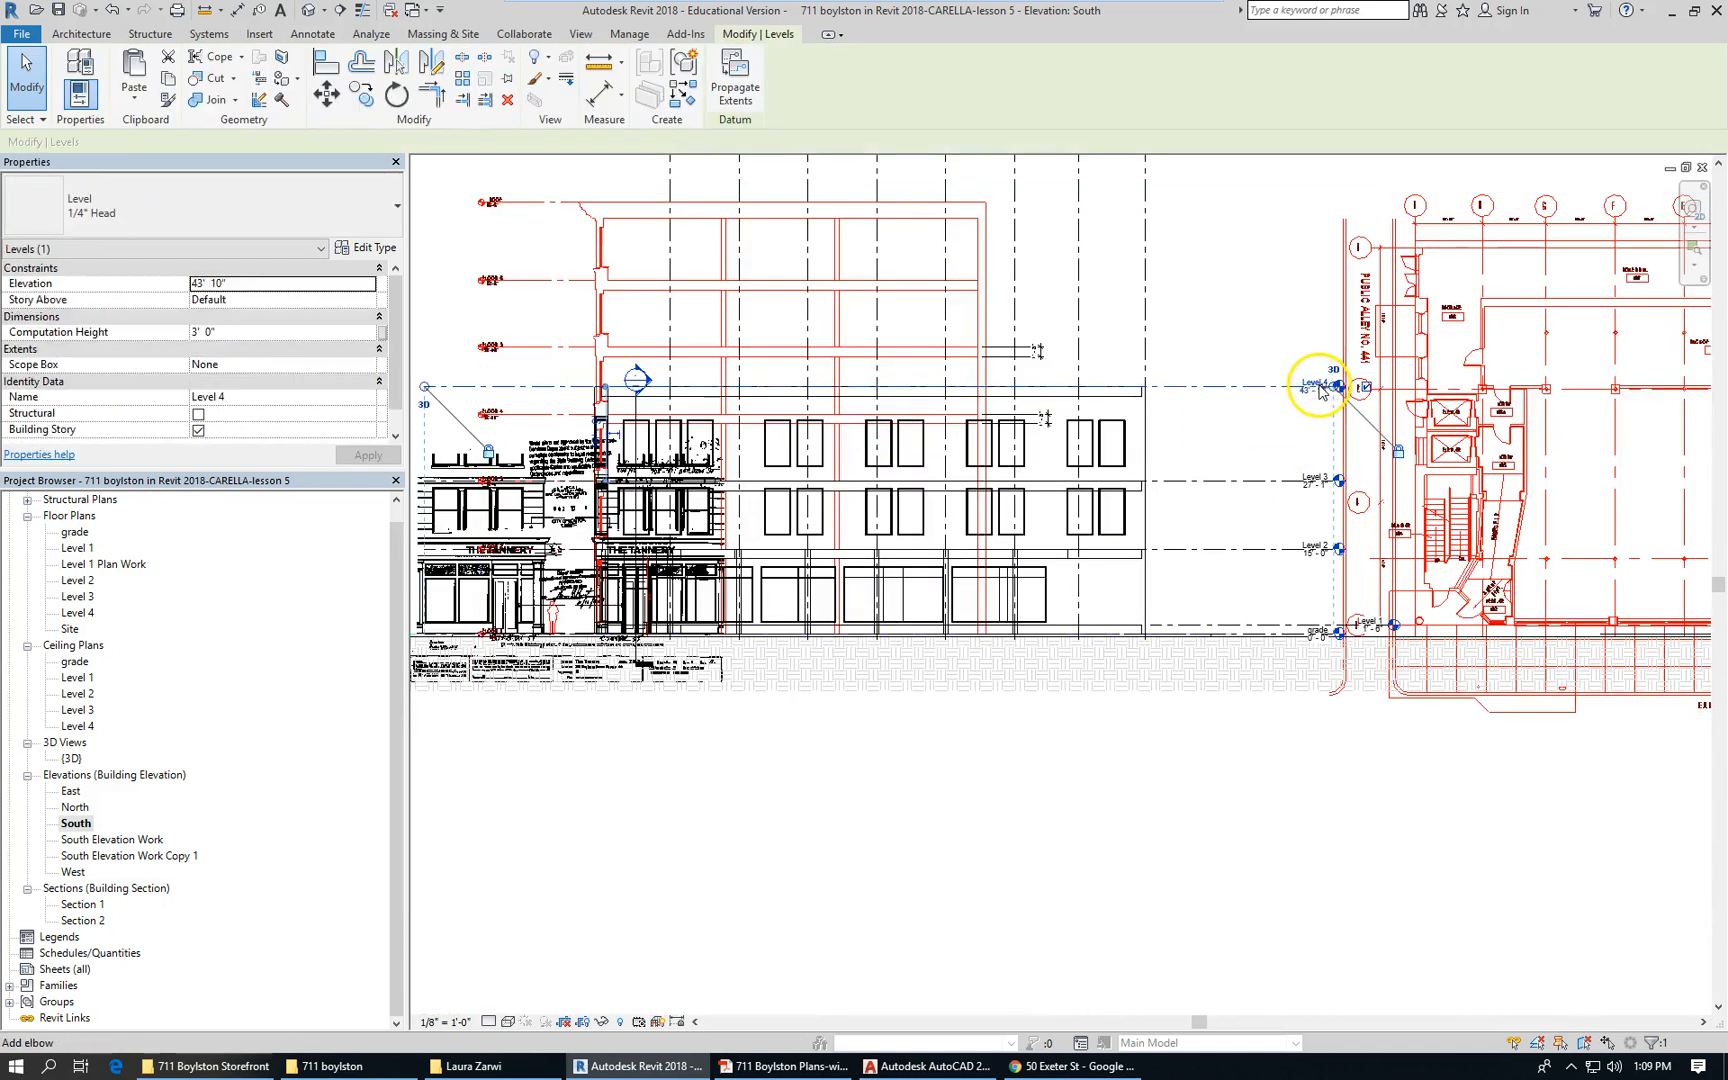
scroll(1317, 387, up, 2)
click(1314, 400)
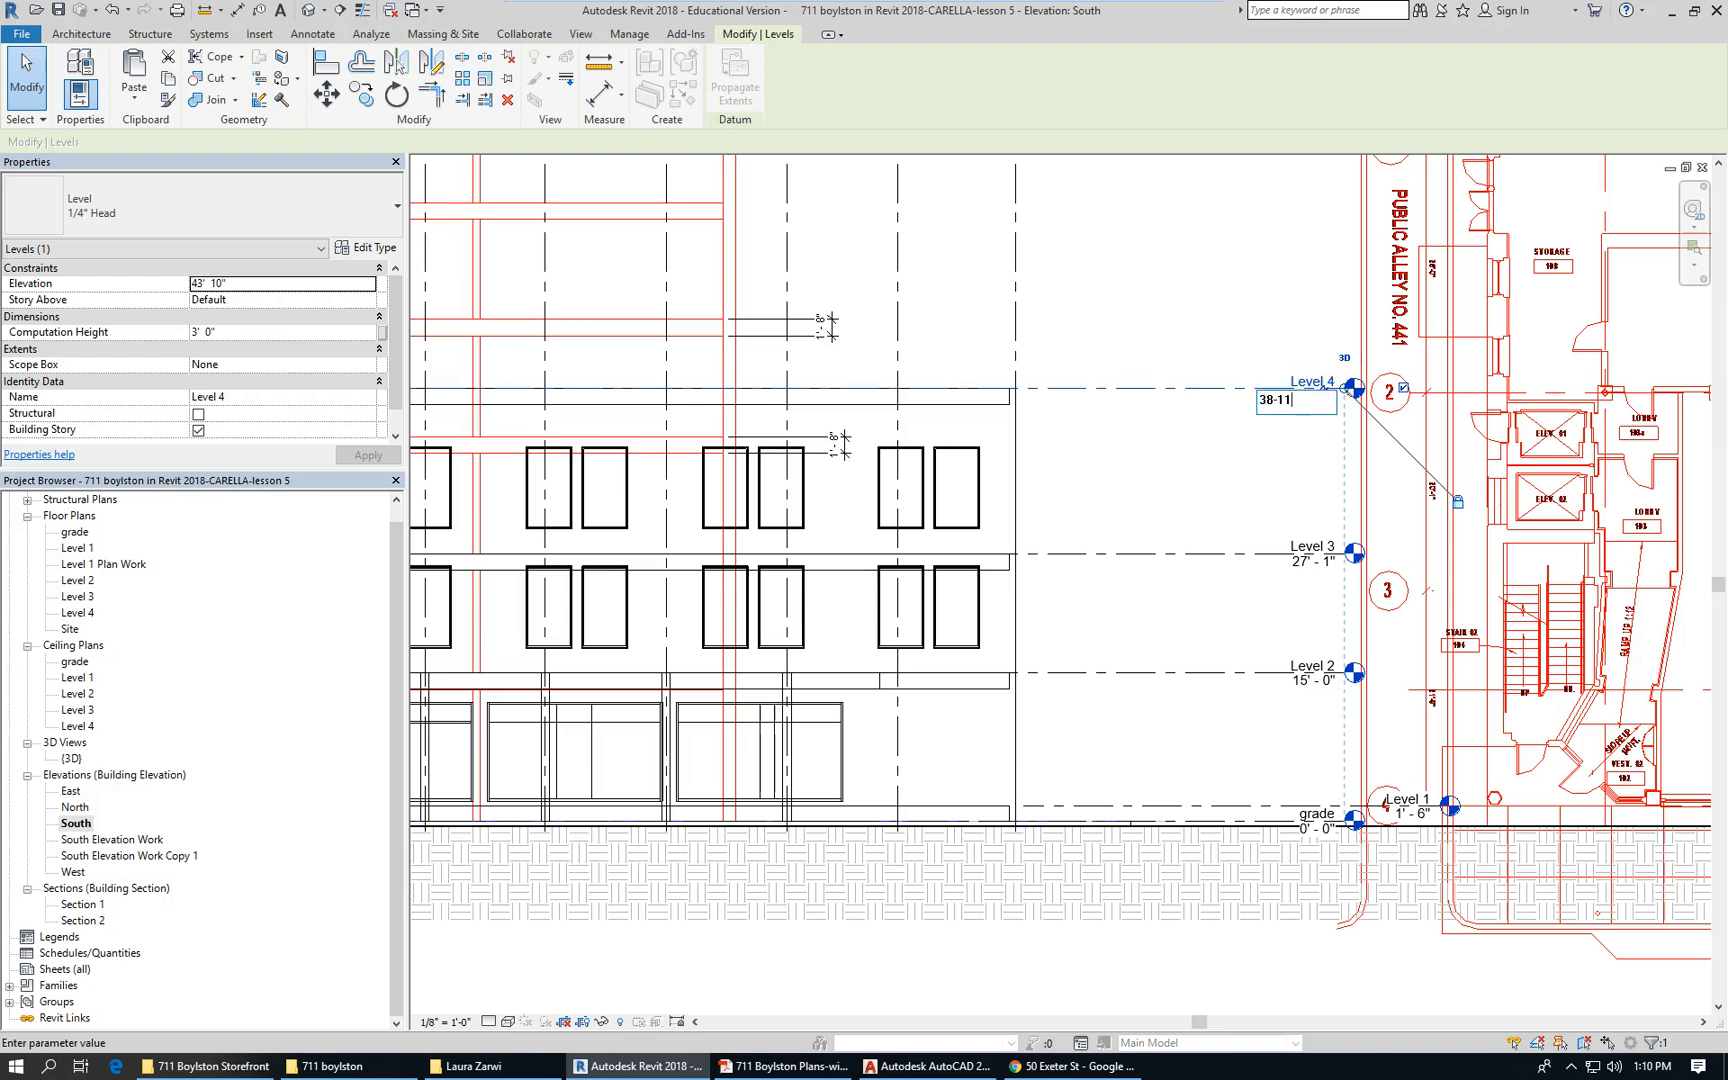
key(Return)
scroll(1346, 535, down, 2)
scroll(1340, 530, up, 4)
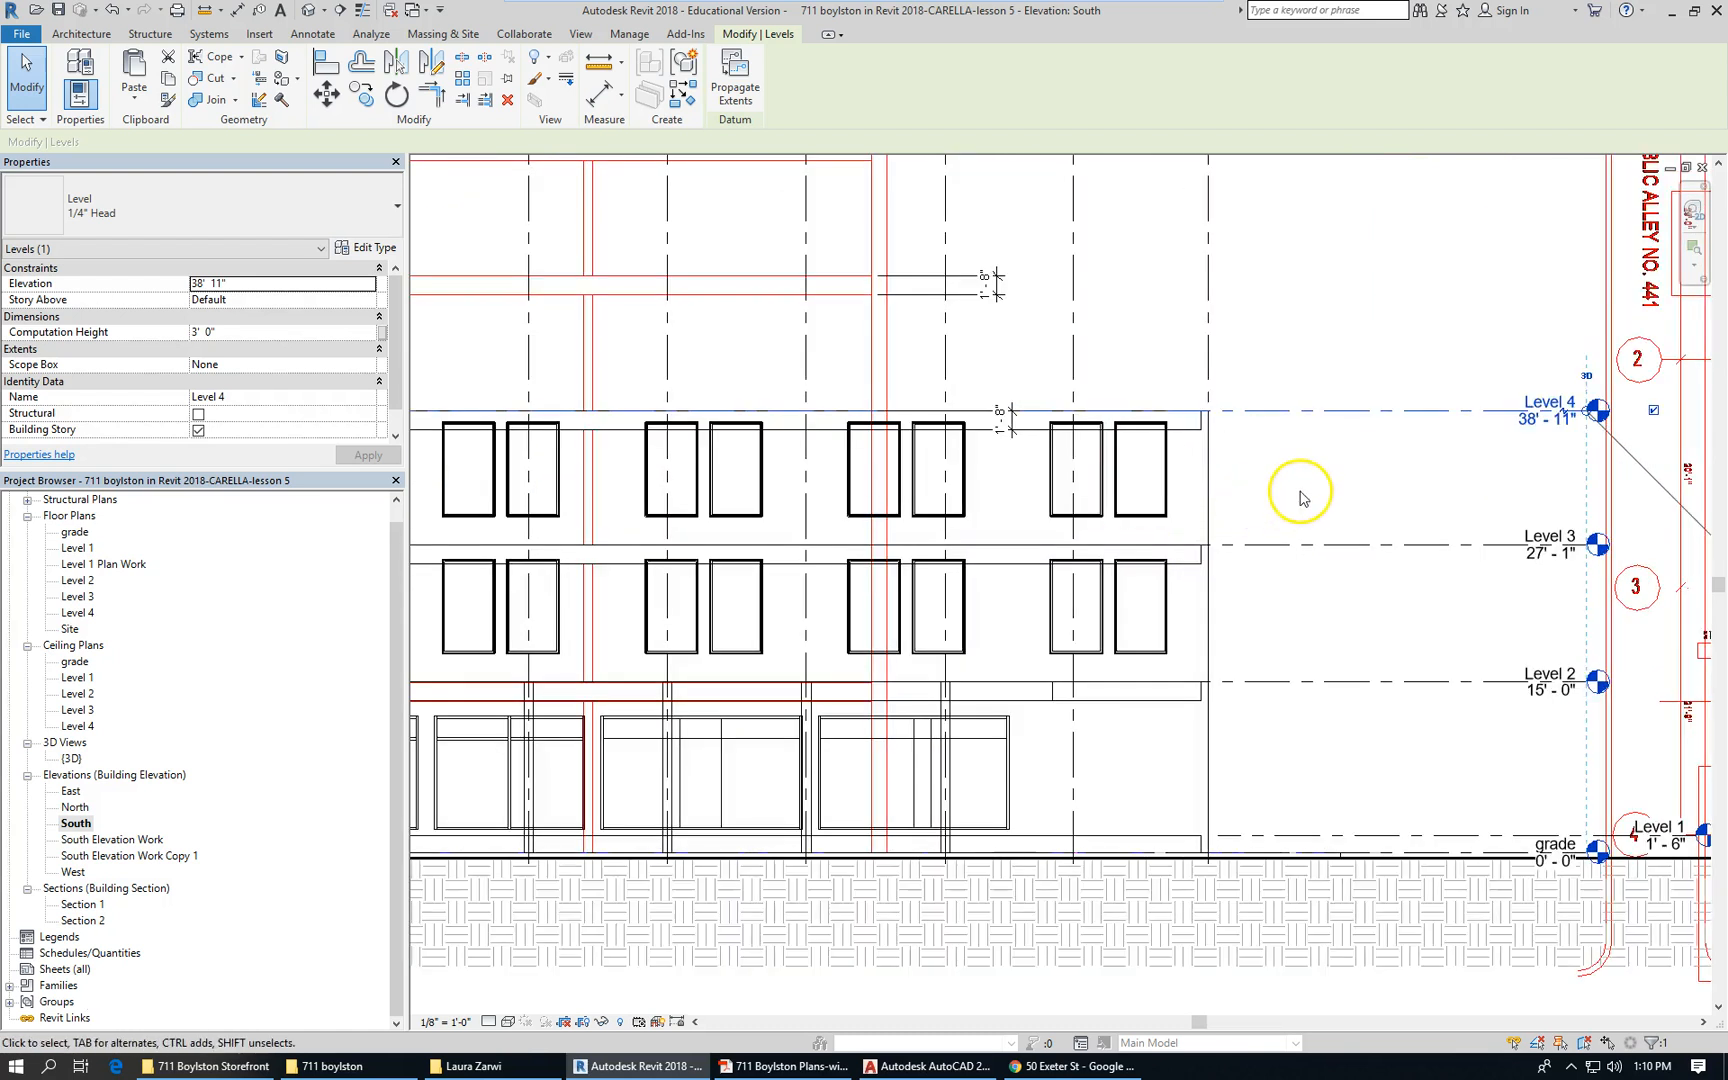
scroll(1302, 497, down, 2)
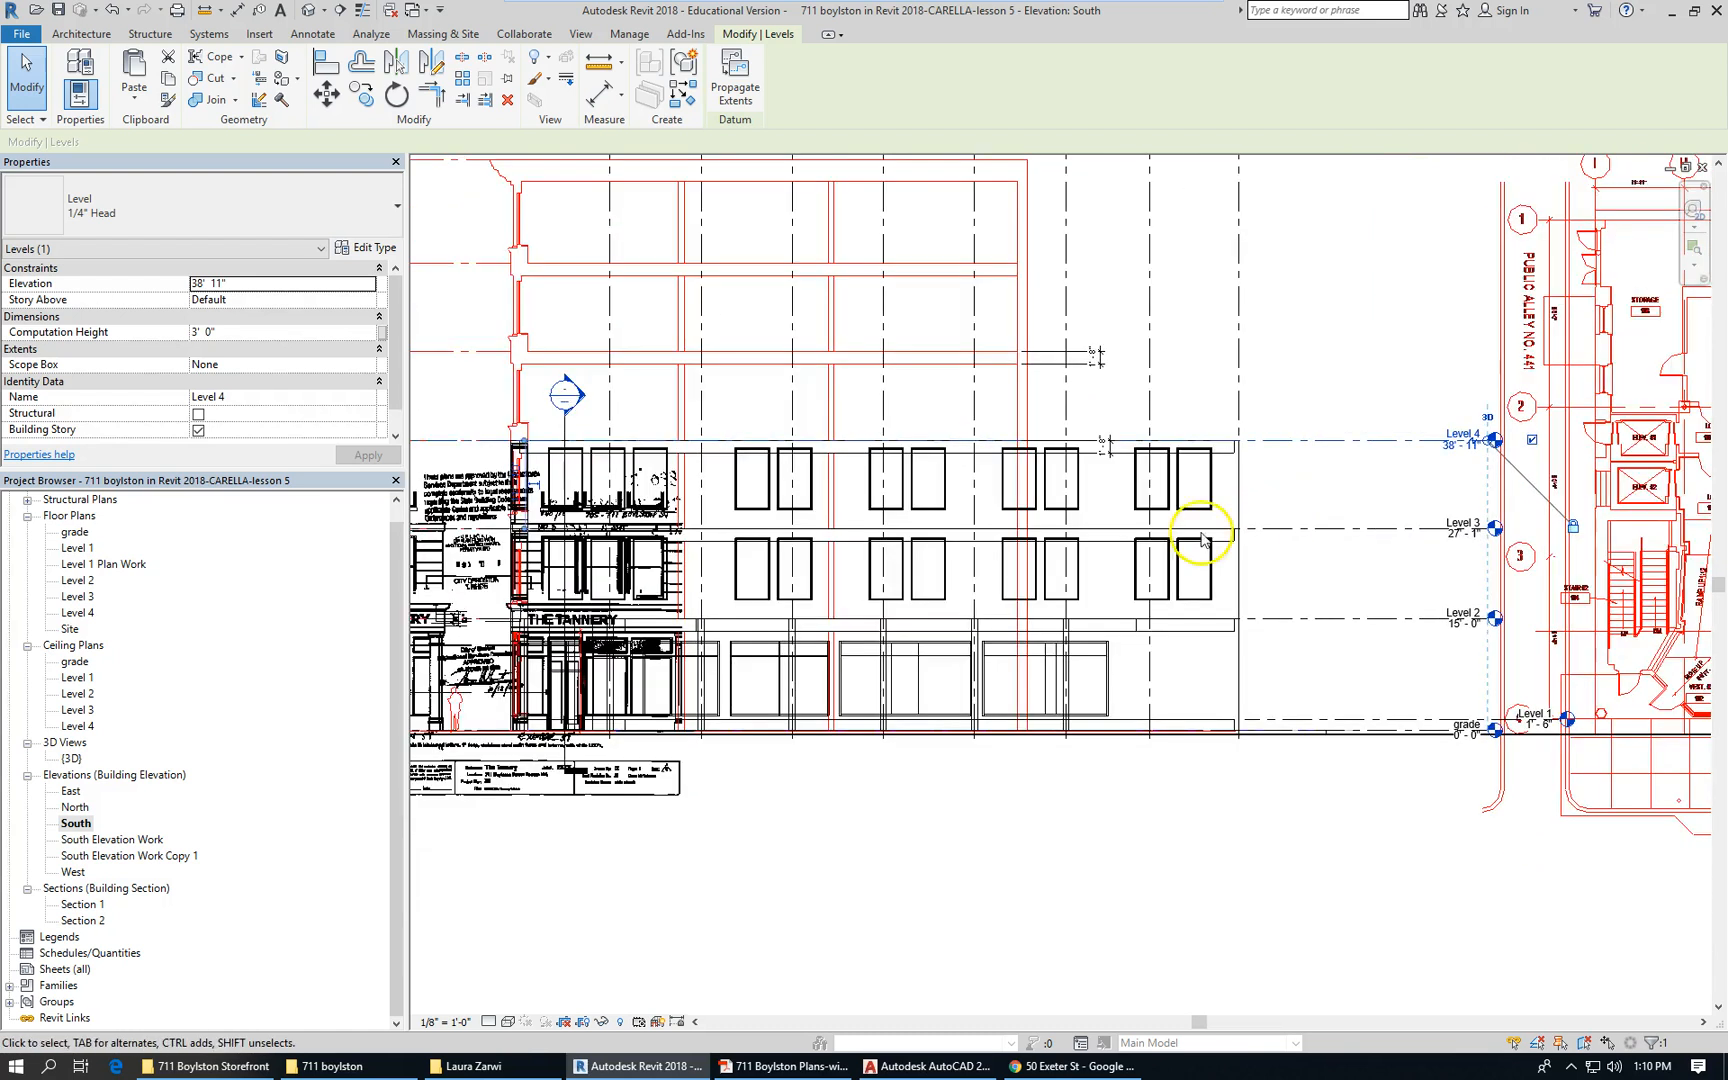
Select all instances of the Array Group 2 window groups and nudge them down to sit between the floor slabs
click(1200, 598)
key(s)
key(a)
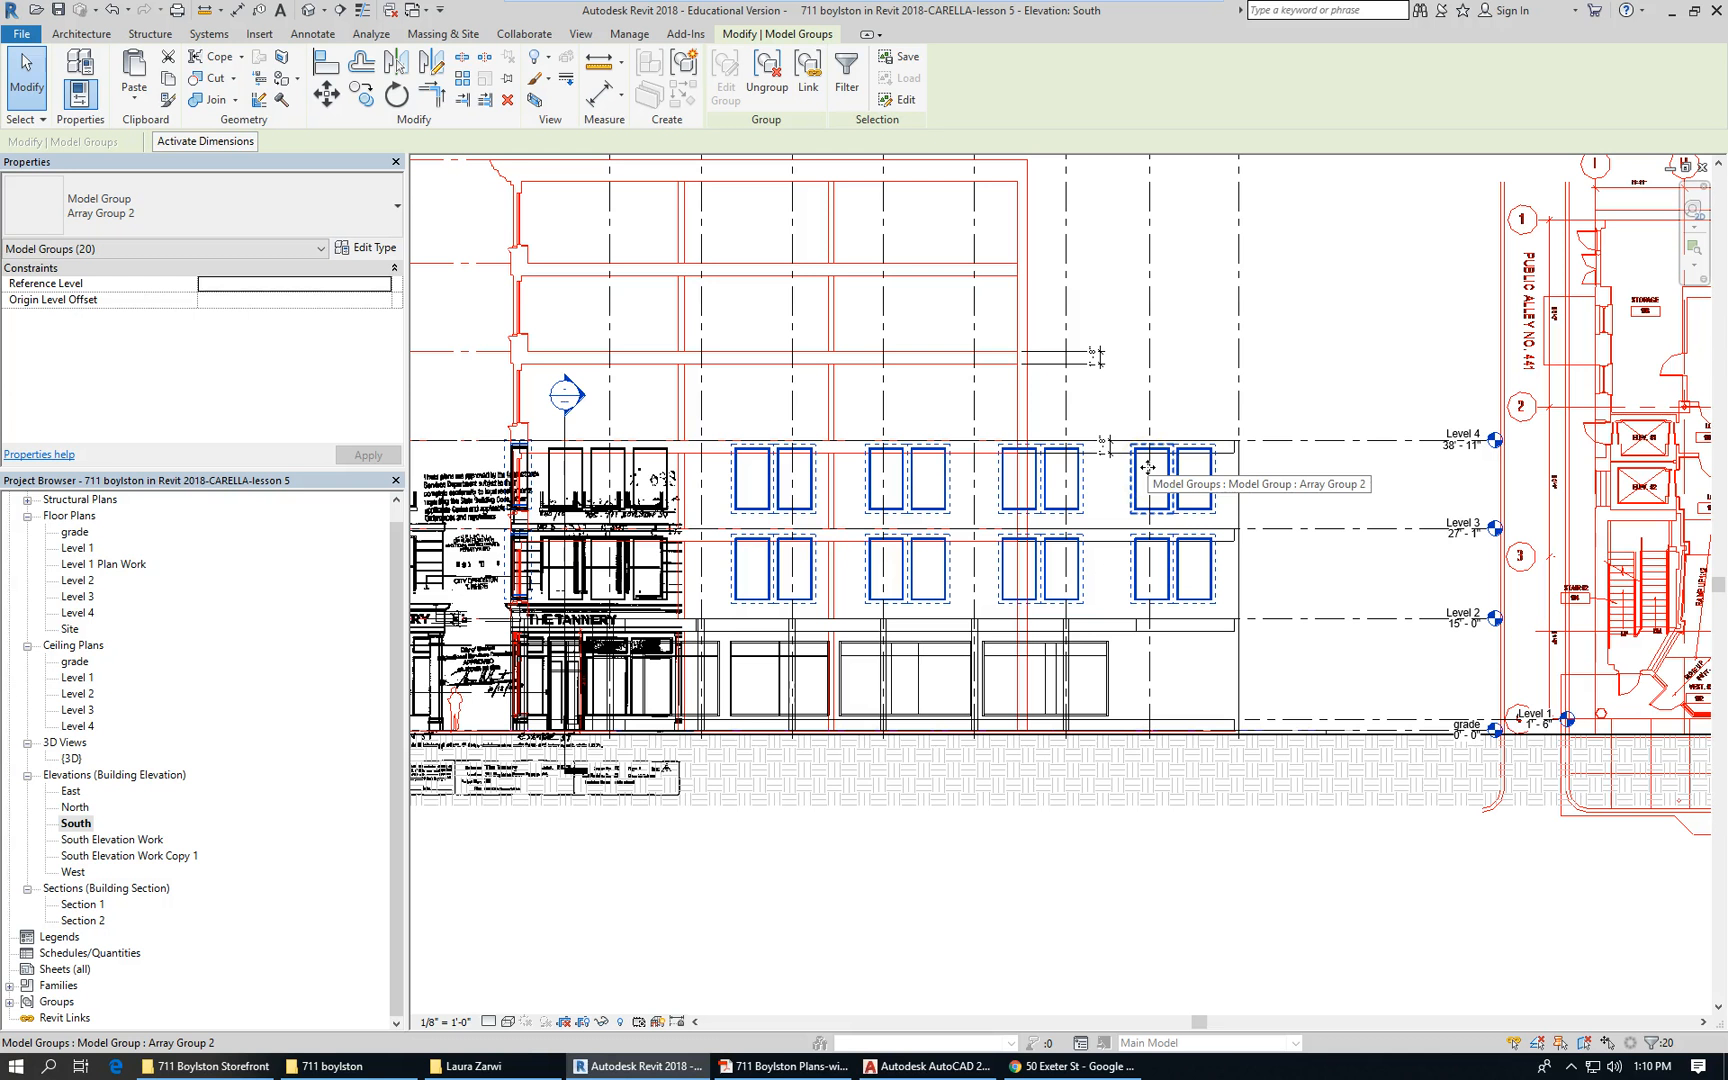
key(Down)
key(Down)
key(Down)
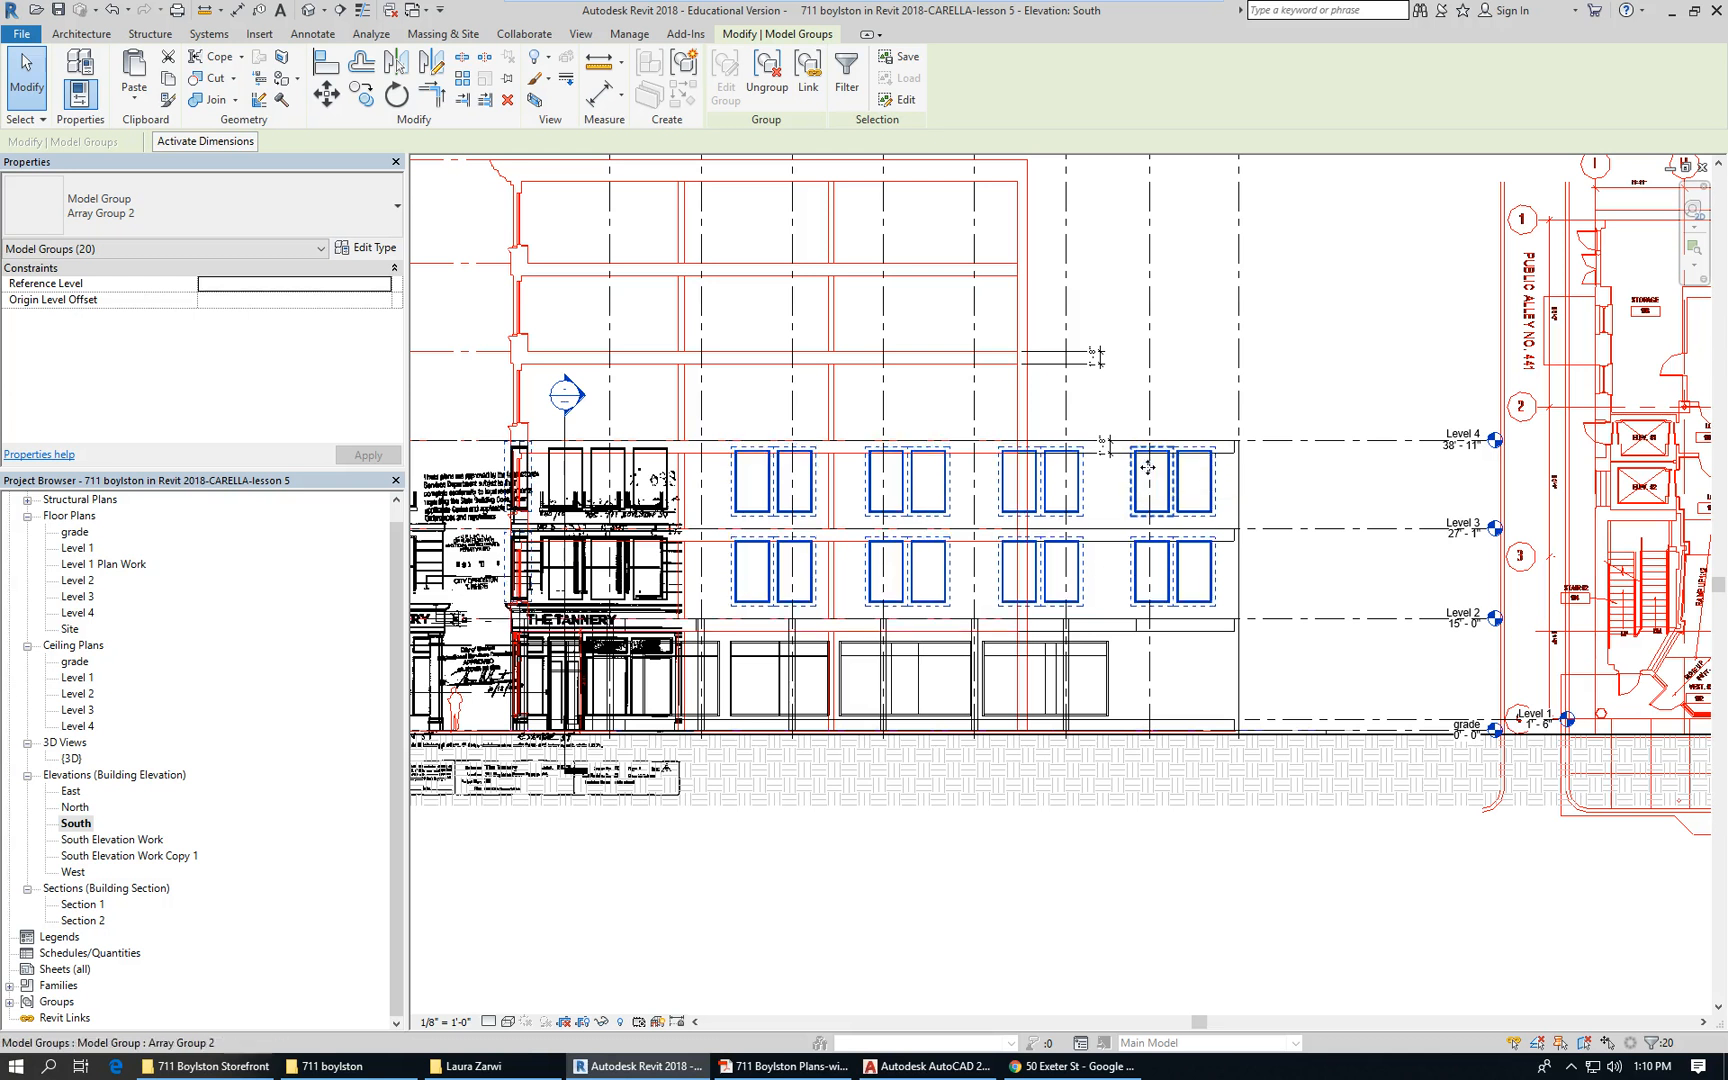
key(Down)
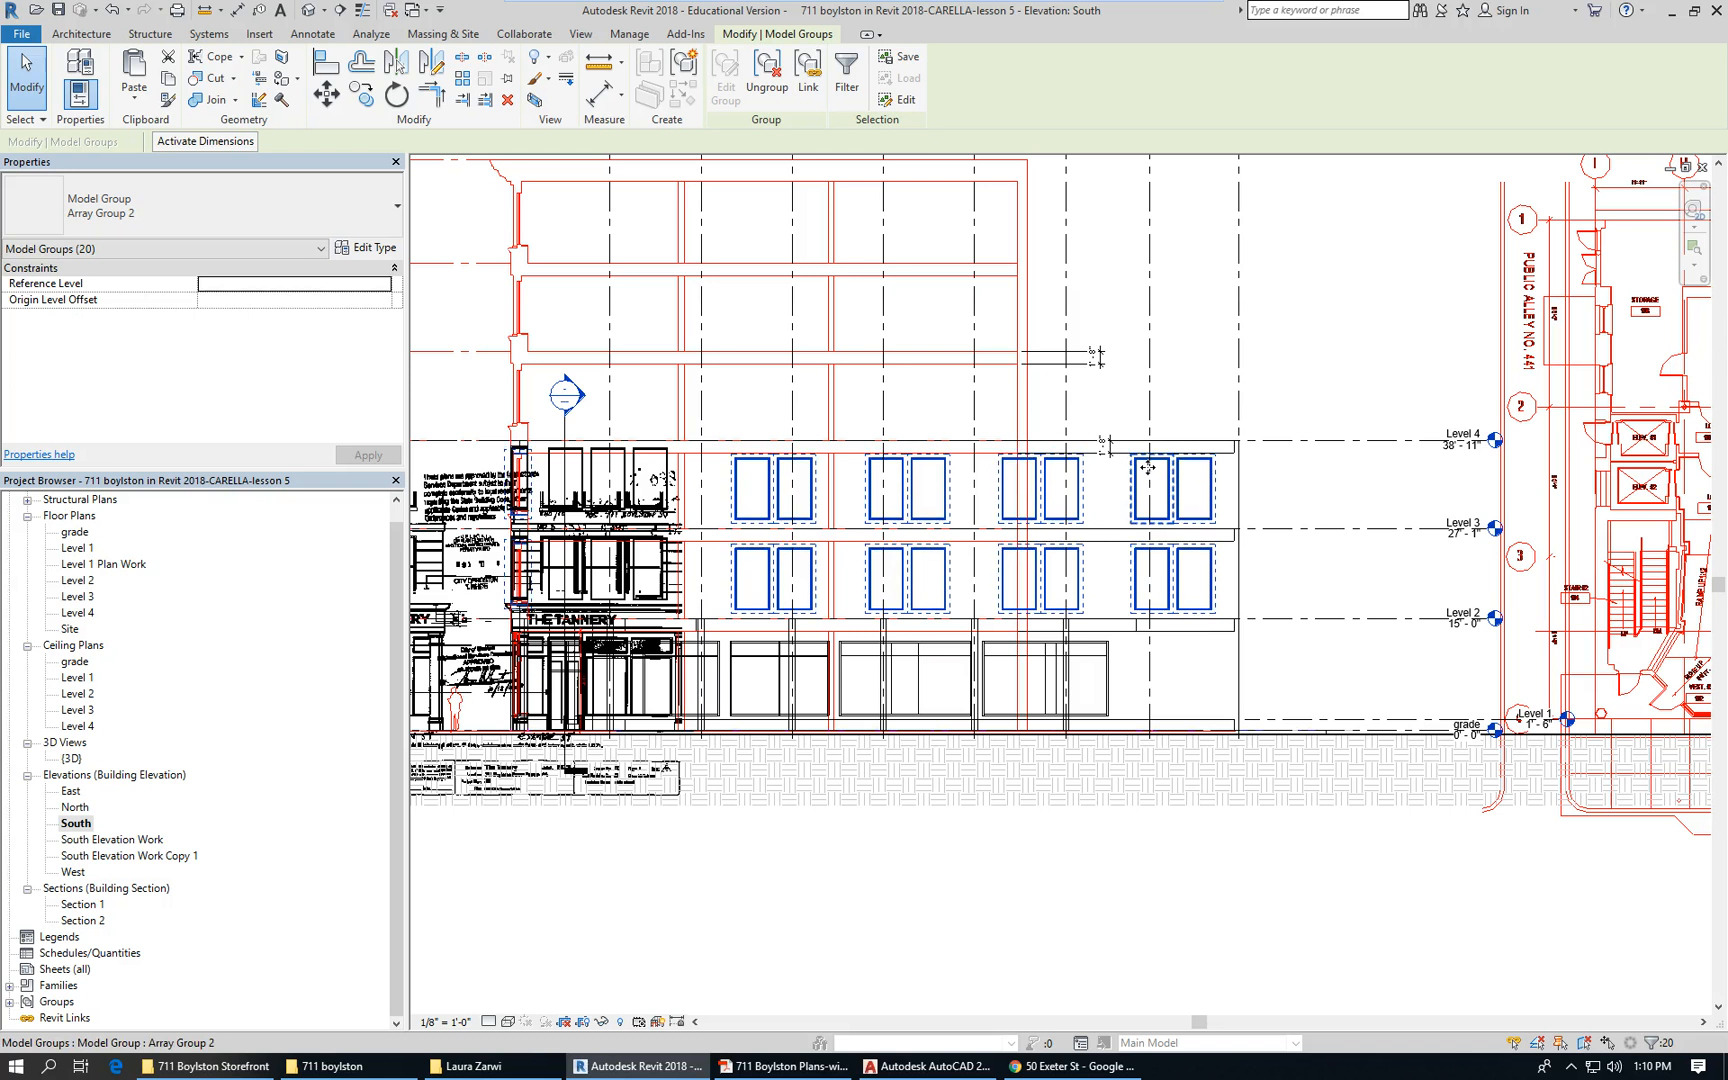
scroll(1147, 467, up, 5)
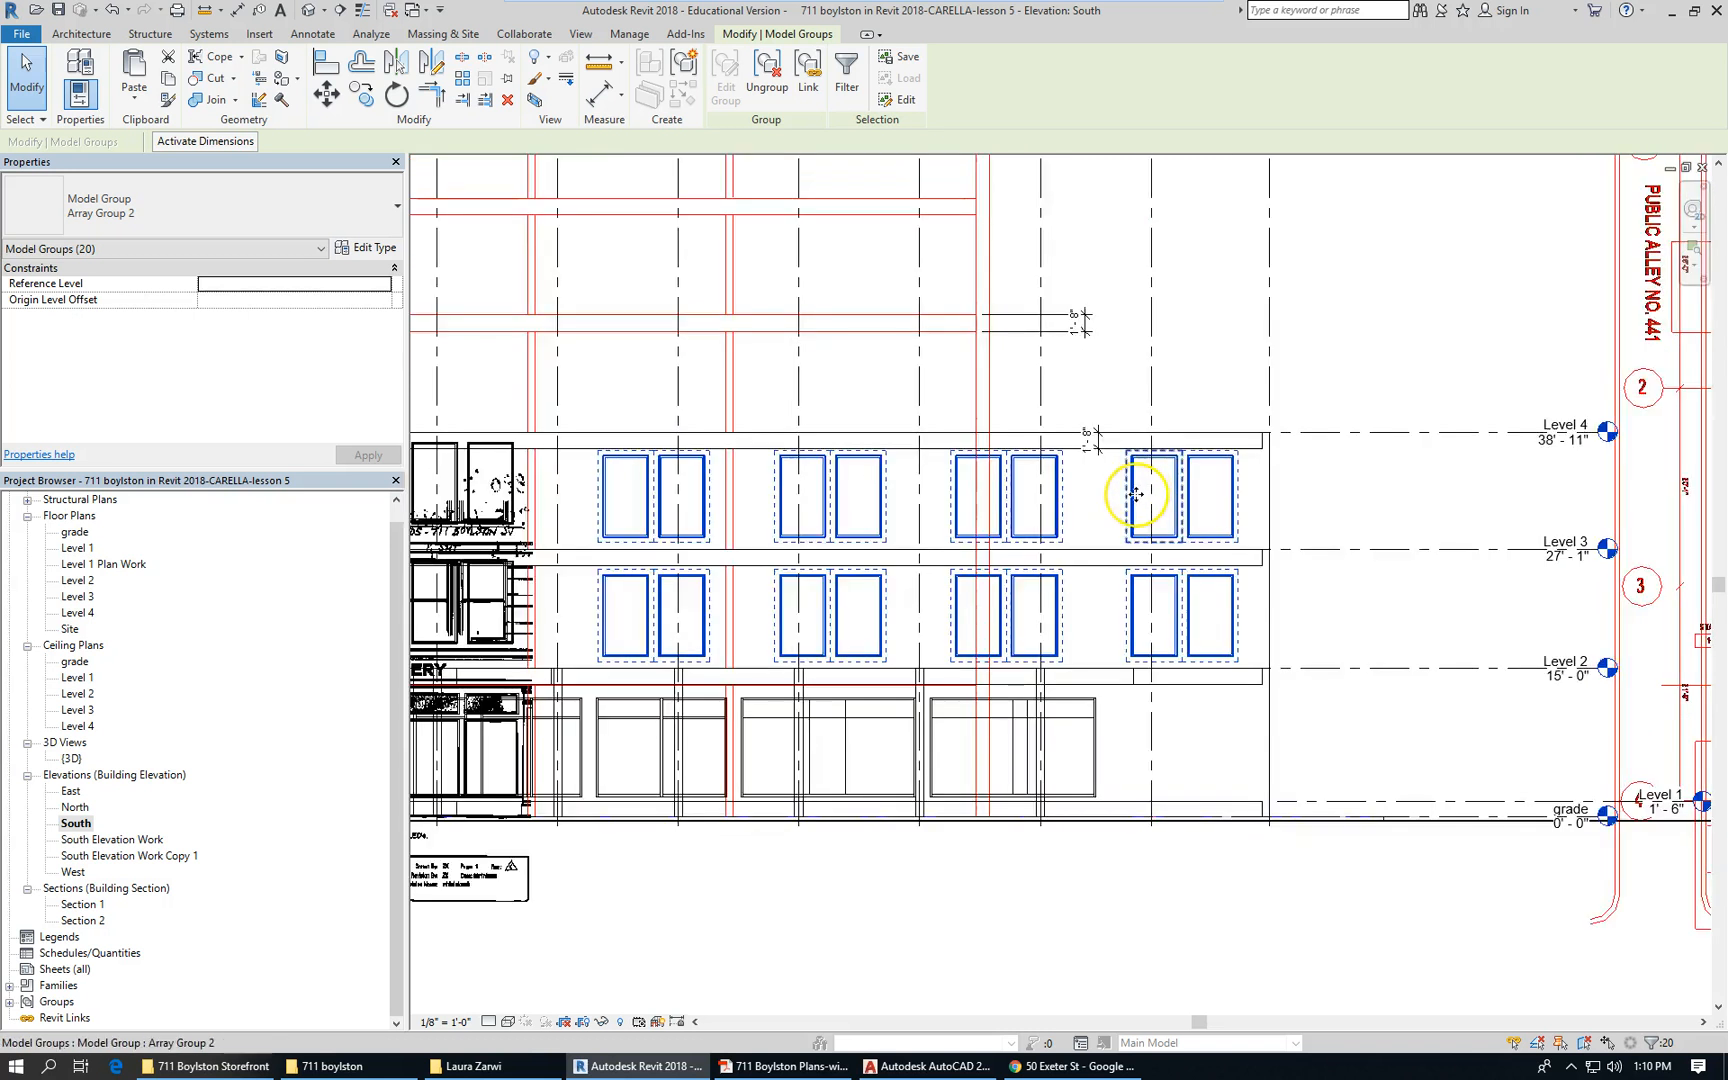
key(Up)
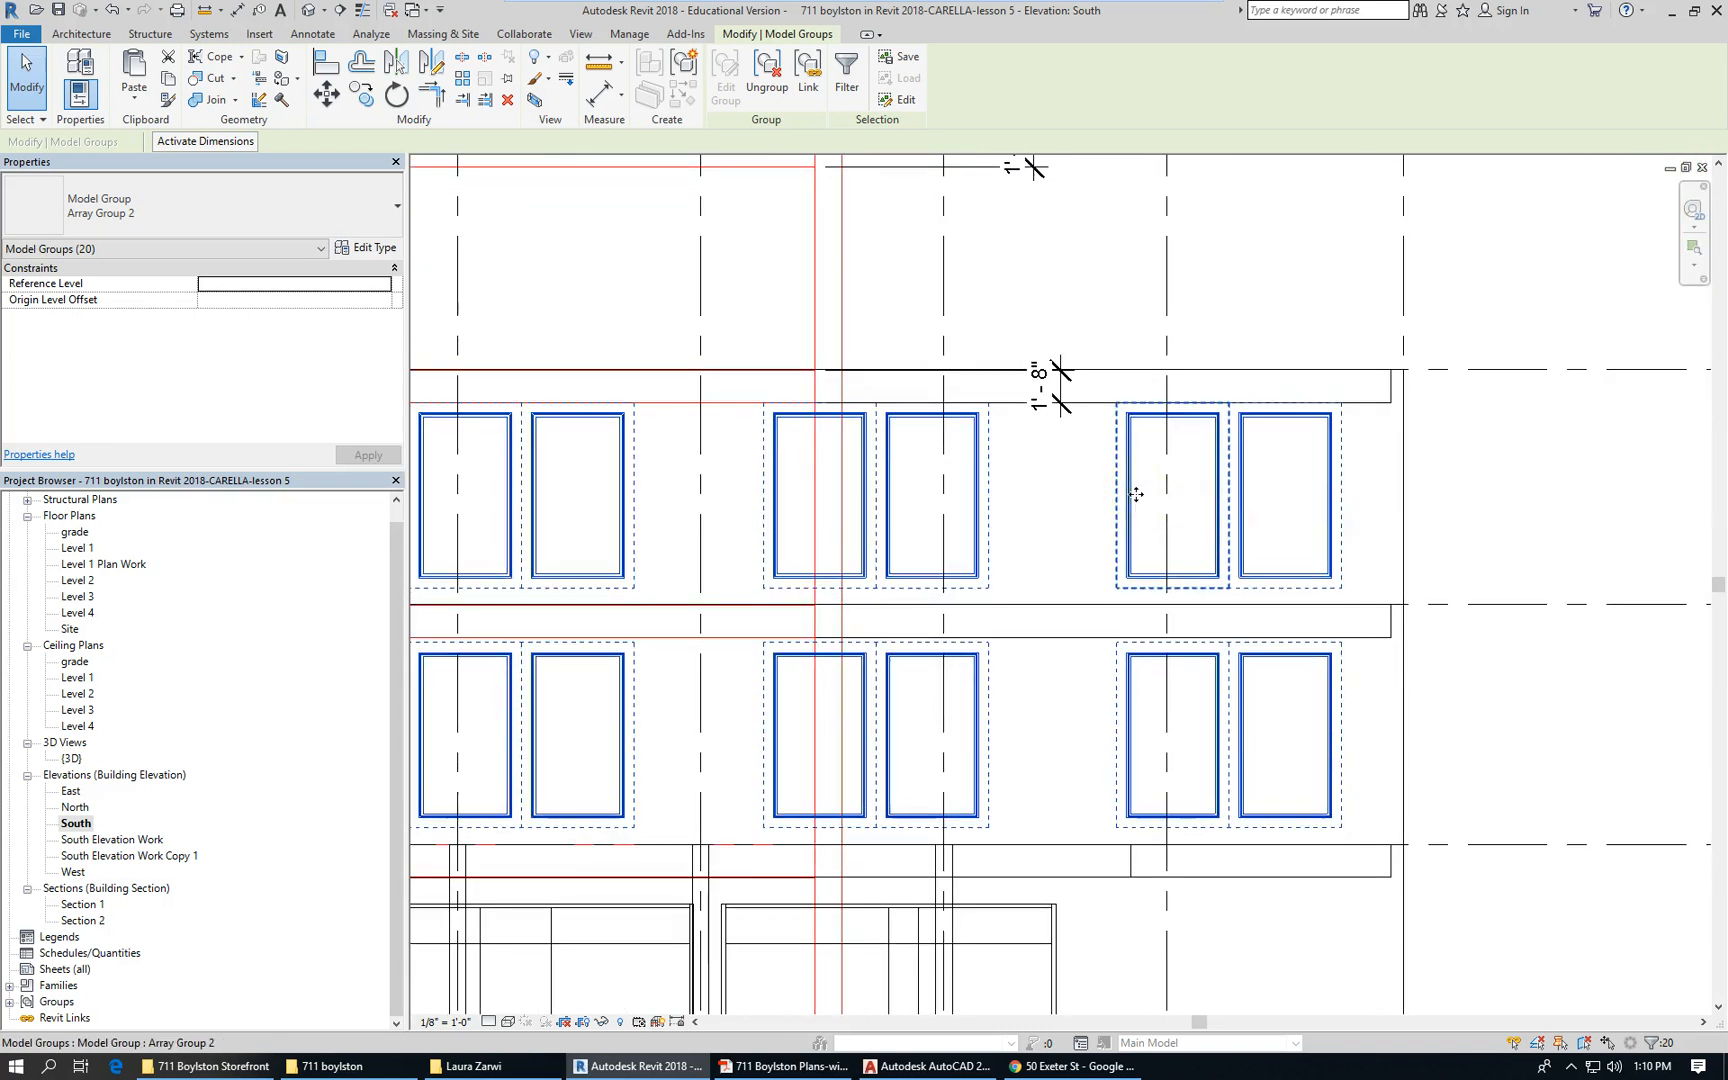
scroll(1331, 505, down, 4)
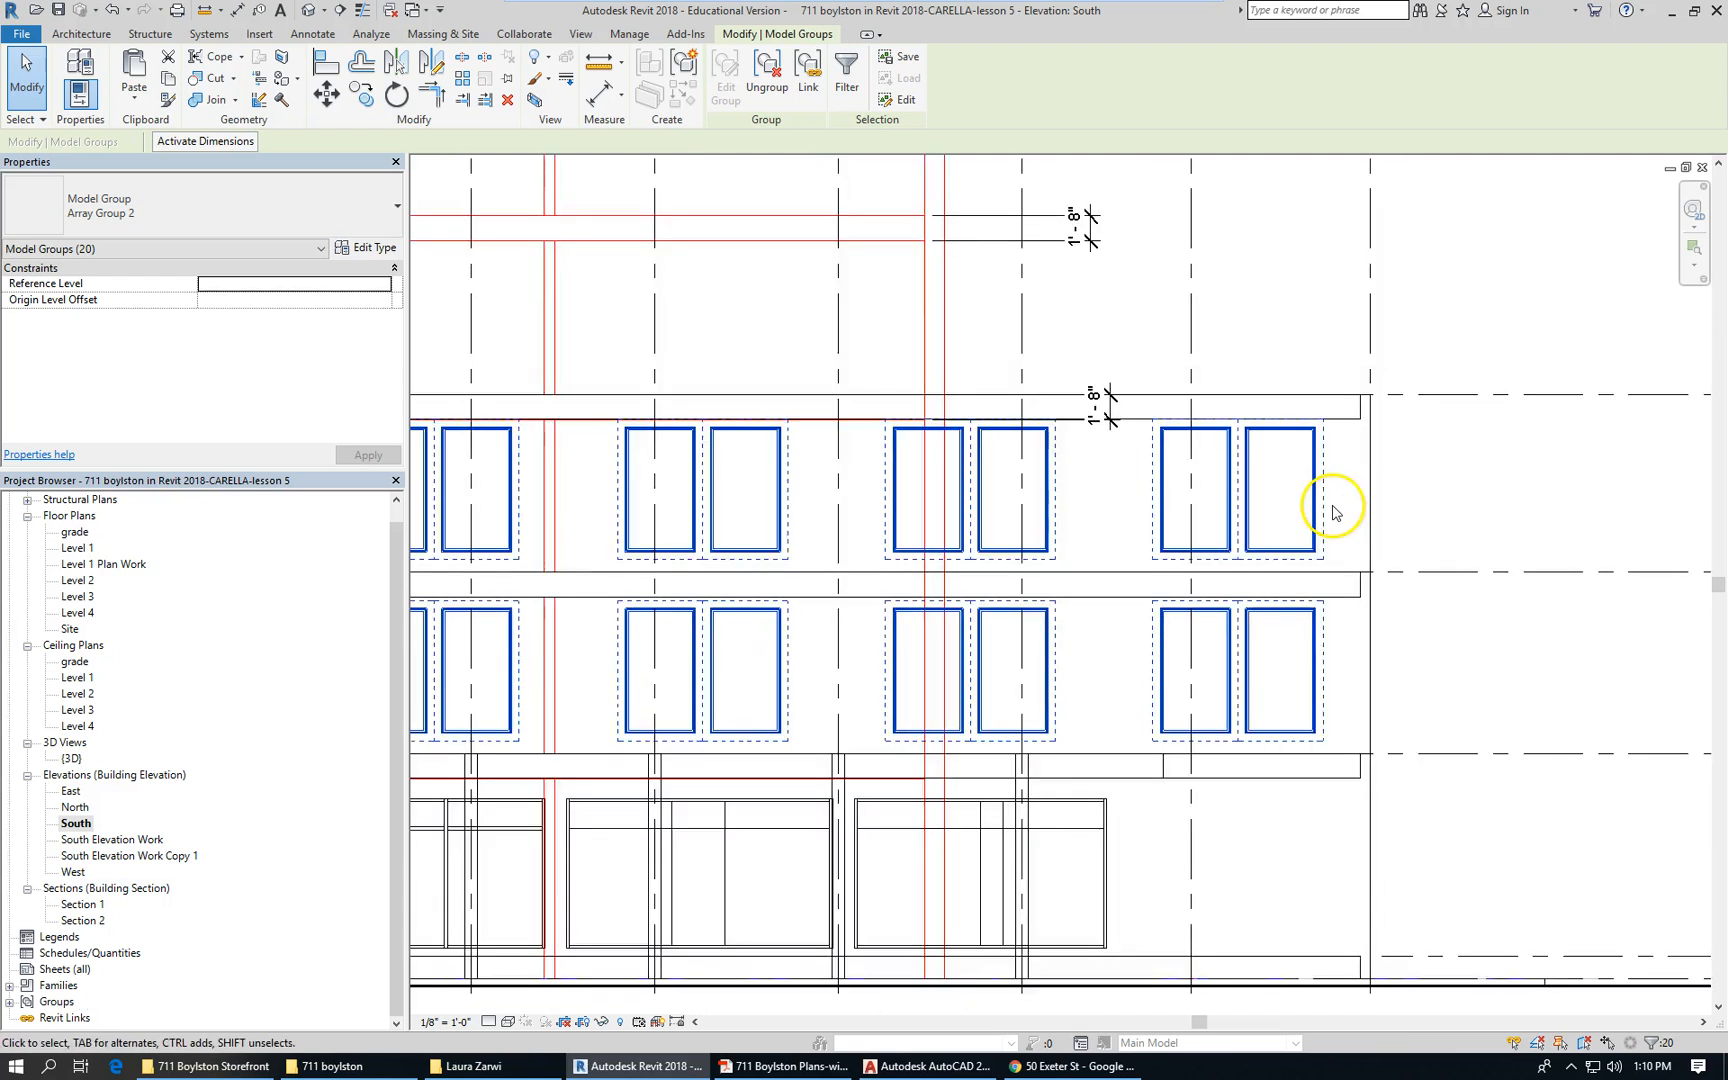
click(1488, 722)
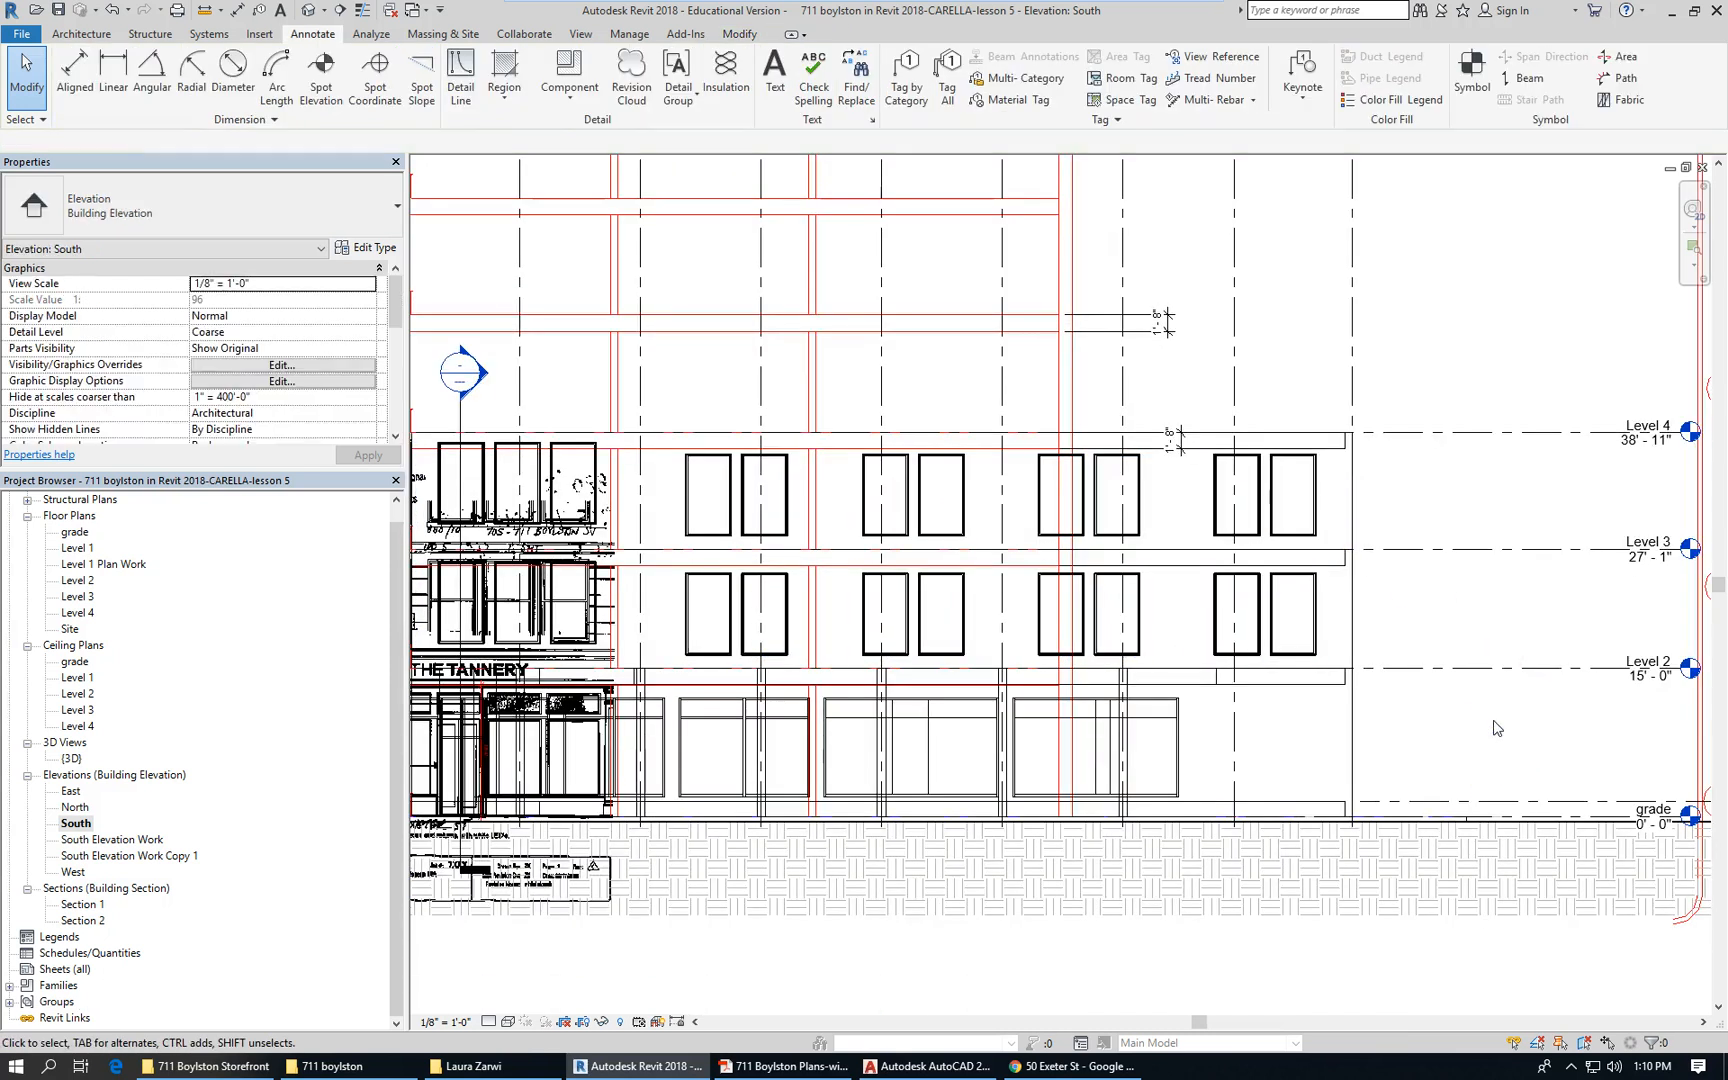
Open the {3D} view and examine the building's floors and windows from the front-right corner
scroll(1490, 722, down, 2)
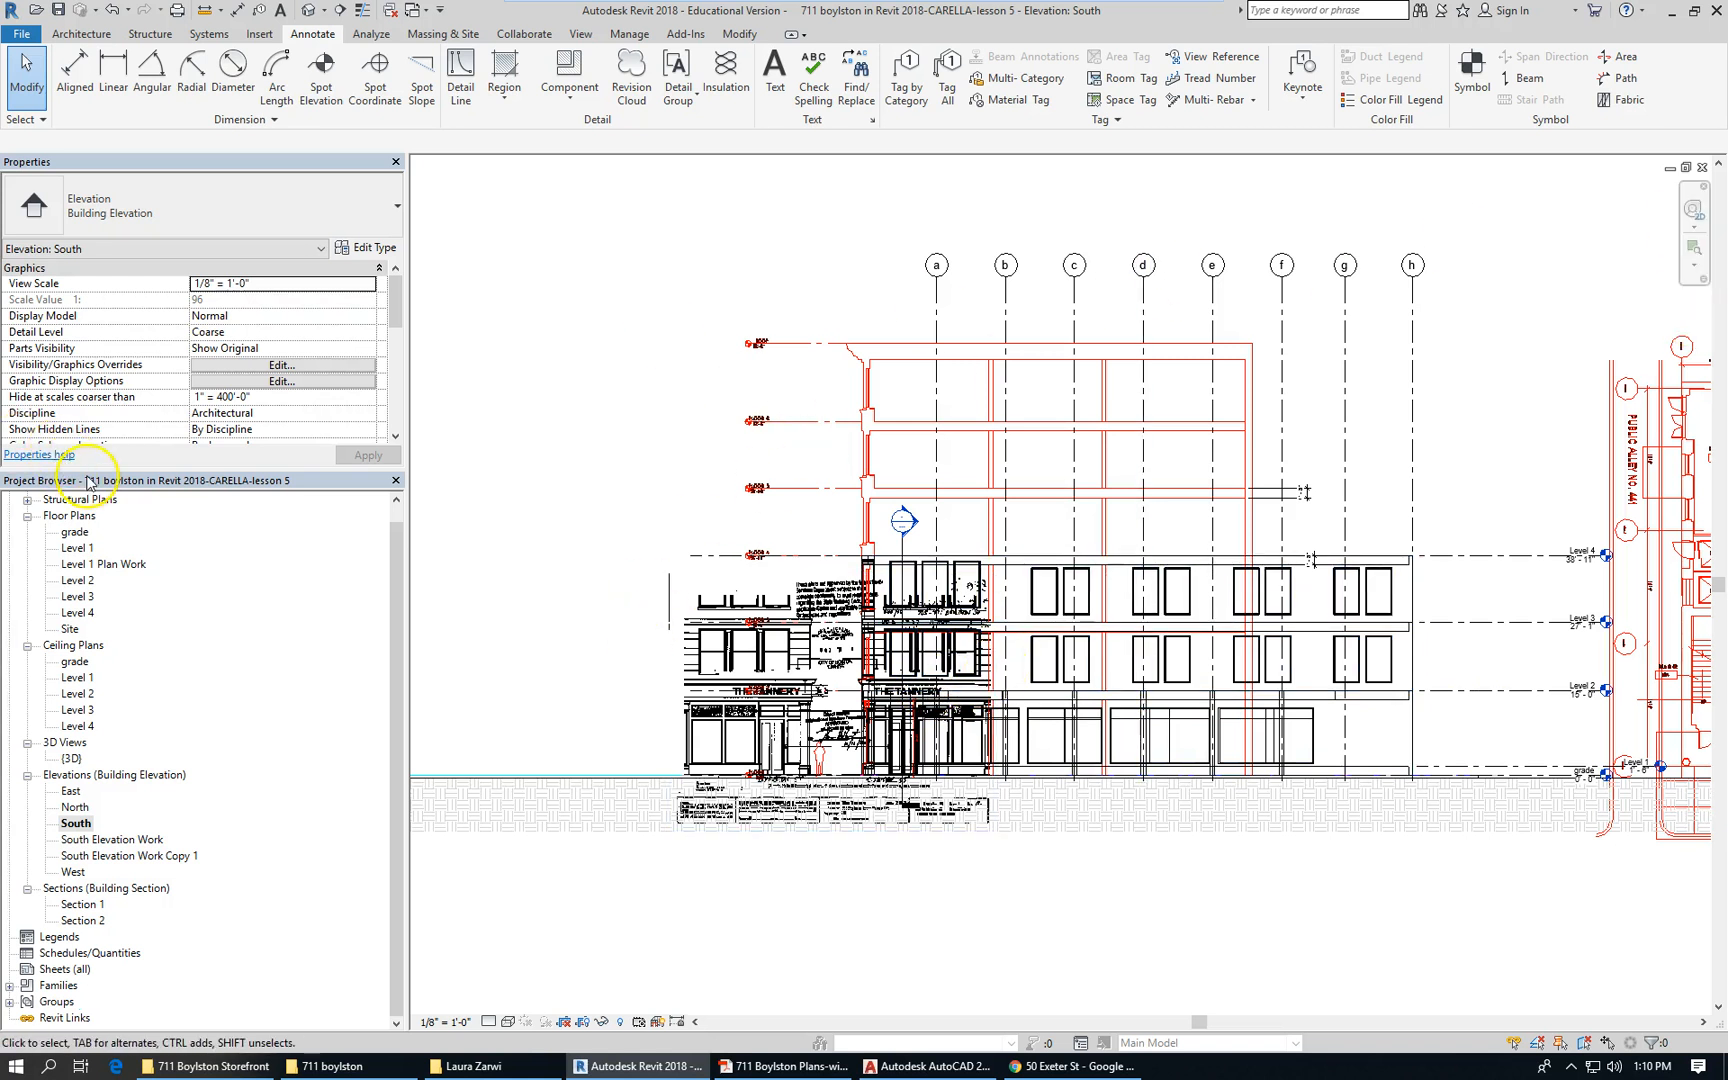
double_click(83, 759)
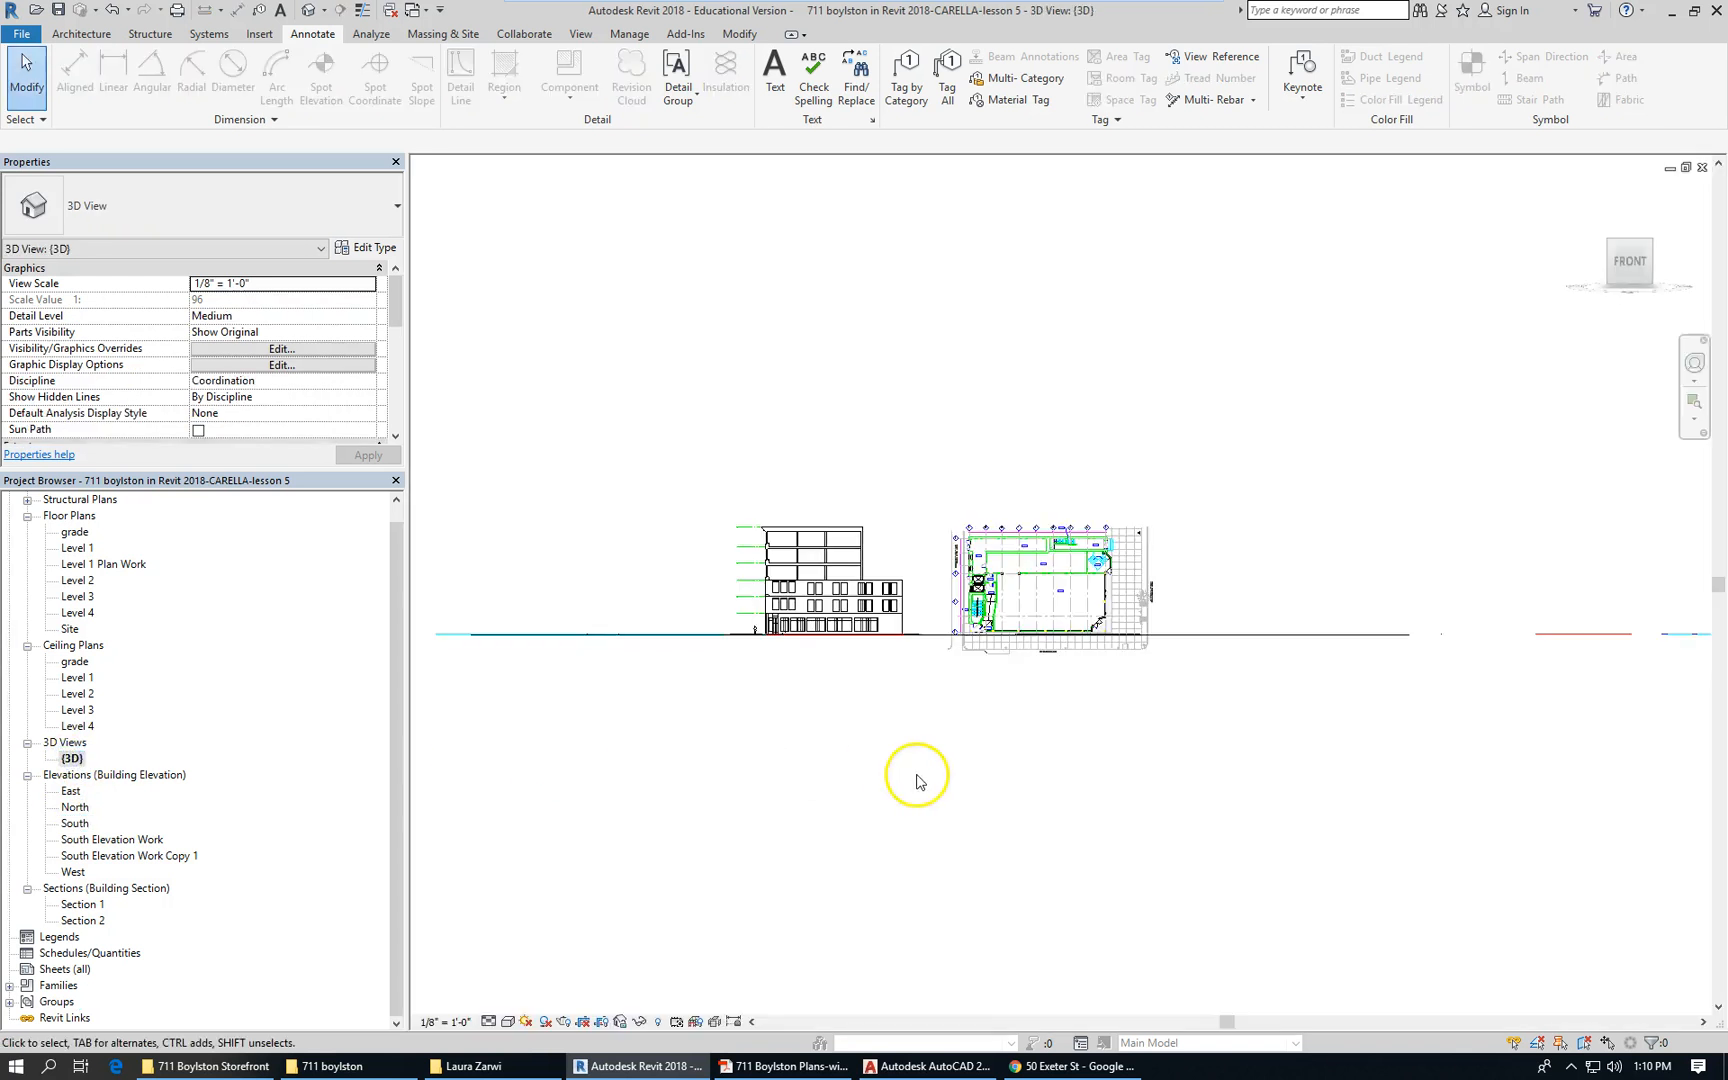
scroll(818, 615, up, 5)
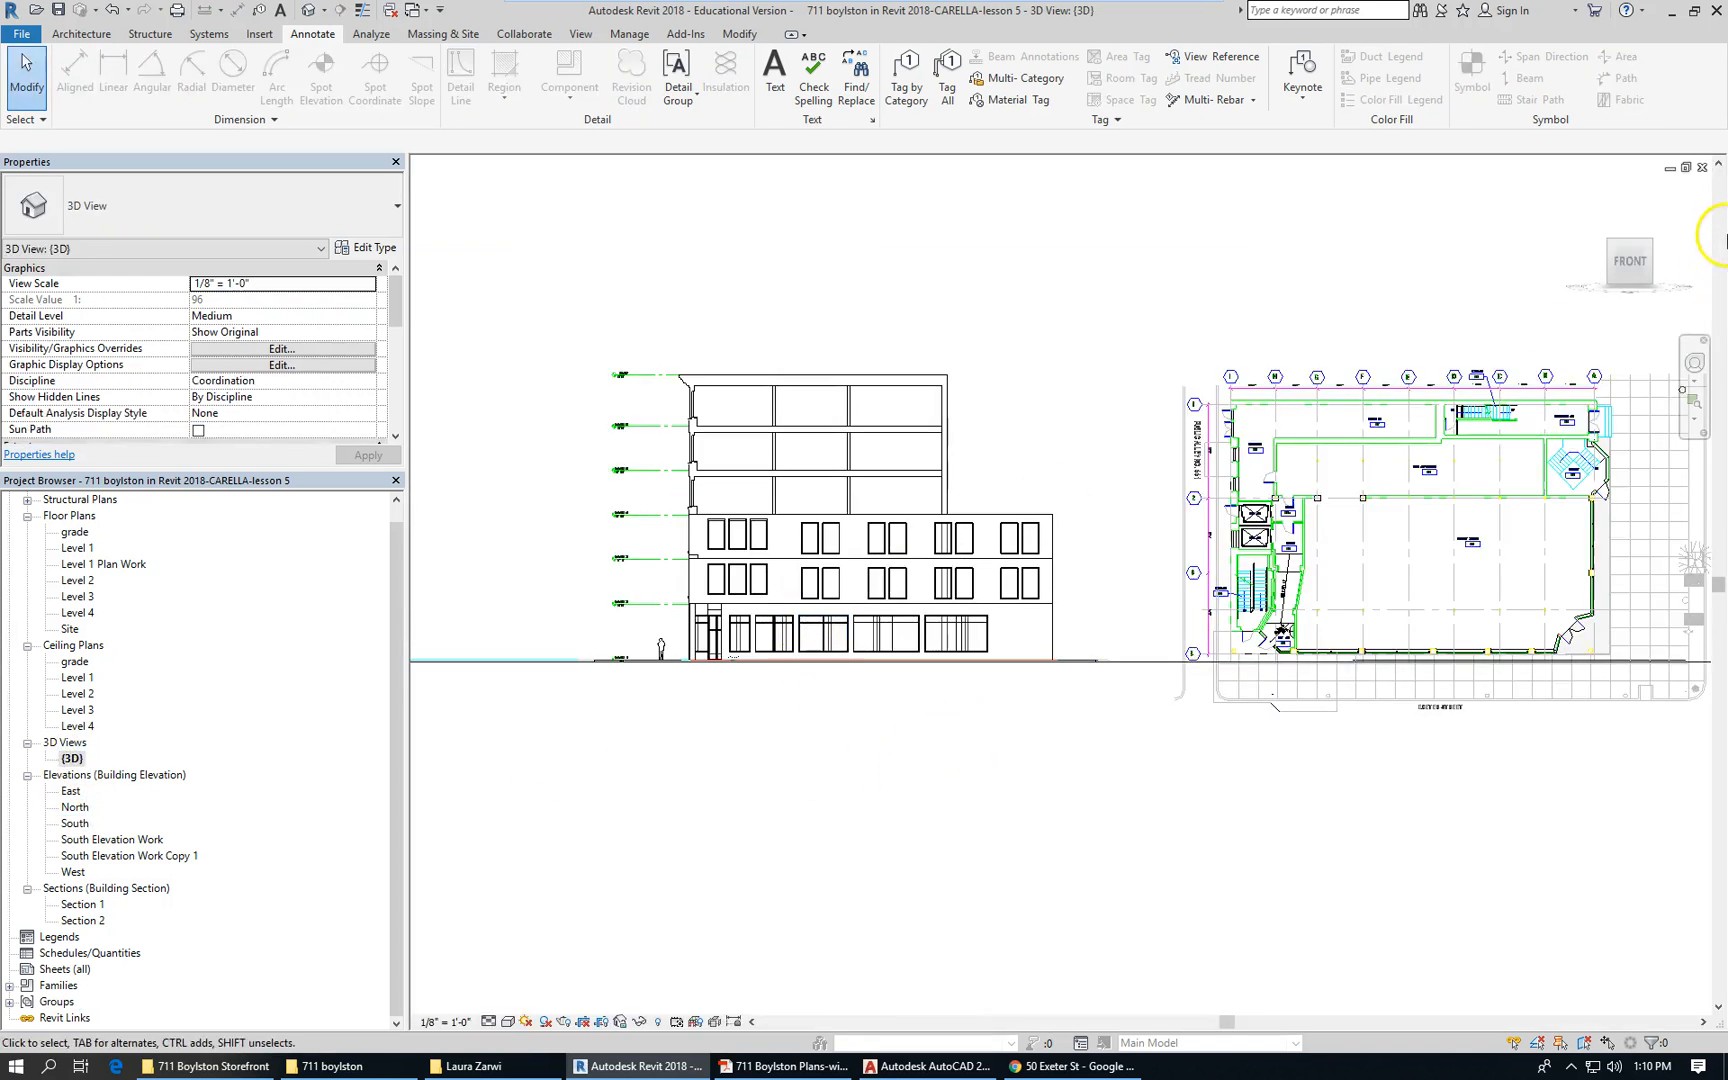
click(1655, 245)
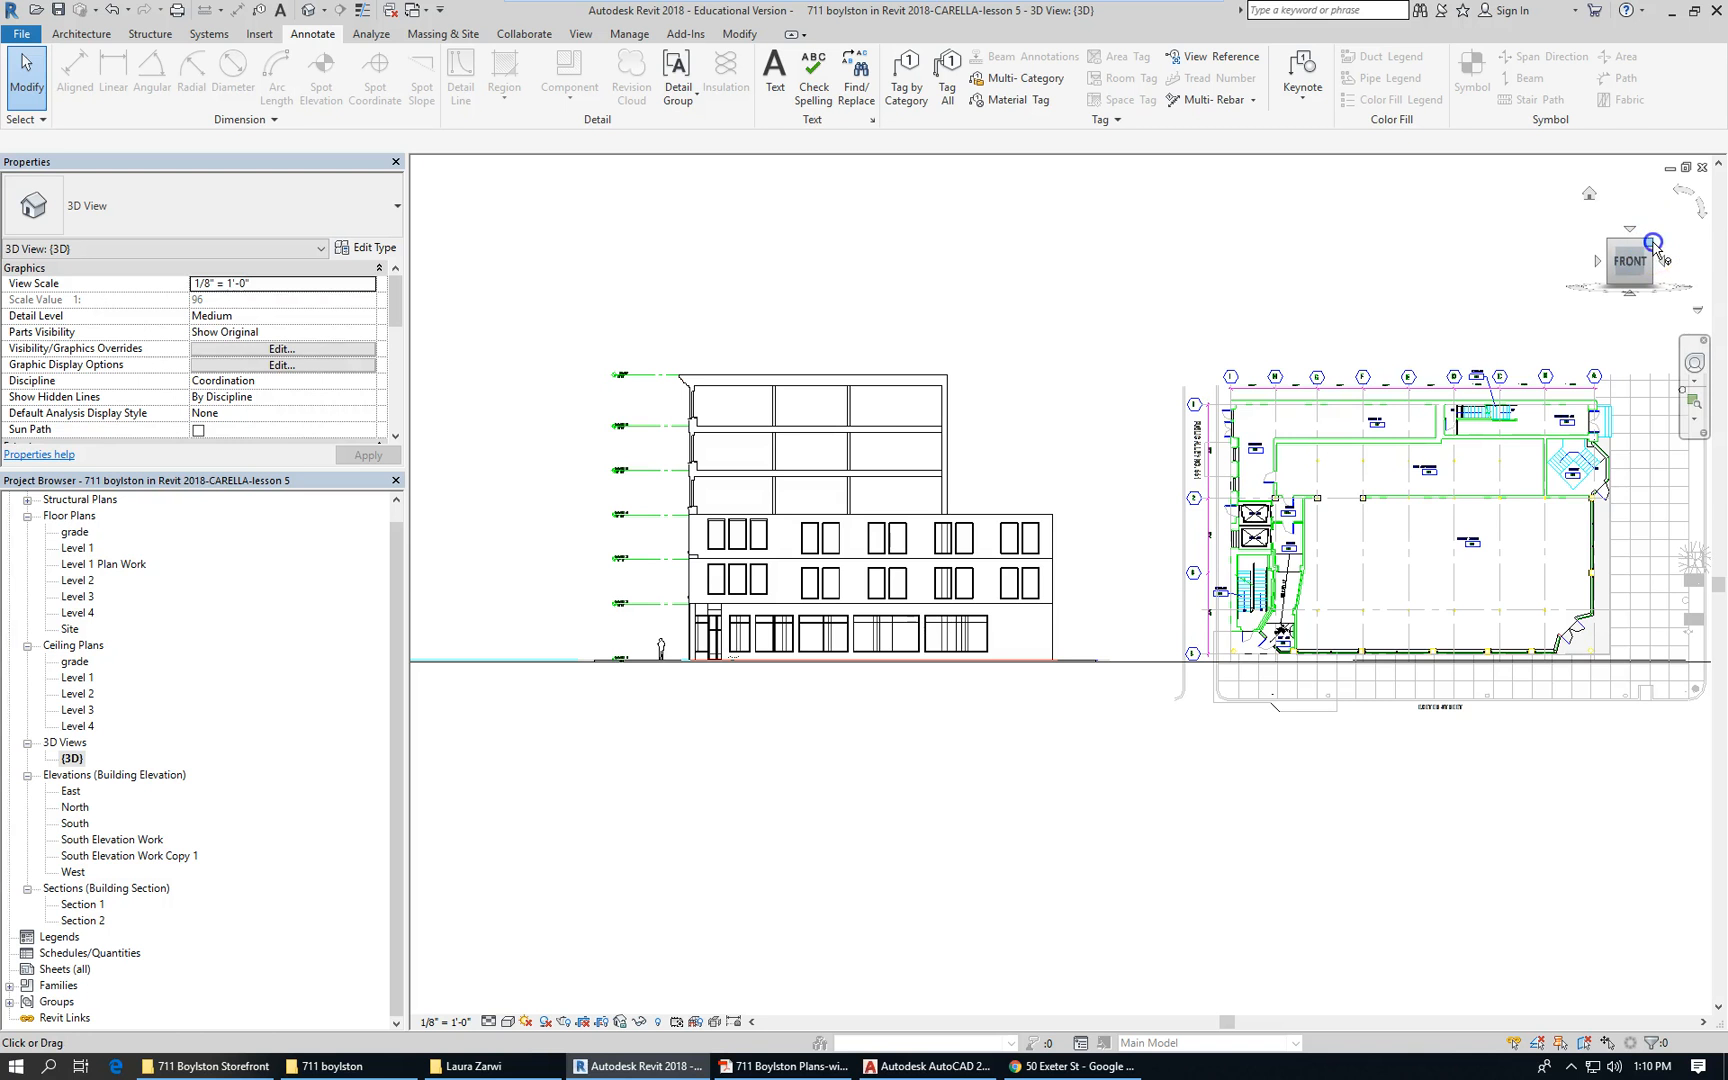
scroll(785, 525, up, 8)
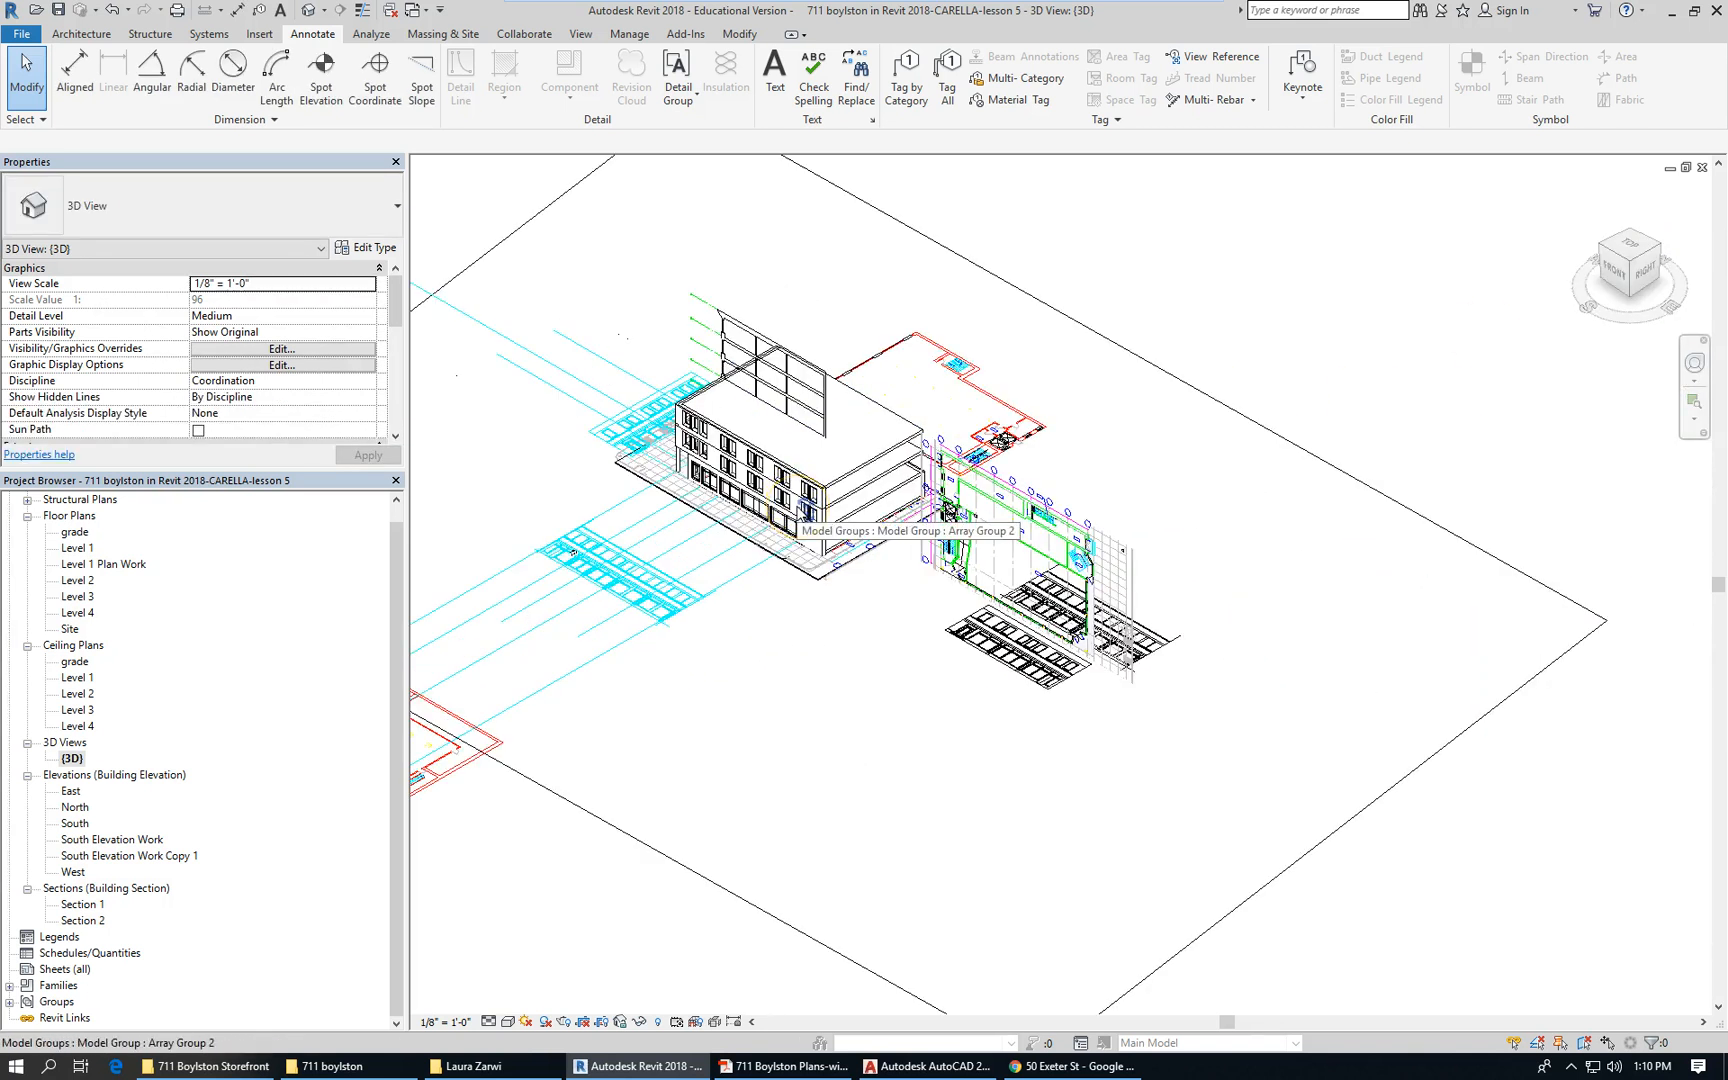
scroll(675, 502, up, 5)
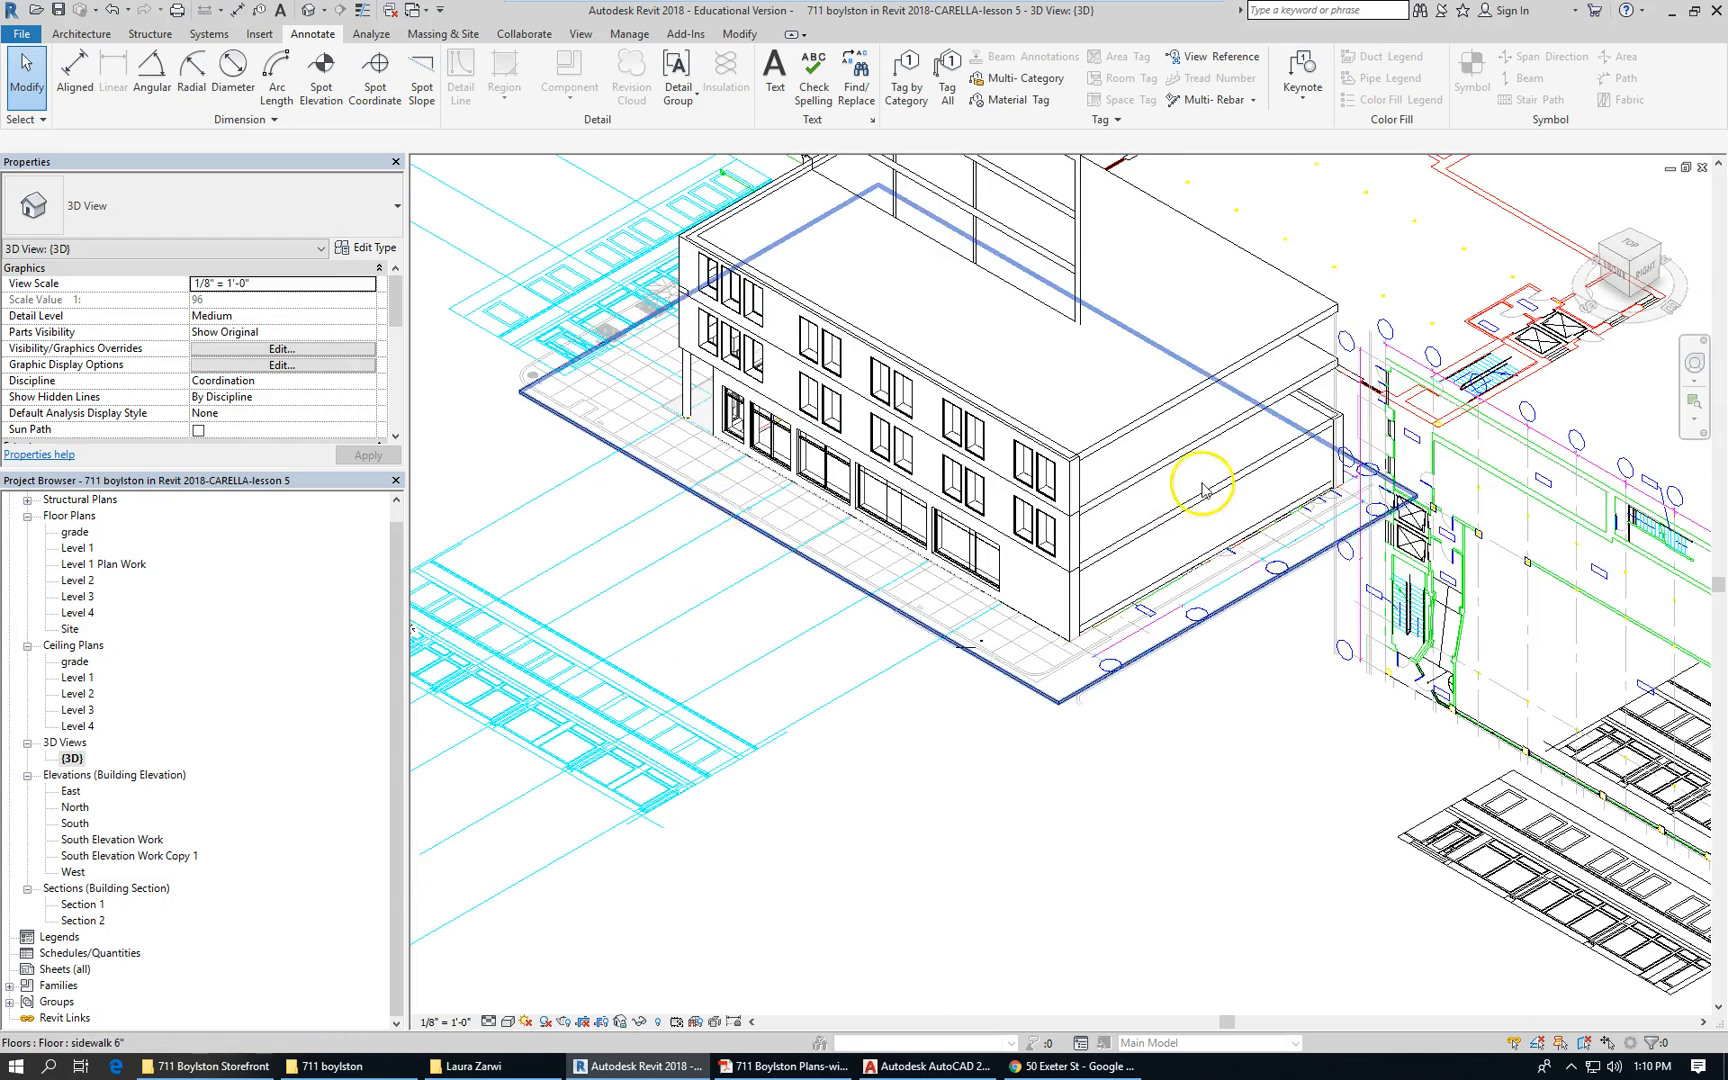
scroll(1188, 507, down, 4)
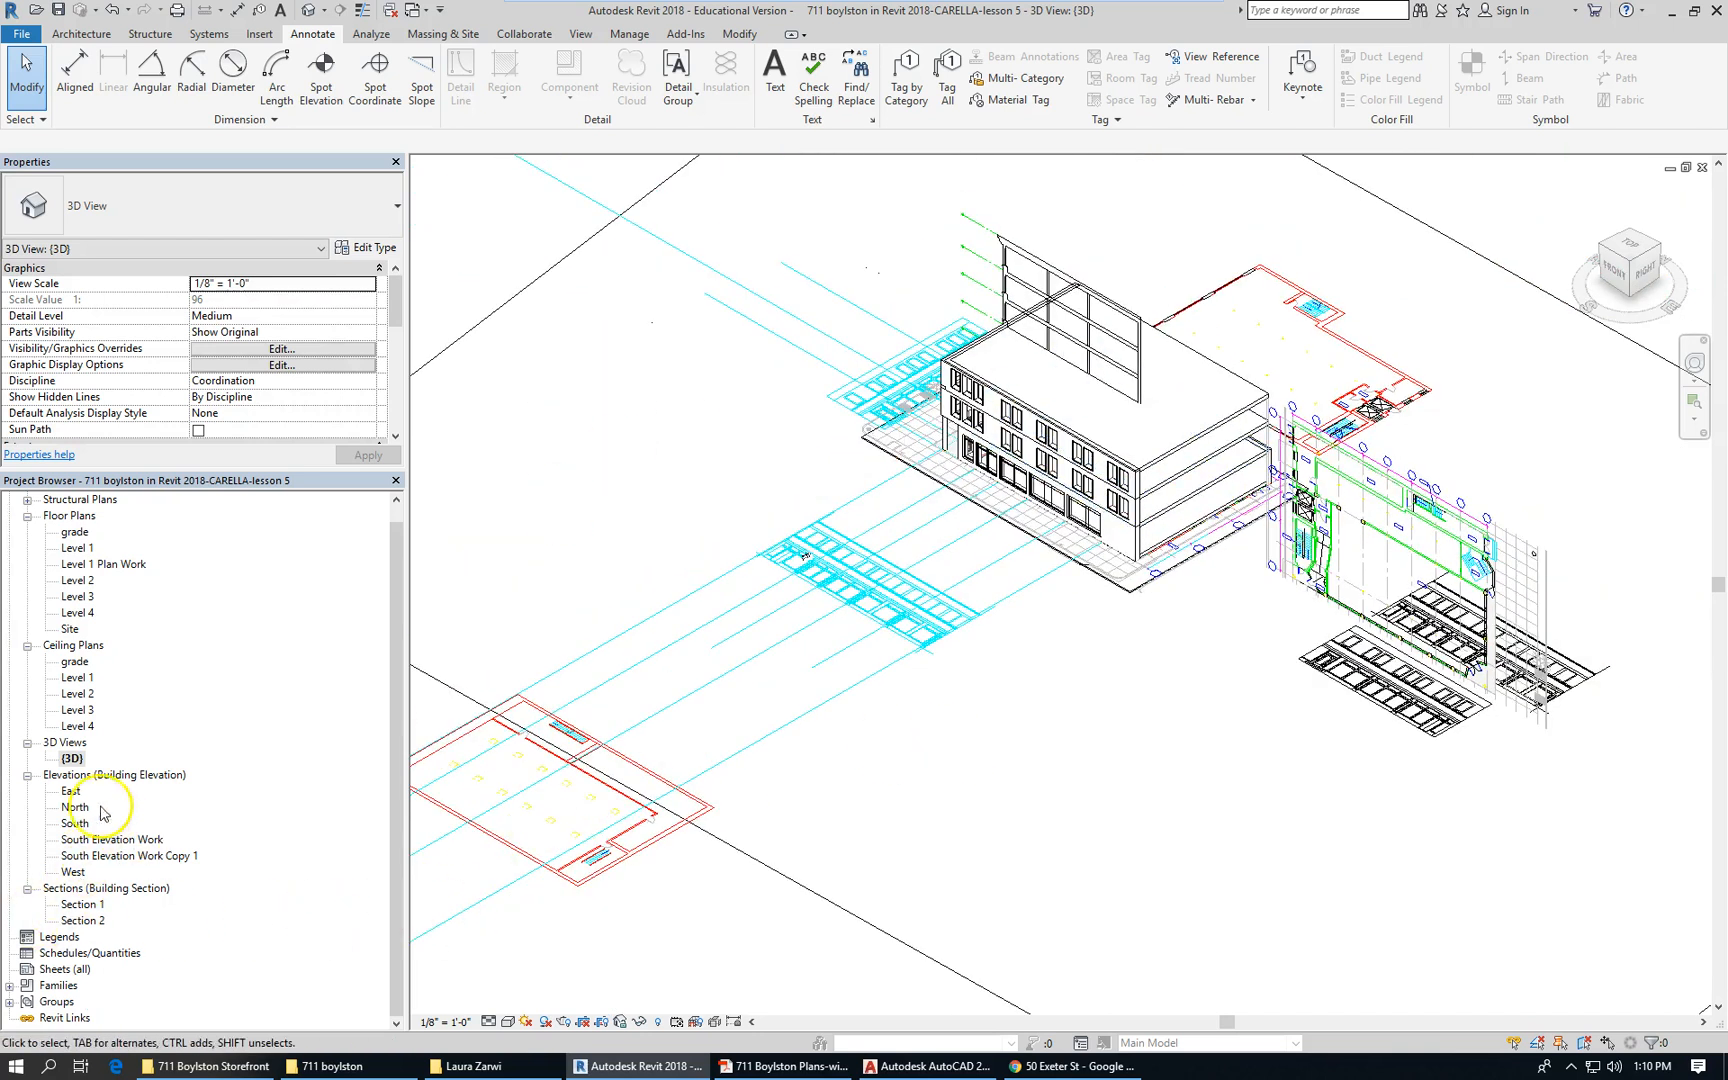
Duplicate the {3D} view
right_click(76, 760)
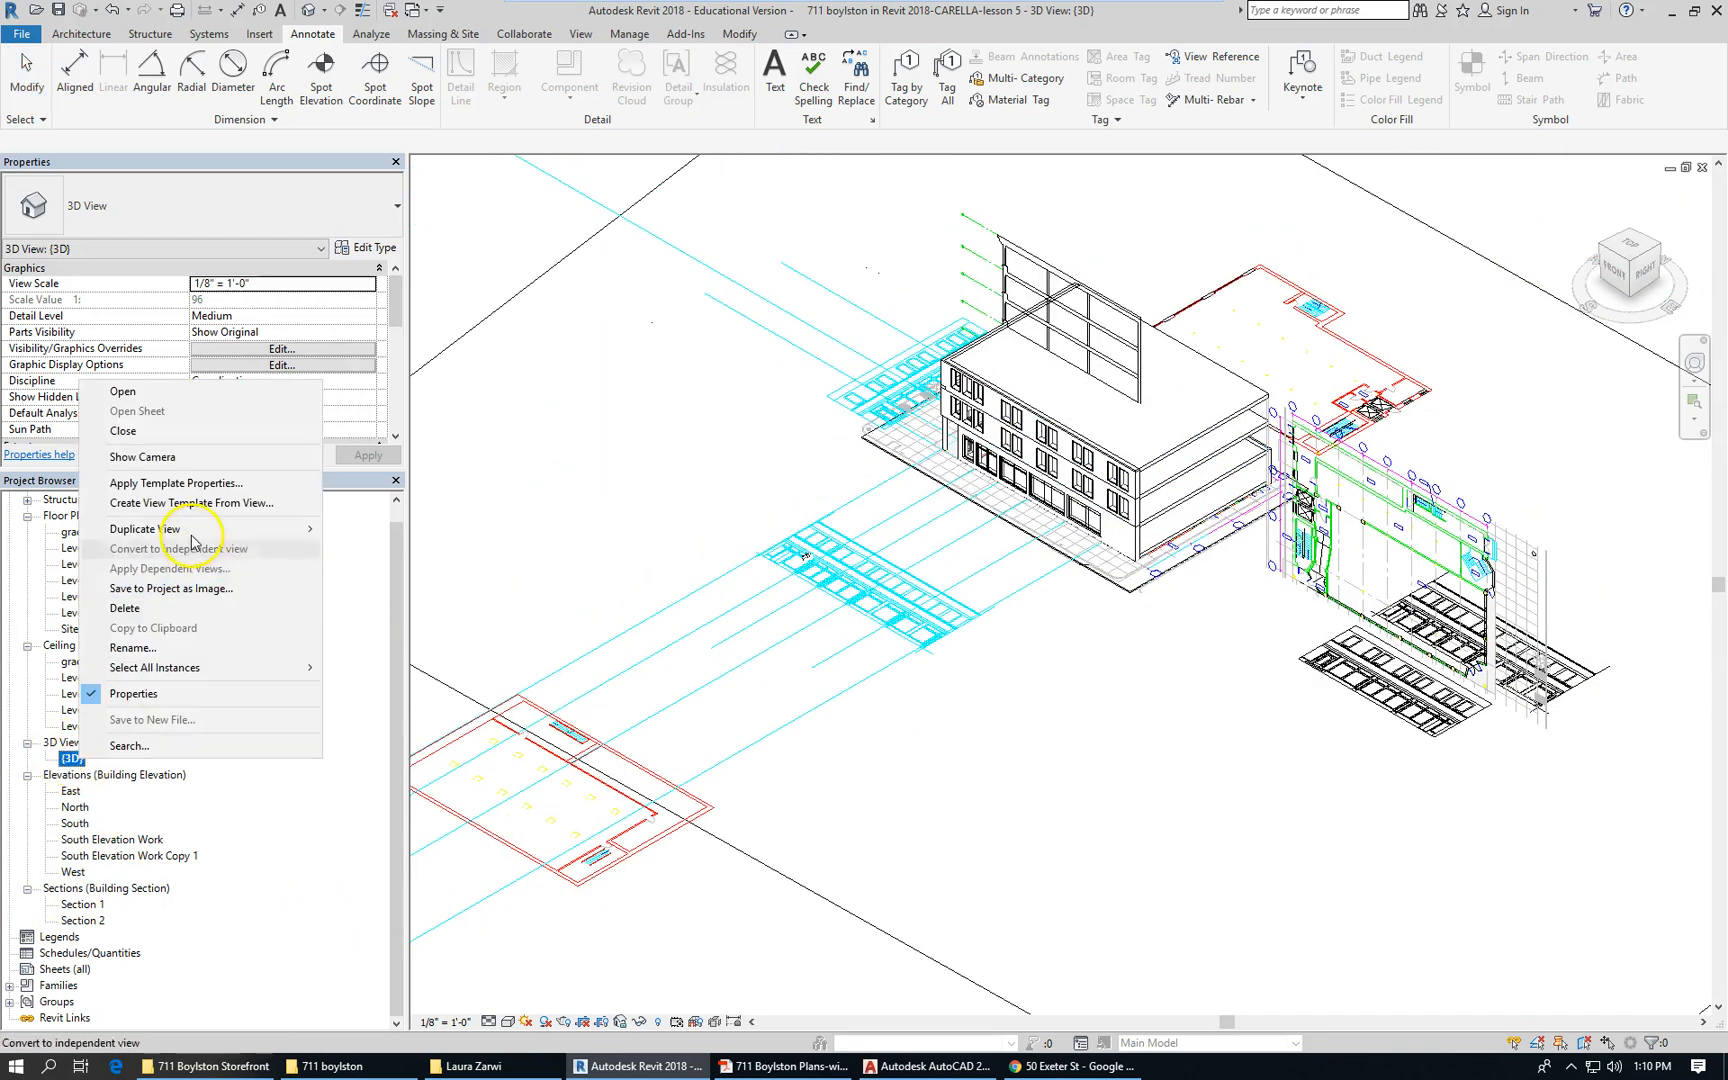
mouse_move(150, 529)
click(476, 530)
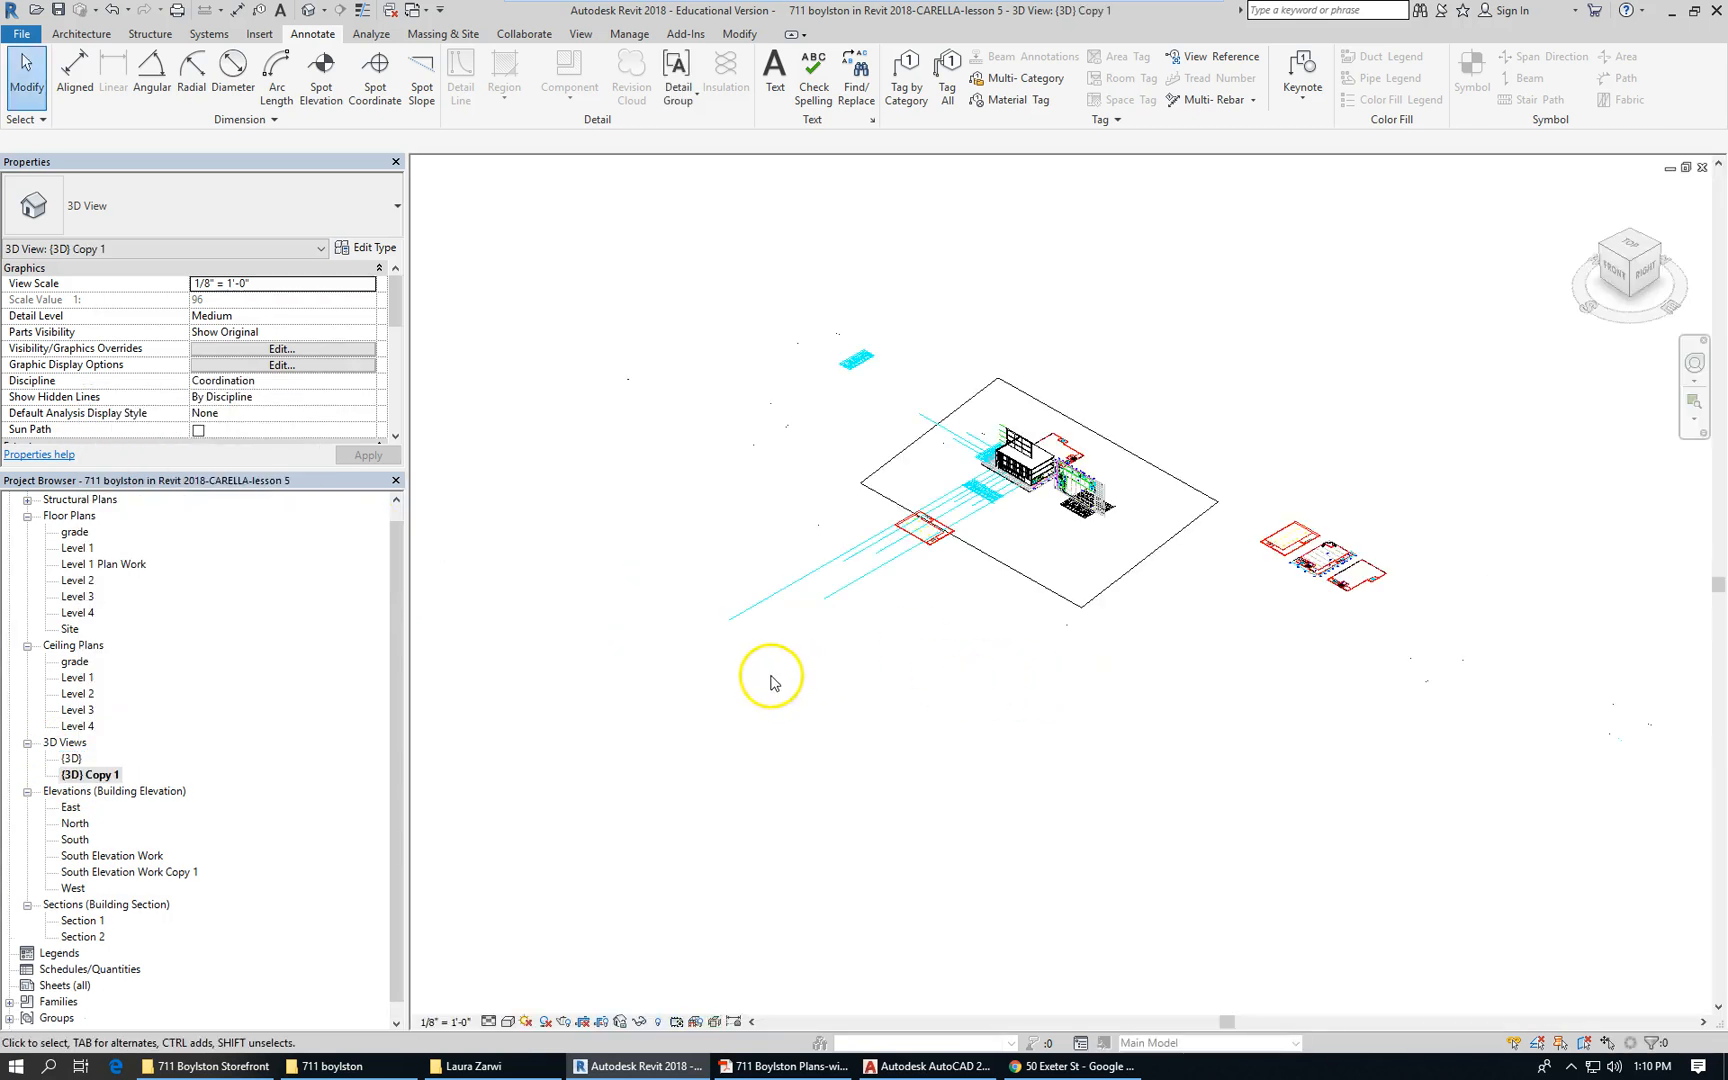
Hide all imported categories, including the three DWG files and Imports in Families, in the {3D} Copy 1 view
scroll(783, 675, down, 3)
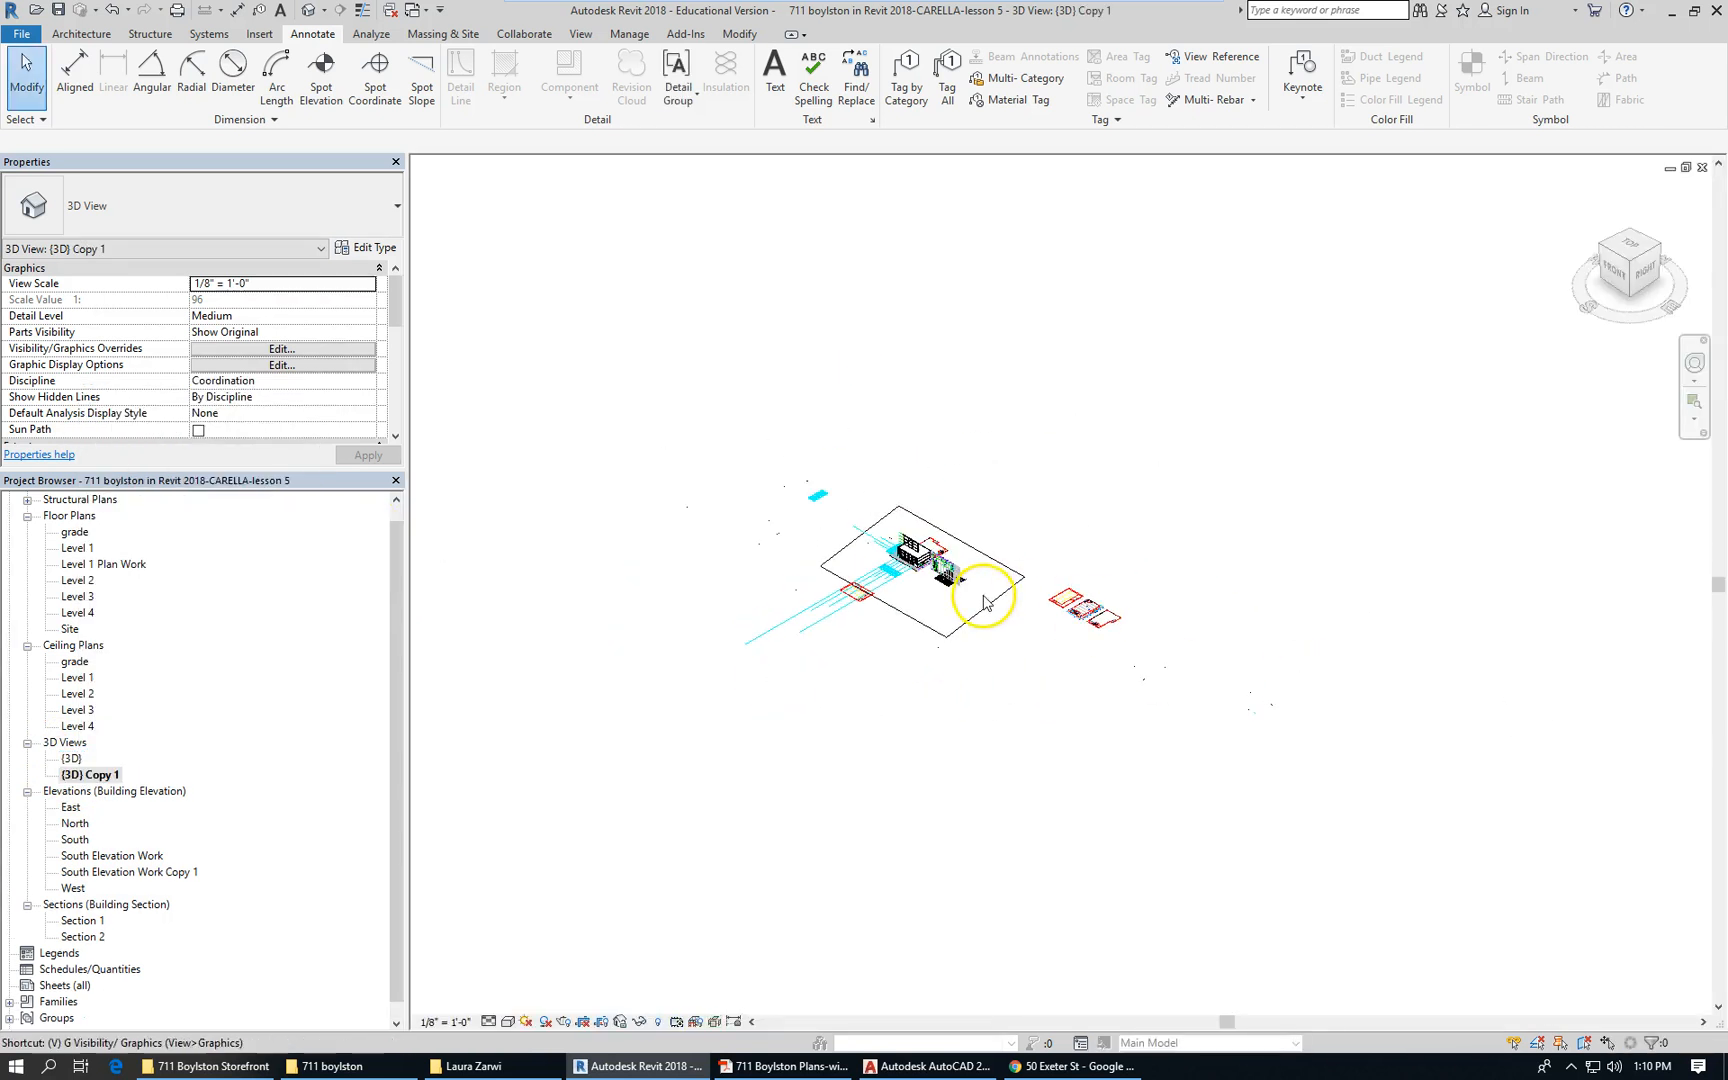
key(v)
key(g)
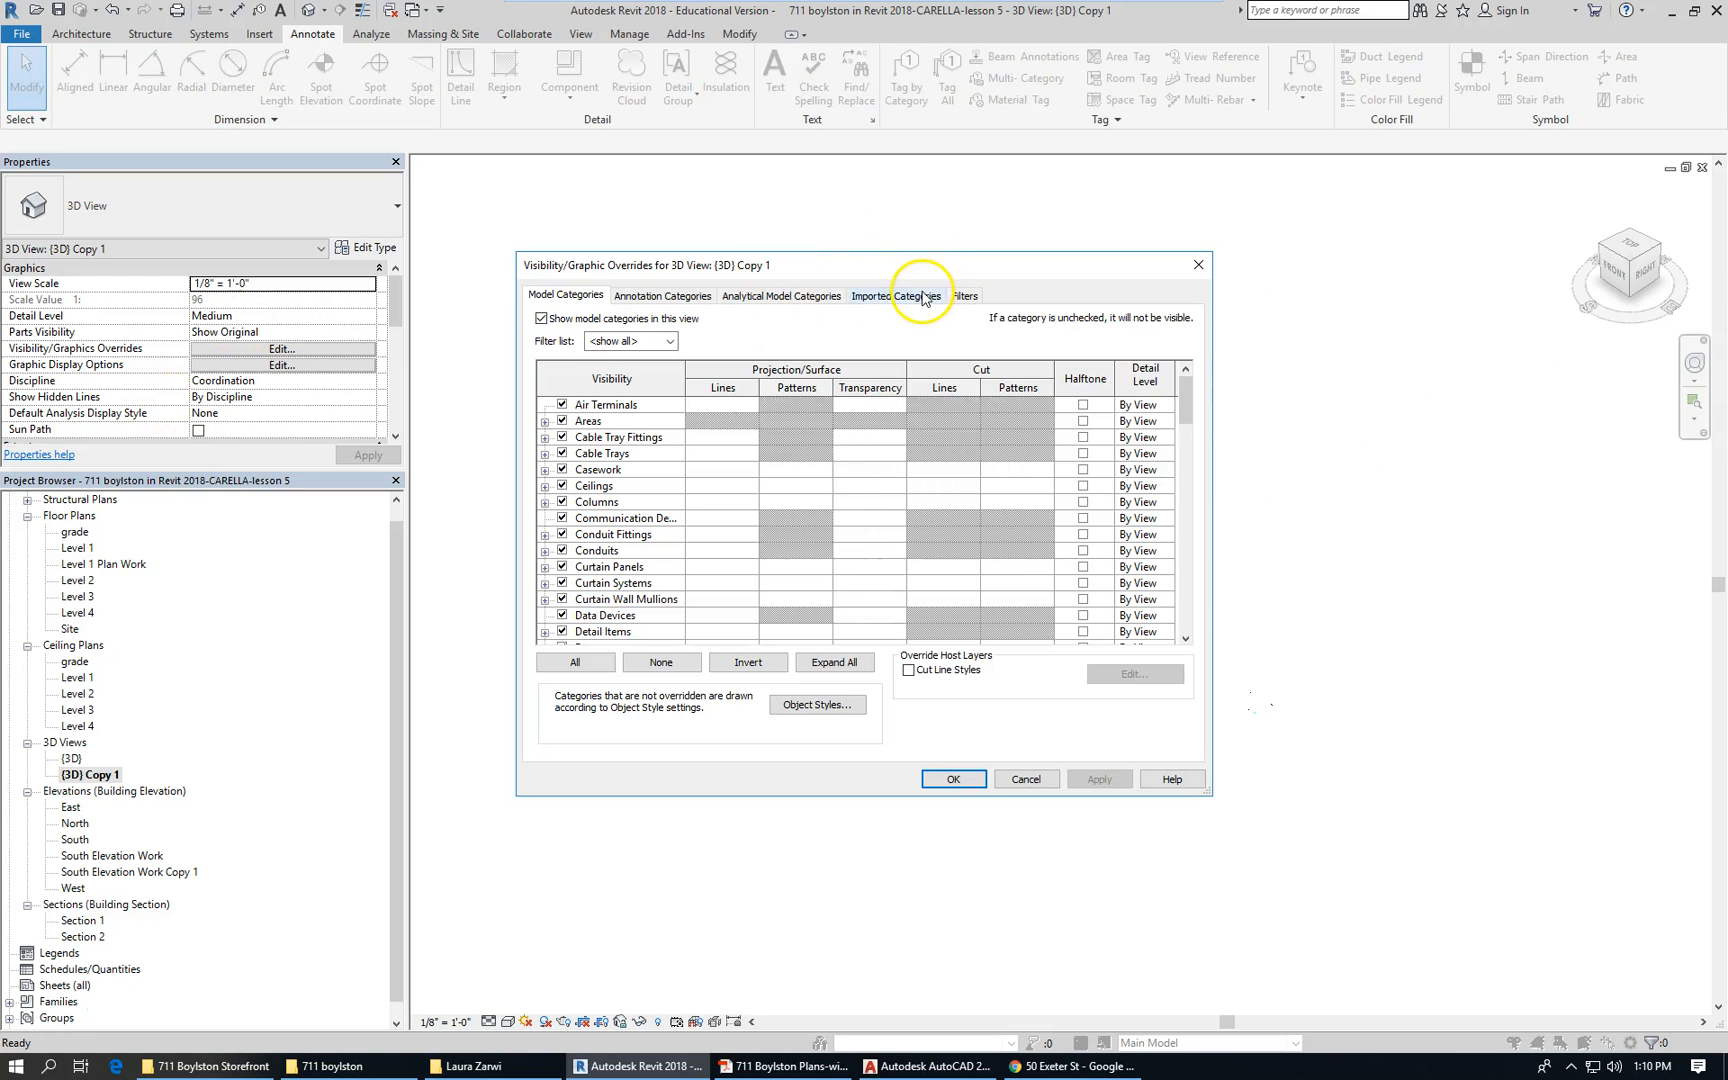
click(924, 297)
click(667, 380)
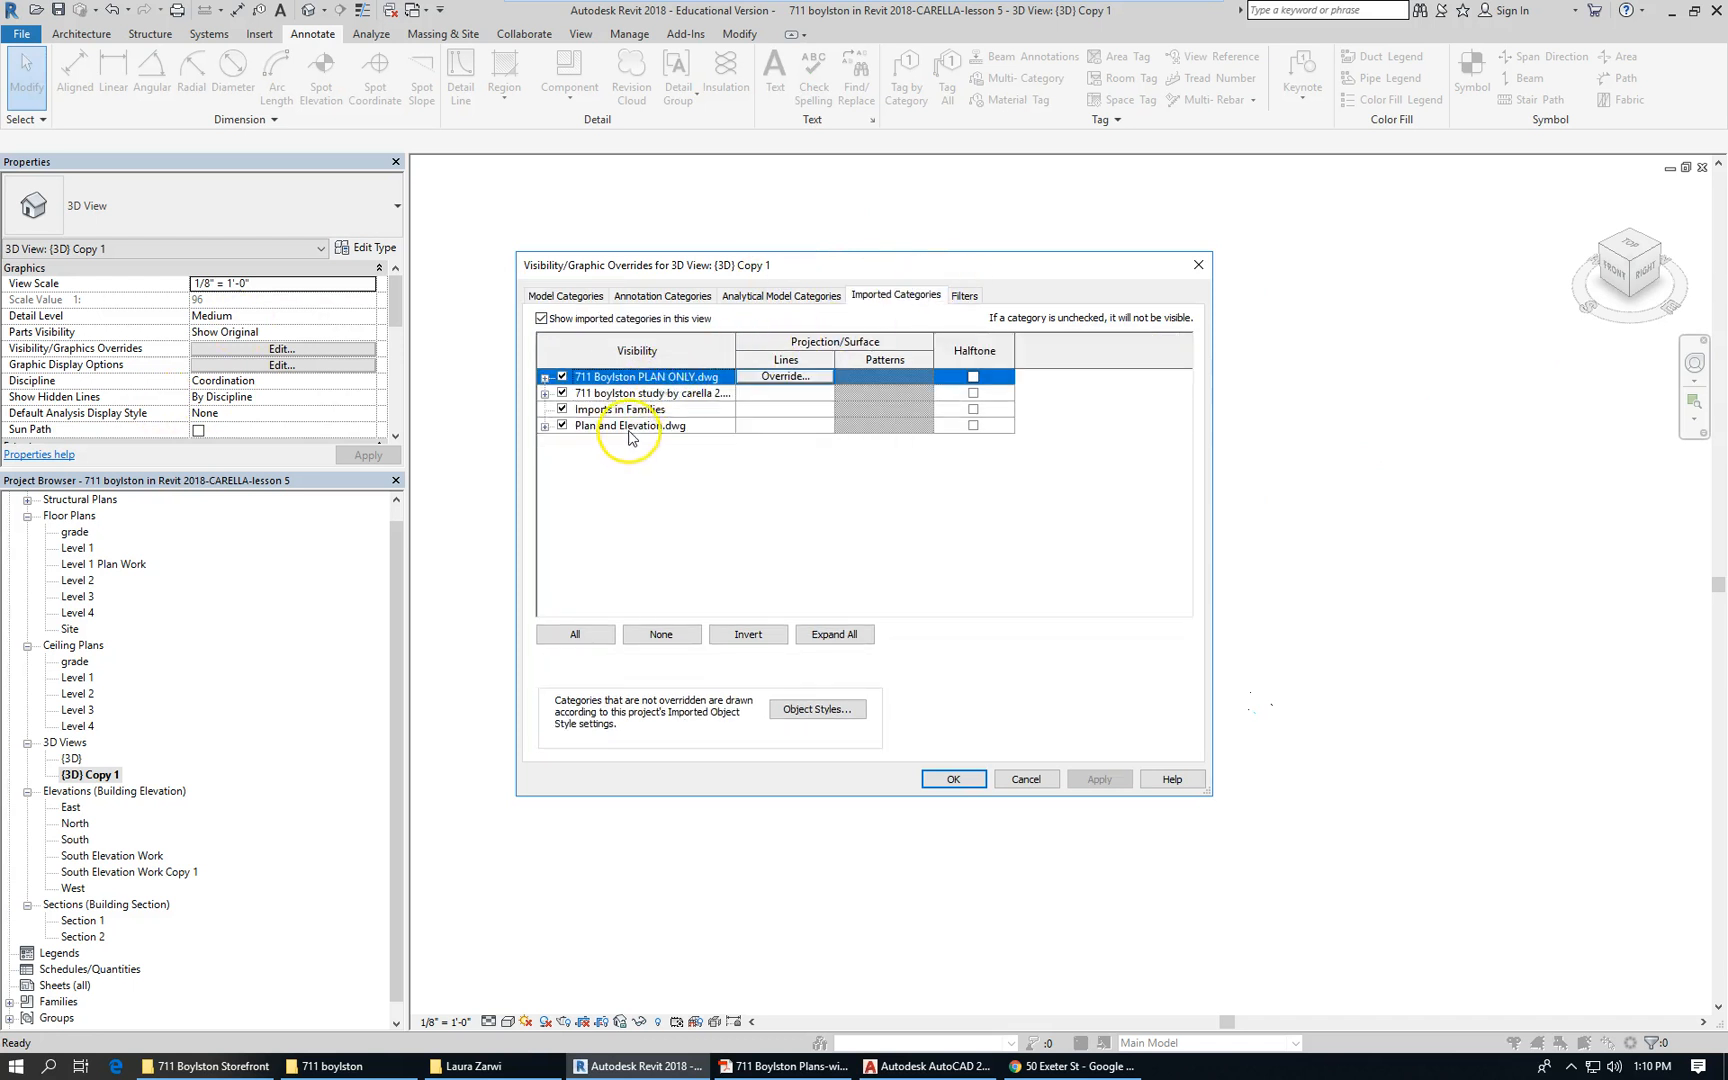
shift+click(577, 423)
click(562, 394)
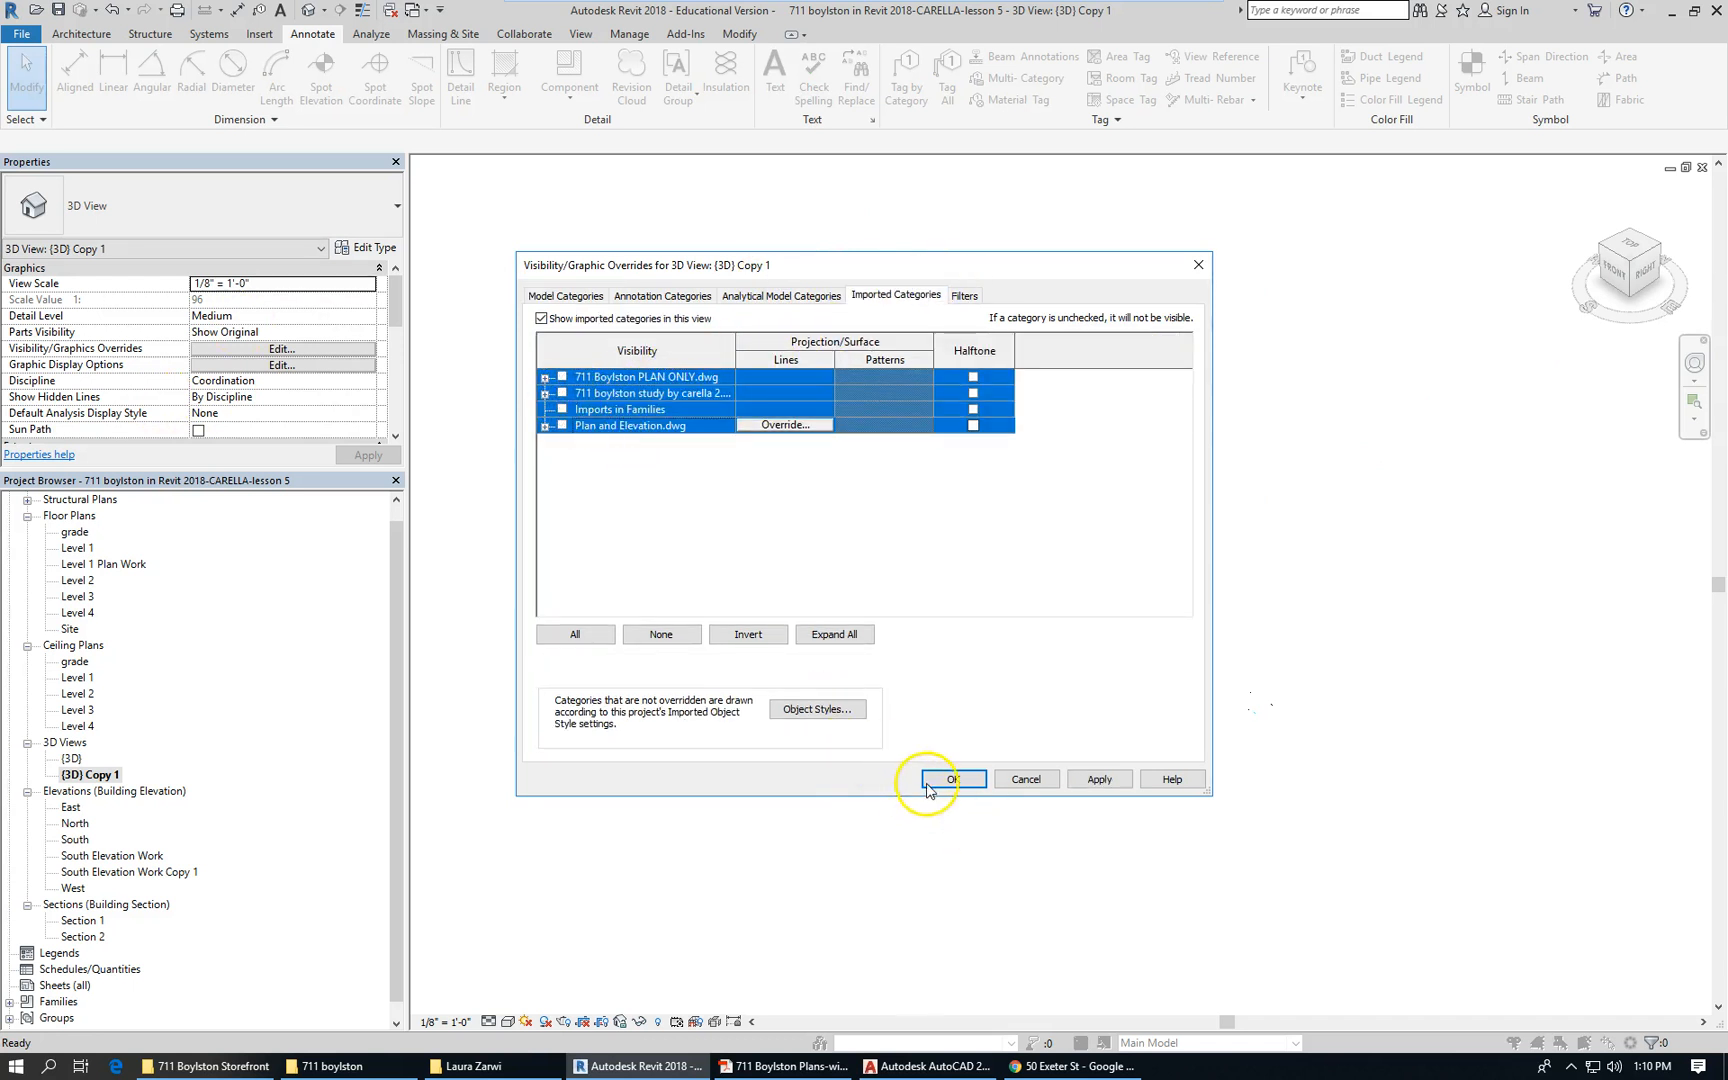
click(950, 779)
scroll(938, 733, up, 2)
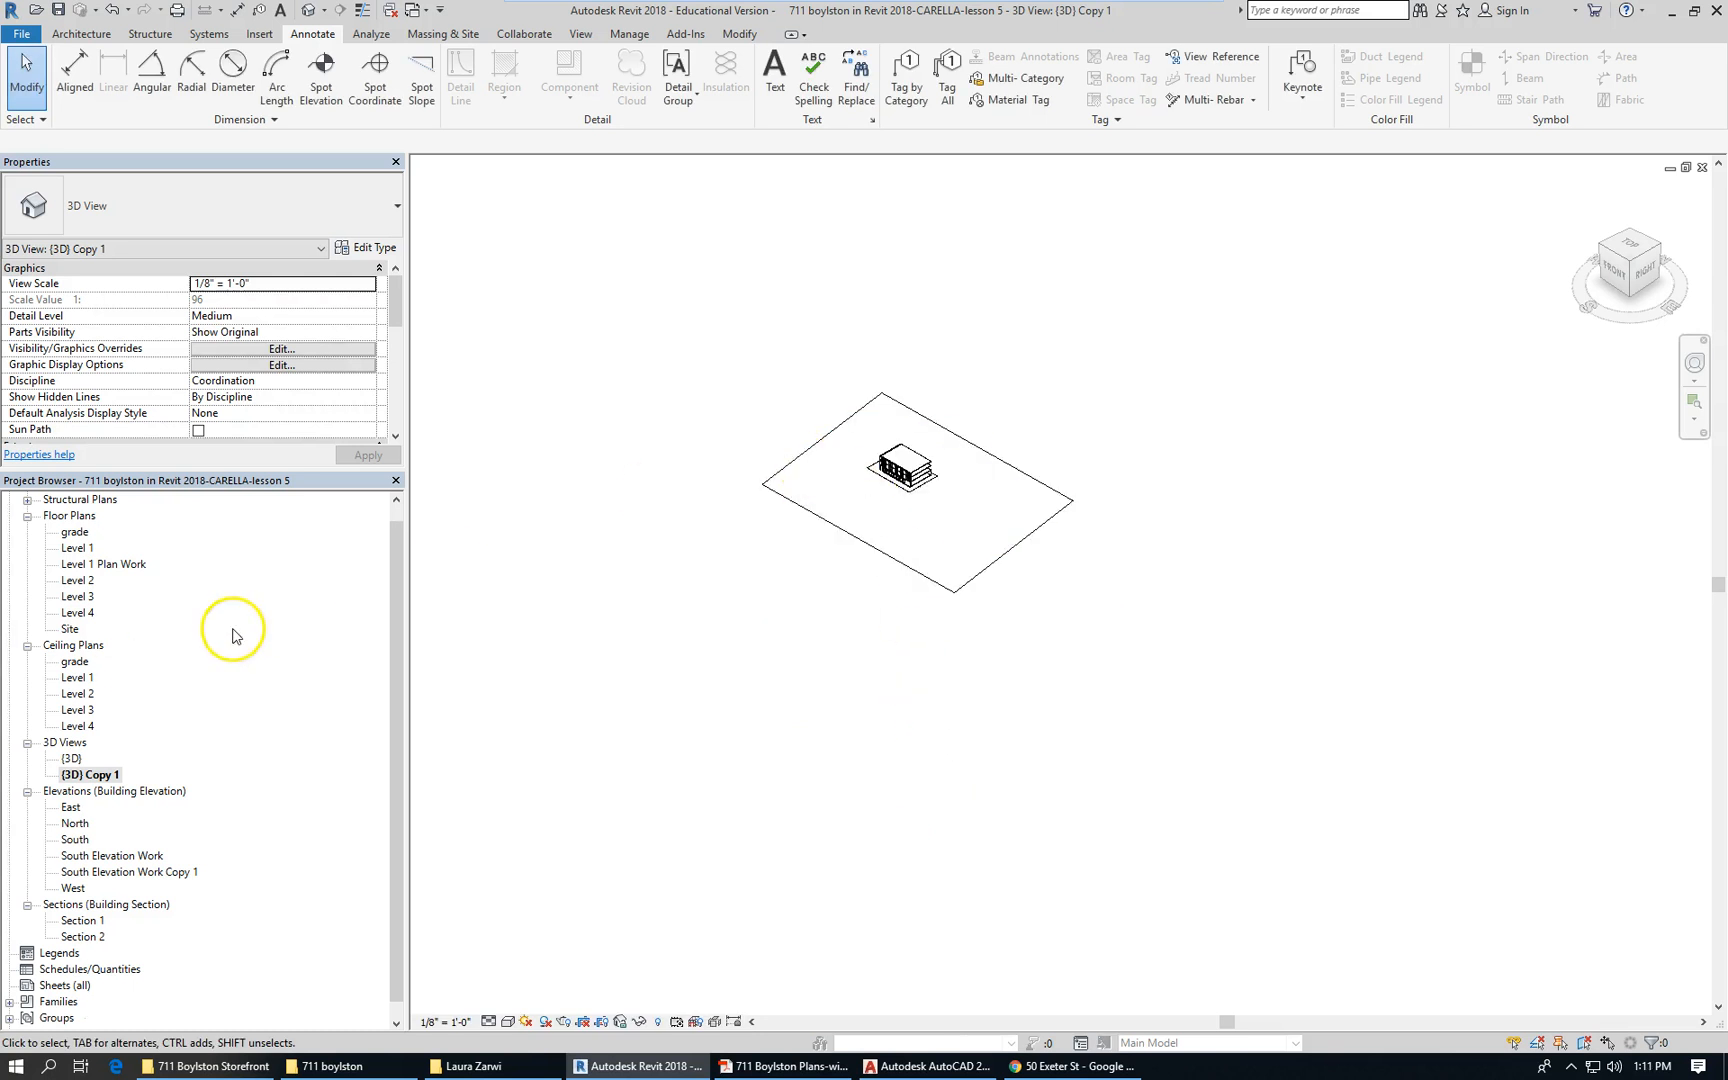
Turn on the section box for the {3D} Copy 1 view
drag(399, 307, 238, 374)
click(198, 351)
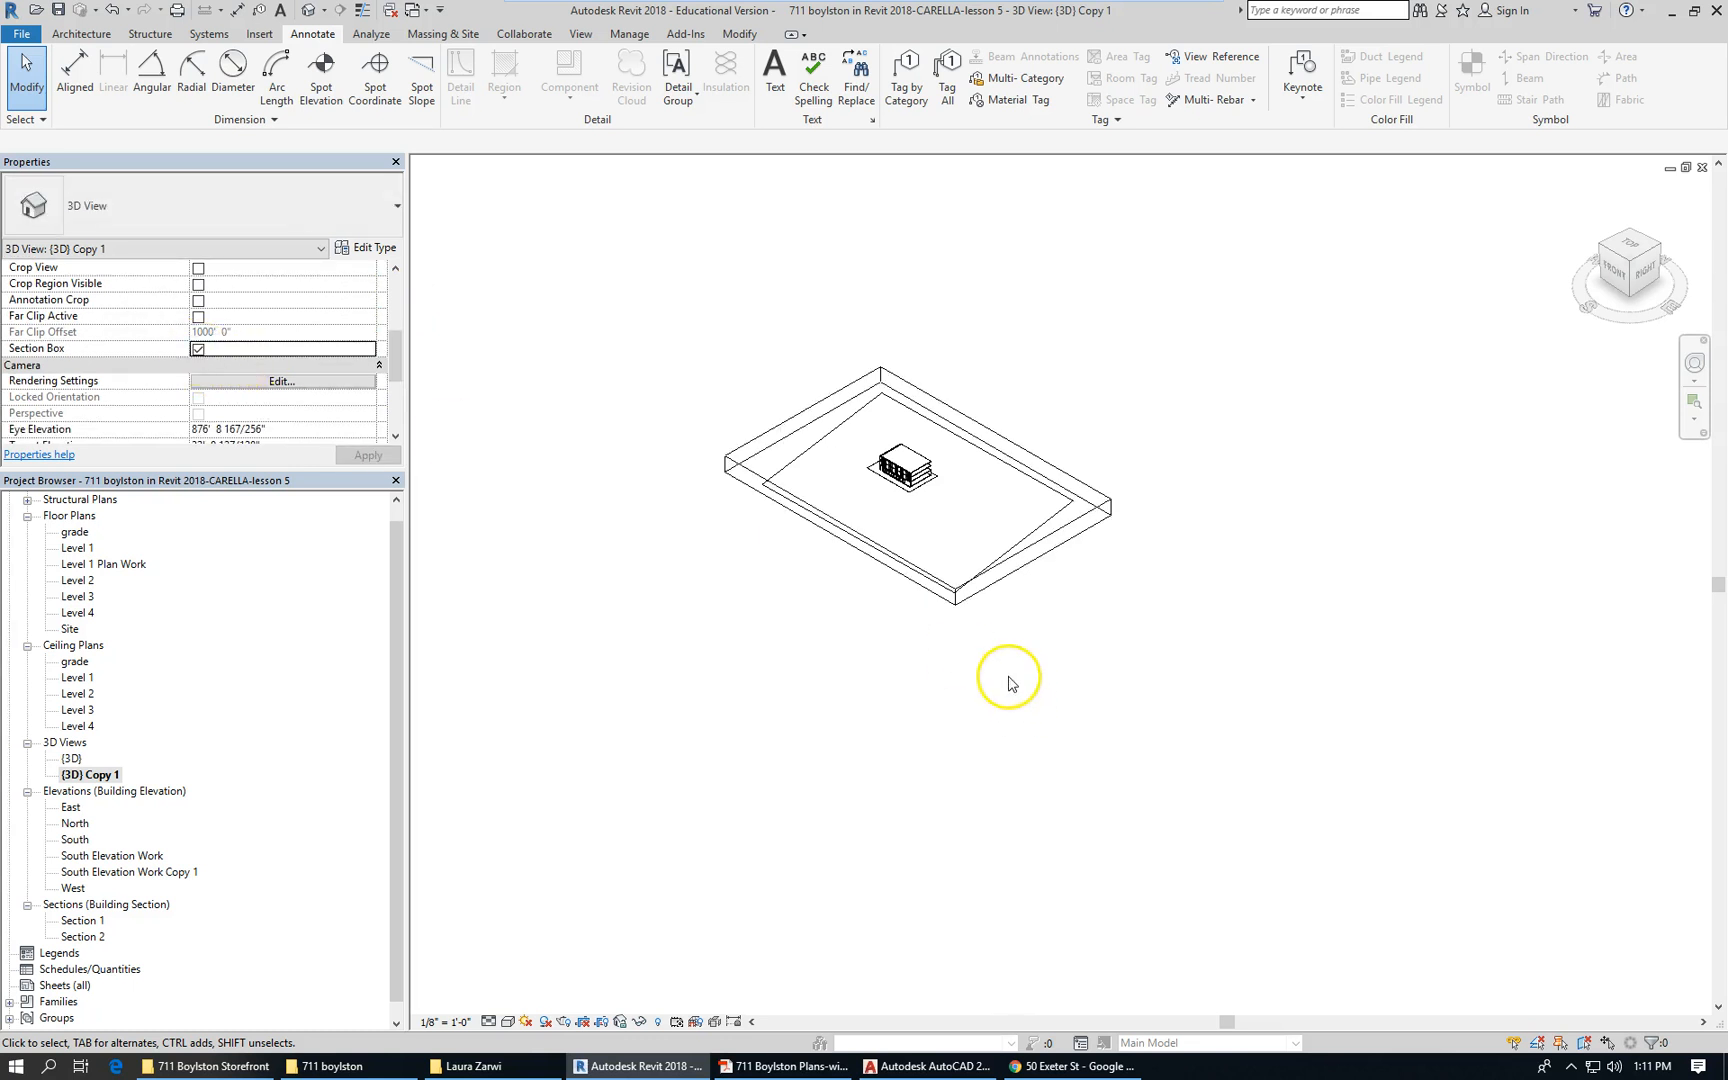
Pull the section box's right and front faces inward until they cut through the building
scroll(820, 480, up, 2)
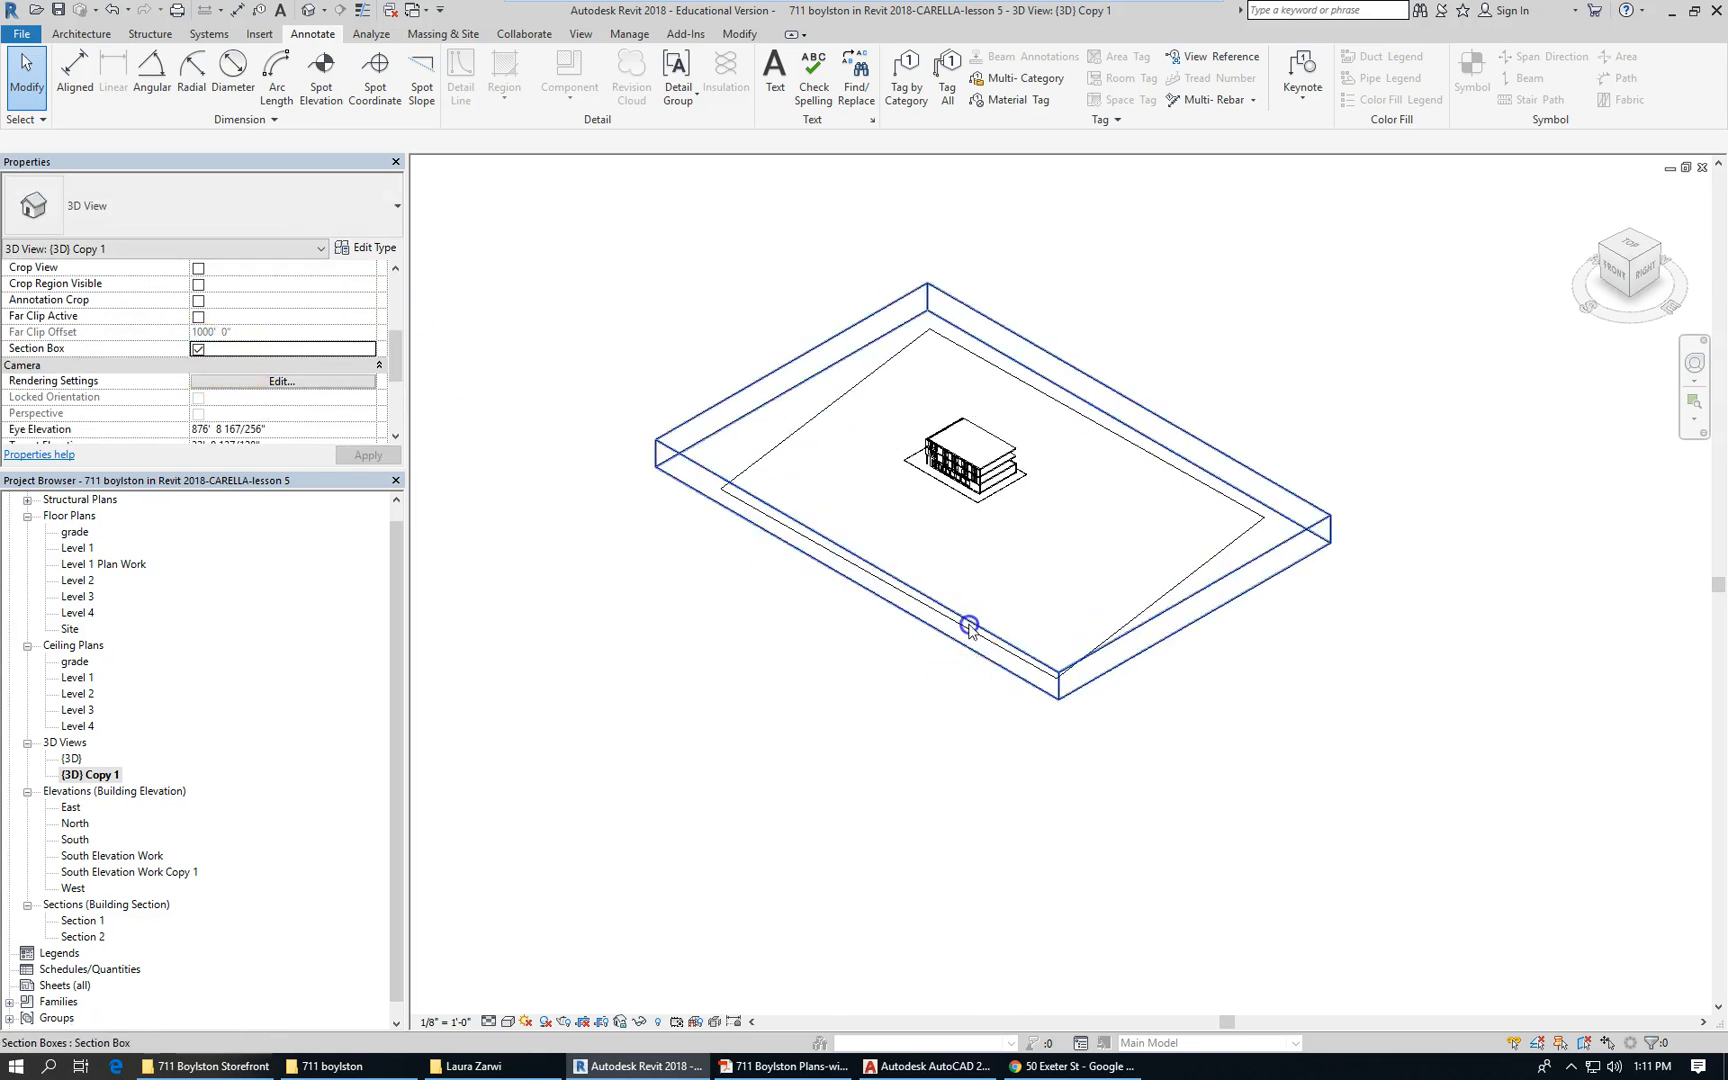
click(990, 632)
drag(1196, 607, 926, 494)
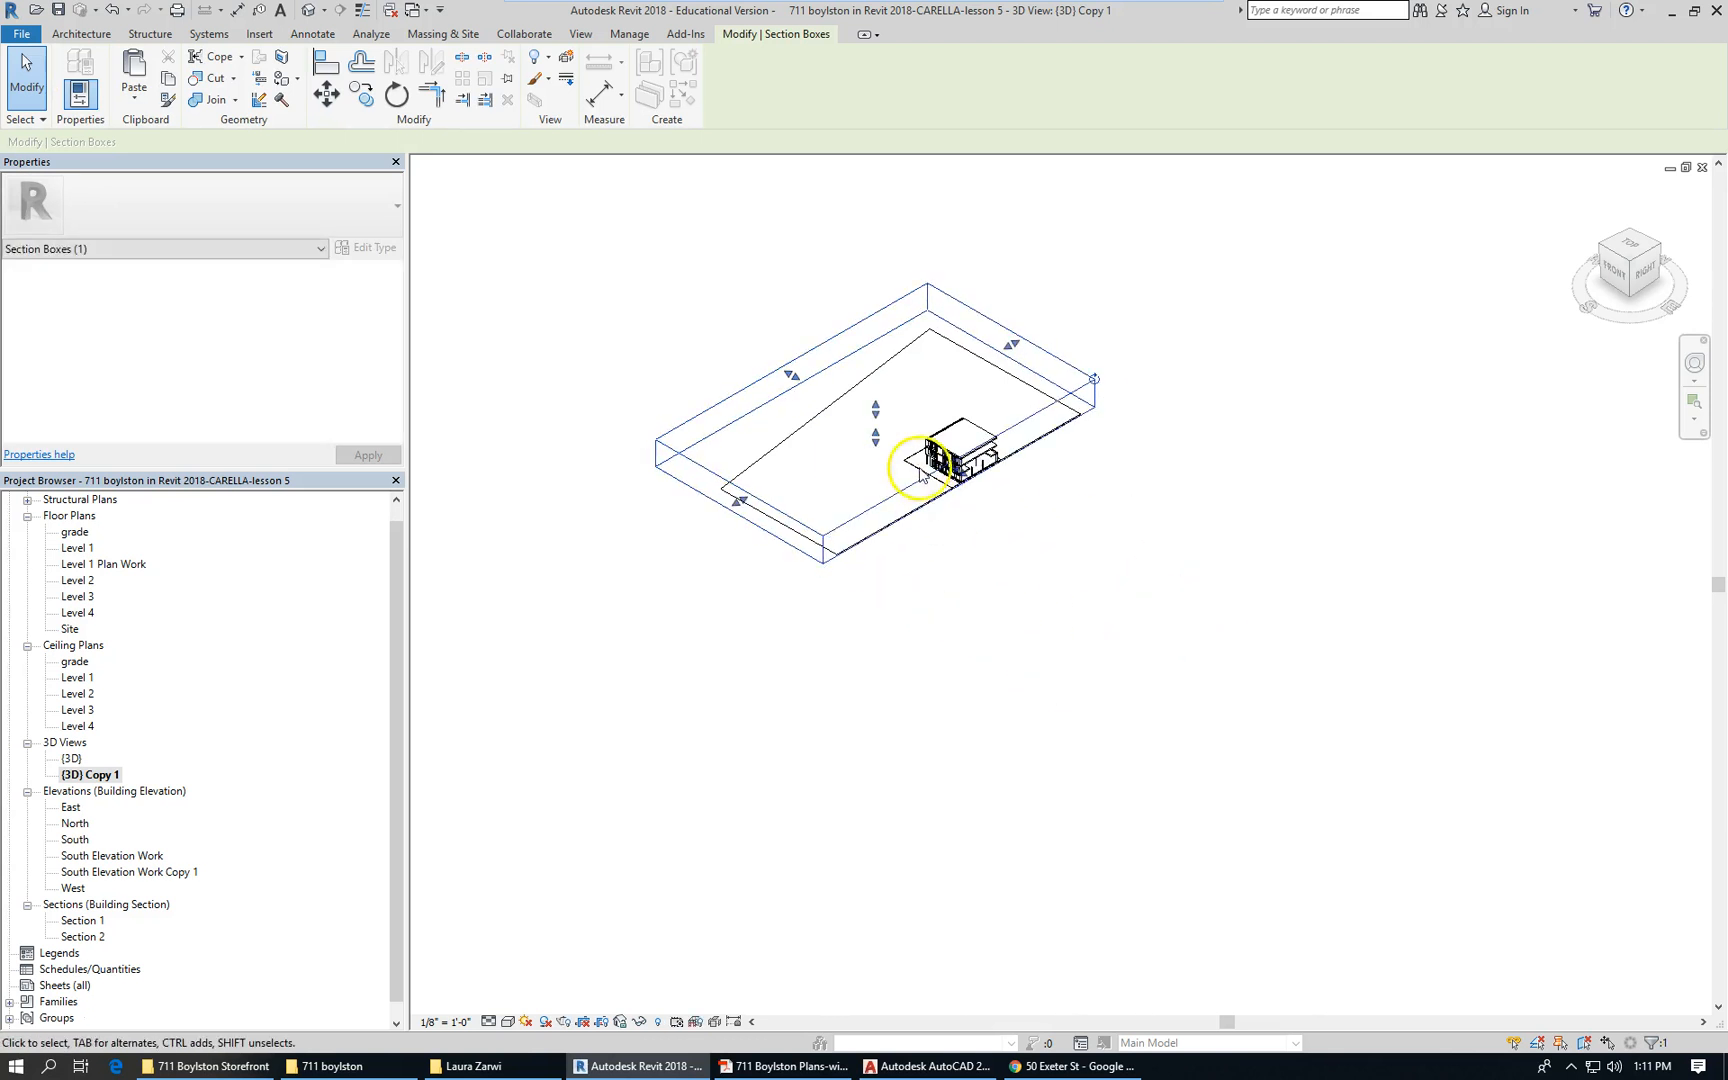
scroll(940, 490, up, 2)
drag(583, 544, 1022, 490)
scroll(1022, 490, up, 5)
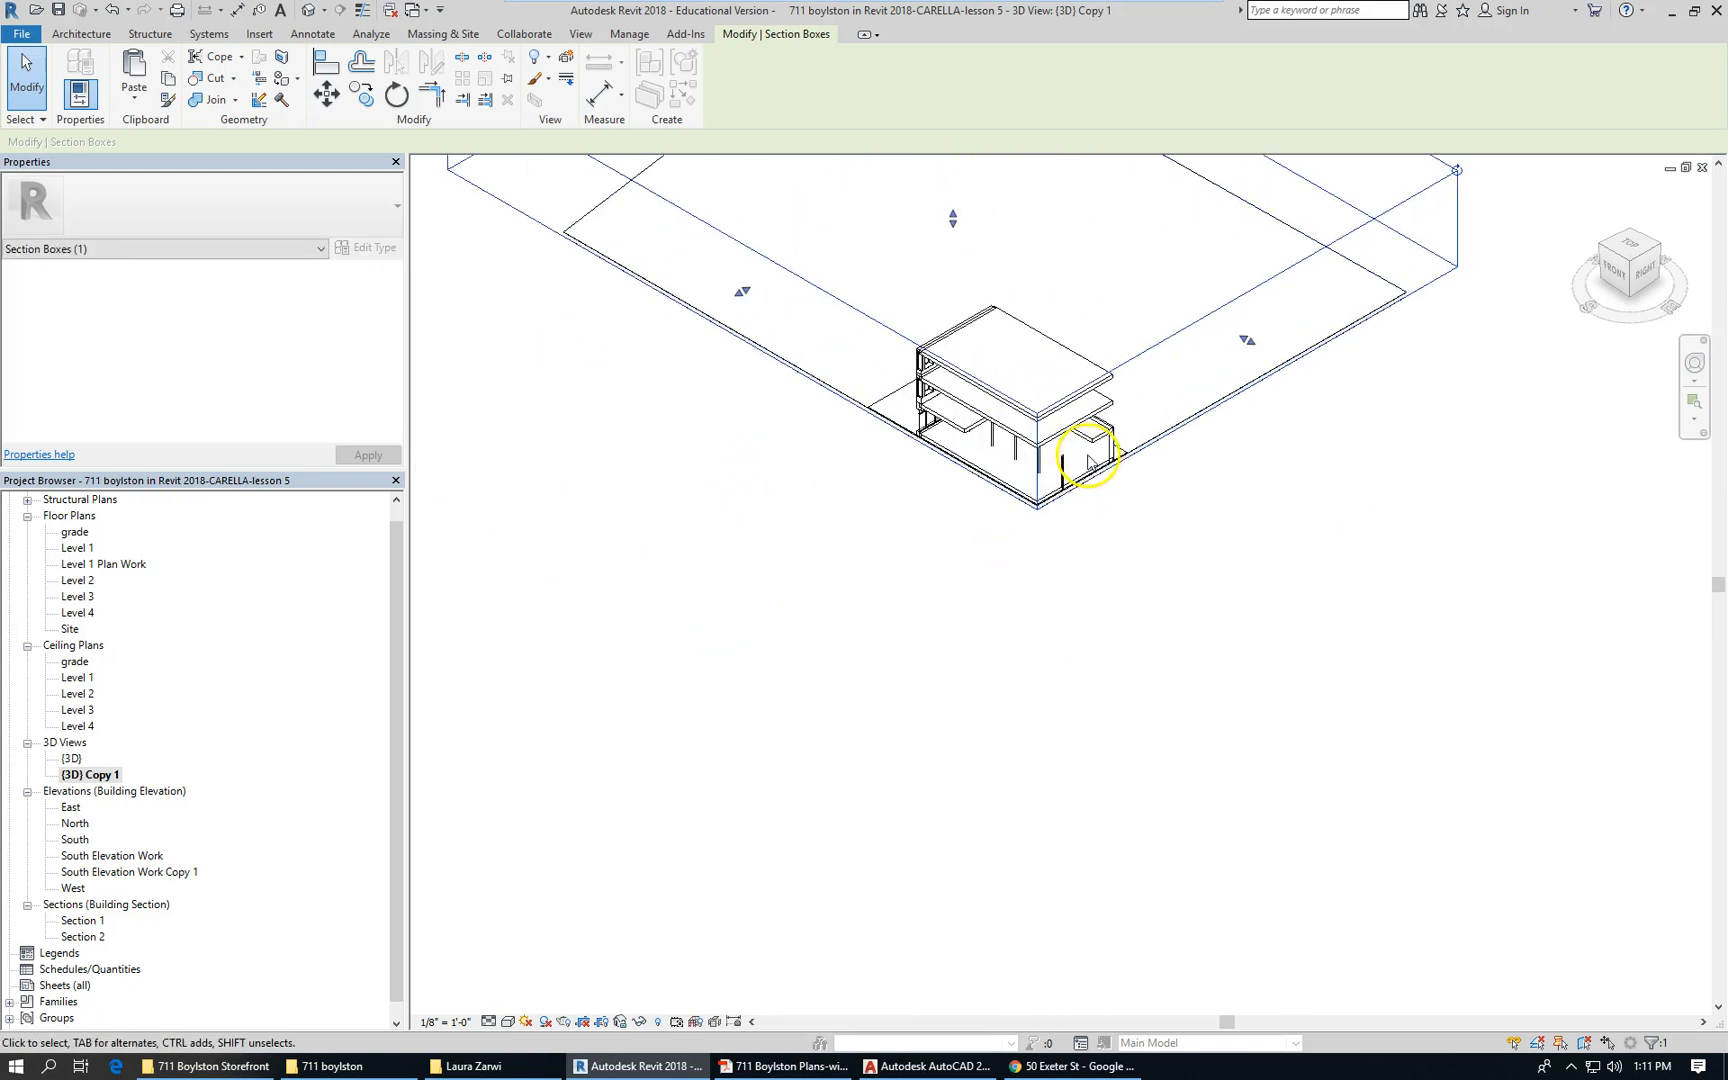
Move the section box's front face out to just in front of the storefront facade, keeping the whole facade in view
shift+middle_drag(908, 631, 948, 580)
scroll(657, 671, down, 2)
middle_drag(657, 671, 691, 859)
shift+middle_drag(810, 767, 936, 686)
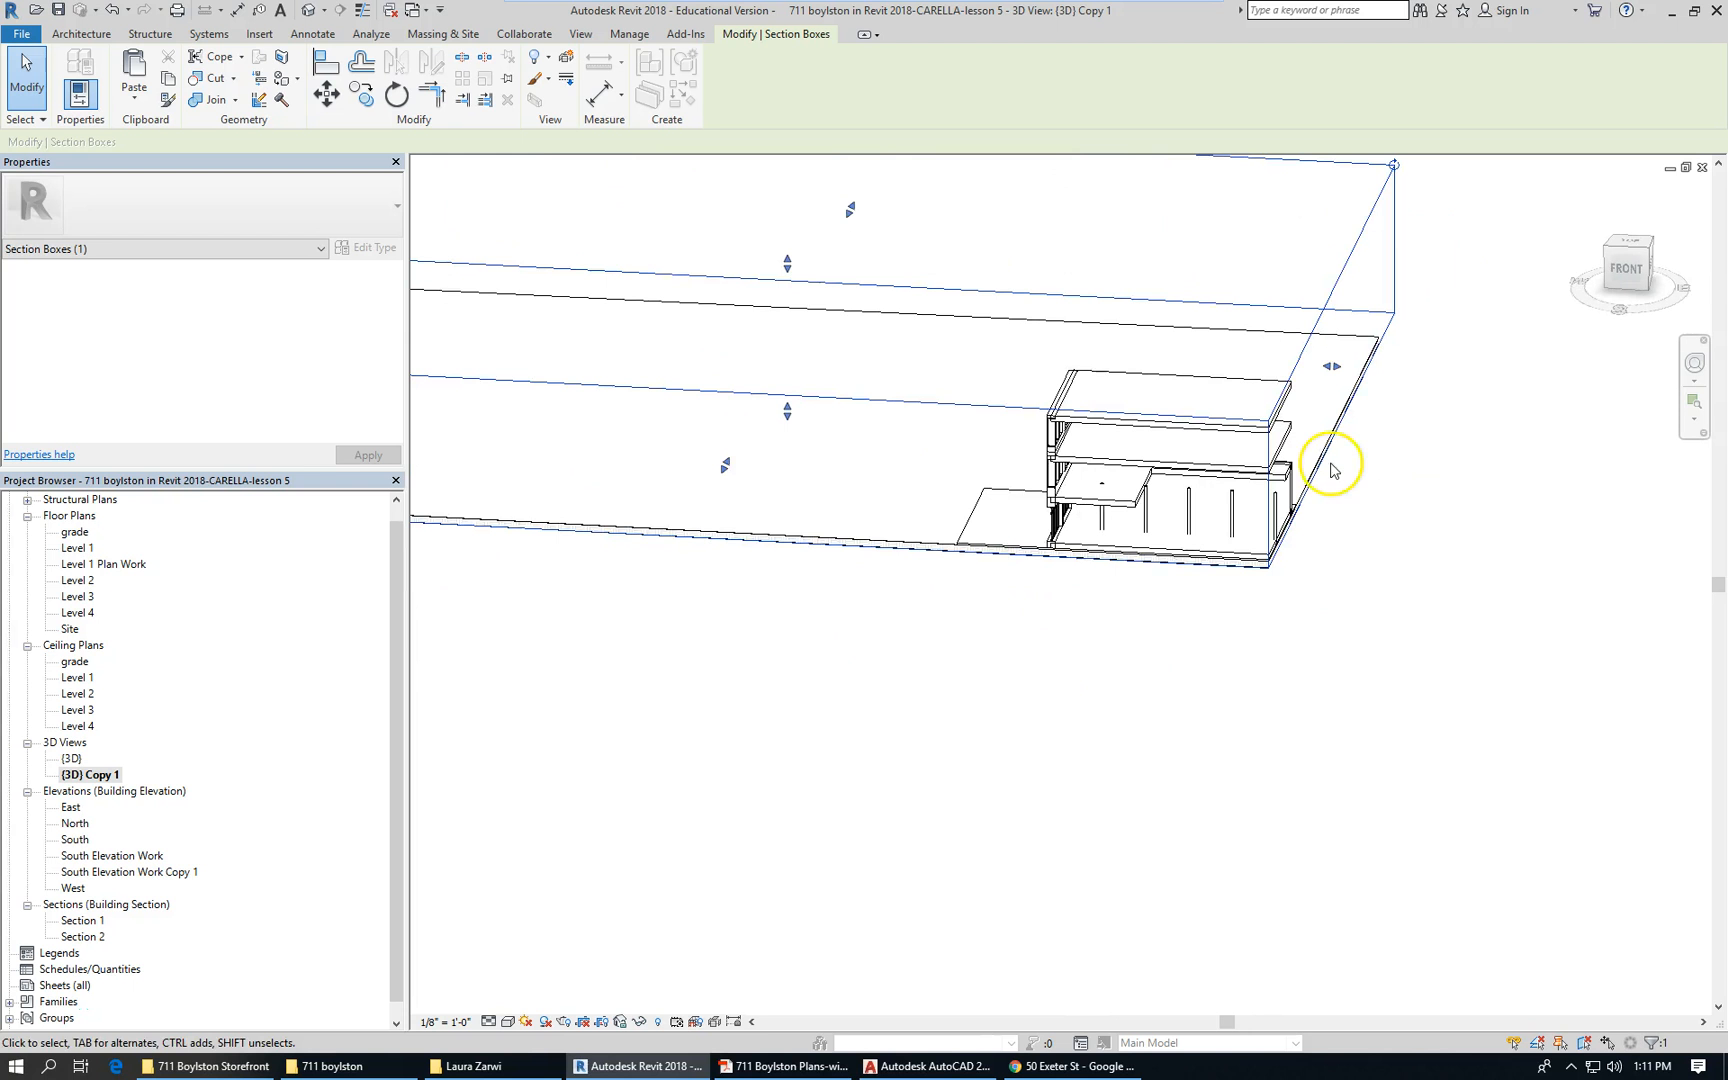
scroll(1328, 463, up, 3)
scroll(993, 603, down, 6)
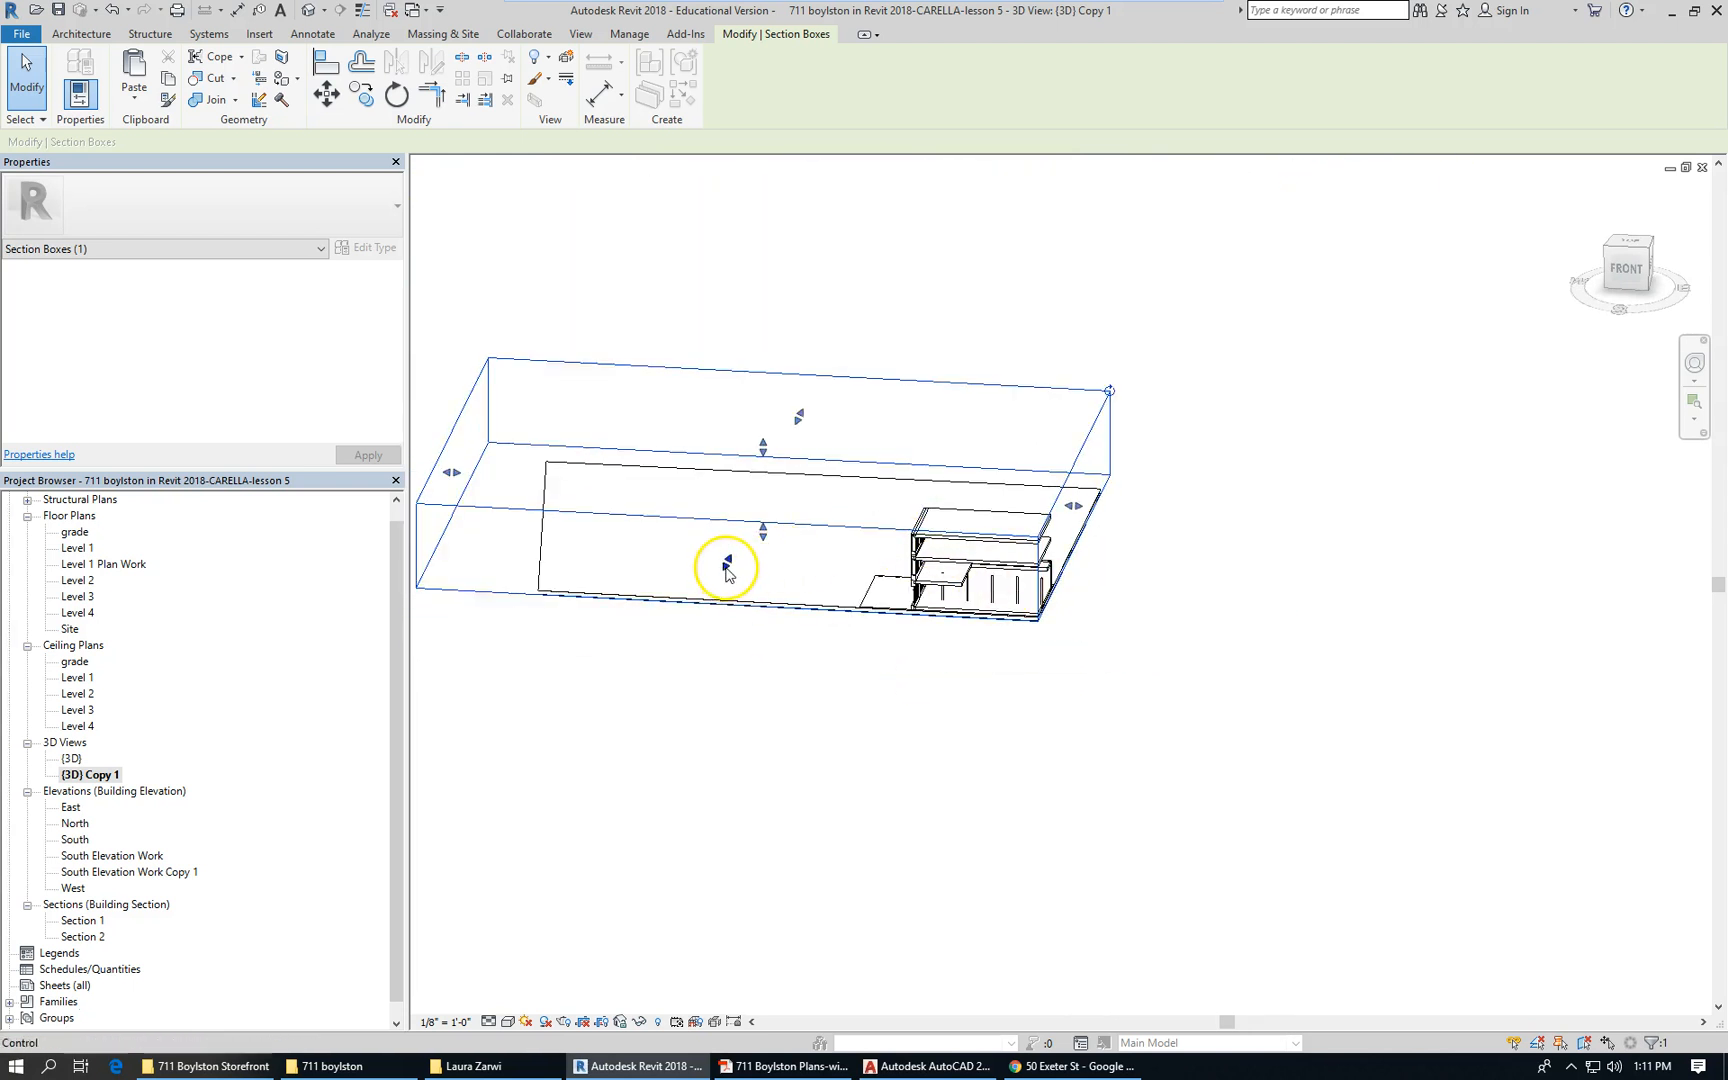
drag(727, 570, 762, 645)
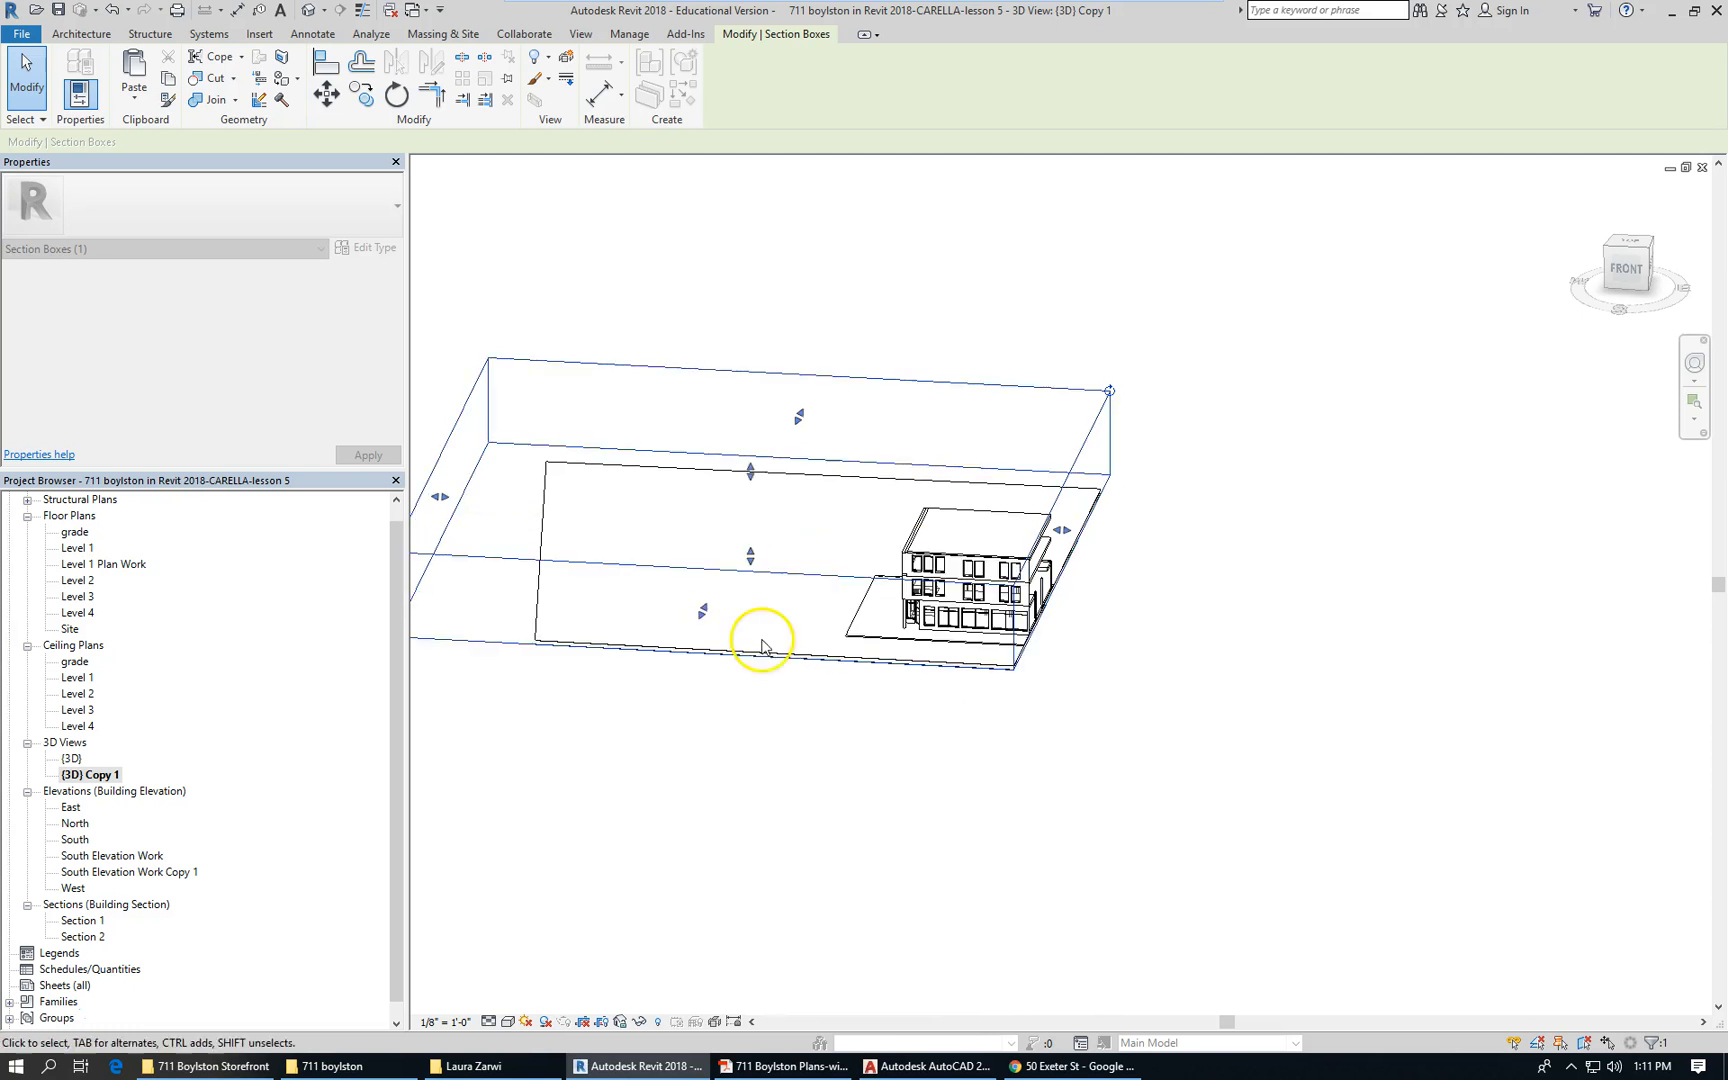
scroll(968, 650, up, 3)
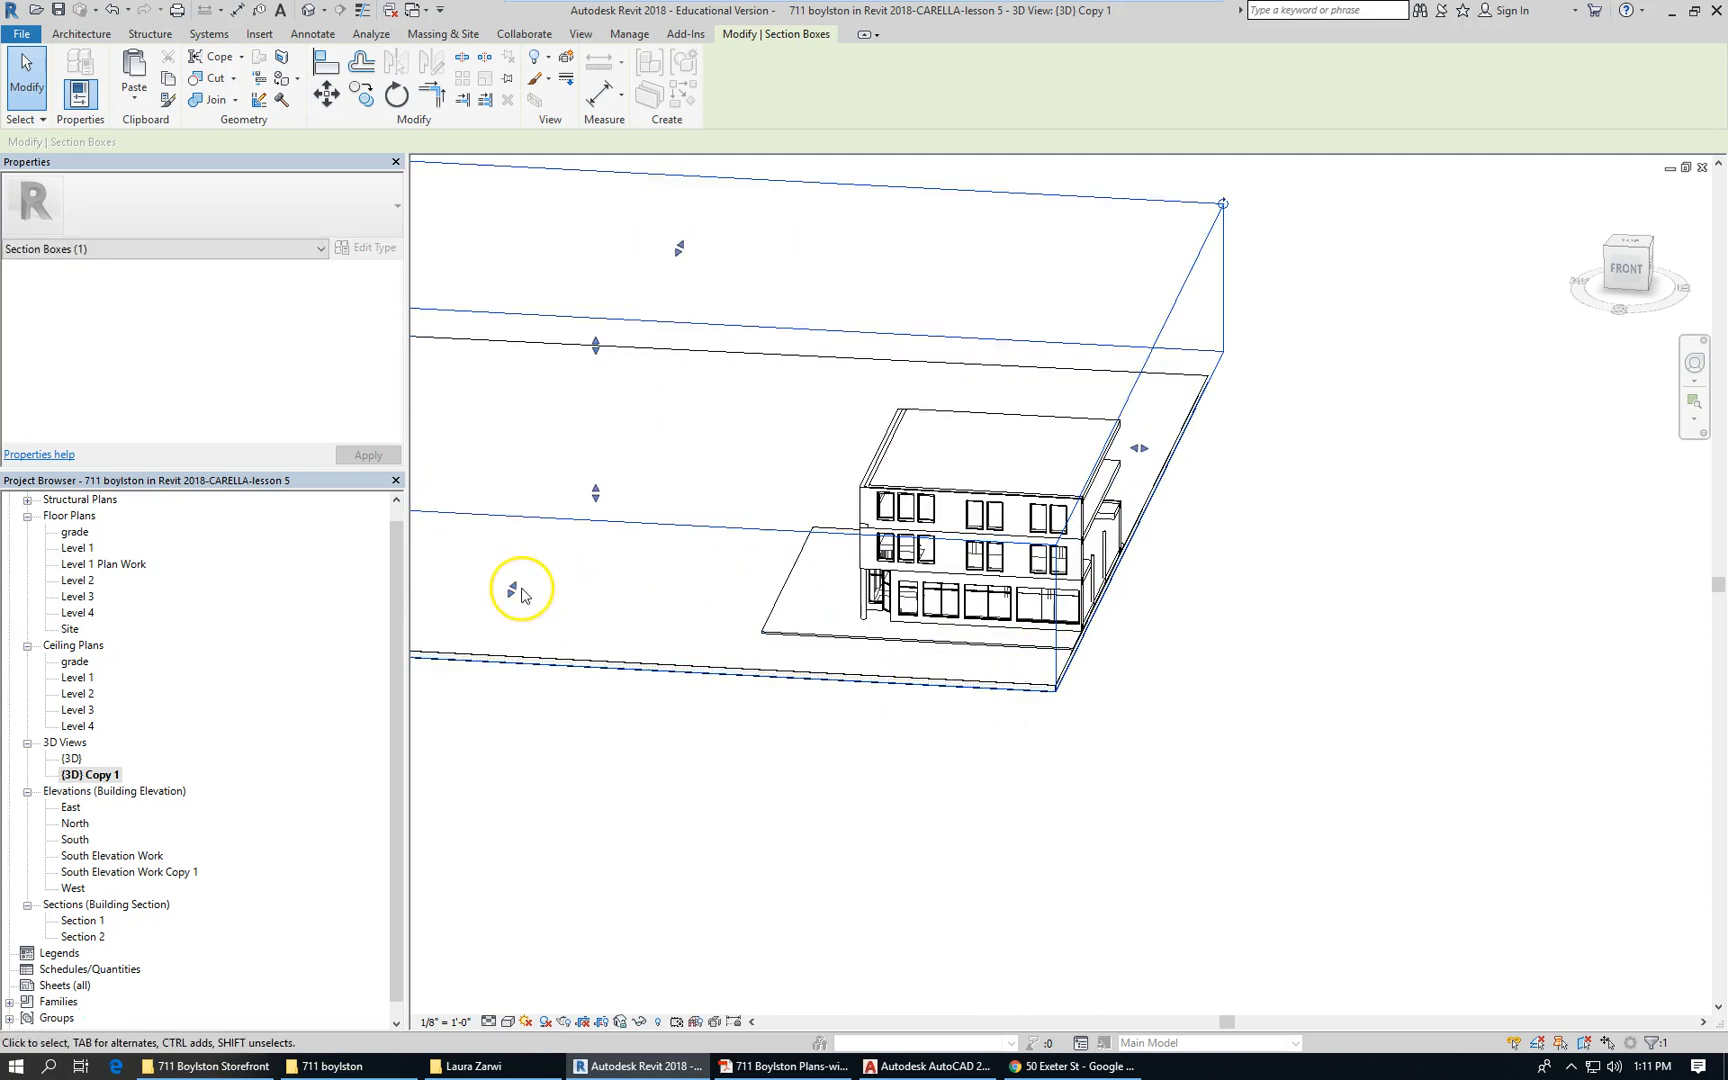
drag(515, 592, 555, 556)
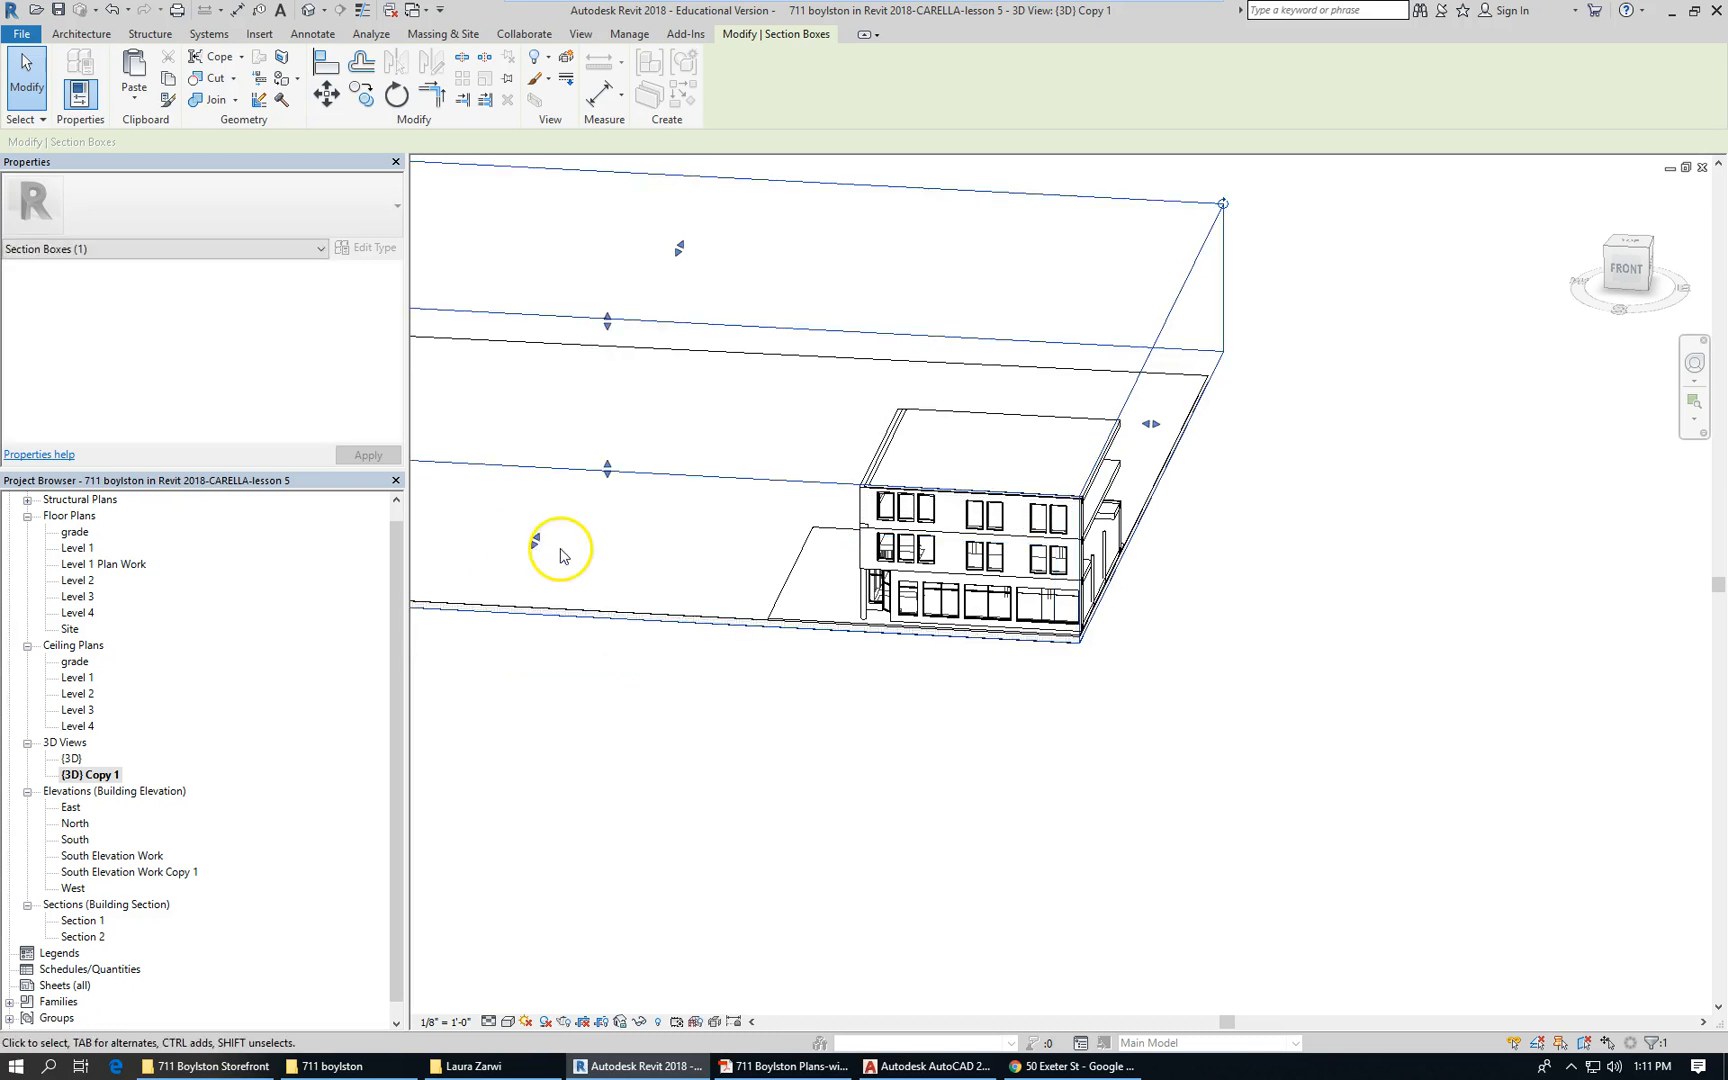
Nudge the section box upward, and lower its bottom face below the ground so the topography is included
key(Up)
key(Up)
key(Up)
key(Up)
key(Up)
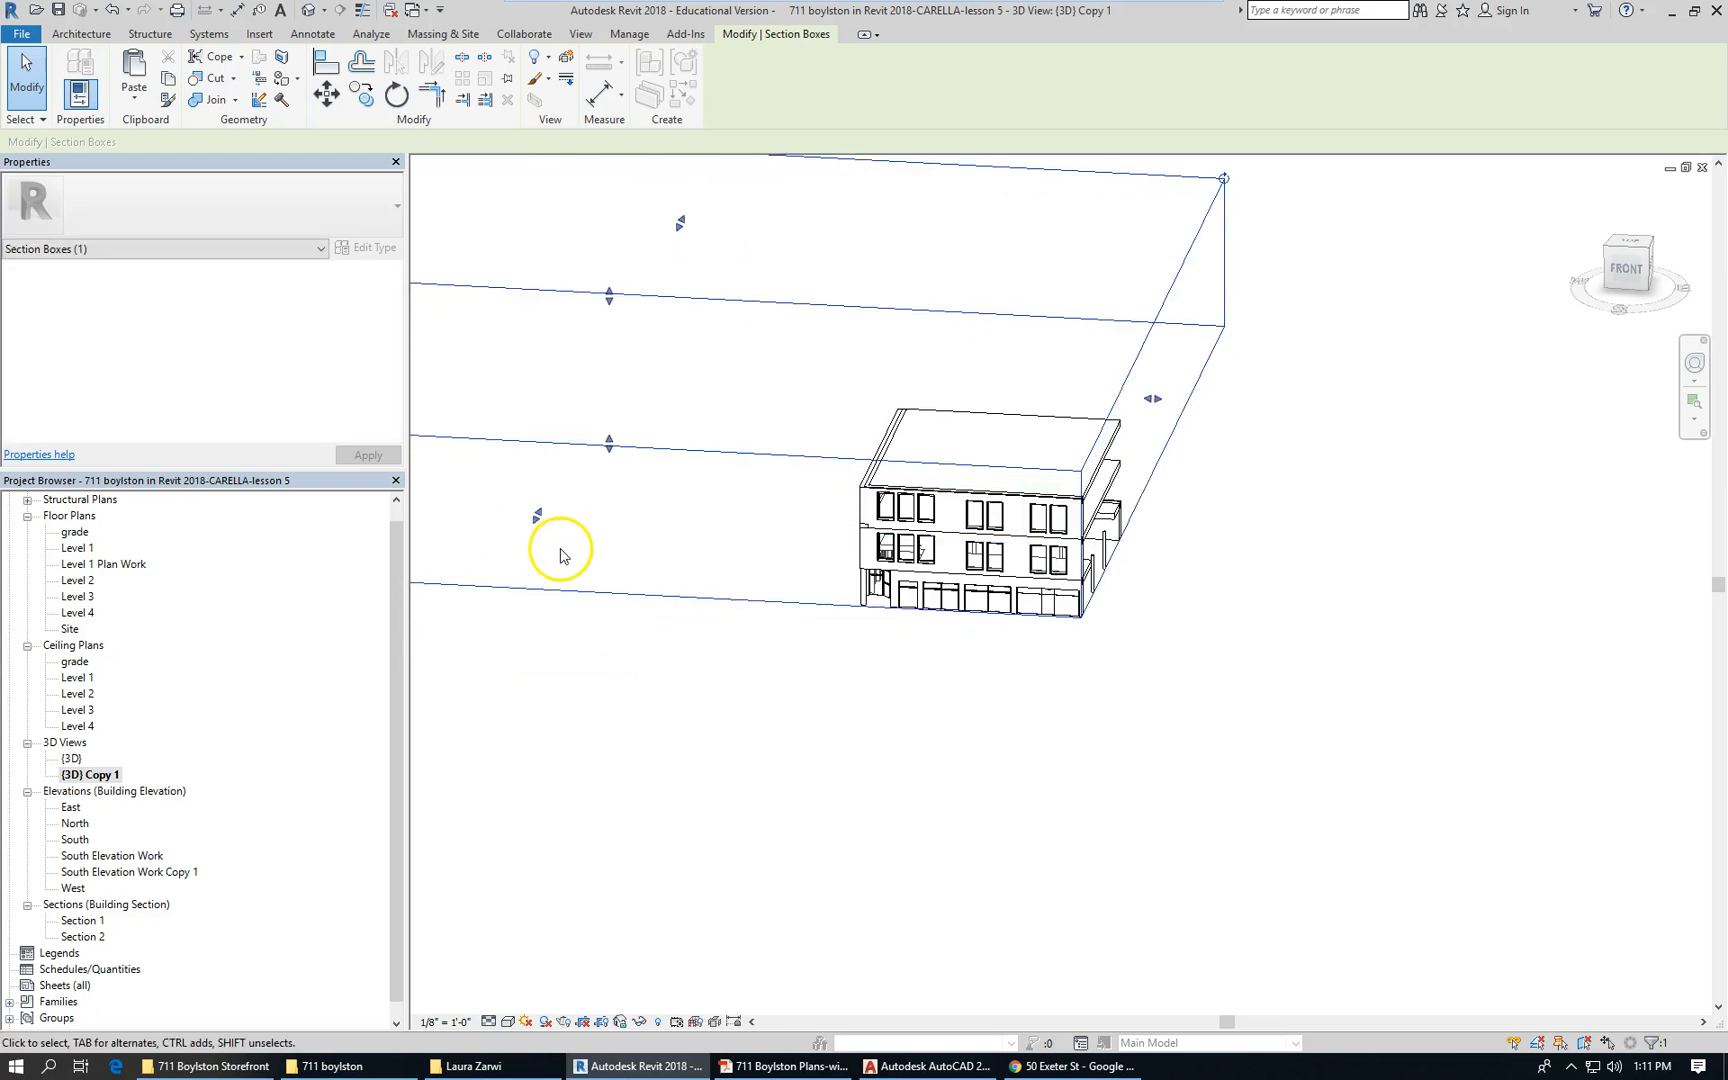
key(Up)
key(Up)
key(Up)
key(Up)
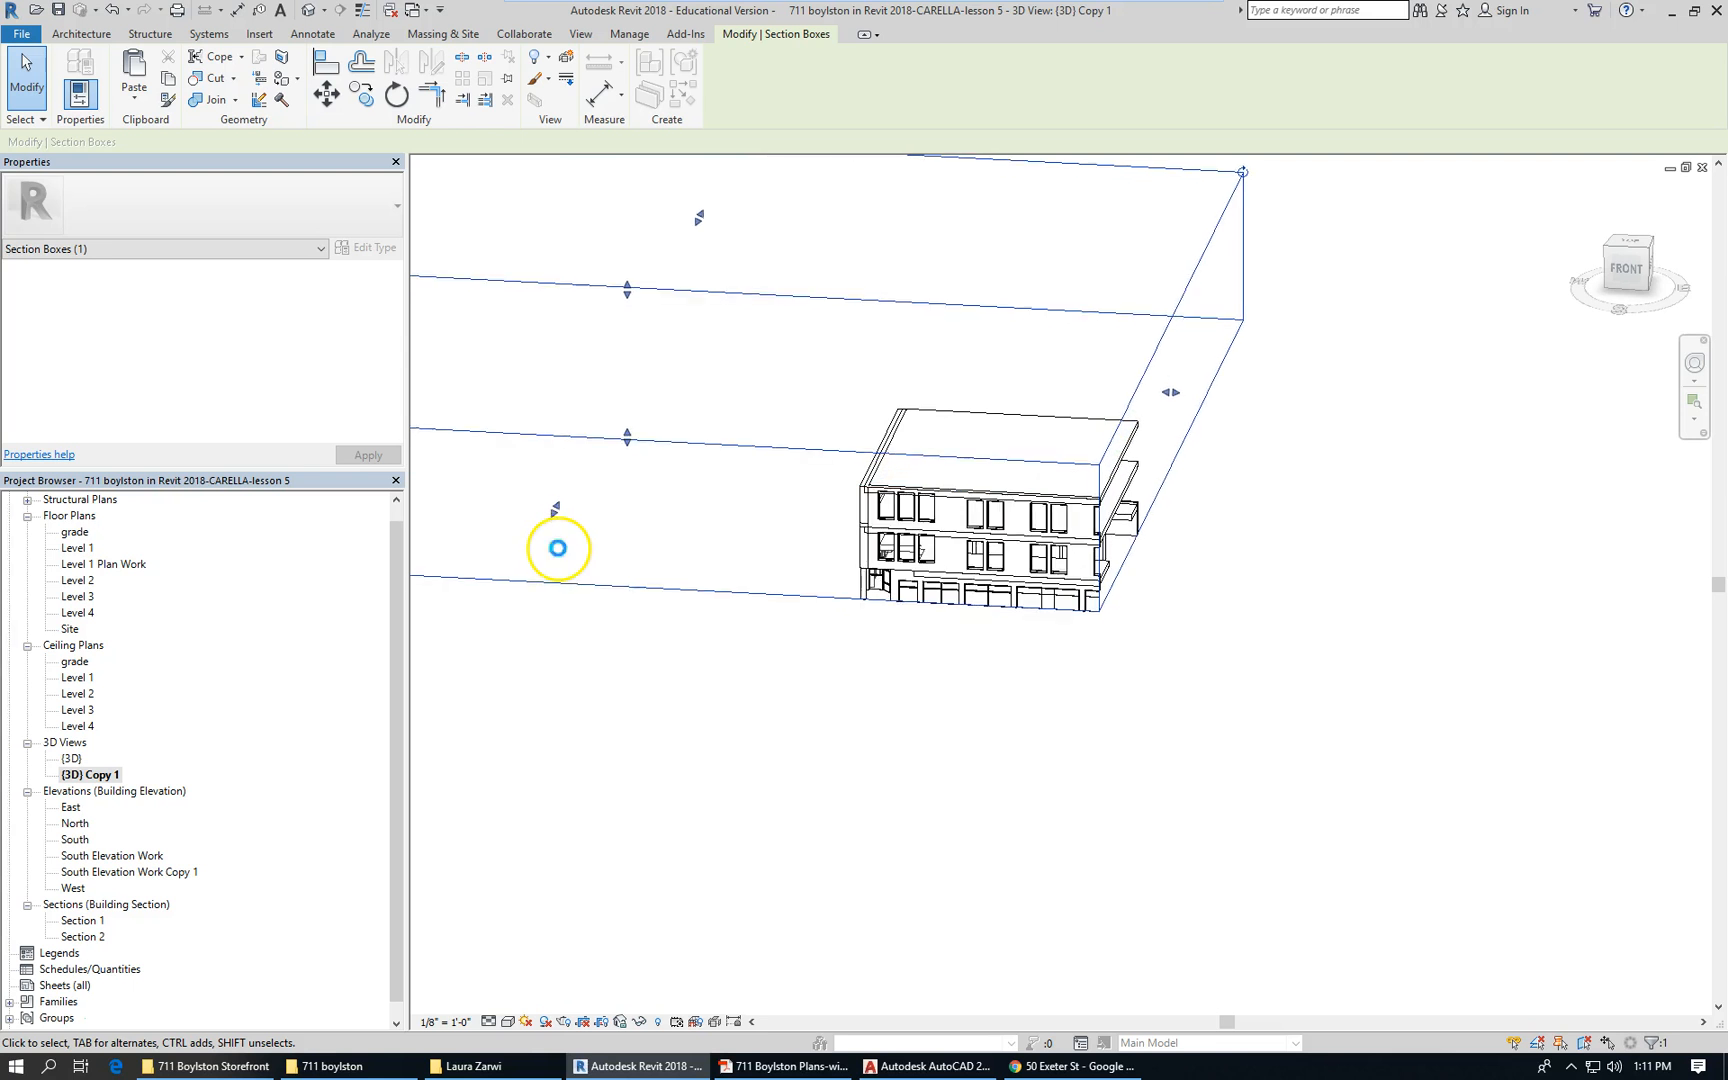
key(Up)
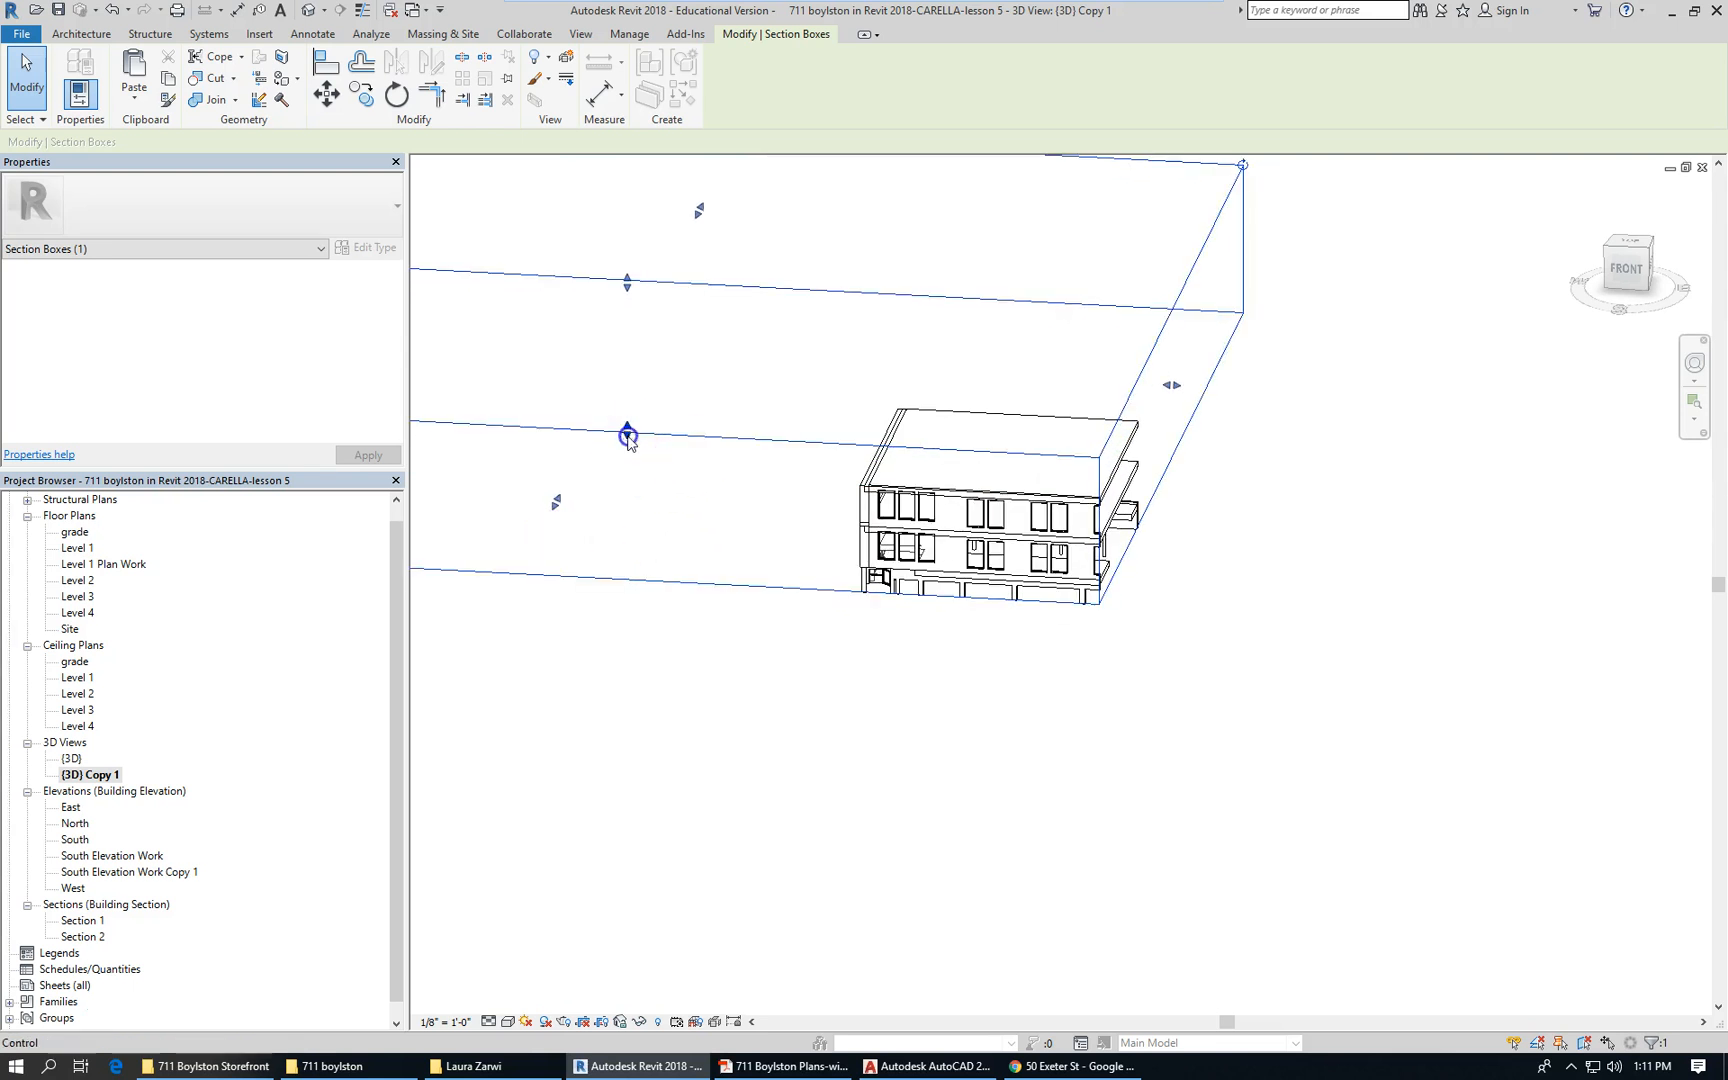
drag(628, 440, 621, 463)
click(1296, 737)
scroll(814, 625, up, 3)
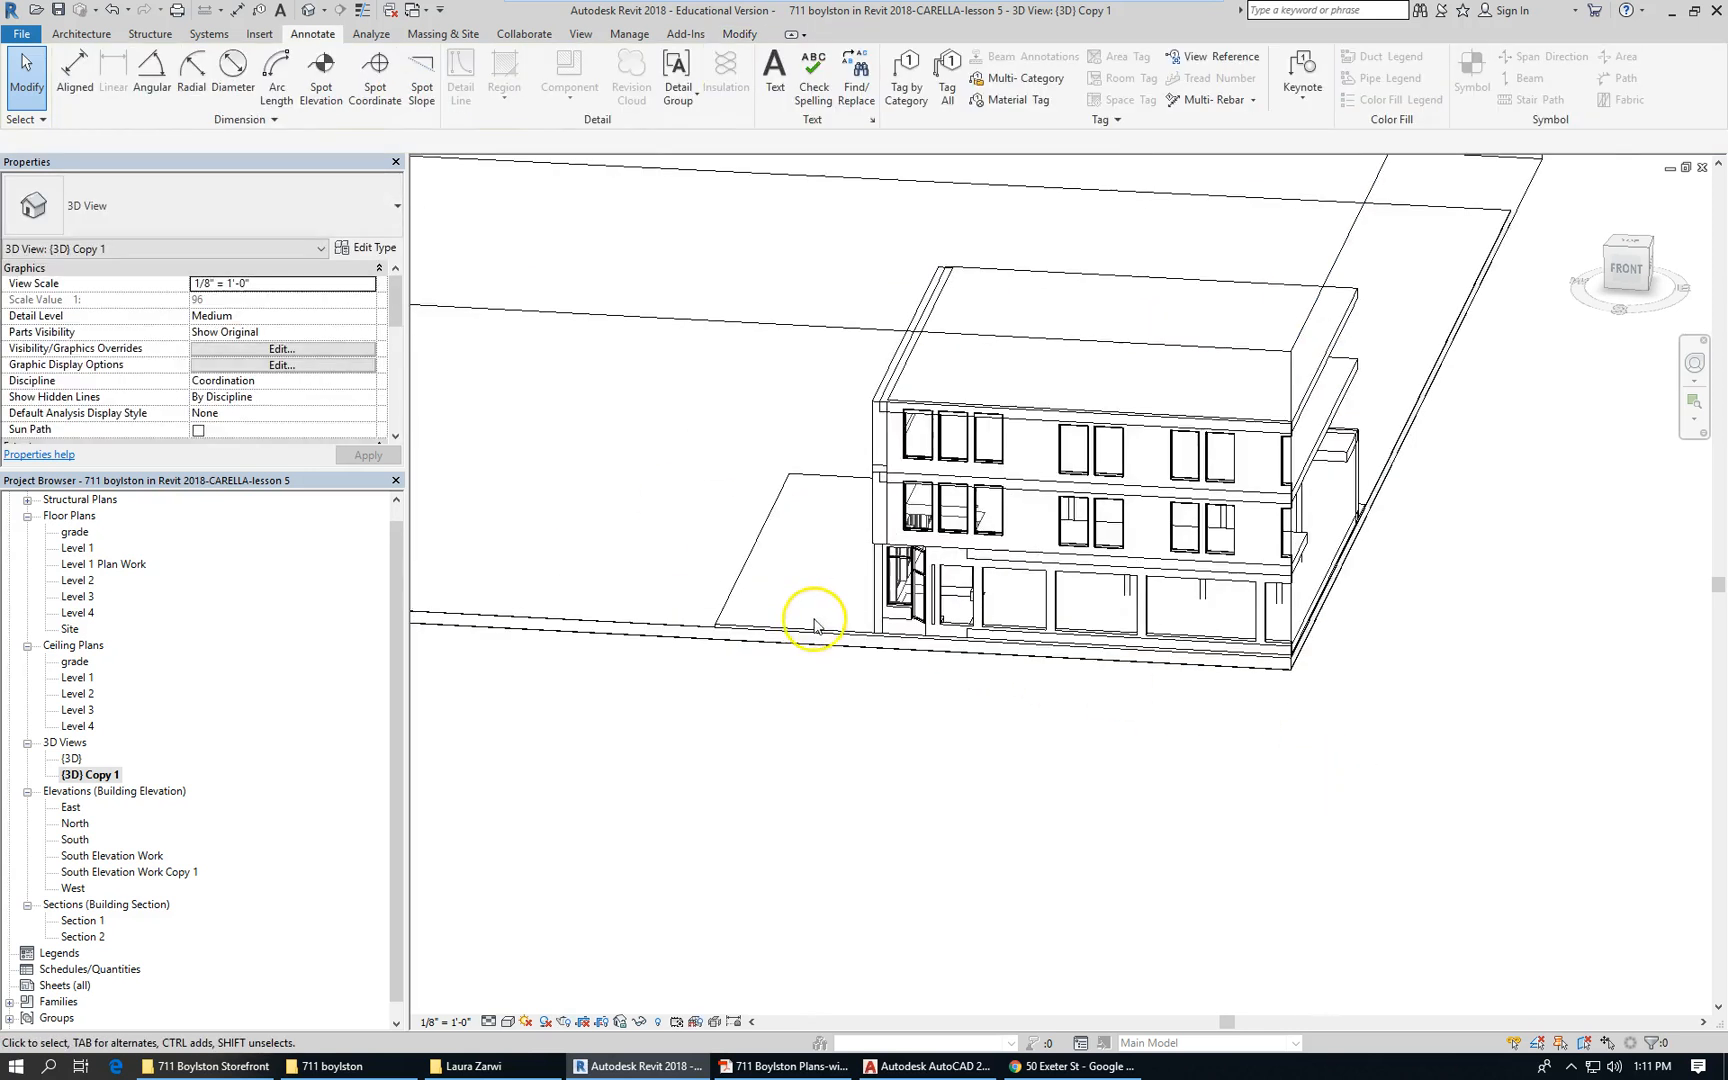
scroll(814, 625, up, 3)
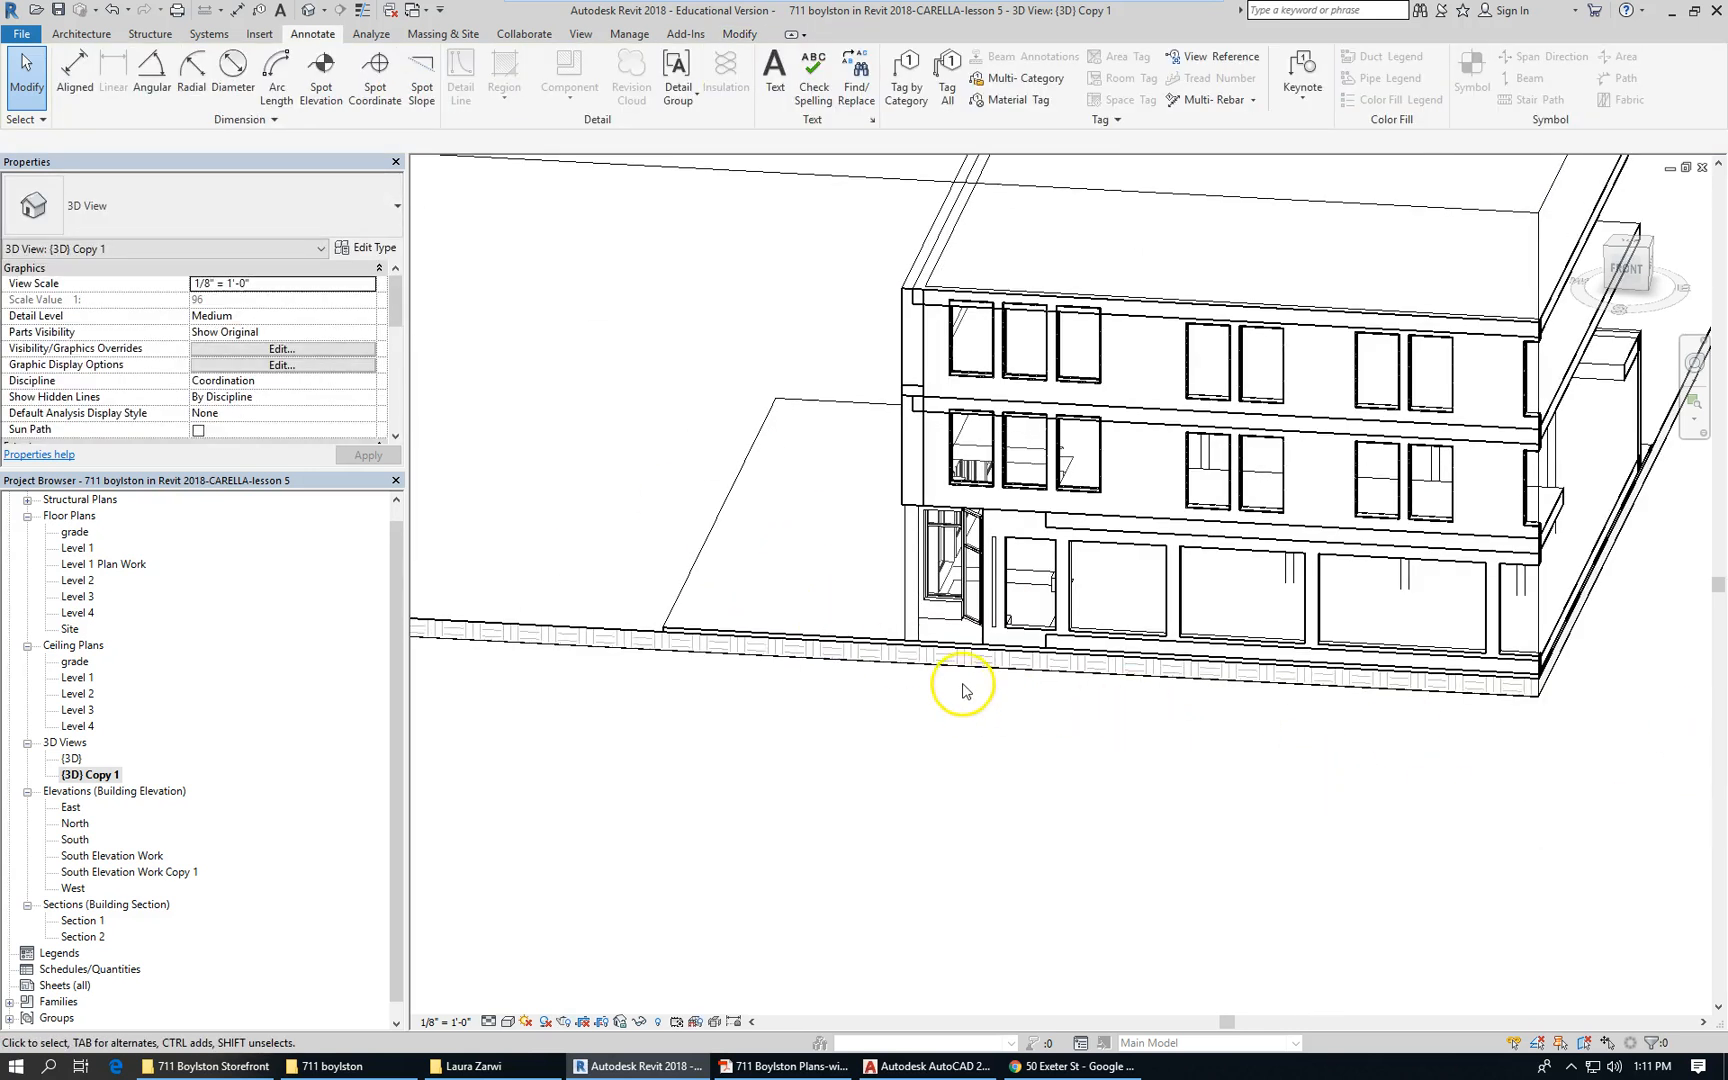
scroll(1315, 733, down, 3)
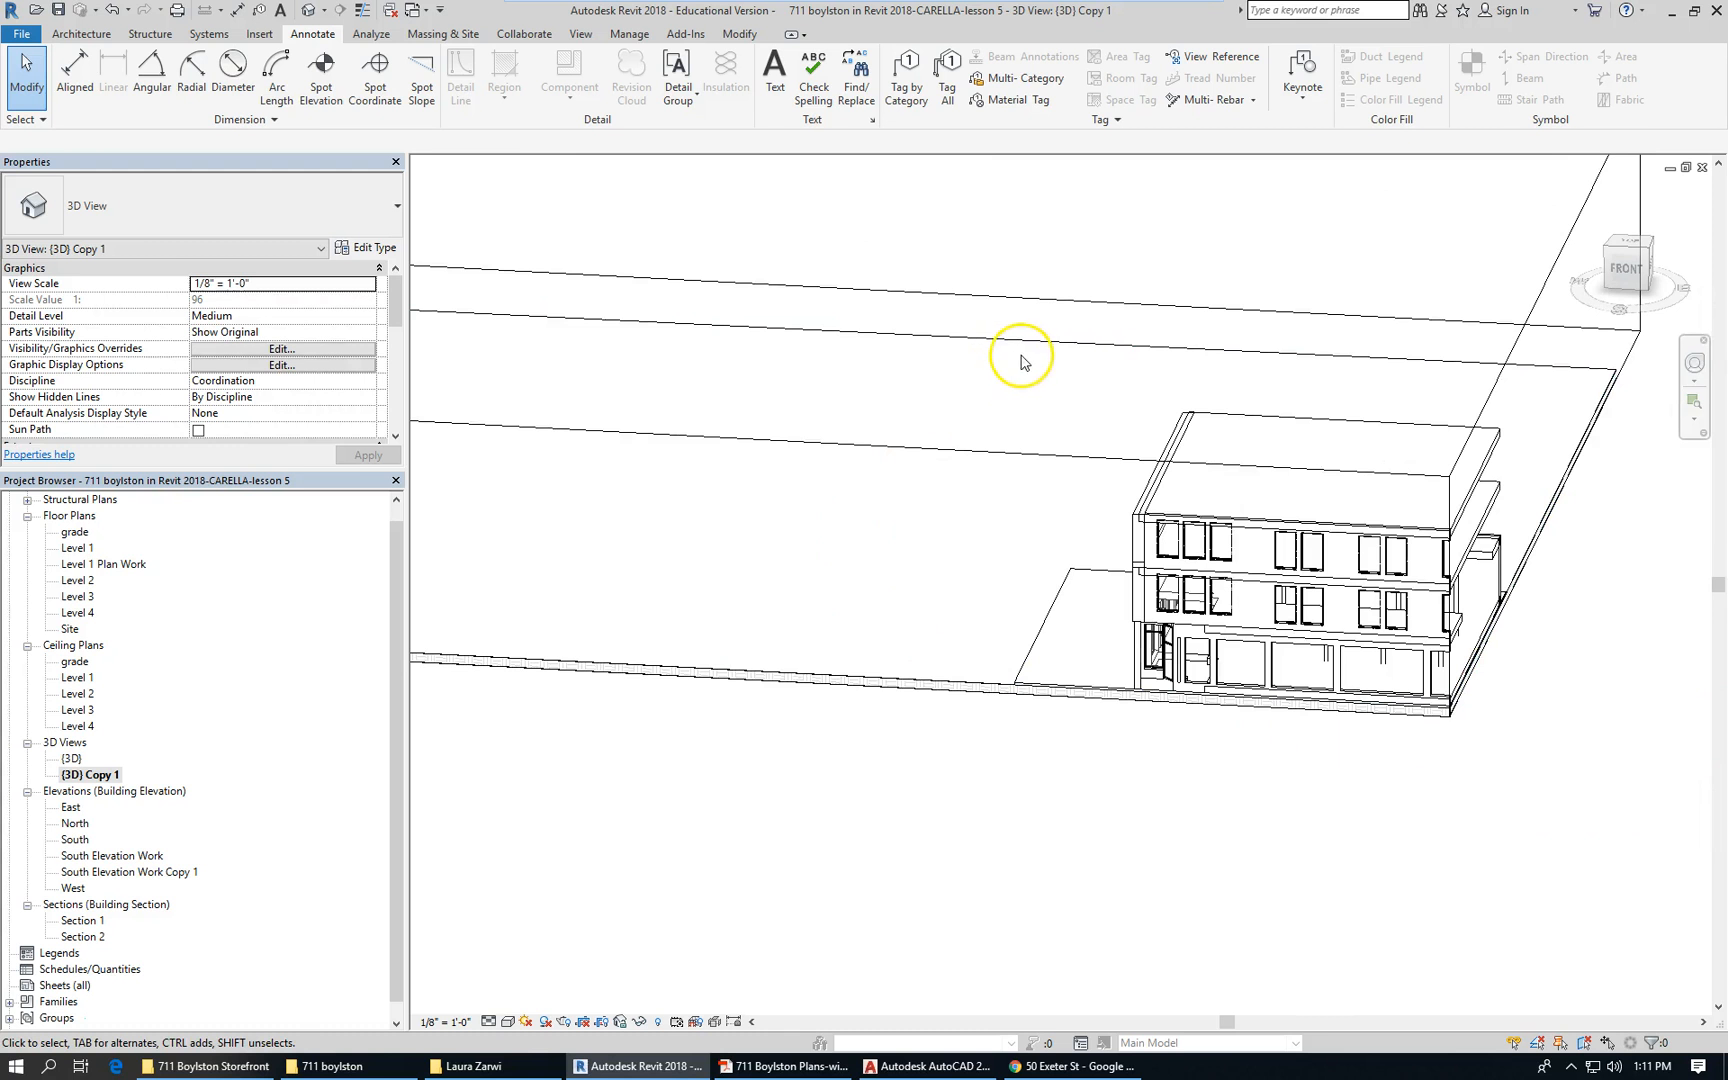
Pull the section box's front face slightly inward so it cuts behind the front facade and exposes the interior floors
click(1304, 544)
scroll(1304, 560, down, 2)
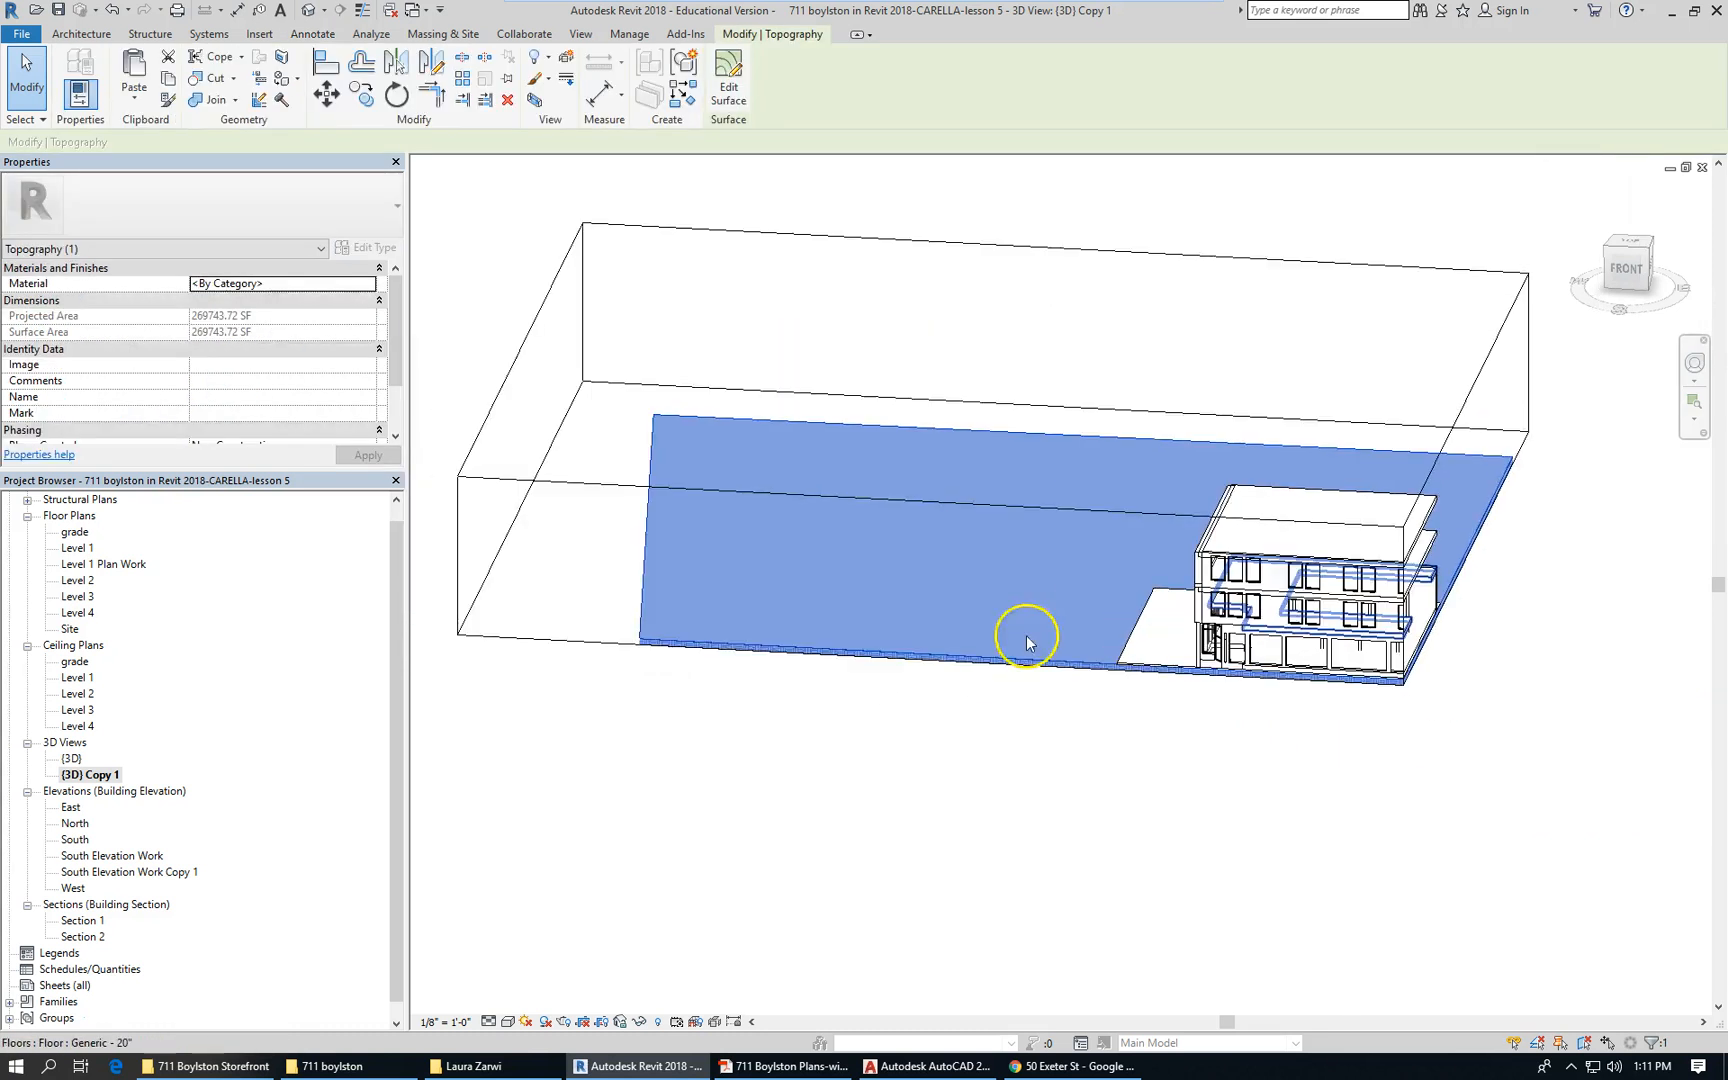
click(752, 638)
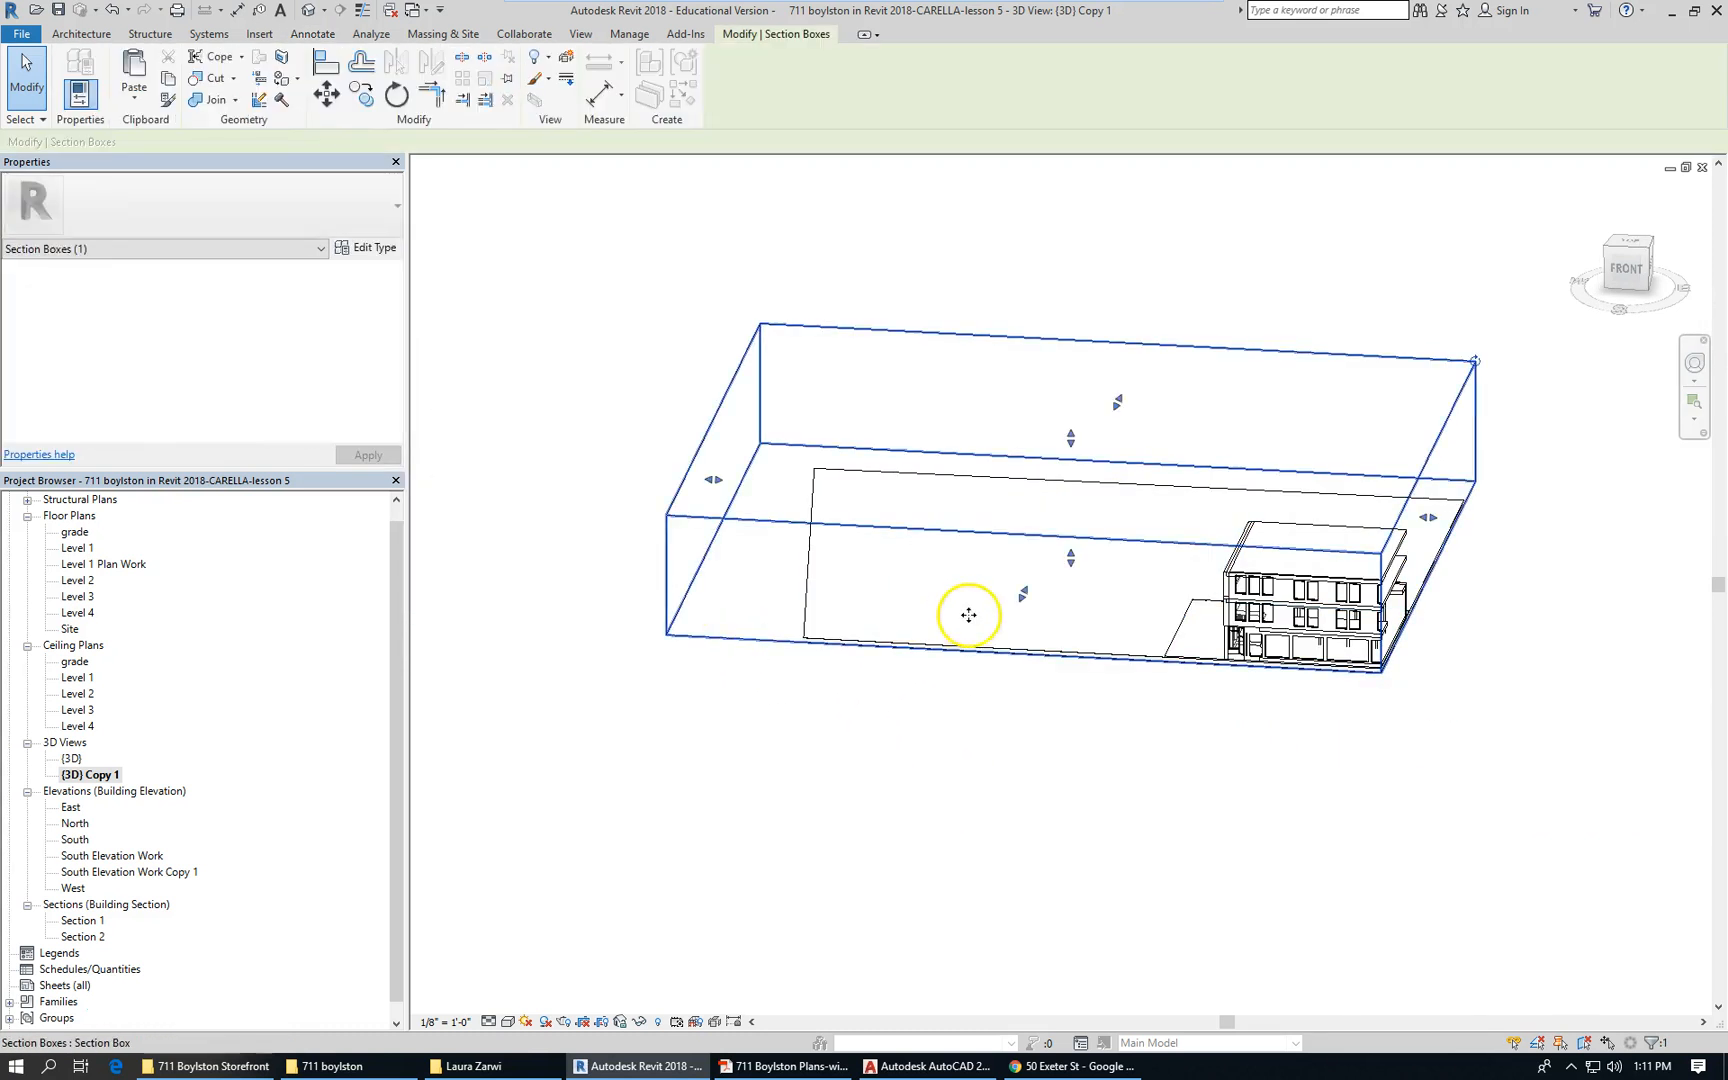
click(1025, 596)
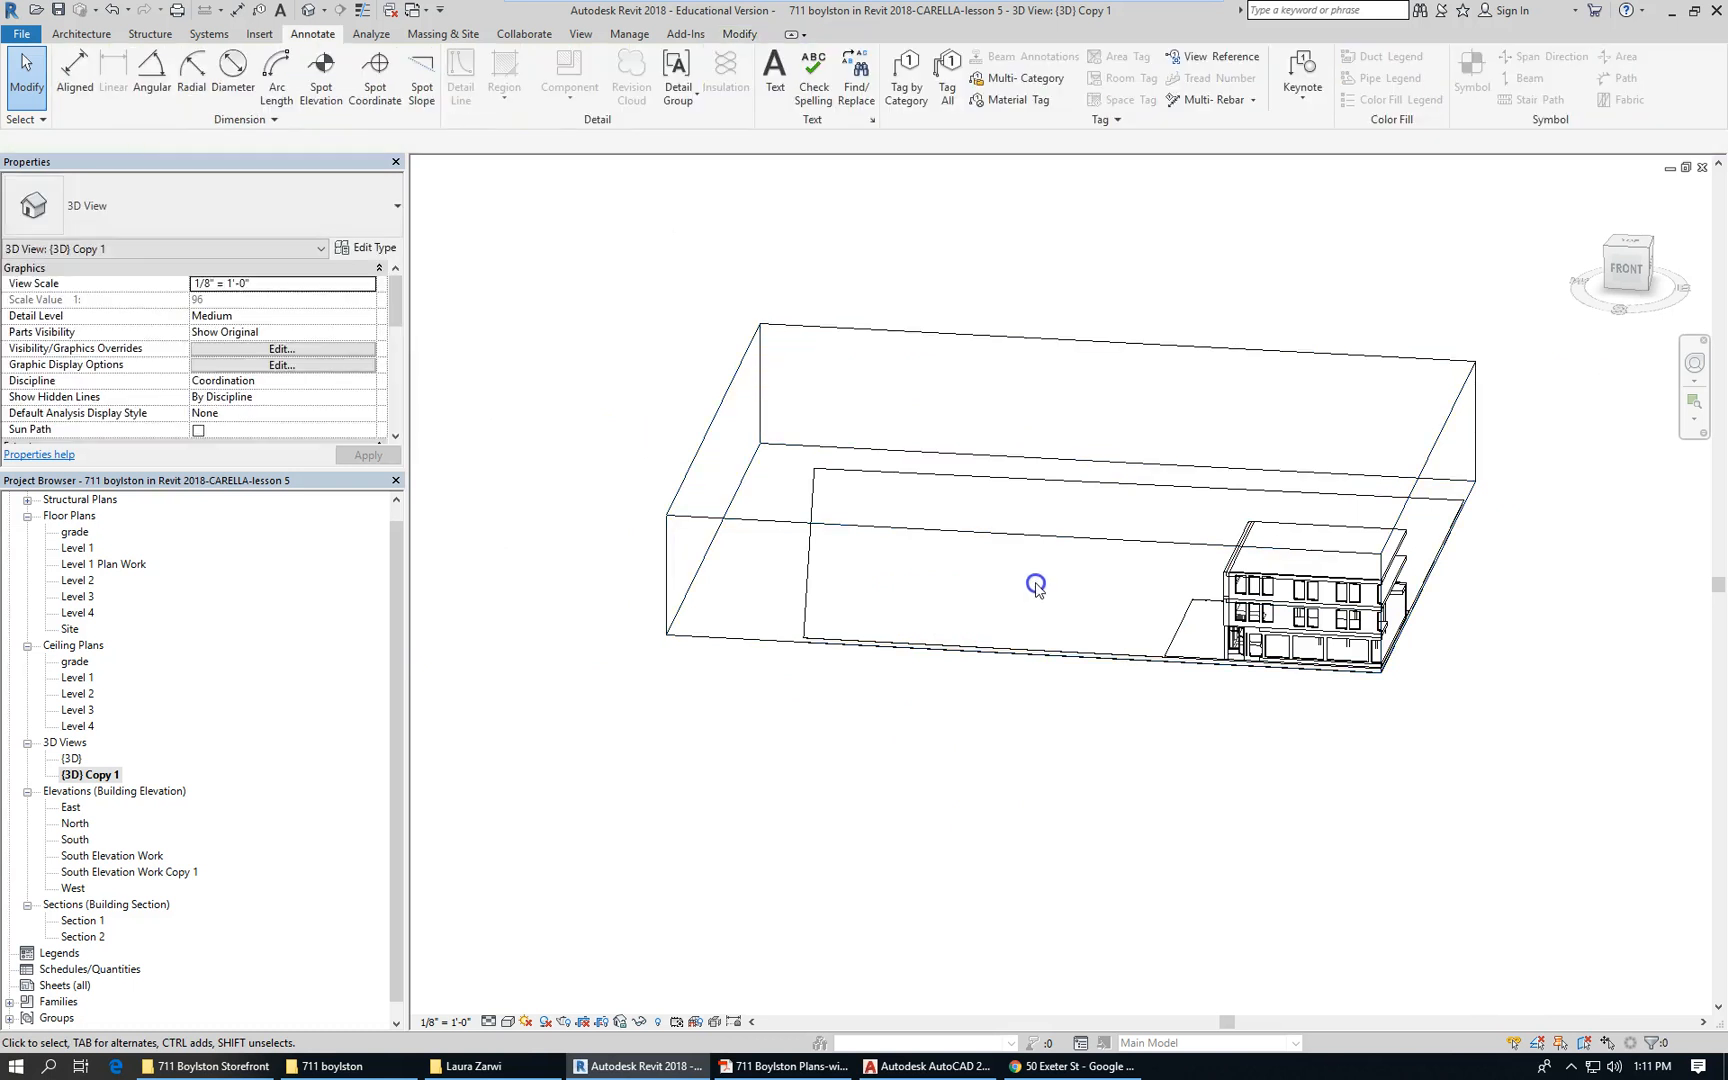
click(995, 534)
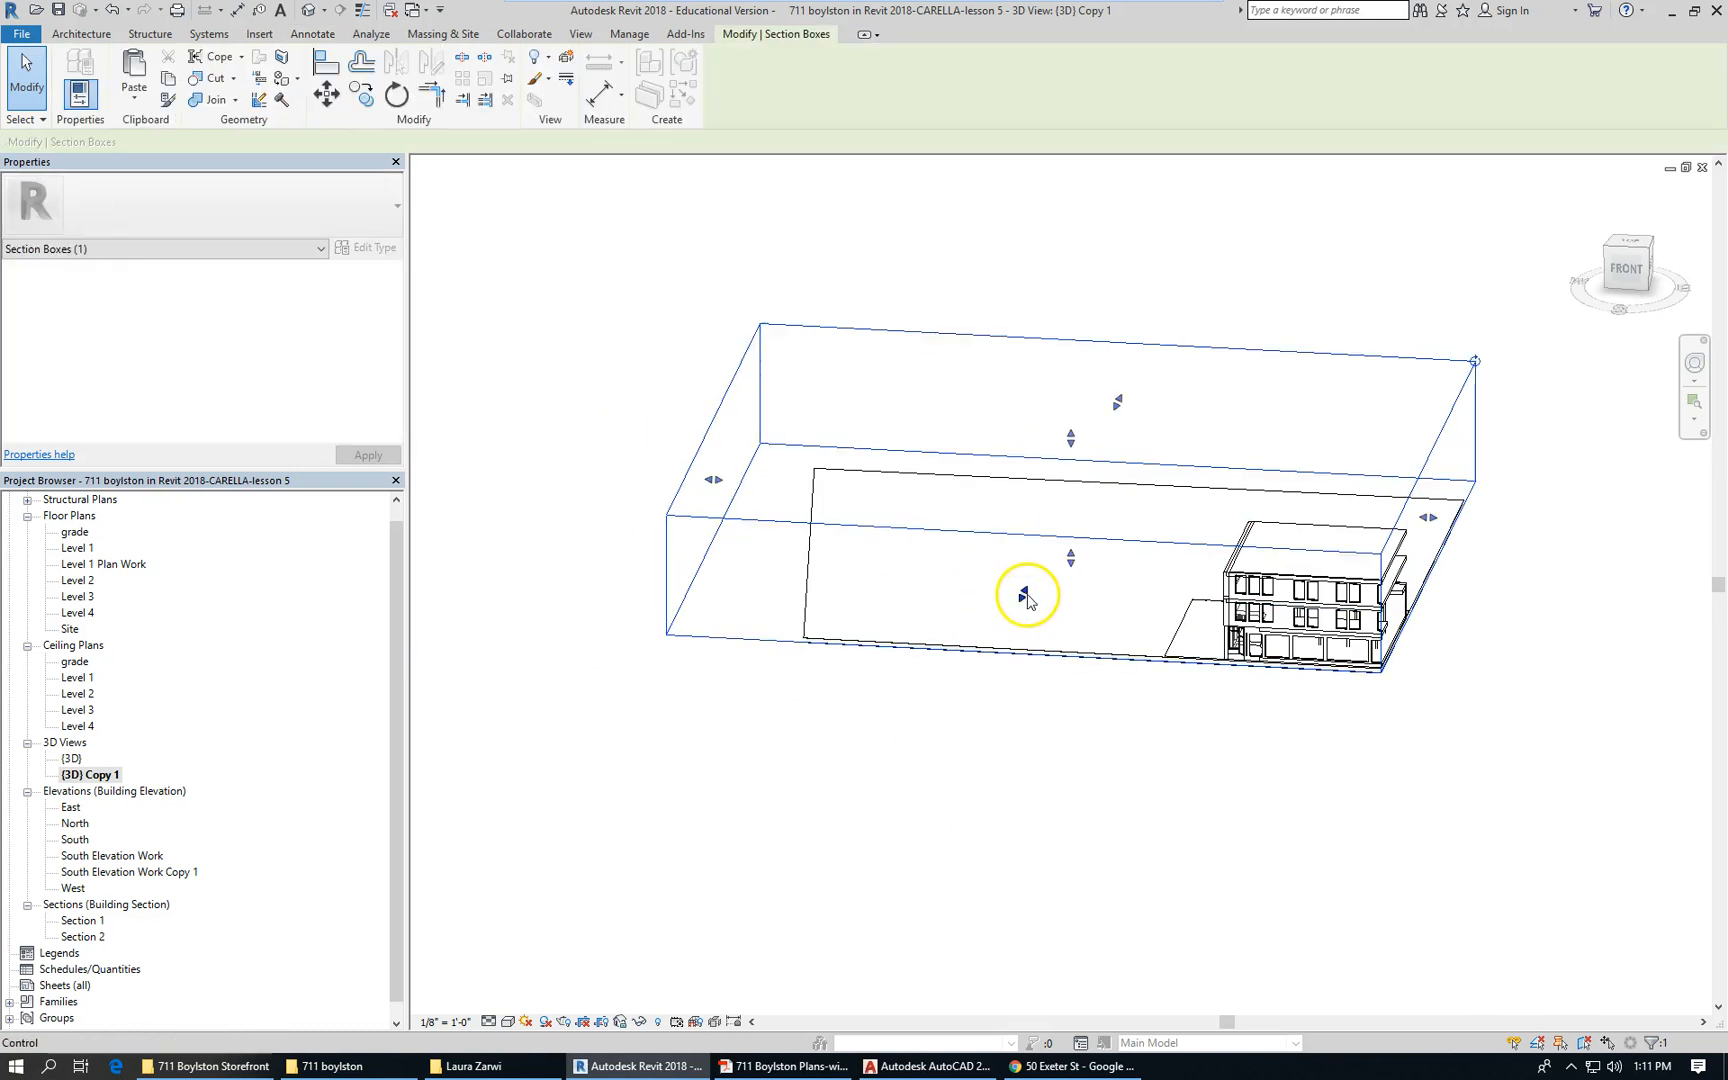
drag(1025, 596, 1030, 584)
Examine the cut wall, ground and floor slabs near the building corner, and select the Level 1 Generic - 18" floor
scroll(1207, 690, up, 6)
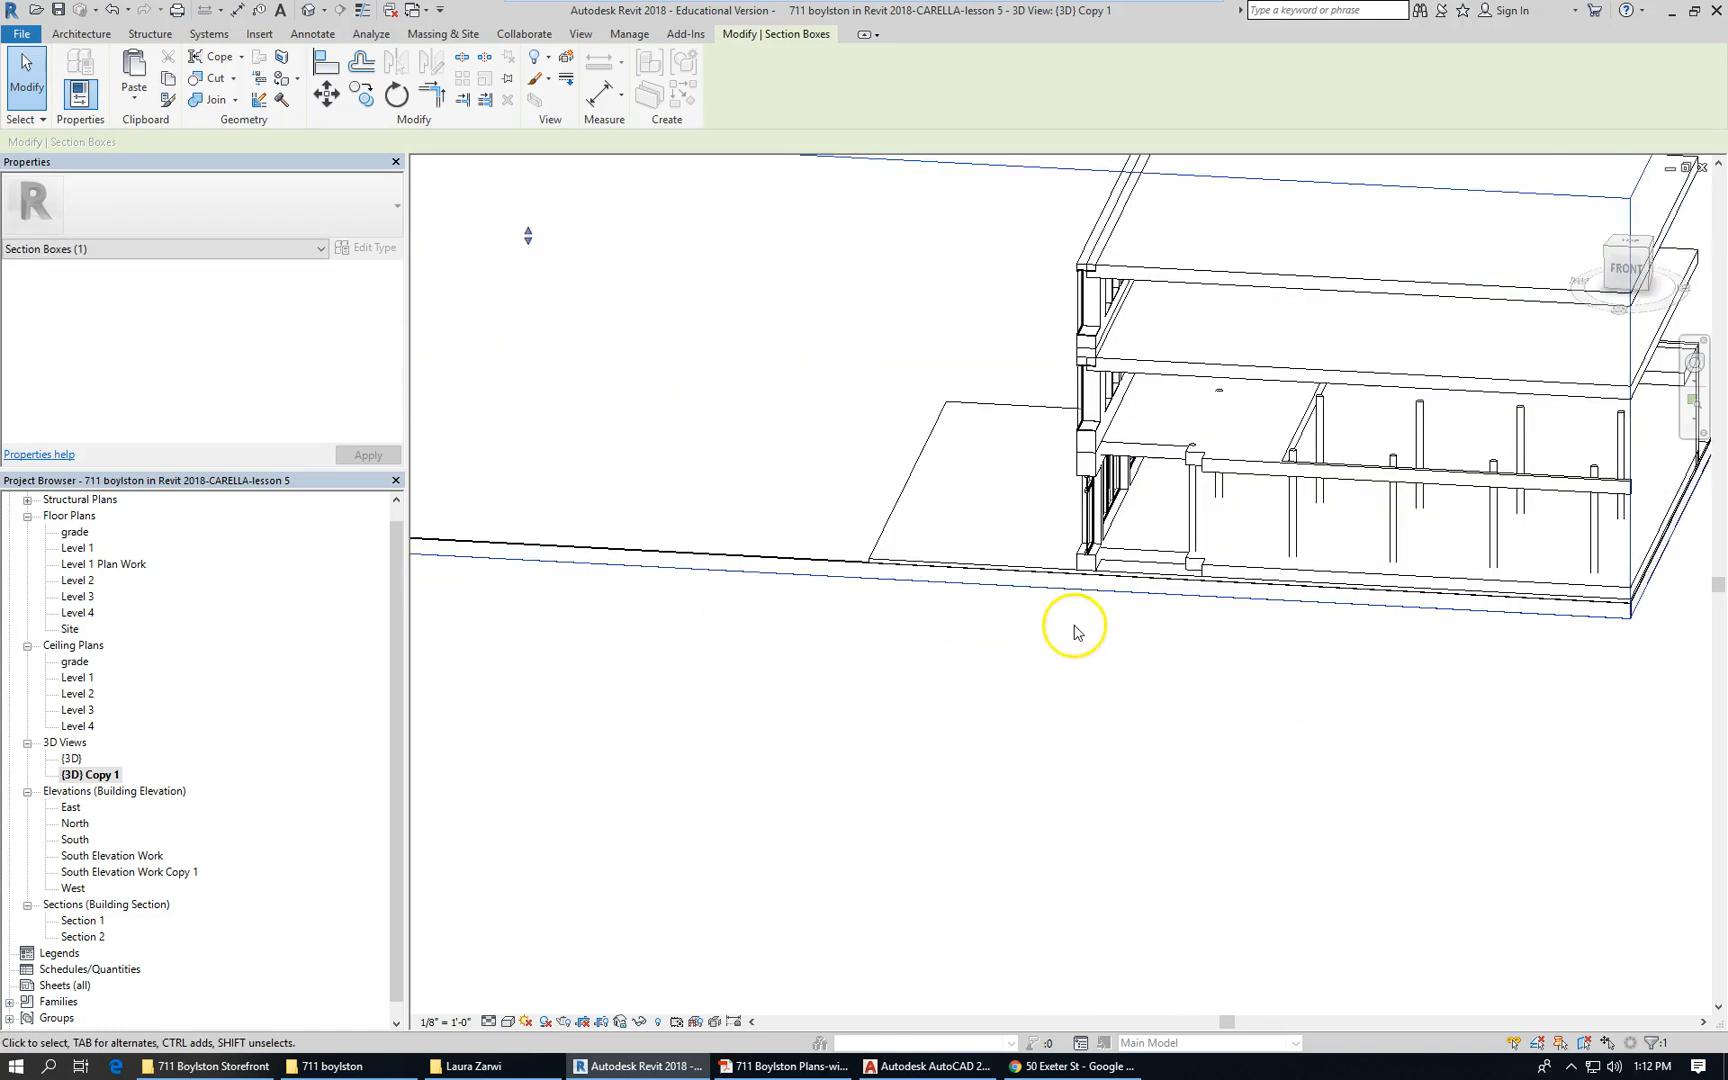
shift+middle_drag(598, 459, 1011, 596)
scroll(1664, 380, up, 2)
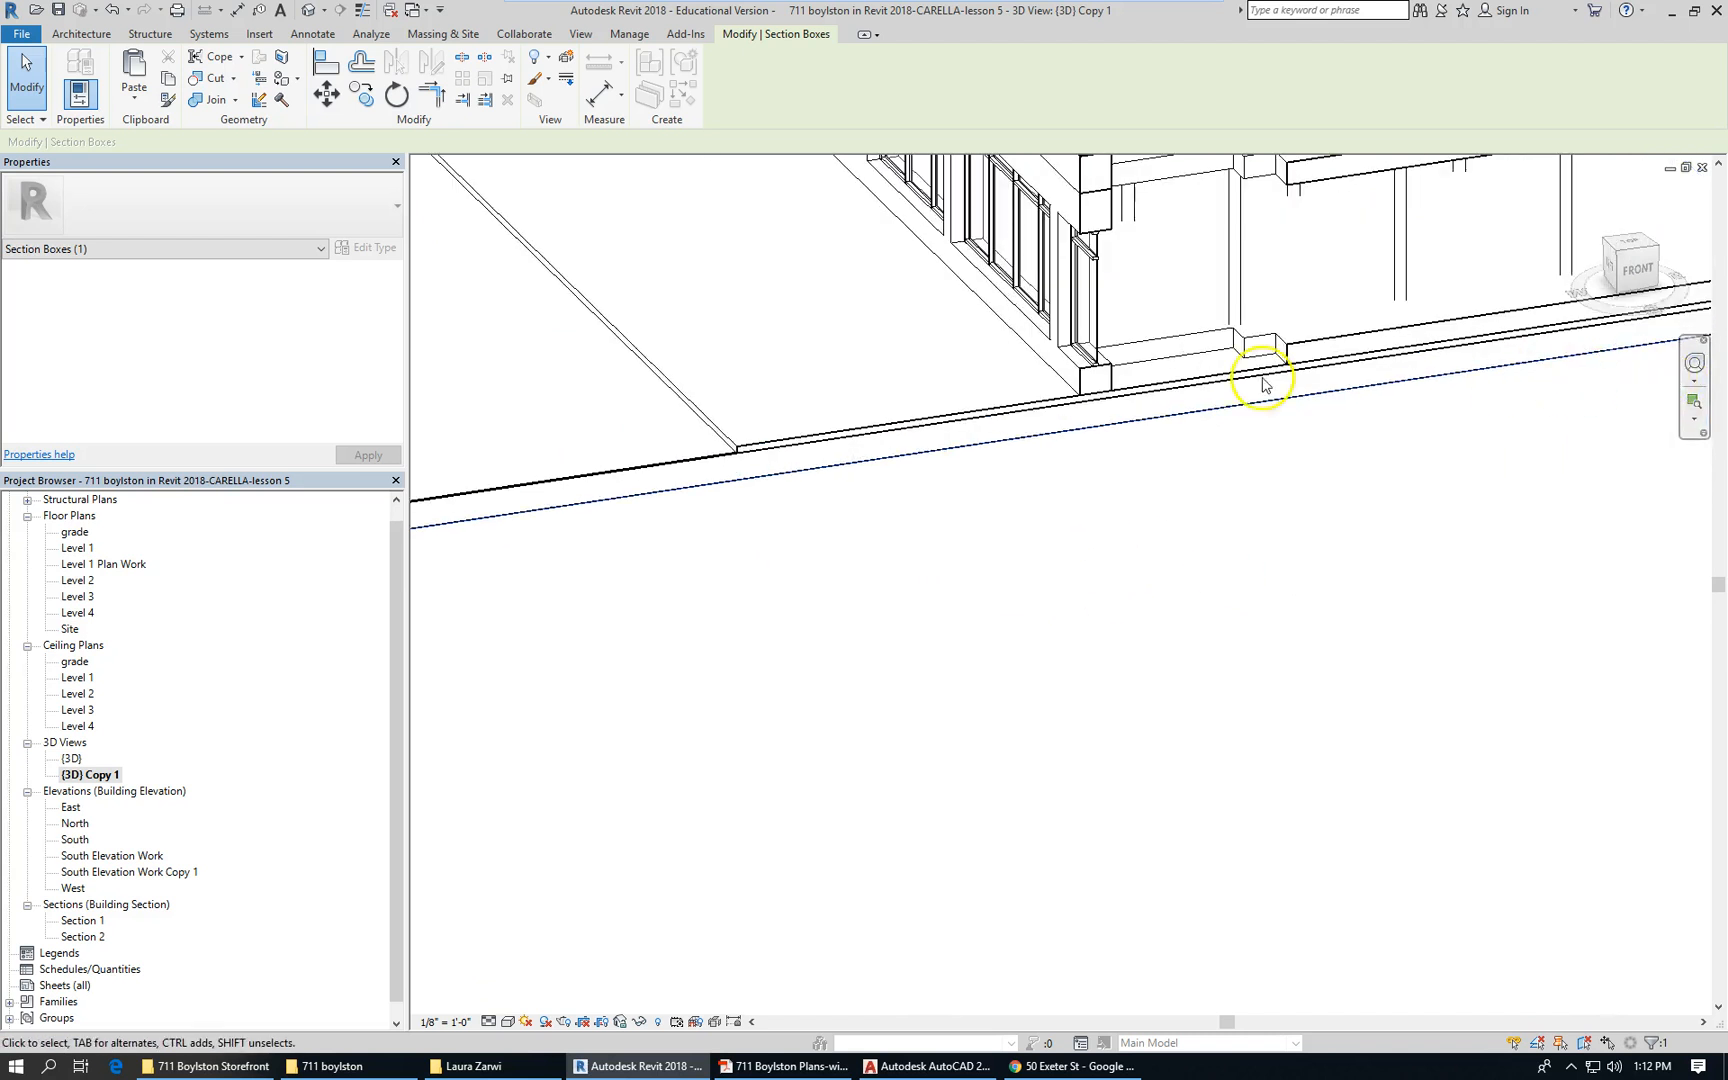
scroll(600, 440, down, 1)
scroll(390, 620, down, 1)
scroll(971, 383, up, 3)
scroll(1219, 338, up, 3)
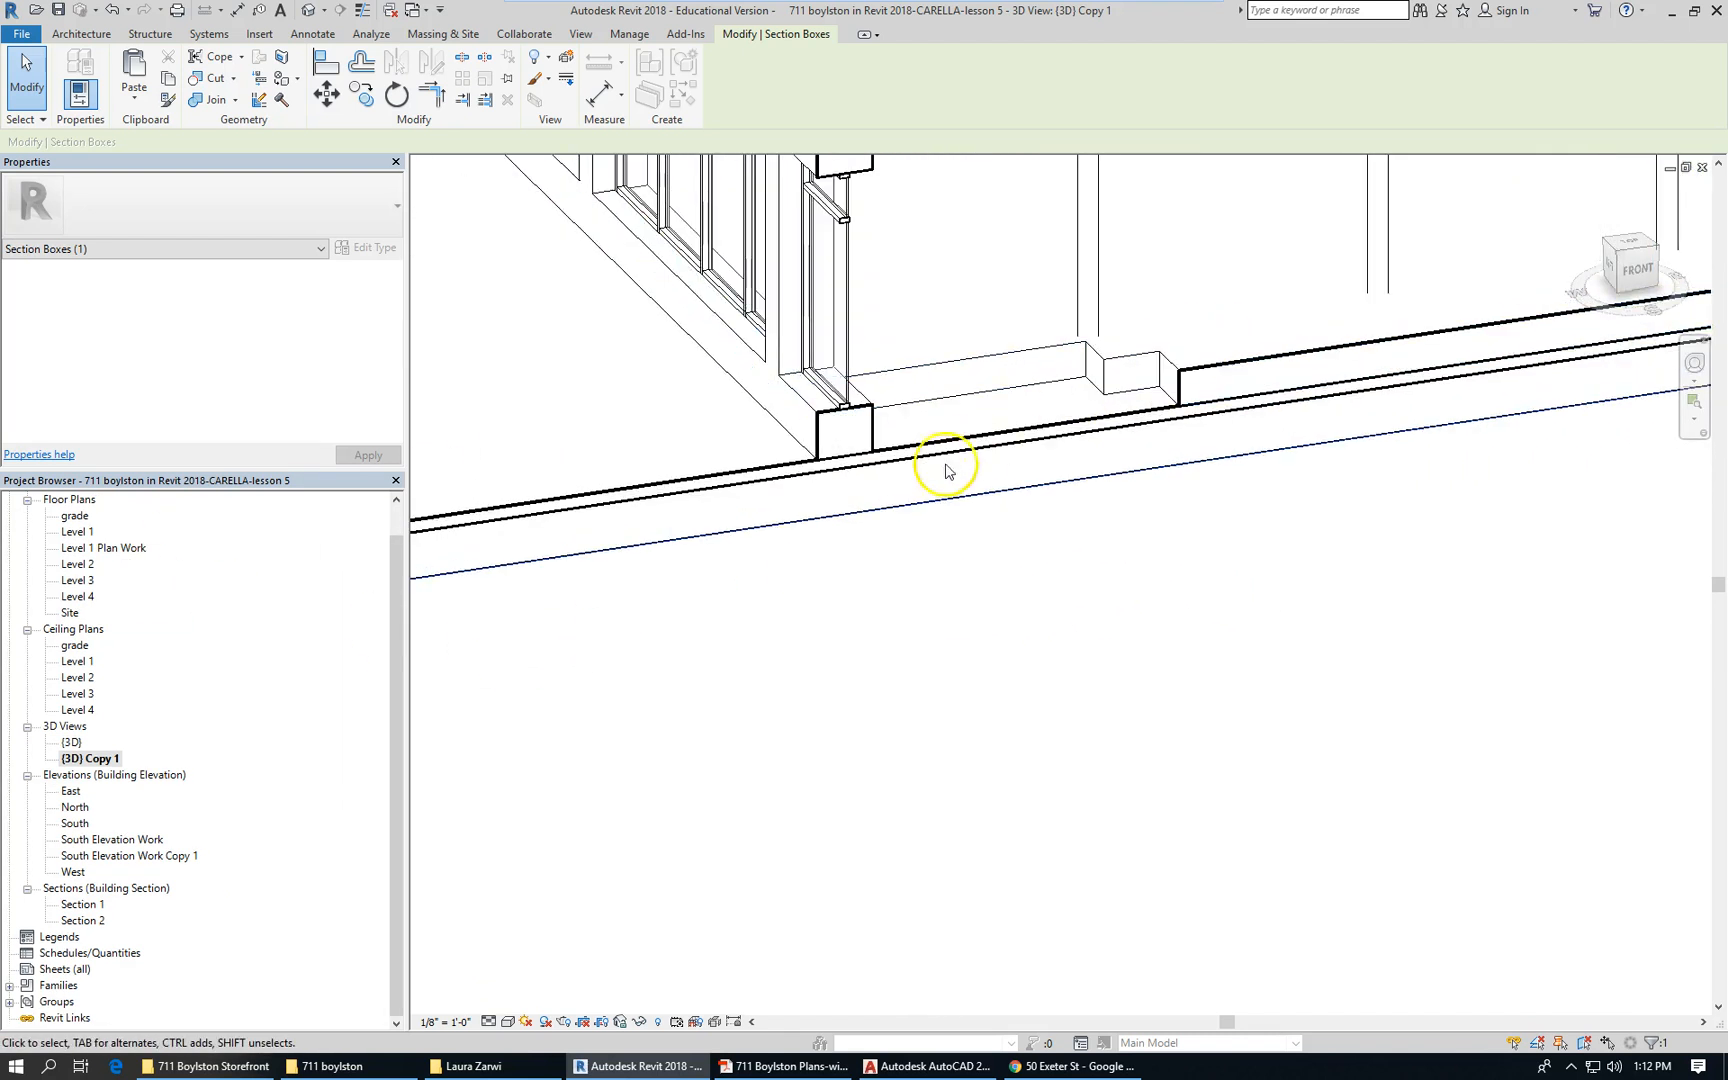
scroll(698, 650, down, 4)
scroll(883, 555, up, 1)
scroll(856, 494, up, 2)
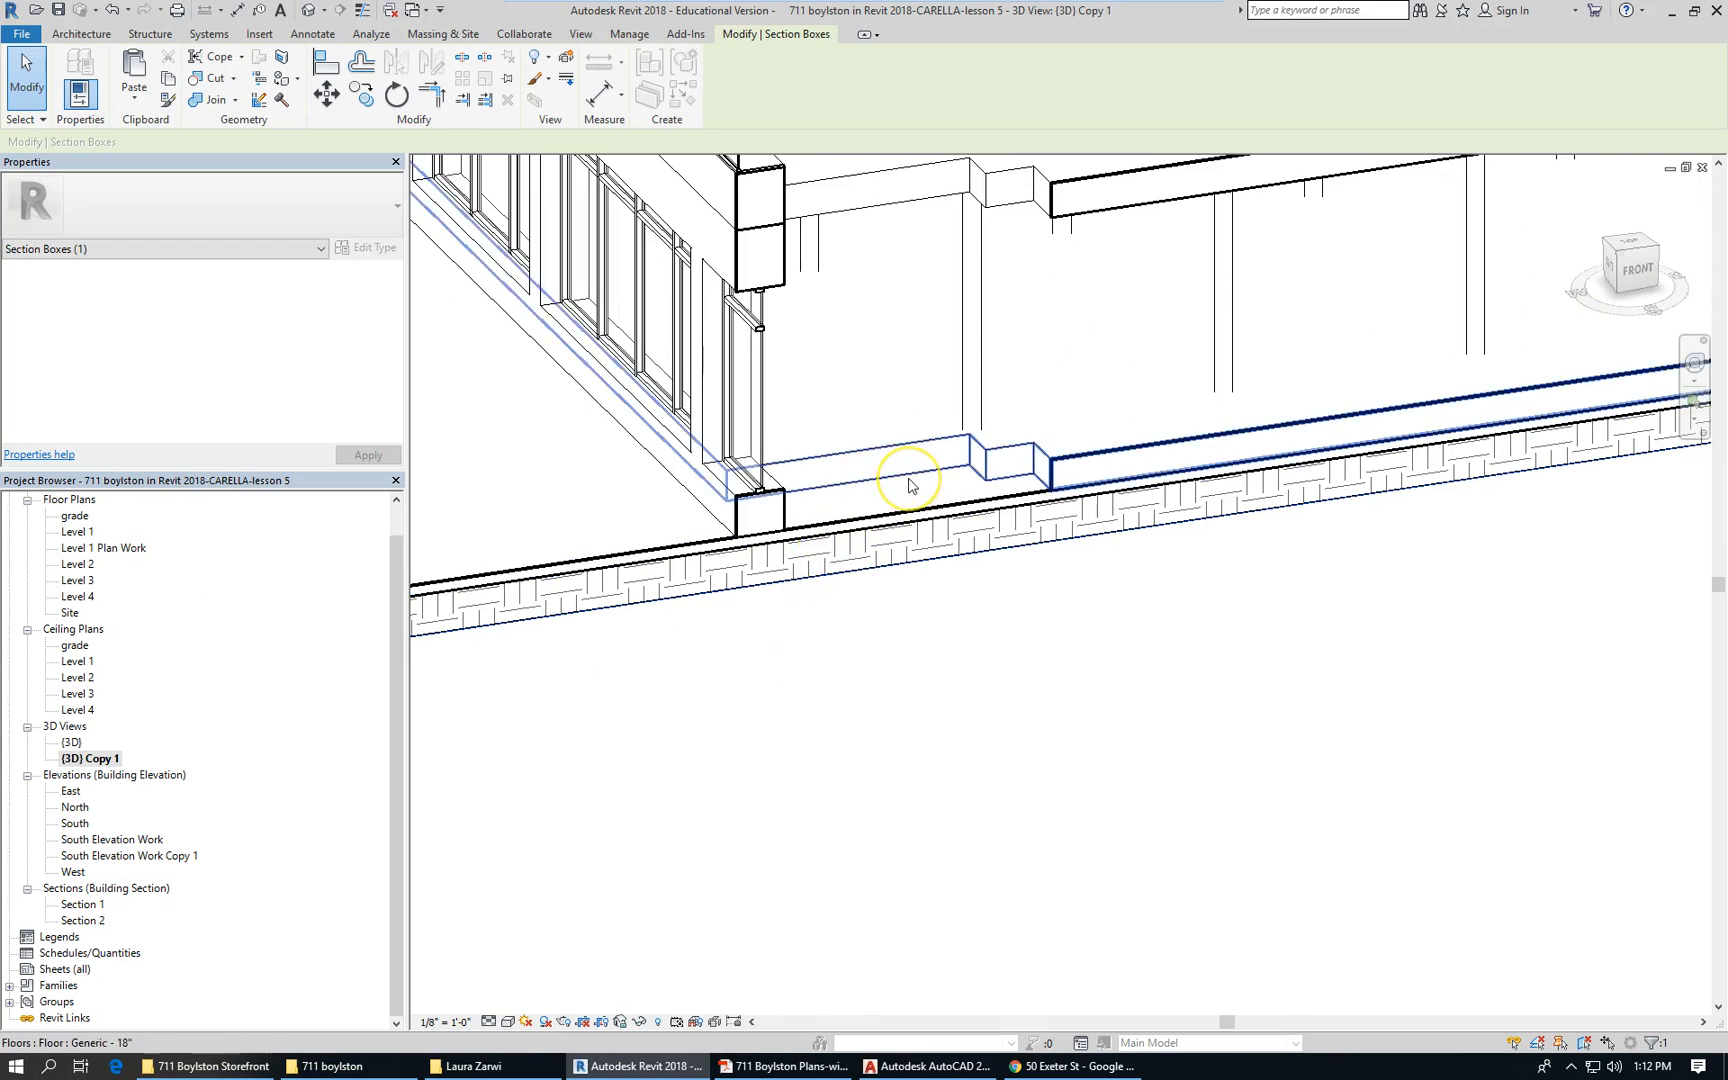
scroll(1012, 603, down, 2)
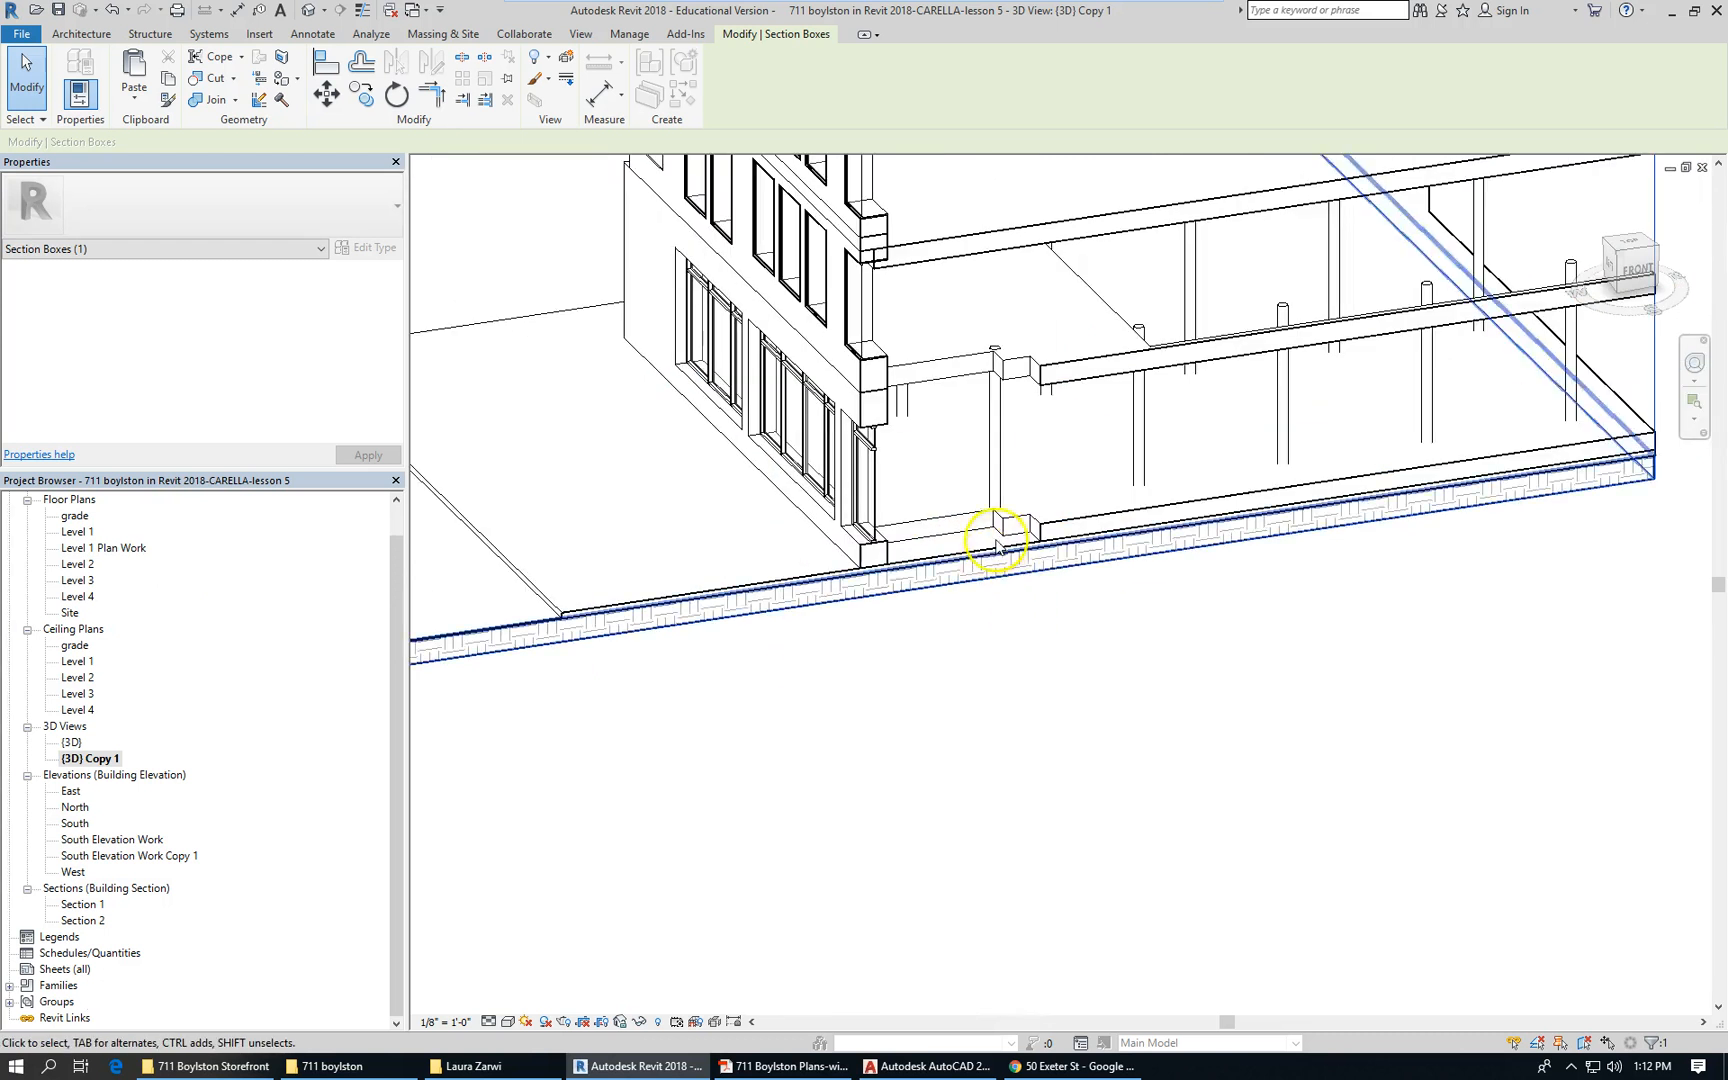
click(1095, 515)
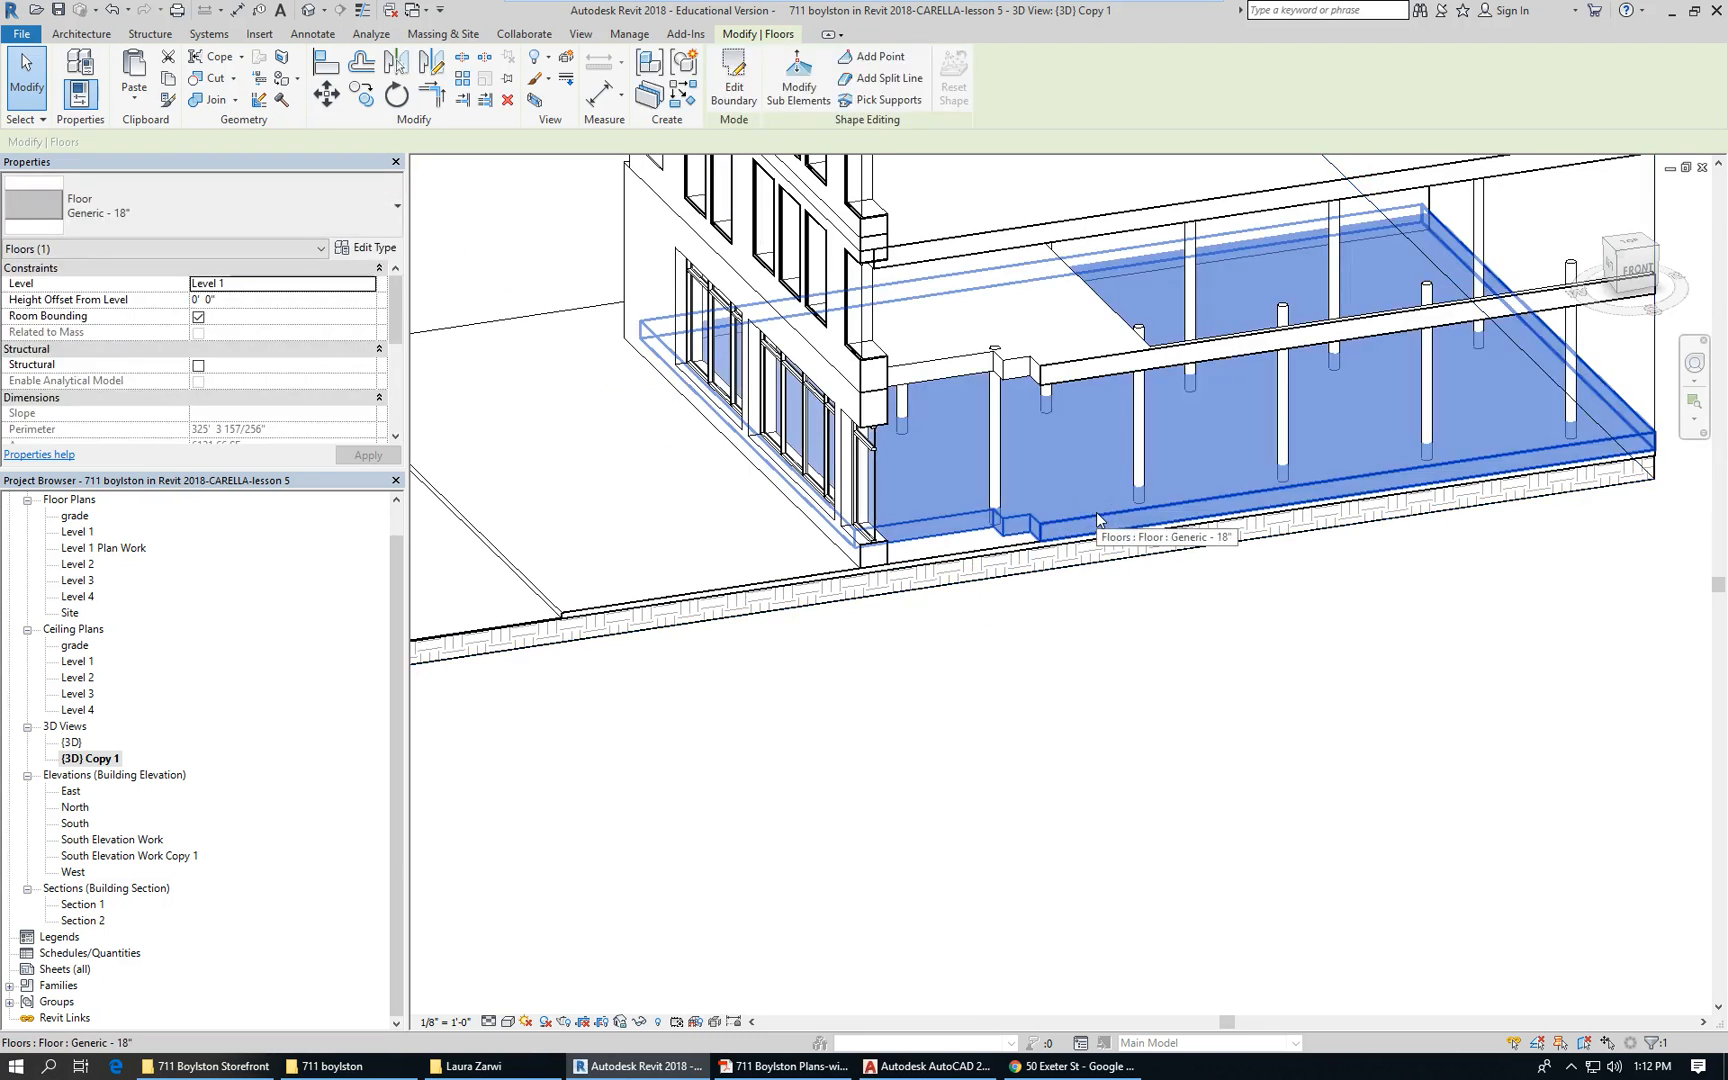
In the Level 2 floor plan, open the boundary sketch of the Generic - 20" floor for editing
click(1098, 295)
scroll(897, 625, down, 3)
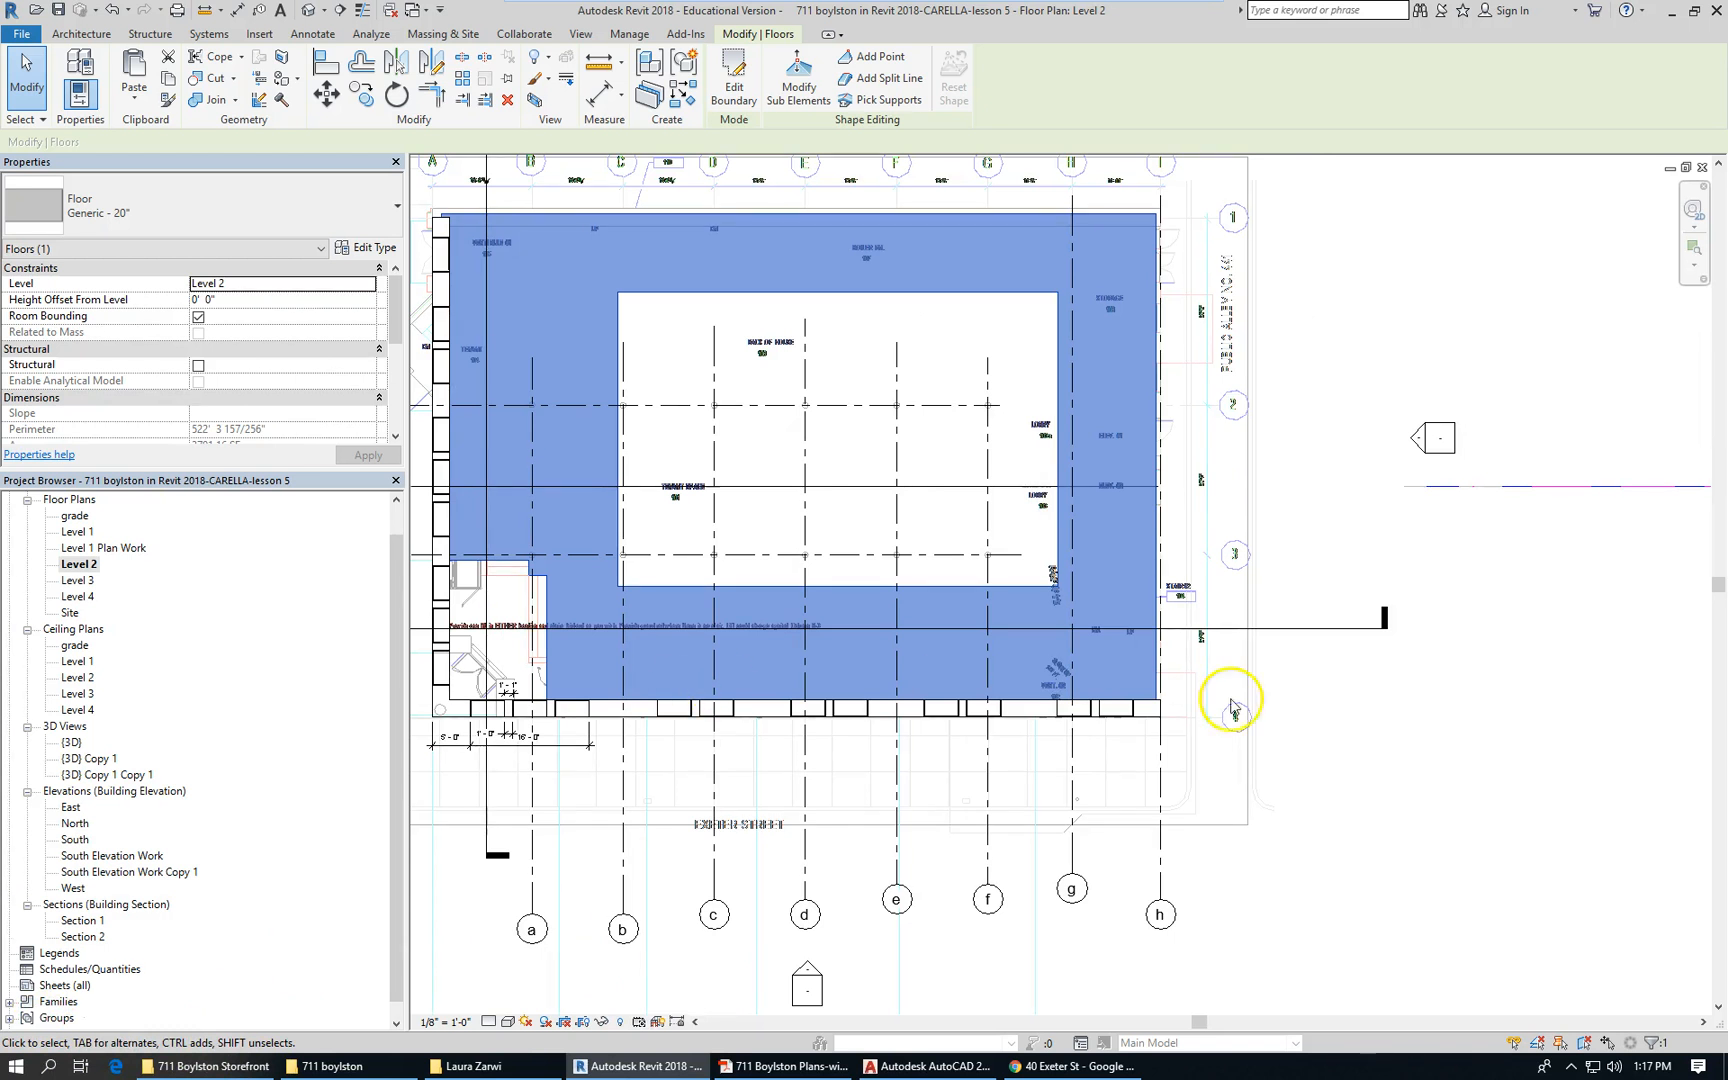
scroll(960, 629, down, 1)
scroll(885, 643, up, 3)
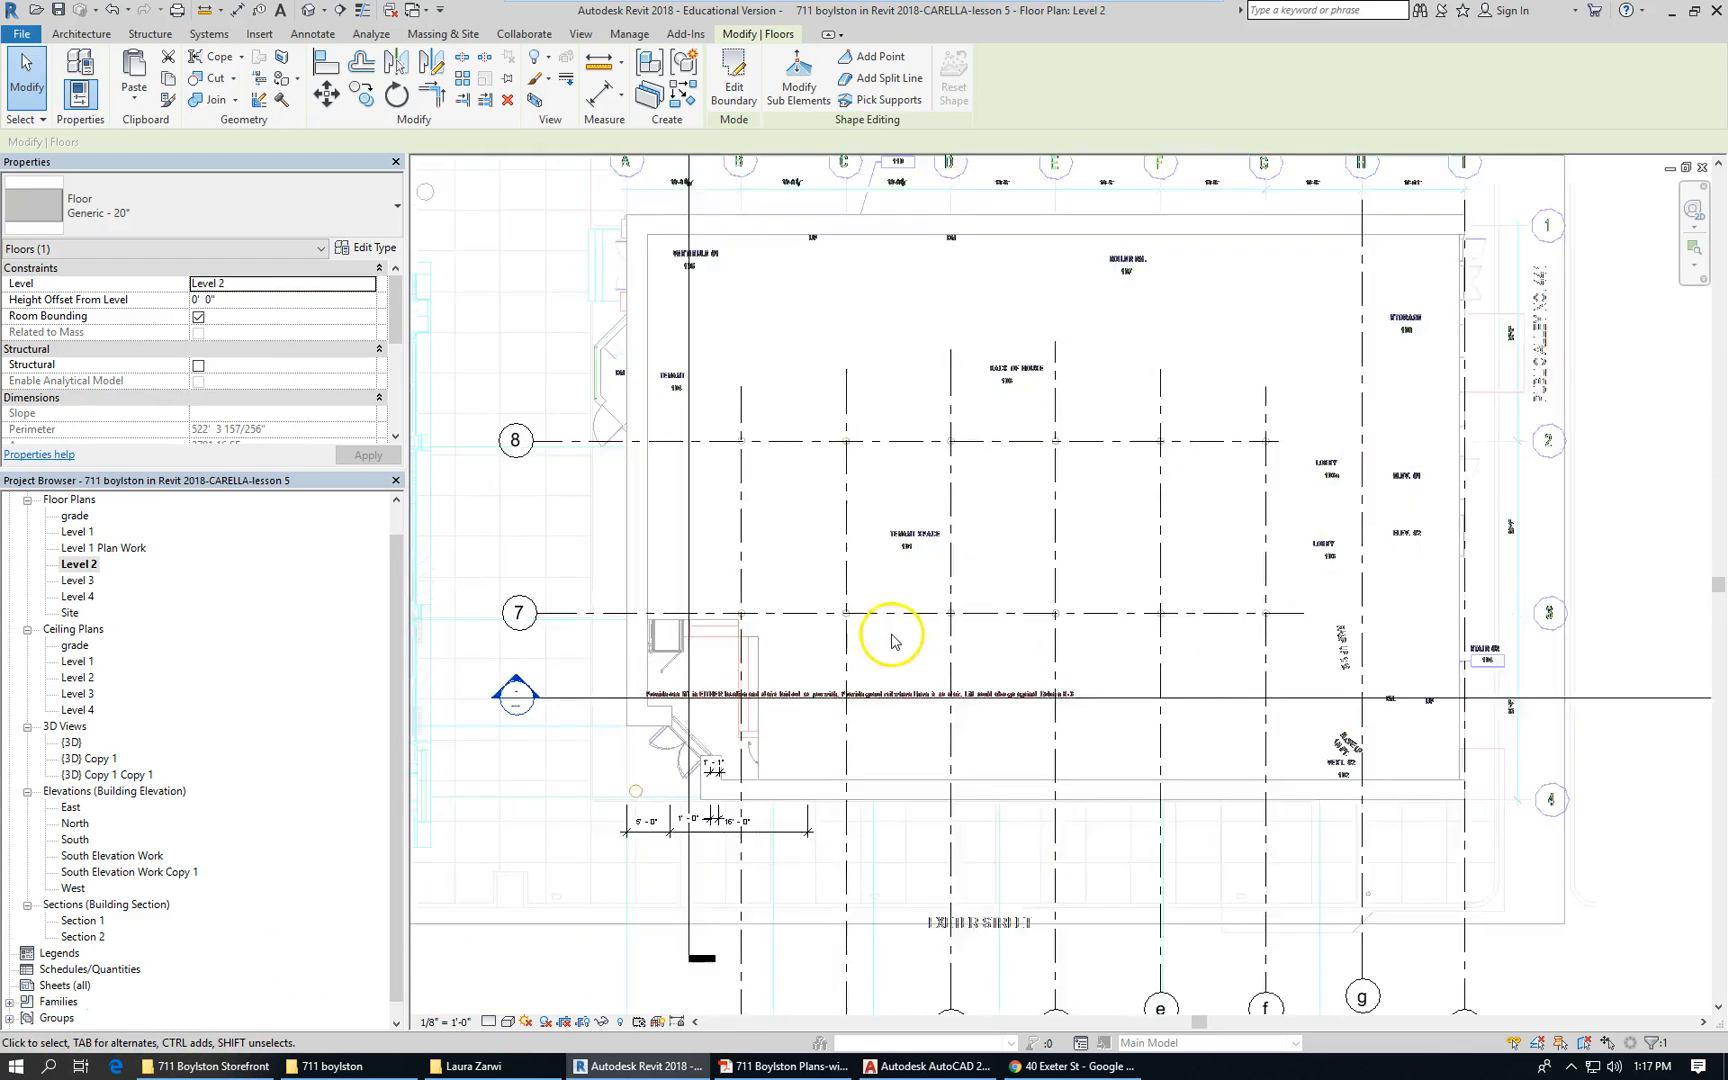
scroll(892, 641, up, 2)
click(505, 926)
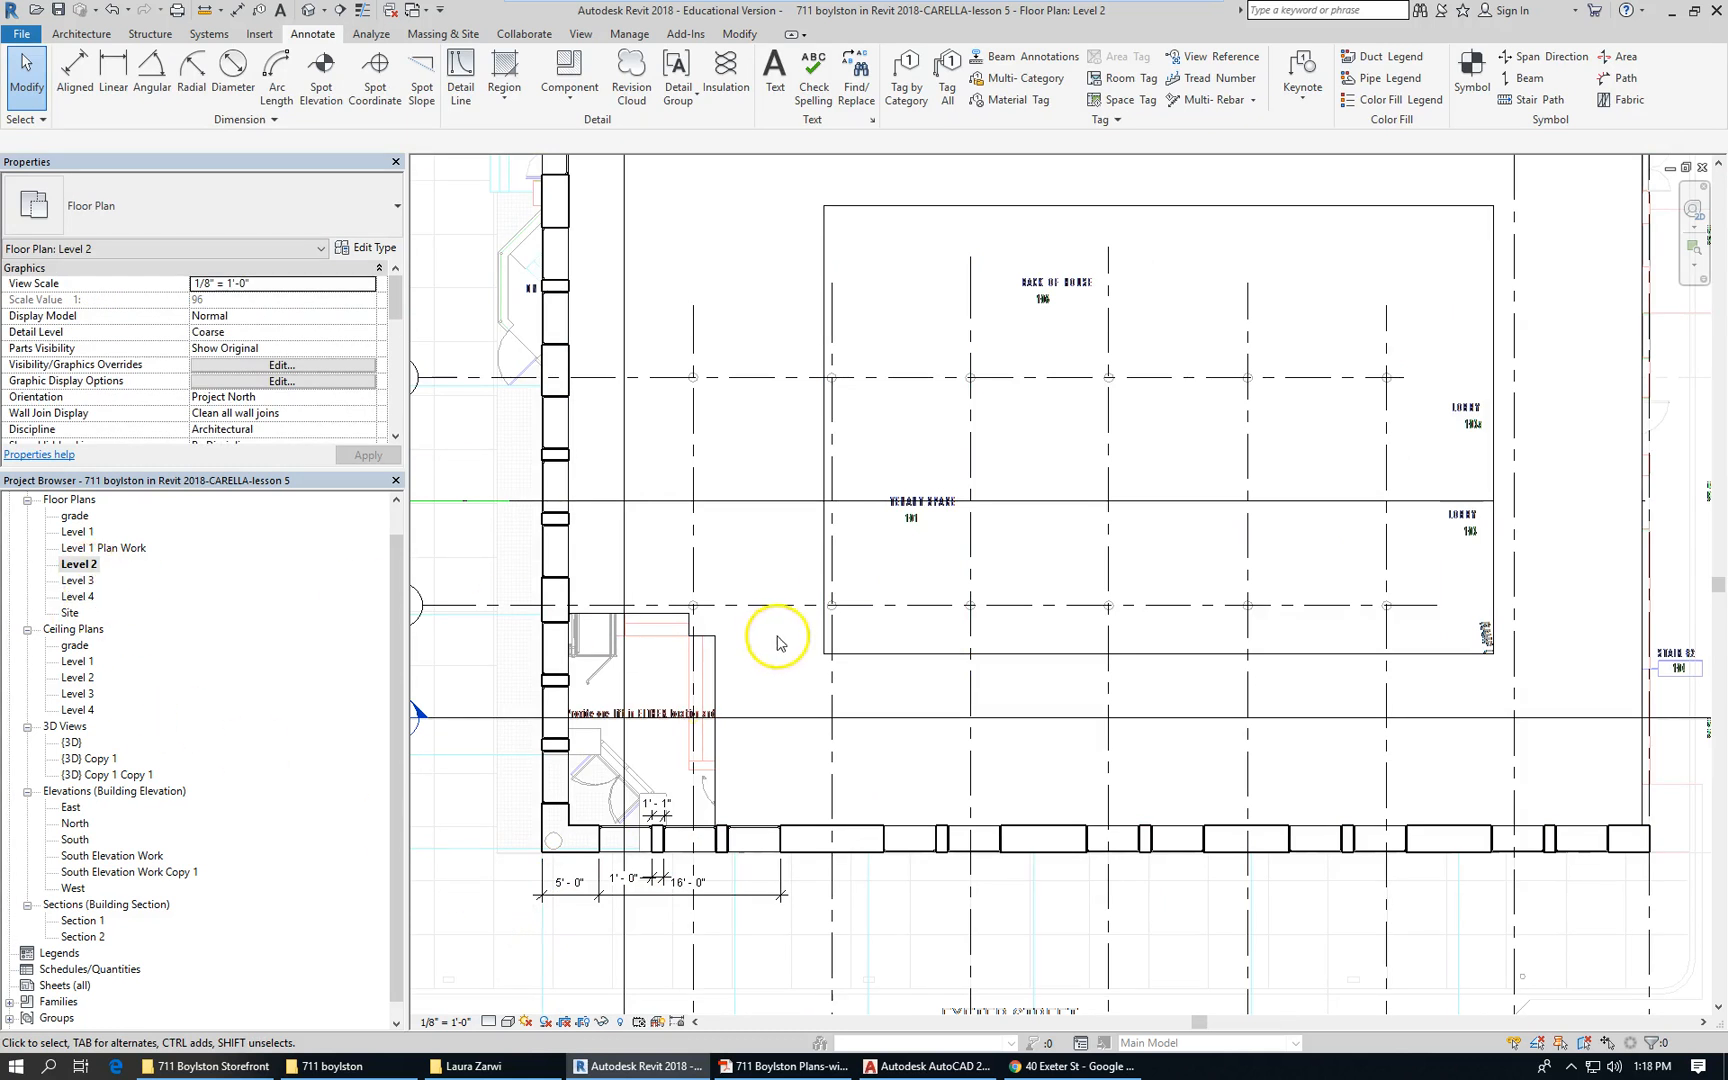
click(922, 654)
scroll(602, 634, down, 1)
scroll(600, 660, down, 2)
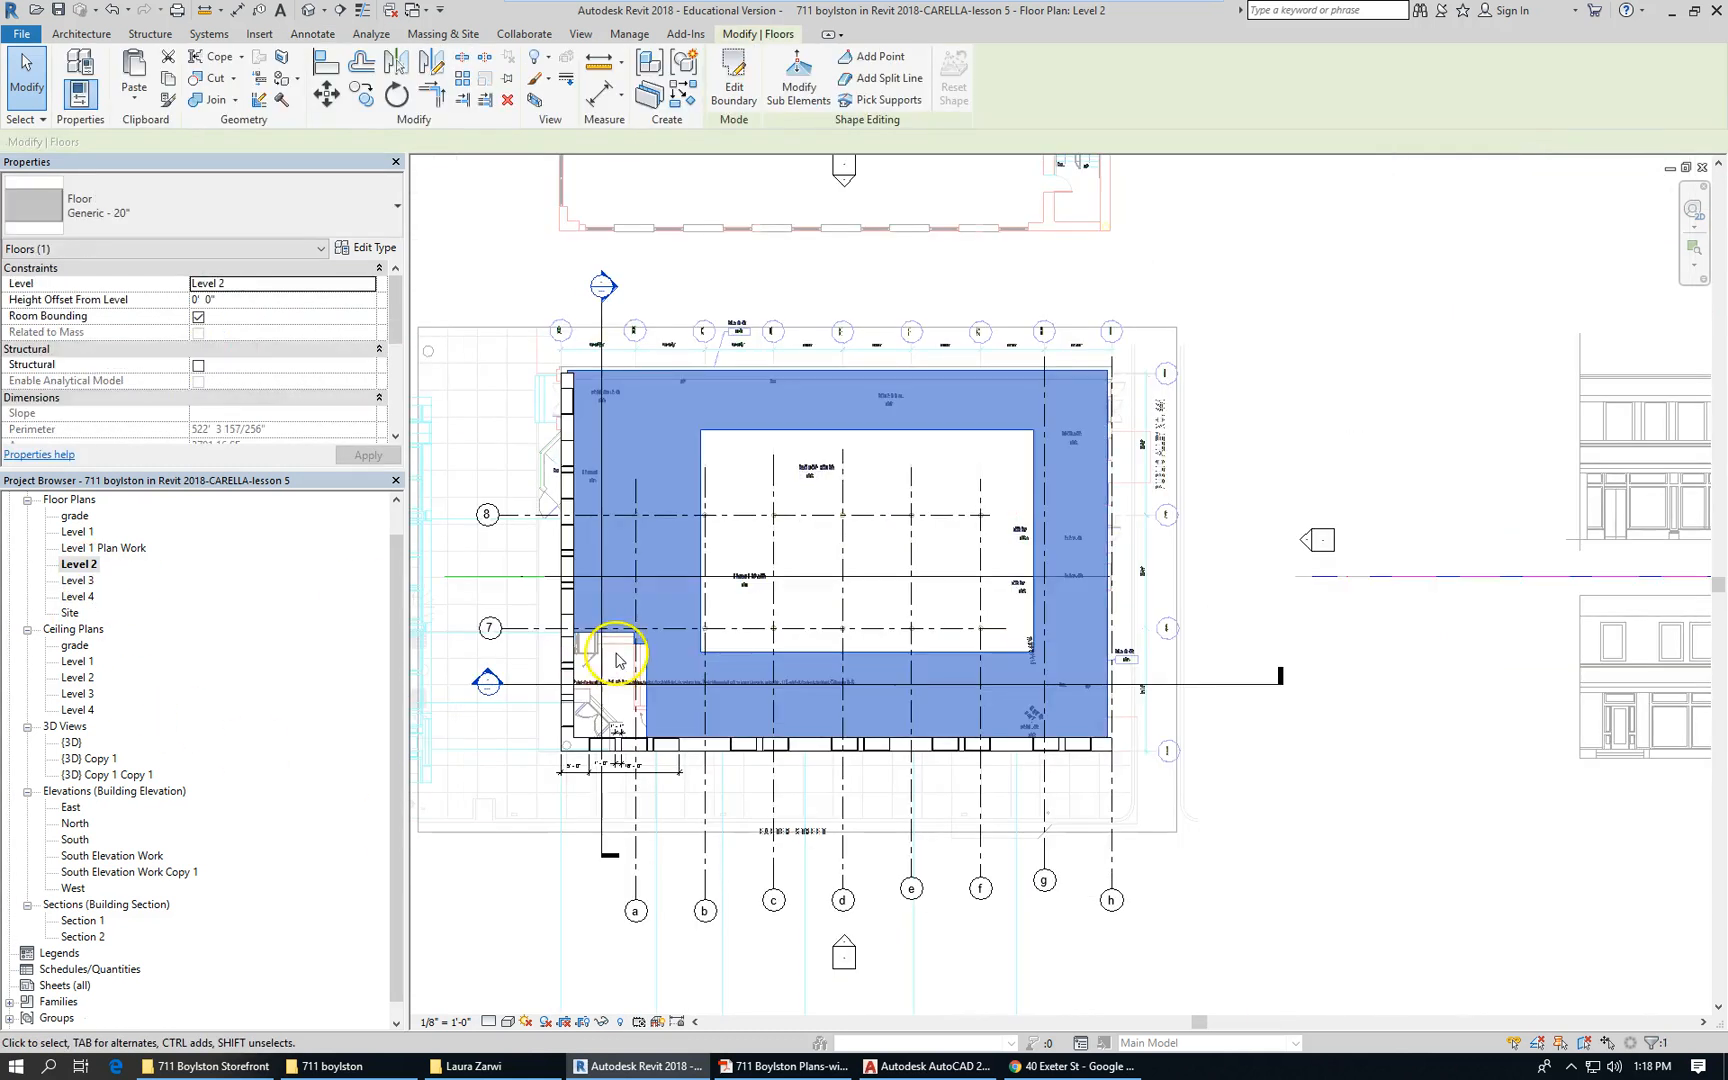
scroll(737, 650, up, 1)
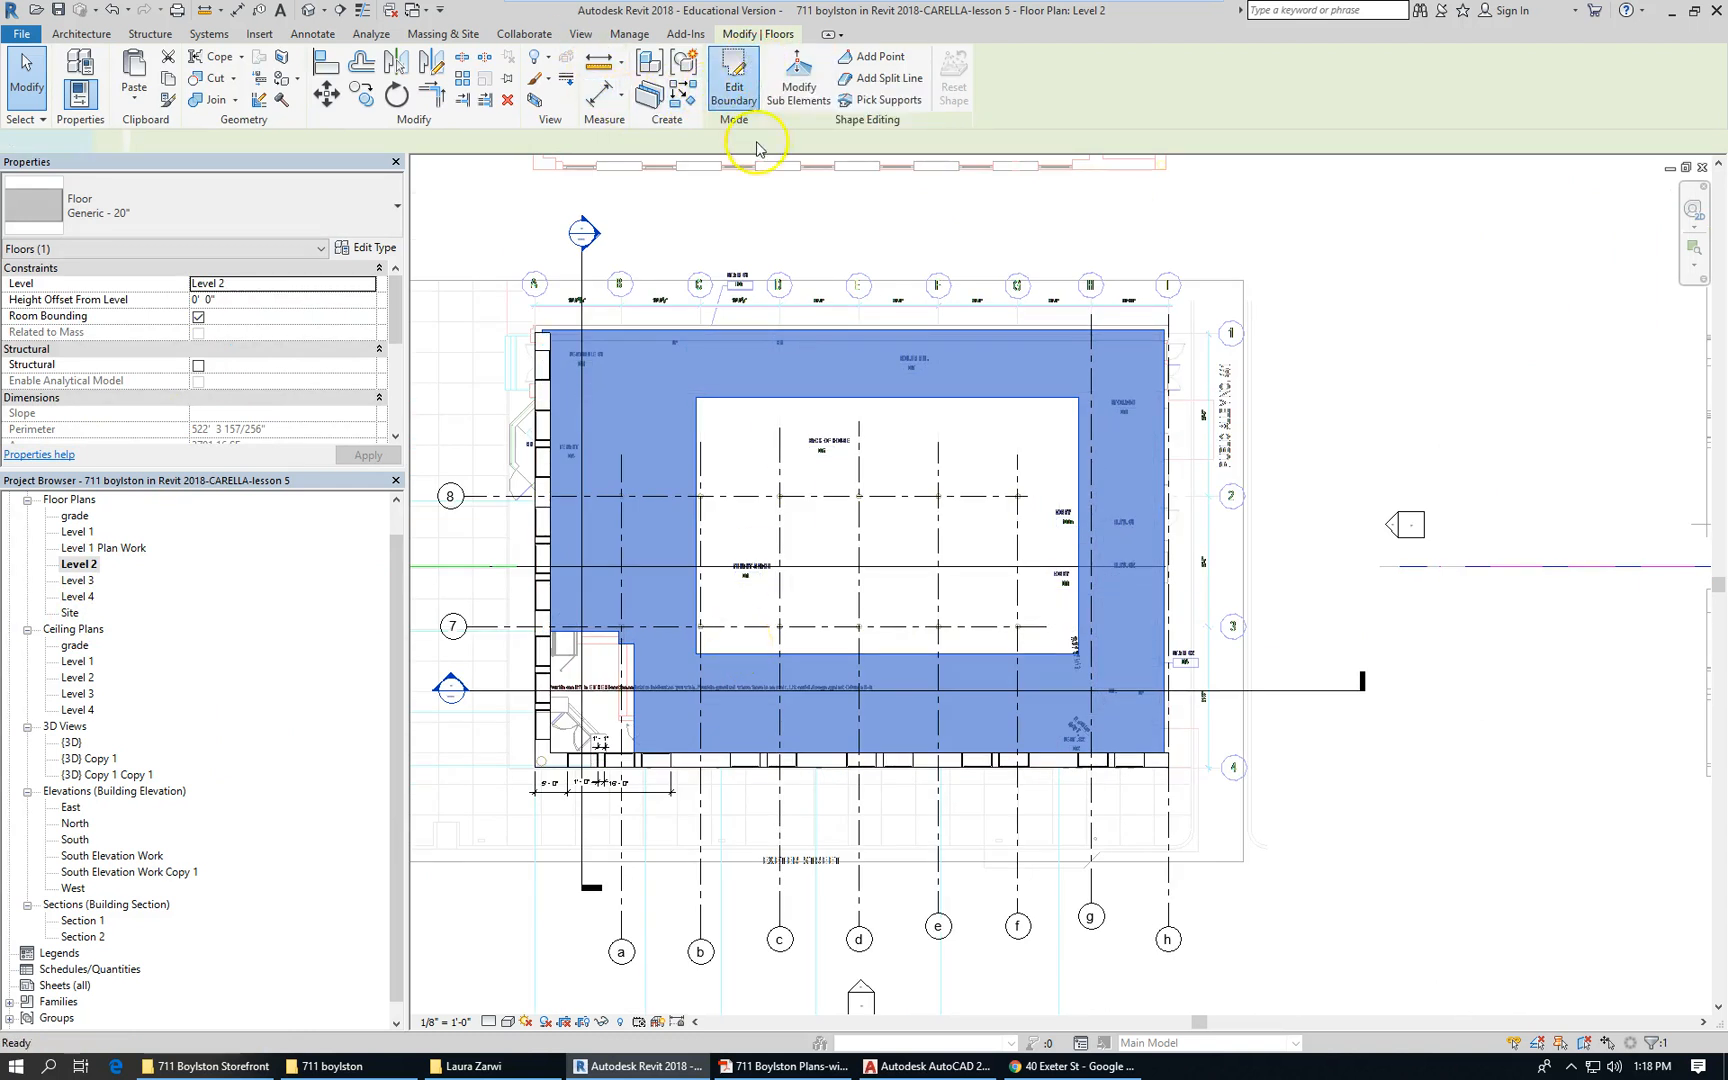
click(745, 68)
scroll(895, 535, up, 2)
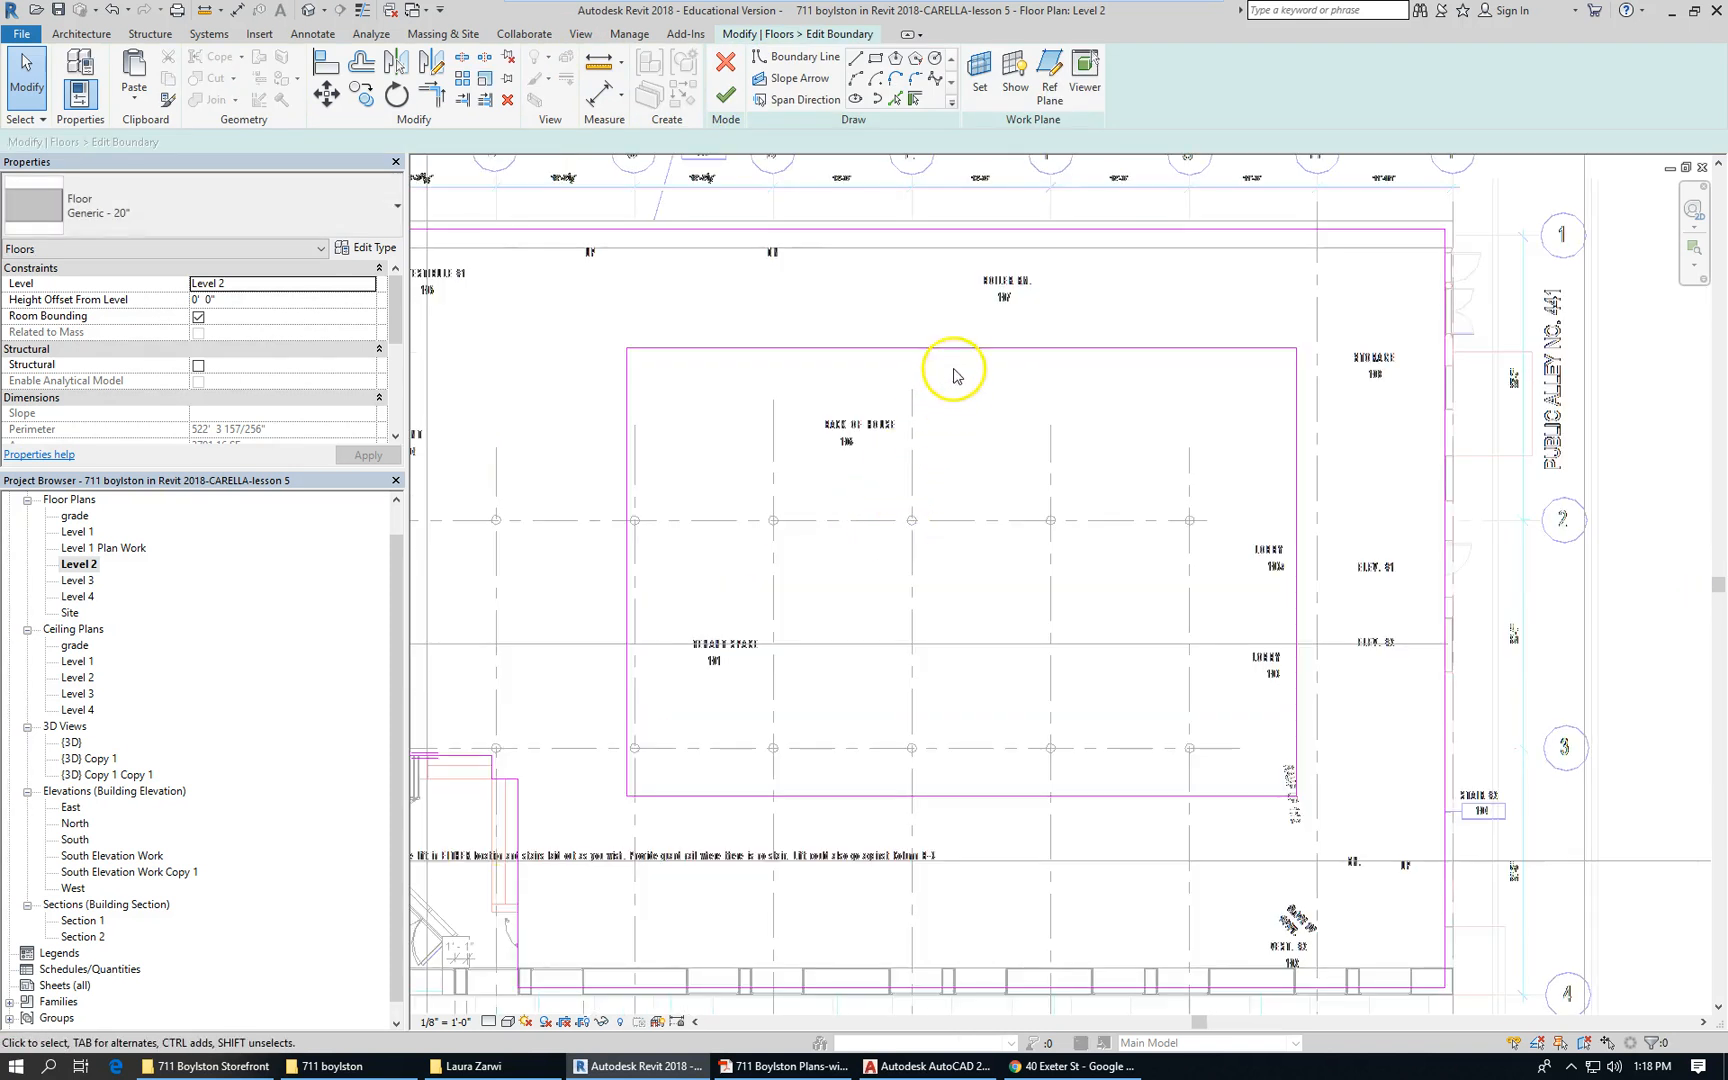
Shrink the floor's inner opening to about 48'-11" by 18'-10 1/2", between the two column rows, with its side edges on grids b and f
drag(952, 352, 935, 537)
click(953, 798)
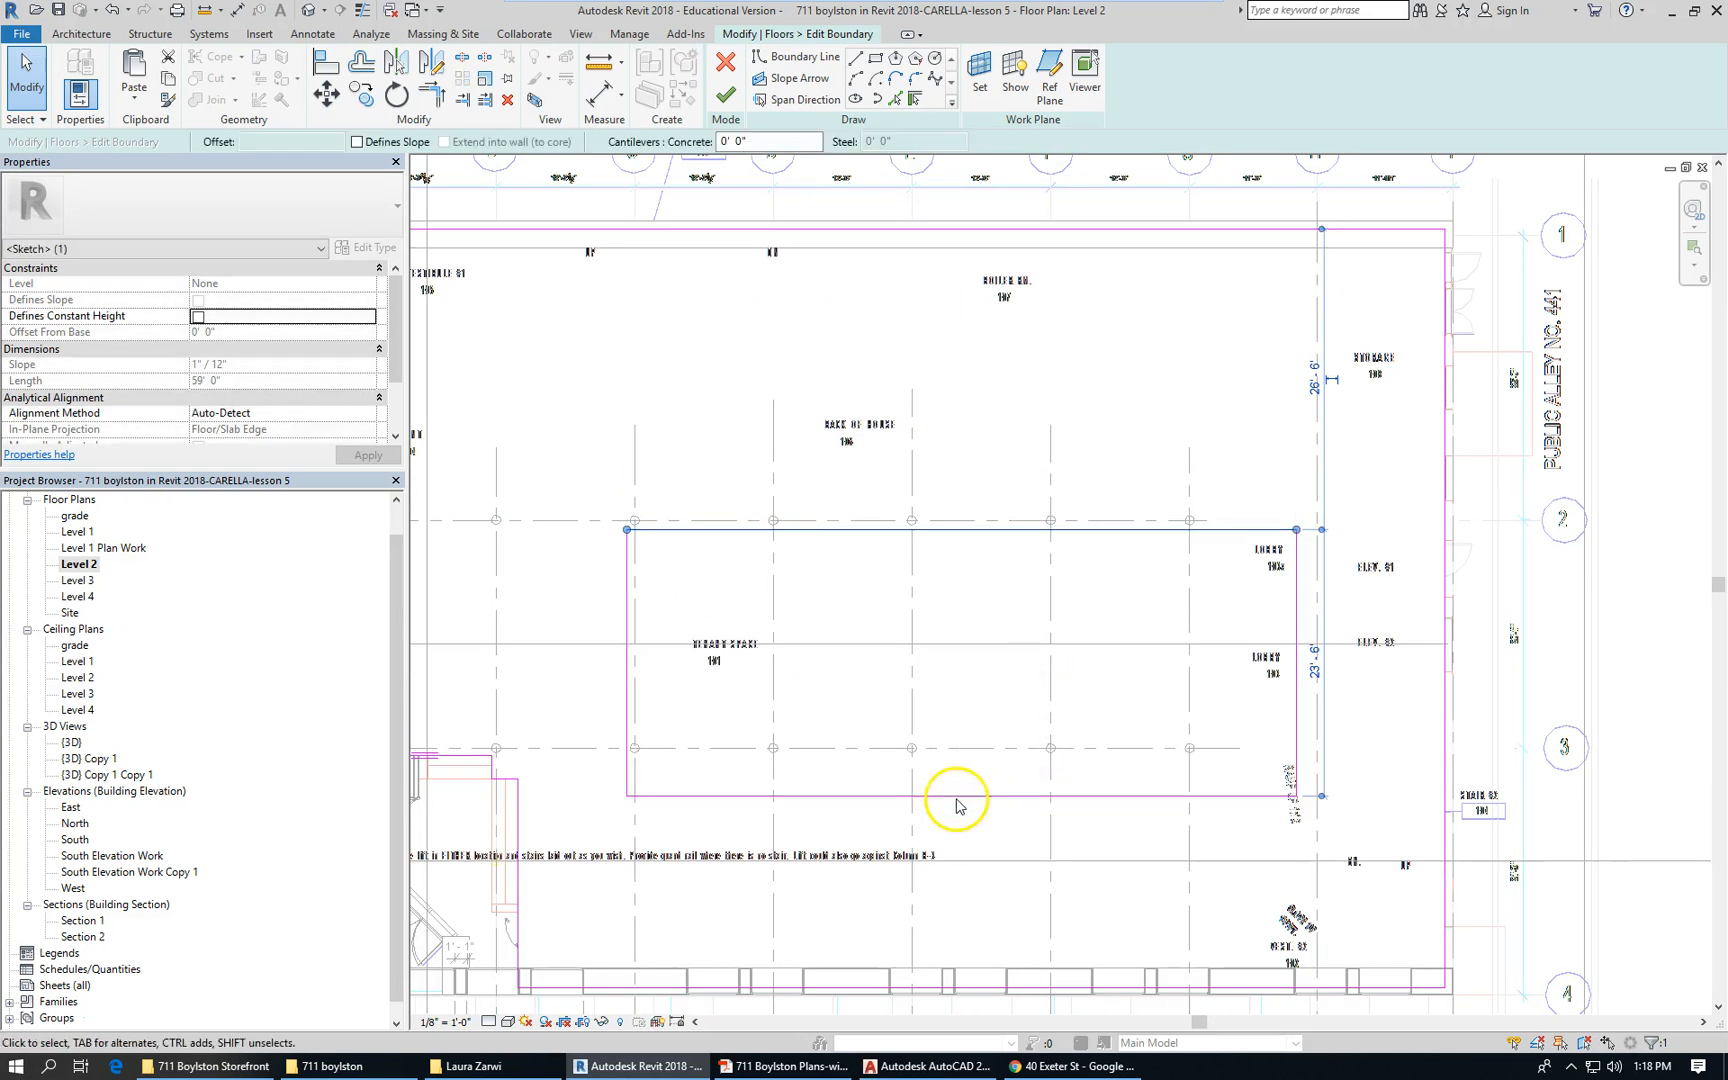
drag(953, 798, 957, 745)
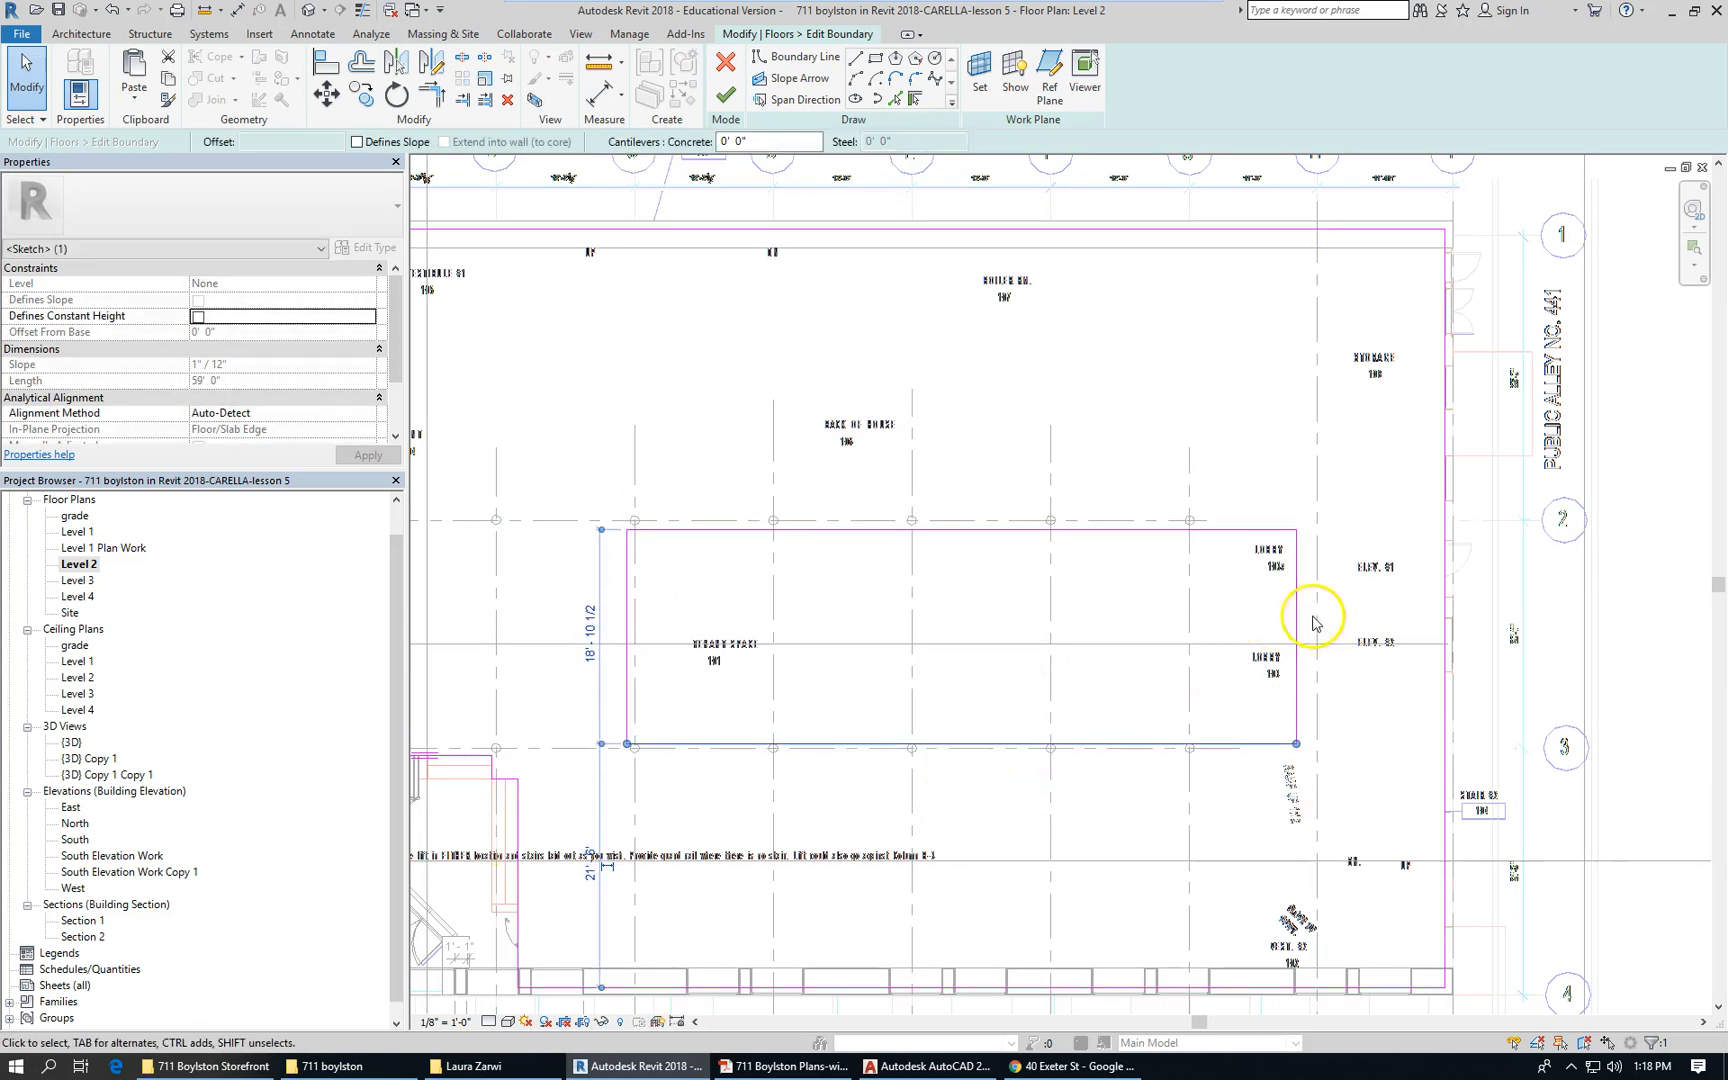
drag(1295, 618, 1200, 625)
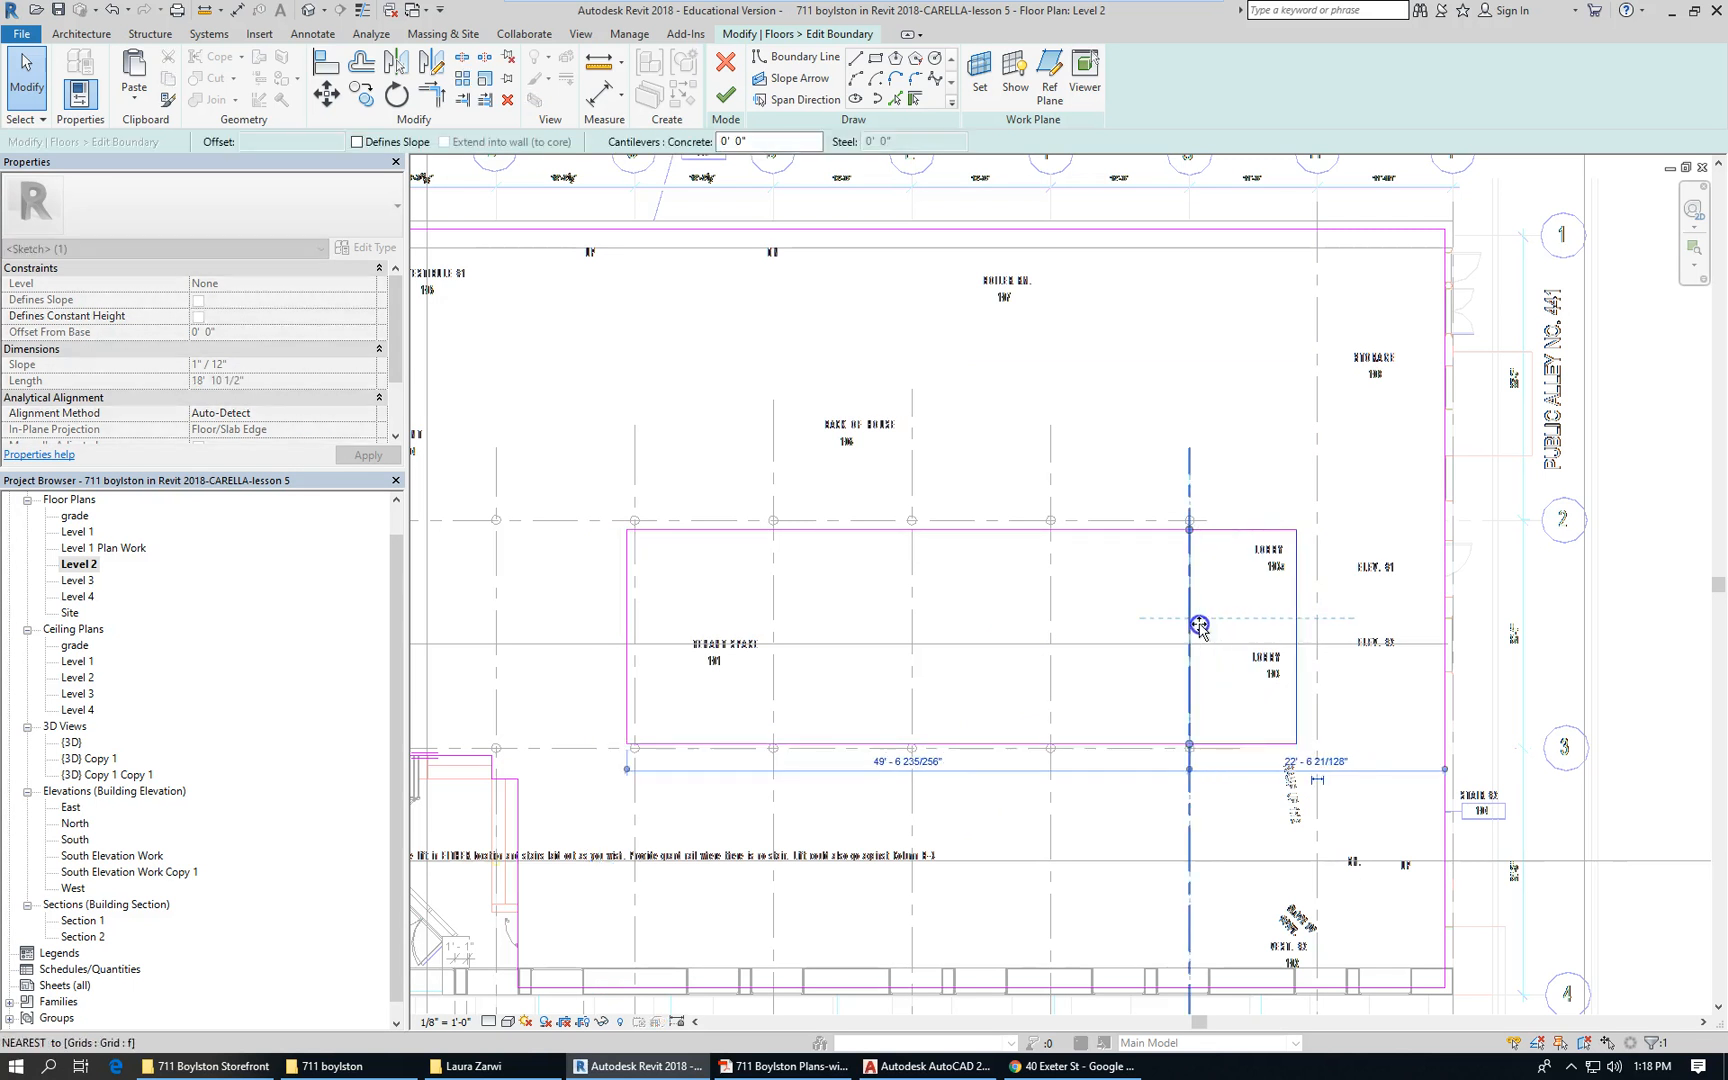
click(1117, 617)
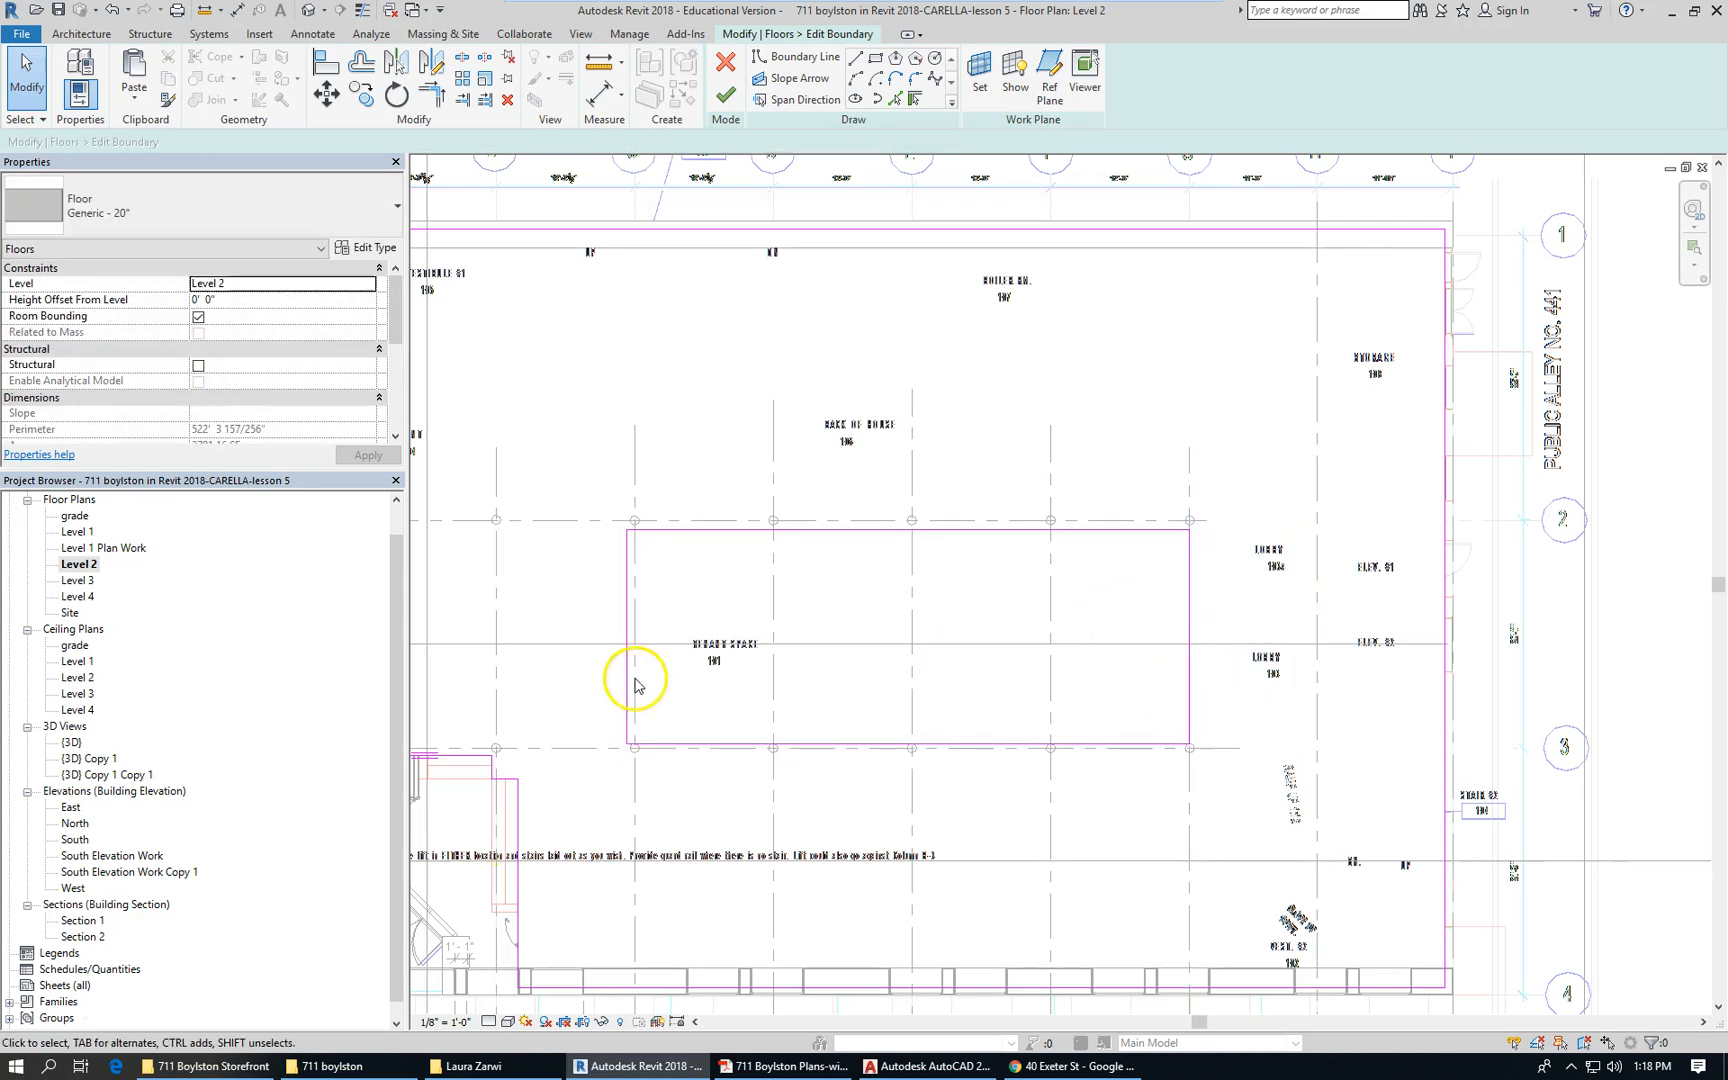
mouse_move(627, 622)
mouse_down()
mouse_move(660, 617)
mouse_move(634, 618)
mouse_up()
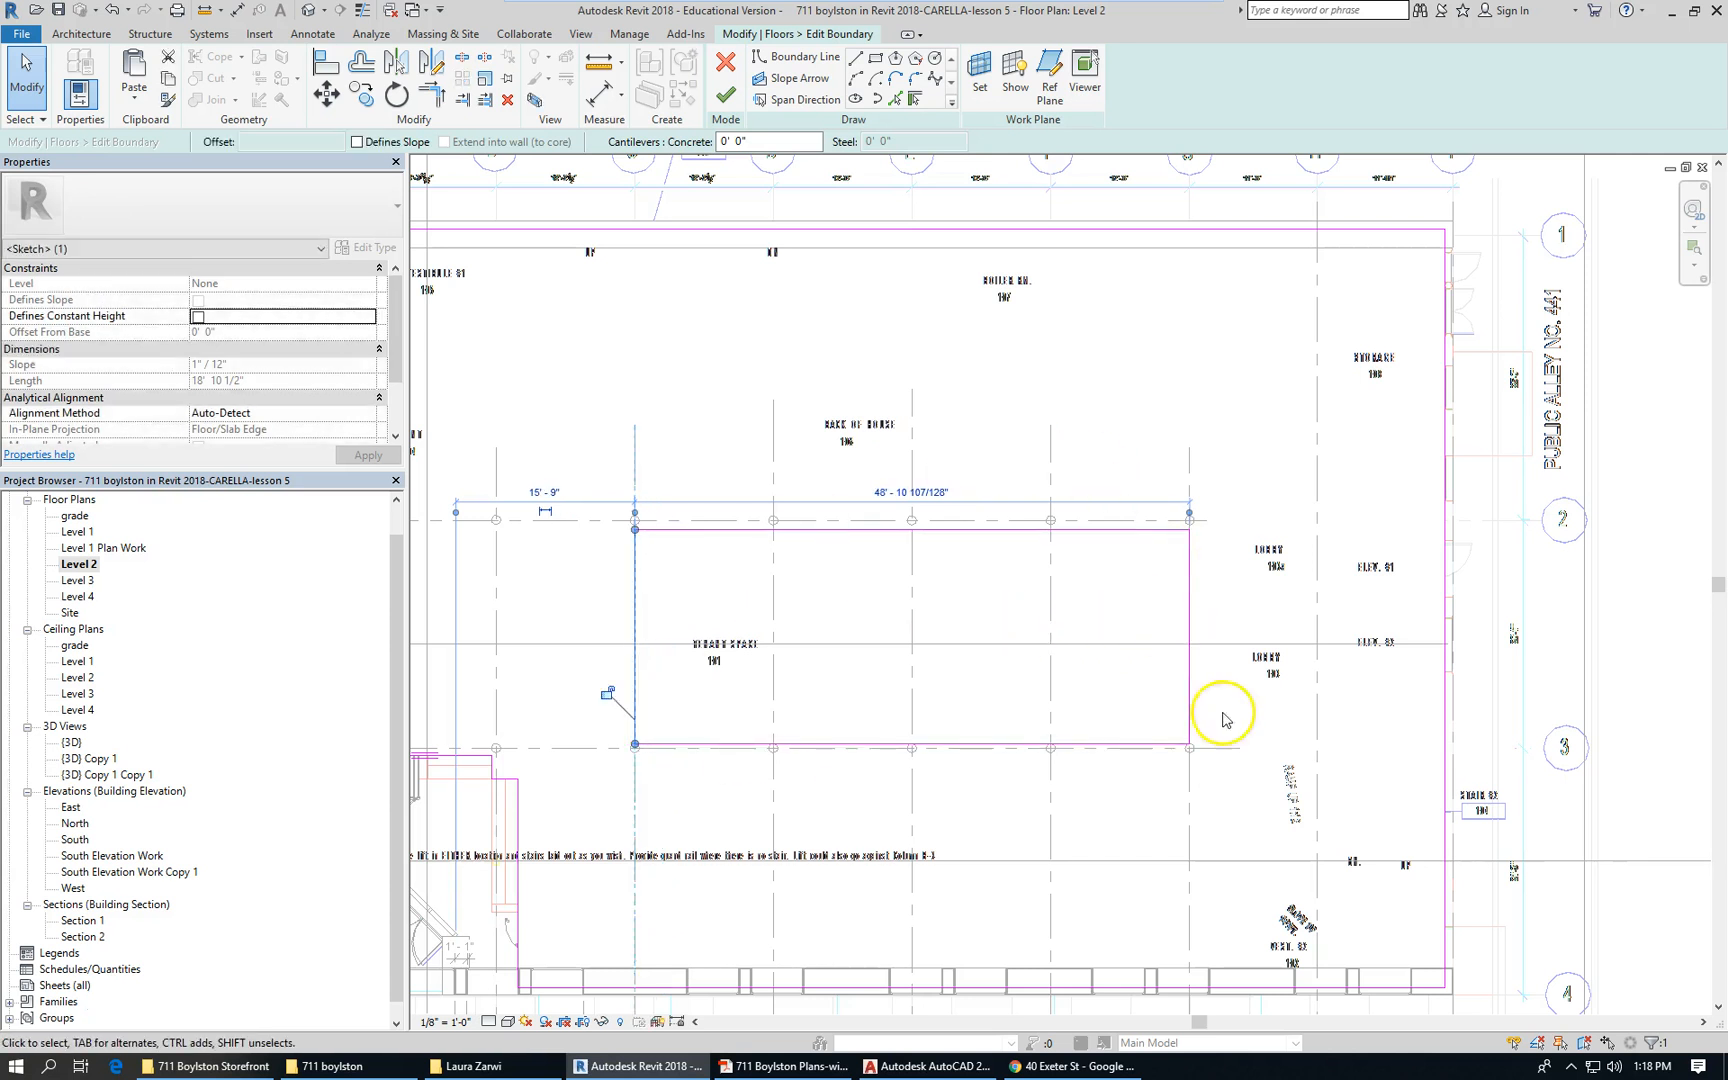
Trim the front and side outer boundary lines of the Generic - 20" floor to meet in a square corner at the entrance
scroll(941, 563, down, 3)
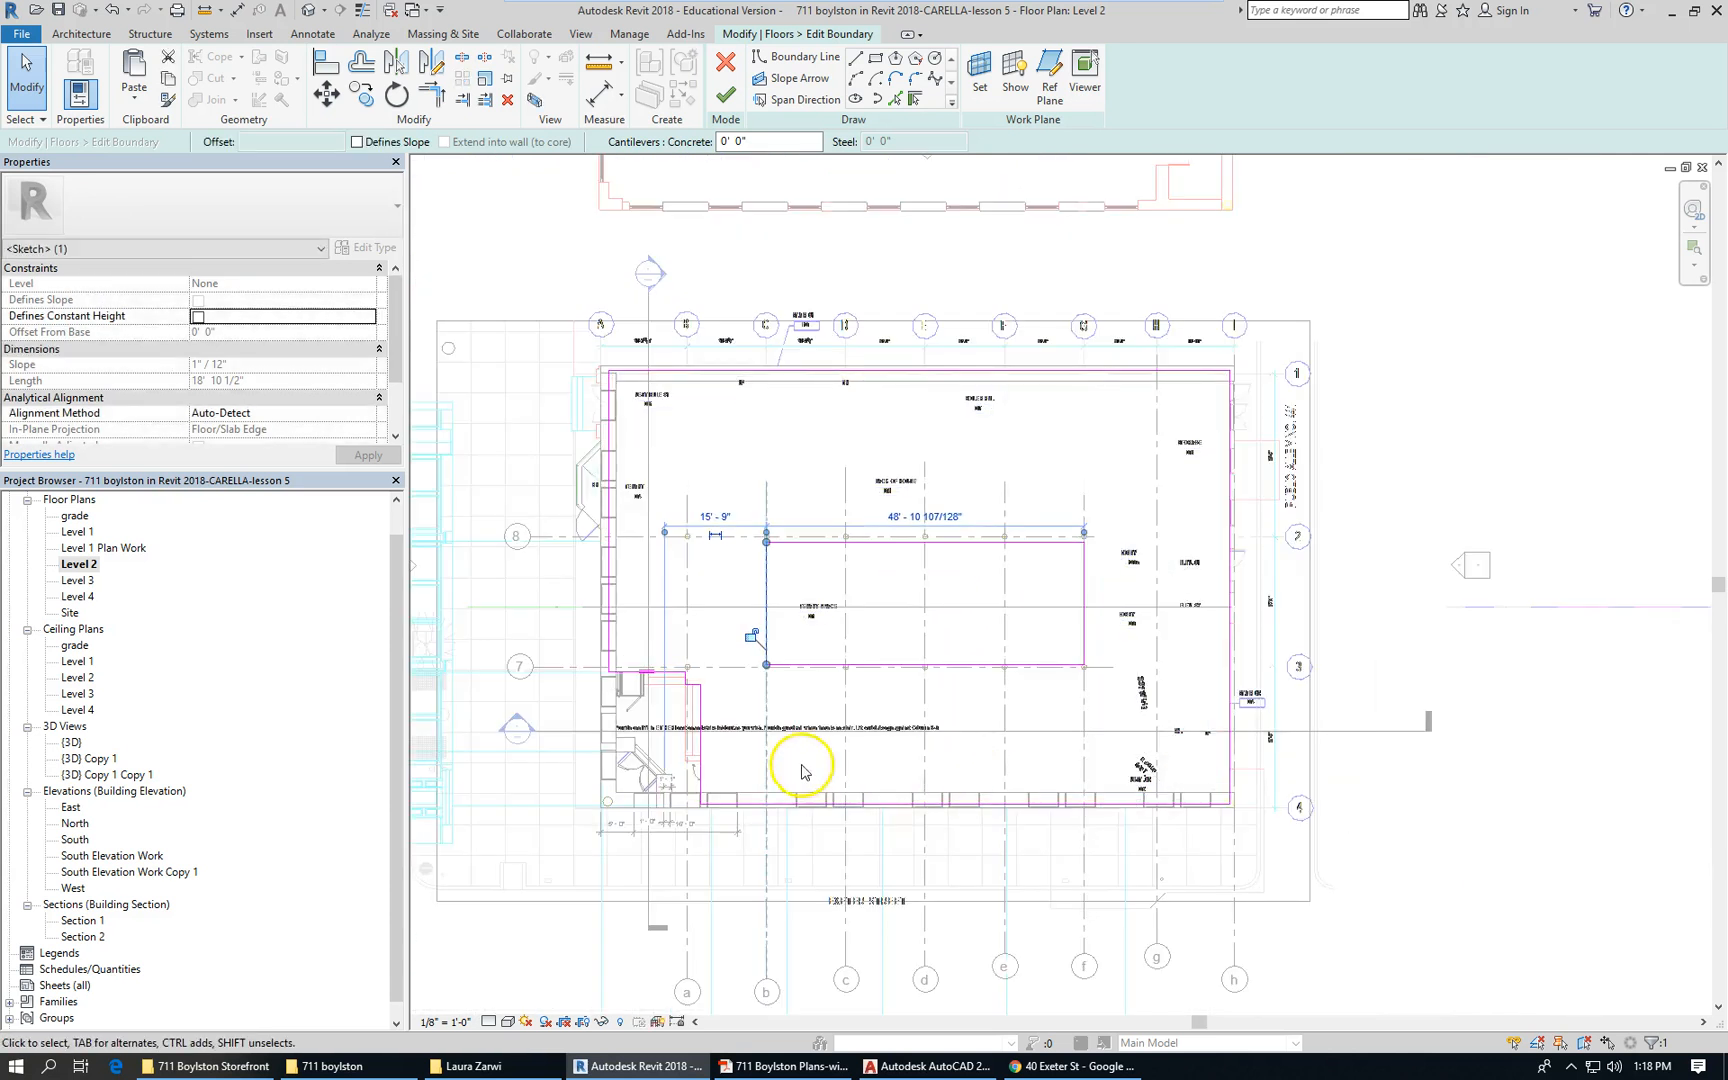
scroll(713, 750, up, 2)
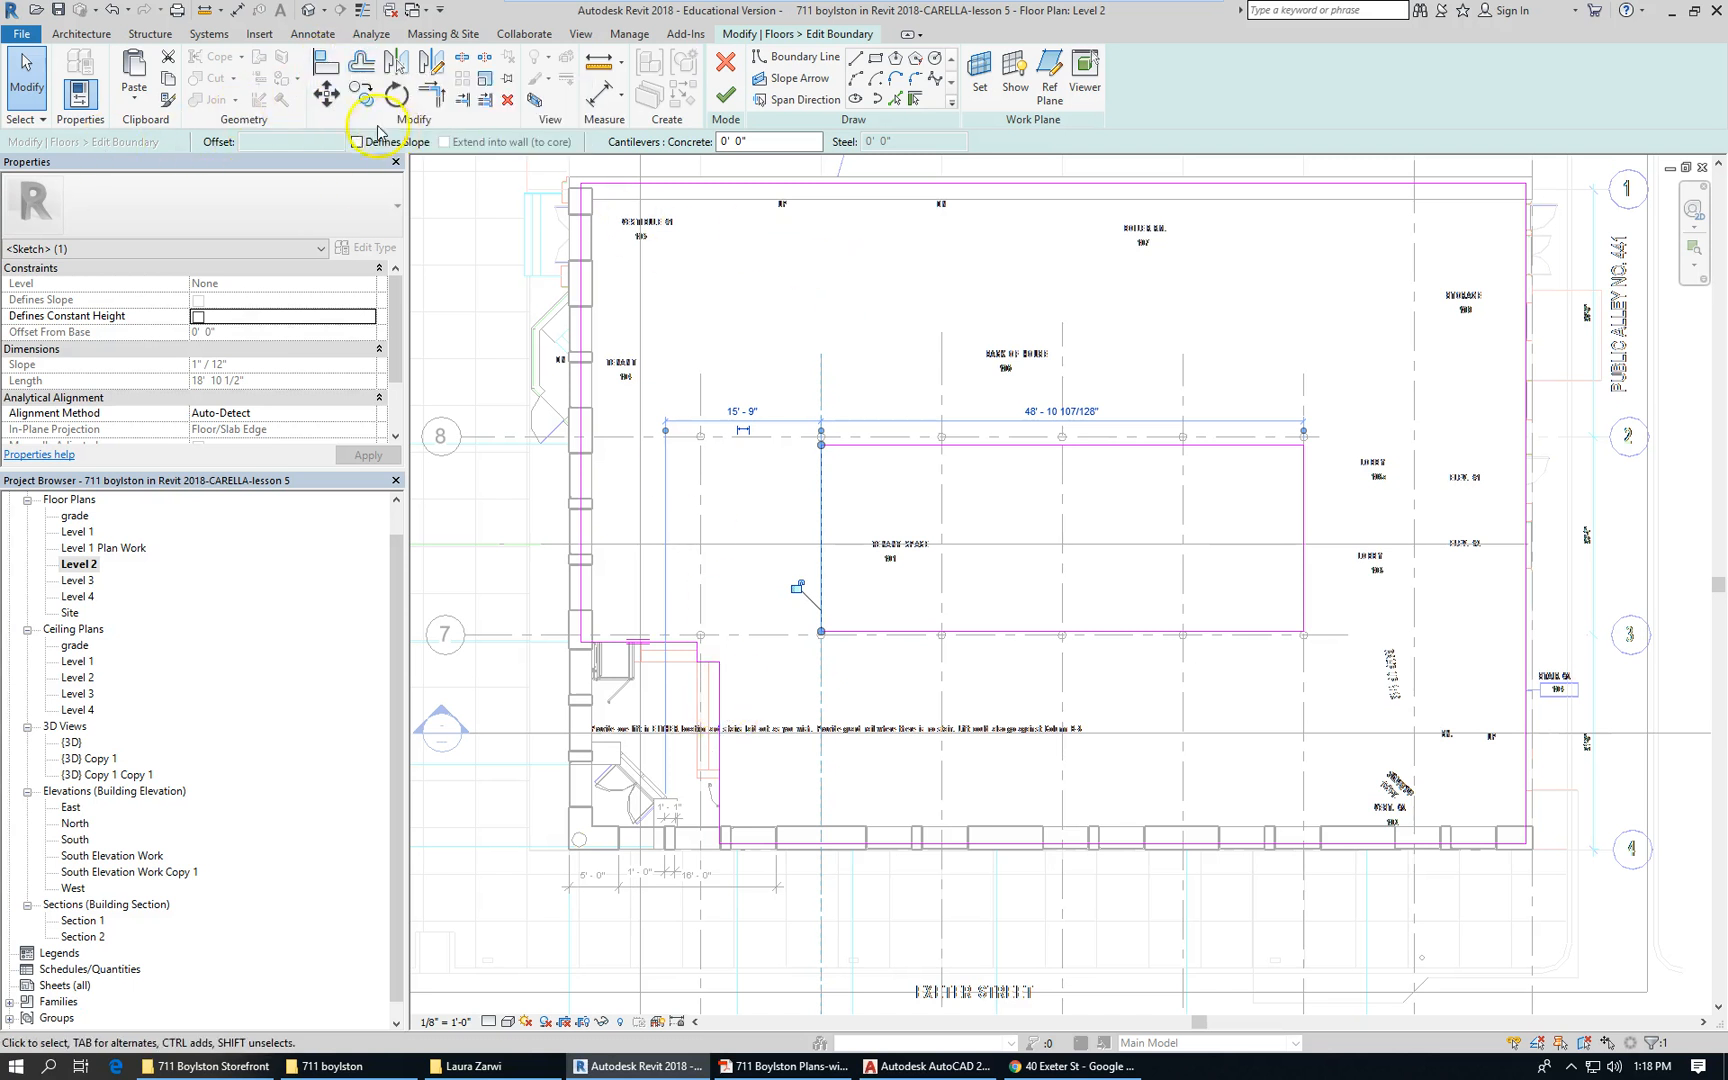
click(441, 105)
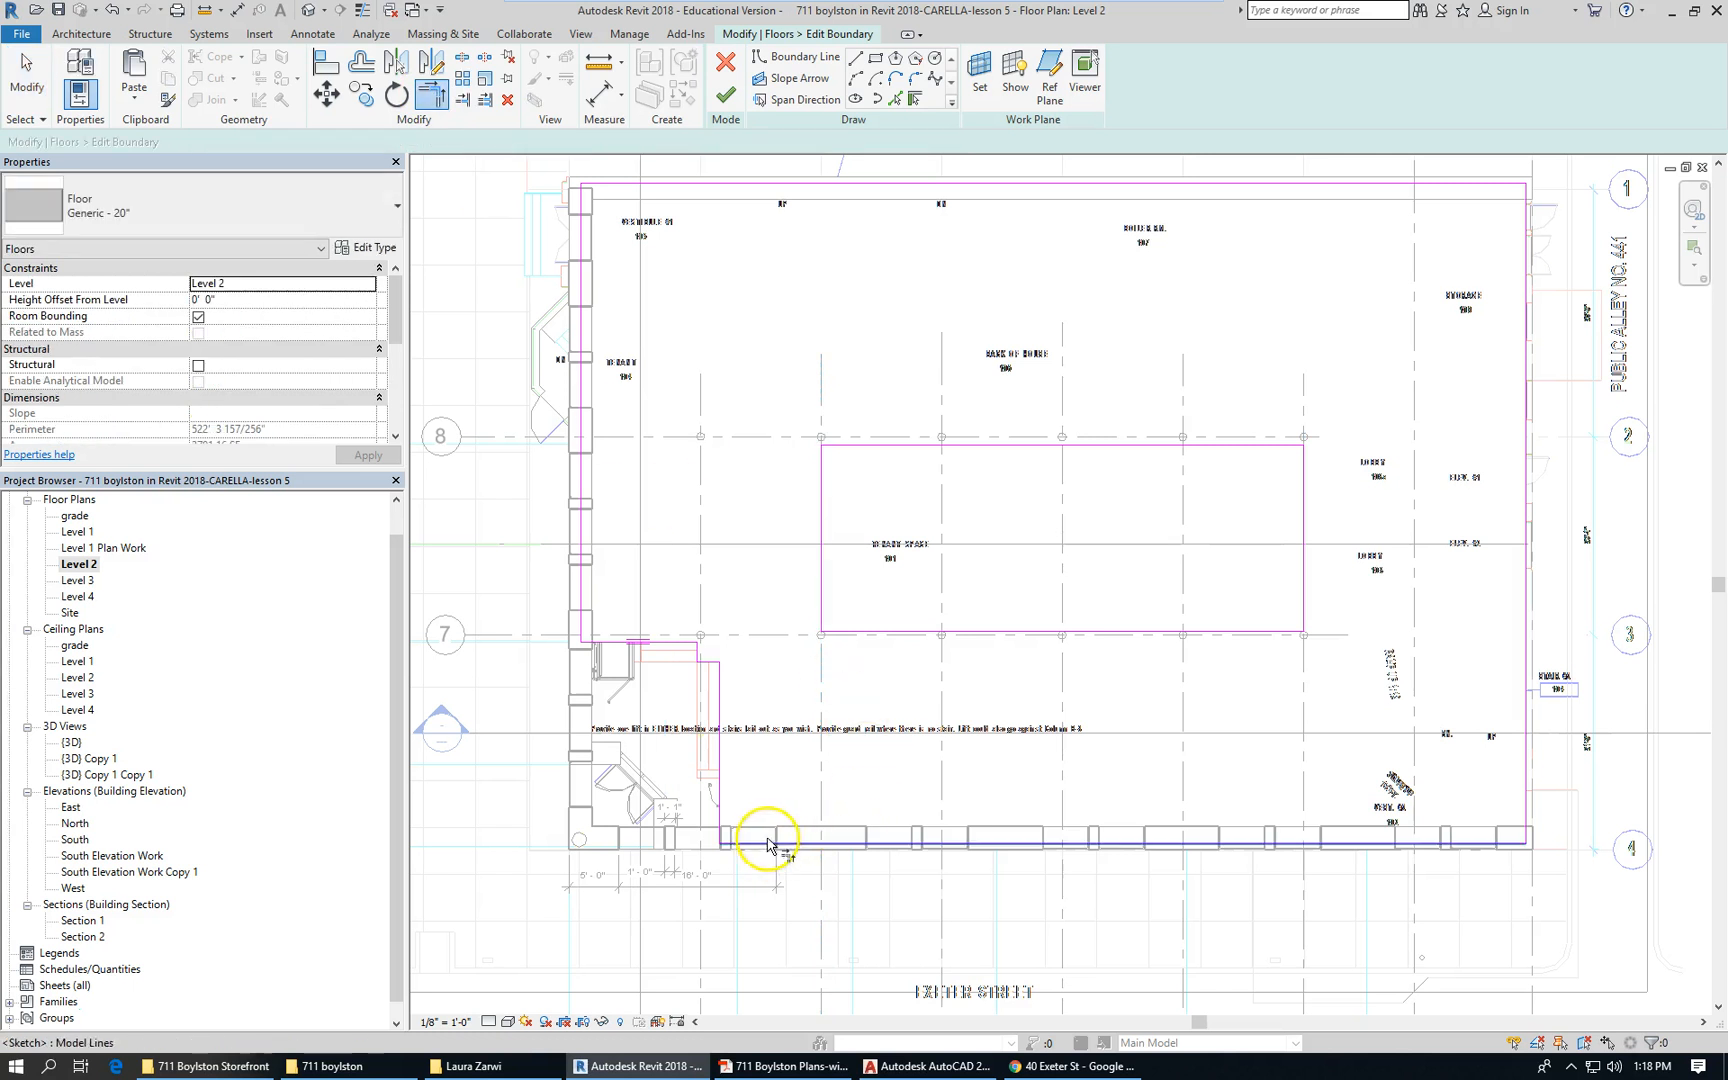
click(578, 598)
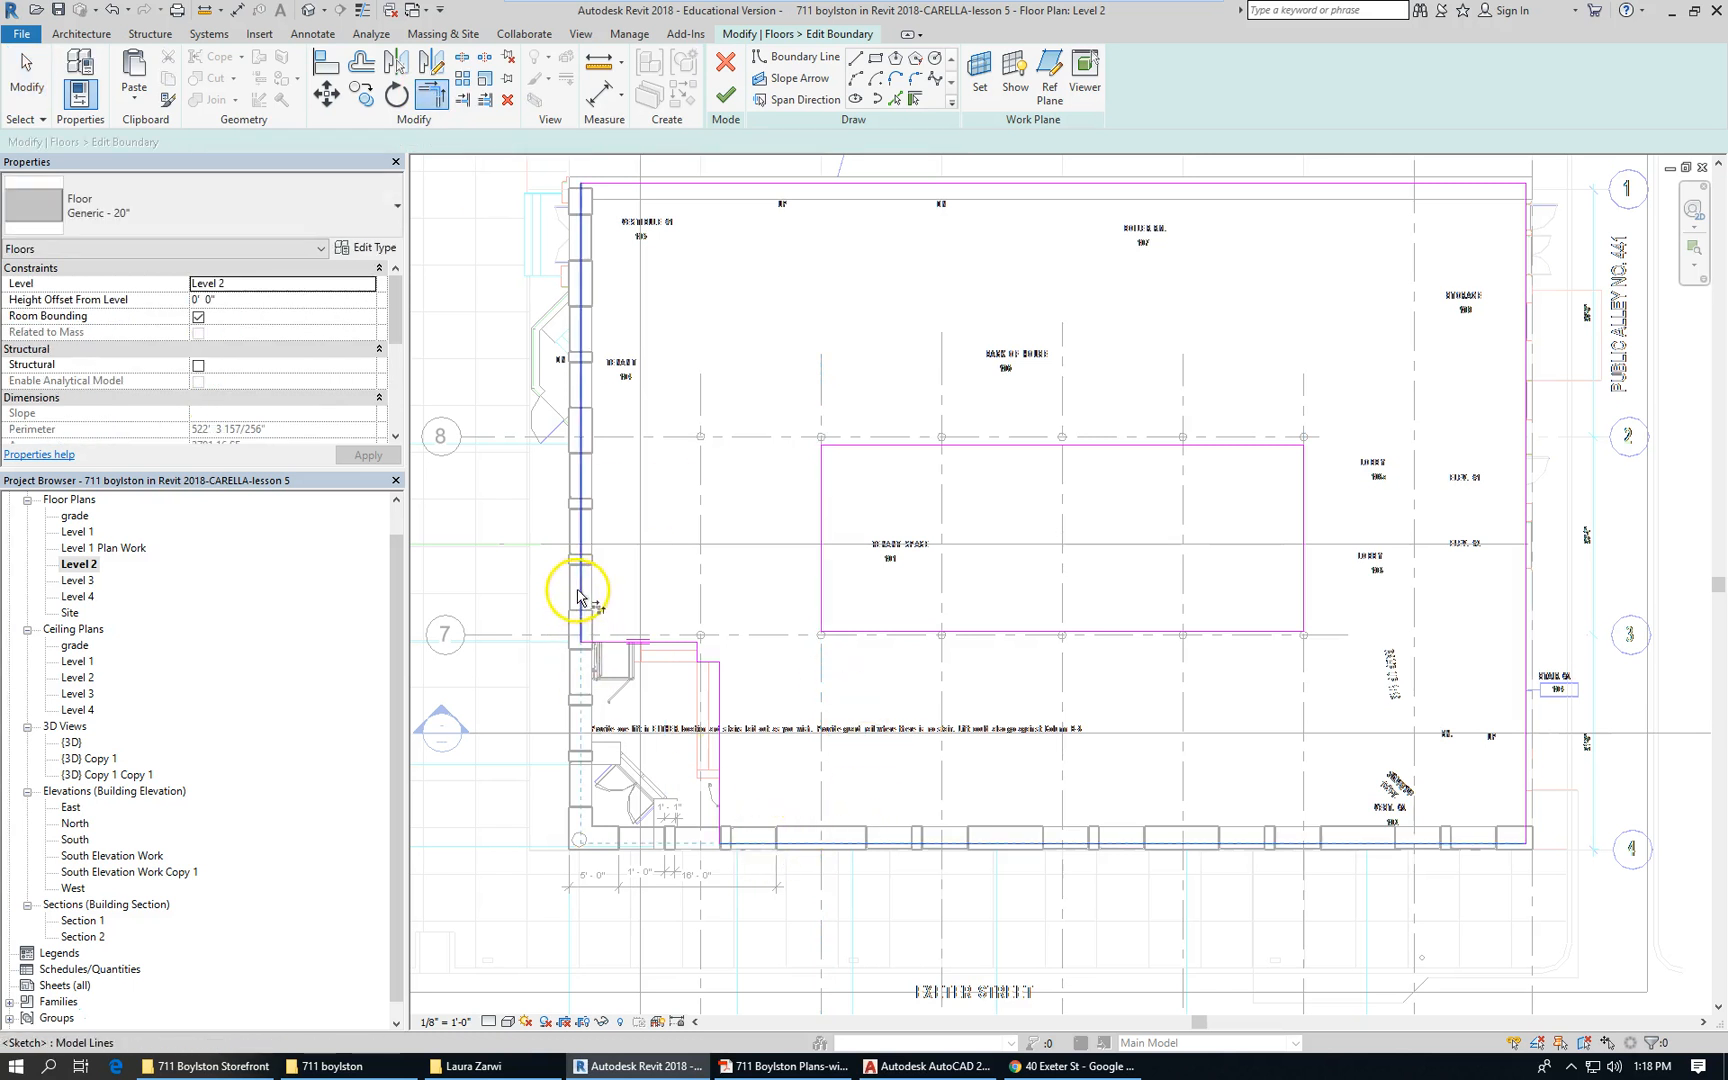
click(736, 737)
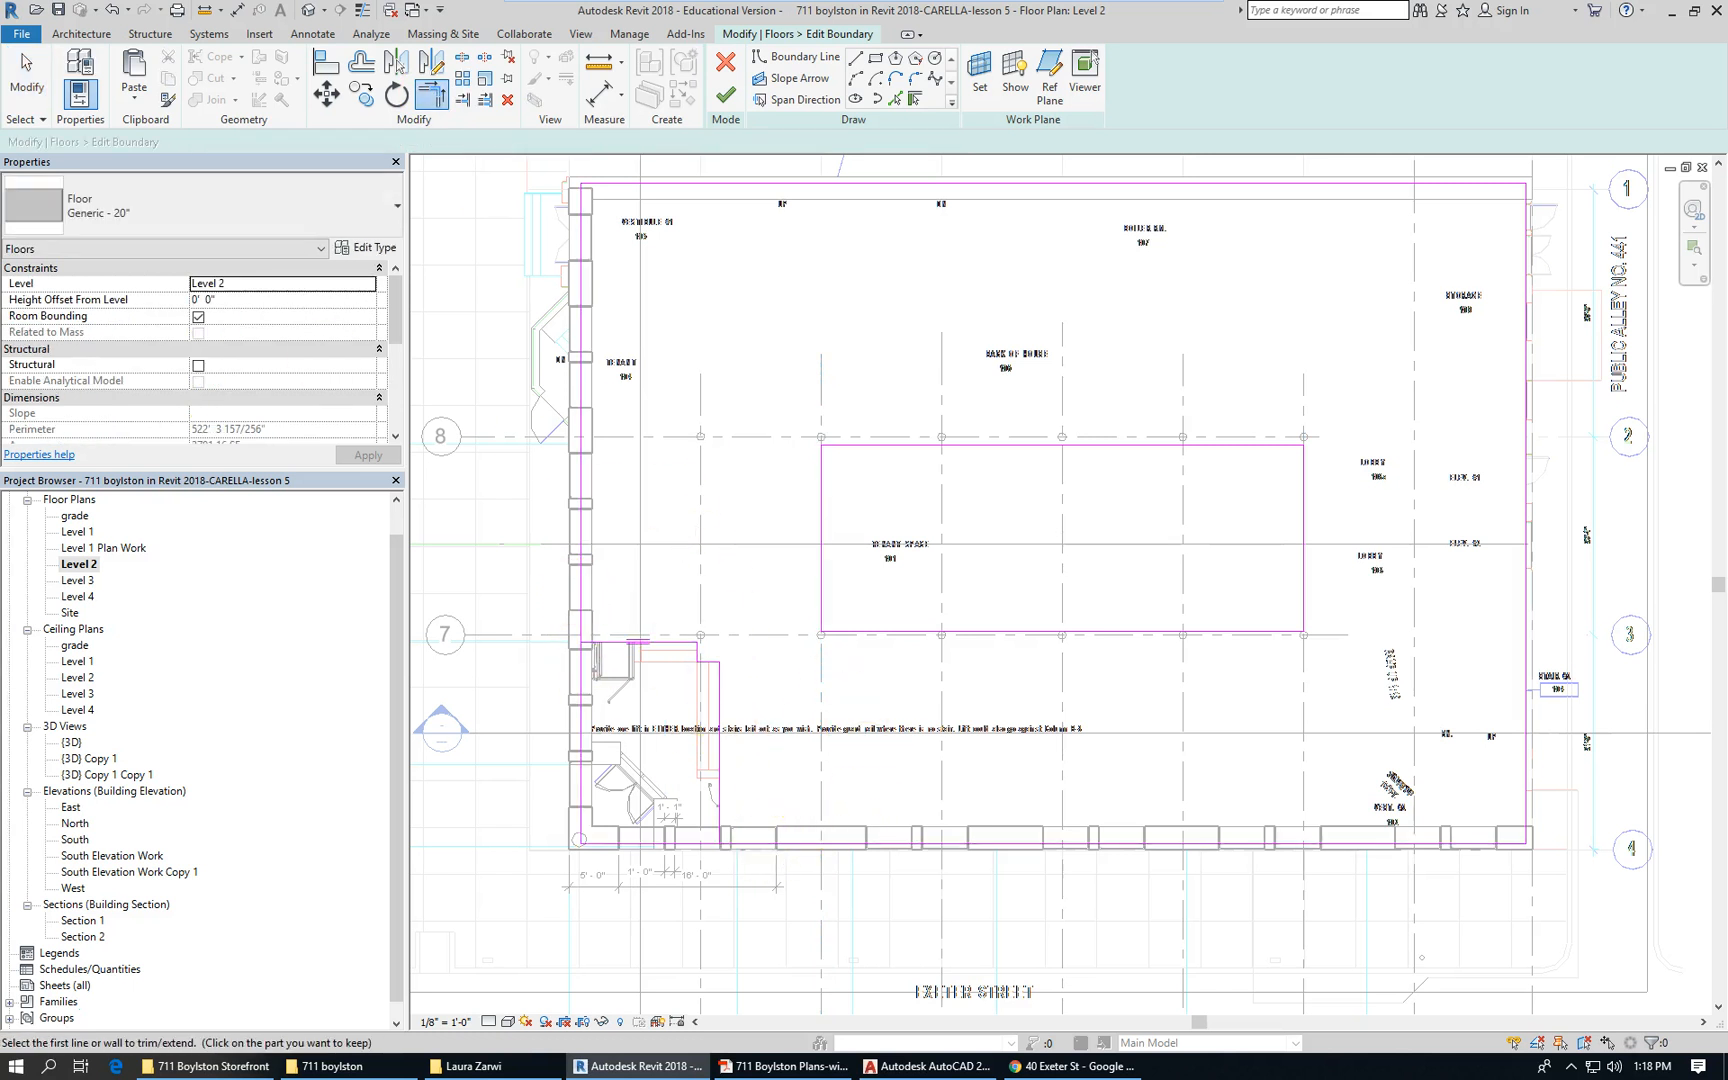
Delete the four leftover notch lines around the entrance corner from the Level 2 floor sketch
click(26, 64)
scroll(684, 668, up, 2)
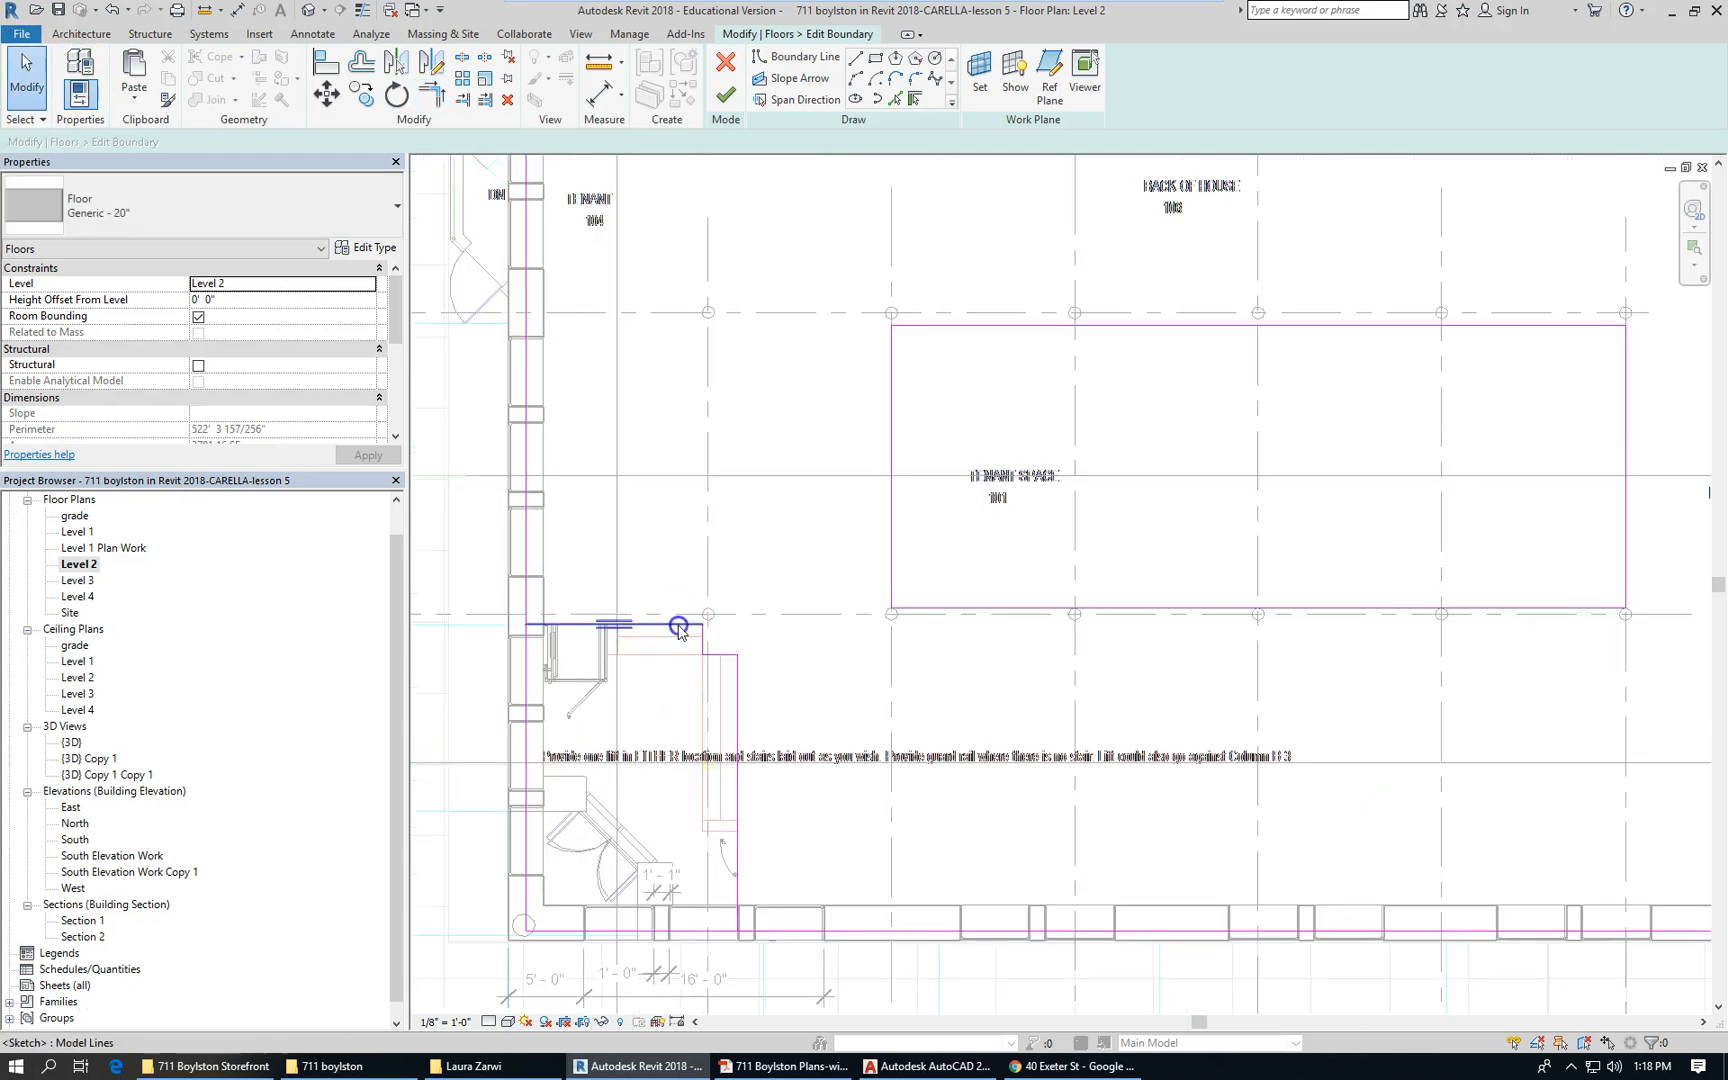
click(679, 626)
ctrl+click(703, 647)
ctrl+click(736, 710)
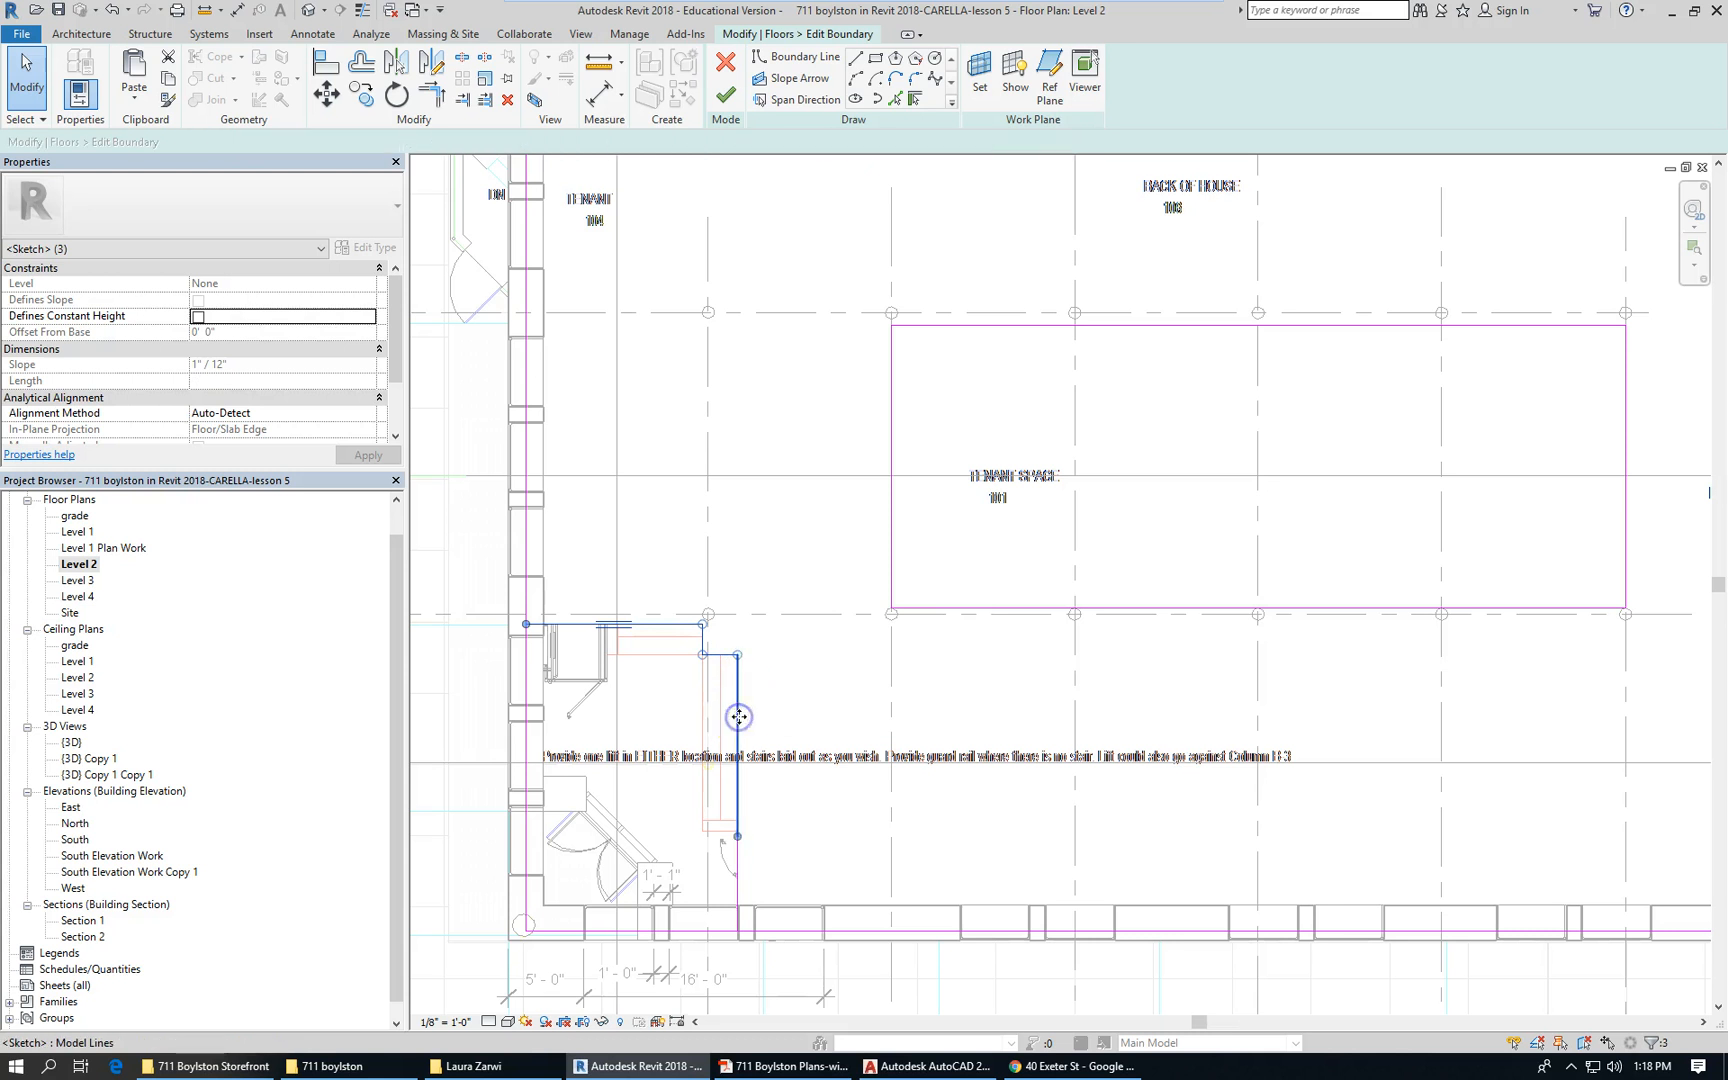
key(Delete)
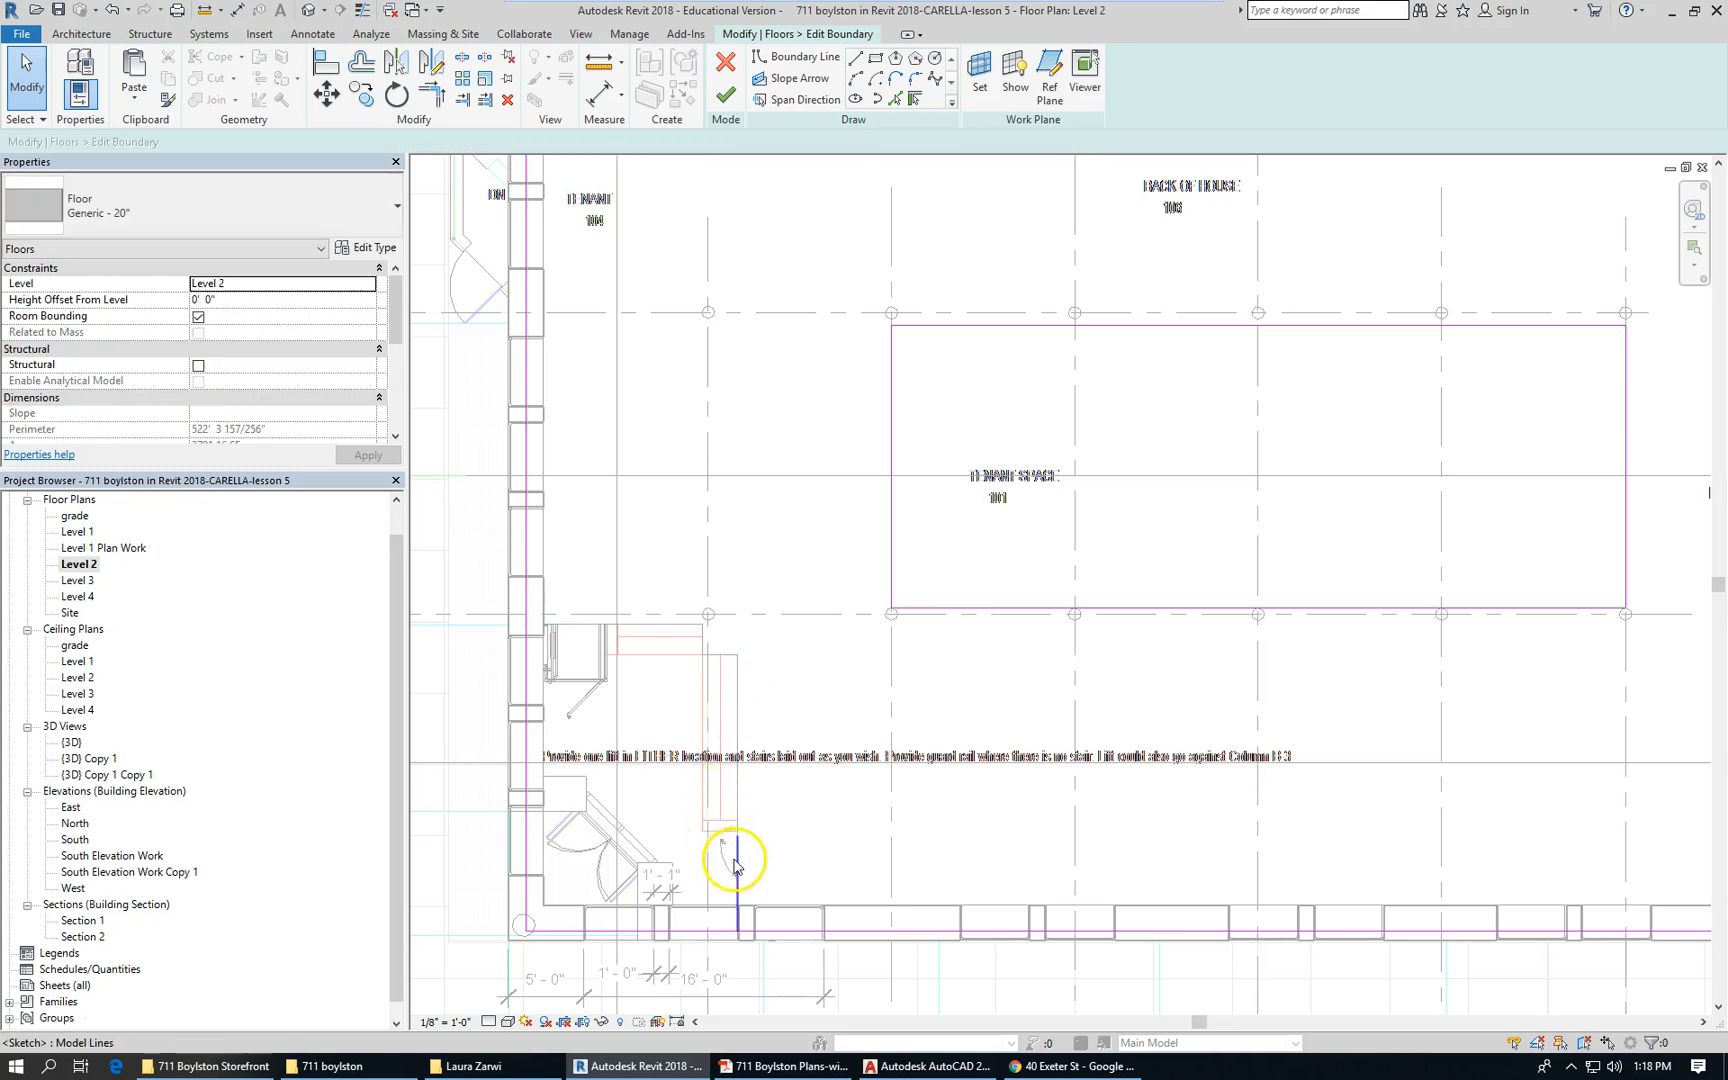
click(736, 863)
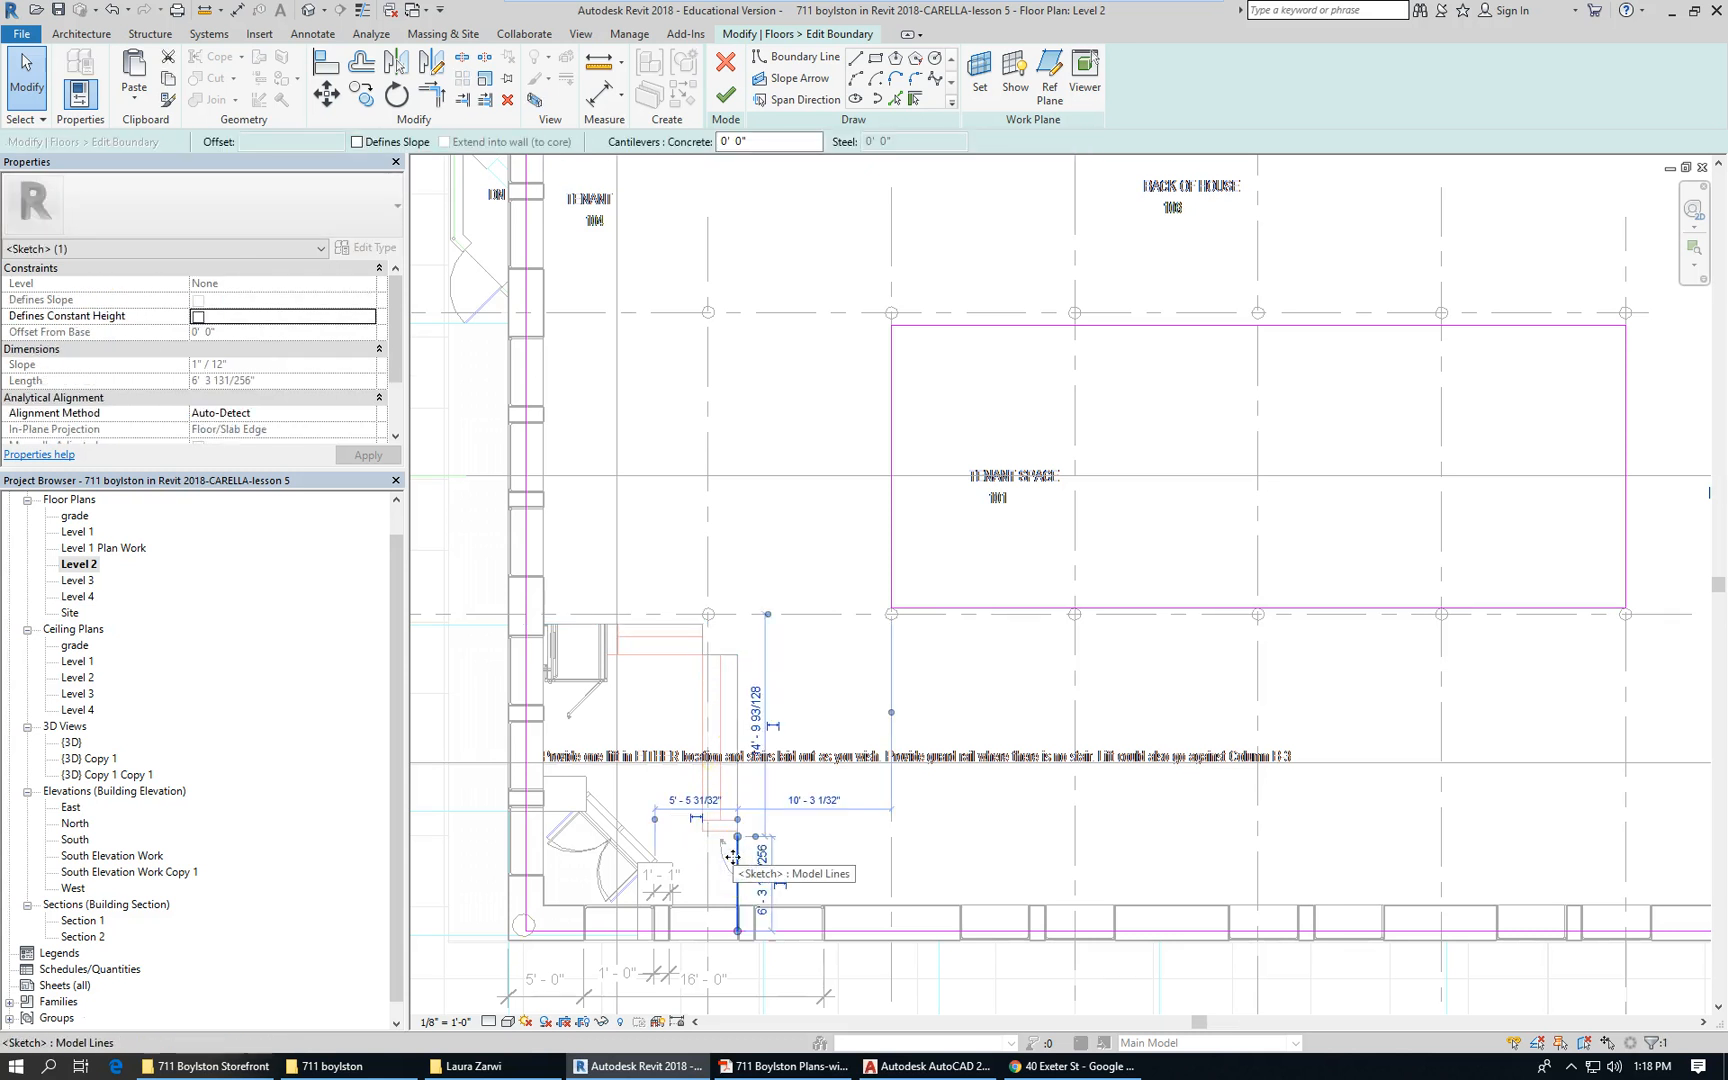
key(Delete)
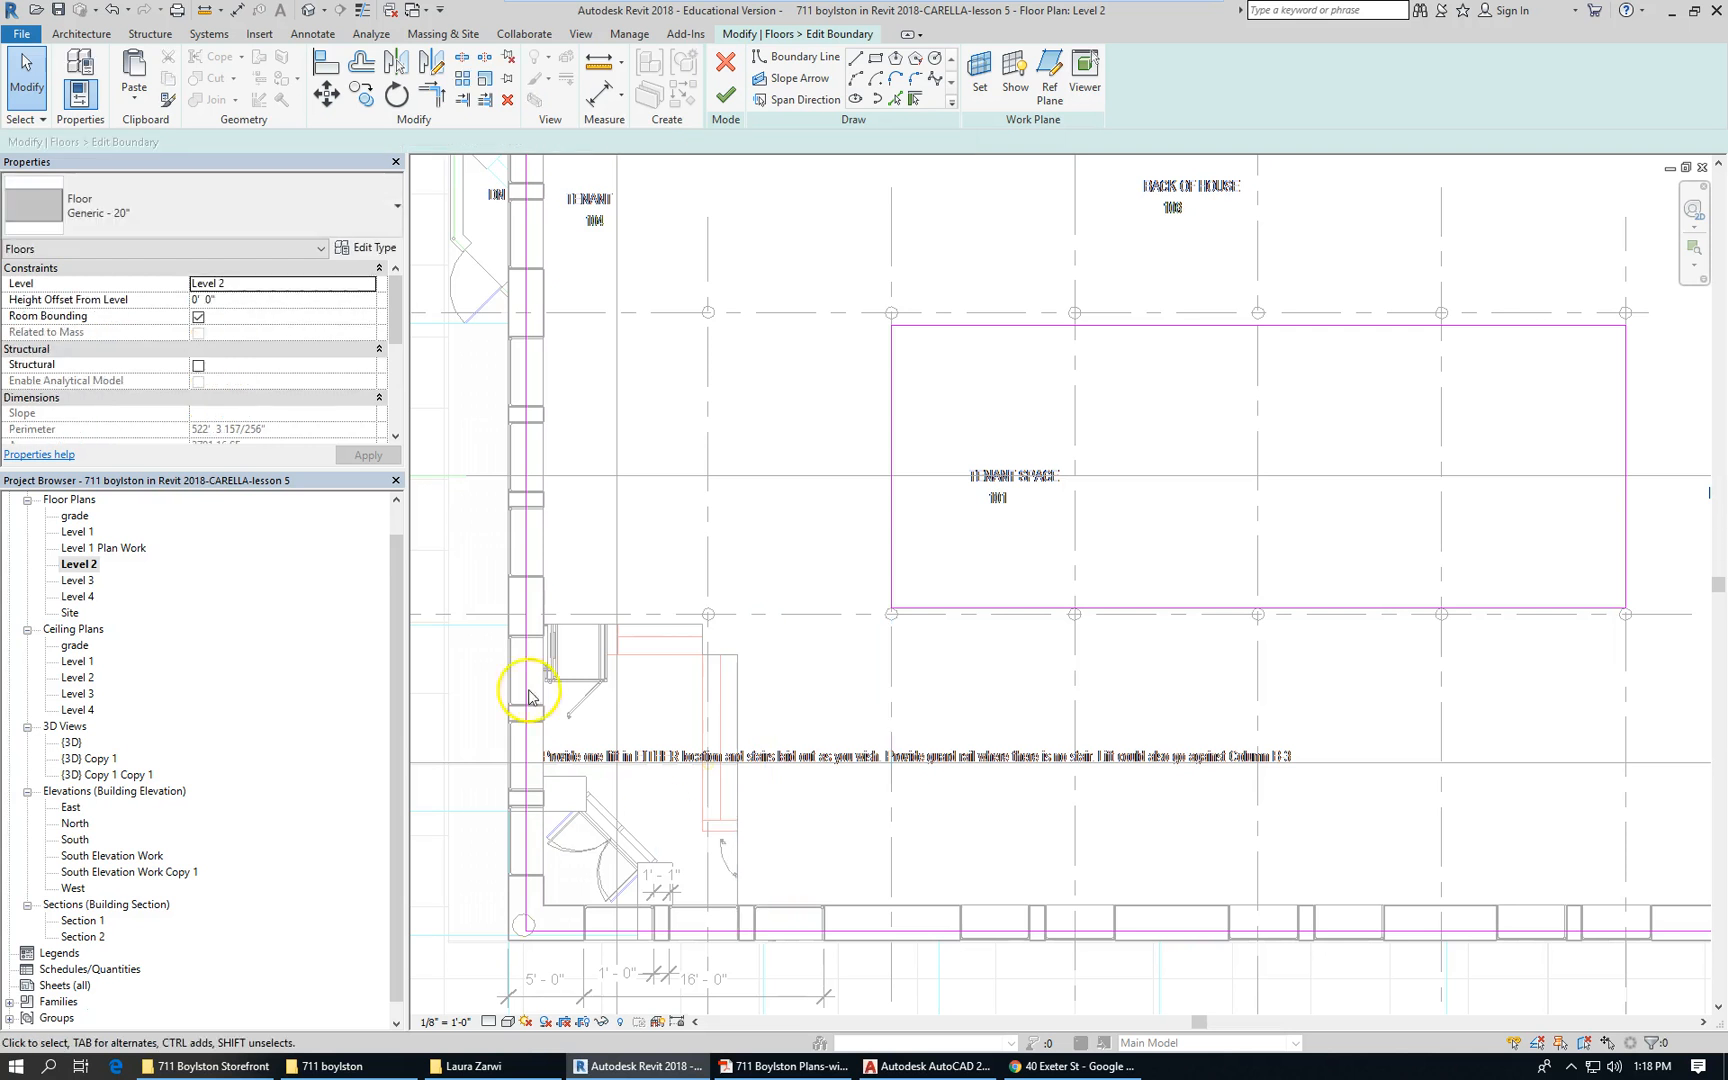
Finish the Level 2 floor sketch and decline attaching the walls to the floor's bottom
scroll(675, 694, down, 3)
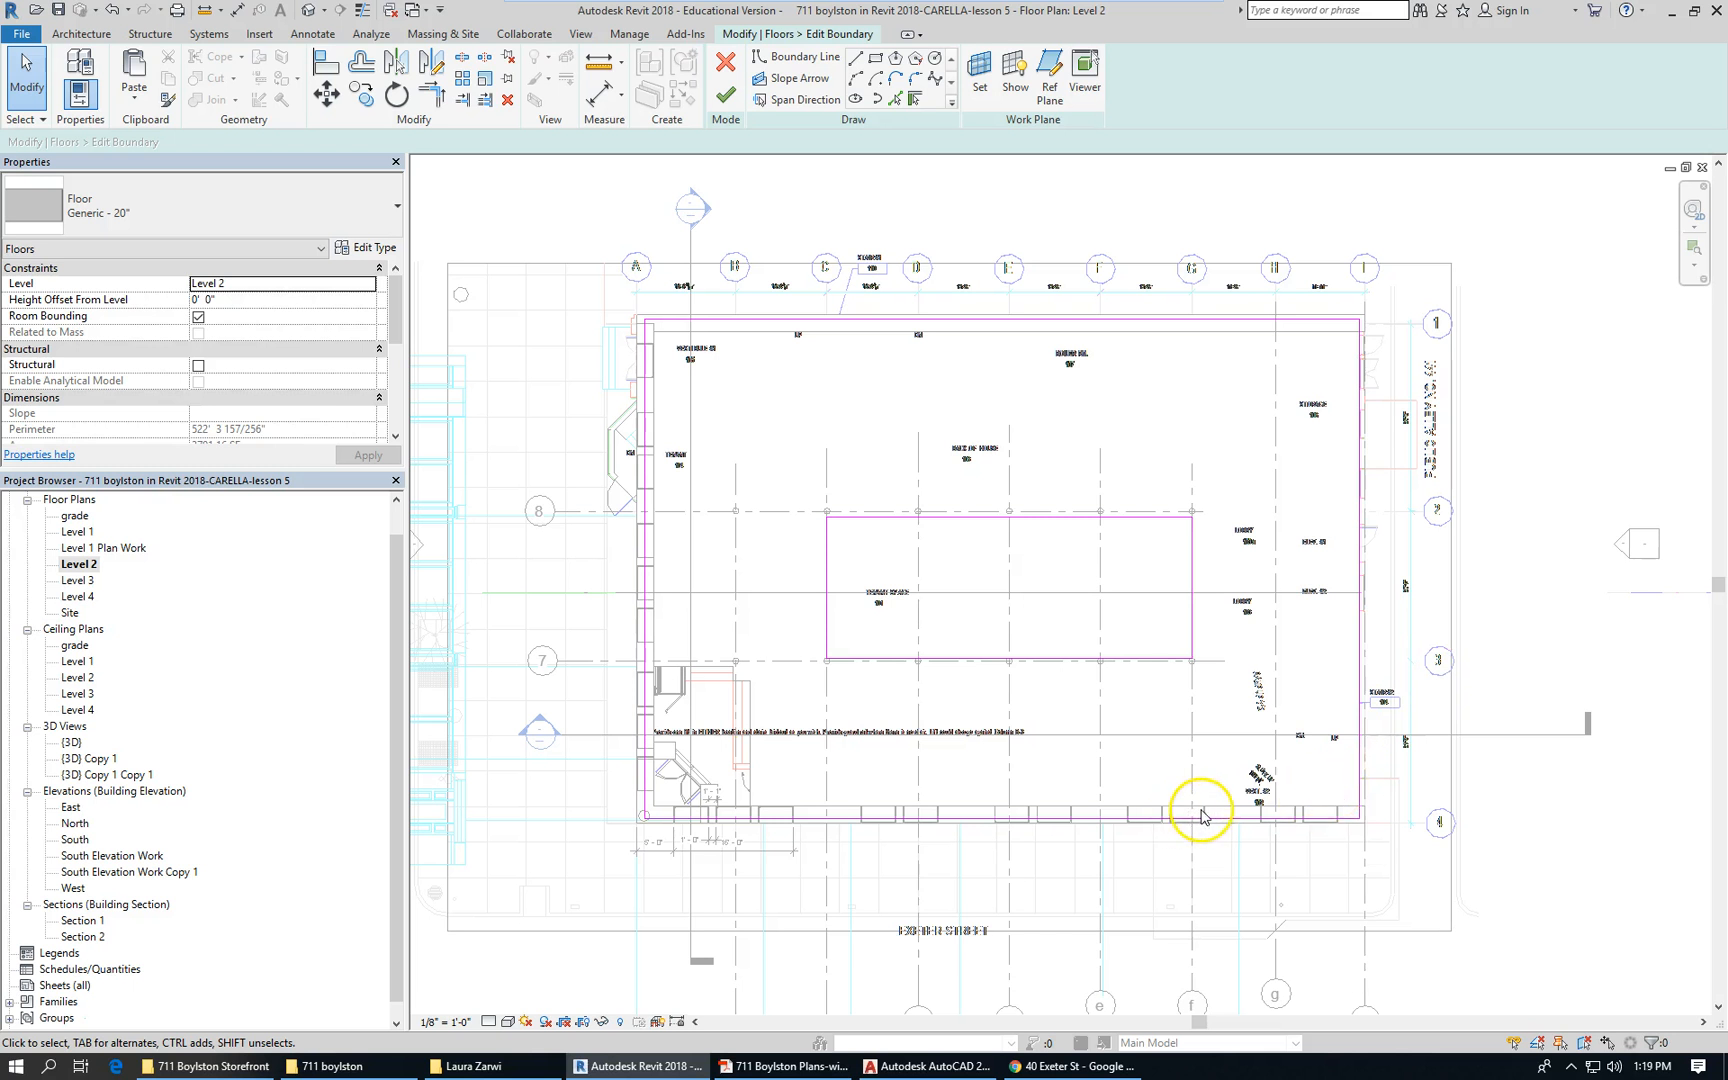
click(727, 96)
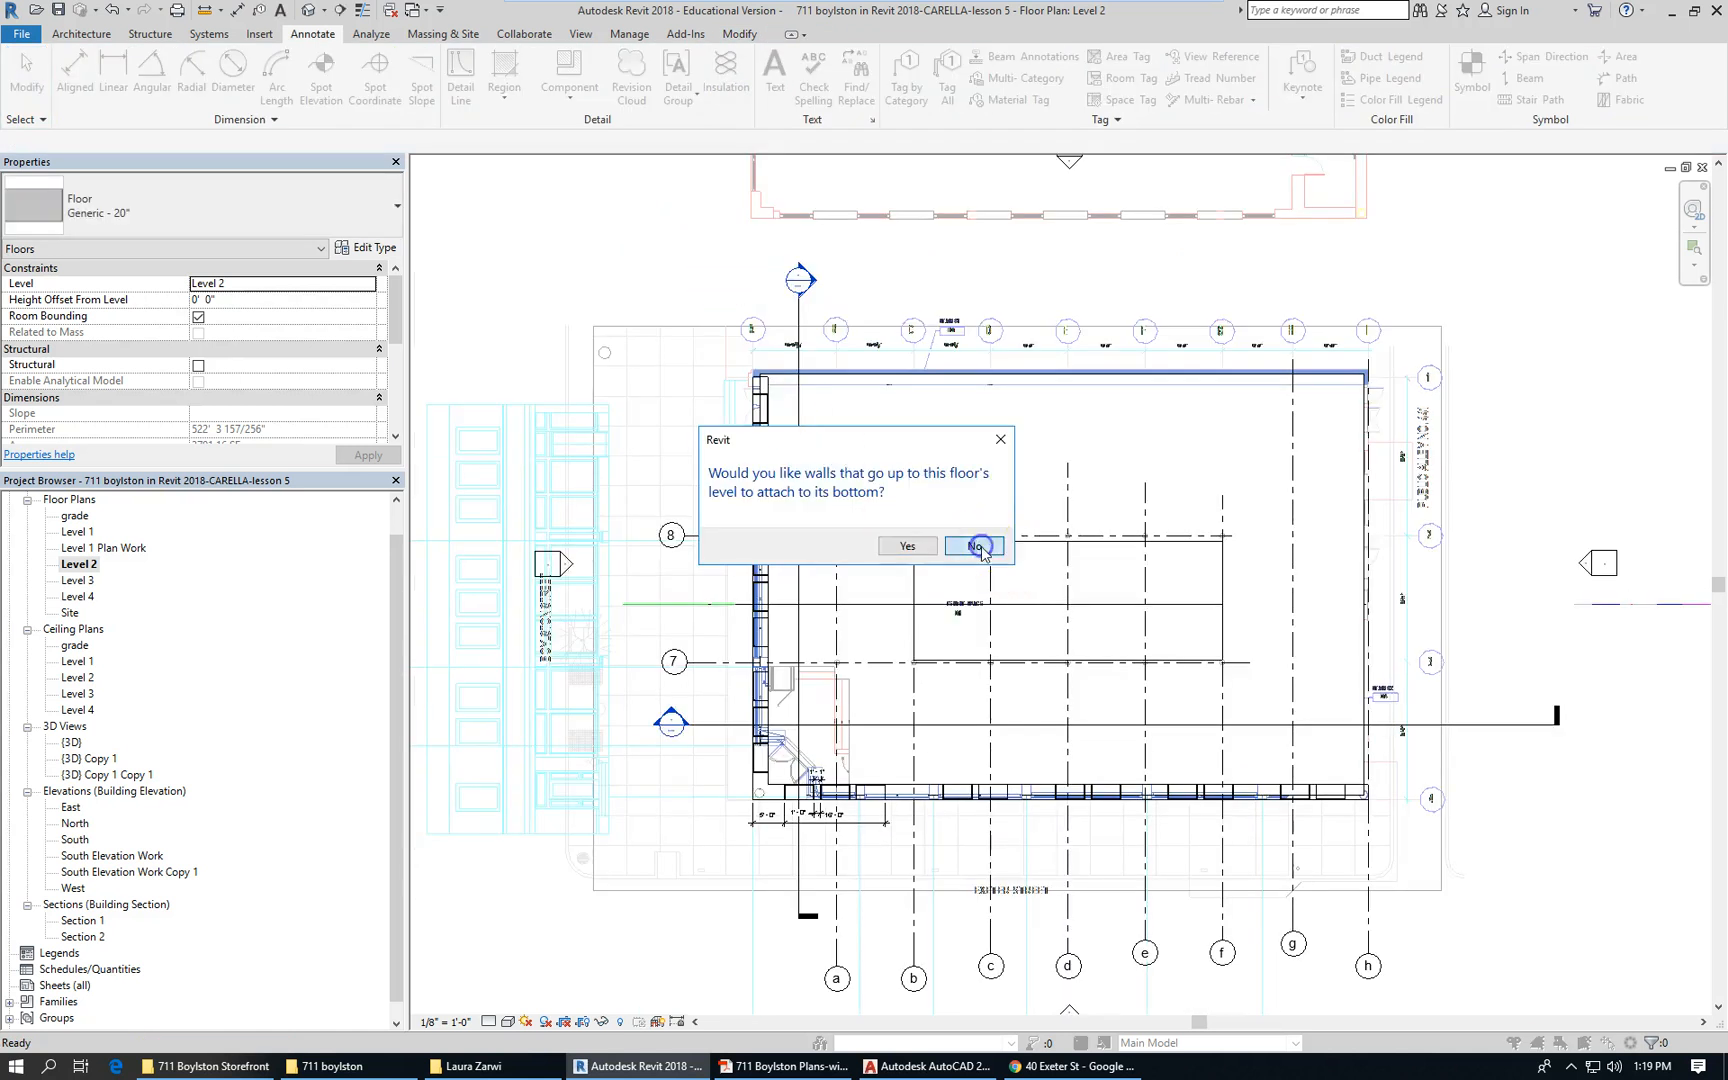
click(977, 546)
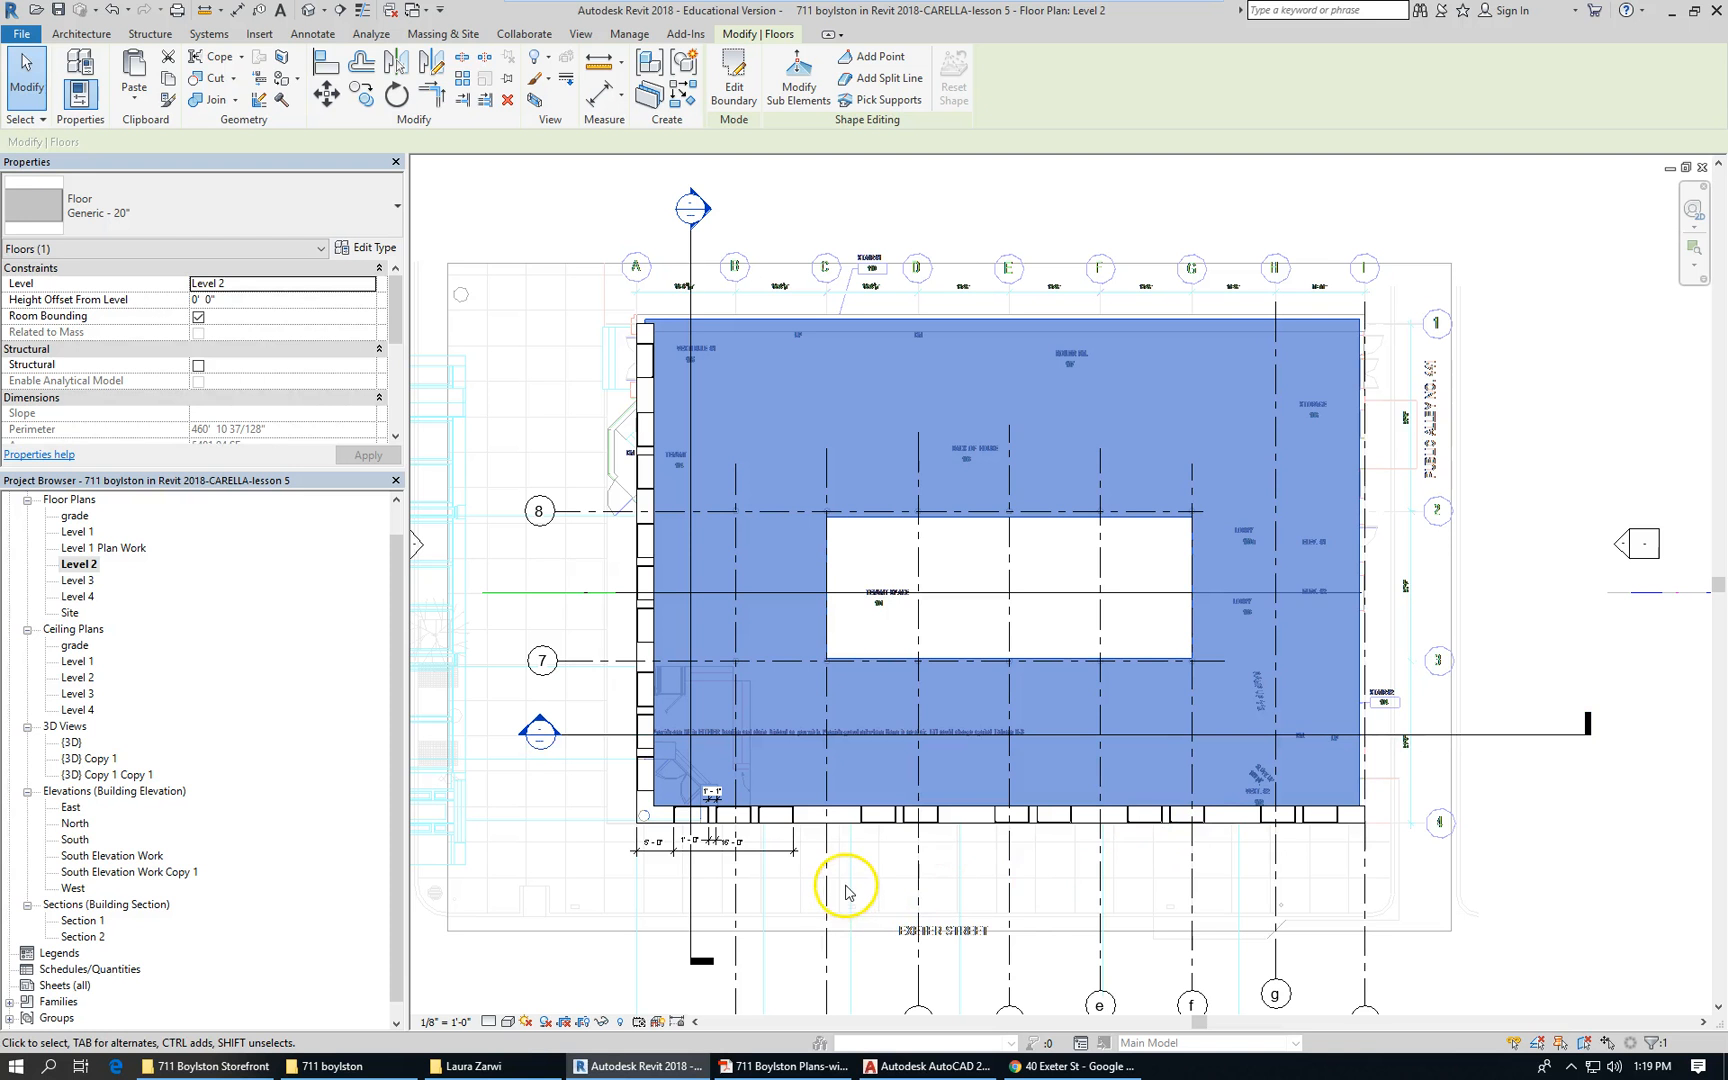
Open the Level 1 floor plan and examine the Generic - 18" floor's notch at the entrance corner
double_click(85, 536)
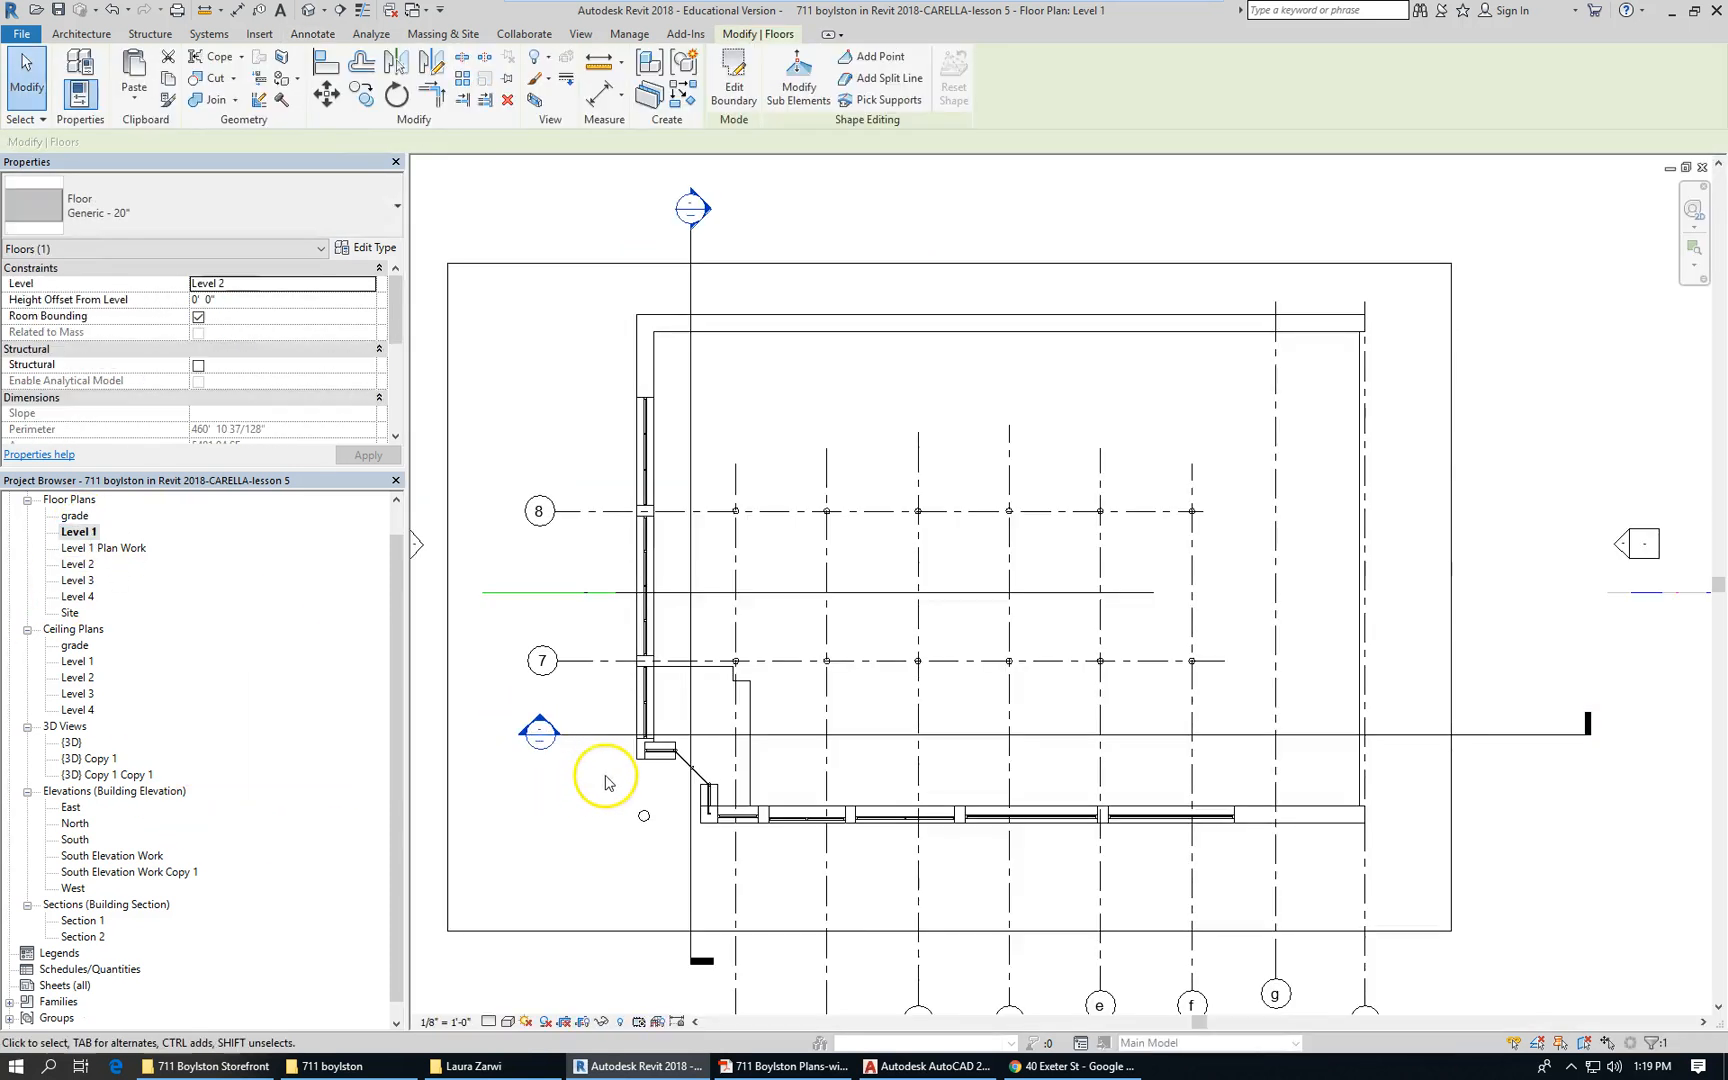
scroll(793, 692, down, 1)
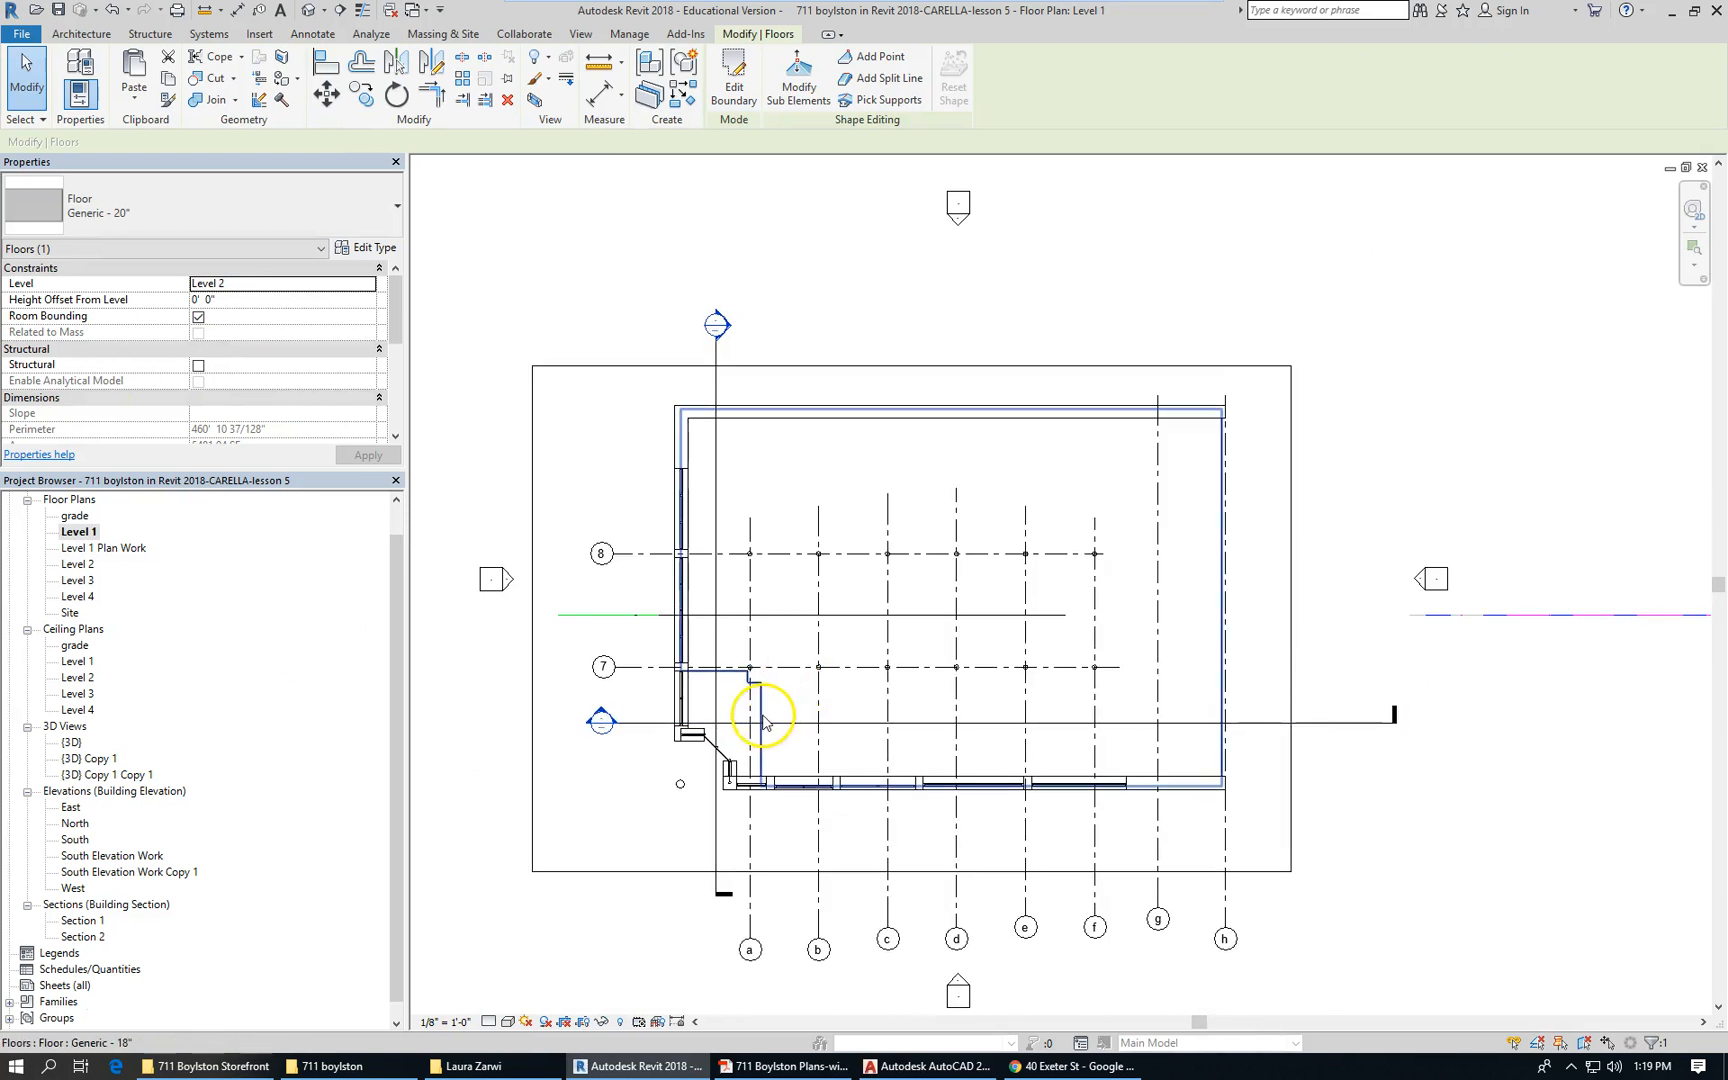
click(767, 722)
scroll(812, 816, up, 2)
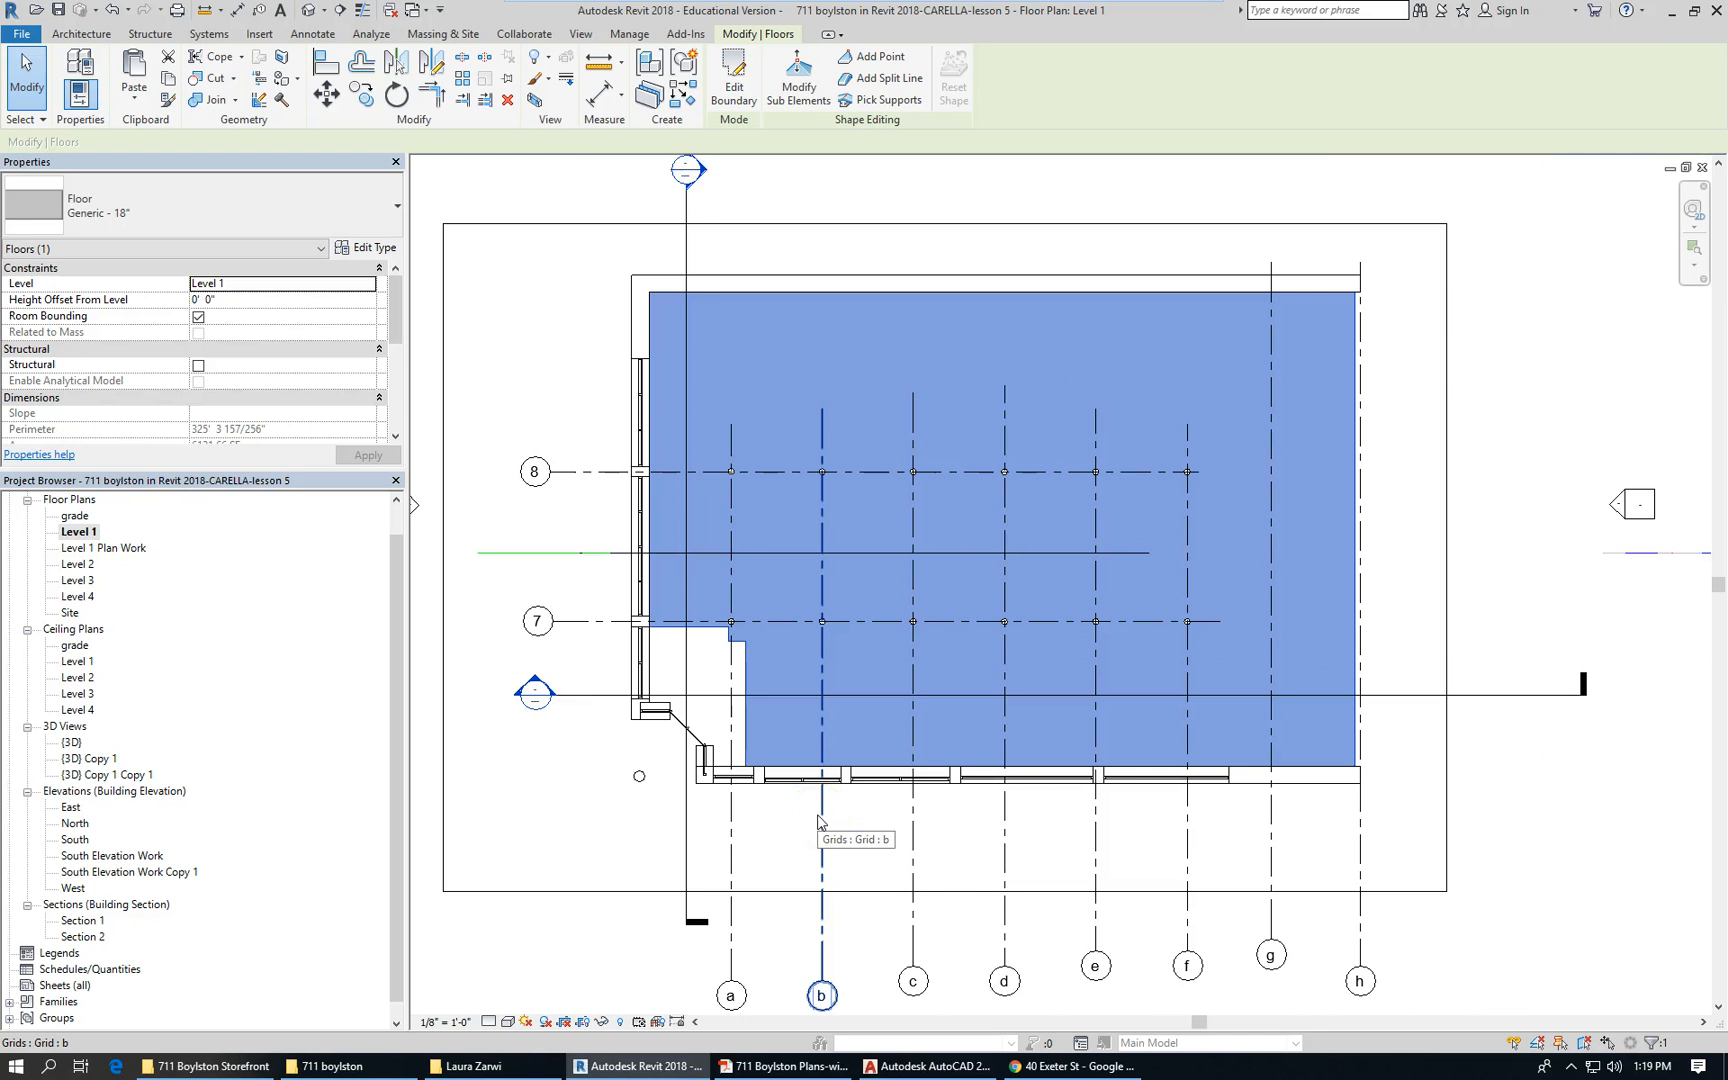
scroll(816, 822, up, 1)
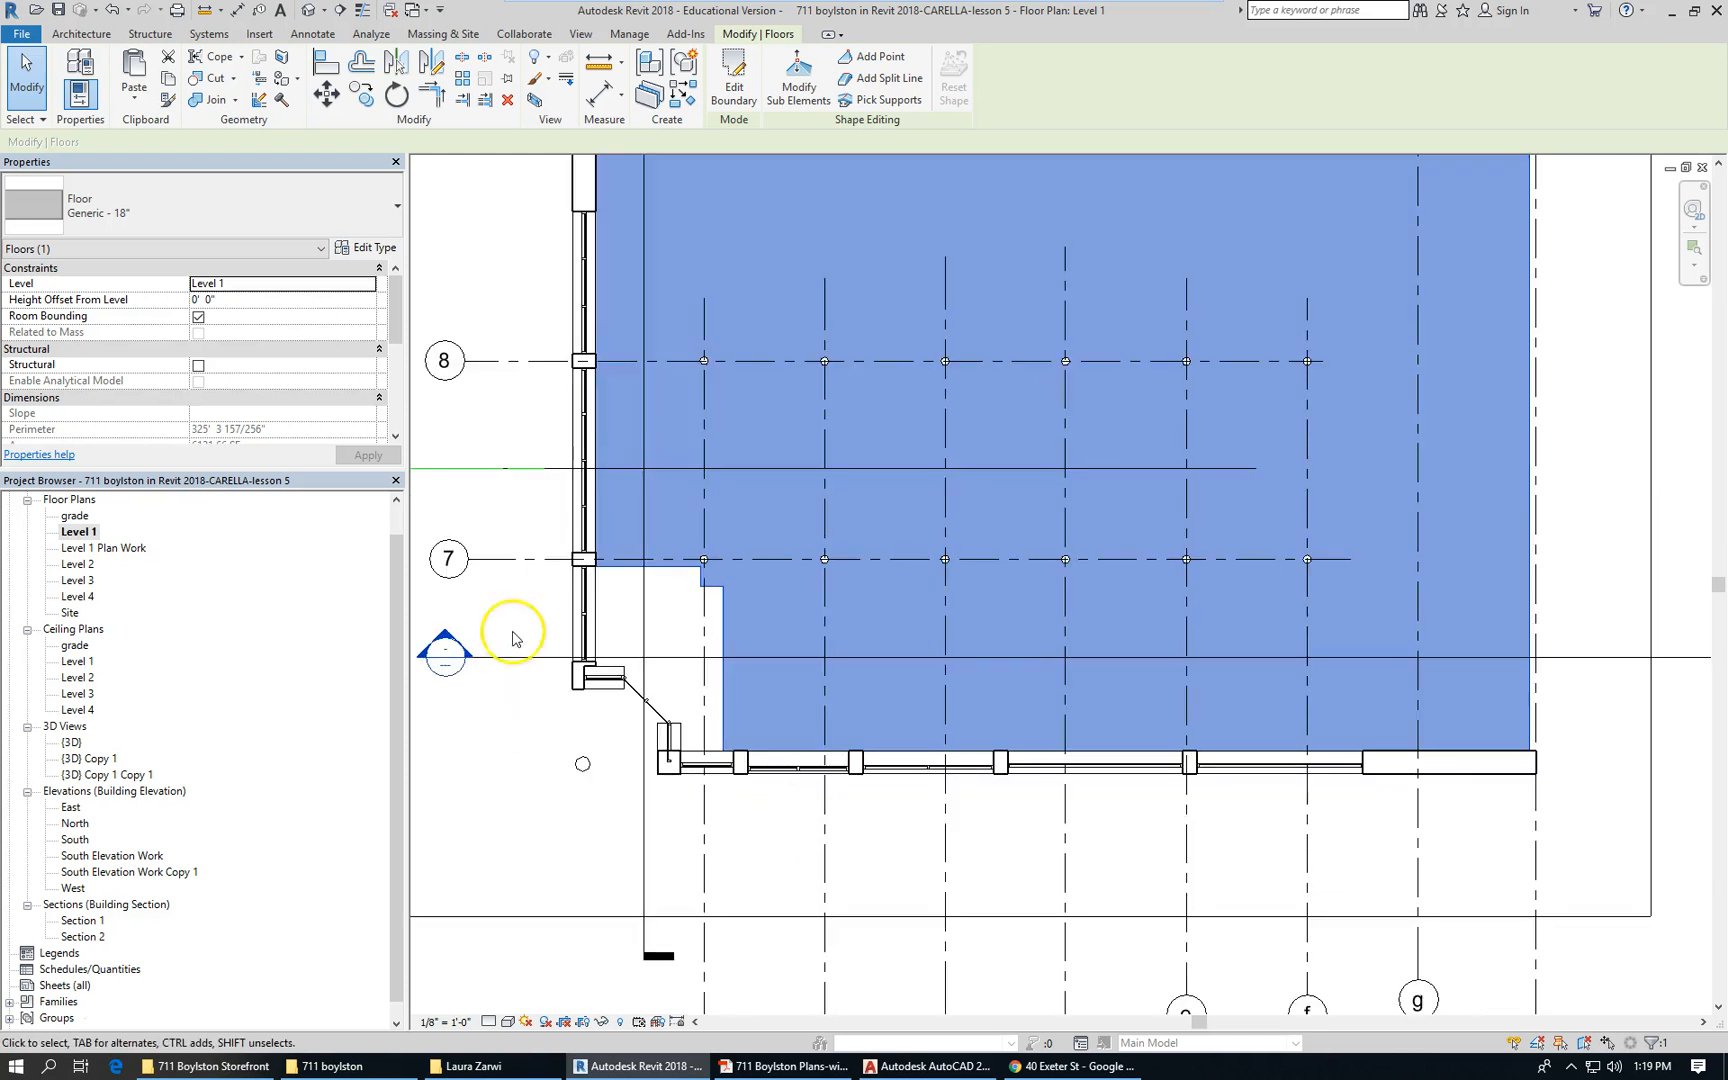
scroll(840, 768, down, 1)
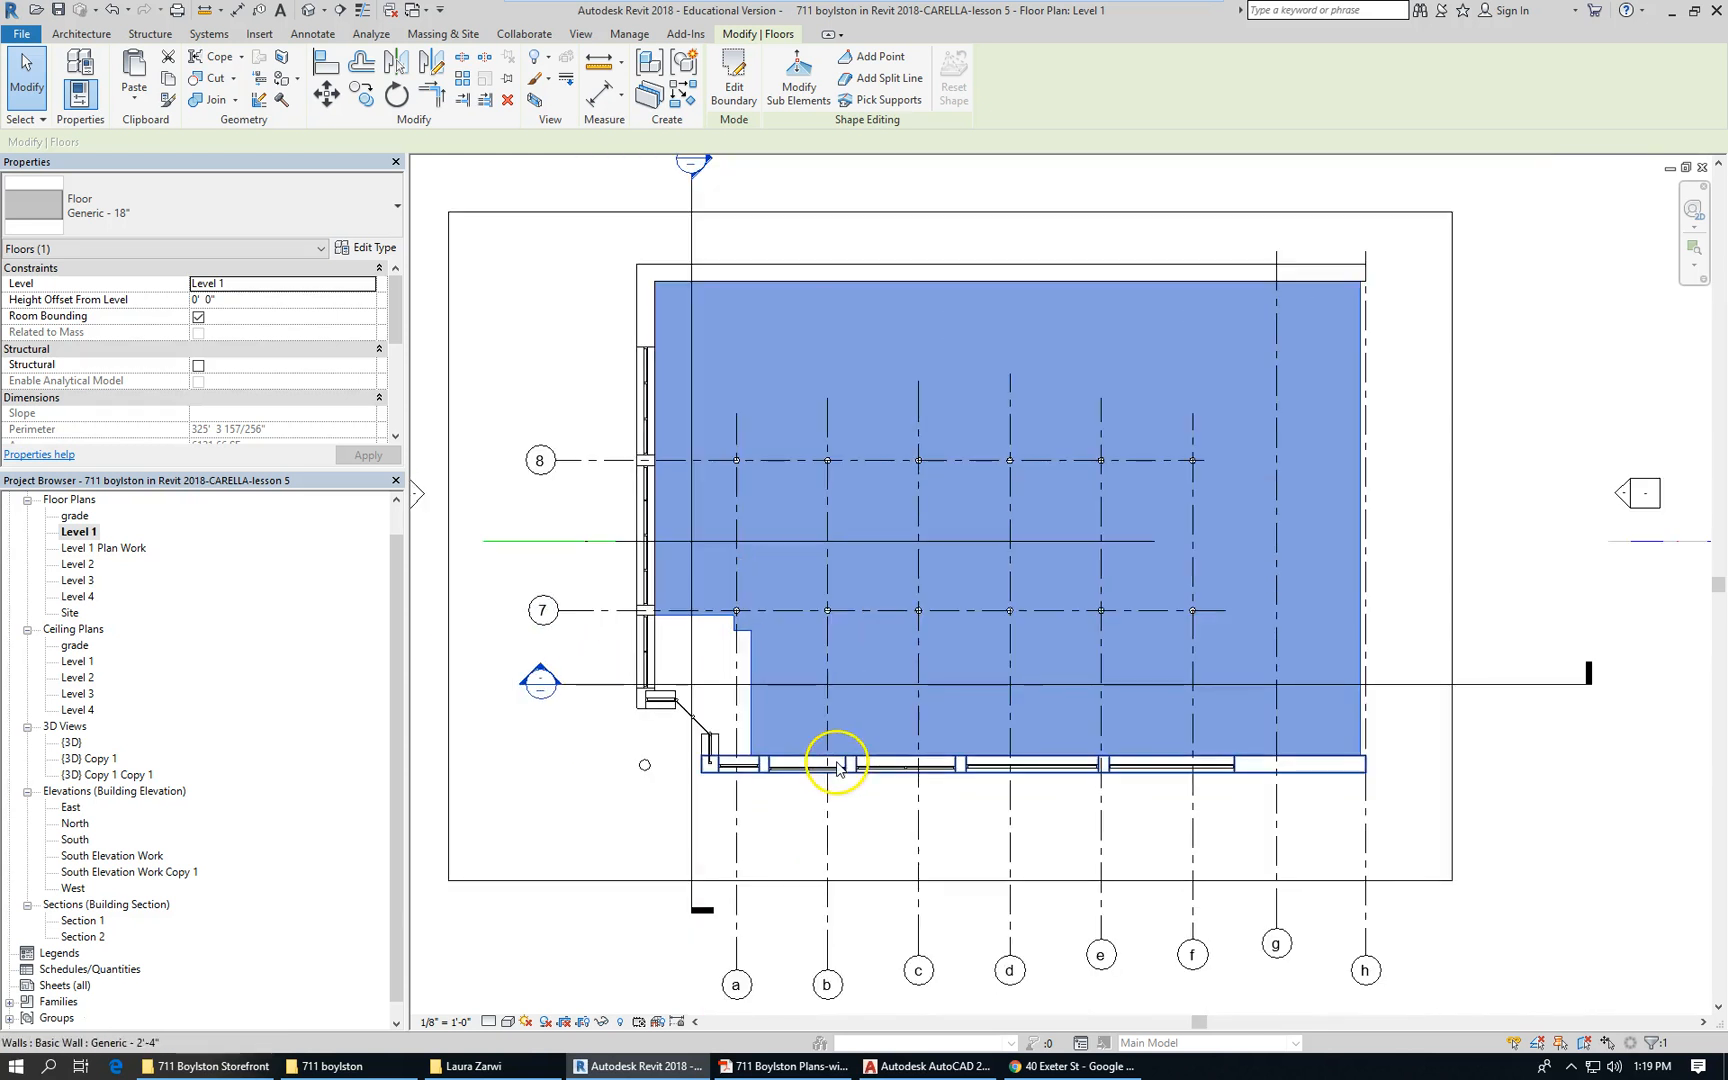
scroll(702, 663, up, 2)
scroll(687, 636, up, 2)
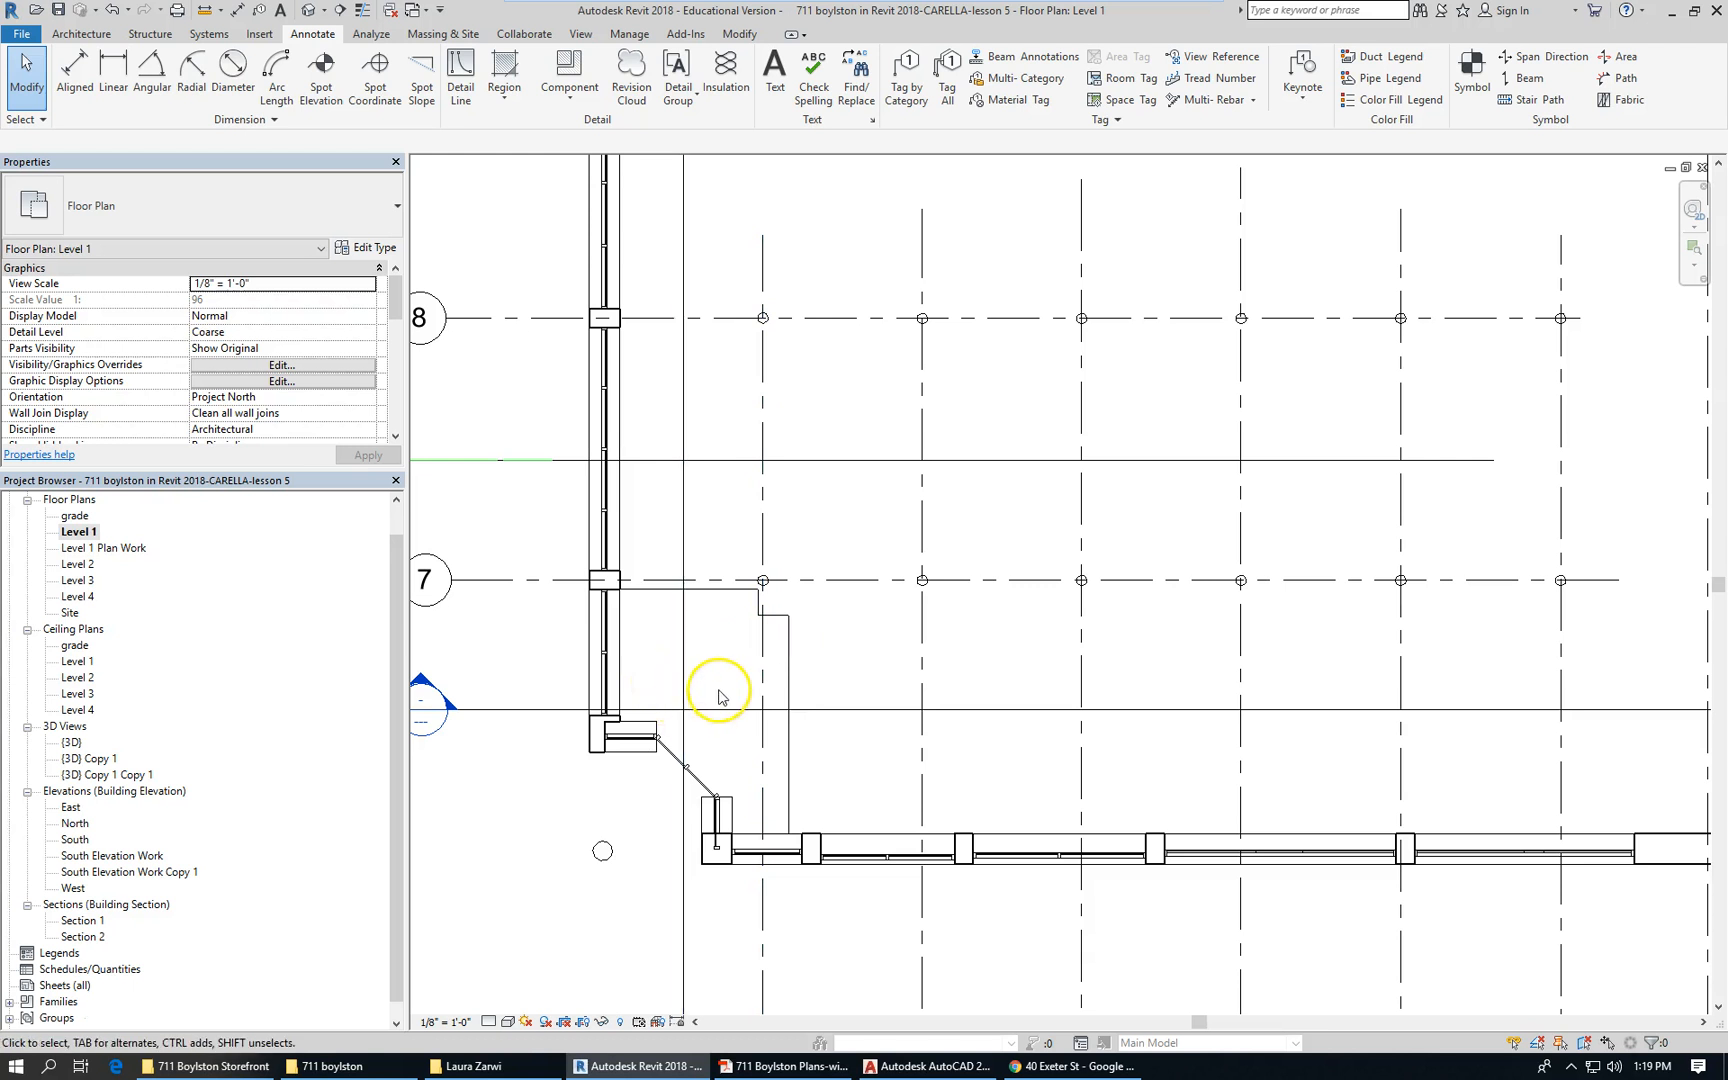
scroll(718, 694, up, 2)
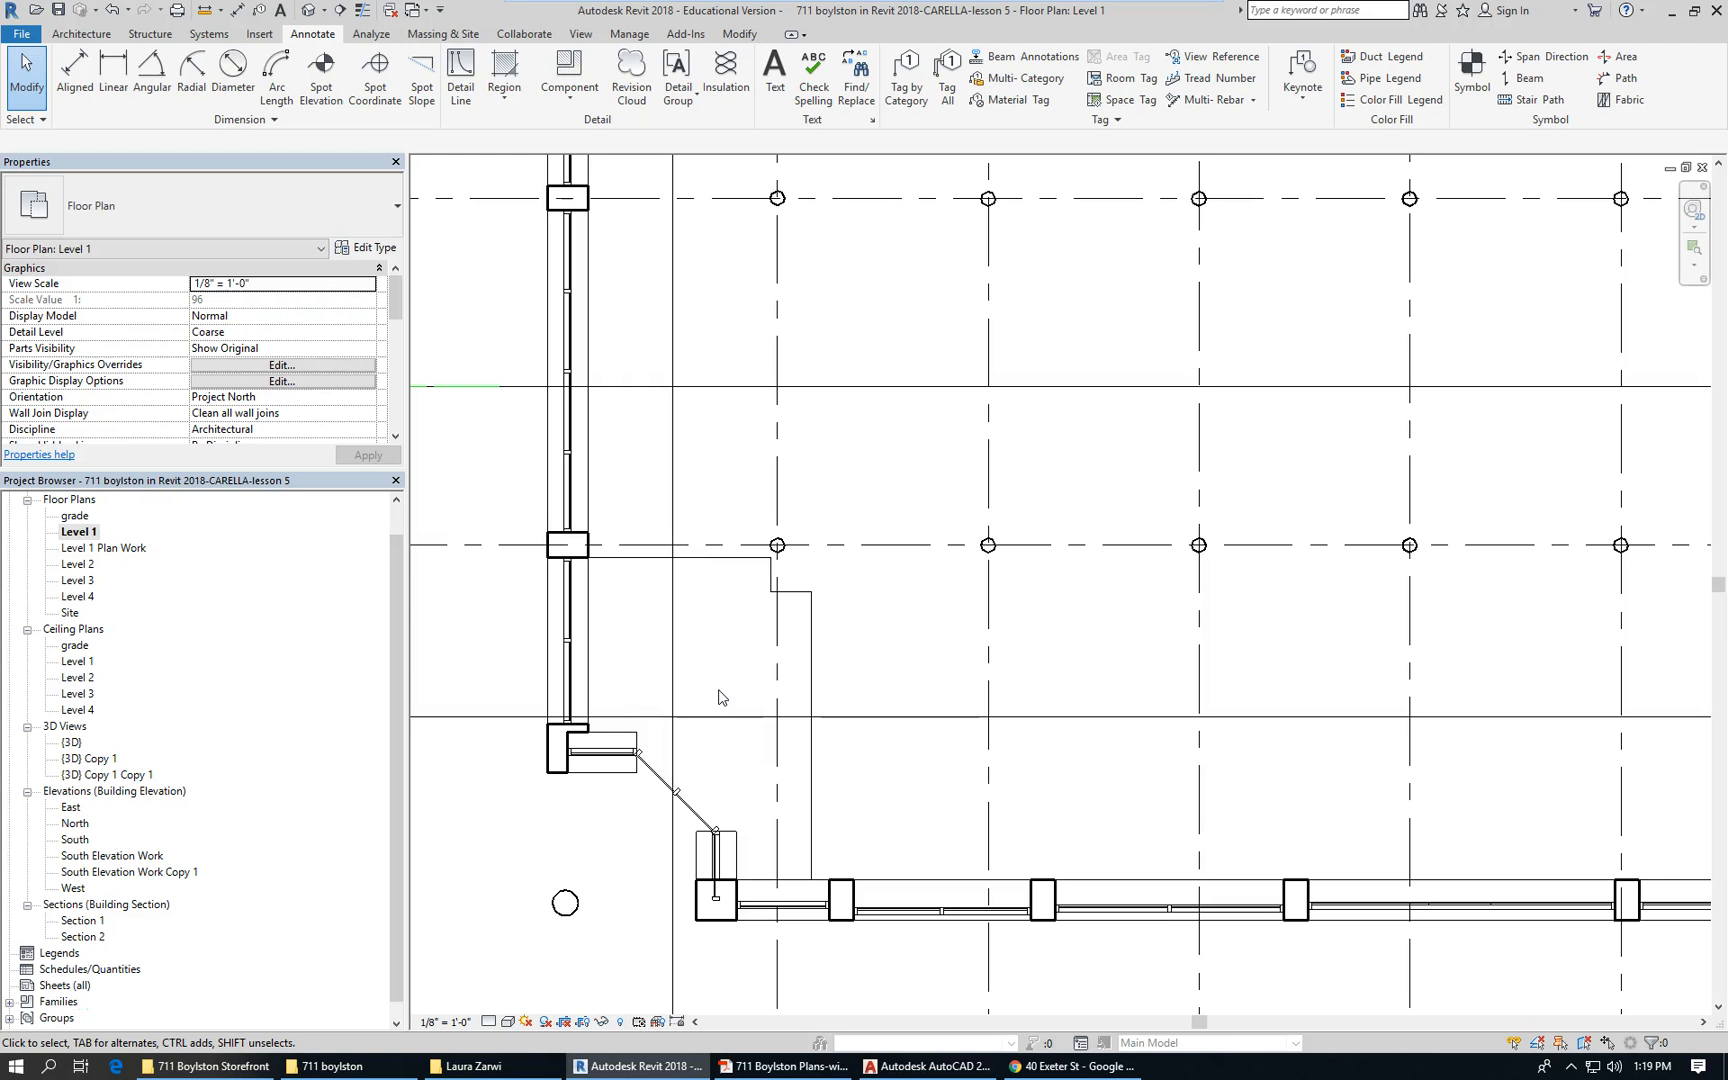
scroll(744, 663, up, 3)
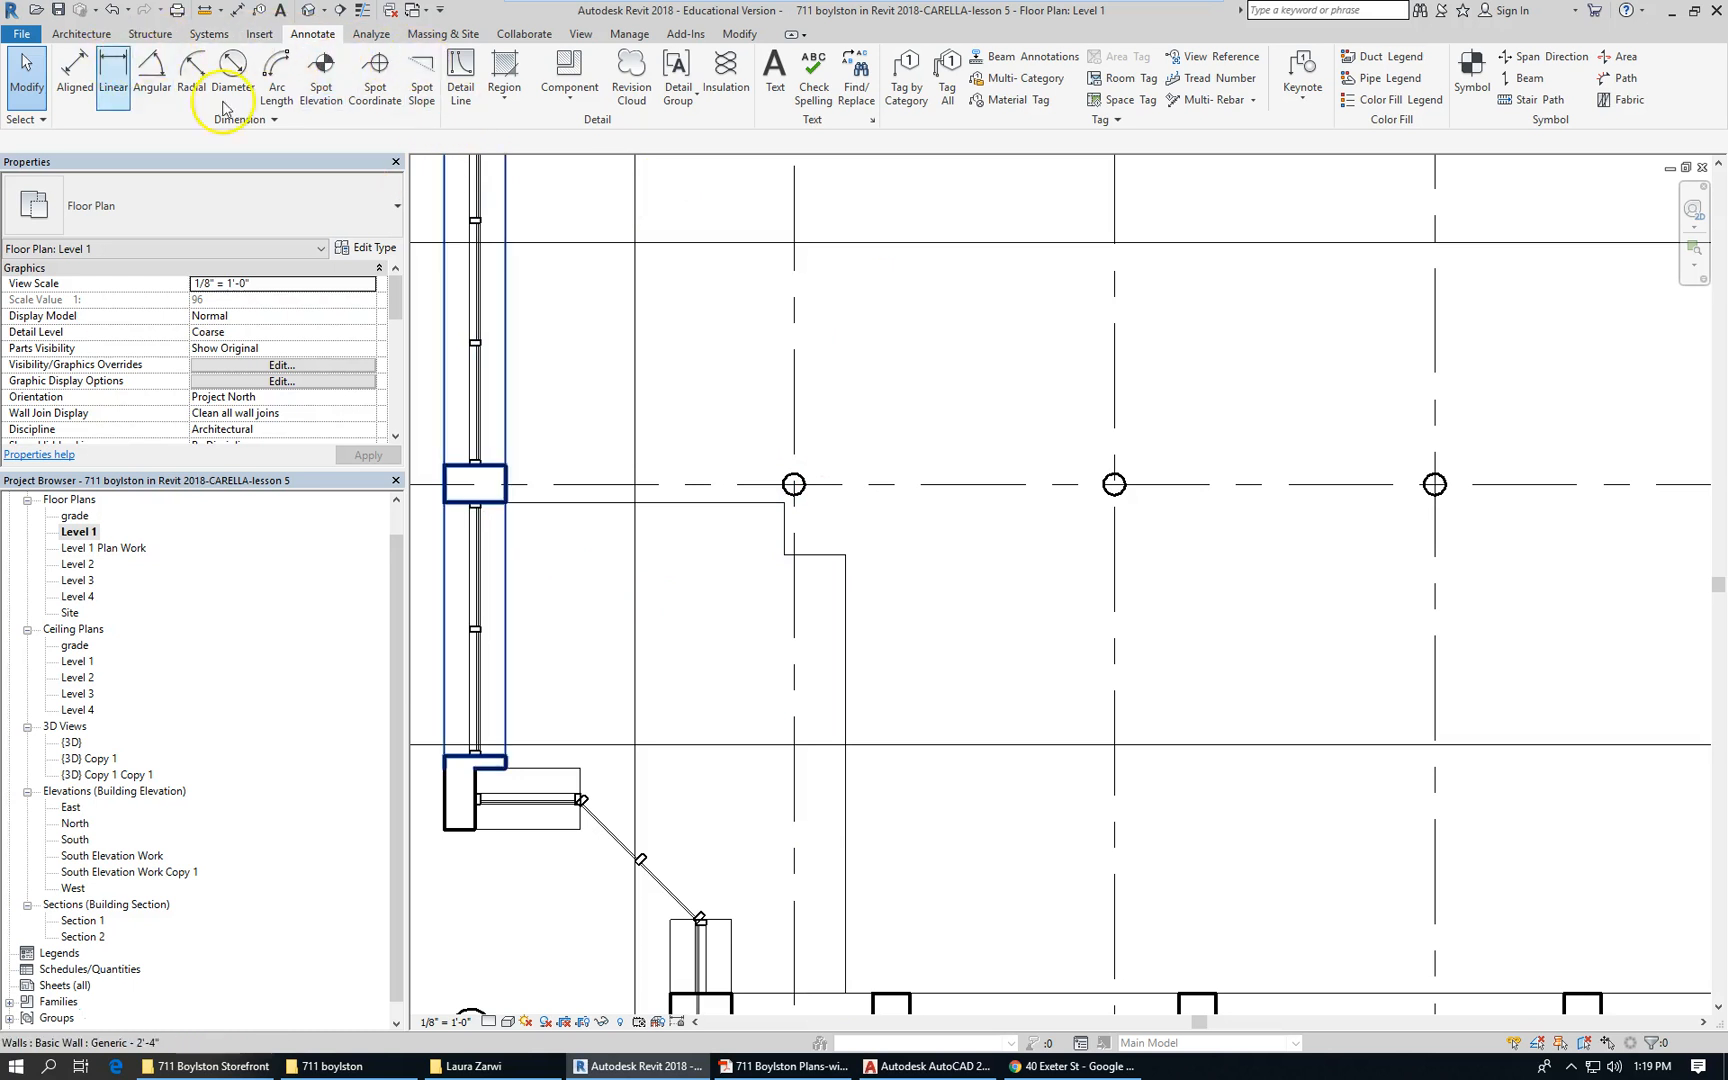
scroll(768, 565, down, 2)
click(737, 585)
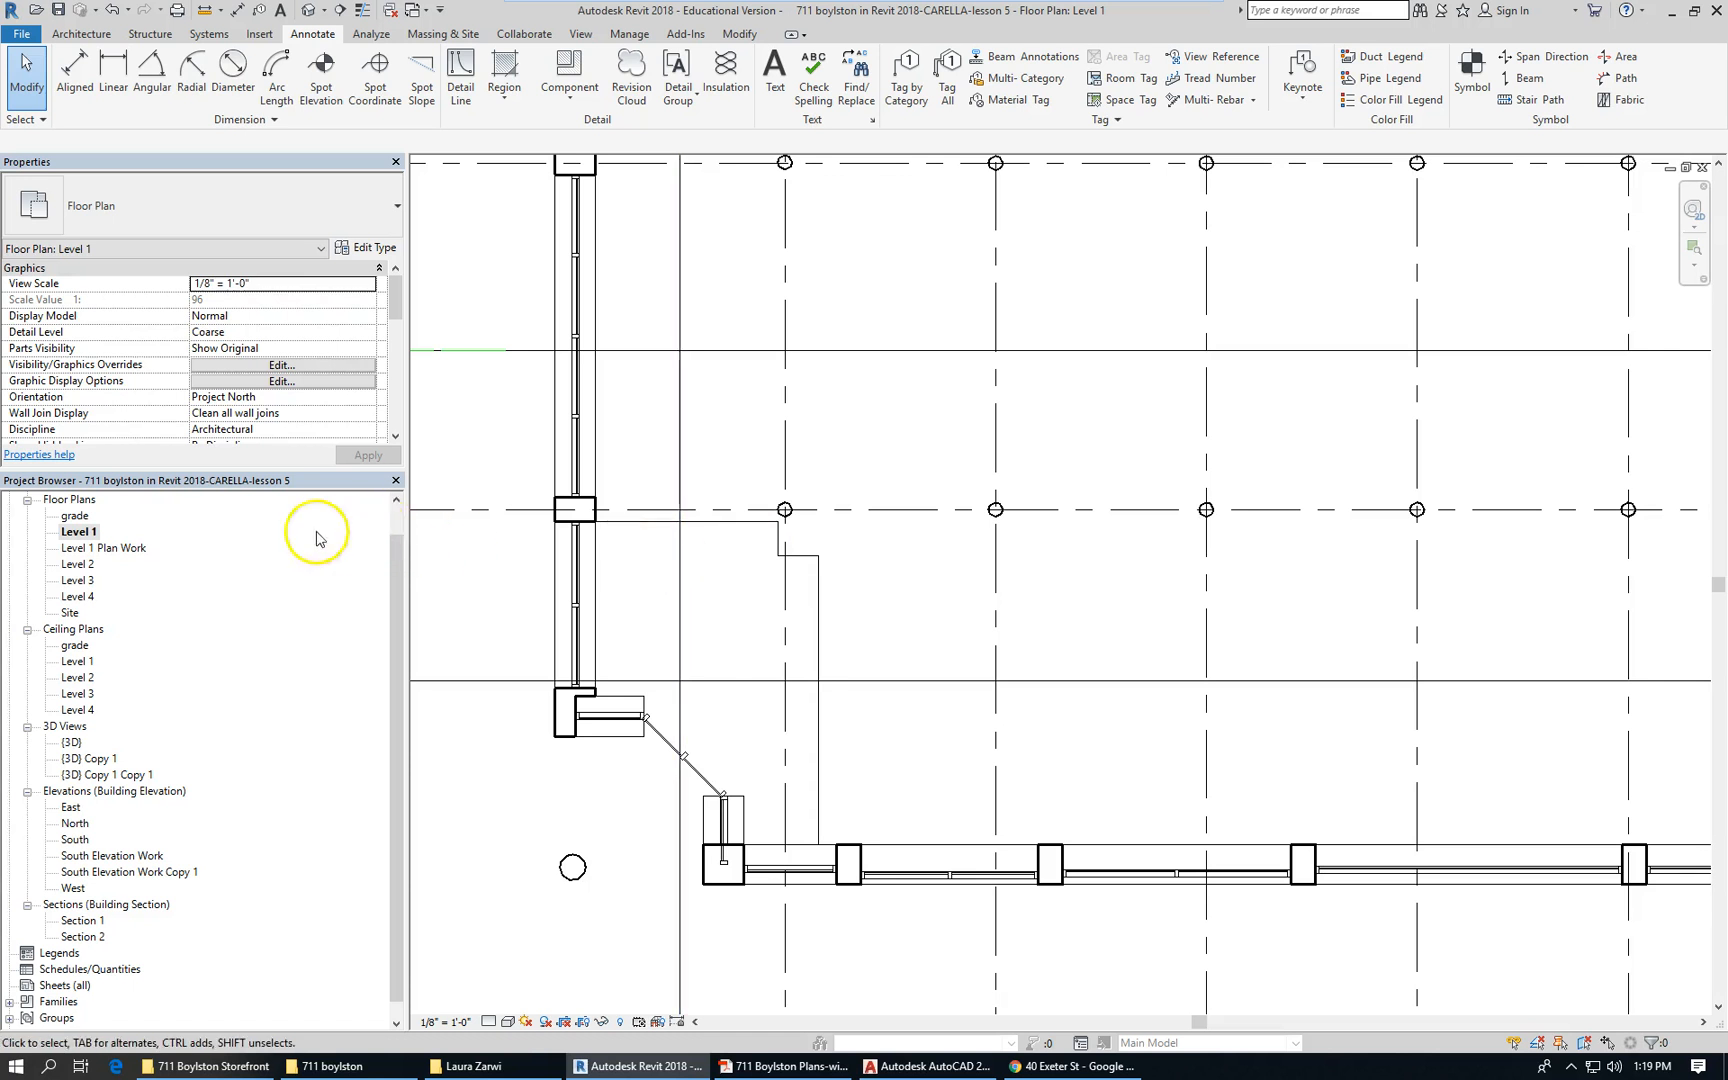
In the grade floor plan, open the boundary sketch of the Level 1 Generic - 18" floor for editing
double_click(70, 516)
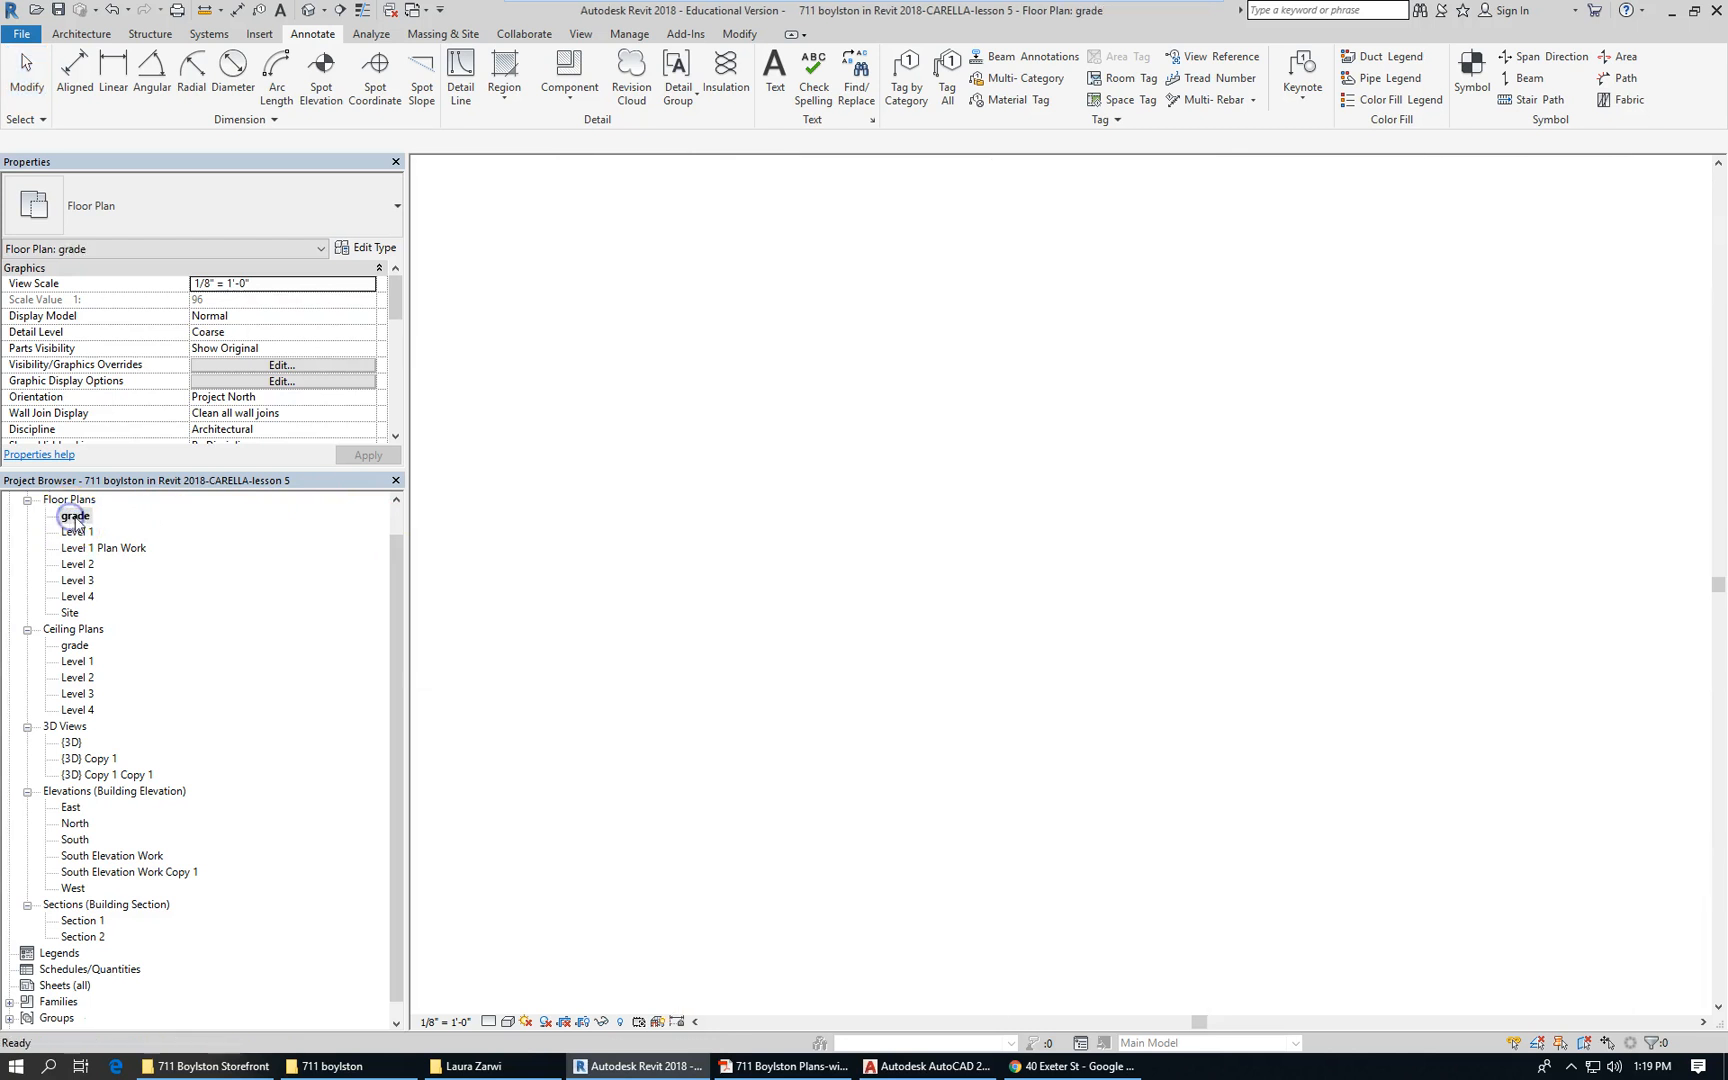
scroll(743, 552, up, 6)
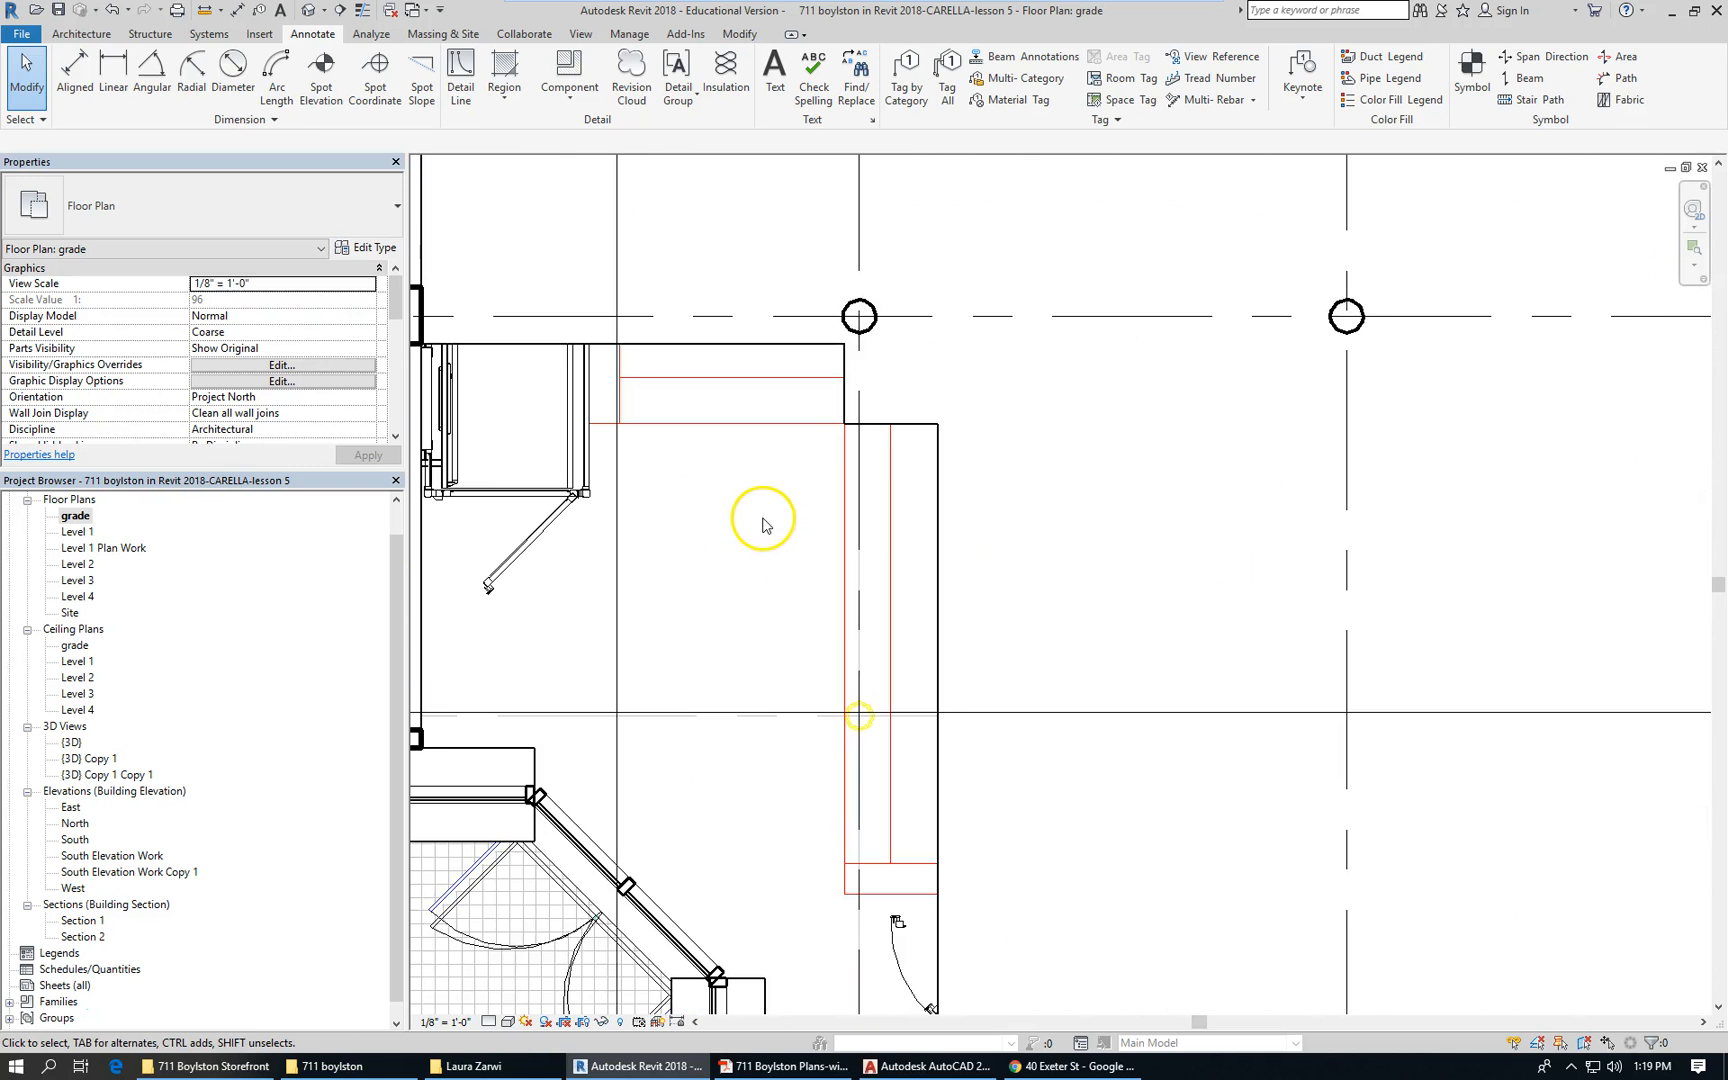
scroll(763, 525, down, 1)
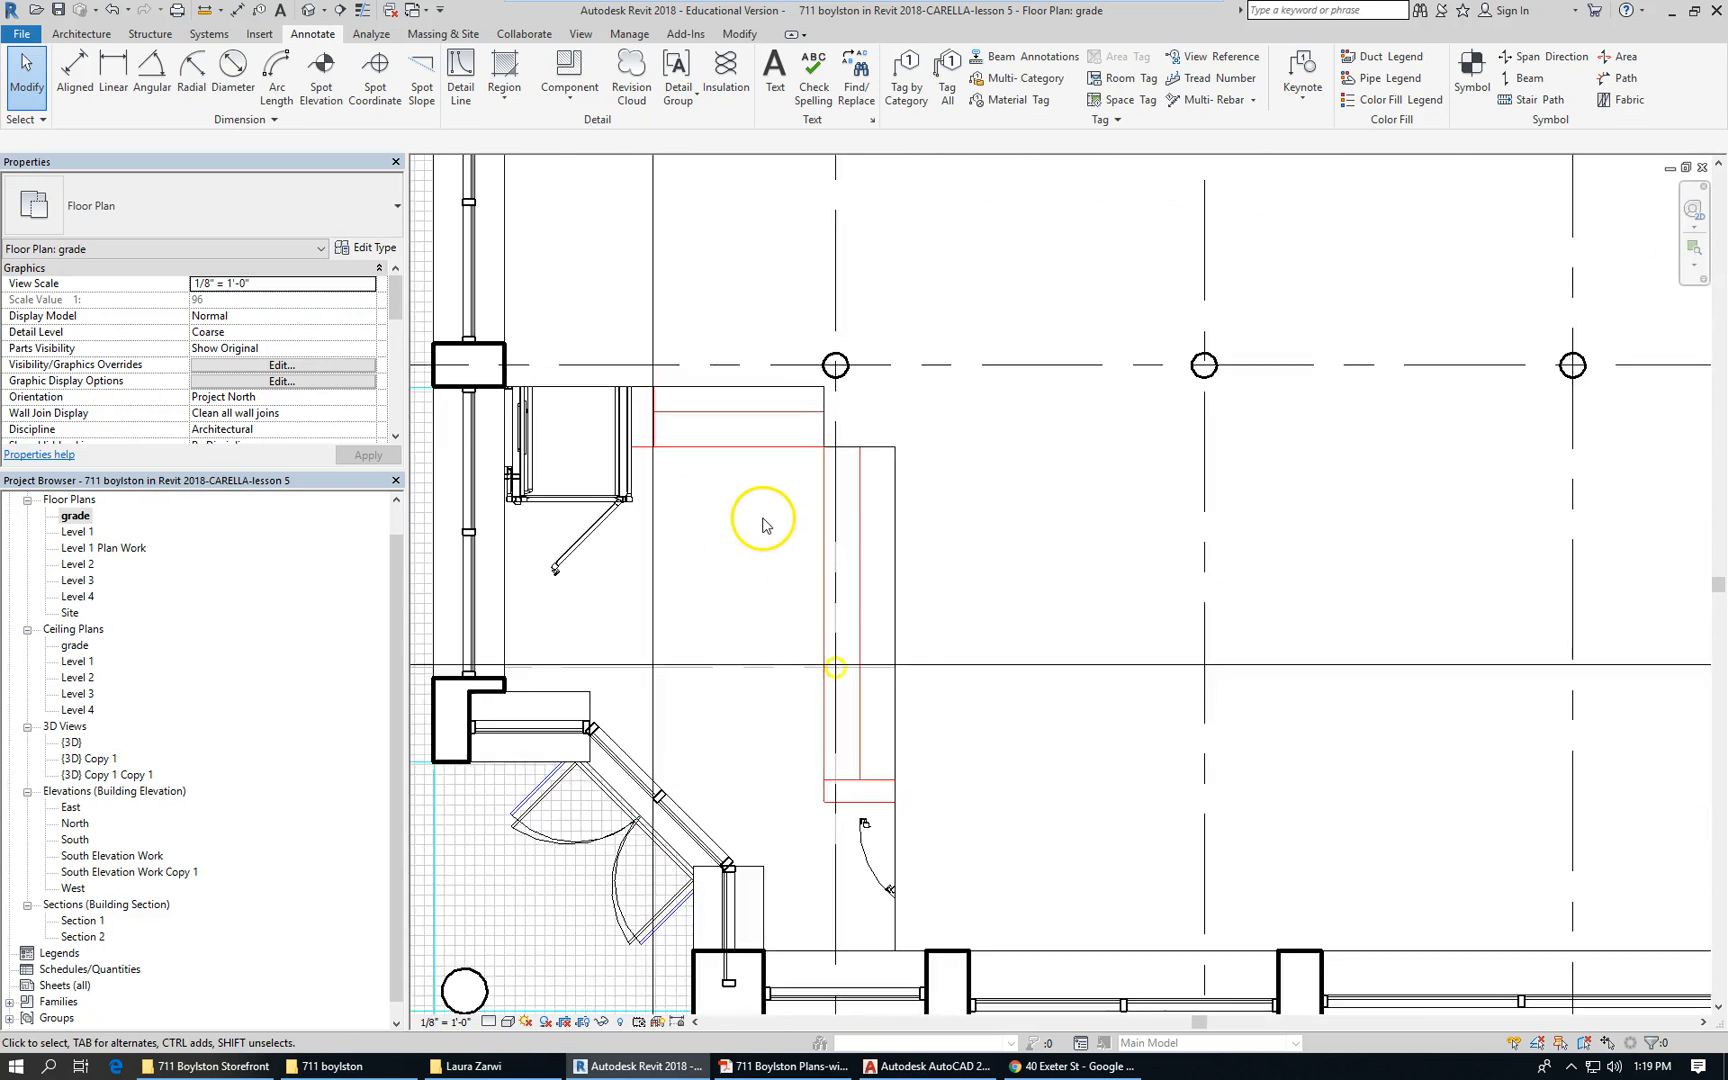
click(770, 392)
click(548, 168)
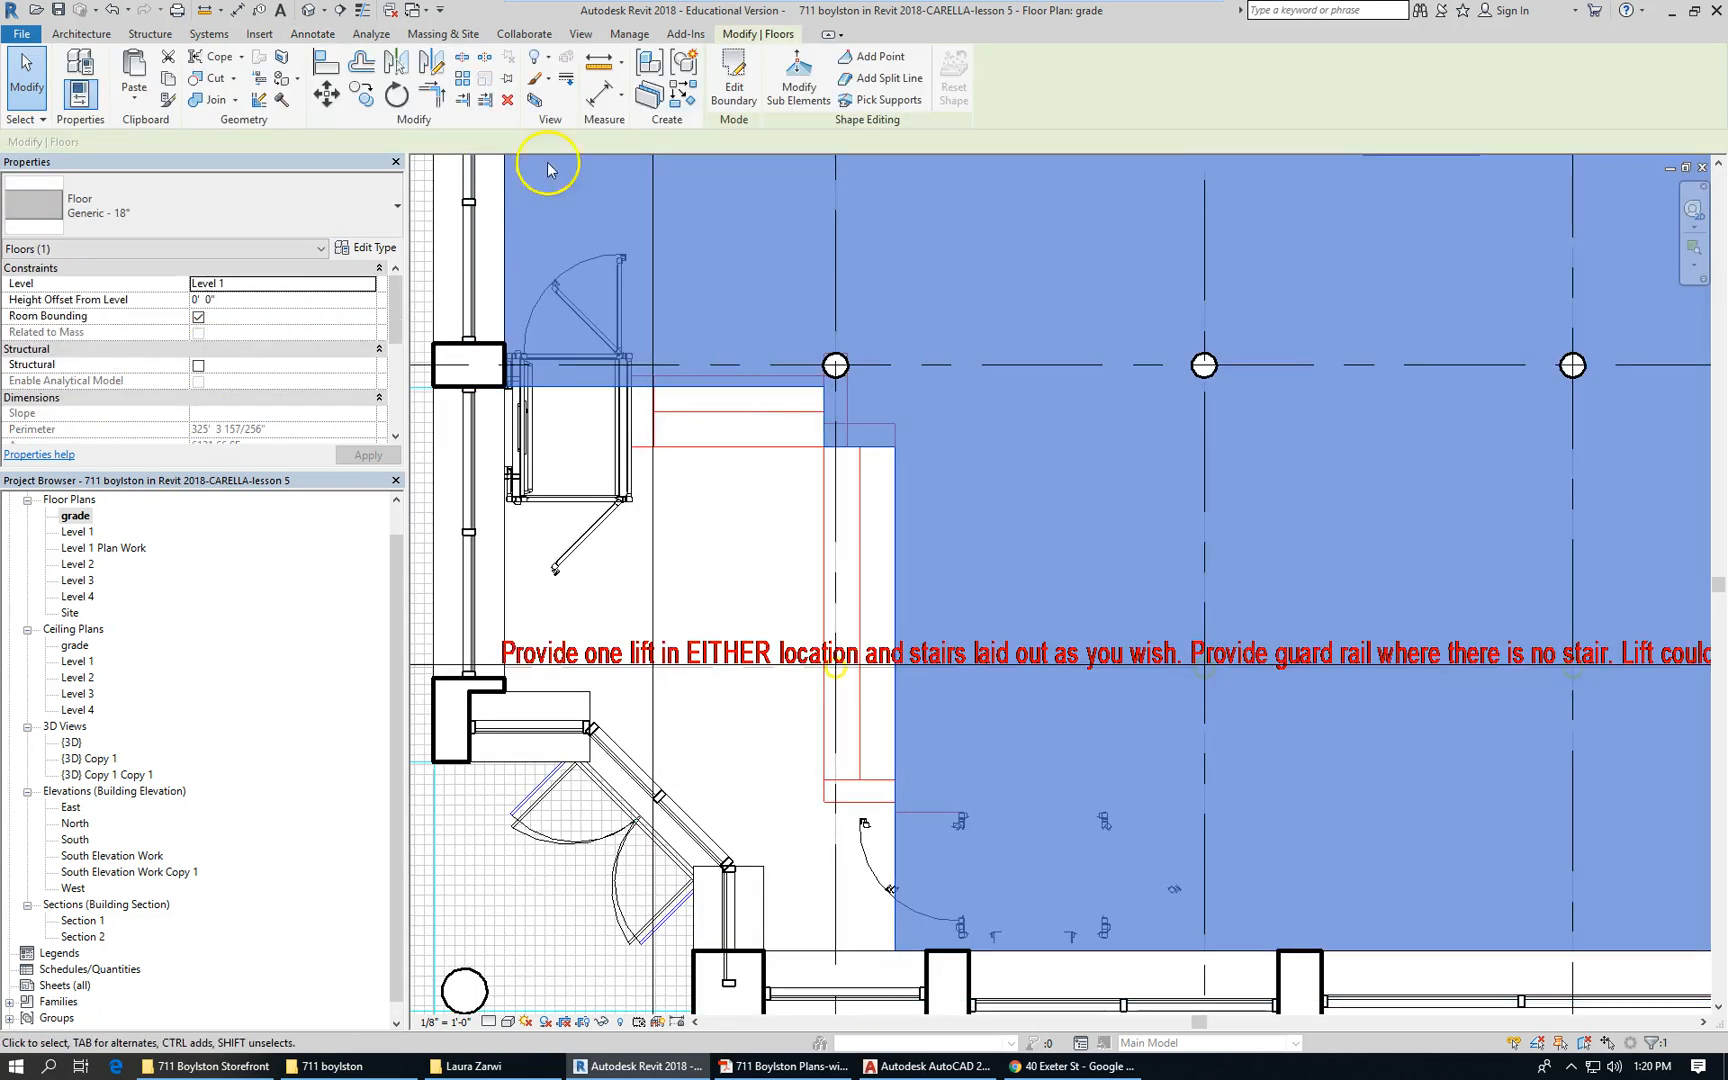
click(730, 92)
scroll(740, 410, up, 2)
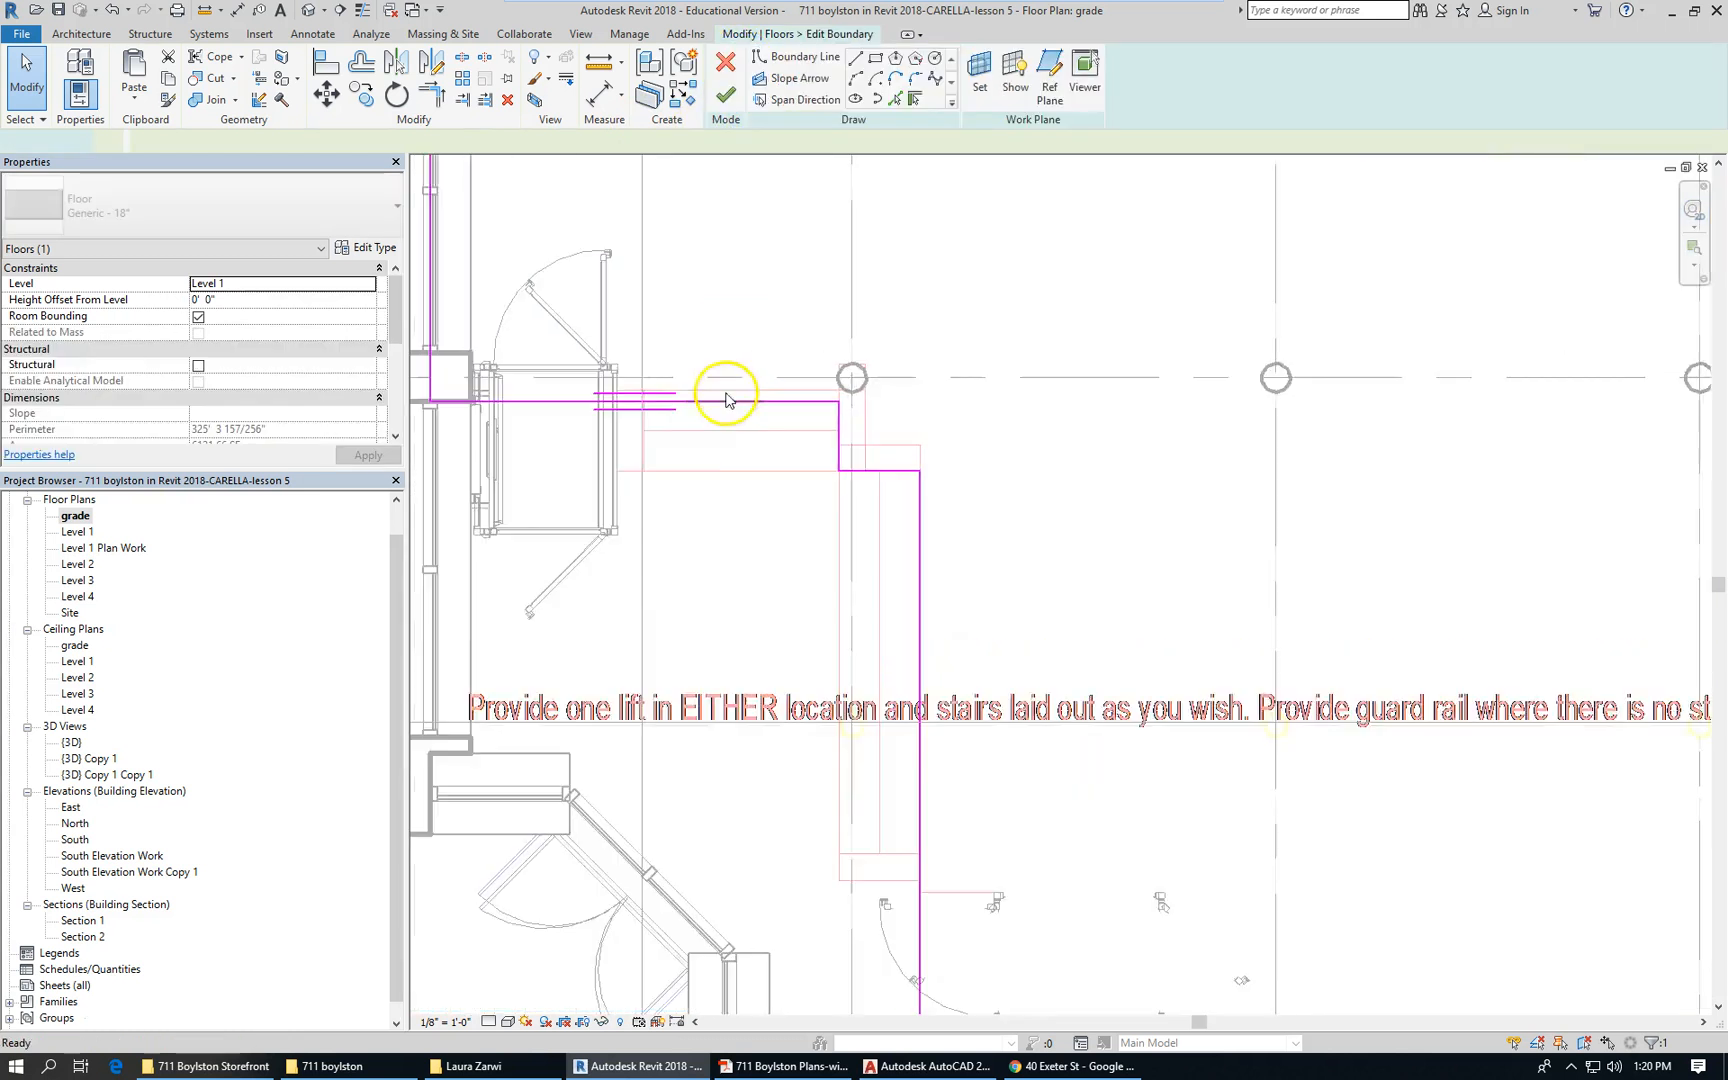
Move the entrance notch's two horizontal edges toward grid 7 onto the CAD stair lines, about 1'-7" apart, and finish the floor sketch
click(756, 437)
drag(757, 437, 760, 424)
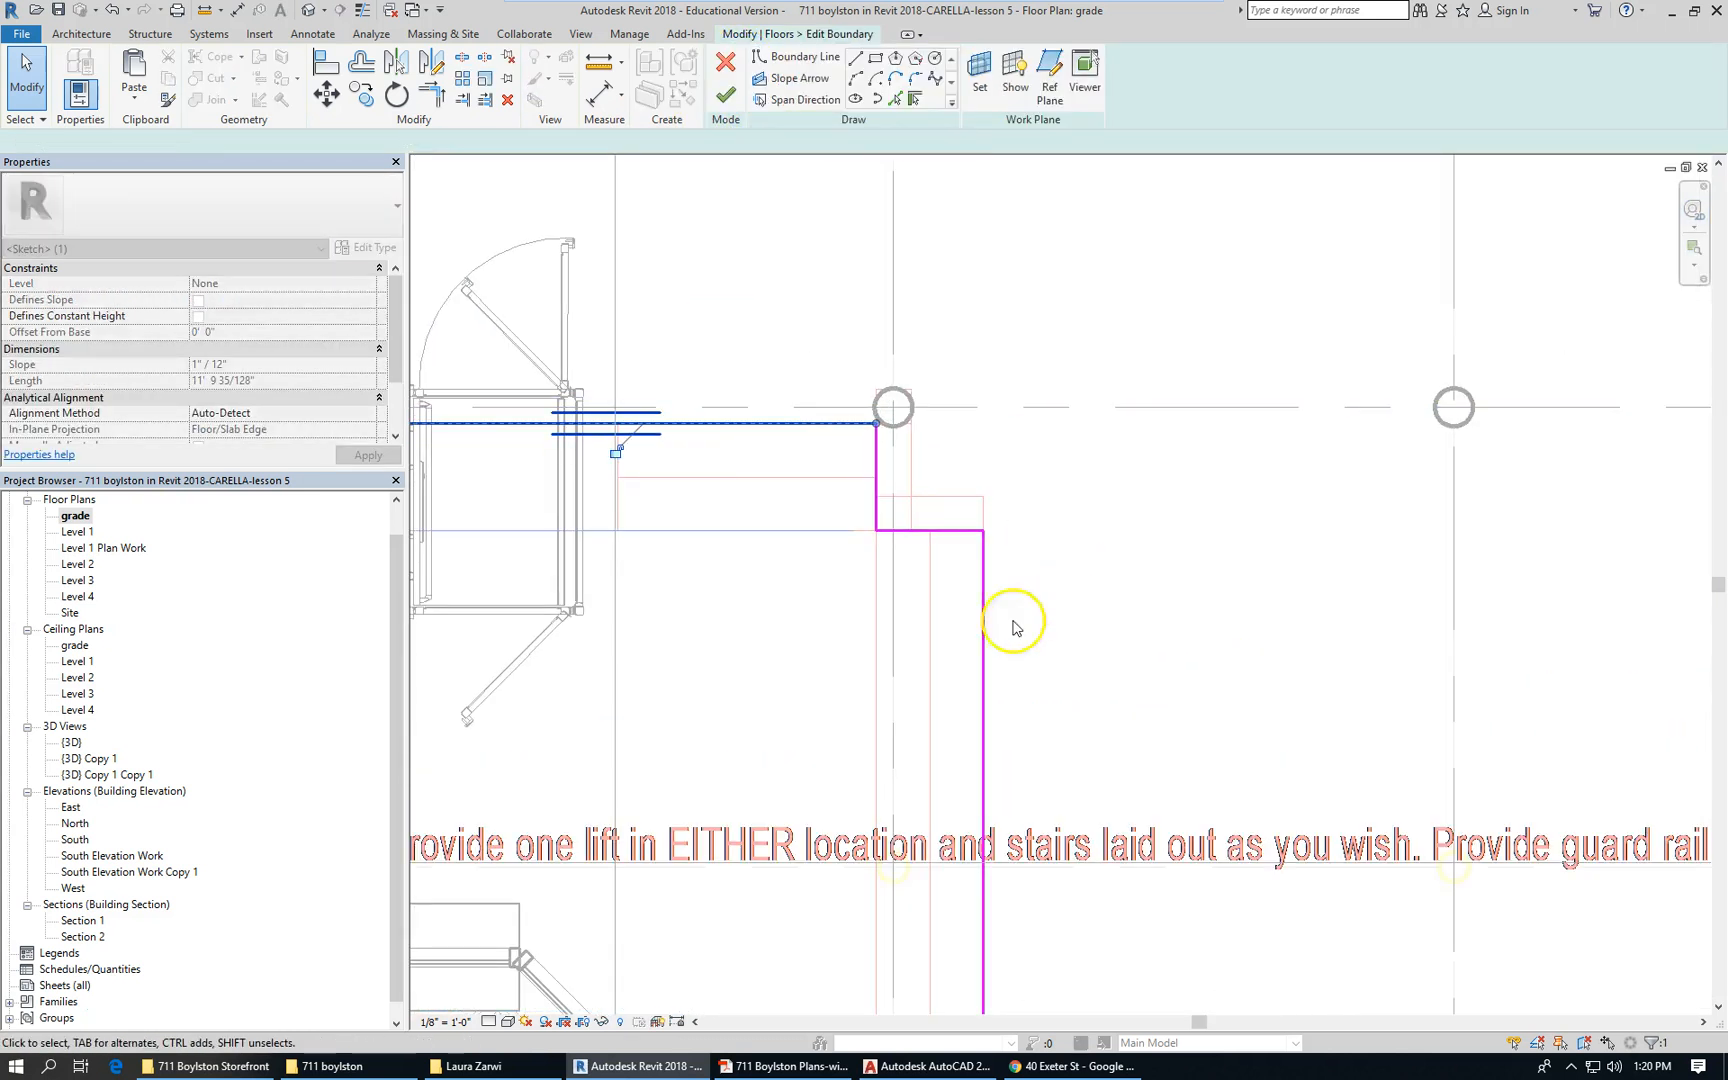
click(949, 533)
drag(949, 531, 948, 498)
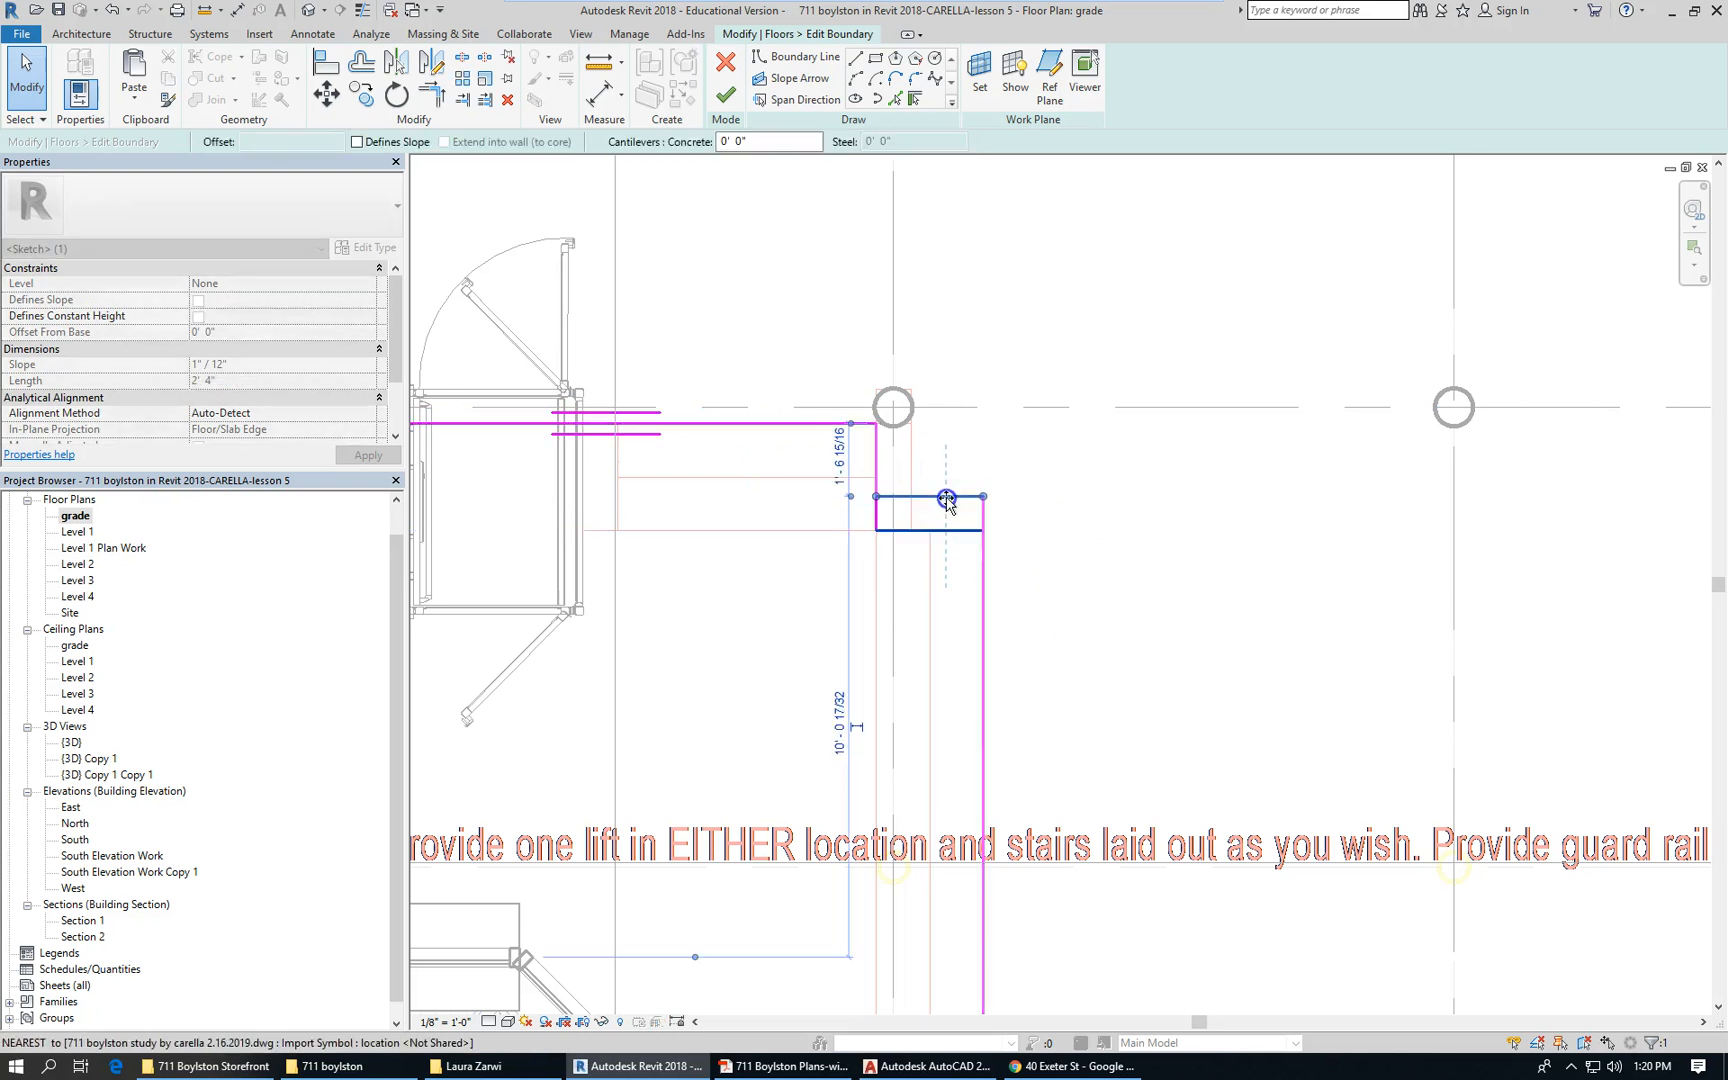
click(1104, 462)
scroll(1080, 436, down, 2)
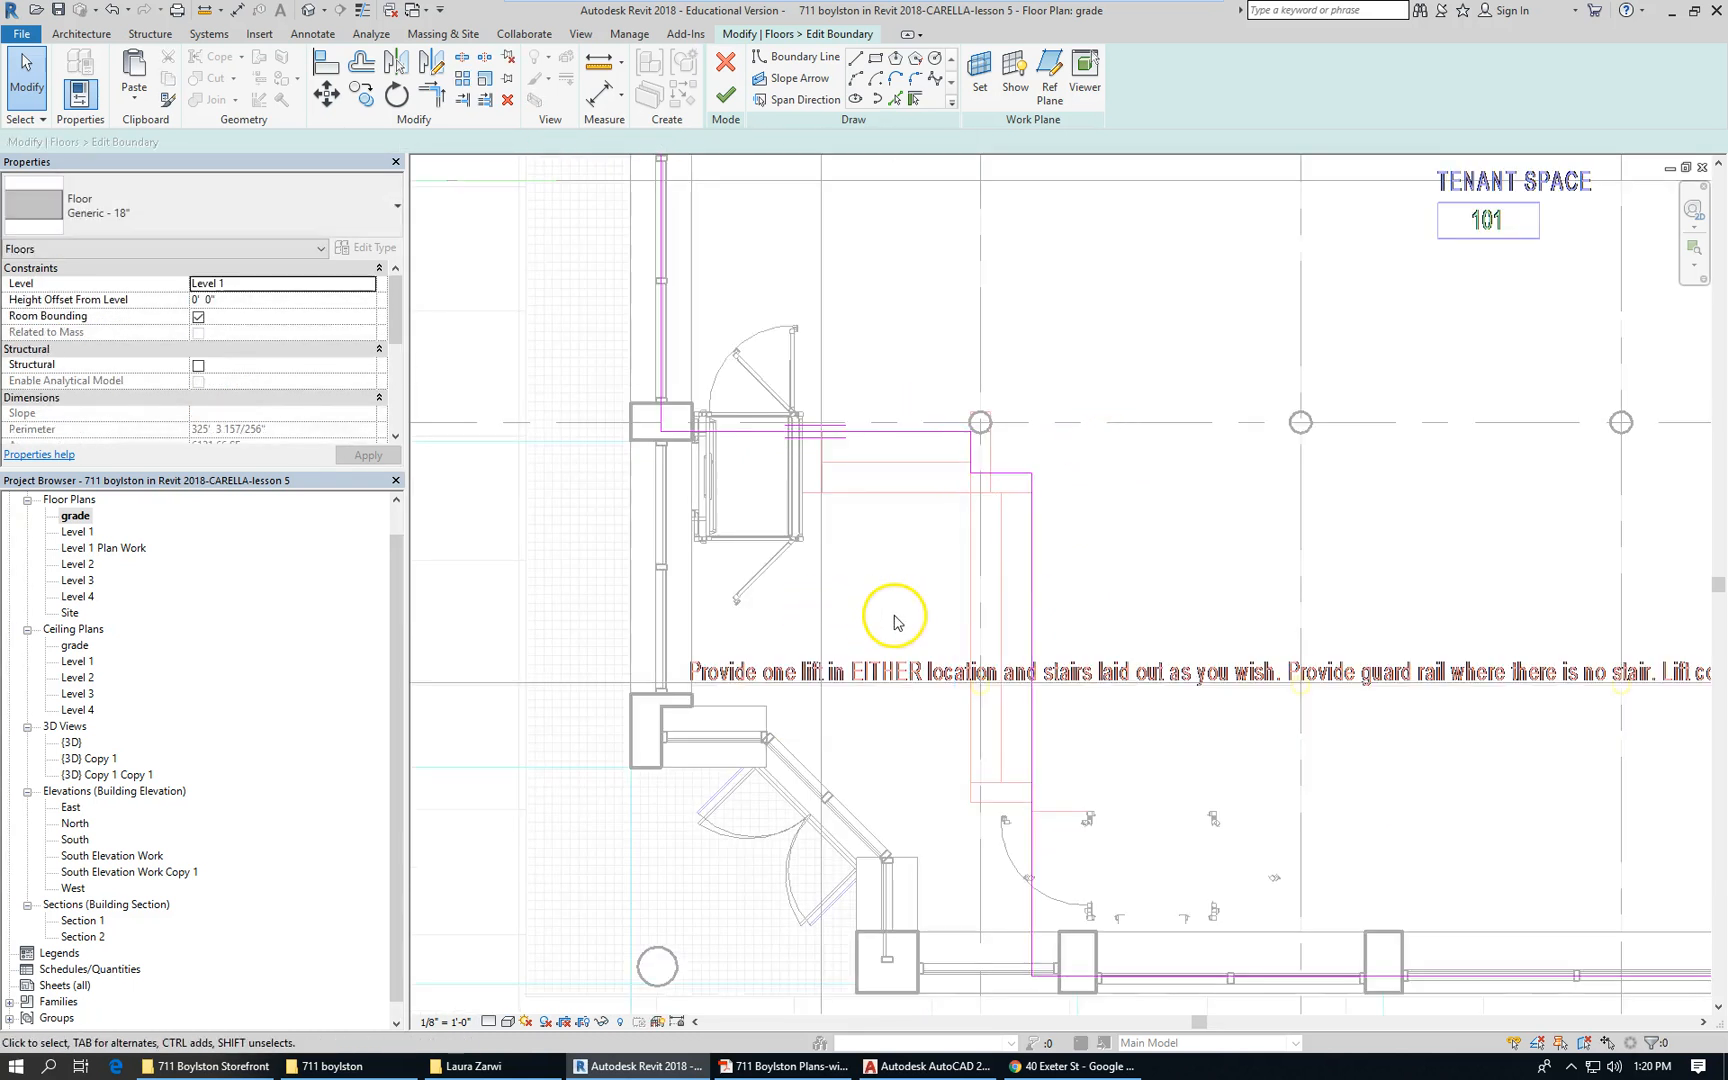
scroll(822, 577, down, 2)
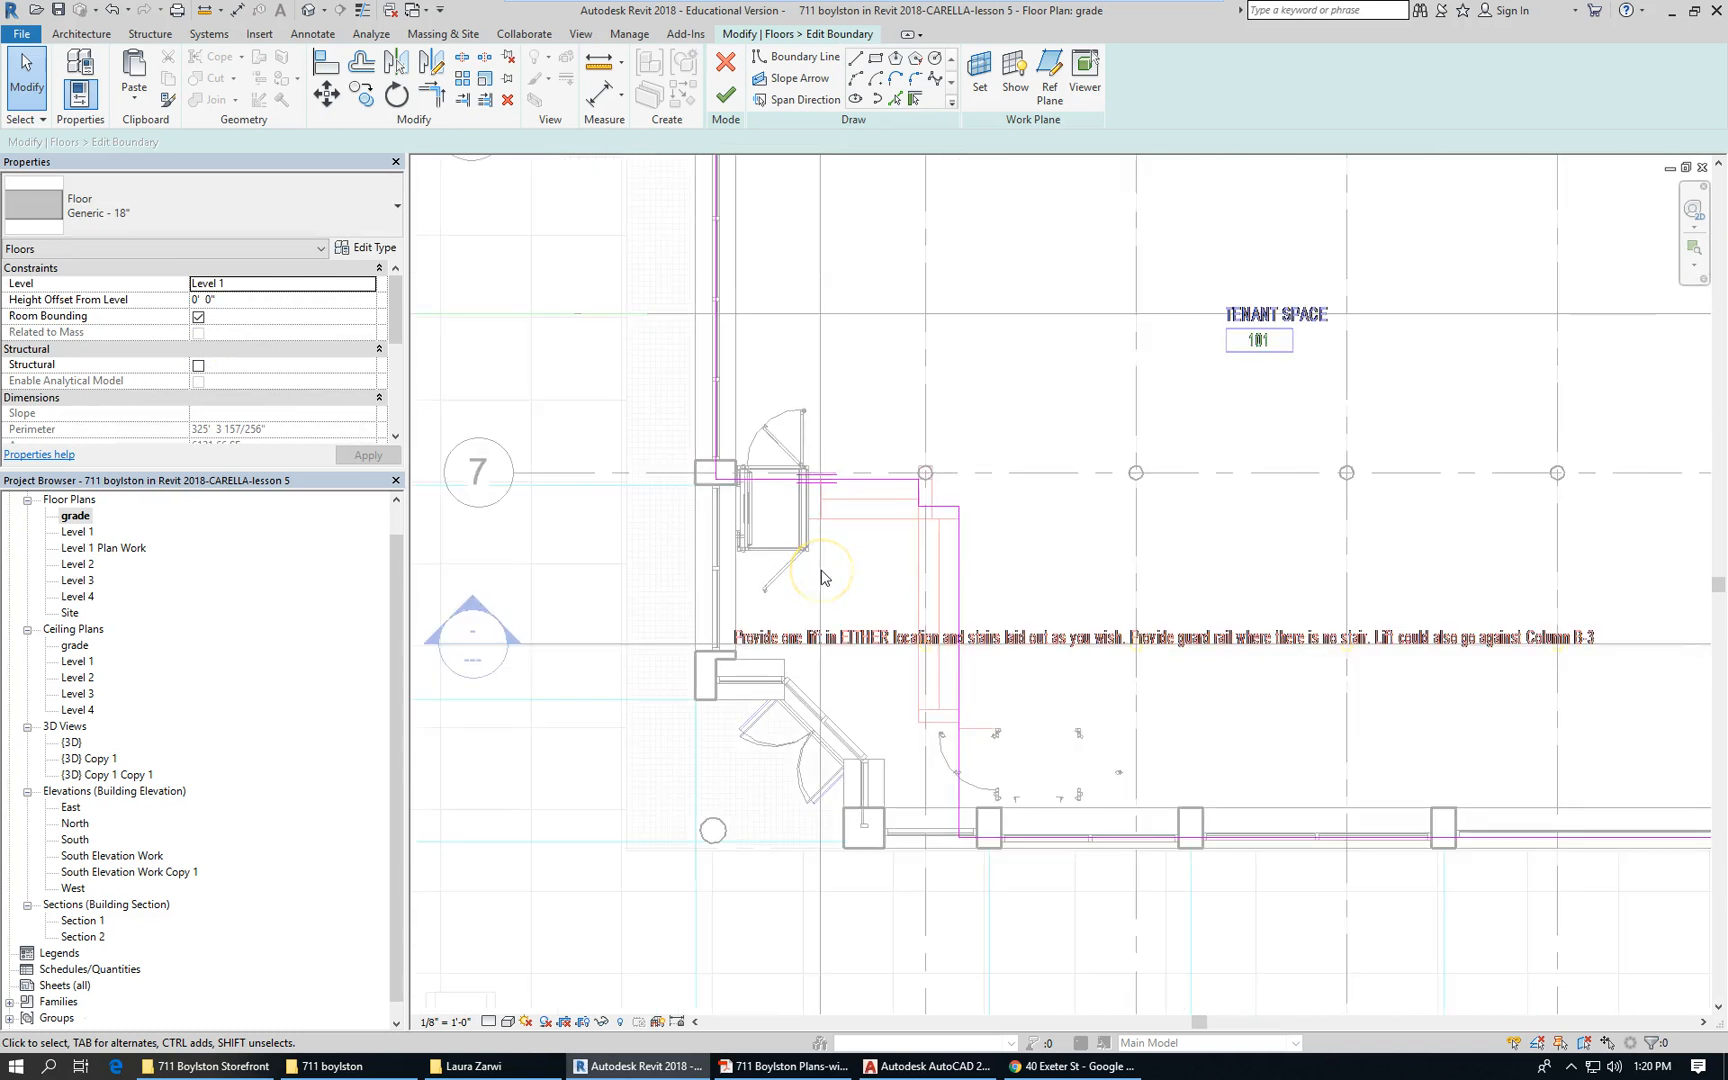
click(724, 104)
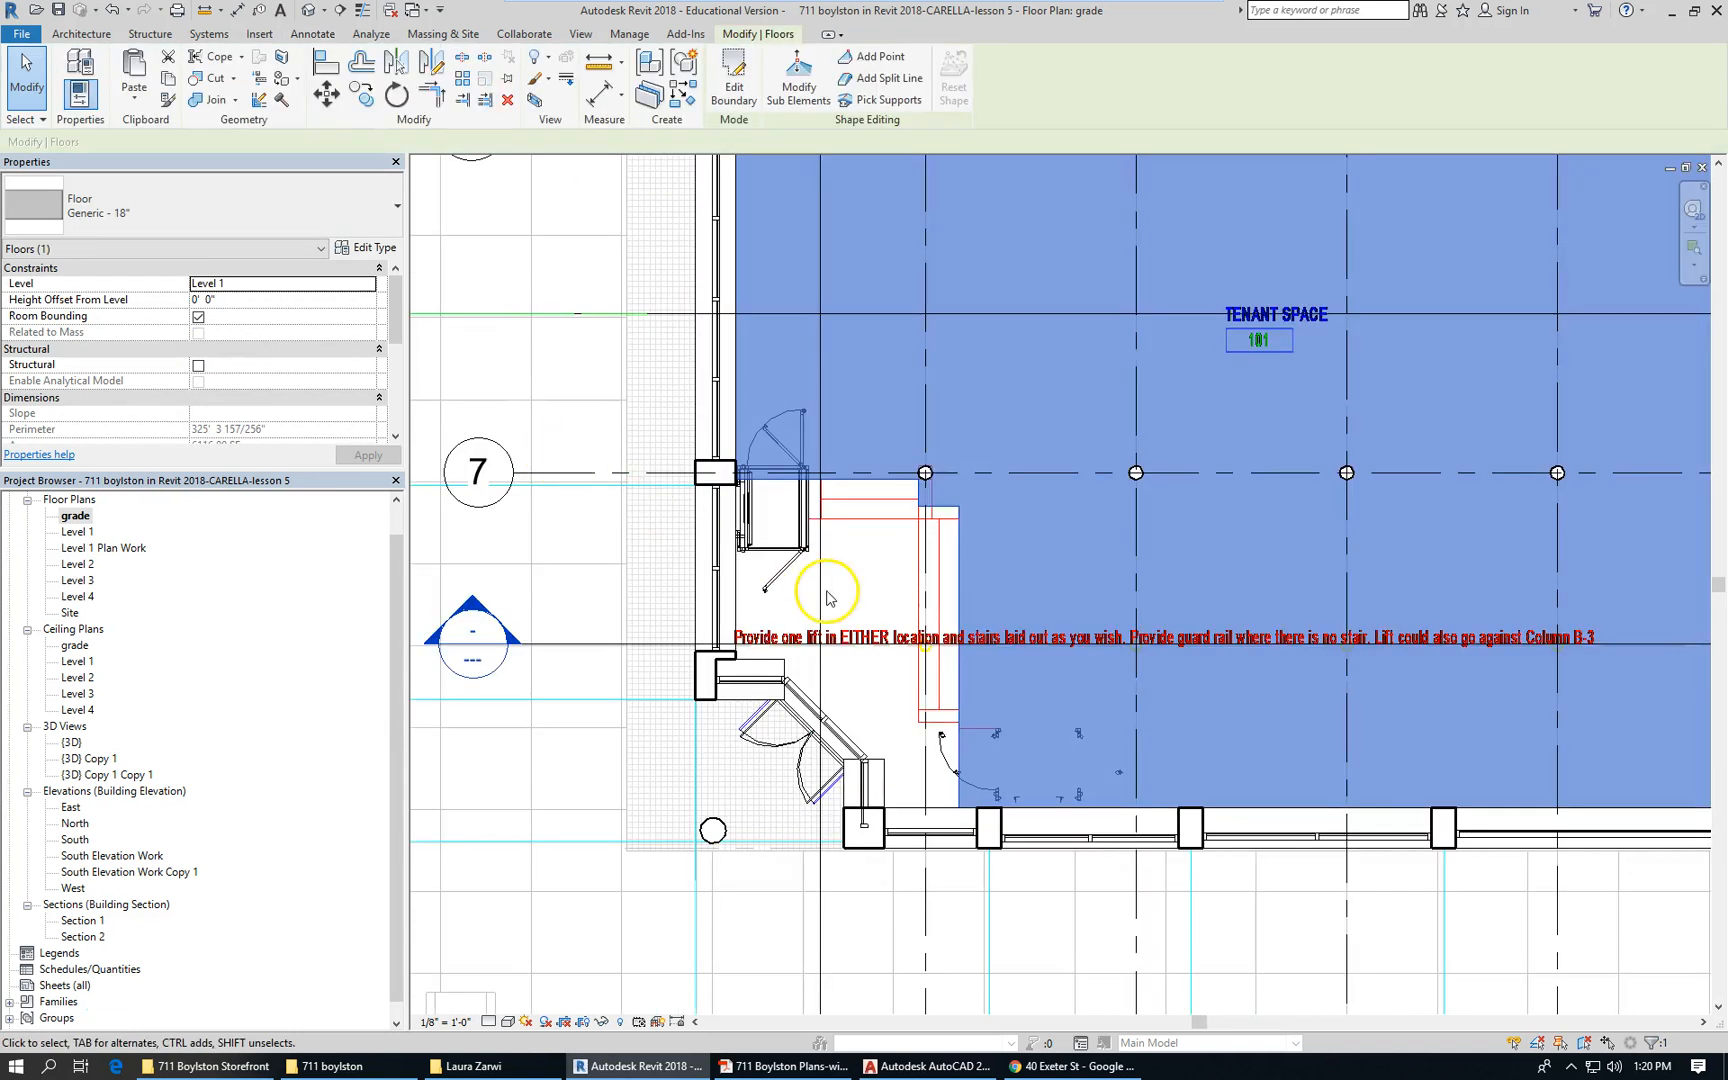
Start a new stair from grade to Level 1 using the Cast-In-Place Monolithic Stair type
click(852, 590)
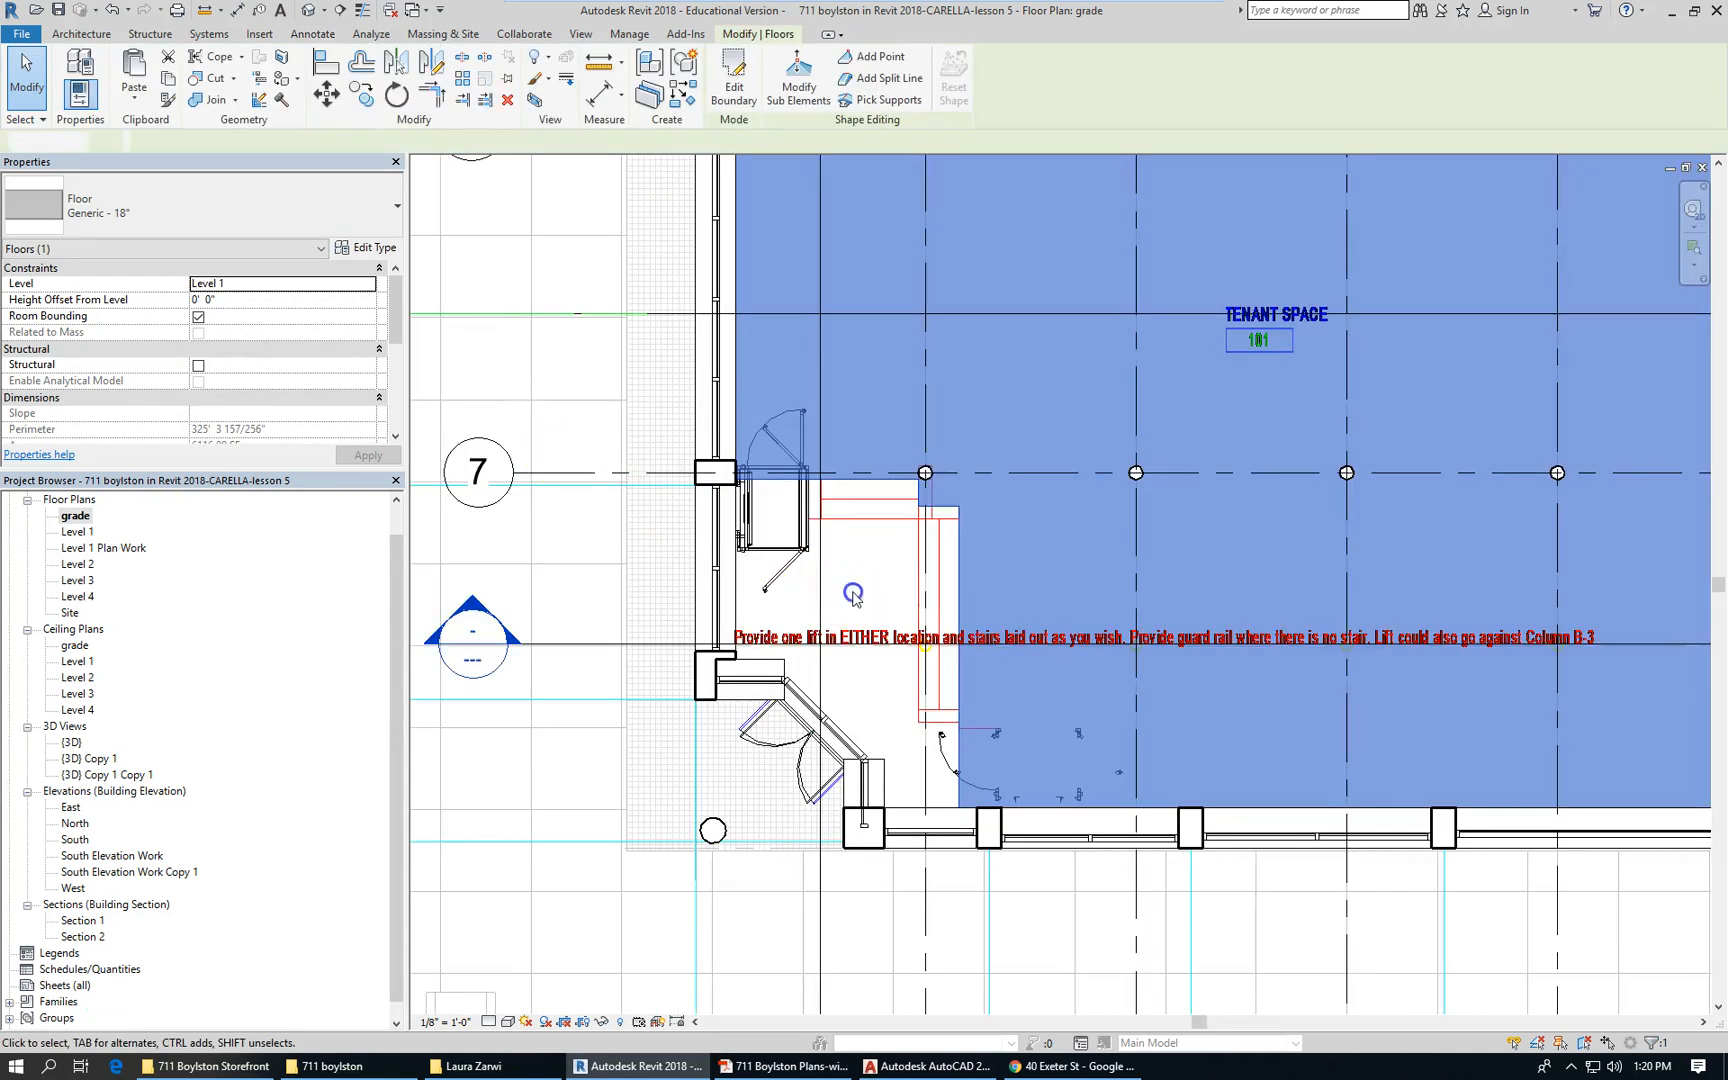
scroll(905, 561, up, 1)
click(895, 556)
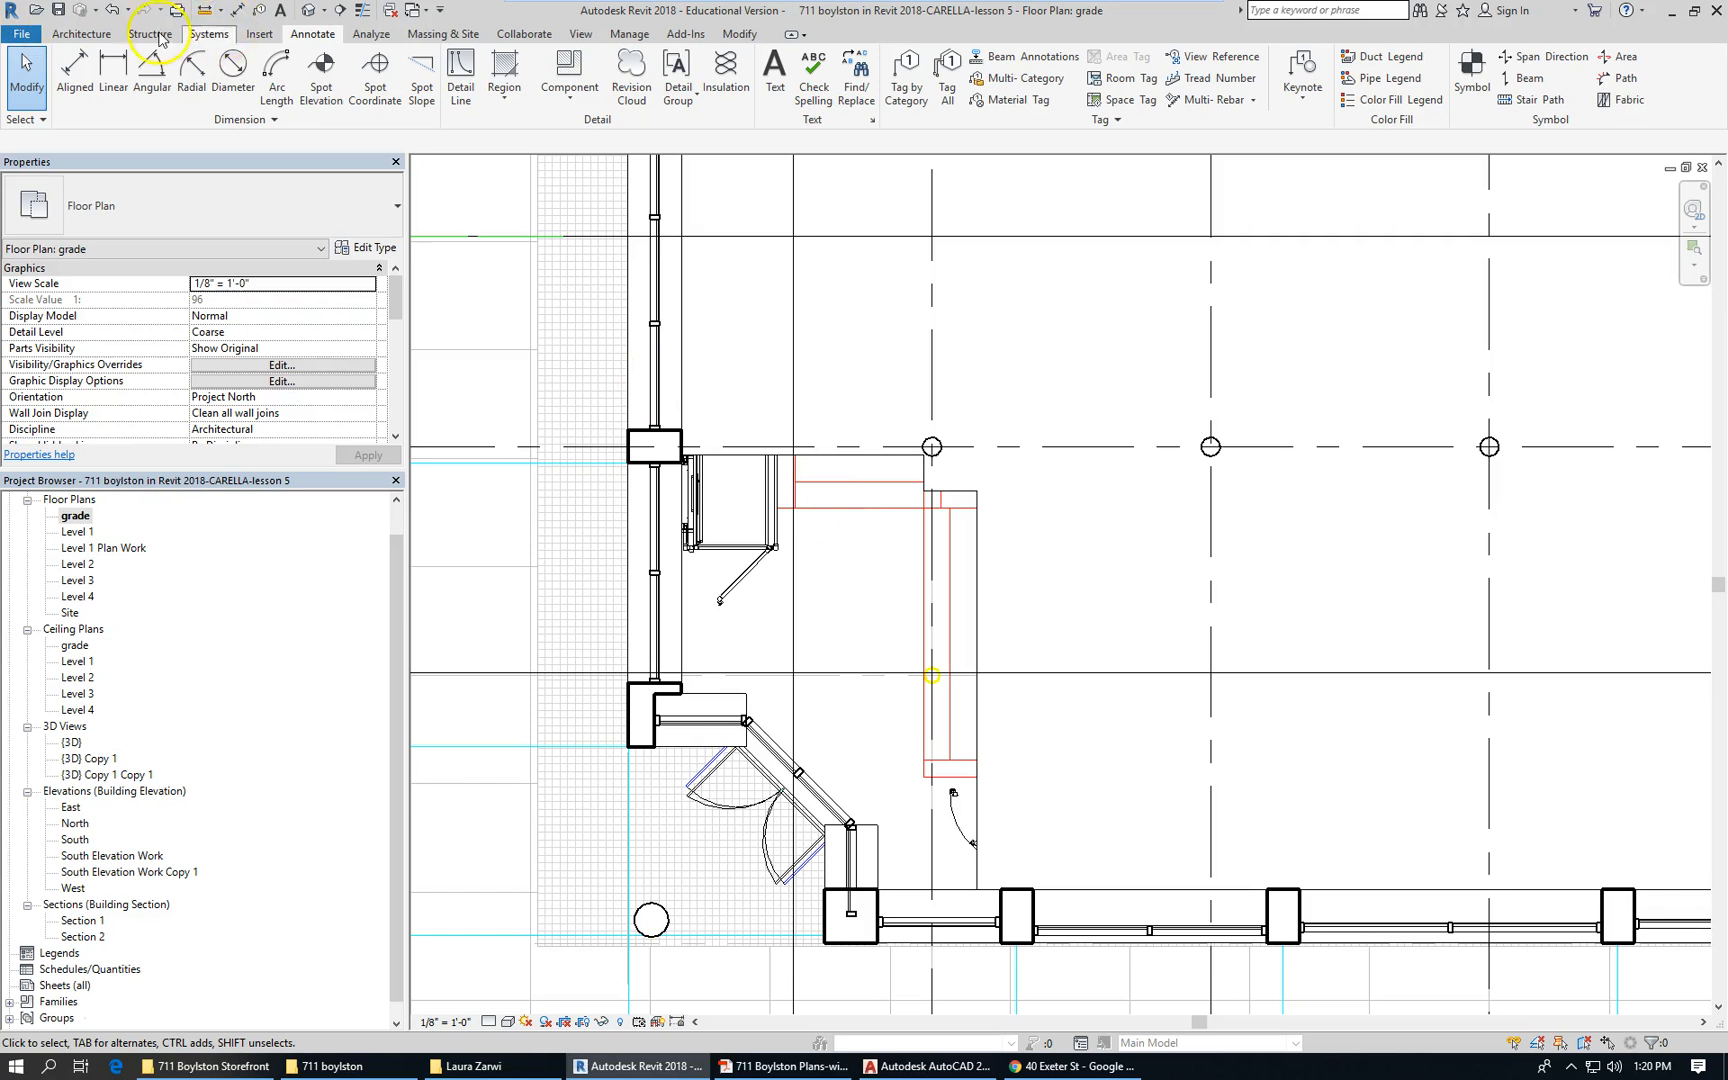
click(82, 34)
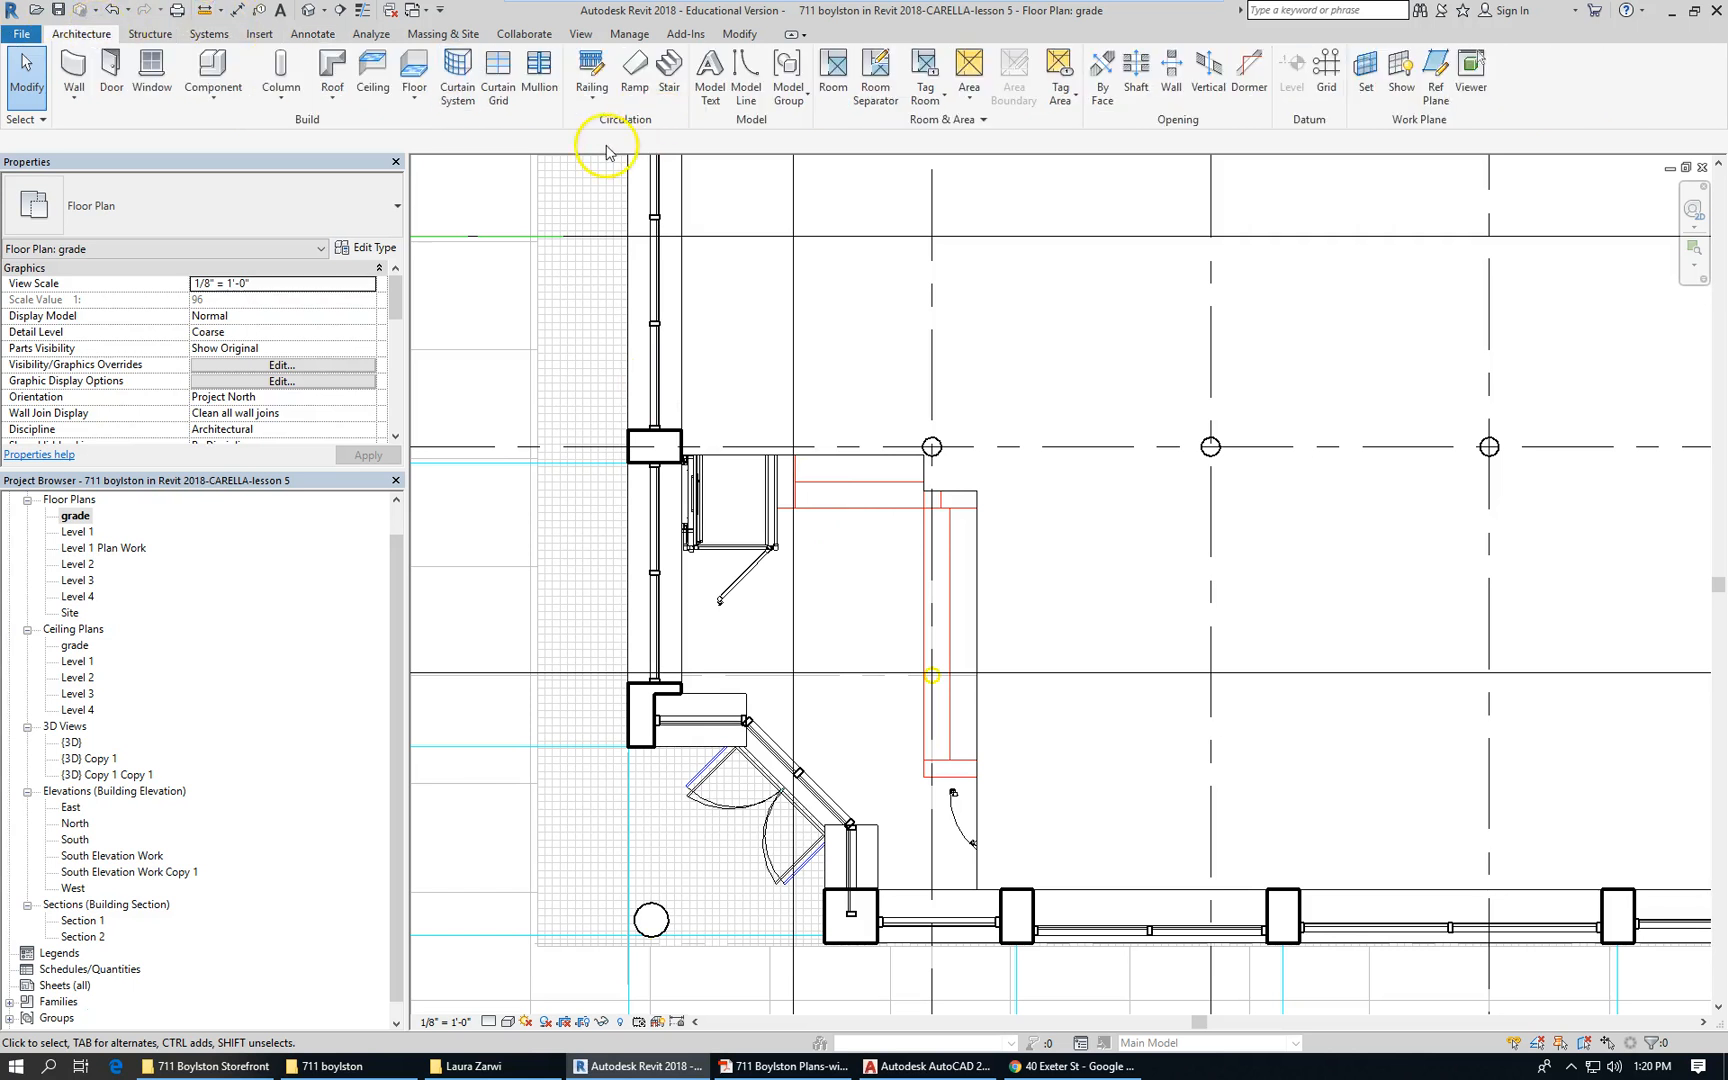
click(669, 68)
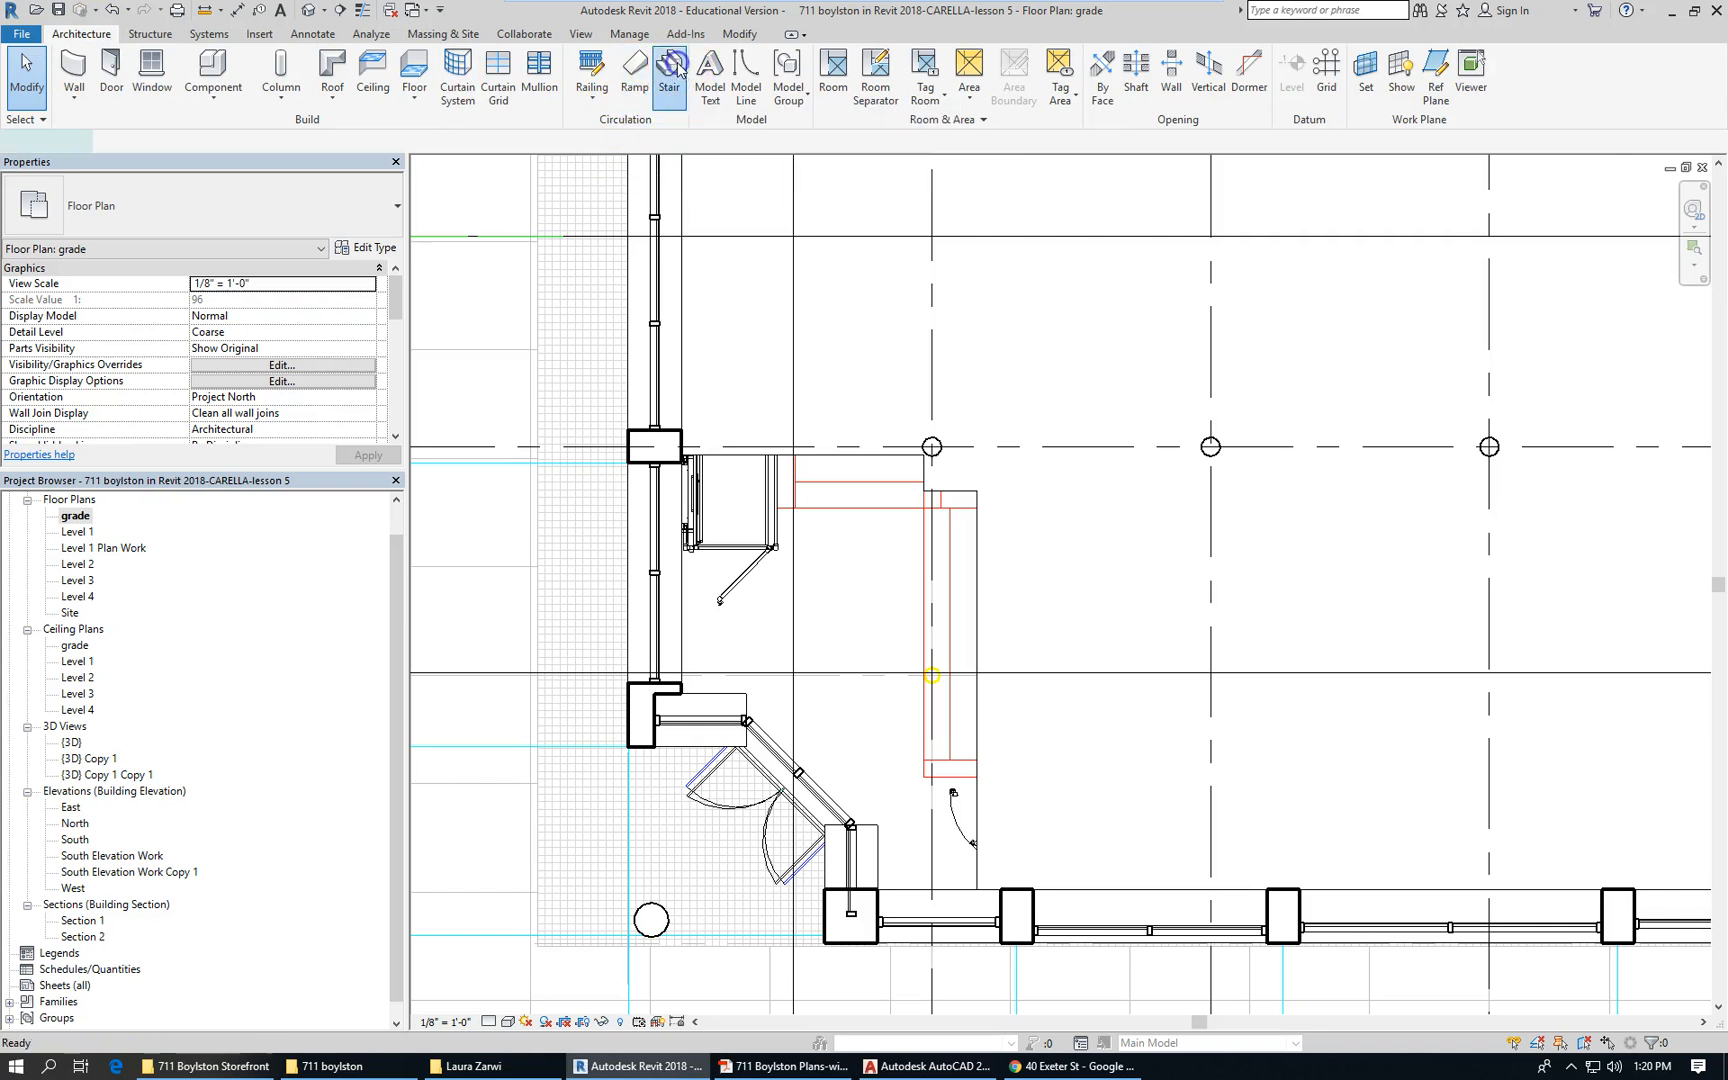
click(220, 195)
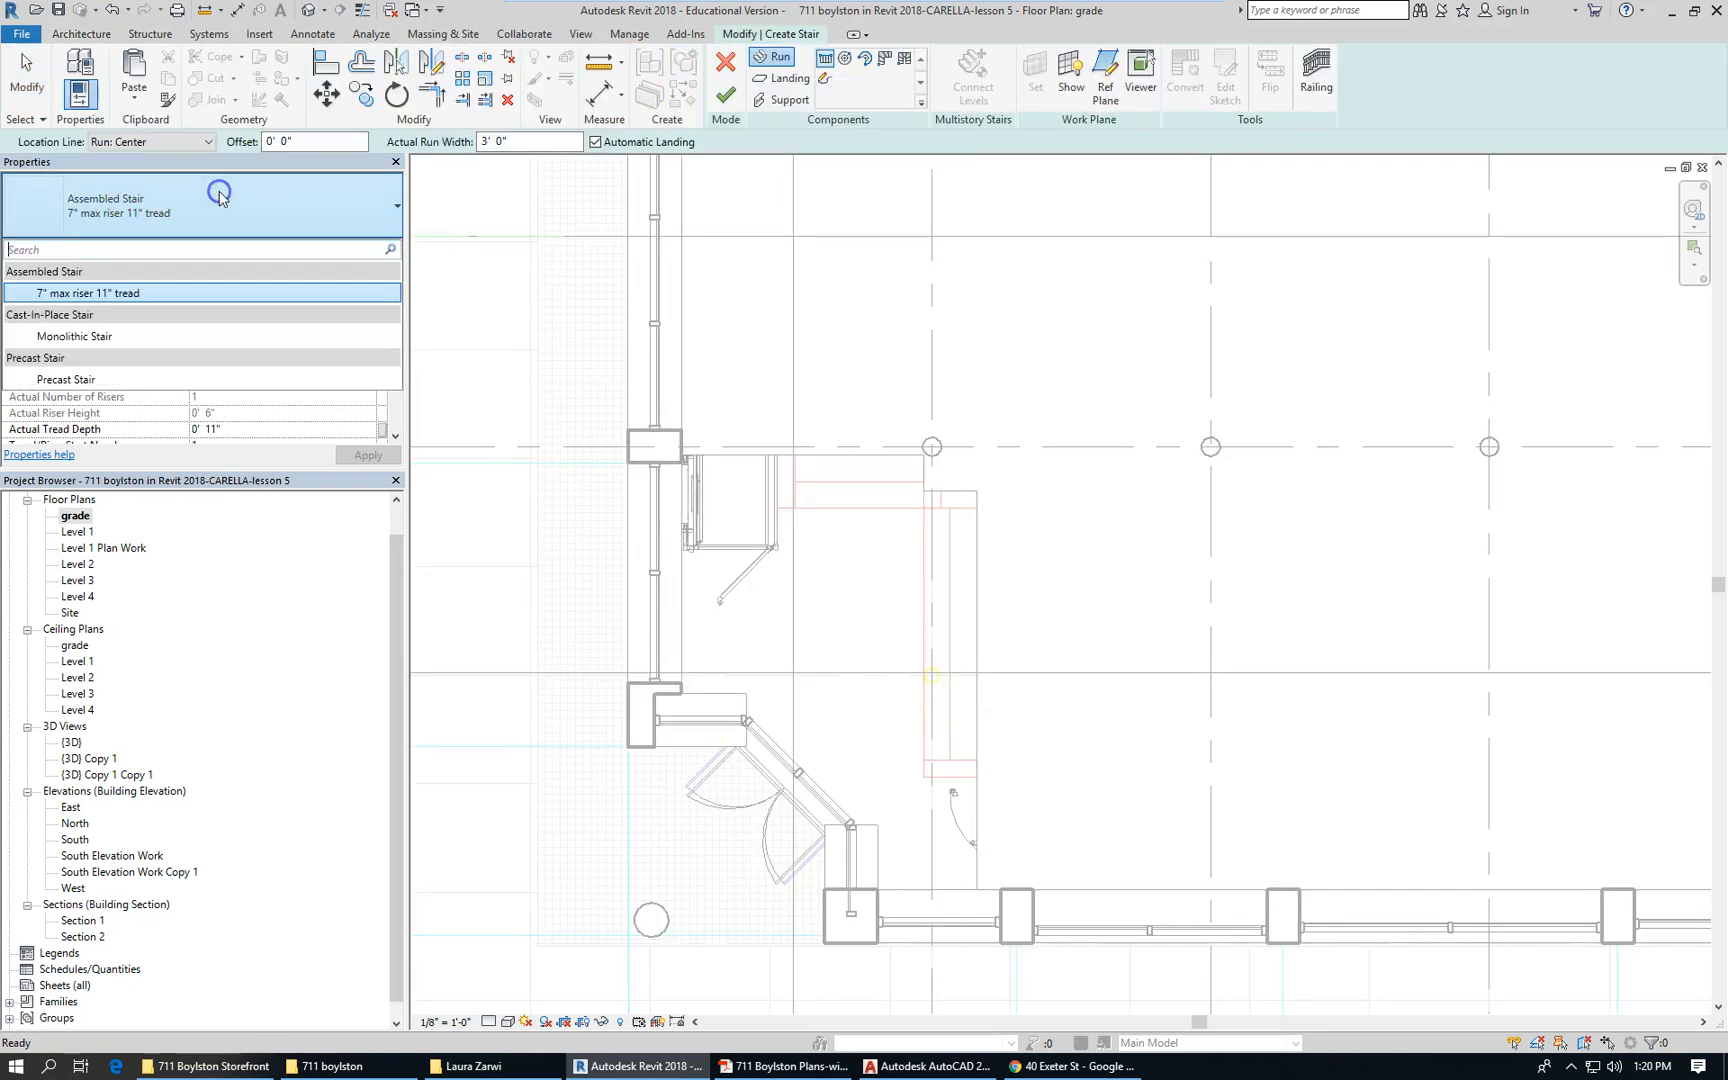
click(77, 343)
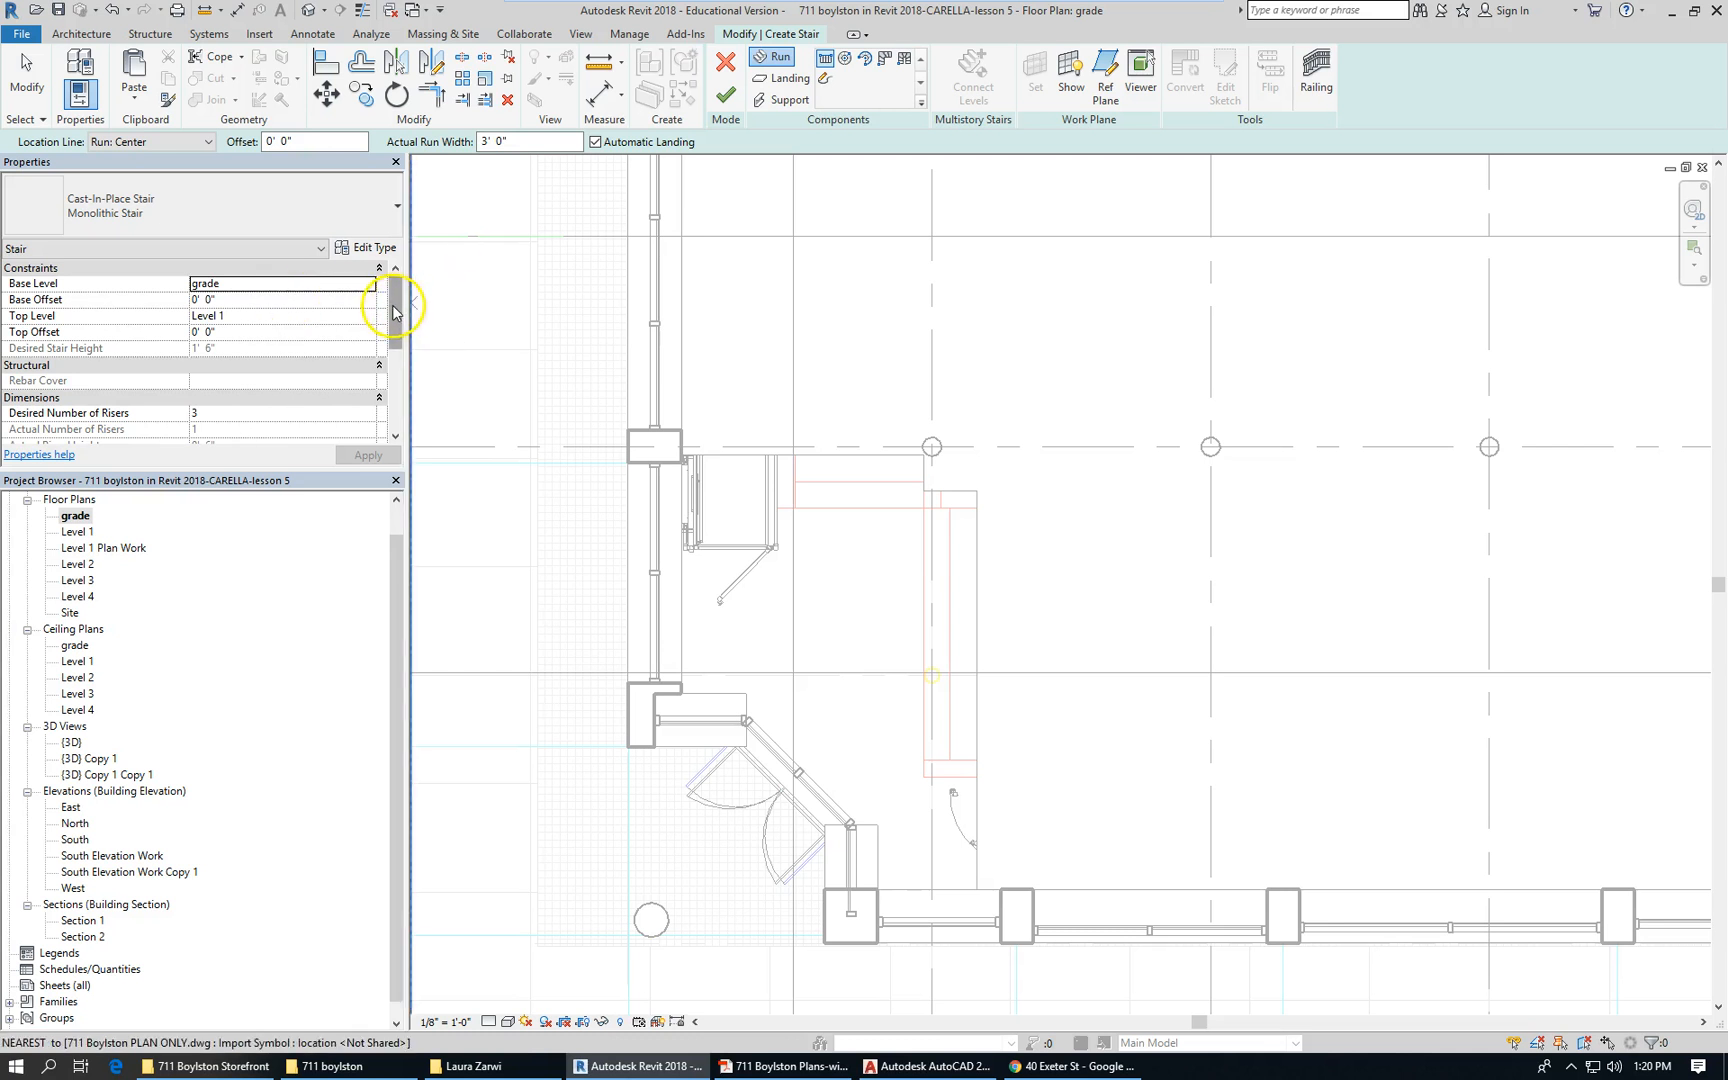
drag(392, 314, 393, 333)
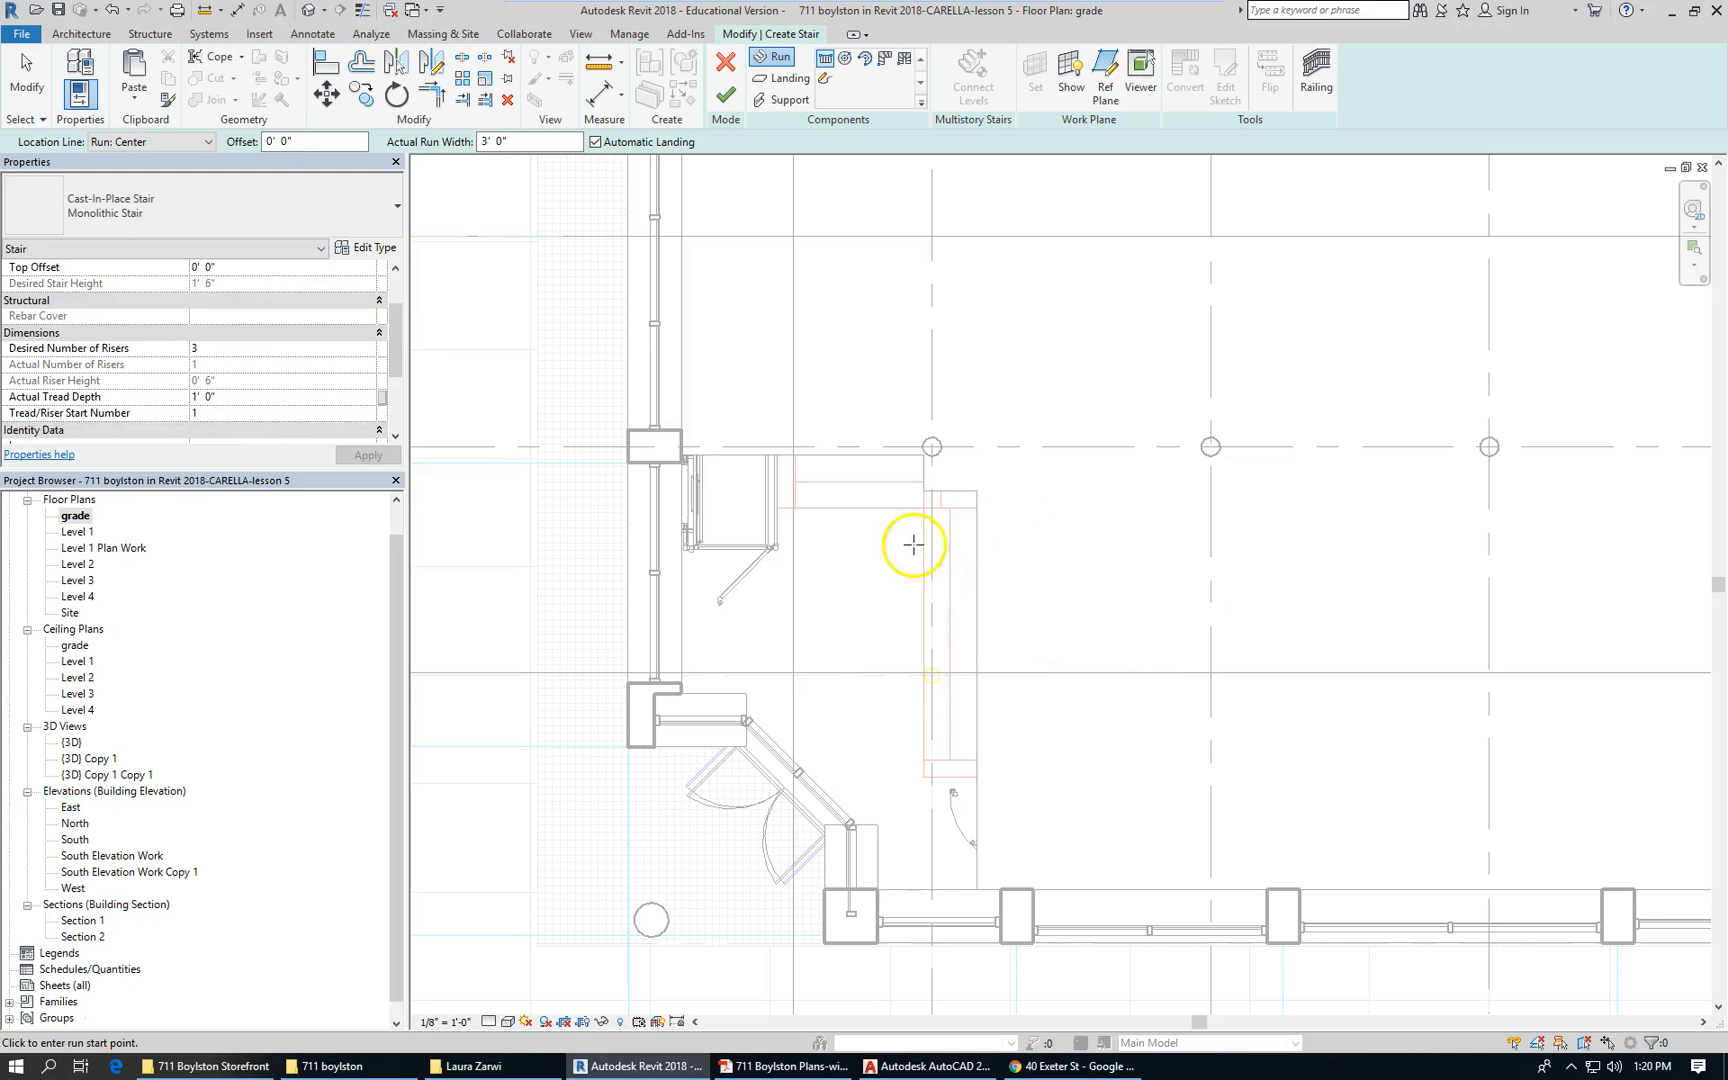
Draw a 6'-0" wide, three-riser run with 1'-2" treads beside the lift, ending at the Level 1 floor edge, and finish the stair
click(528, 141)
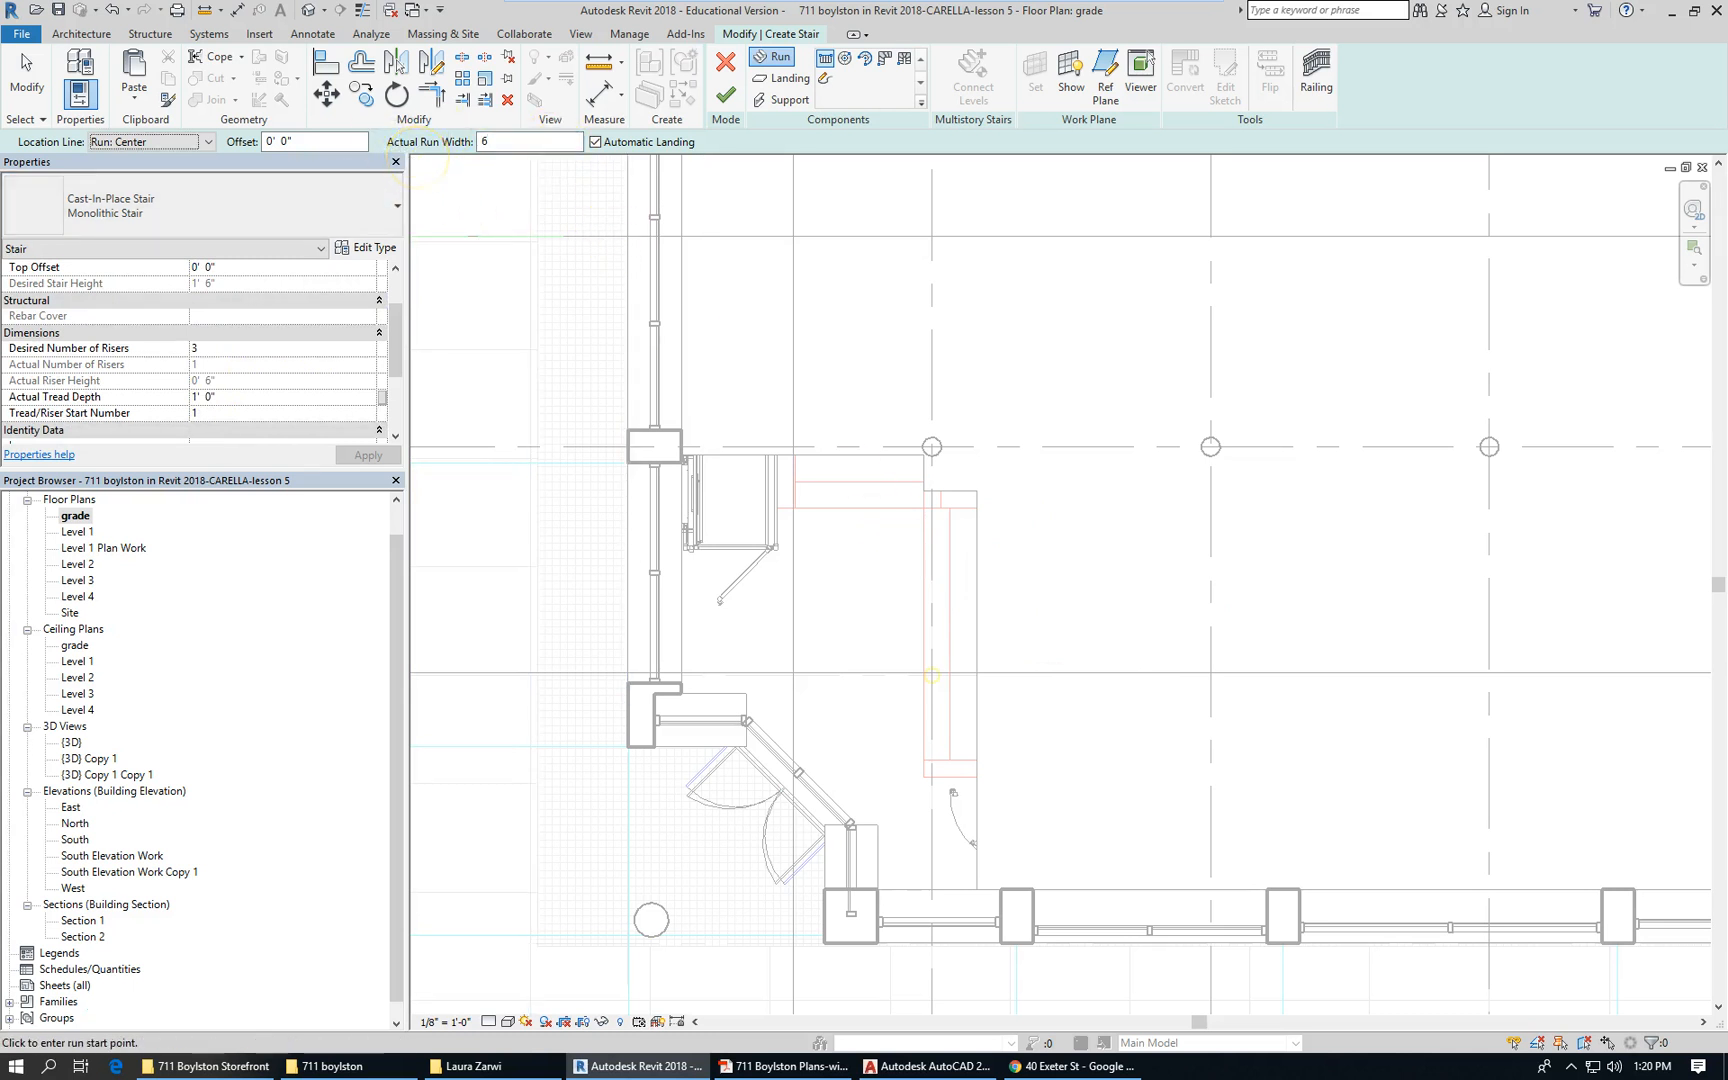
scroll(995, 444, up, 2)
click(807, 530)
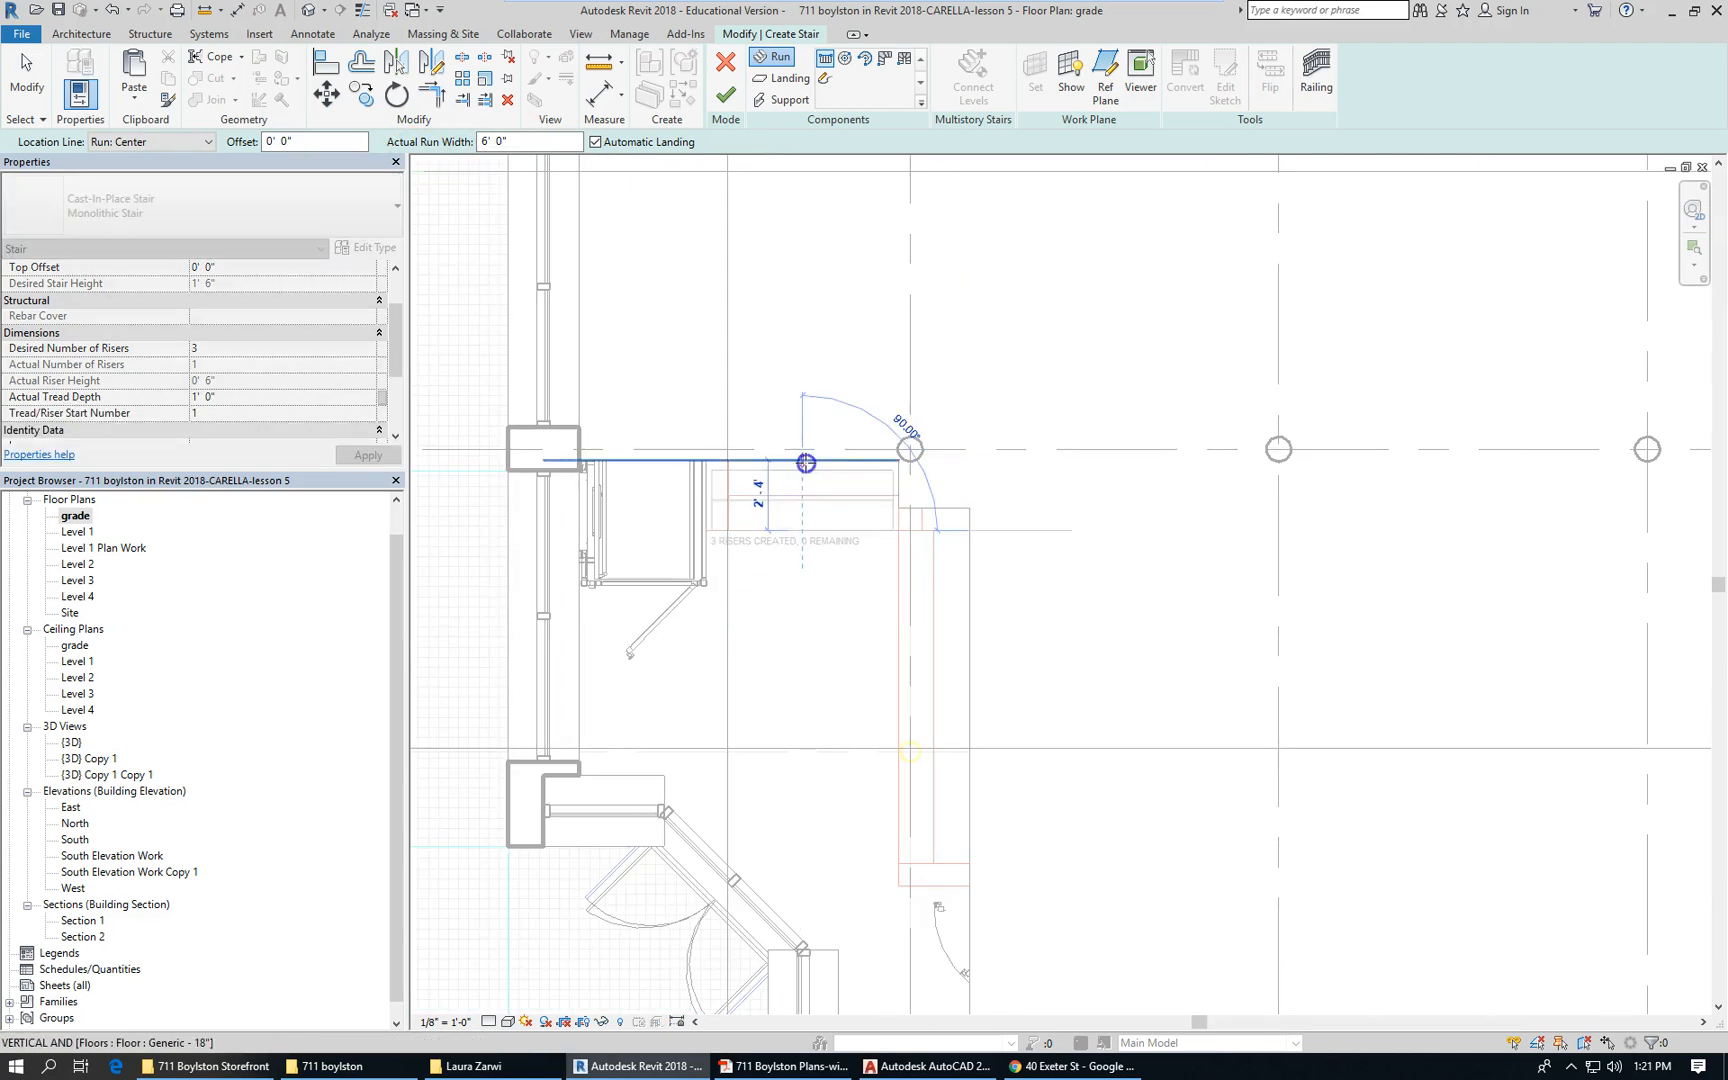
click(806, 463)
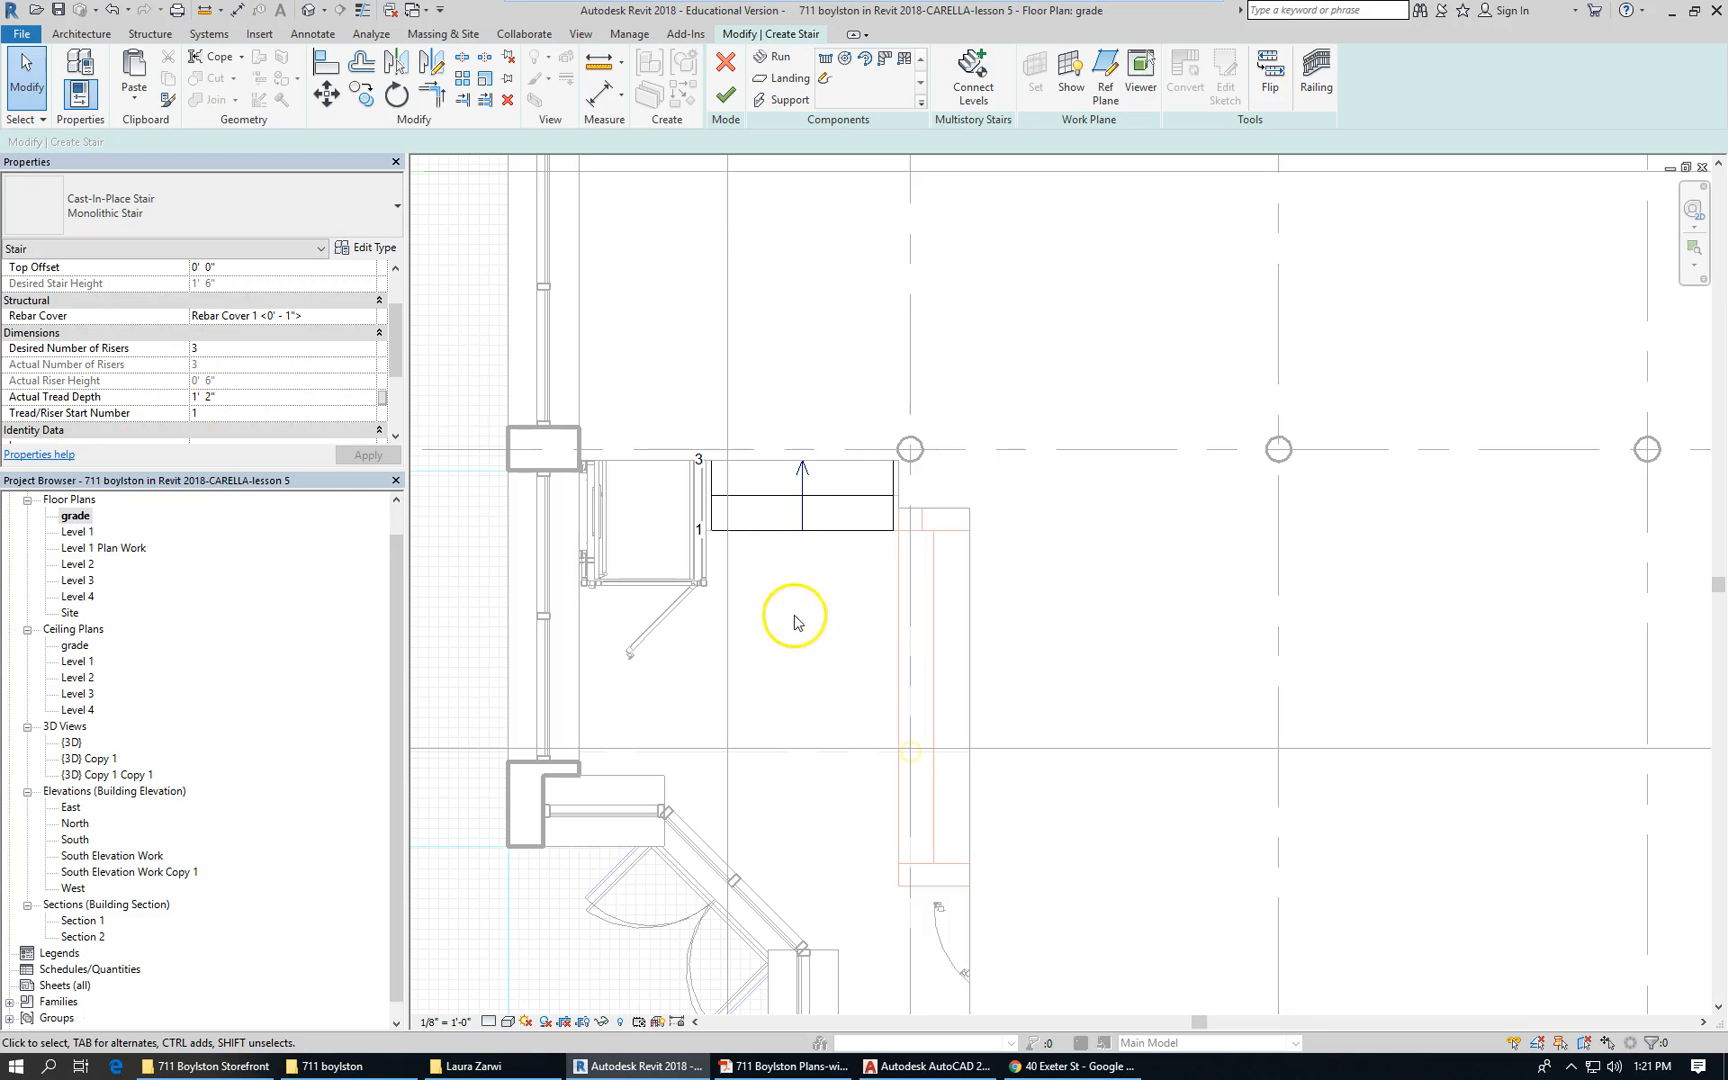
click(738, 96)
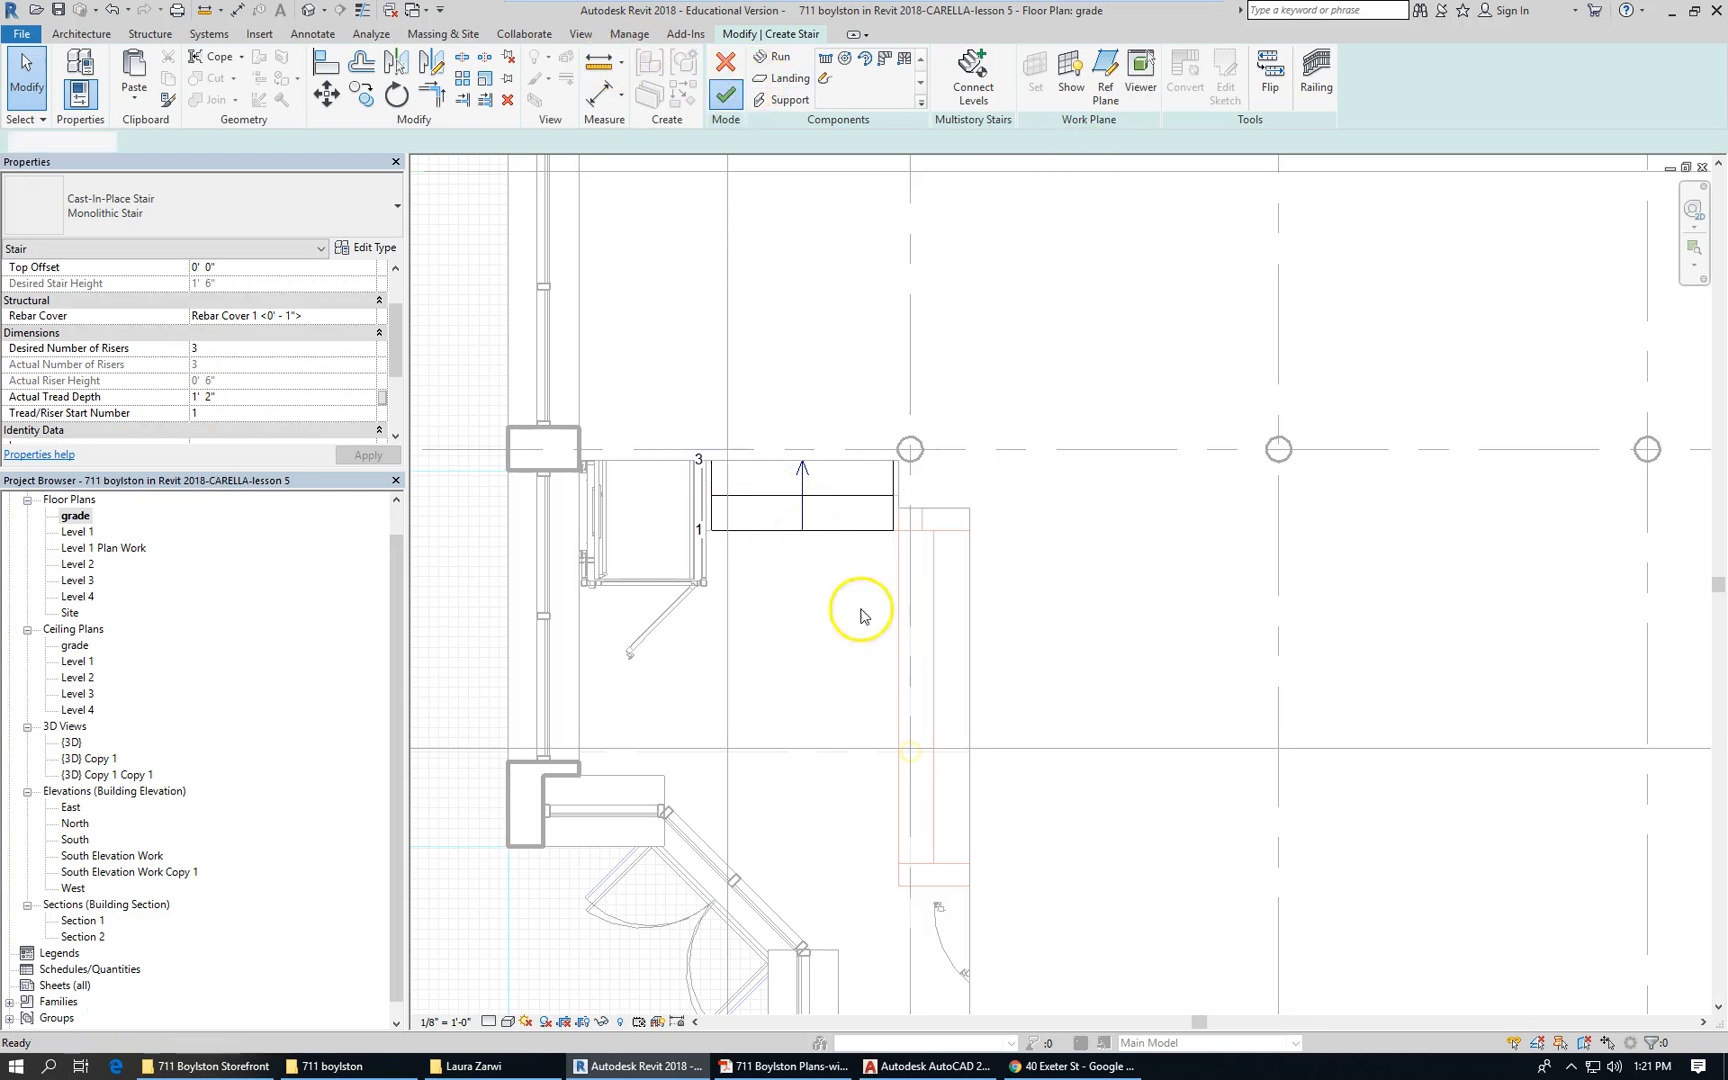
Copy the finished stair and paste the copy over the long CAD stair lines at the floor notch
click(840, 522)
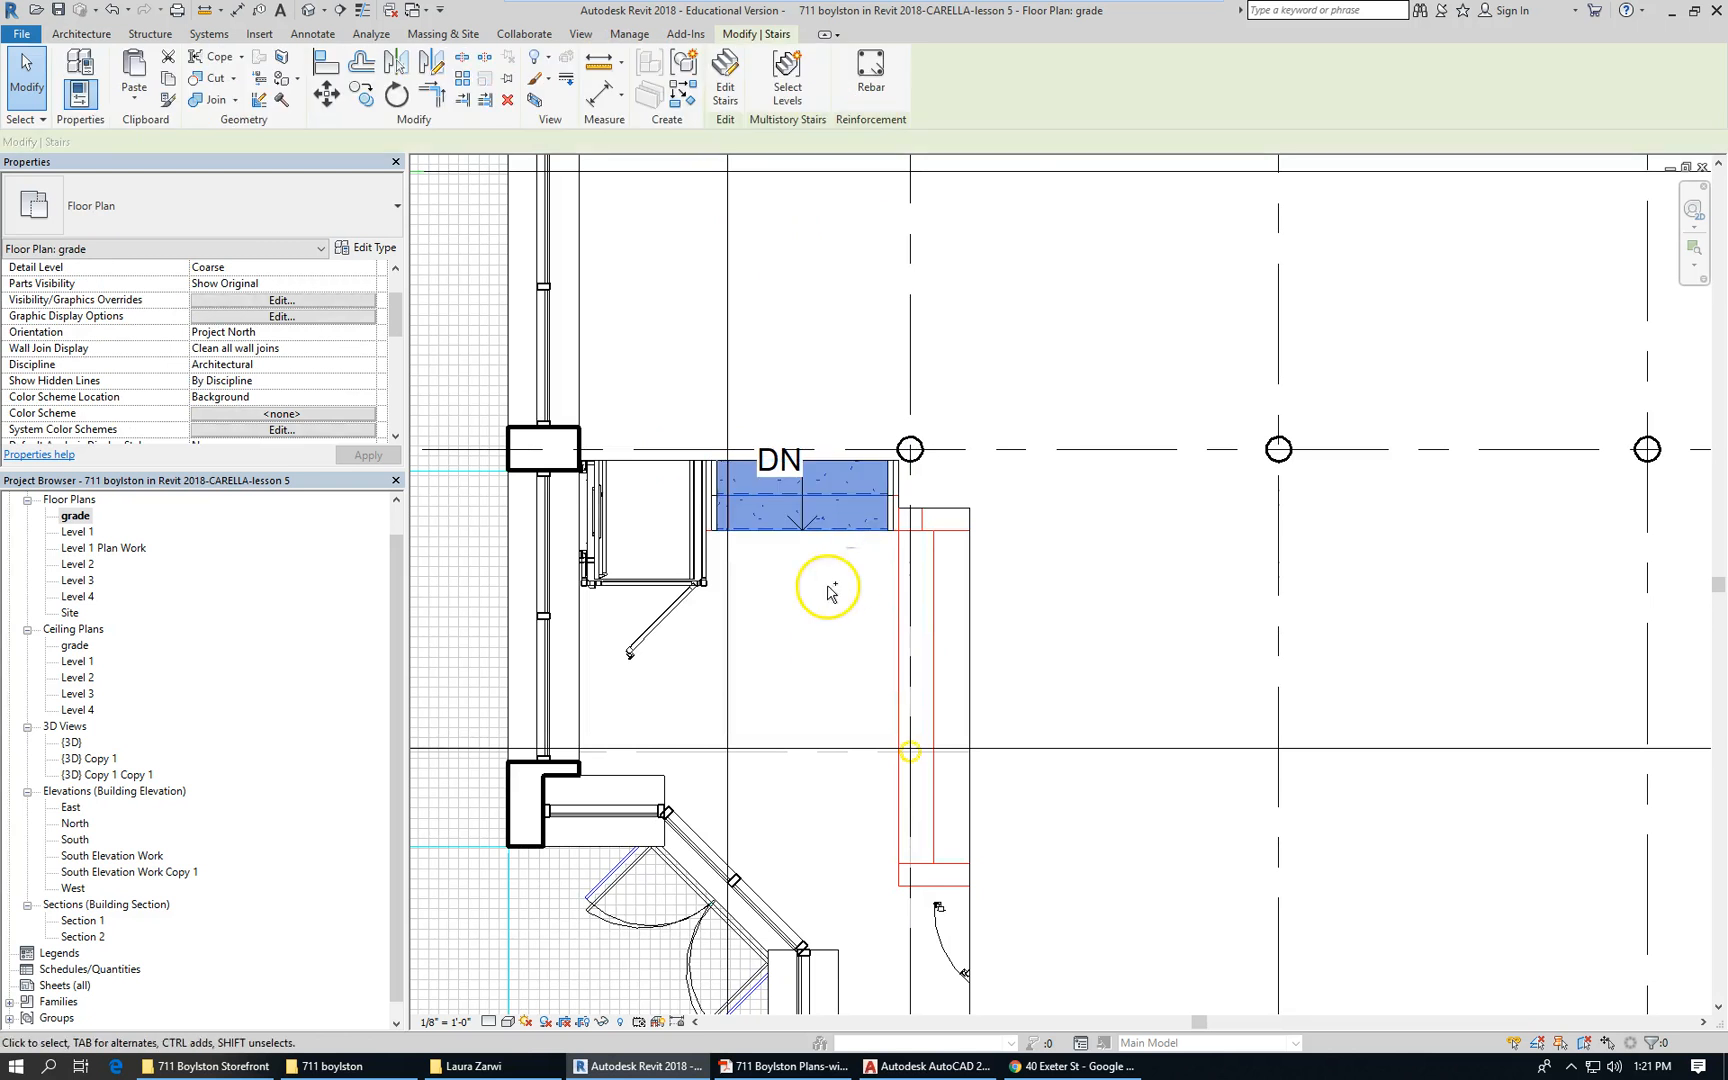
scroll(762, 613, down, 1)
scroll(762, 613, down, 3)
key(ctrl+c)
key(ctrl+v)
click(810, 660)
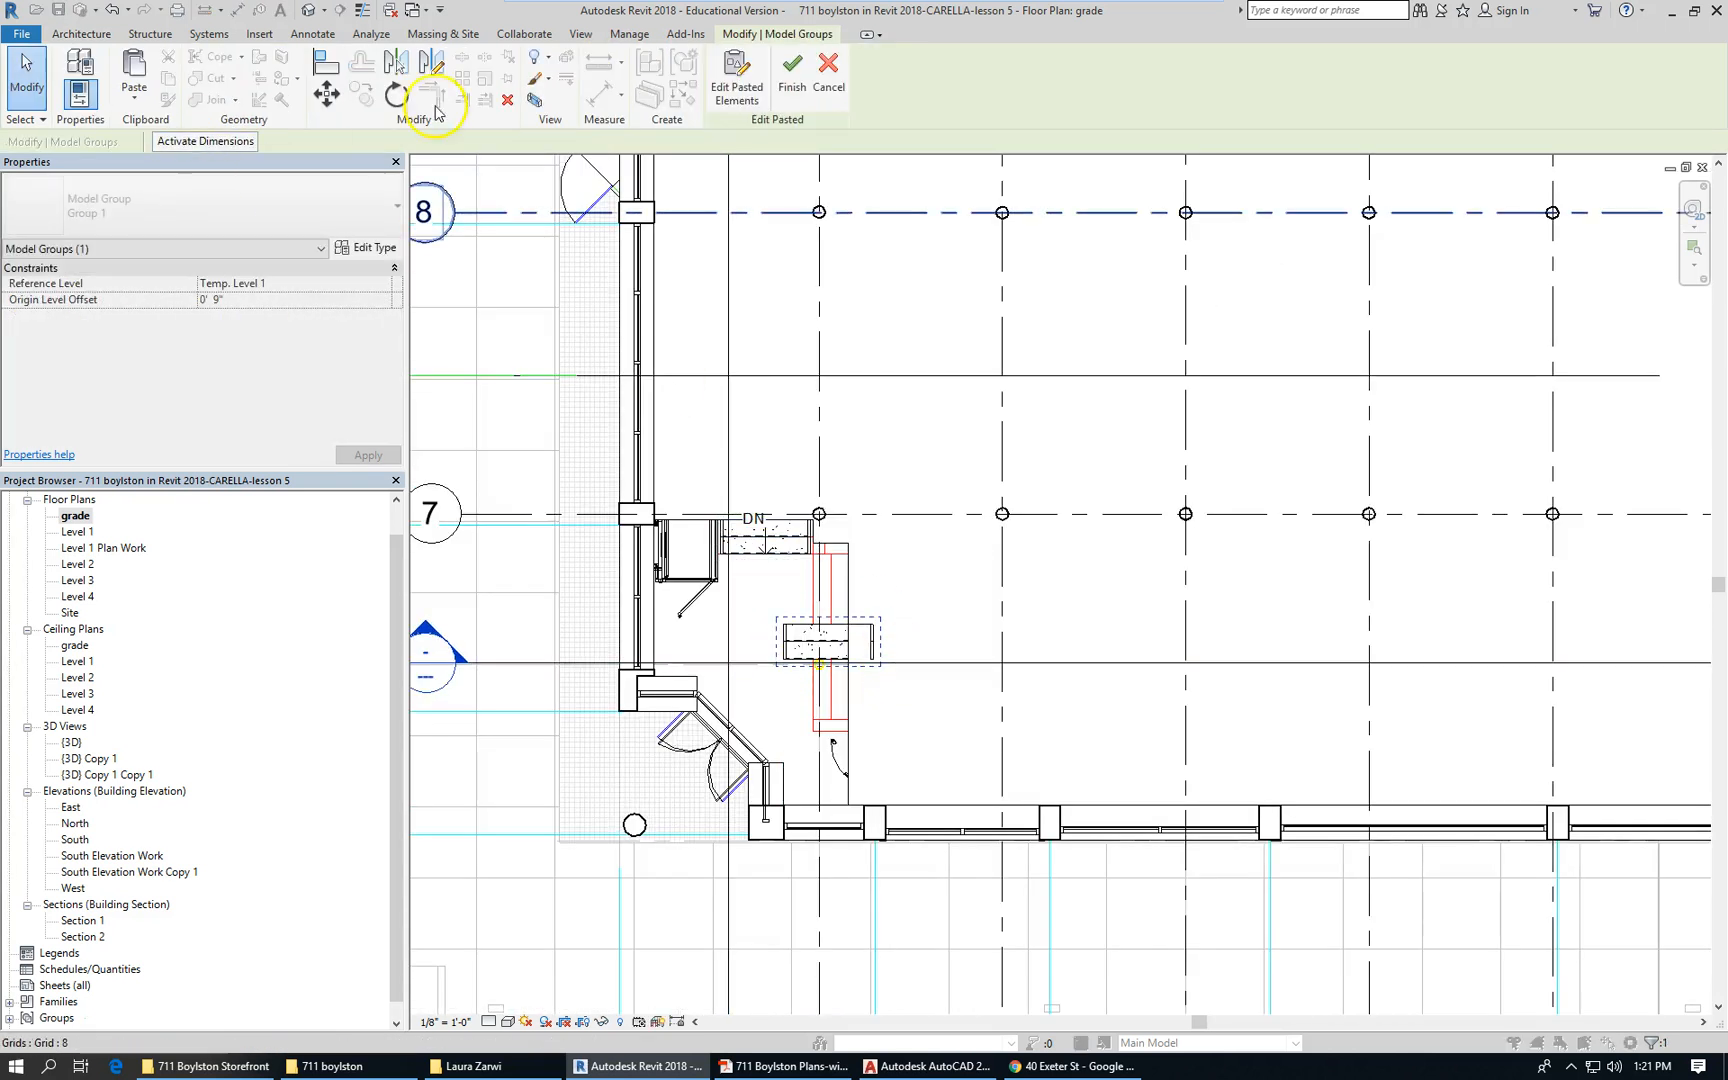
Rotate the pasted stair 90° clockwise so it rises toward the tenant space, finish the paste and select its run
click(413, 104)
click(890, 470)
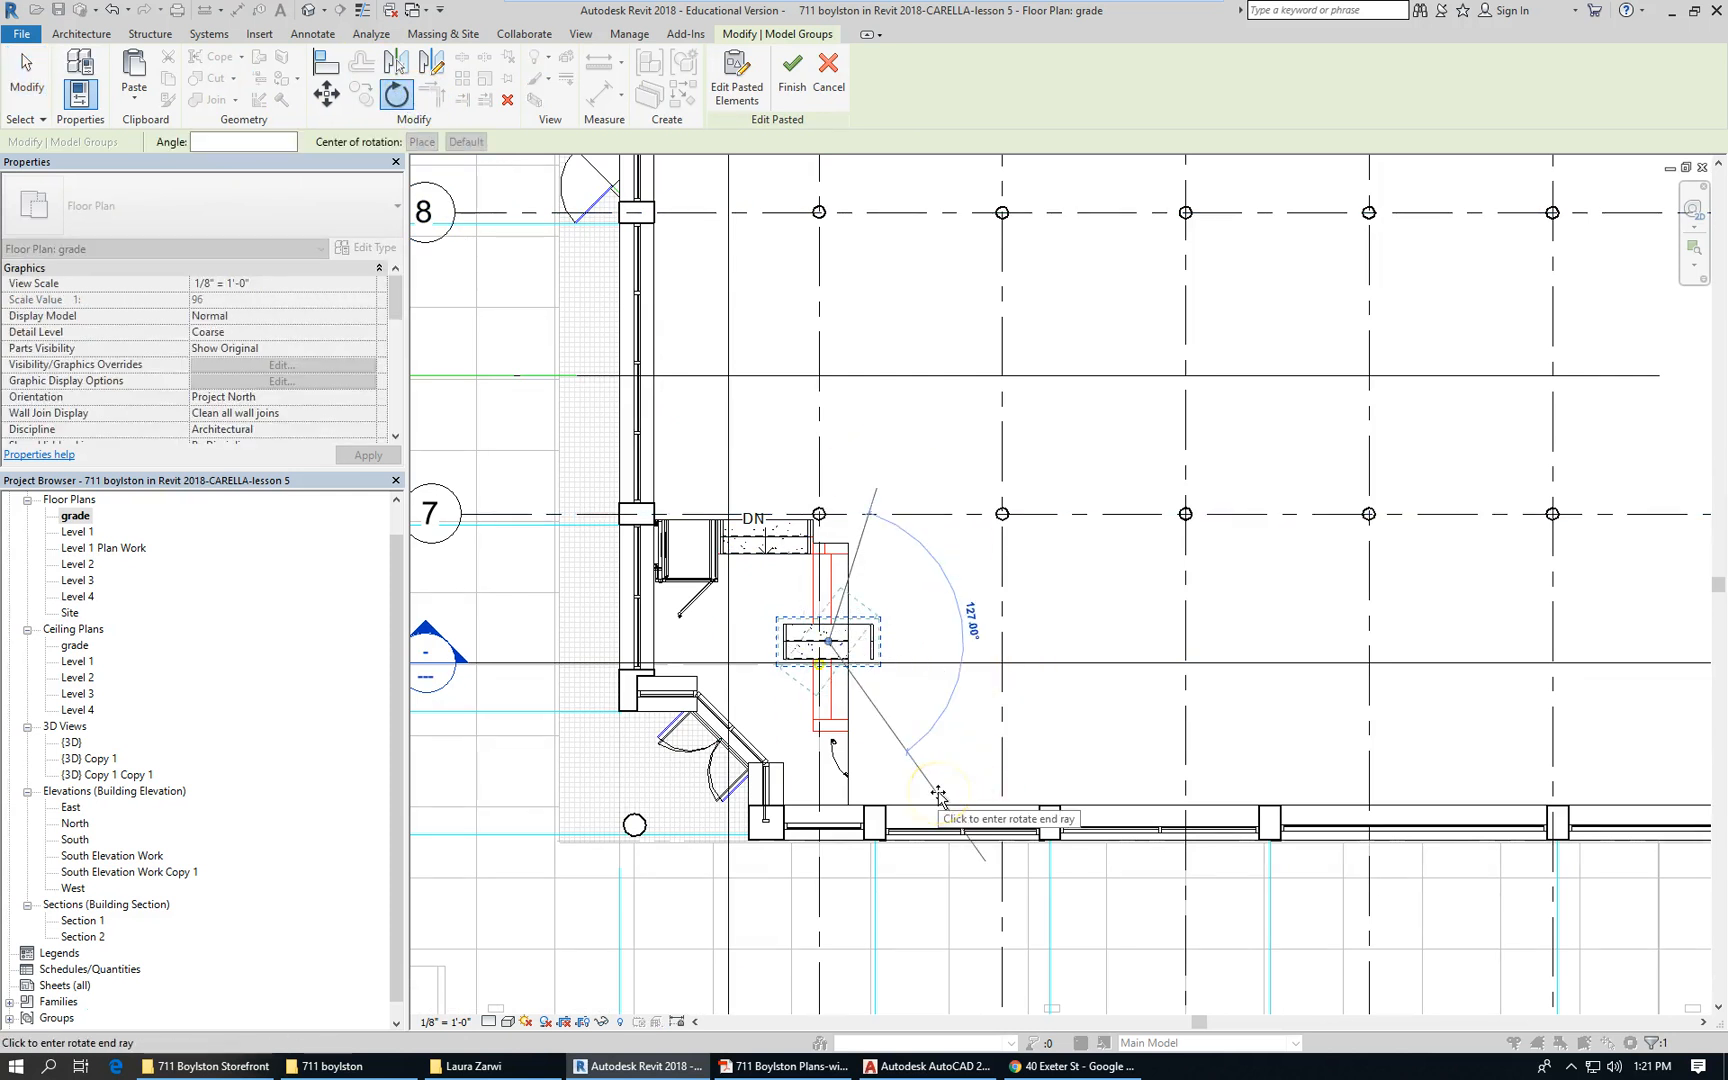
click(938, 795)
scroll(888, 693, up, 3)
click(802, 610)
click(771, 571)
click(796, 570)
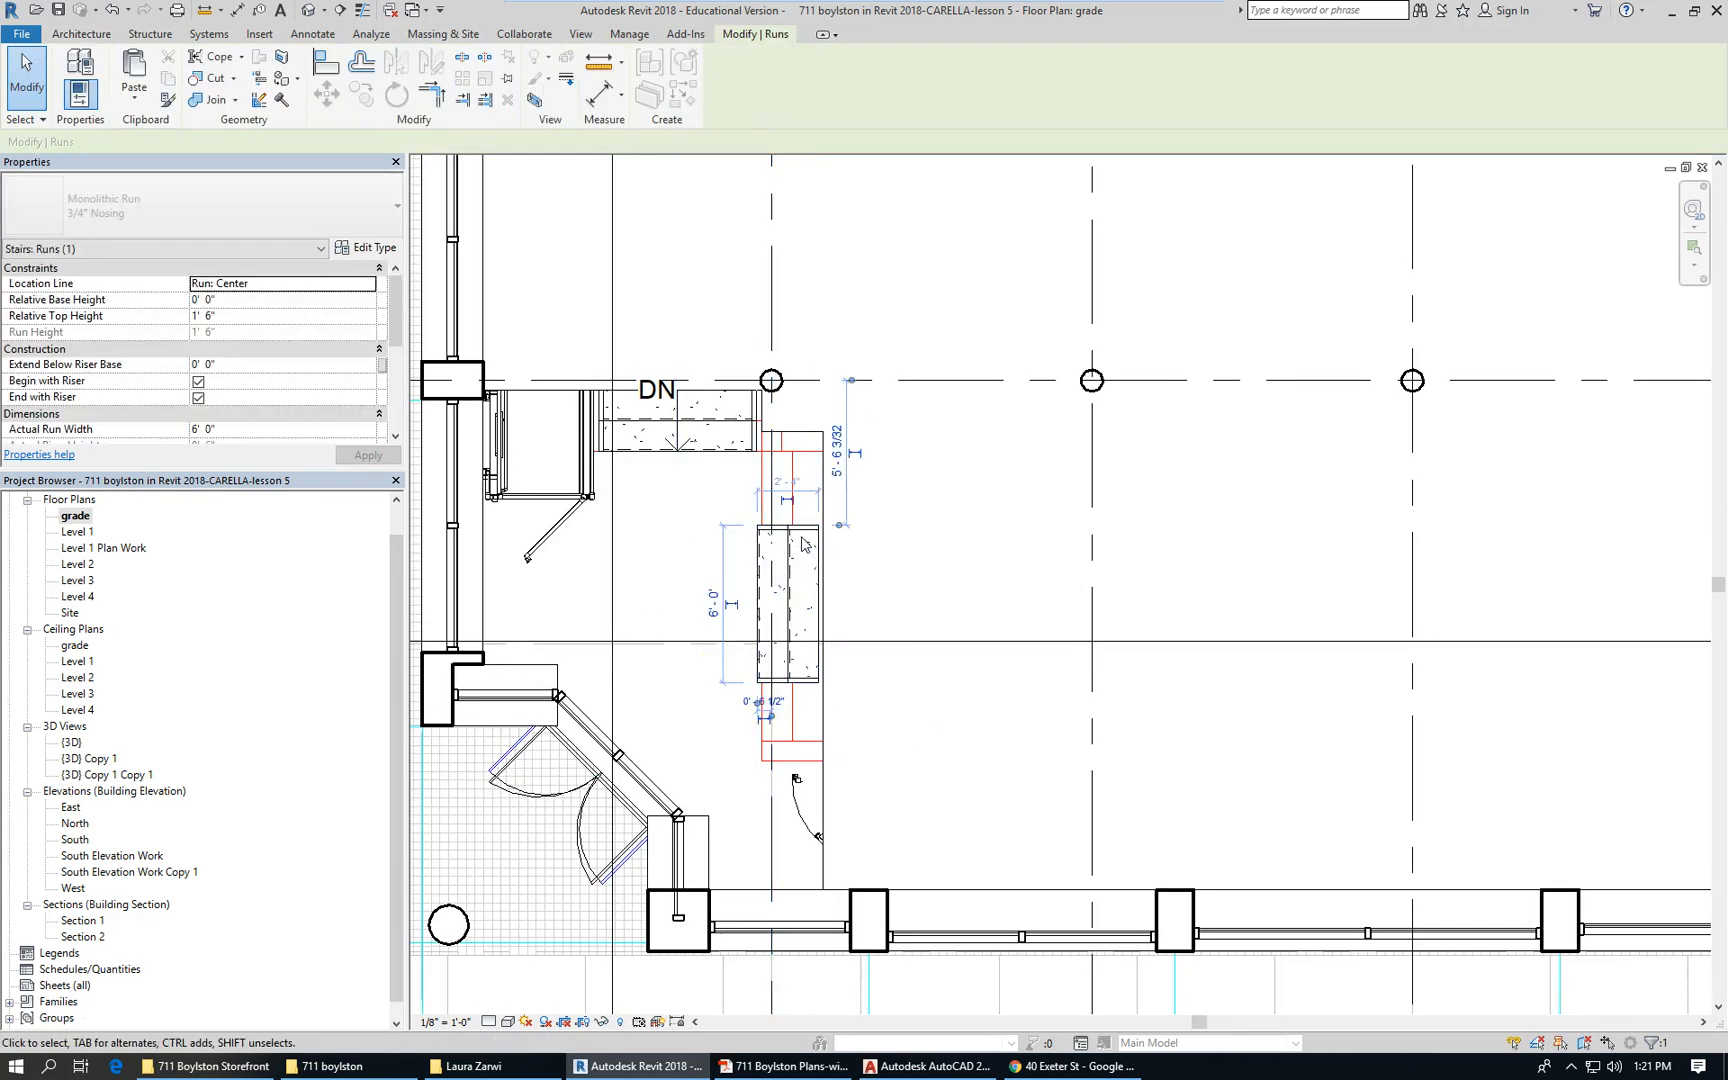
Edit the copied stair, widen its run at both ends to the CAD stair lines, about 12'-6" wide, and finish the stair
click(790, 616)
click(672, 603)
click(810, 592)
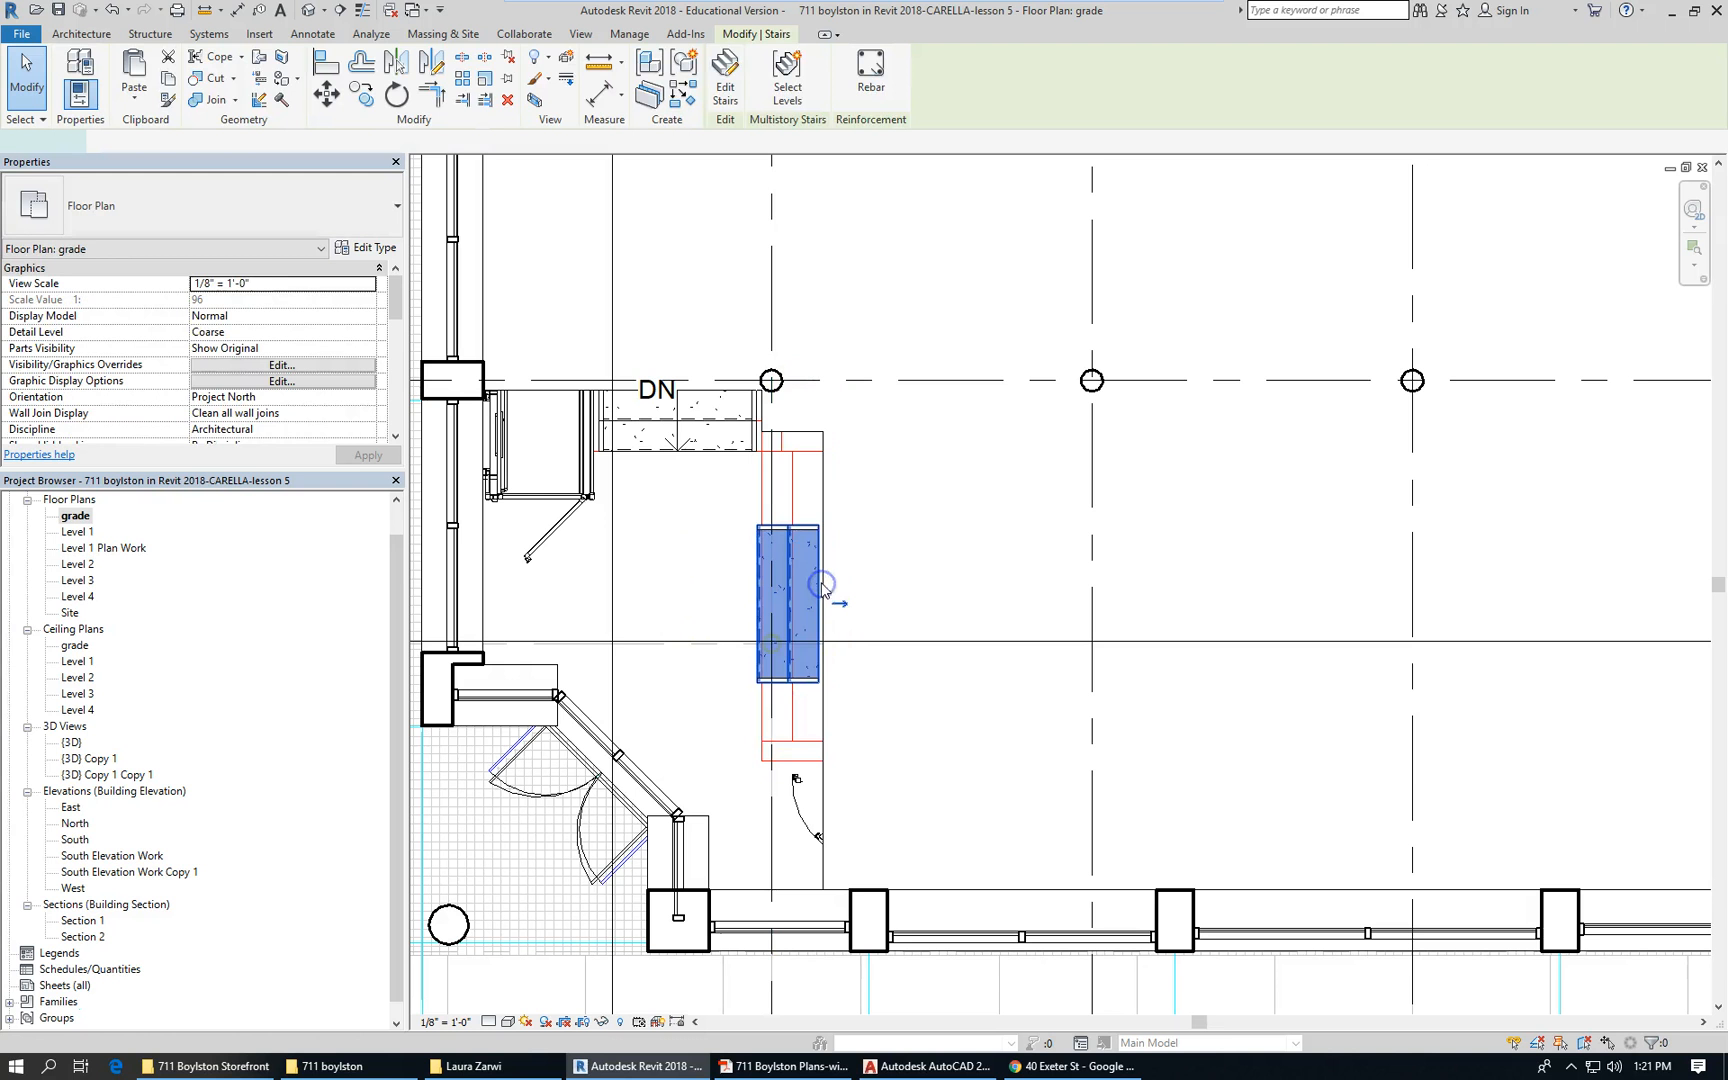
double_click(789, 540)
click(789, 540)
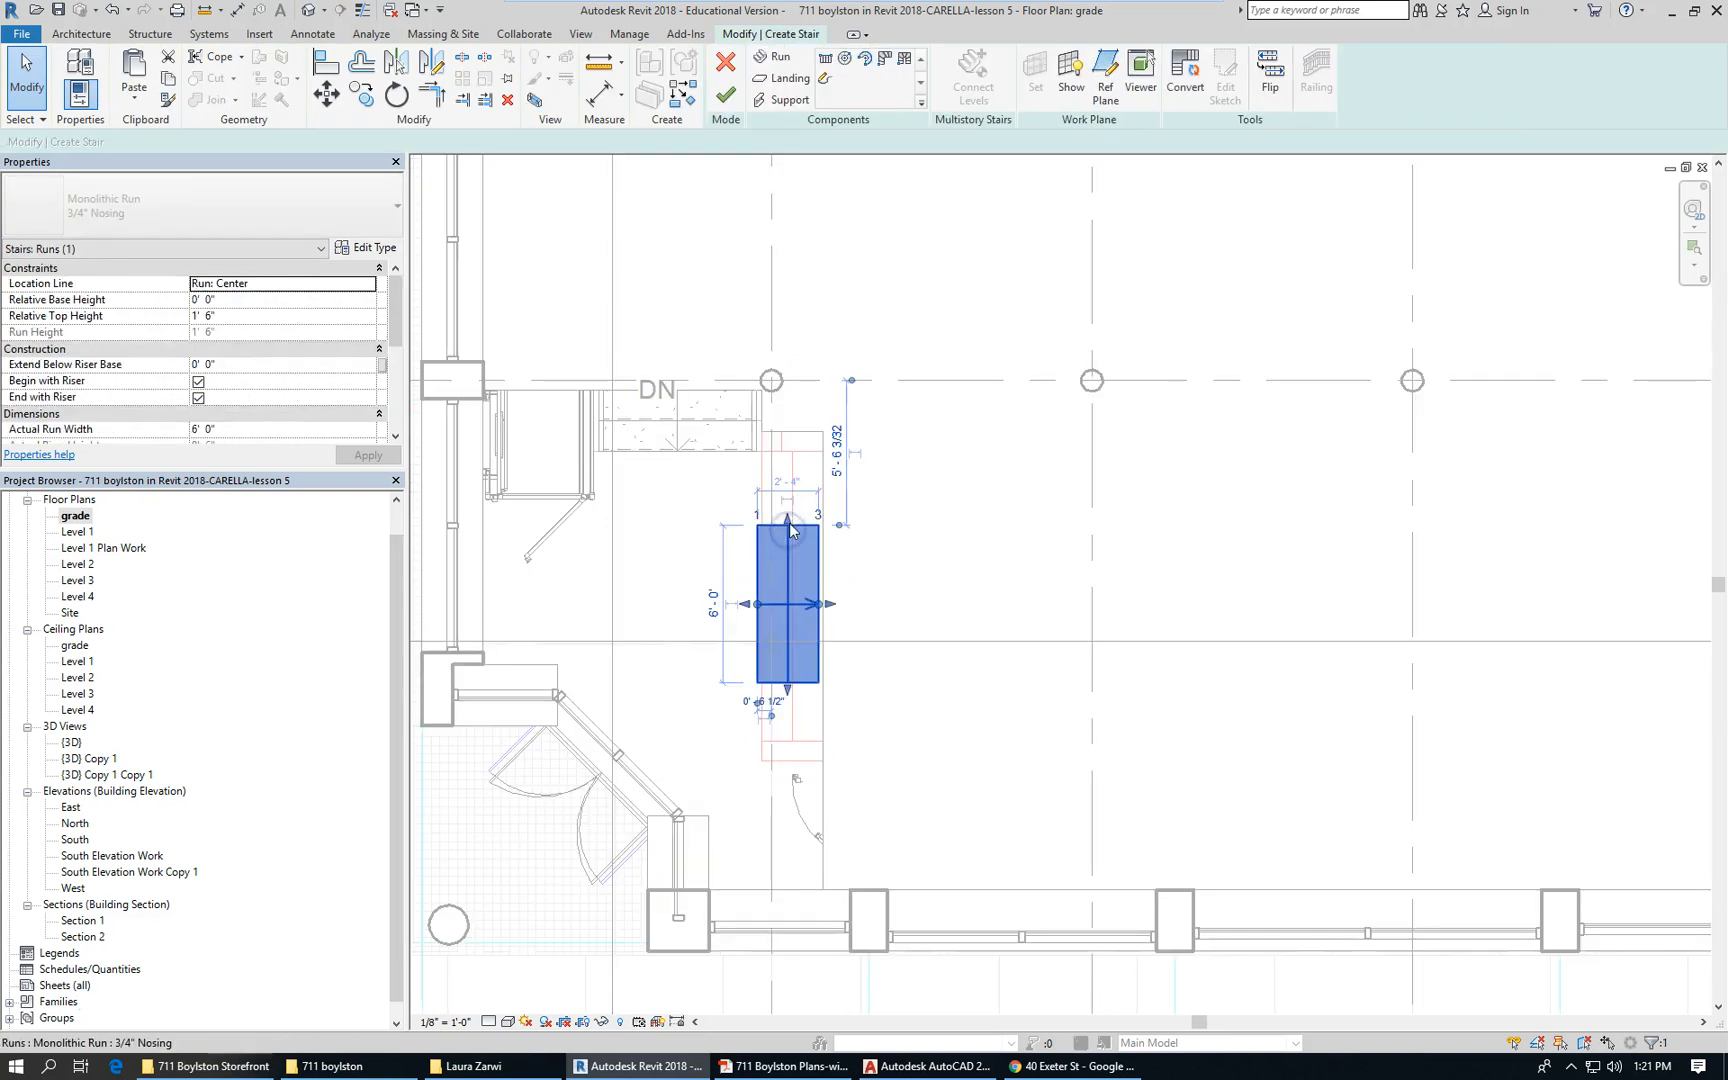
drag(790, 442, 790, 436)
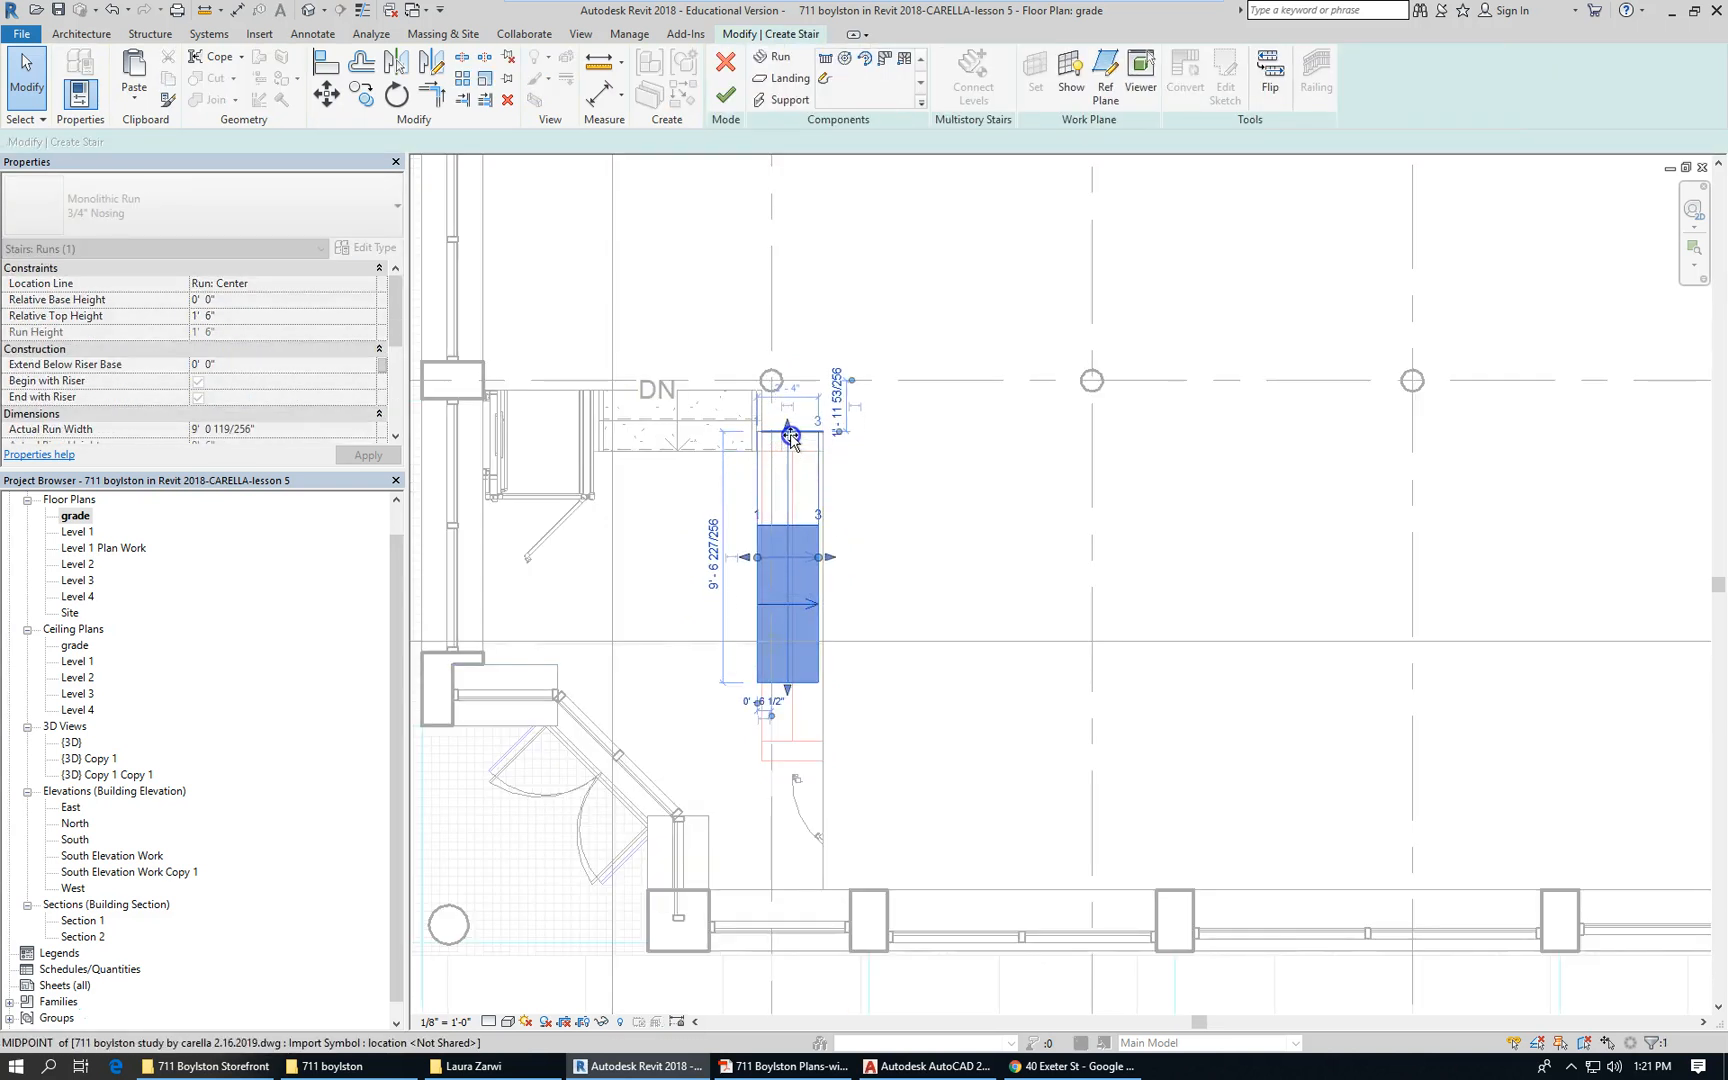
drag(788, 692, 798, 745)
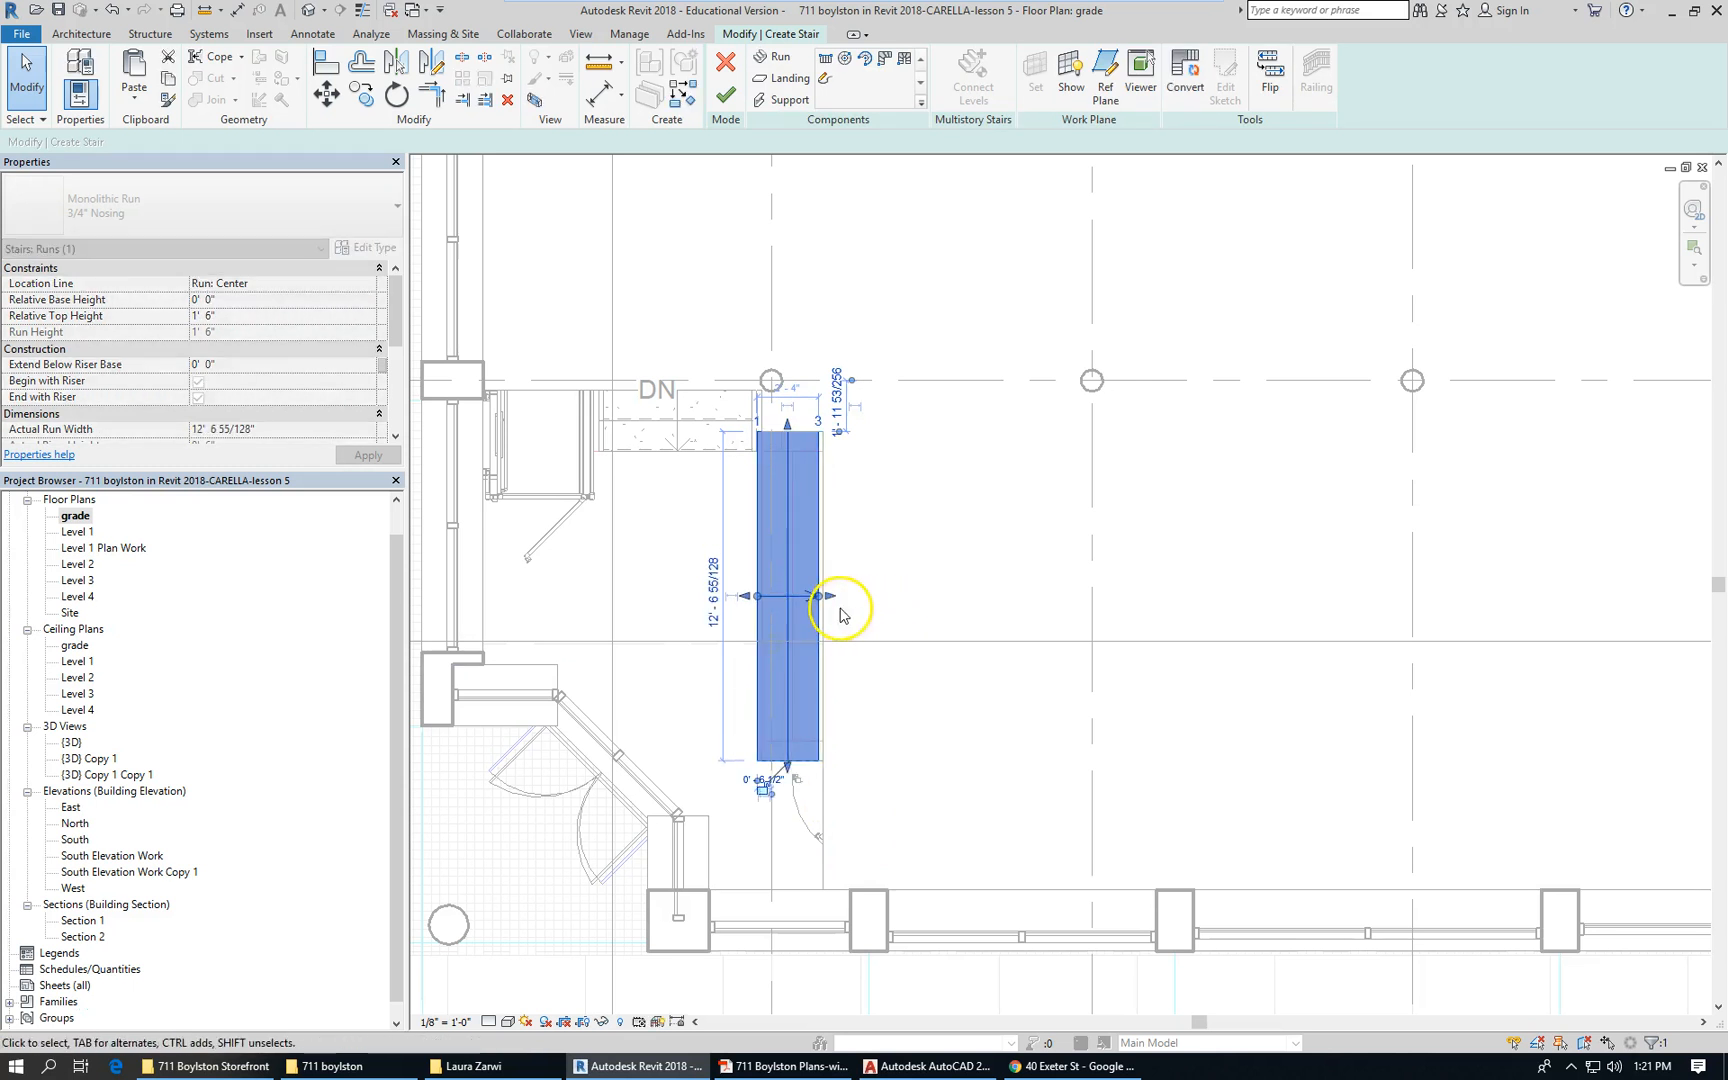
click(673, 565)
right_click(673, 565)
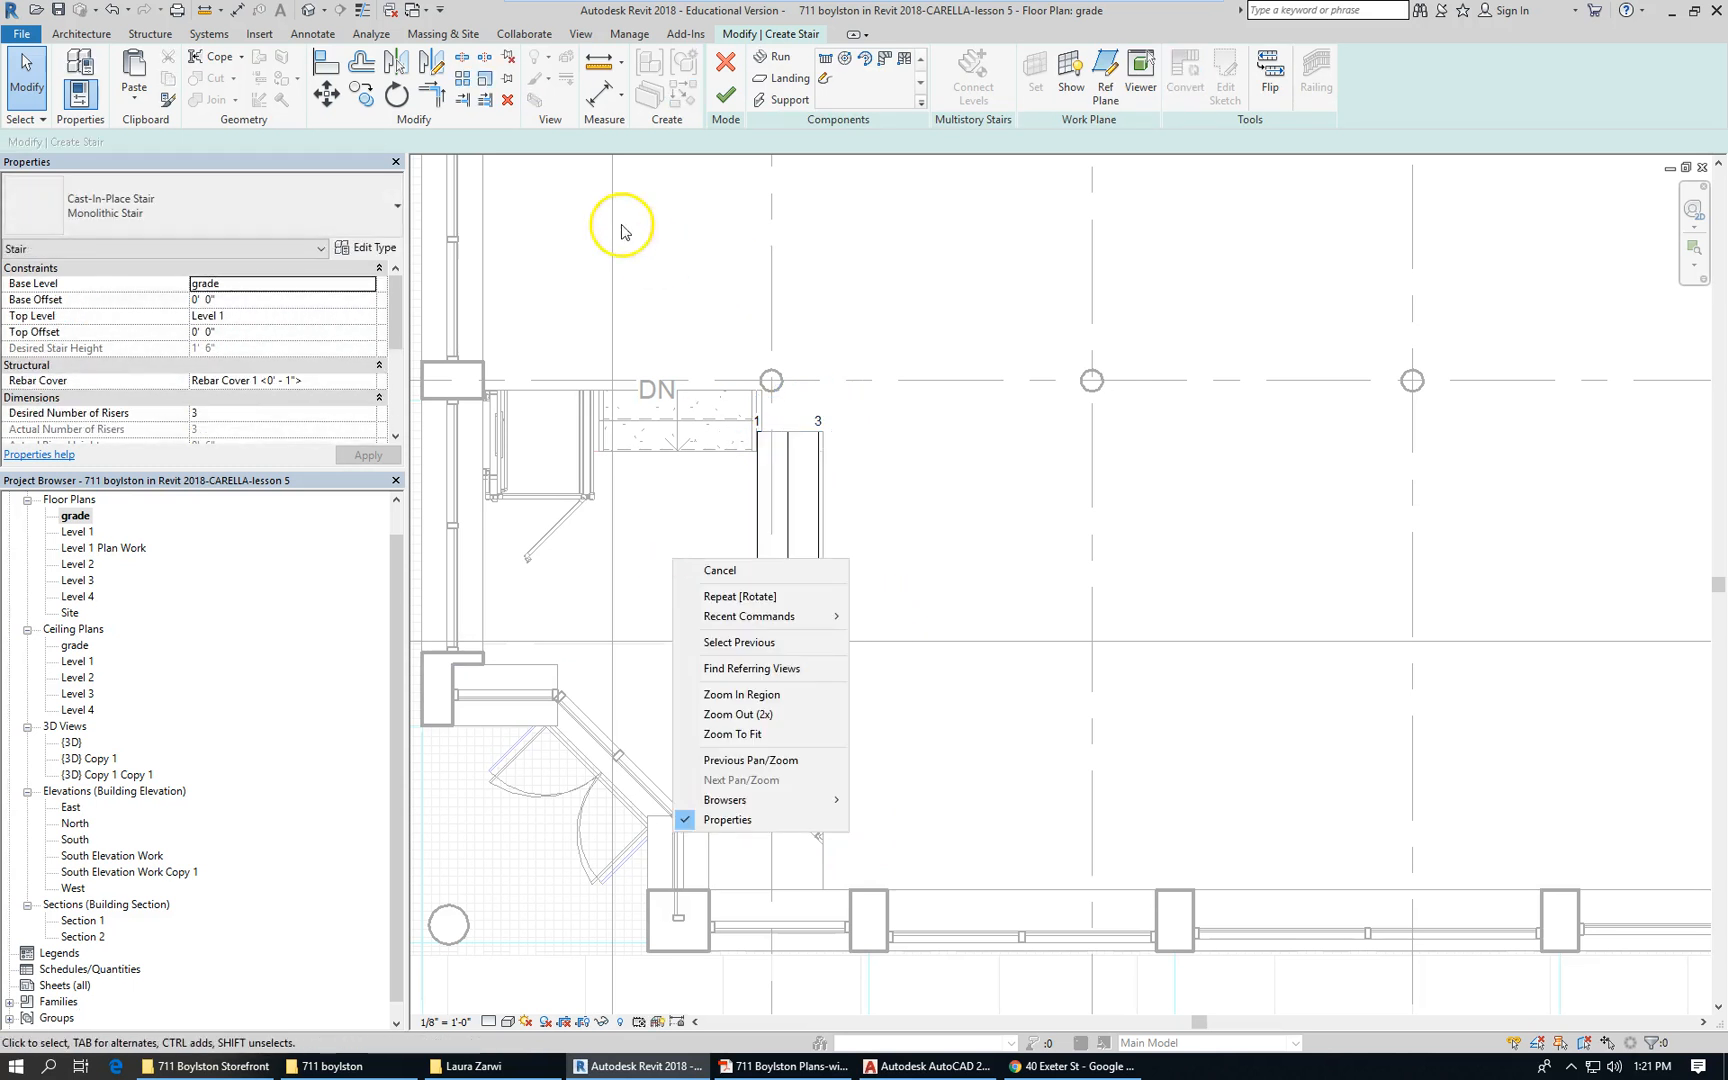
click(727, 94)
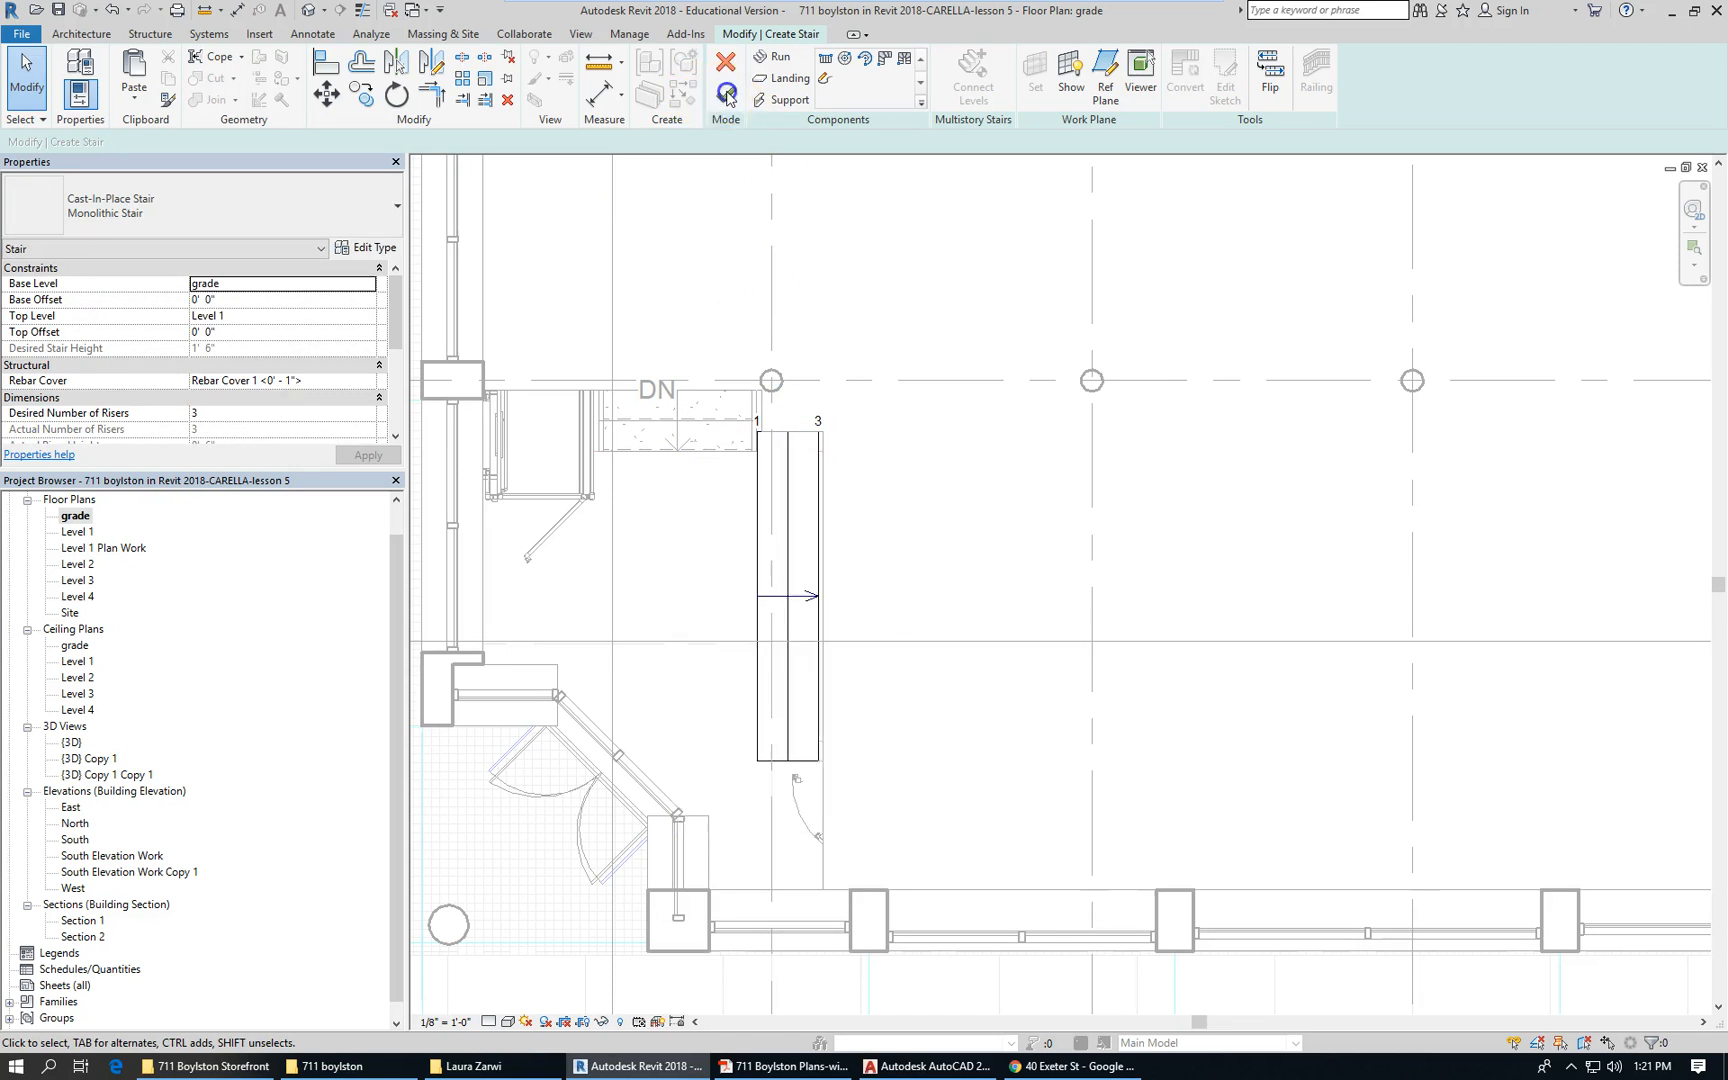
Delete the rectangular handrails from both sides of the long stair and of the short stair beside the lift
click(797, 438)
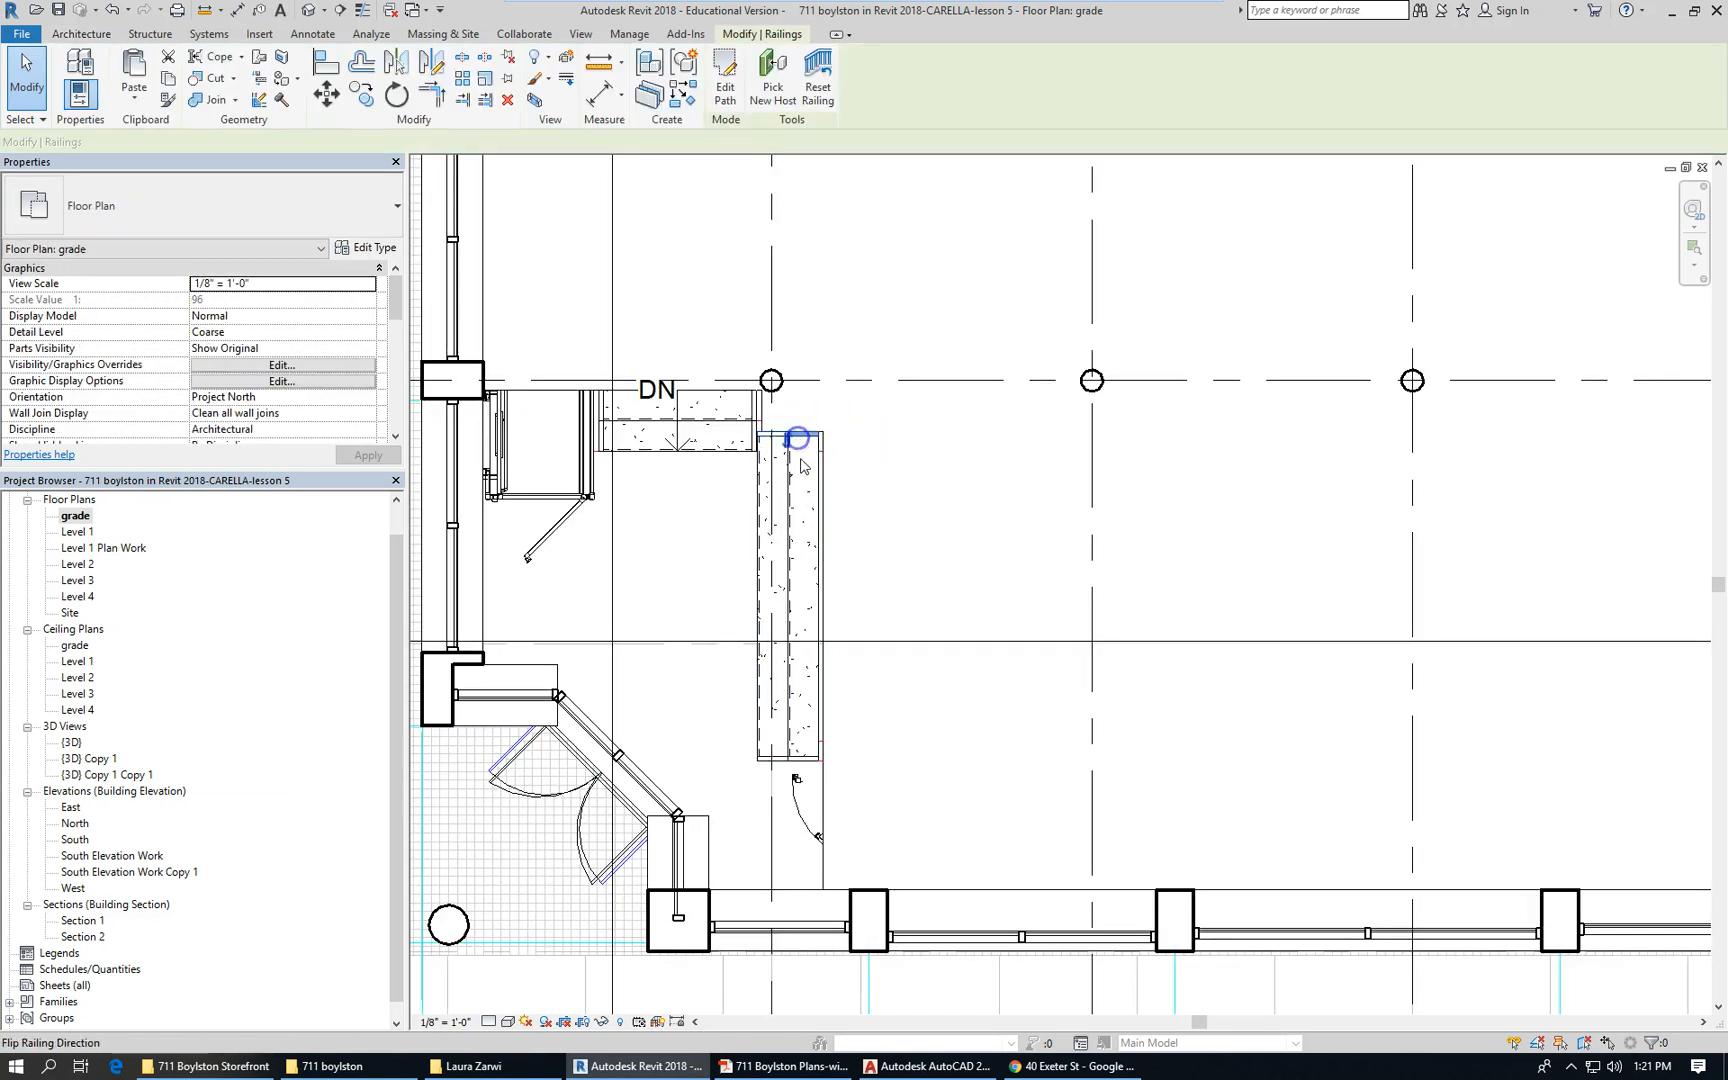
click(806, 760)
key(Escape)
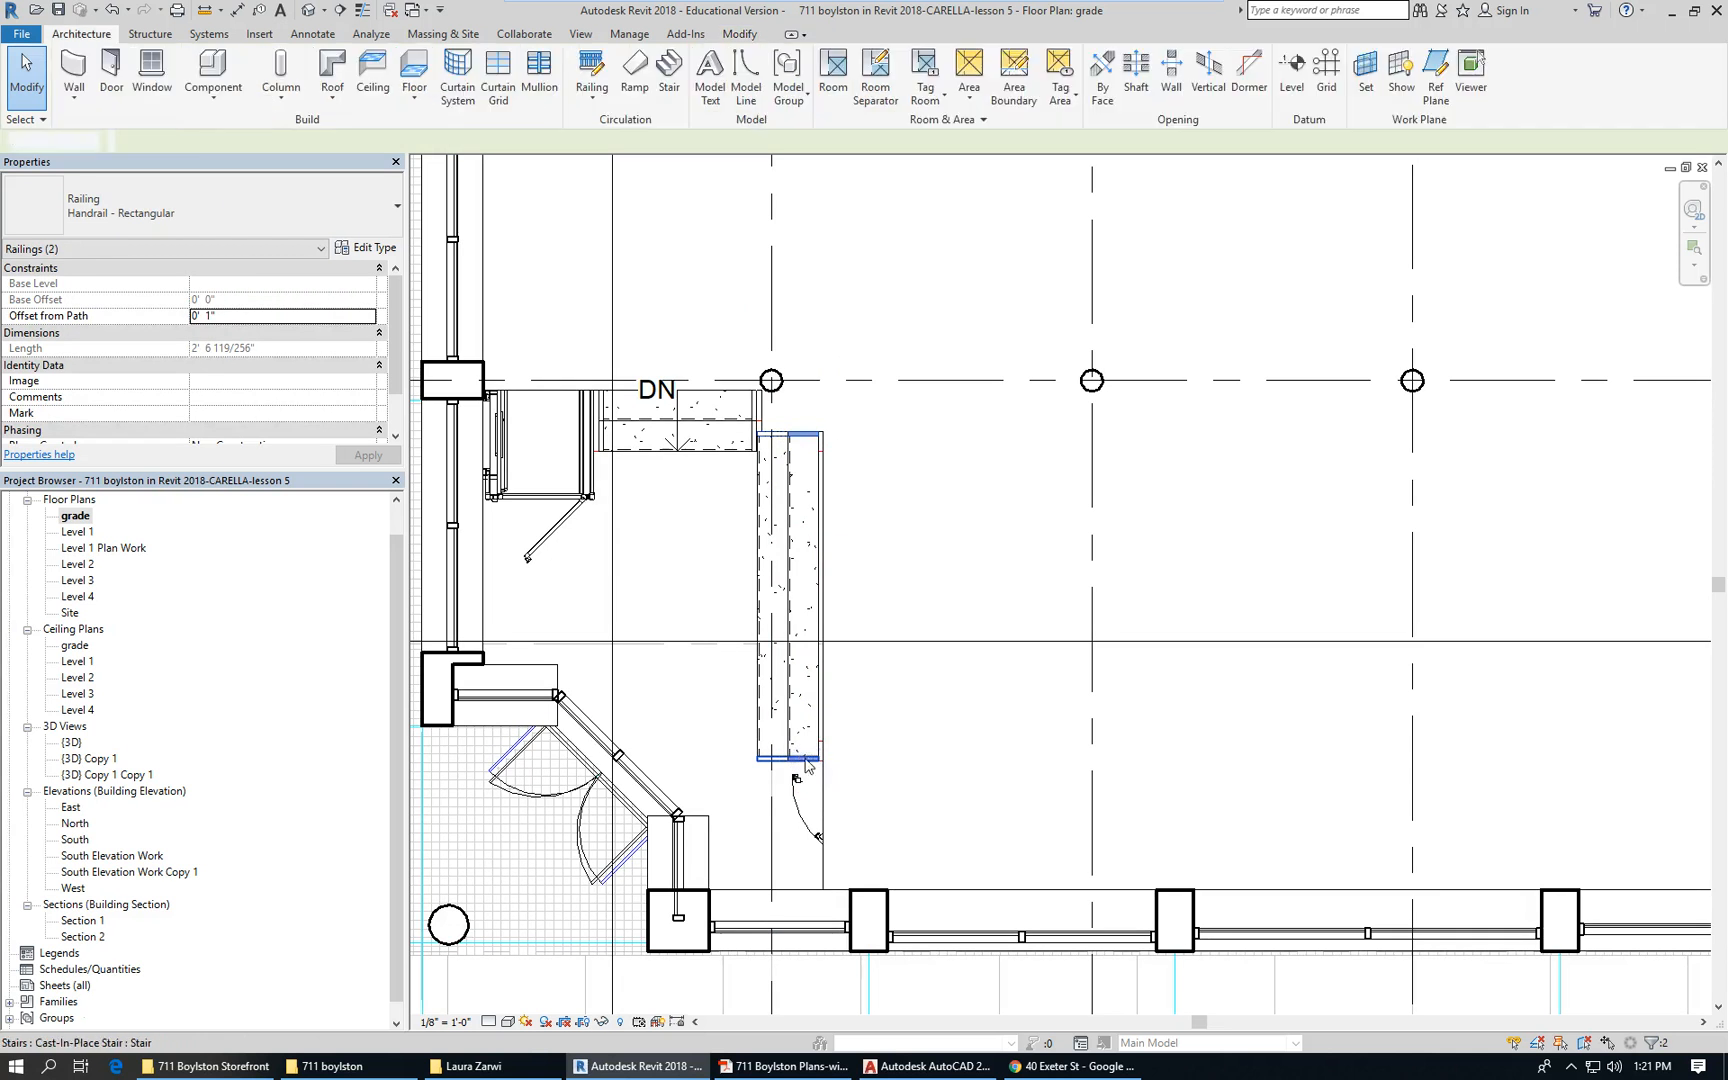
scroll(755, 430, up, 2)
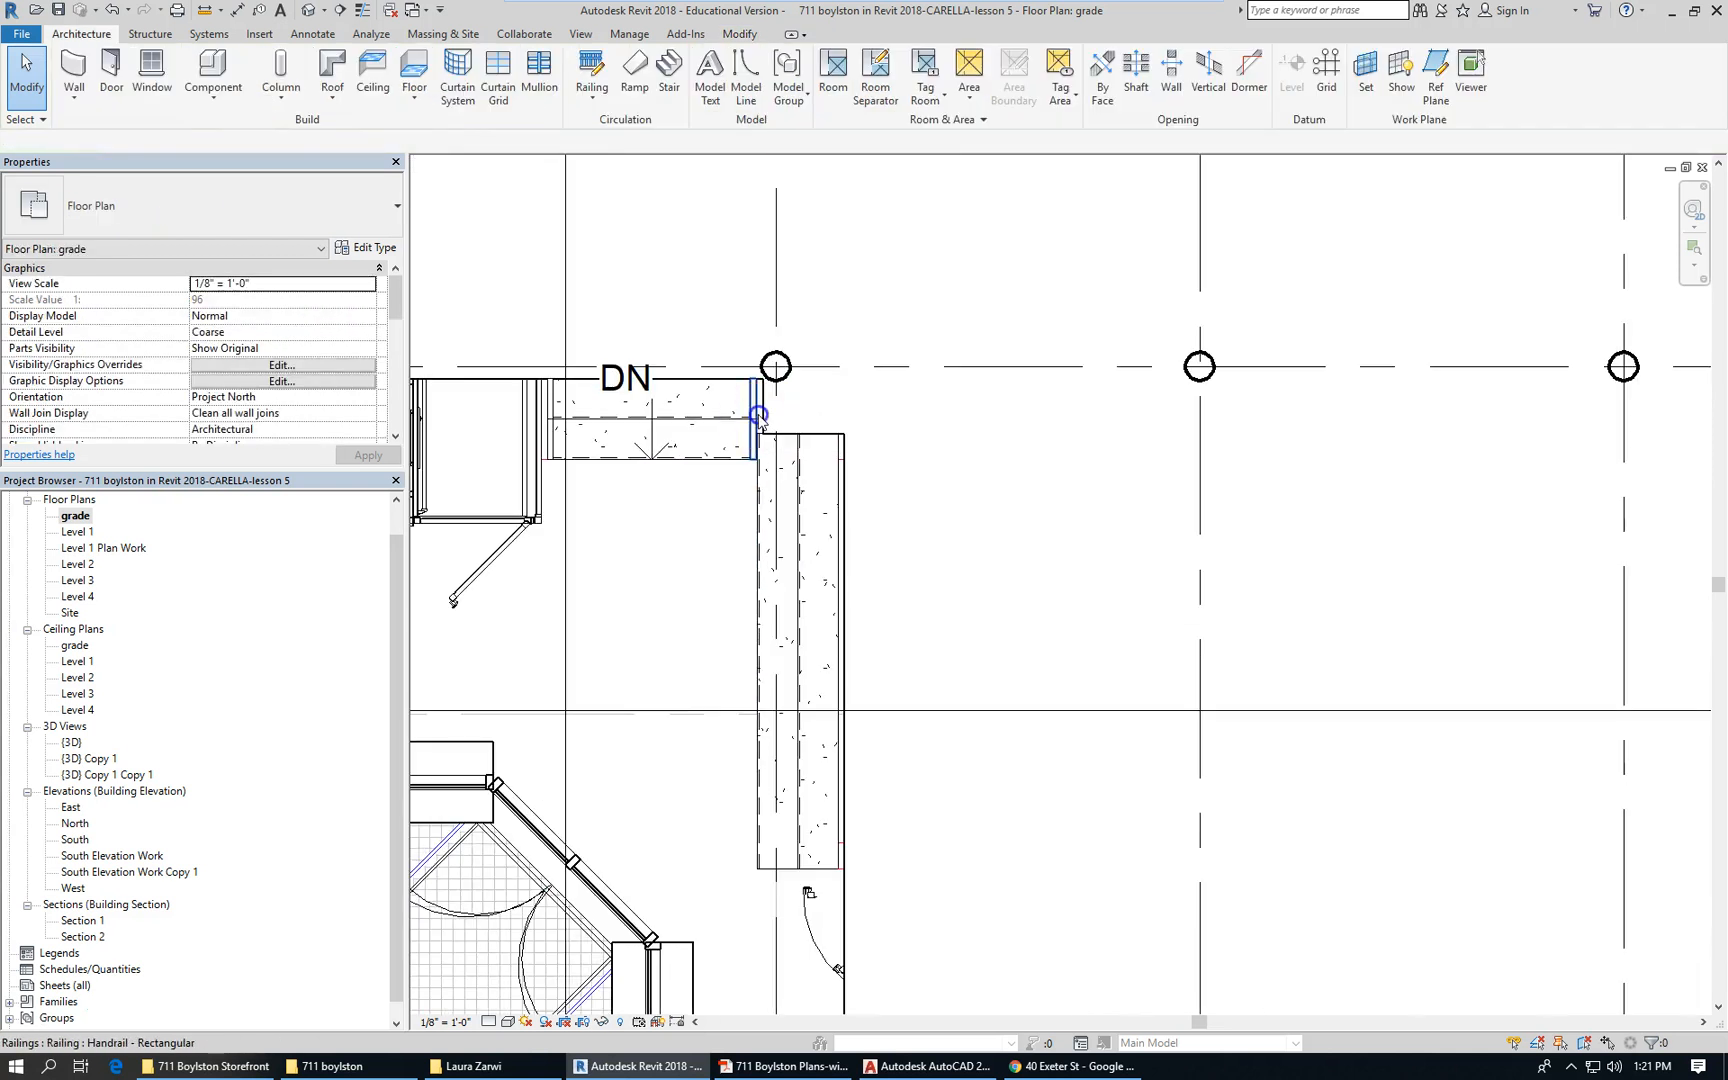
click(756, 425)
key(Escape)
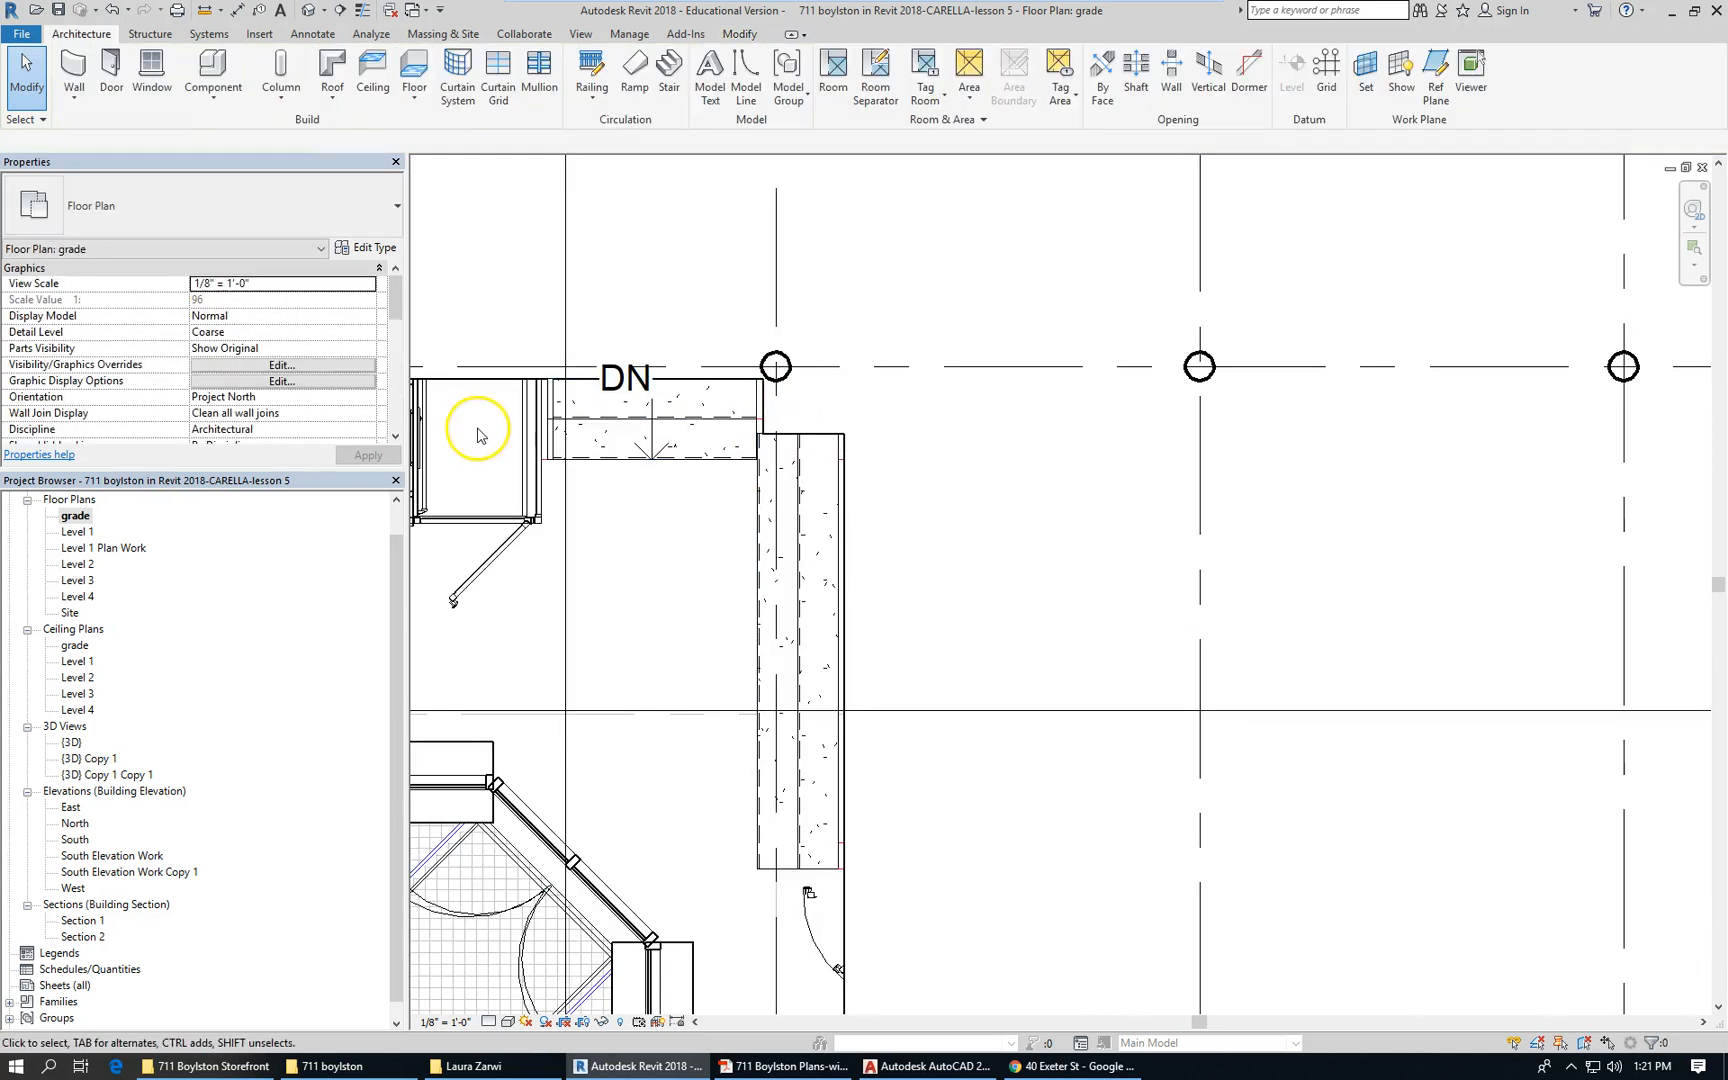
click(548, 405)
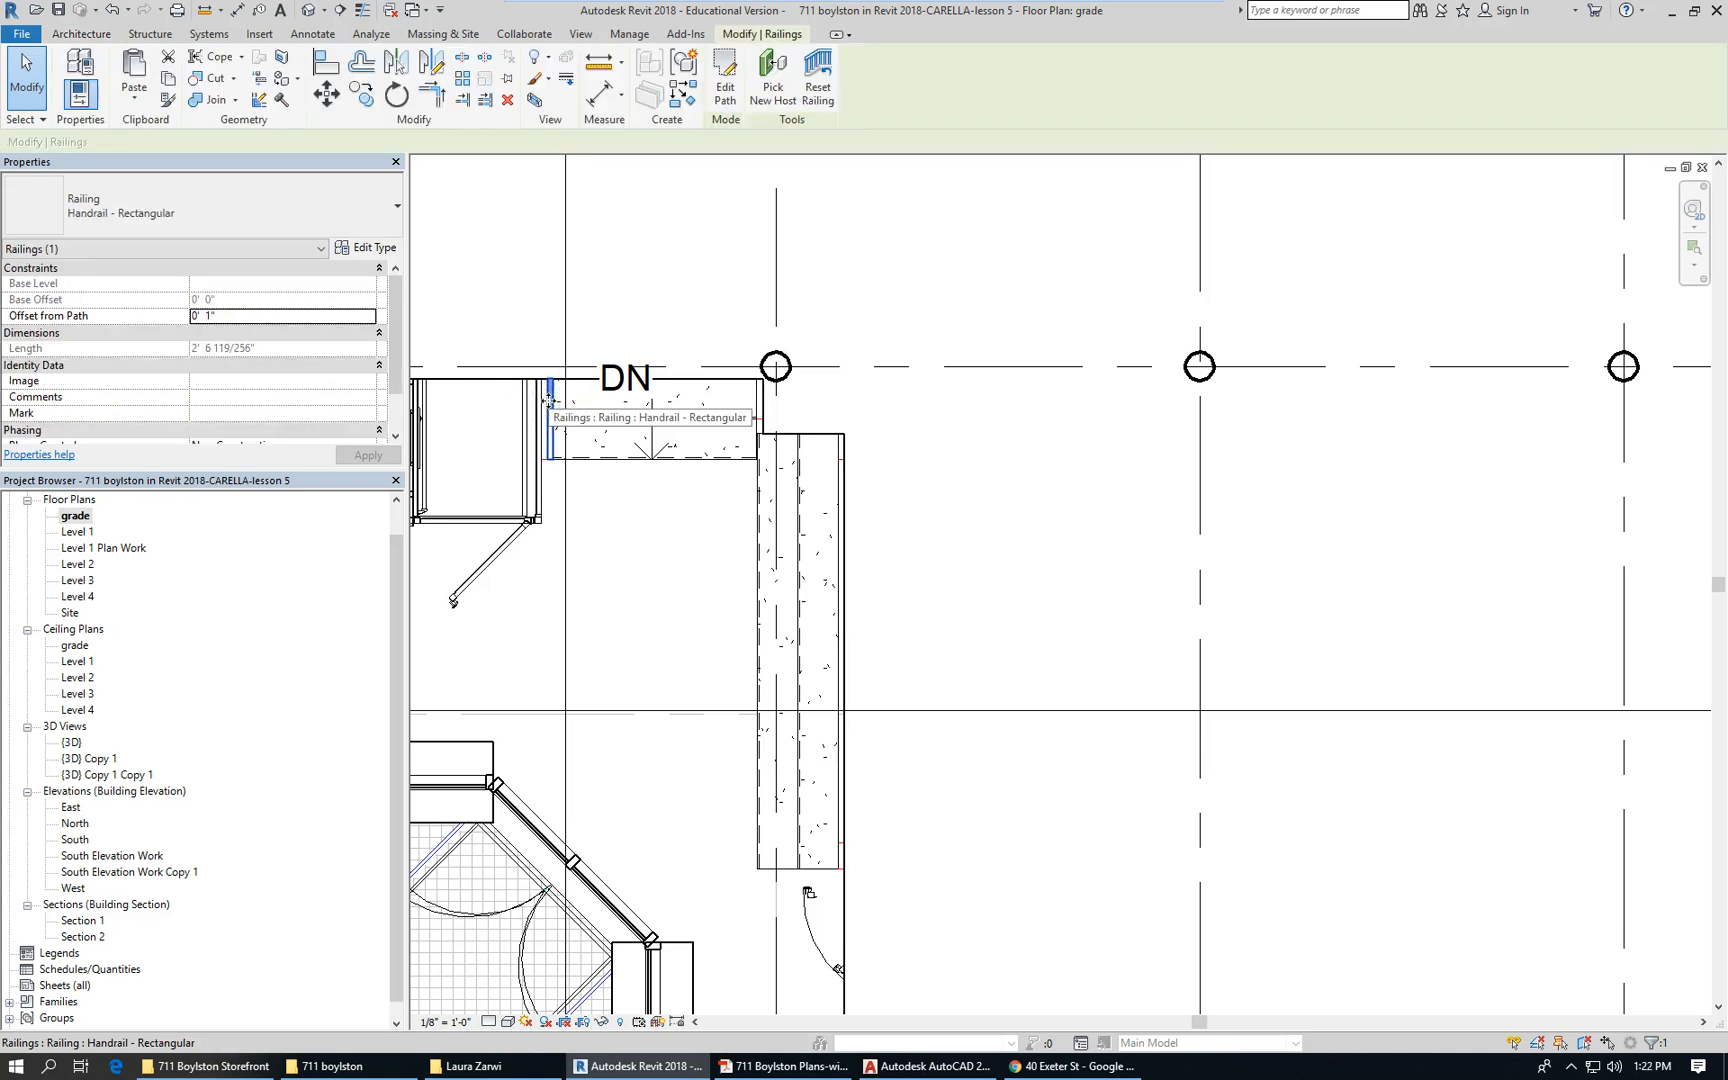
key(Escape)
Open the Section 1 view from the section line crossing the long stair
scroll(829, 494, down, 1)
scroll(968, 548, down, 3)
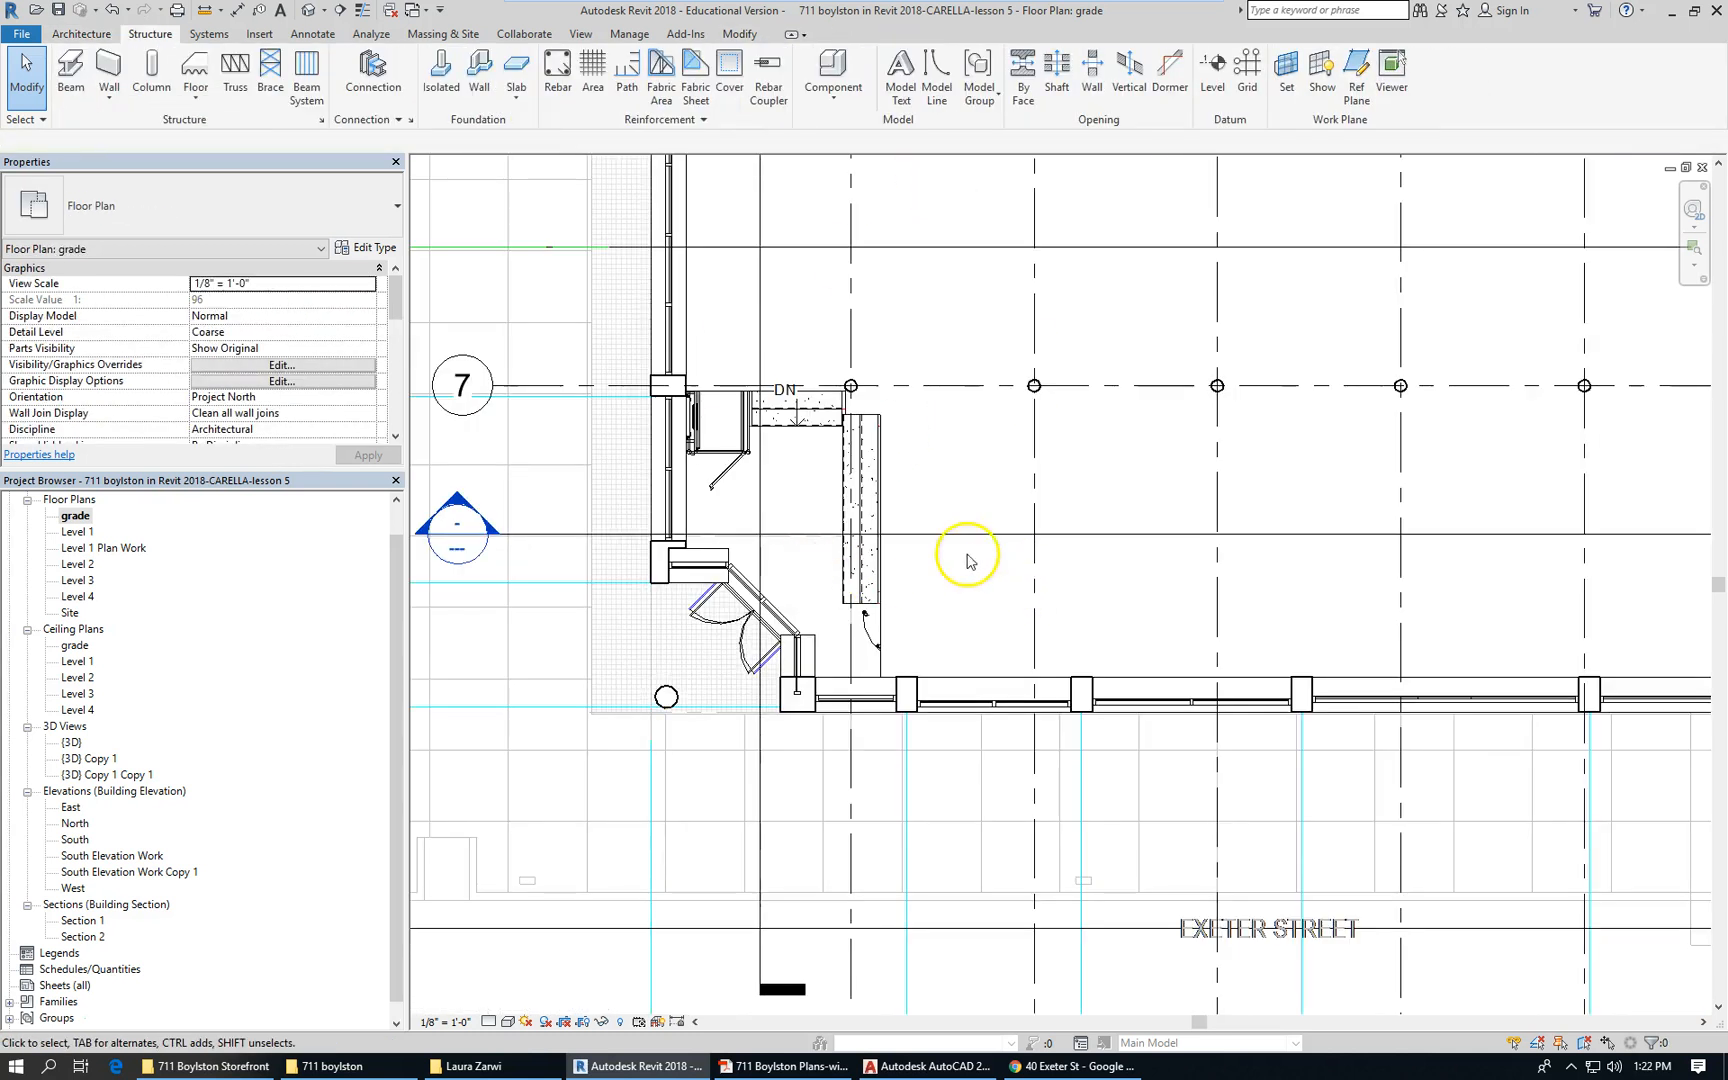
click(963, 536)
right_click(963, 537)
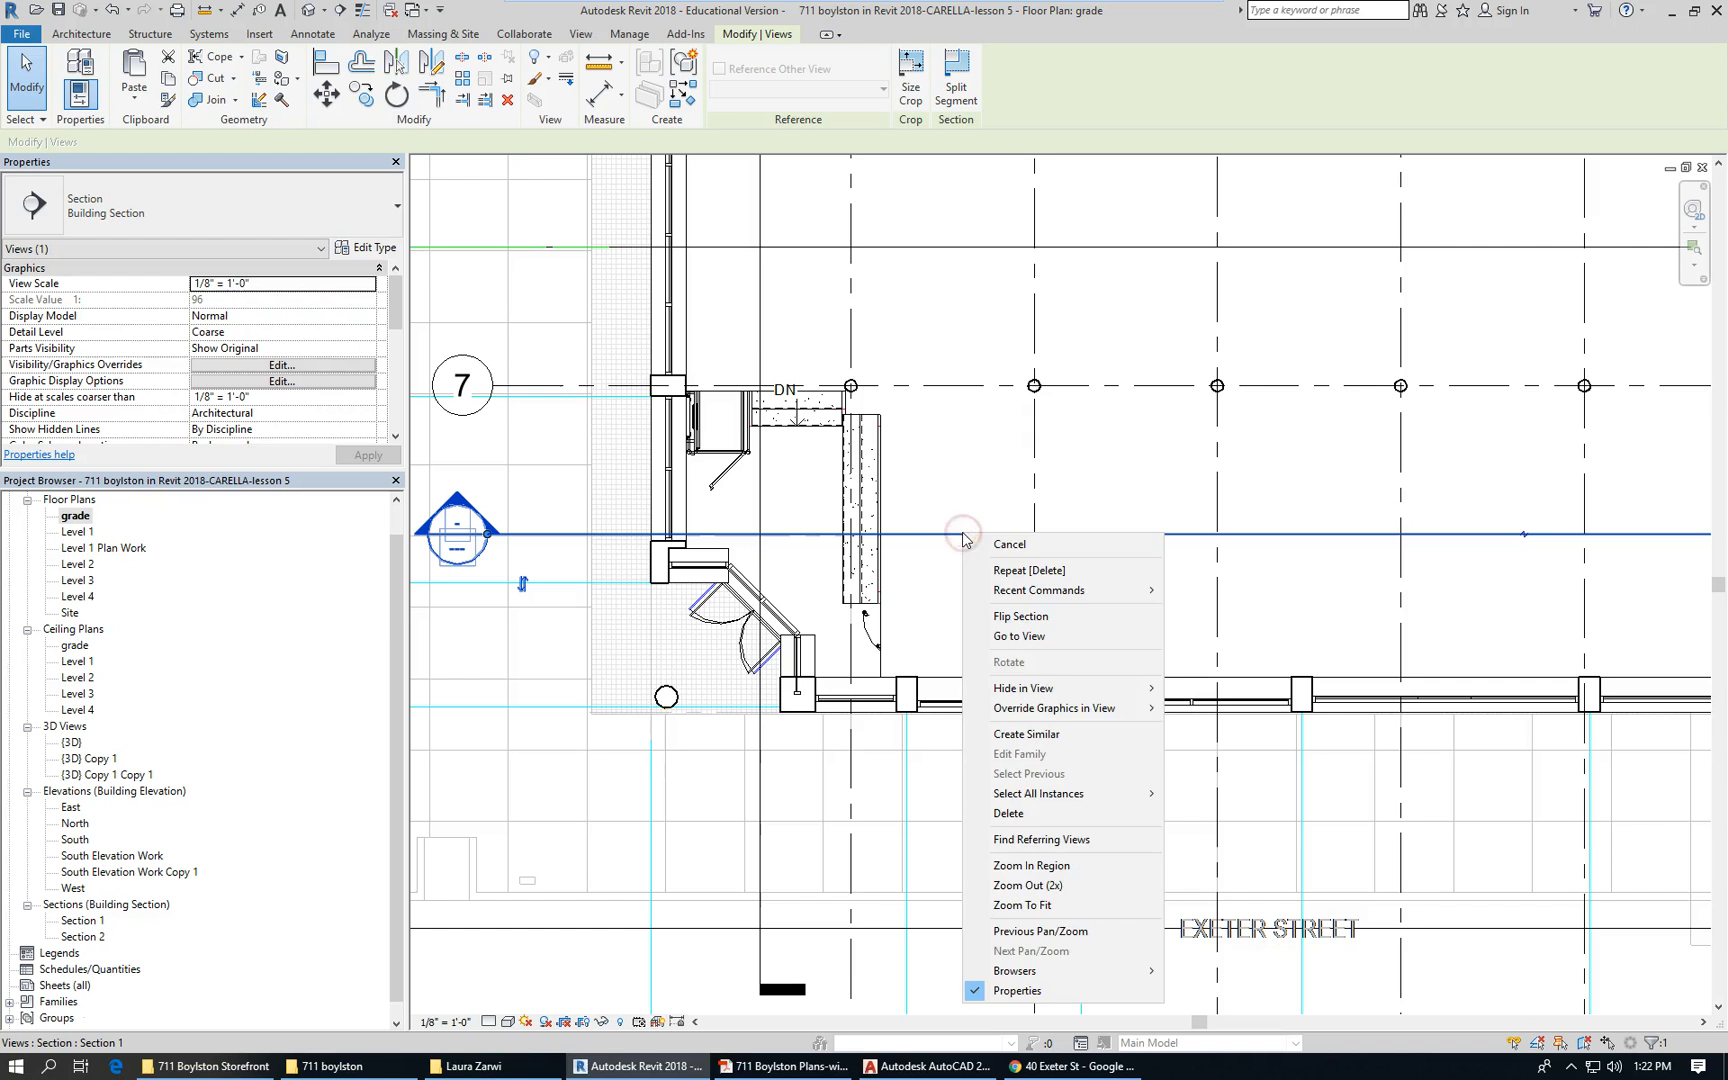
click(1047, 636)
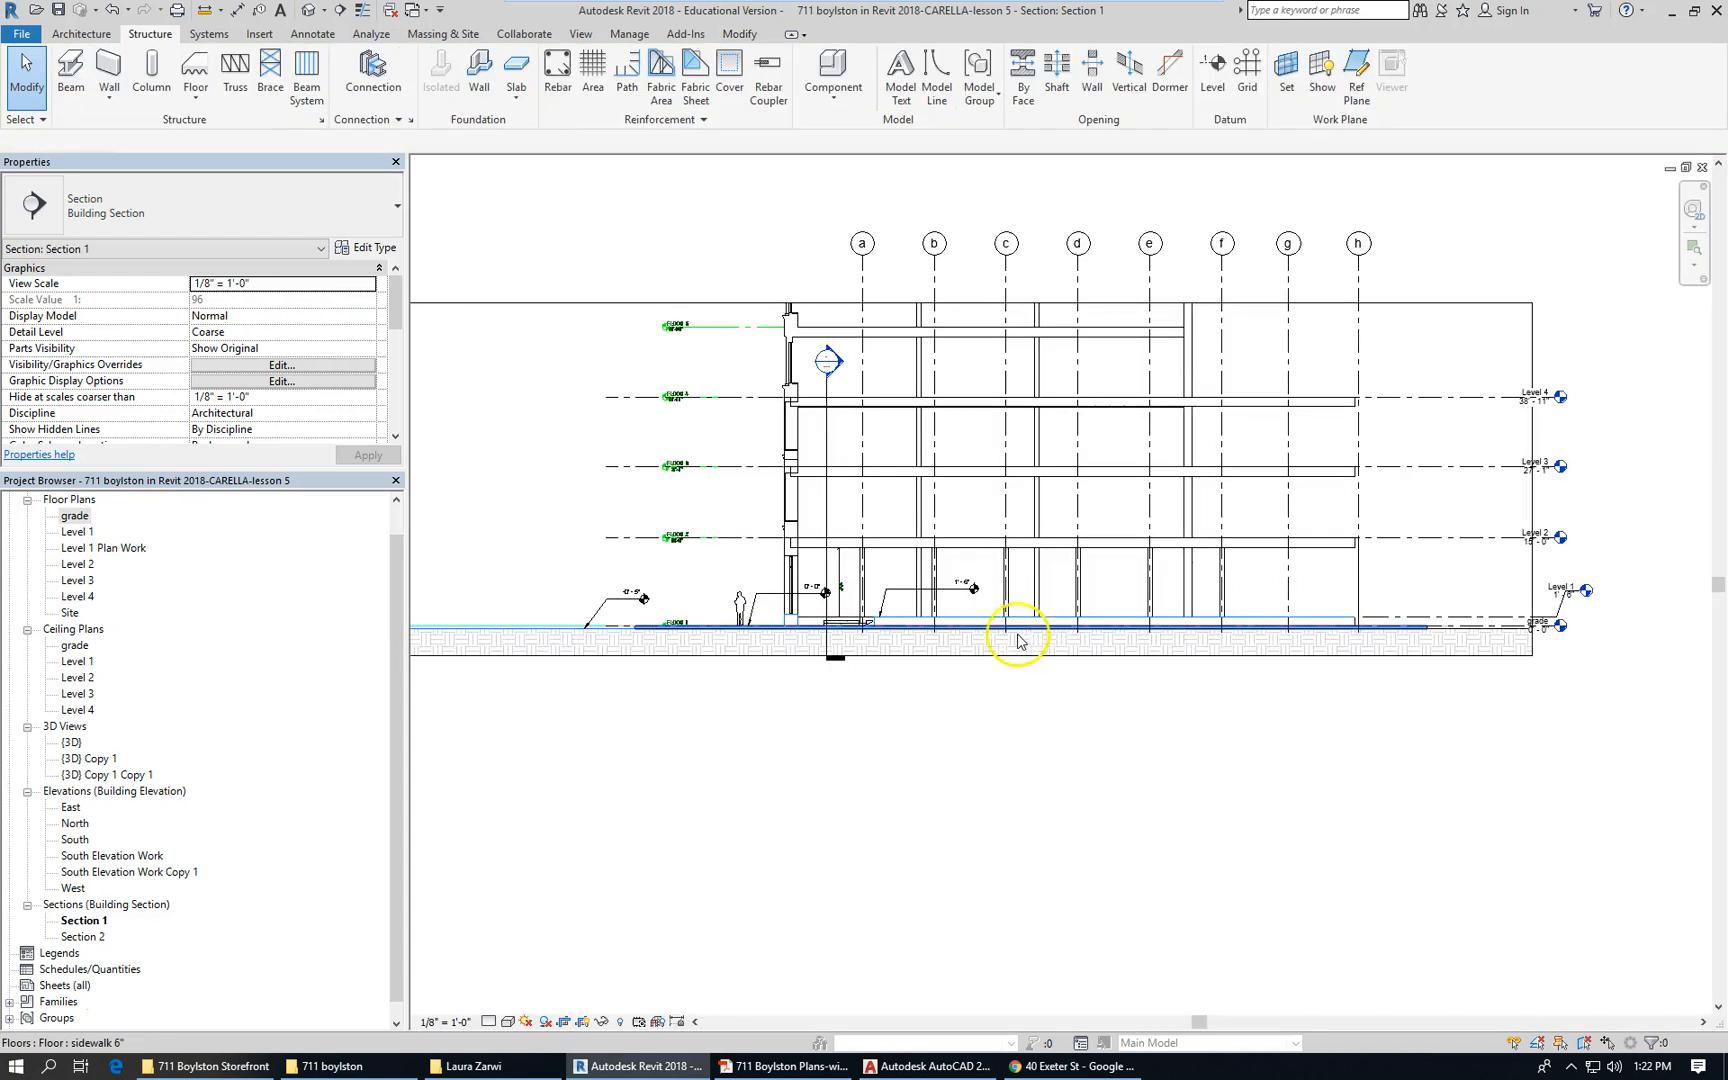
Nudge the long stair horizontally against the edge of the Level 1 floor slab and deselect it
scroll(897, 755, up, 2)
scroll(872, 638, up, 5)
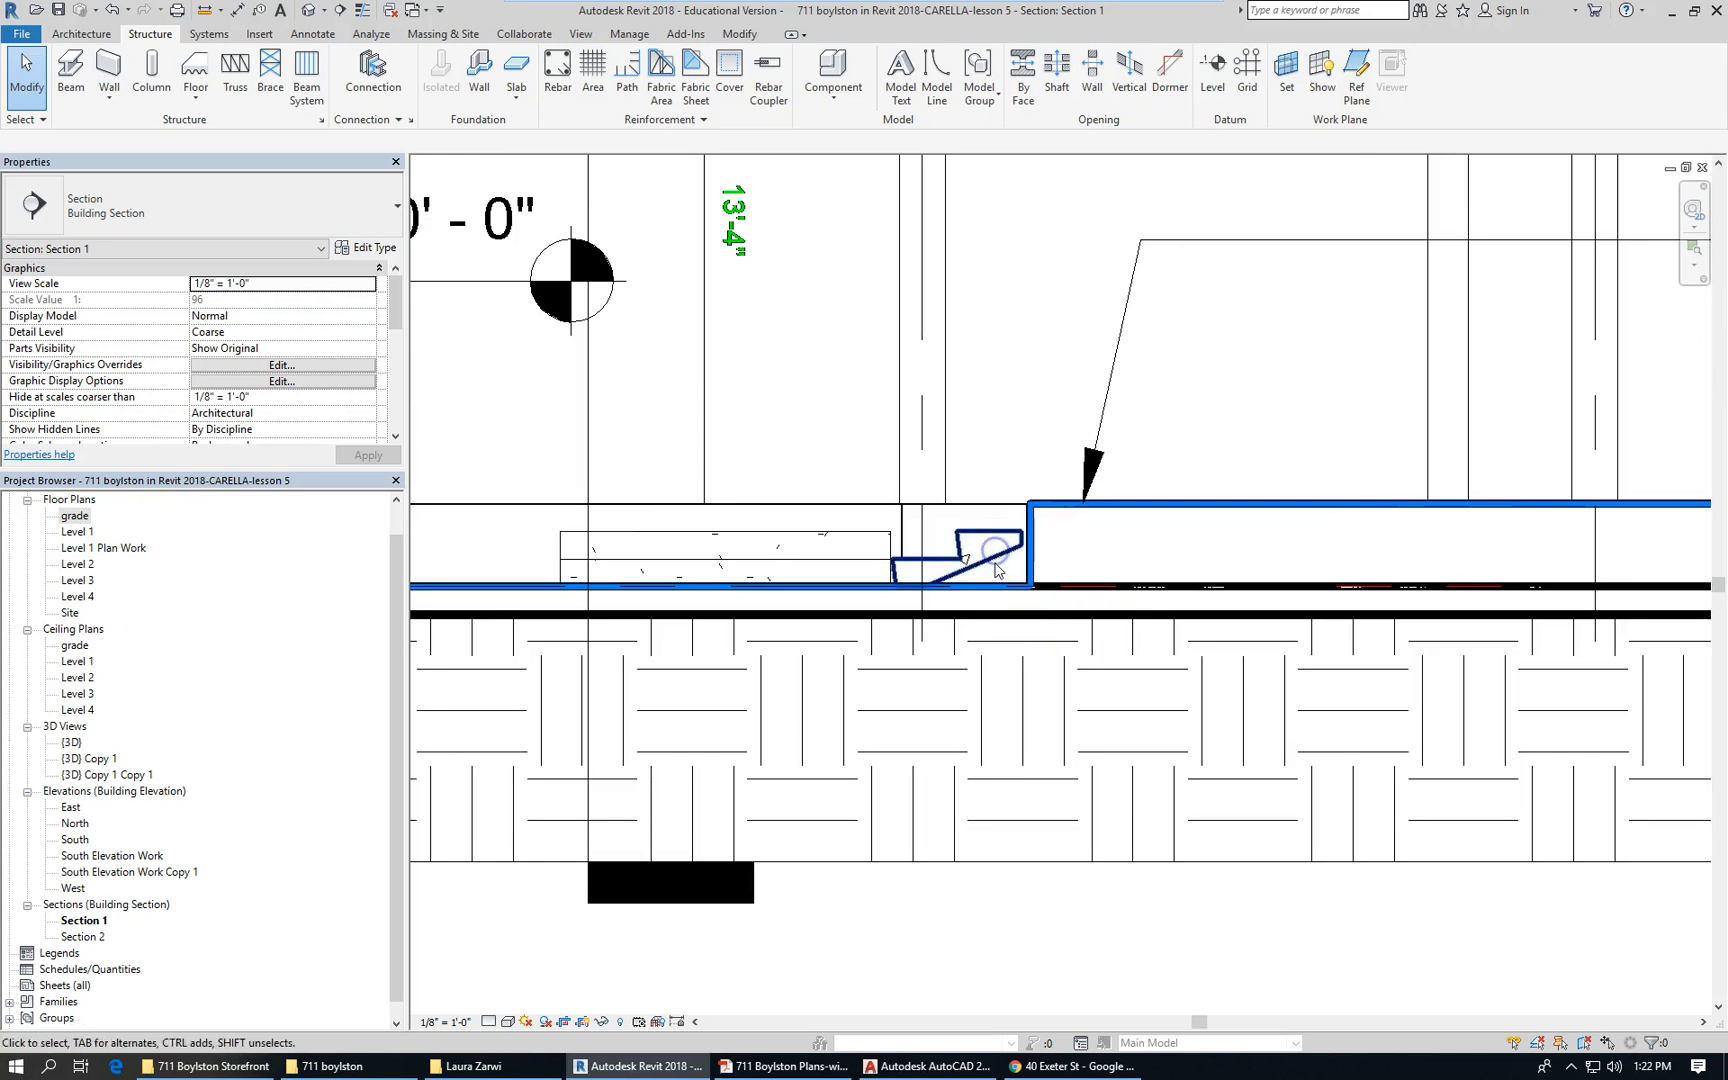
click(996, 560)
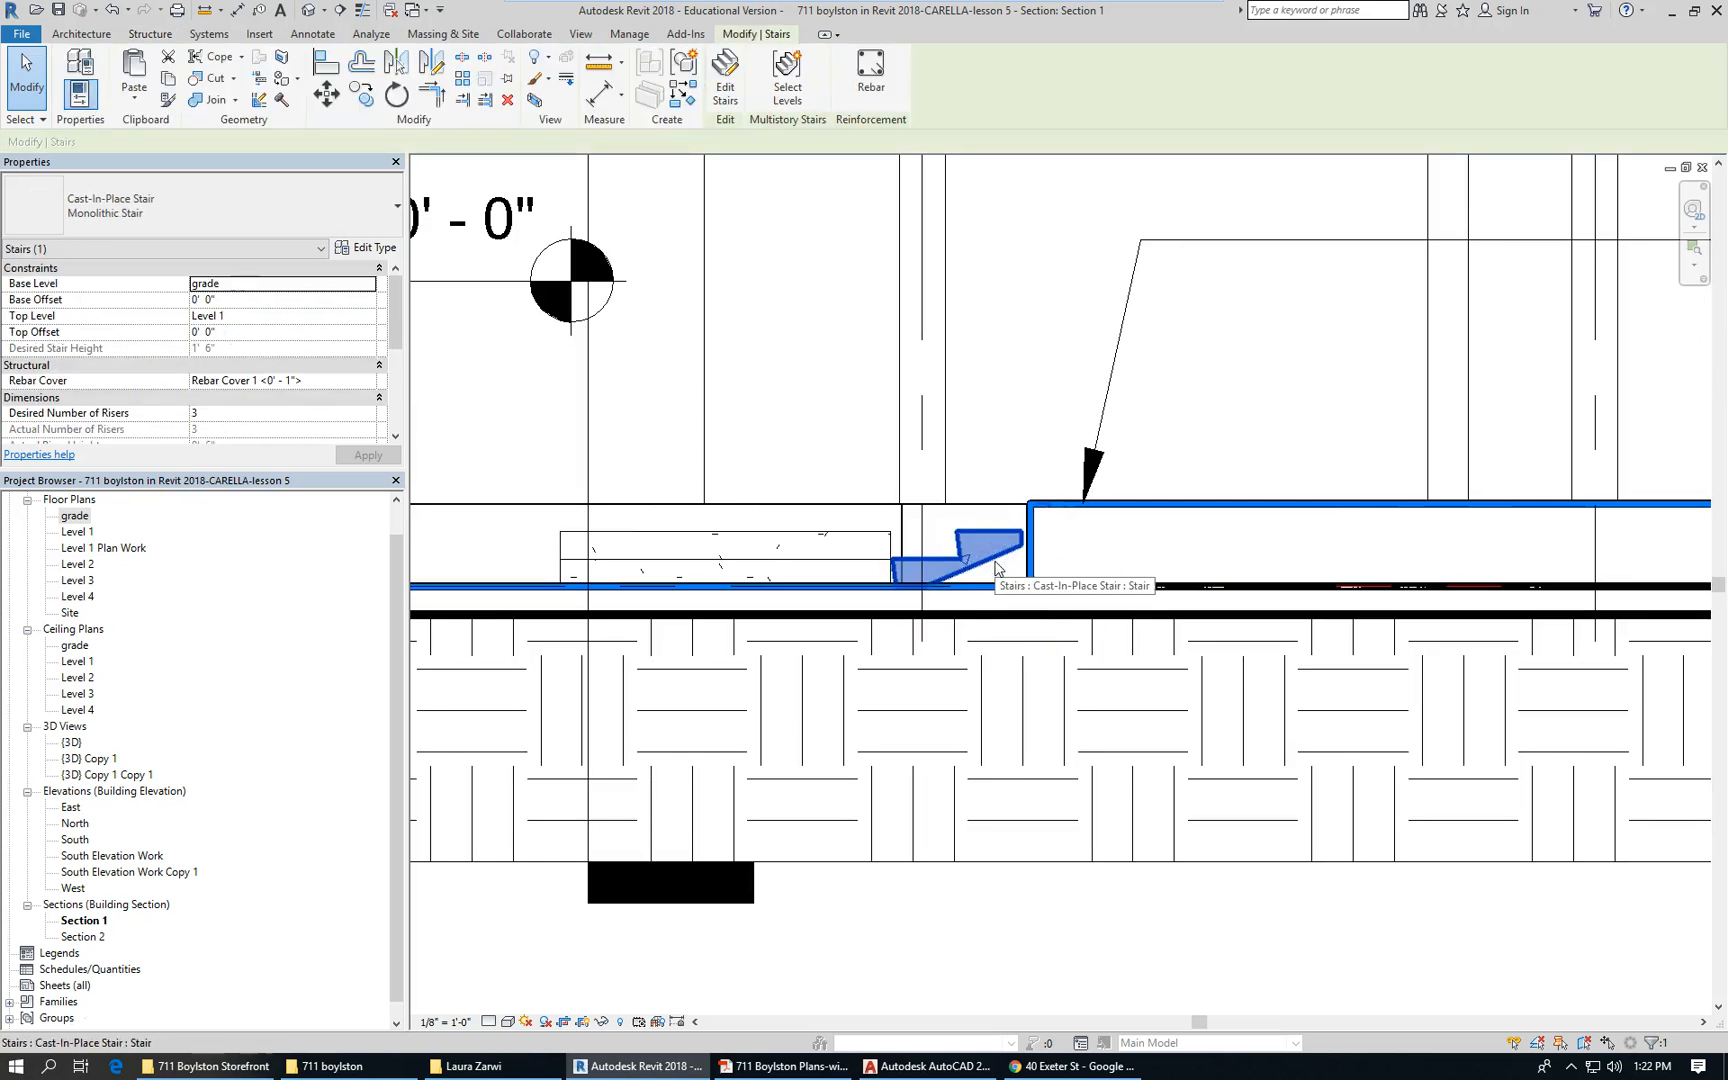
key(Right)
key(Right)
key(Right)
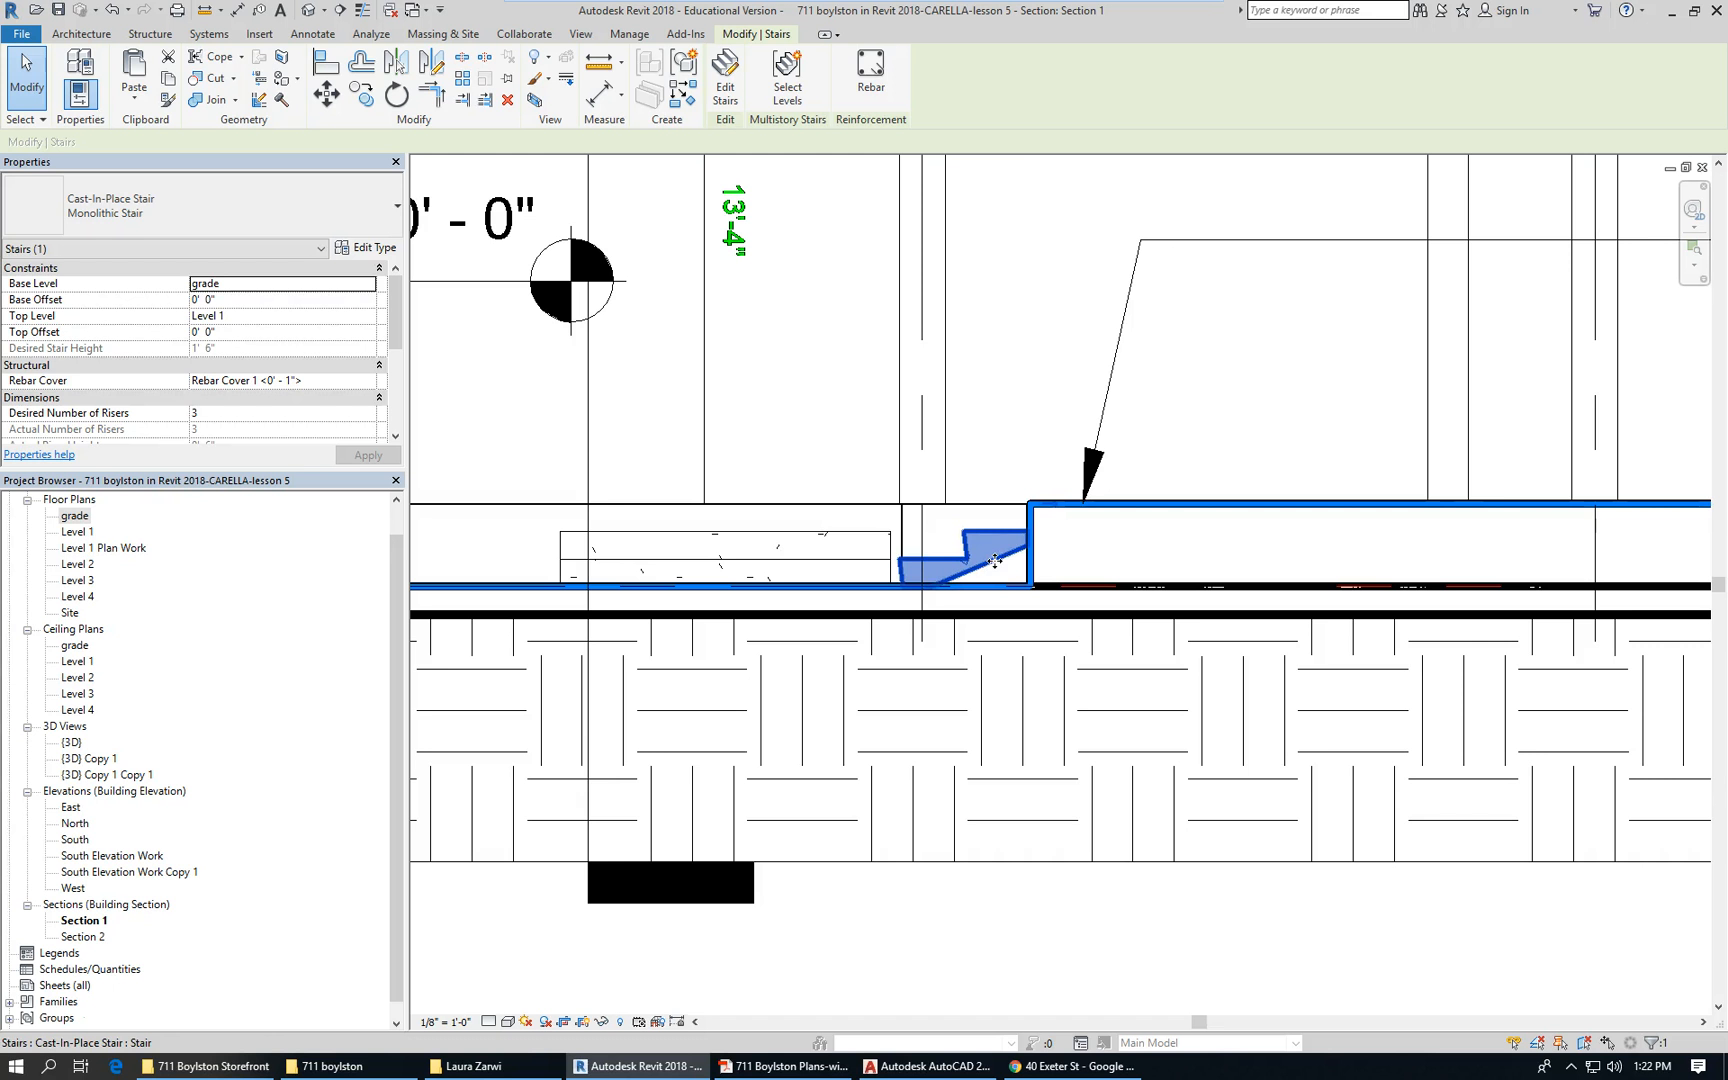
scroll(980, 500, down, 3)
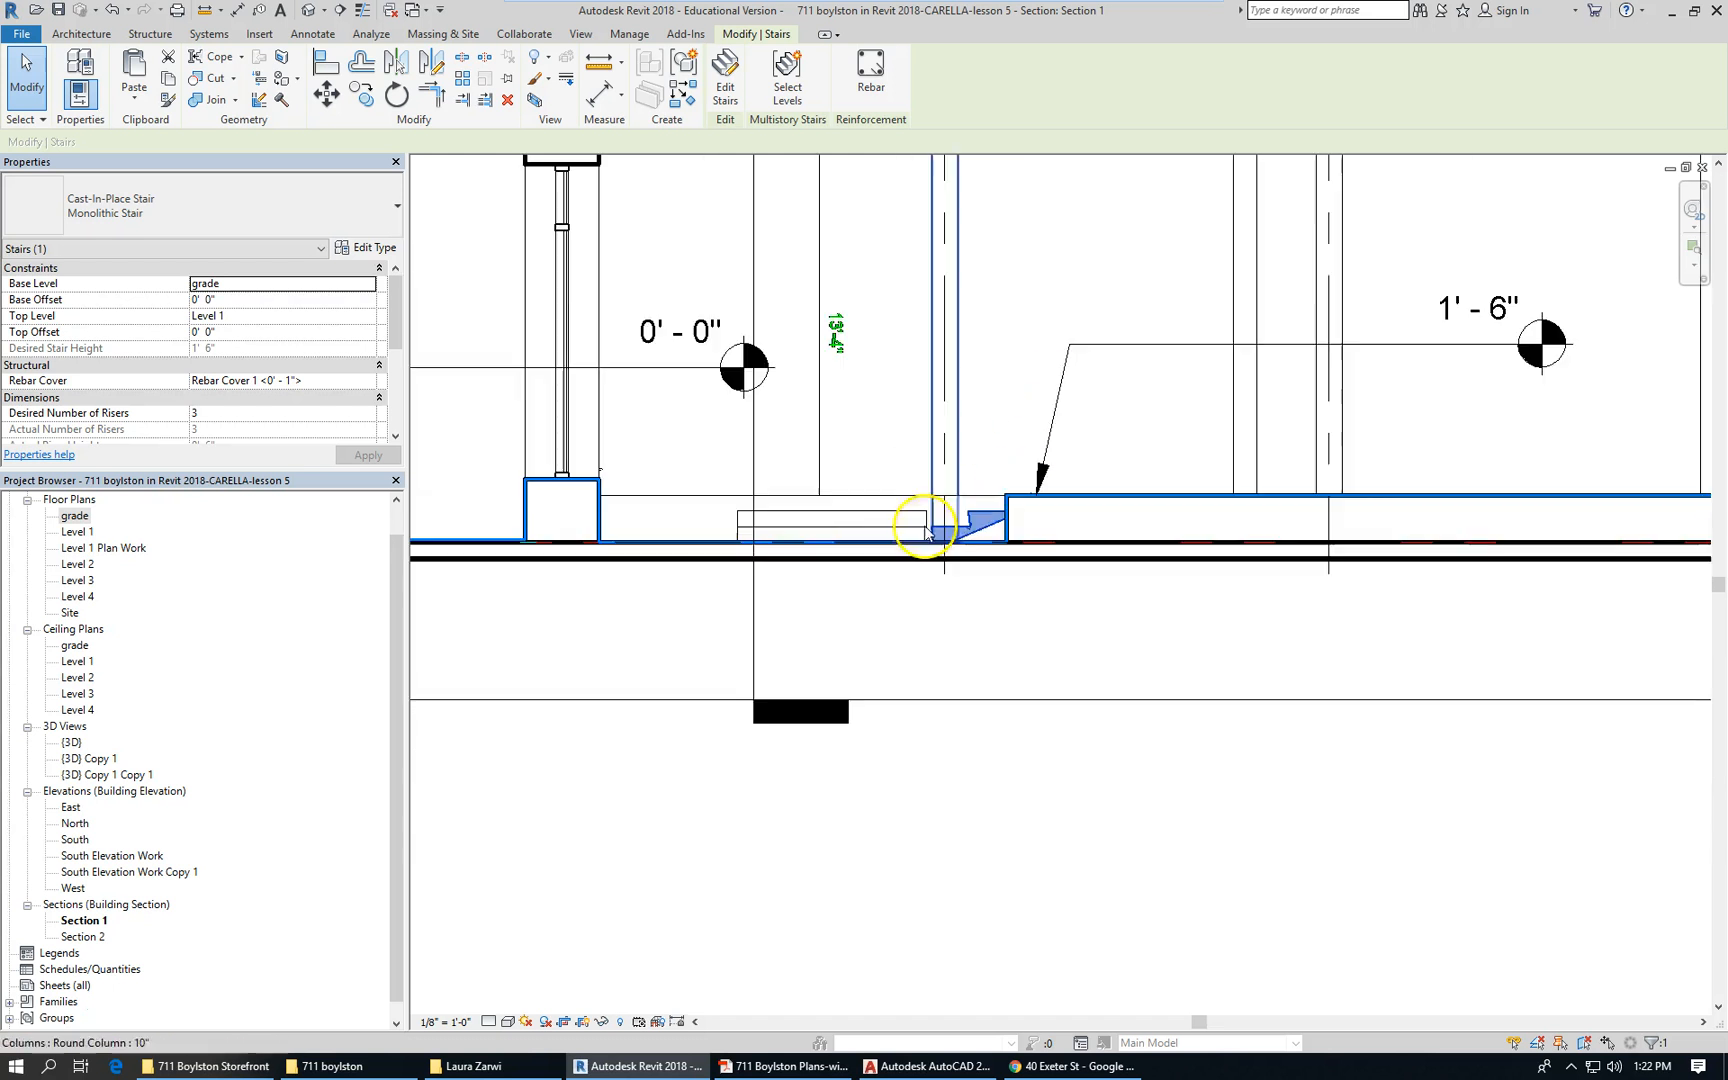
click(1002, 773)
scroll(1005, 725, down, 2)
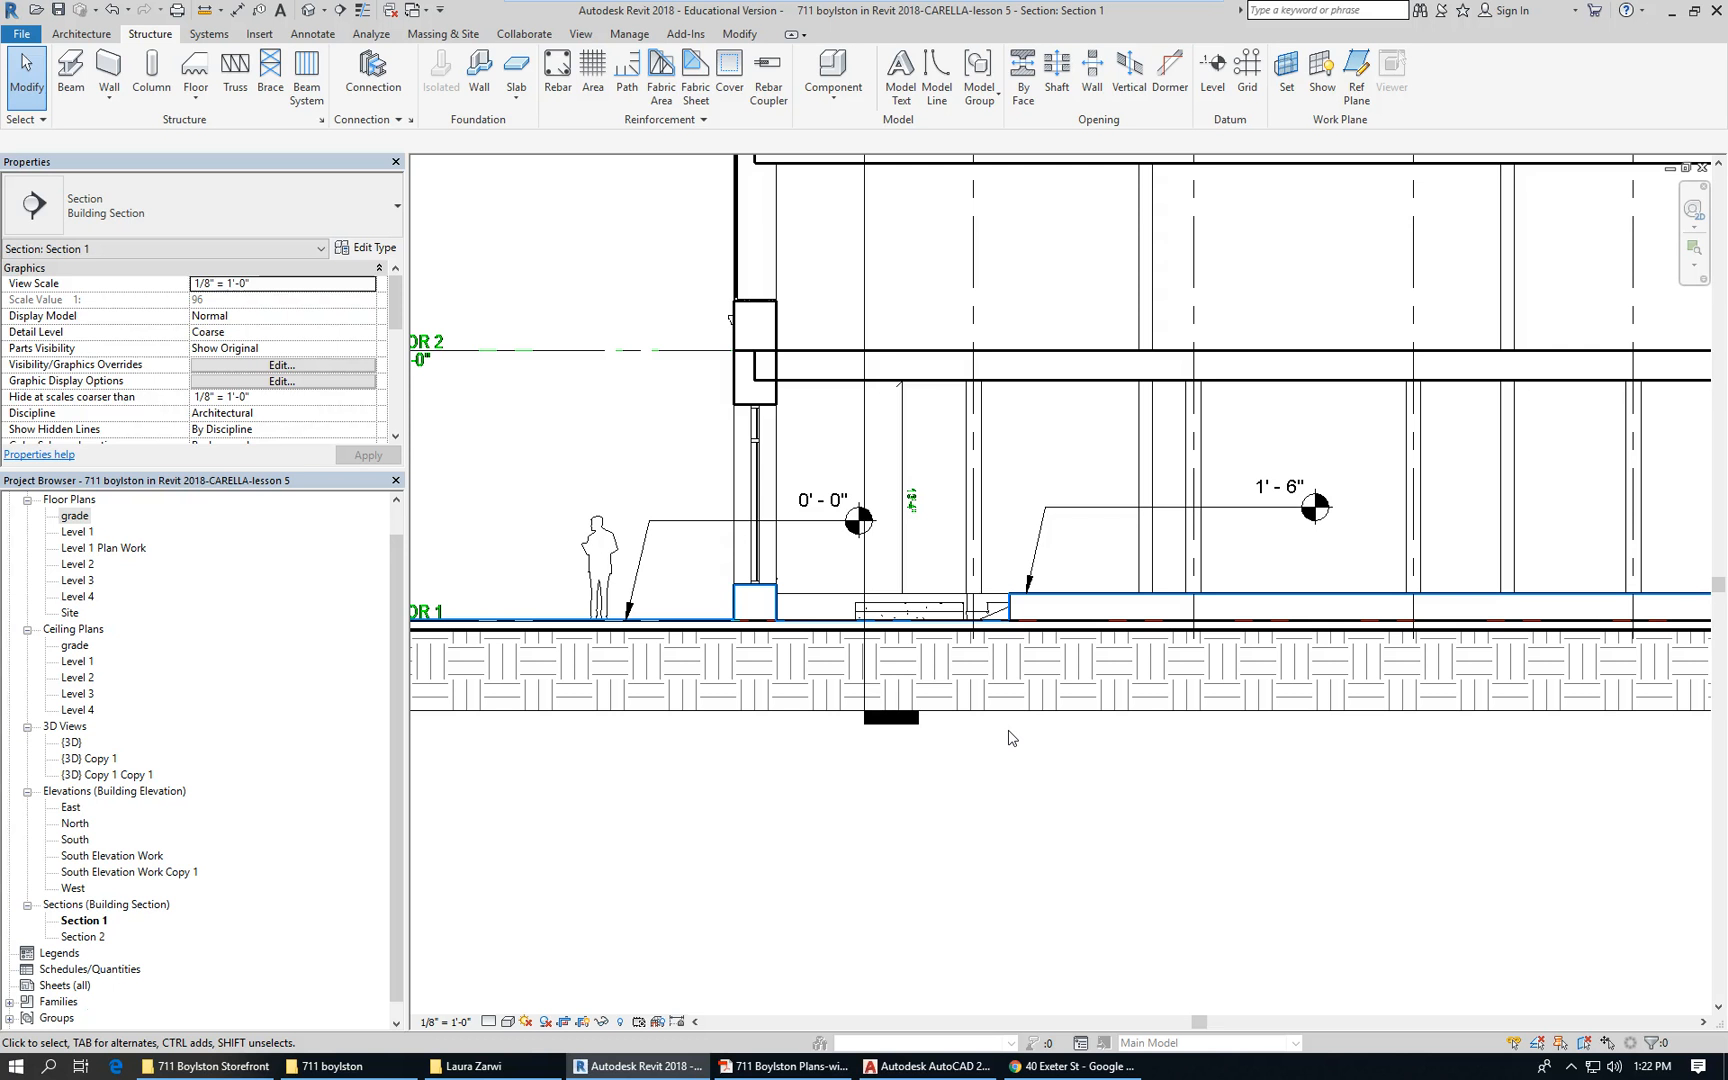
scroll(930, 735, down, 2)
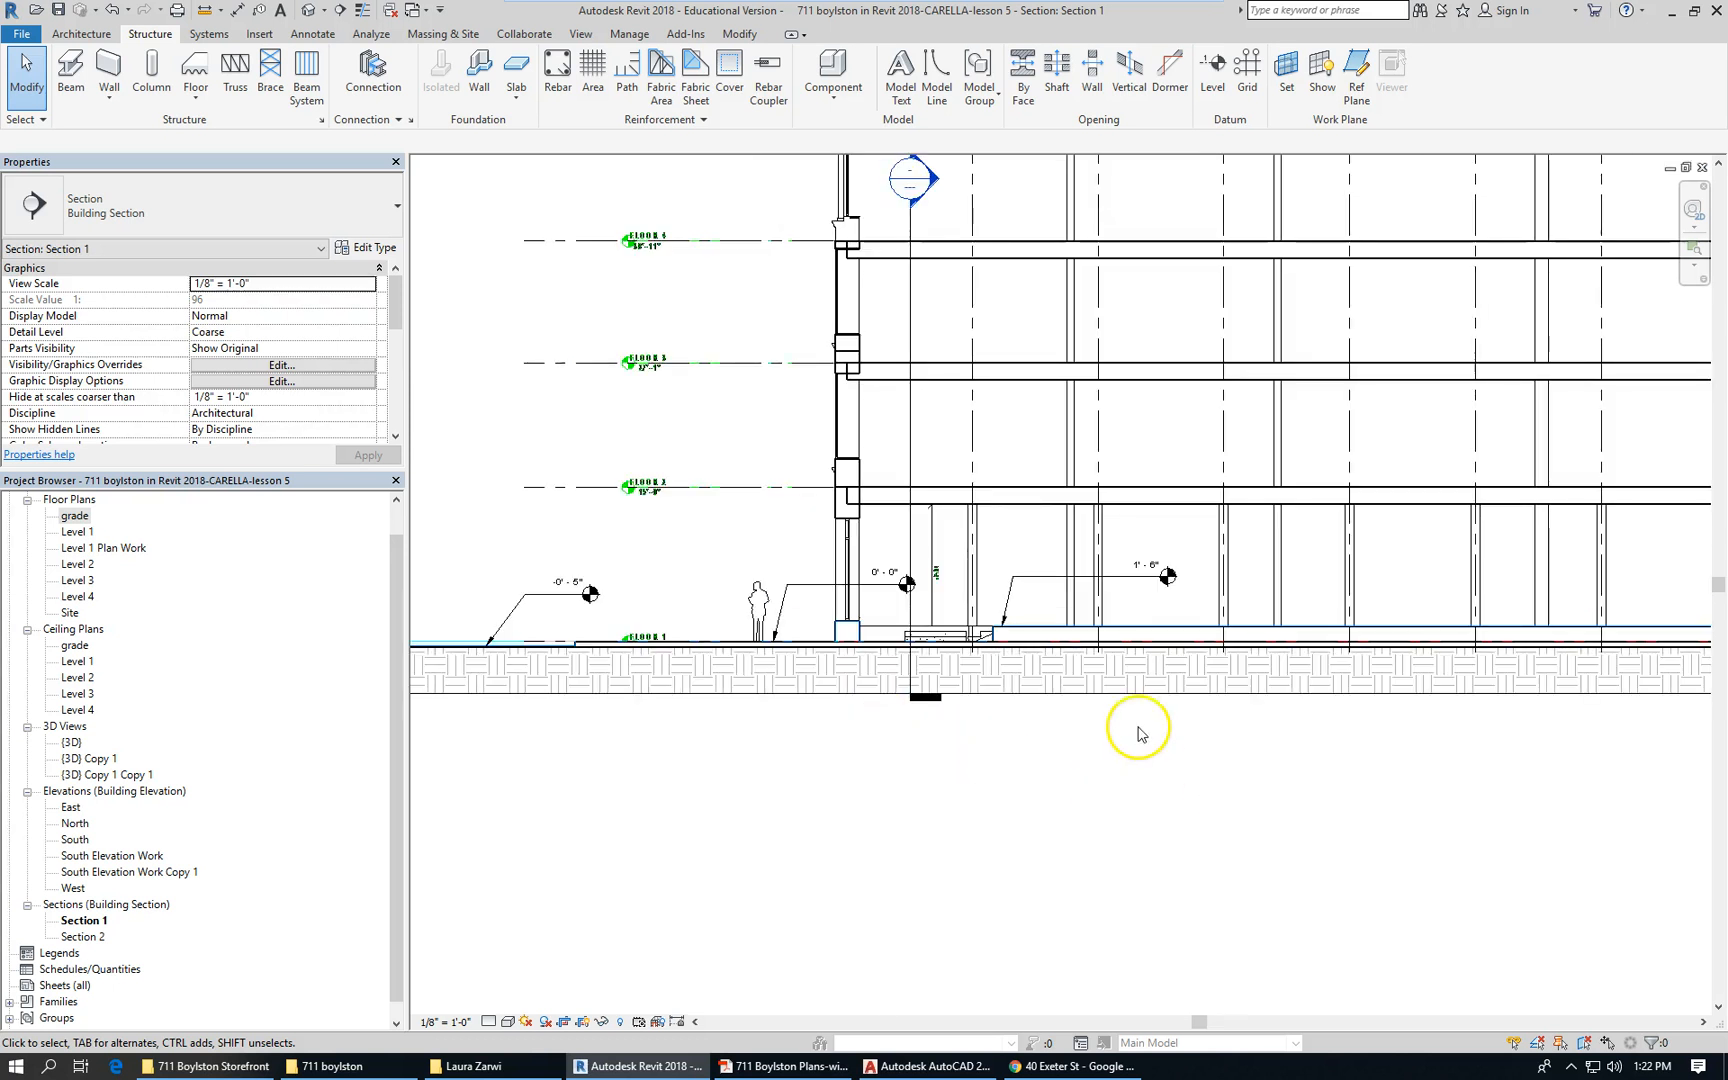
Return from Section 1 to the grade floor plan
key(ctrl+Tab)
scroll(795, 420, up, 2)
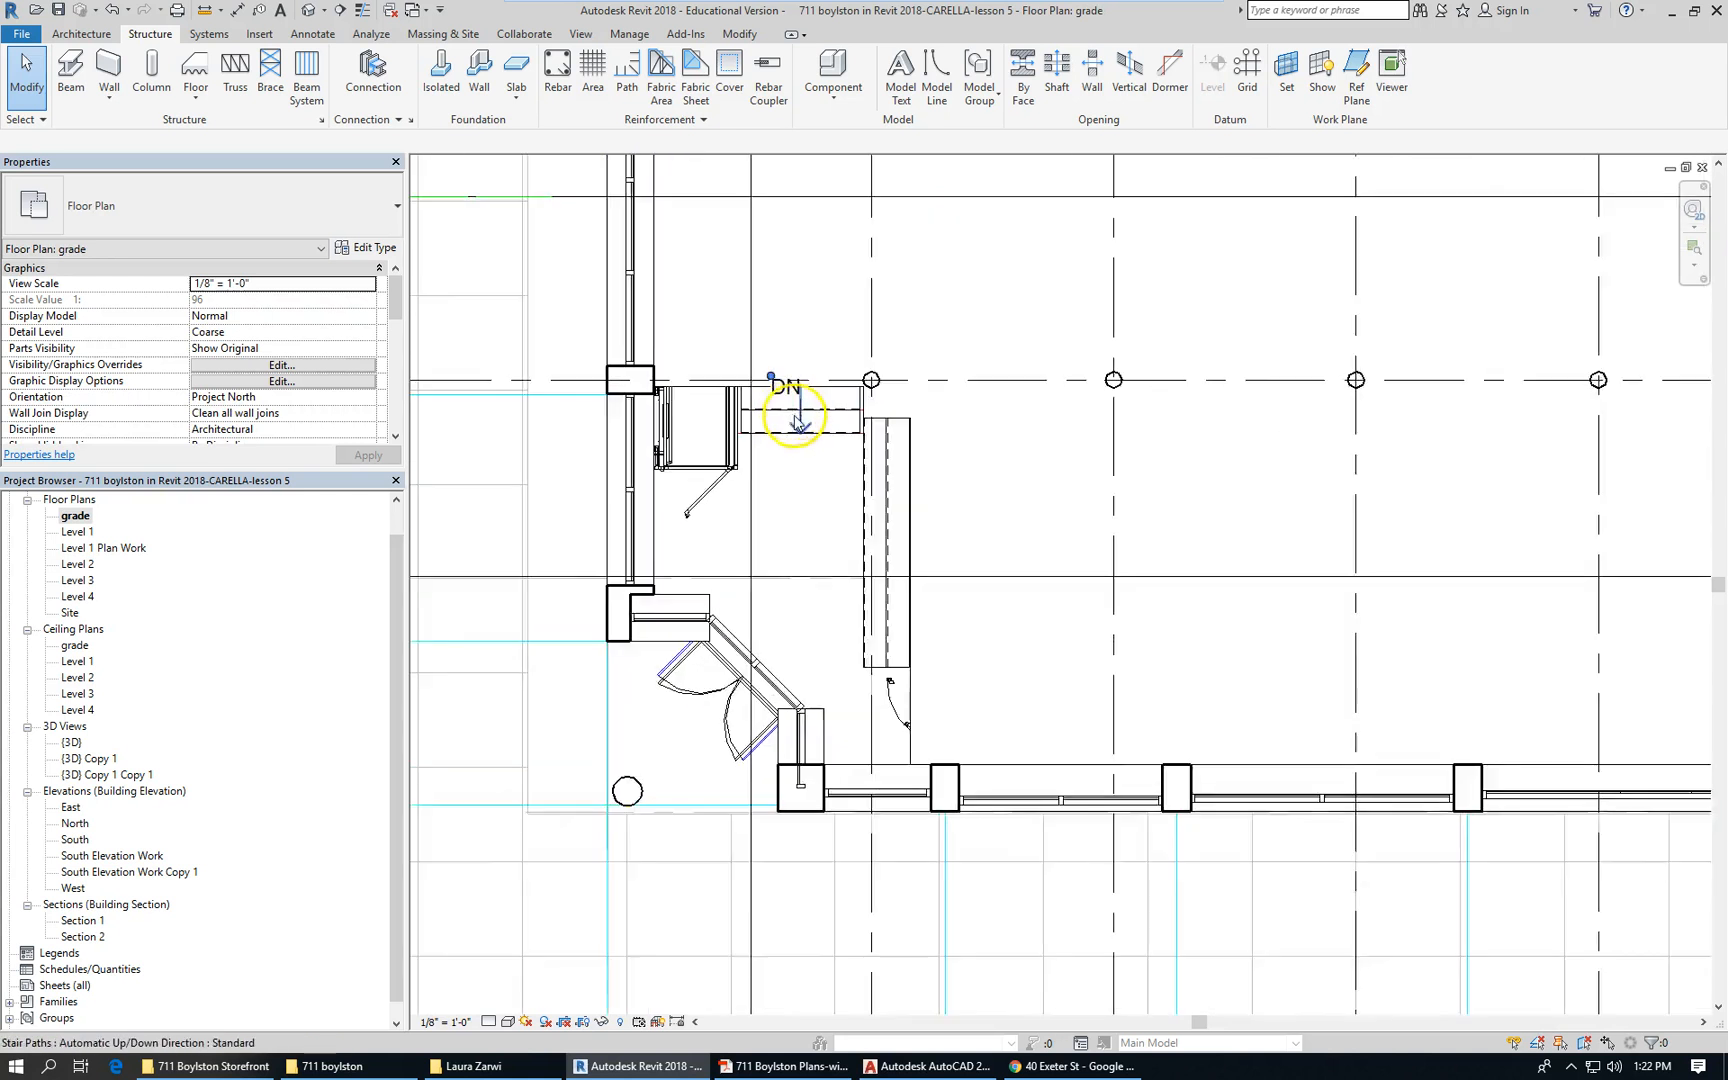
scroll(797, 420, up, 1)
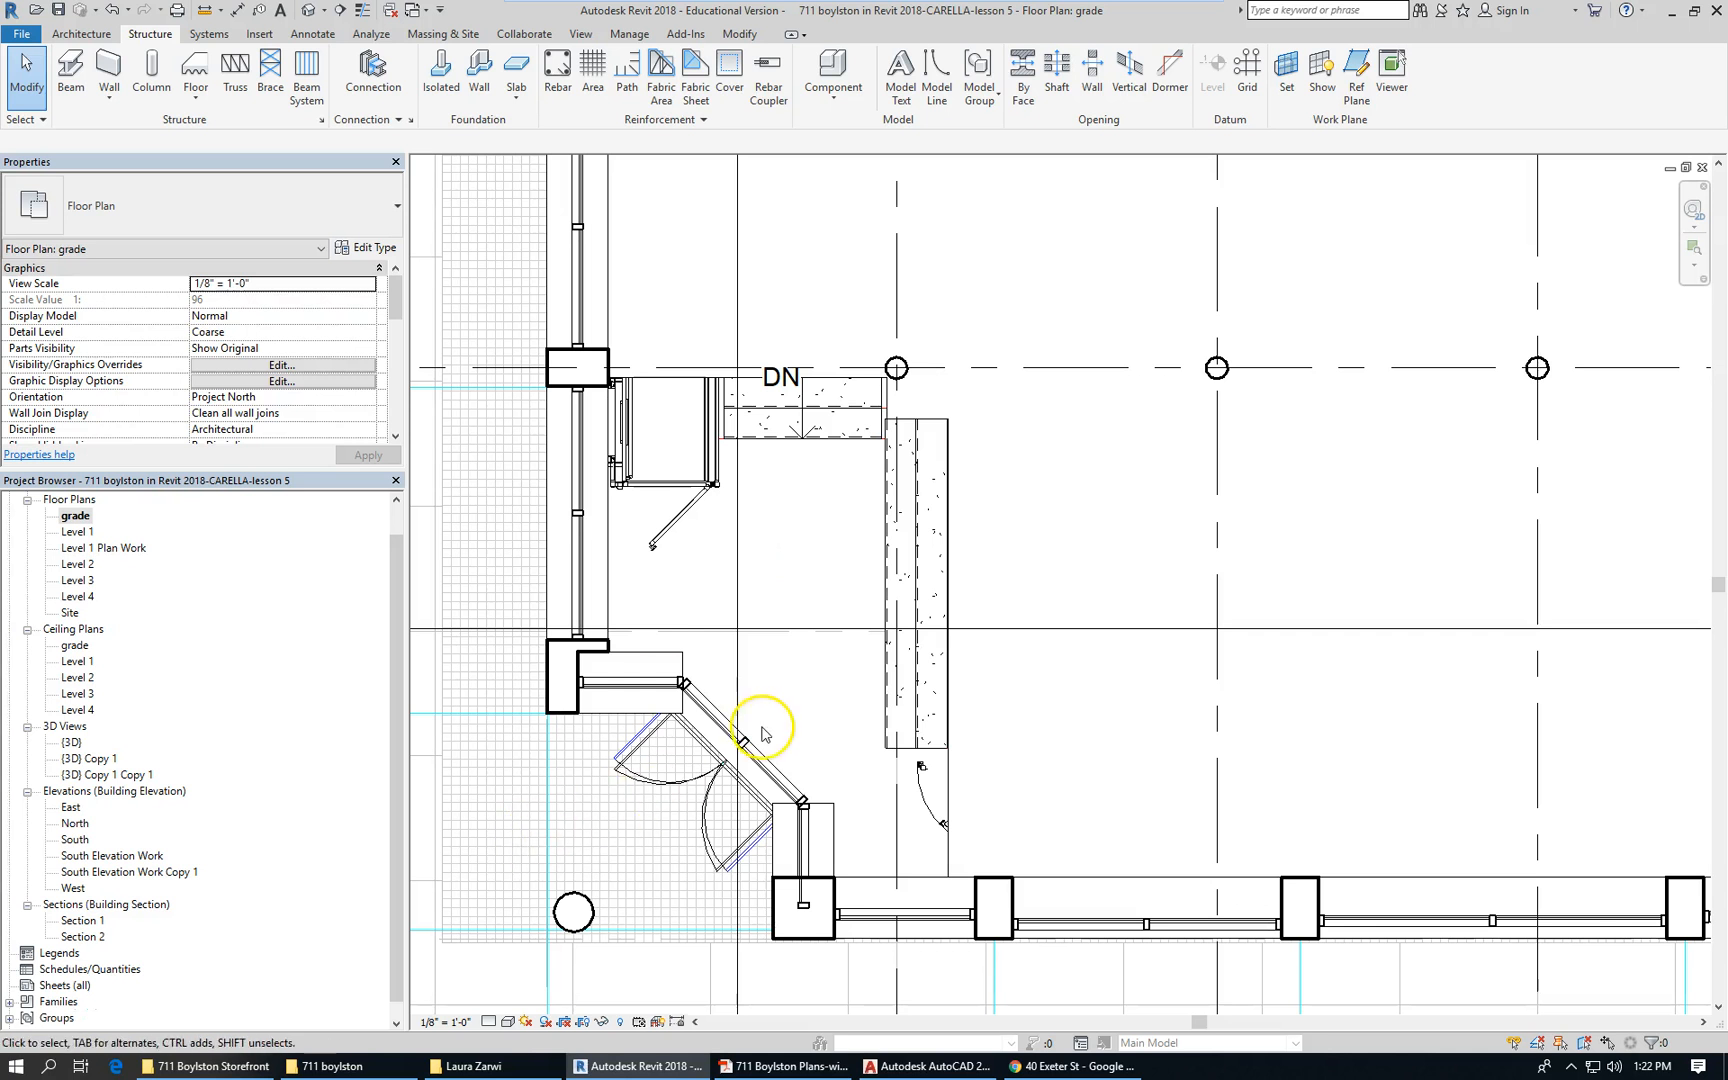
scroll(685, 550, down, 2)
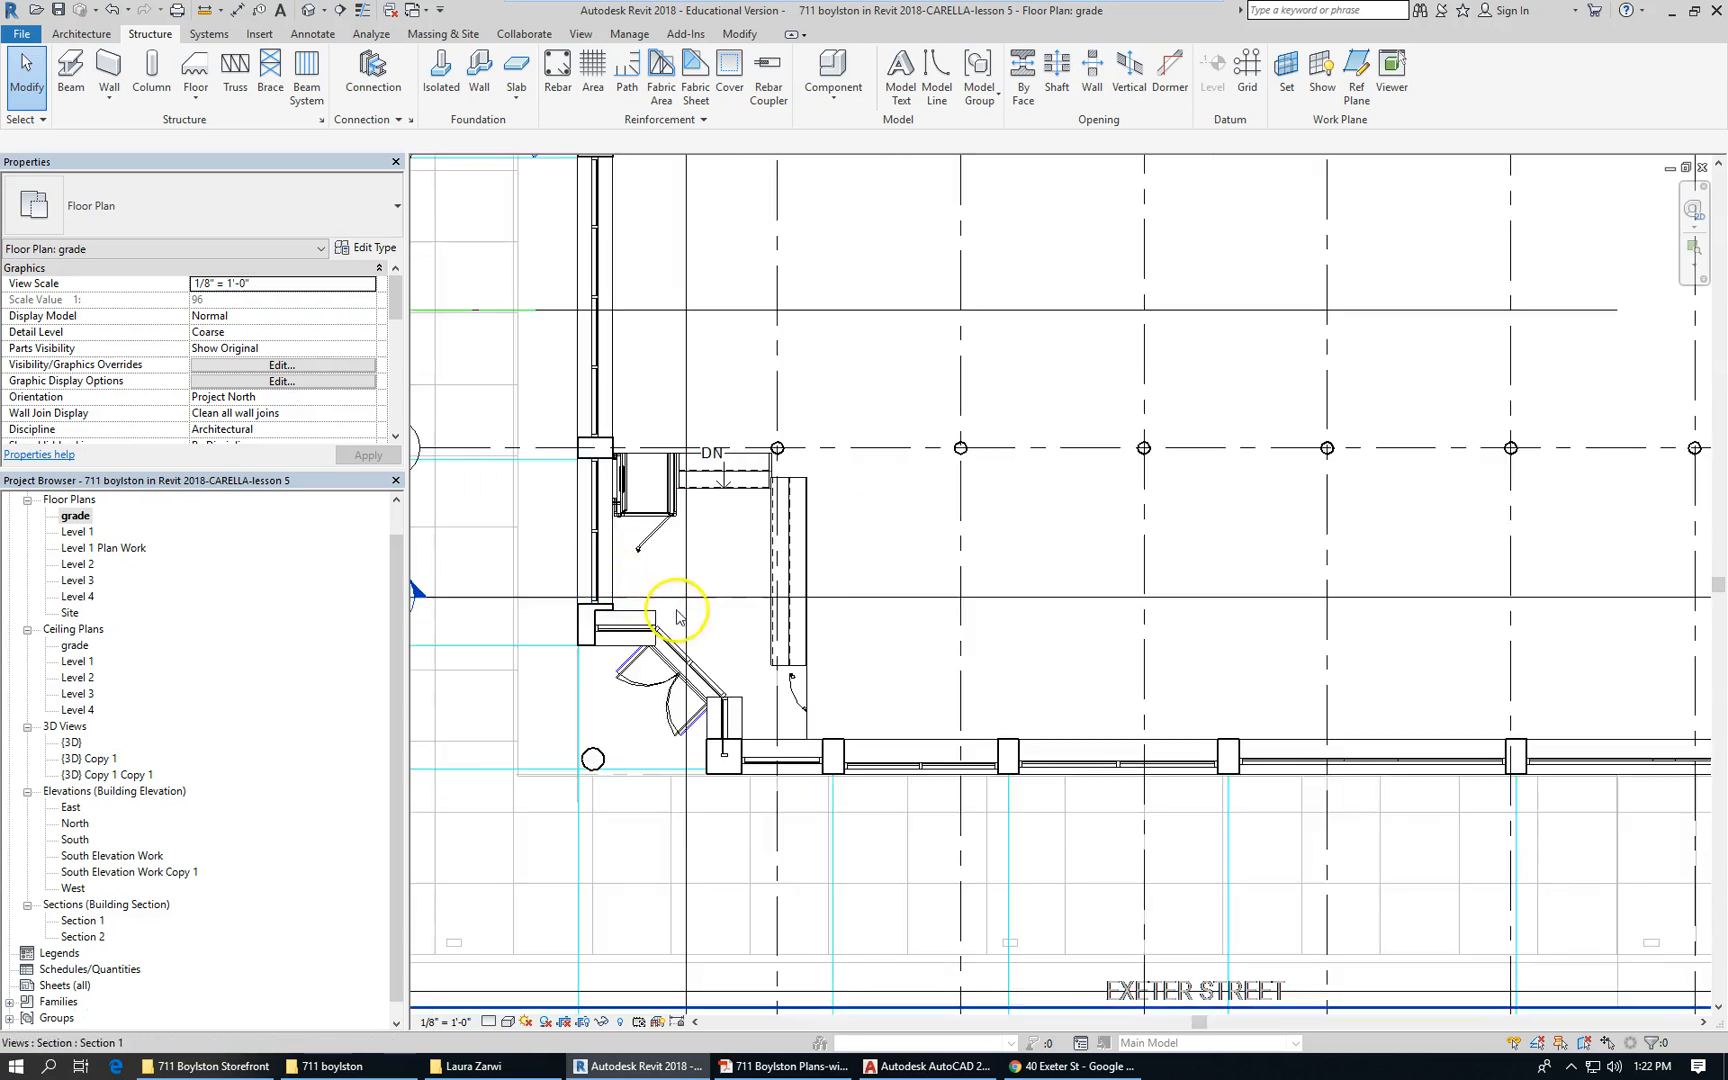
scroll(1068, 713, down, 1)
scroll(1148, 468, down, 2)
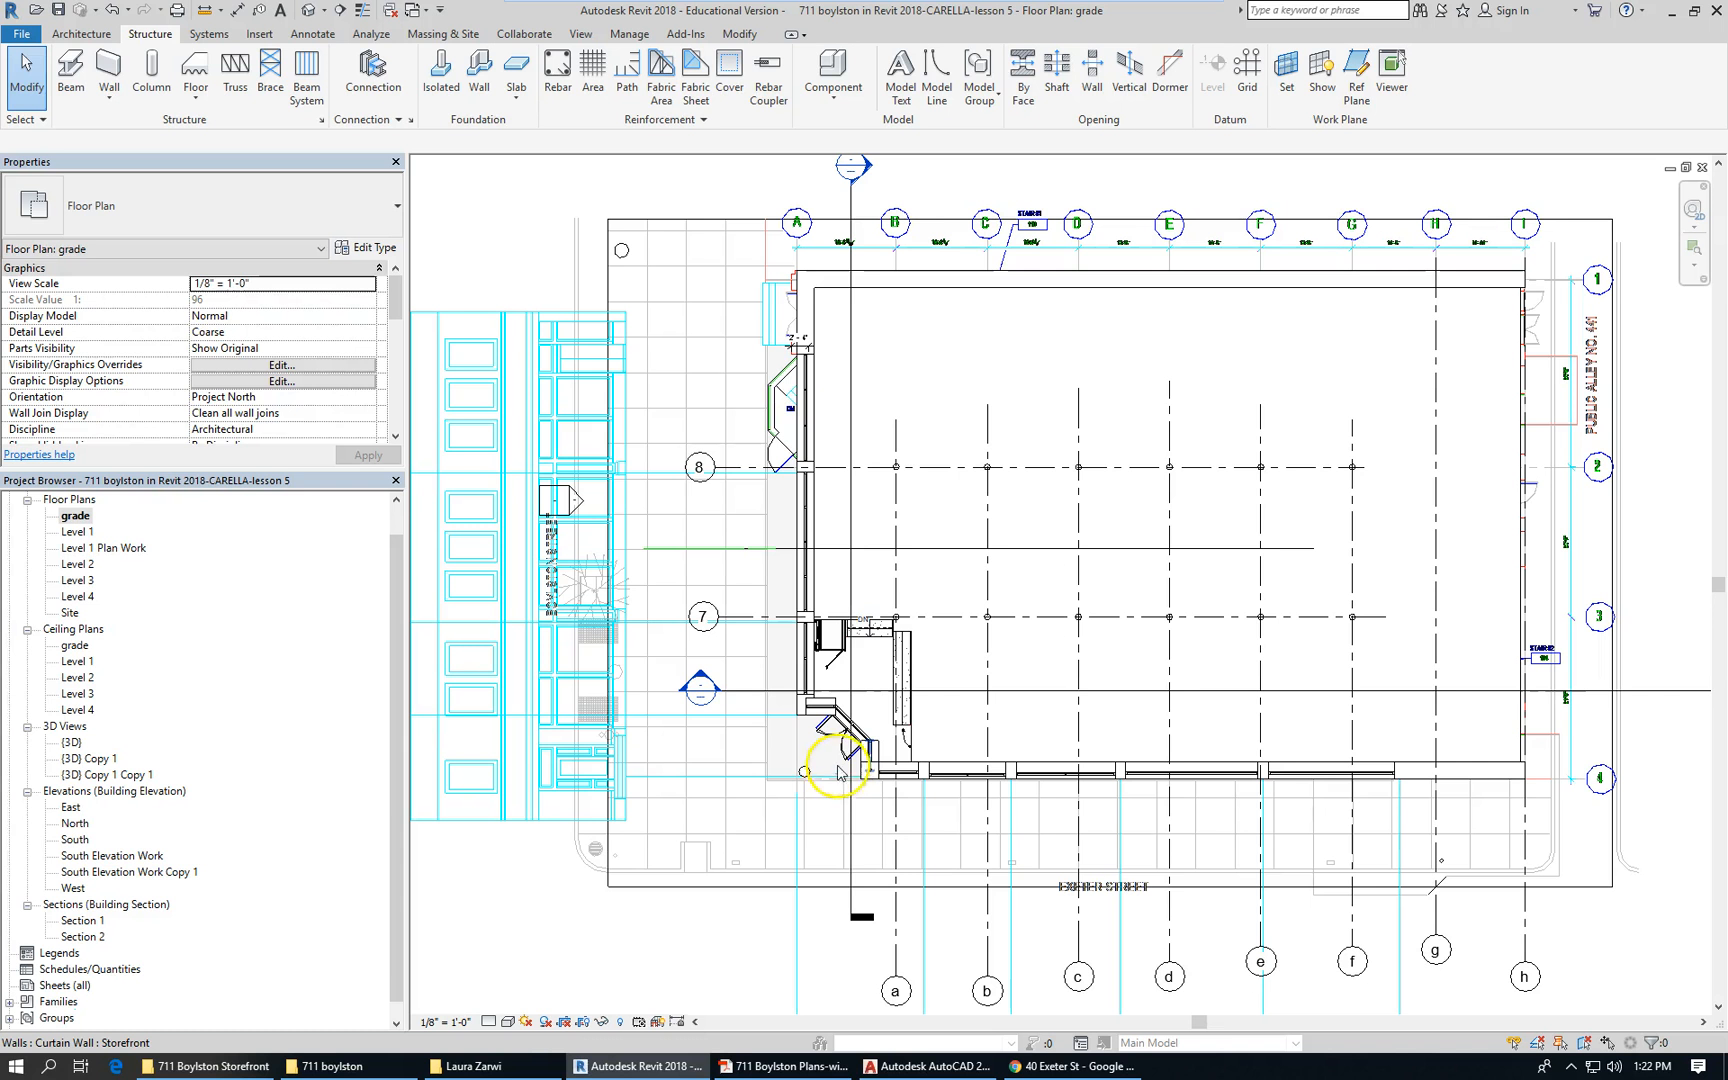
Copy the long monolithic stair to the sidewalk outside the building wall, near grid A
scroll(885, 650, up, 2)
click(914, 672)
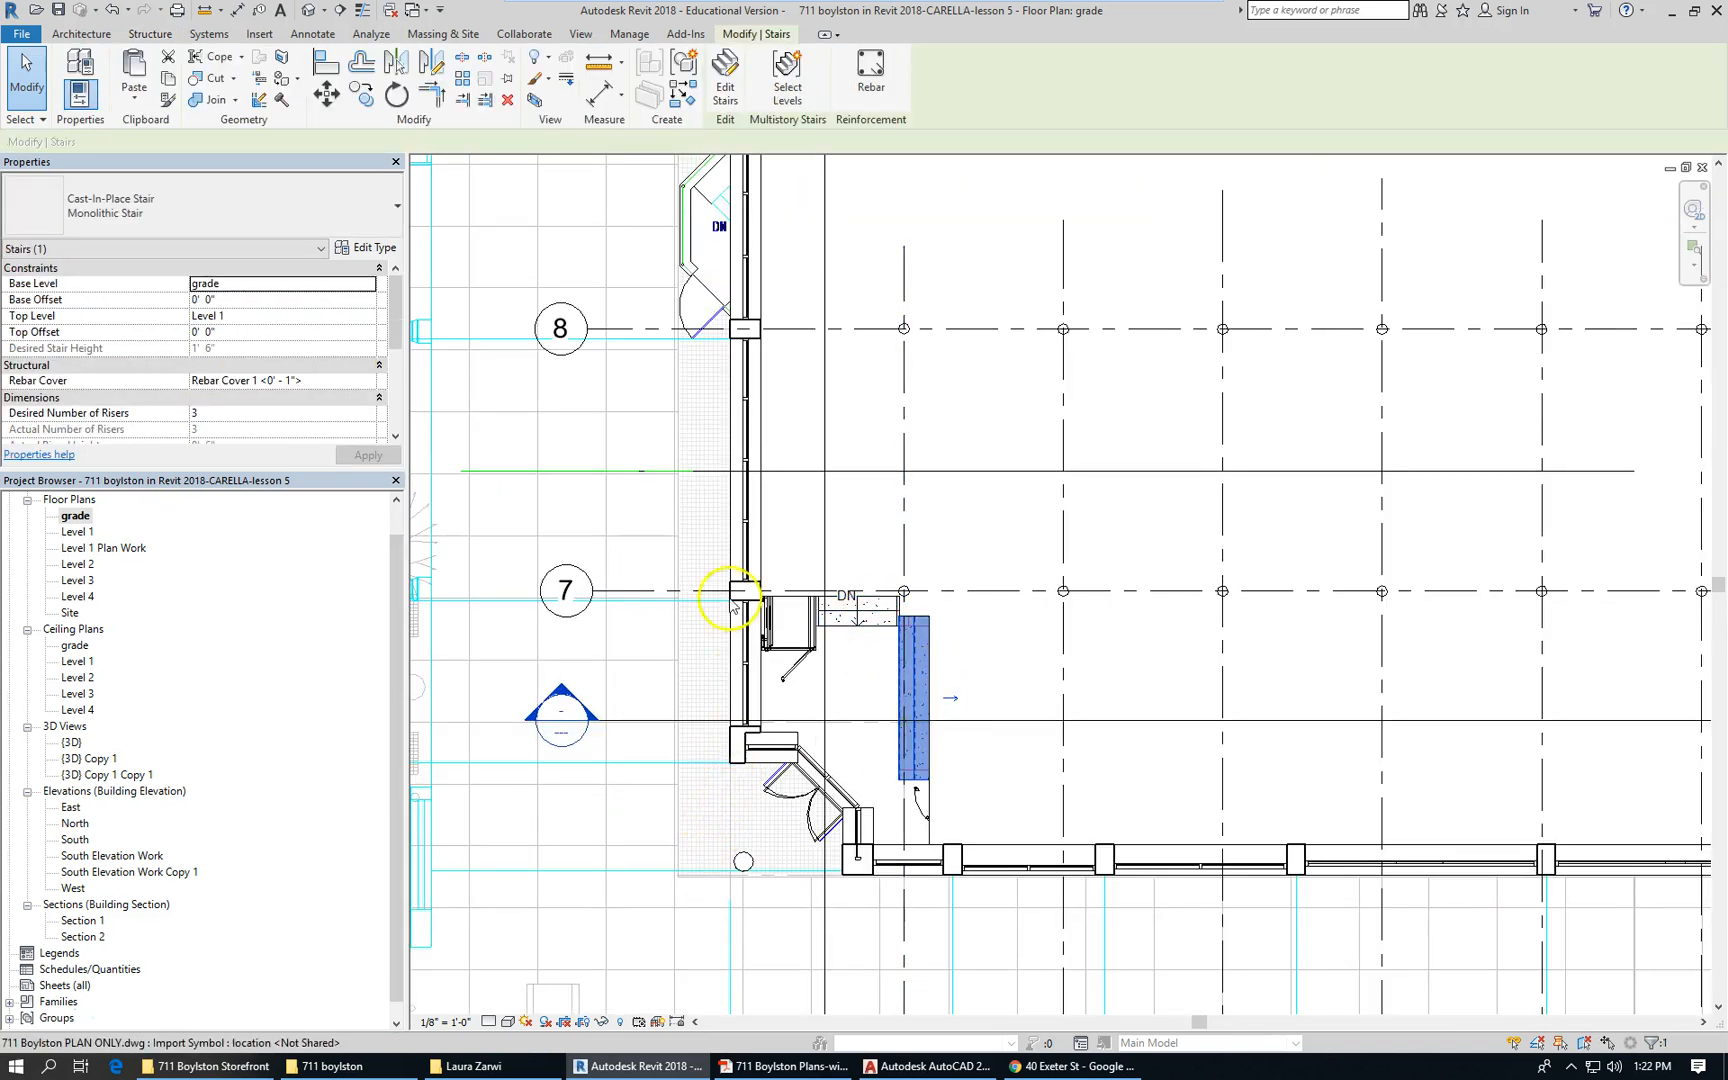
scroll(733, 606, down, 2)
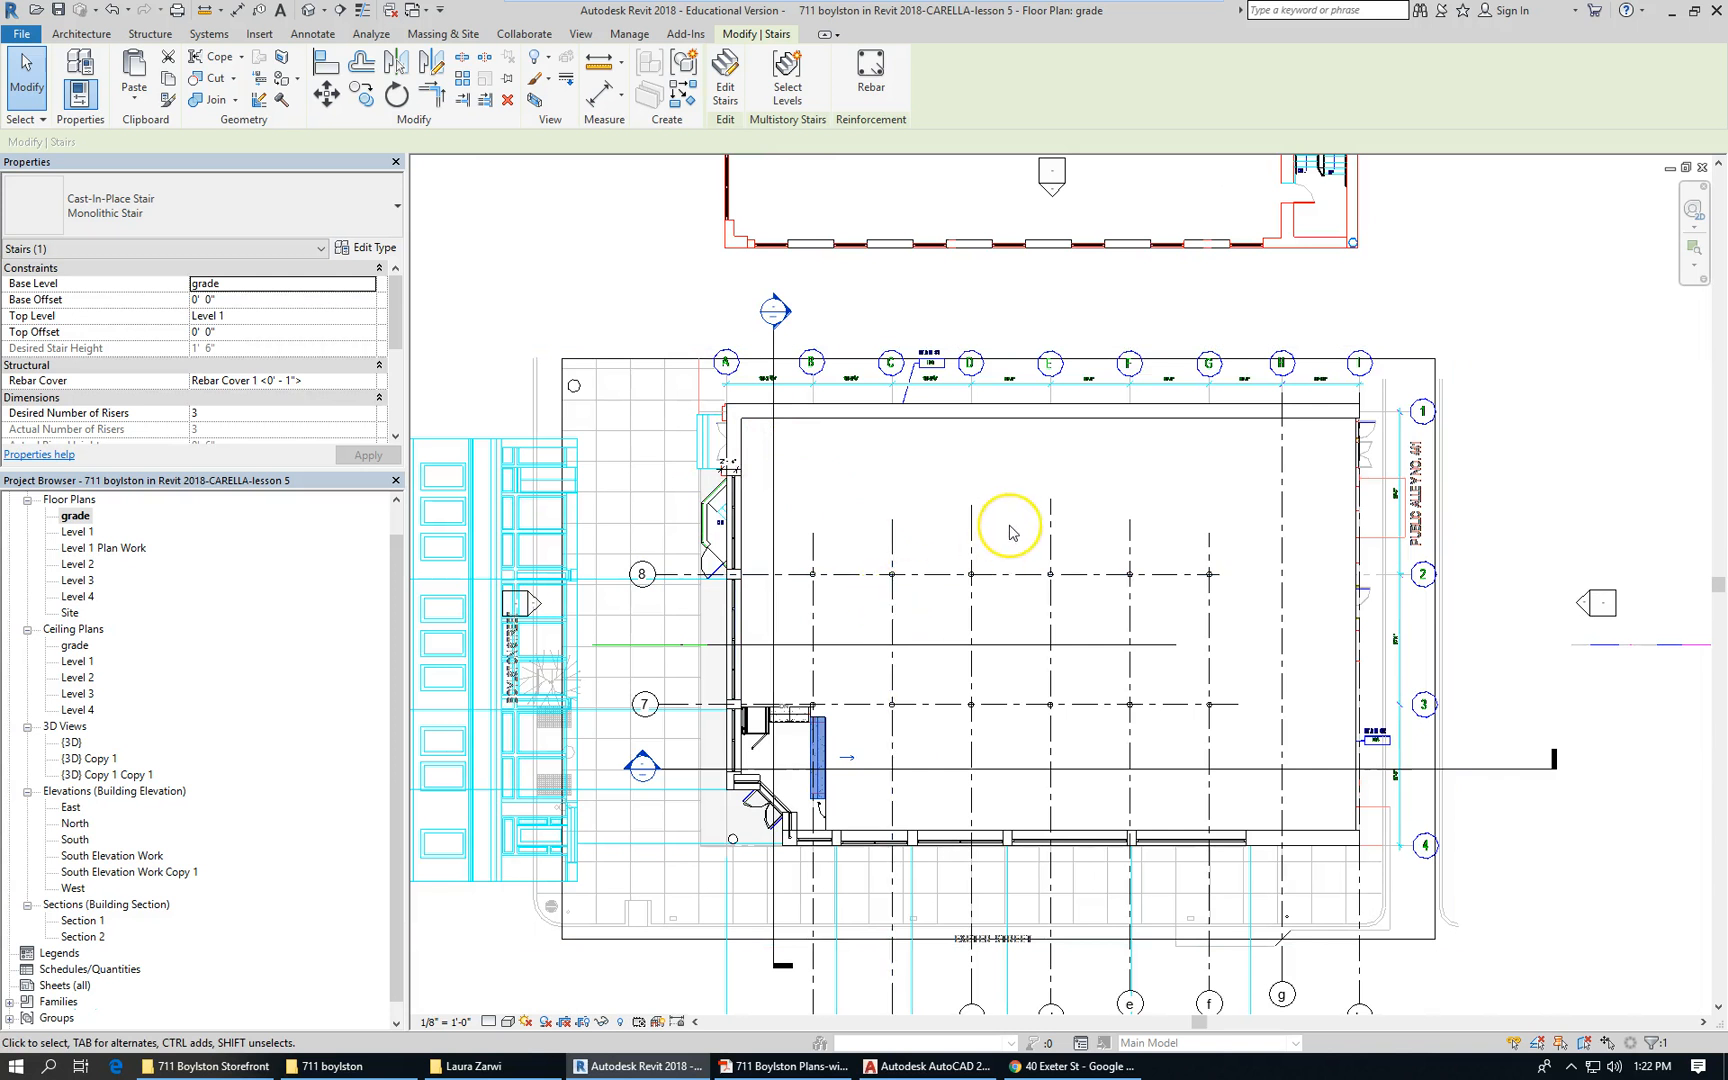
click(650, 275)
drag(792, 706, 649, 487)
click(649, 487)
scroll(640, 475, up, 3)
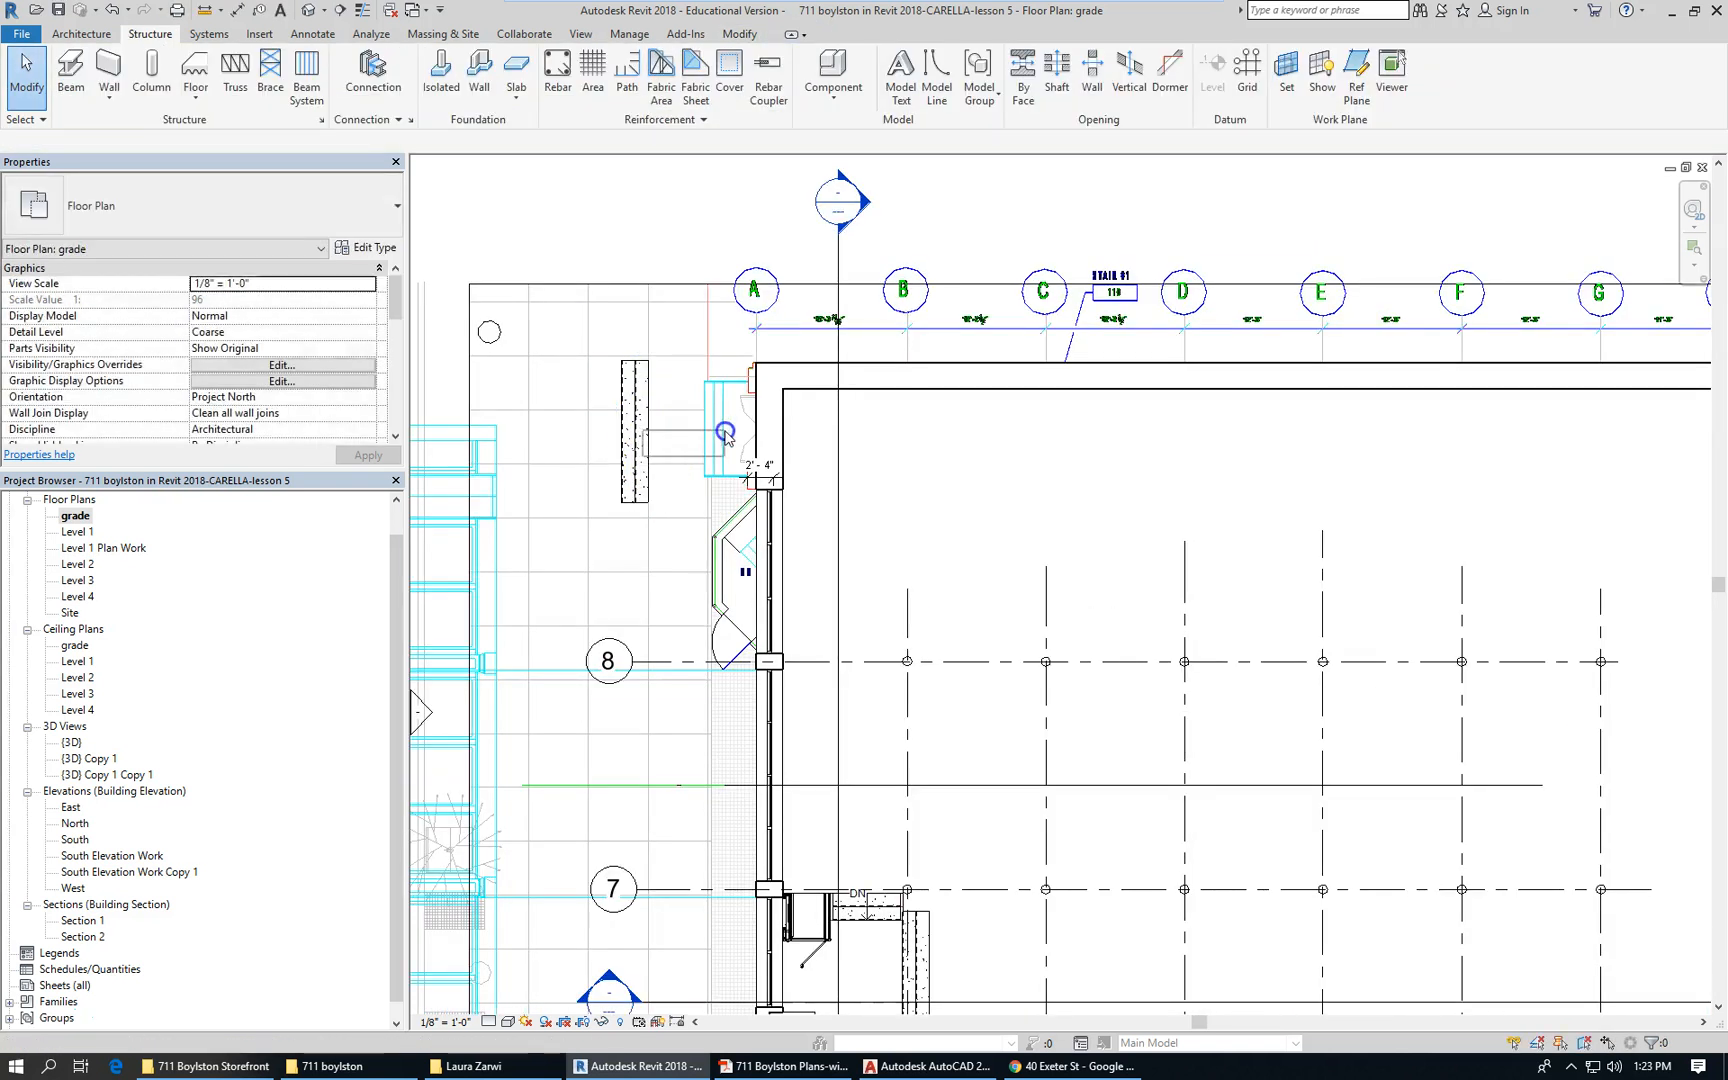
Move the copied stair against the CAD stair lines in front of the doors near grid A
click(645, 432)
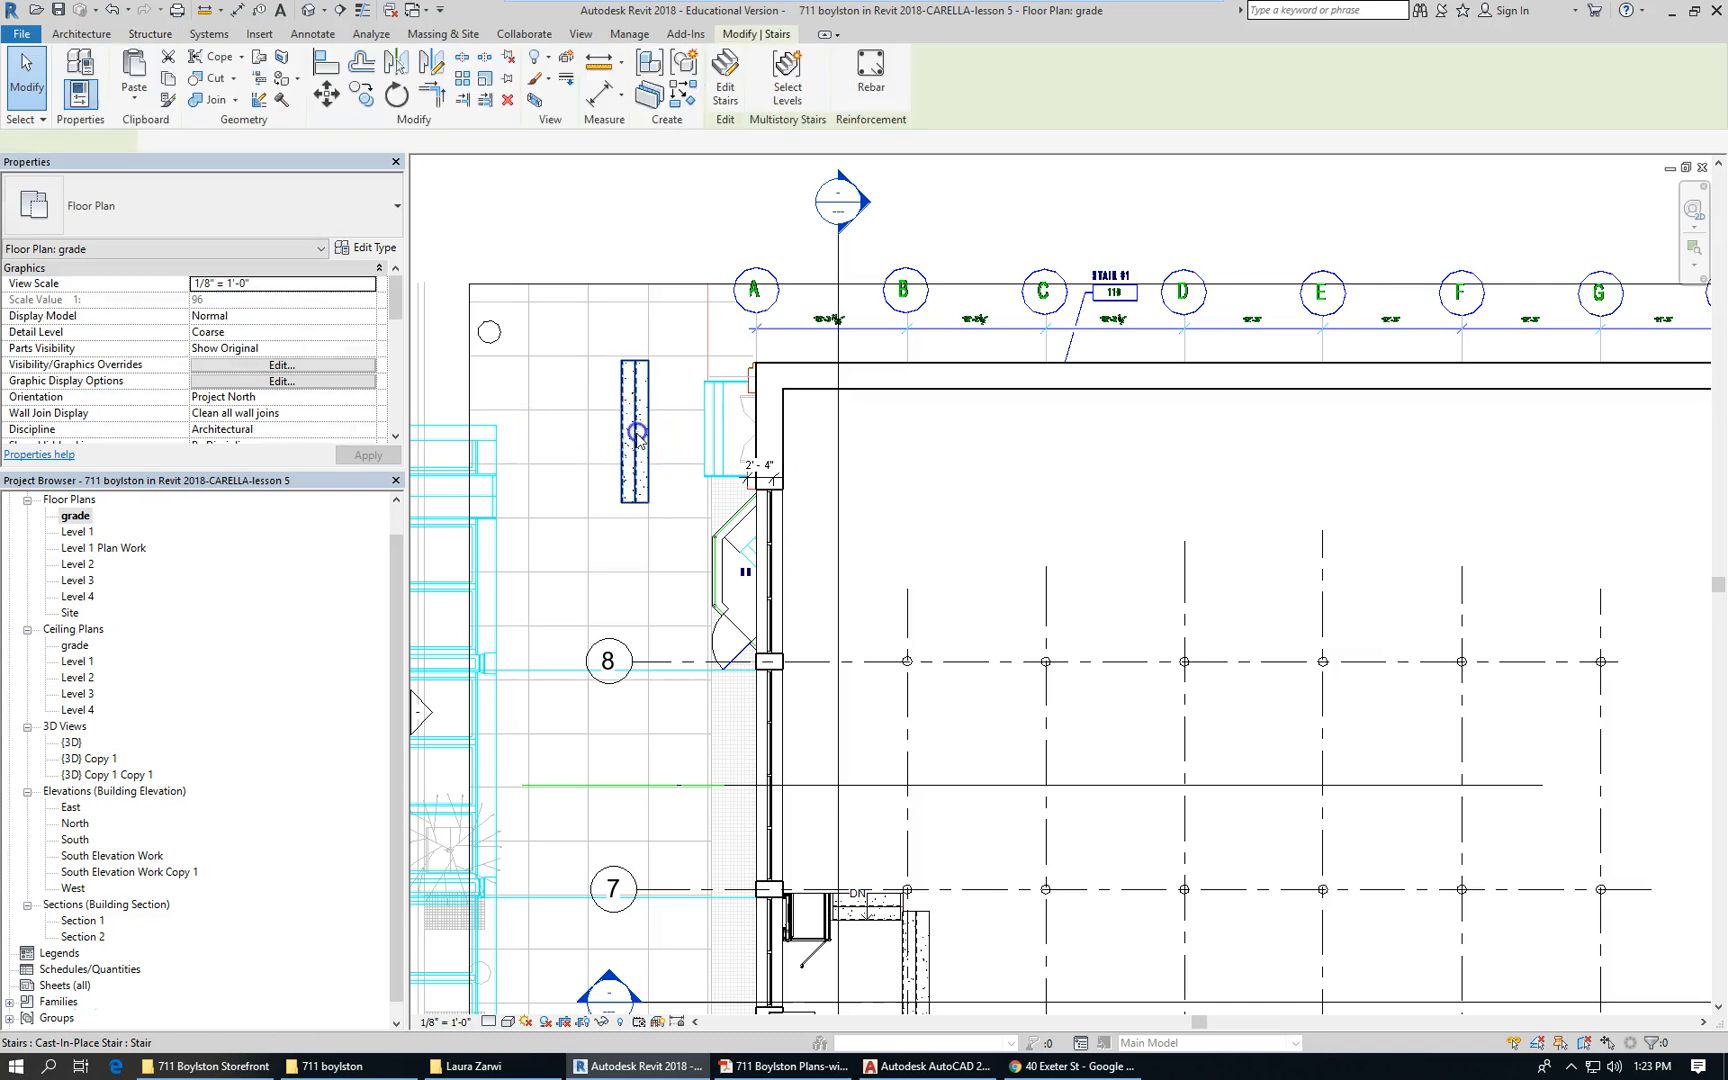
drag(645, 432, 722, 410)
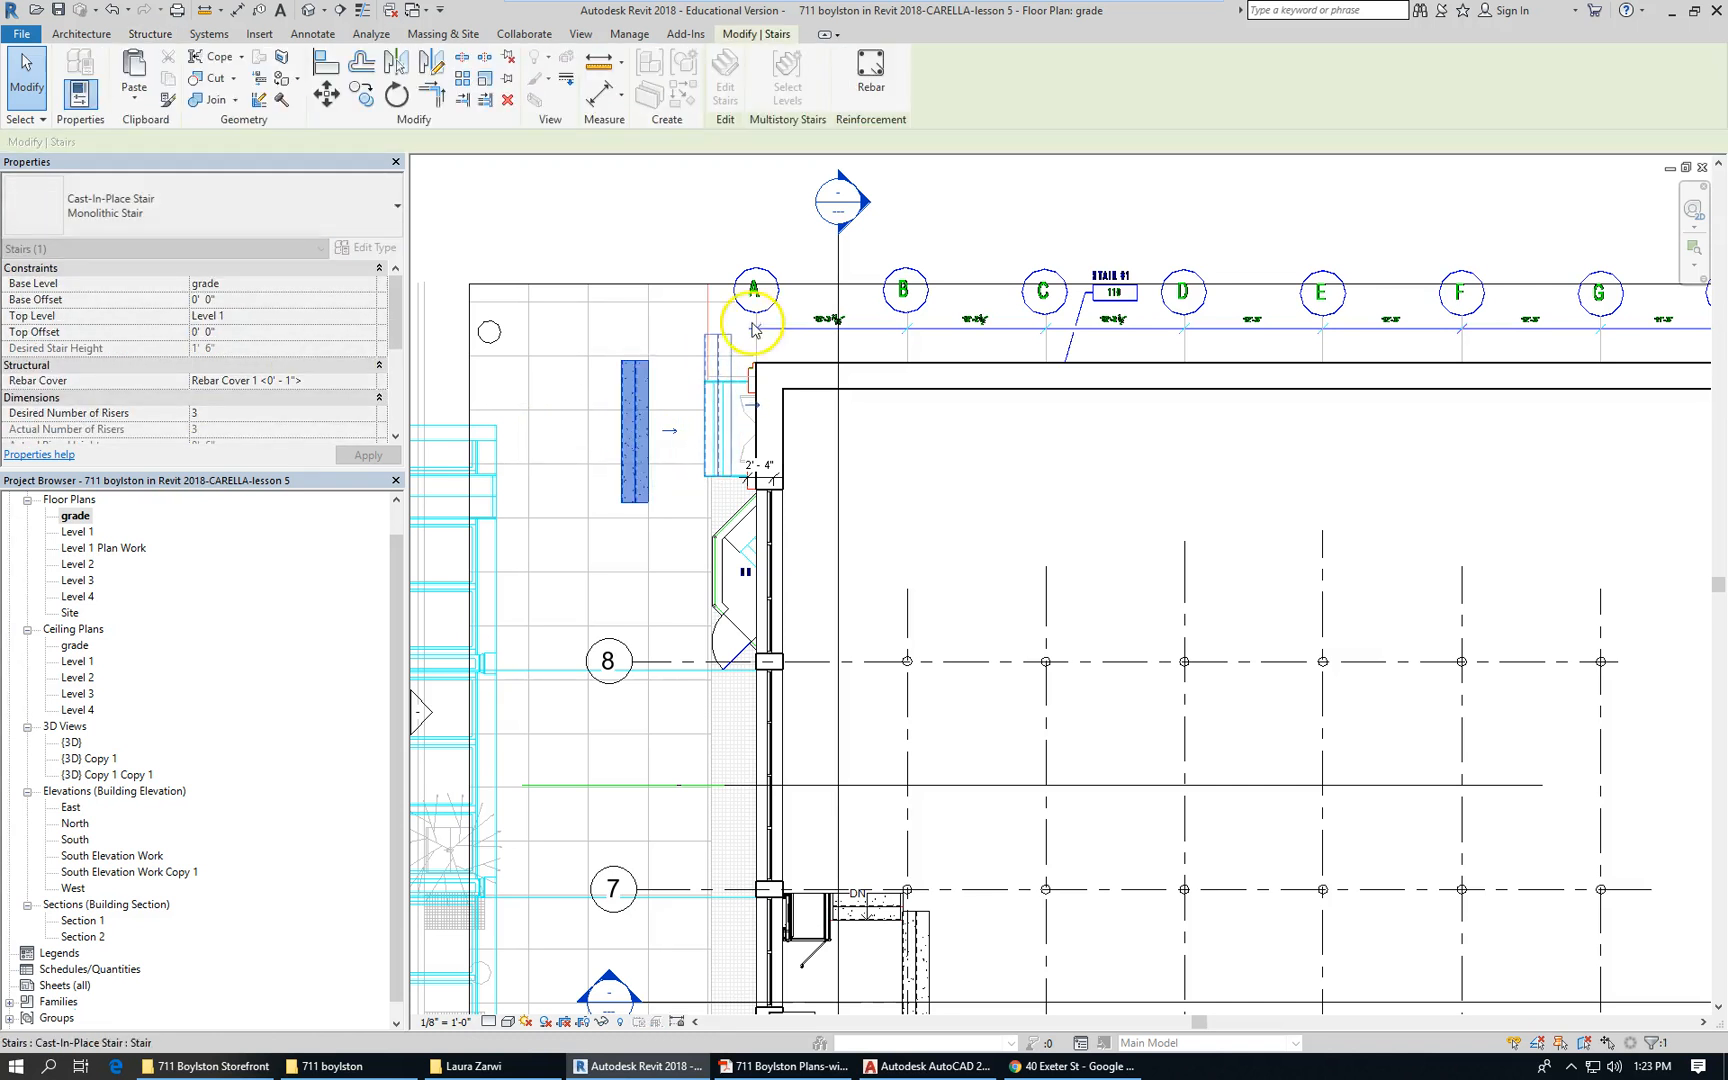
scroll(705, 355, up, 2)
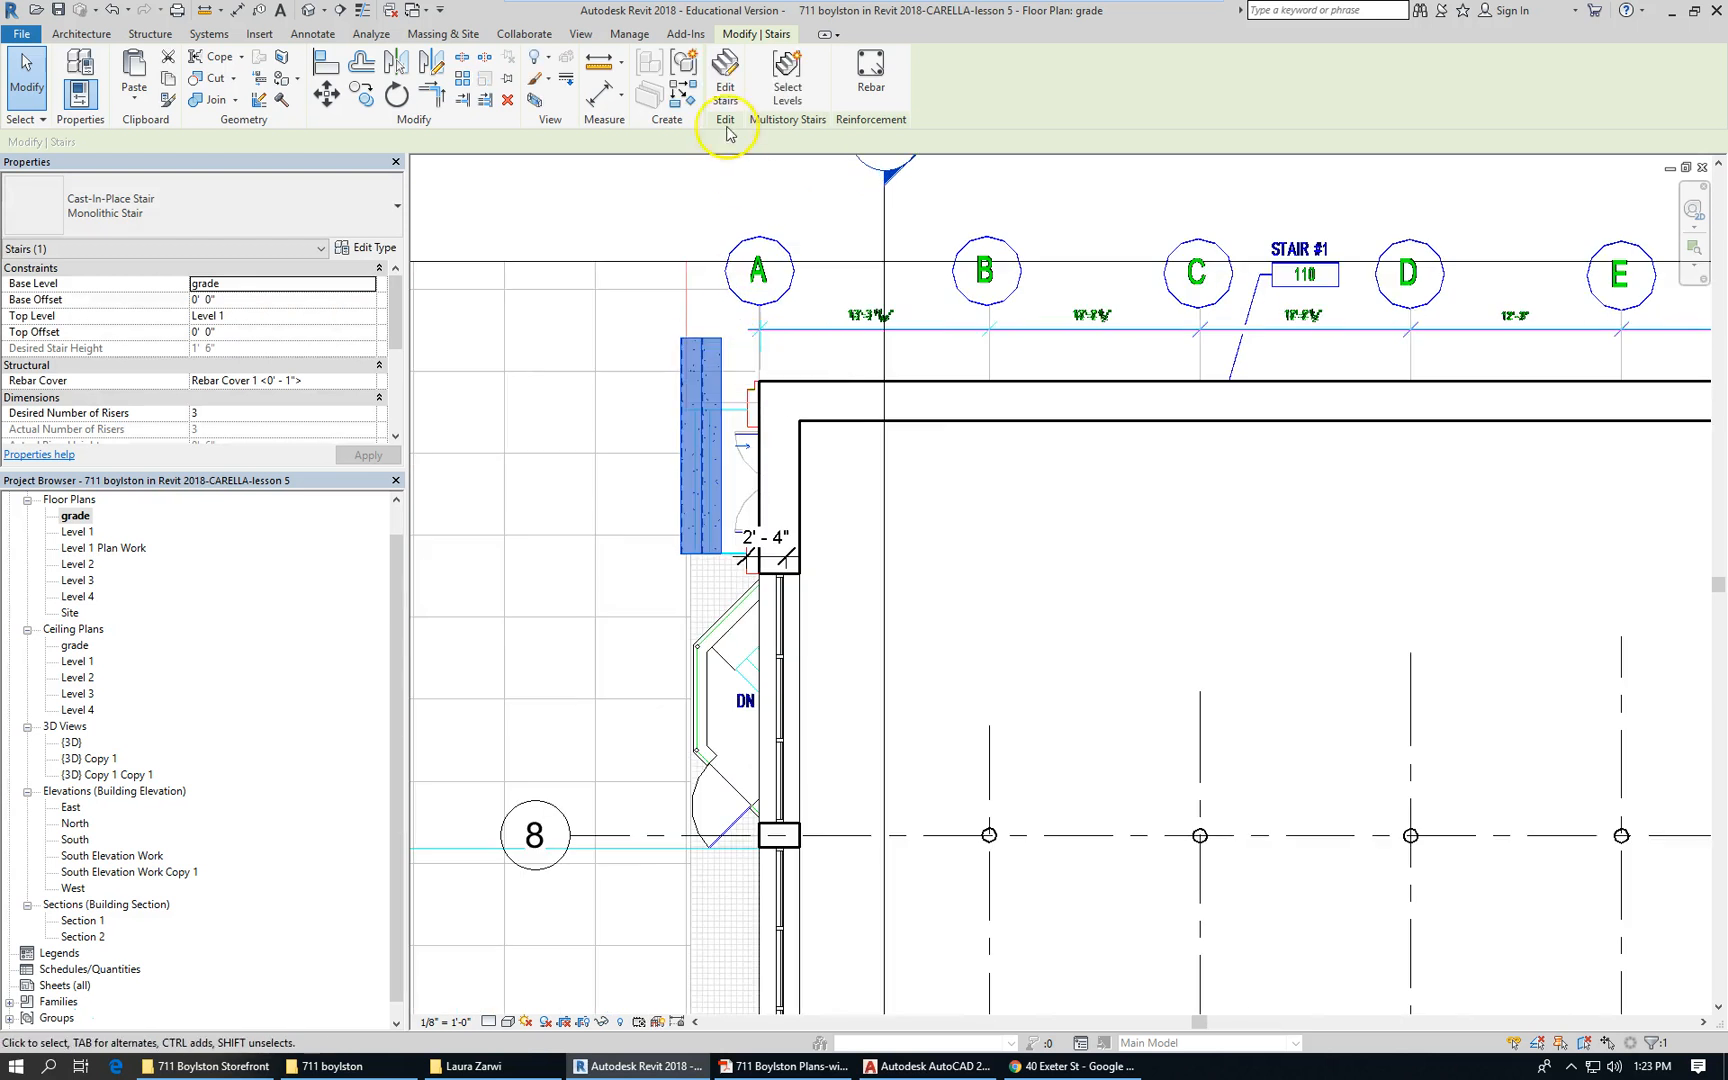
Edit the copied stair, shorten its run to the CAD stair line, about 8'-5" wide, and finish the stair
click(725, 75)
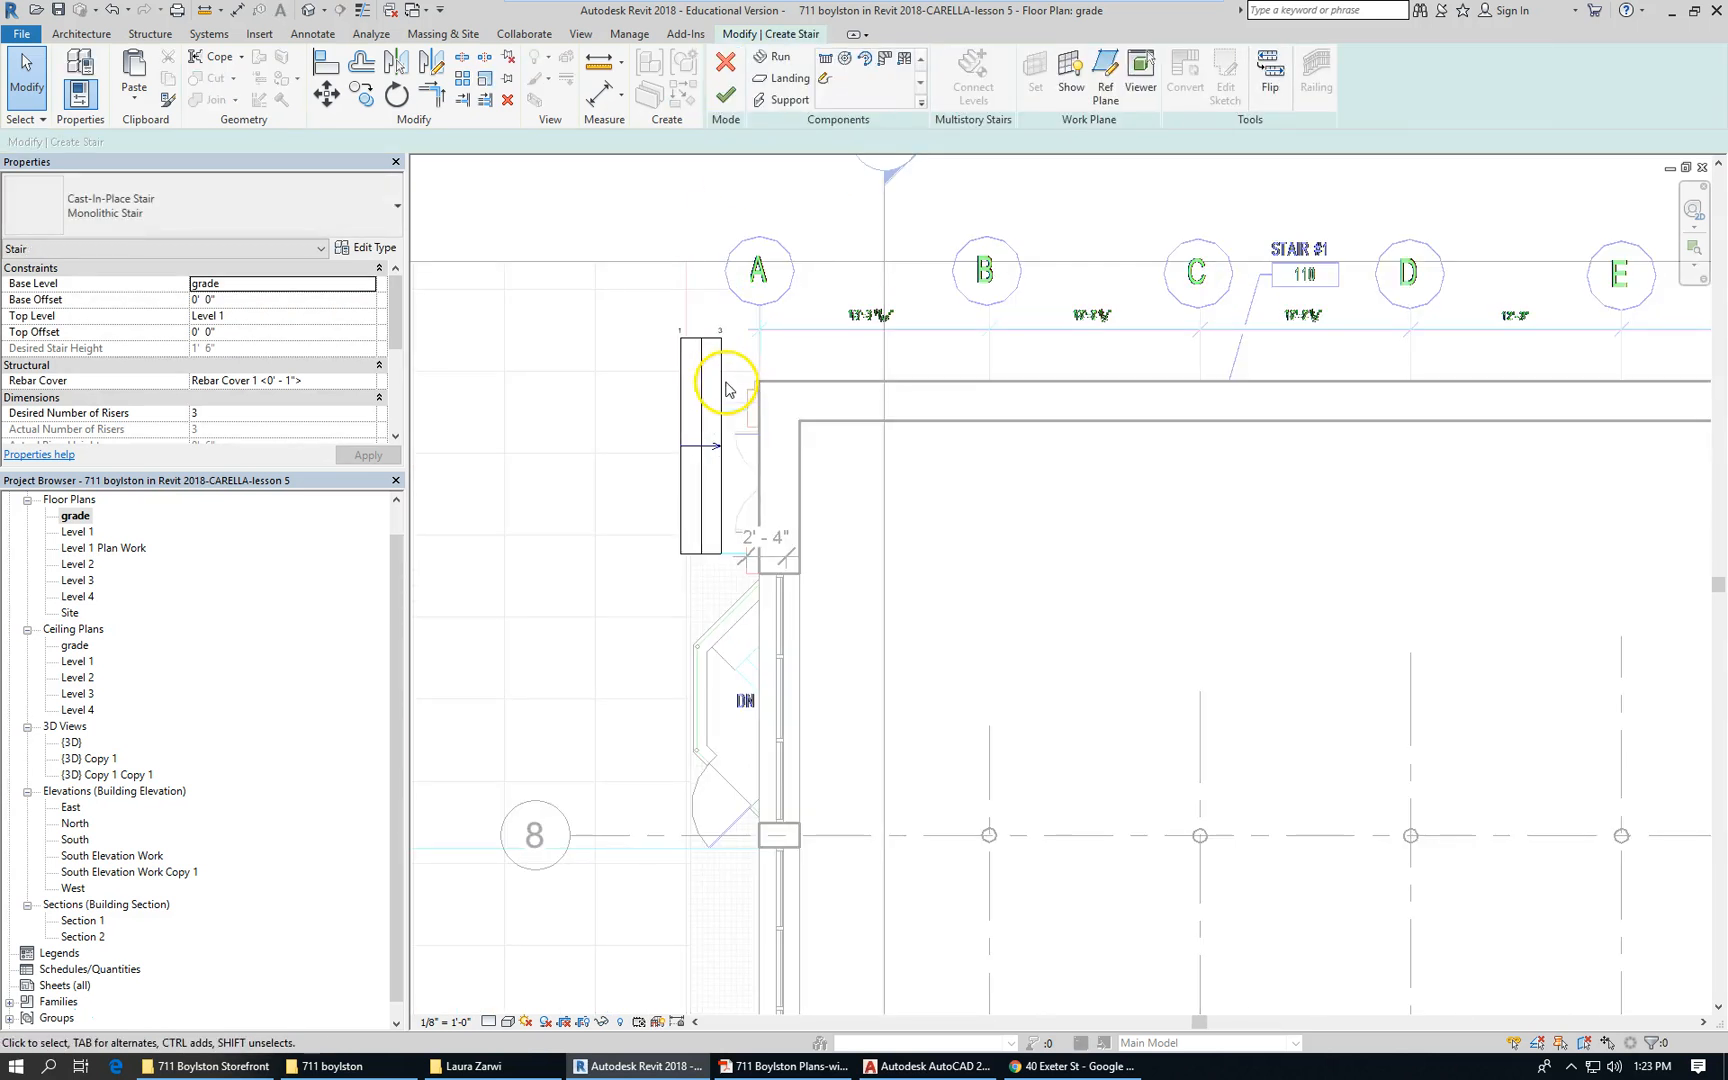
click(701, 378)
drag(701, 336, 708, 410)
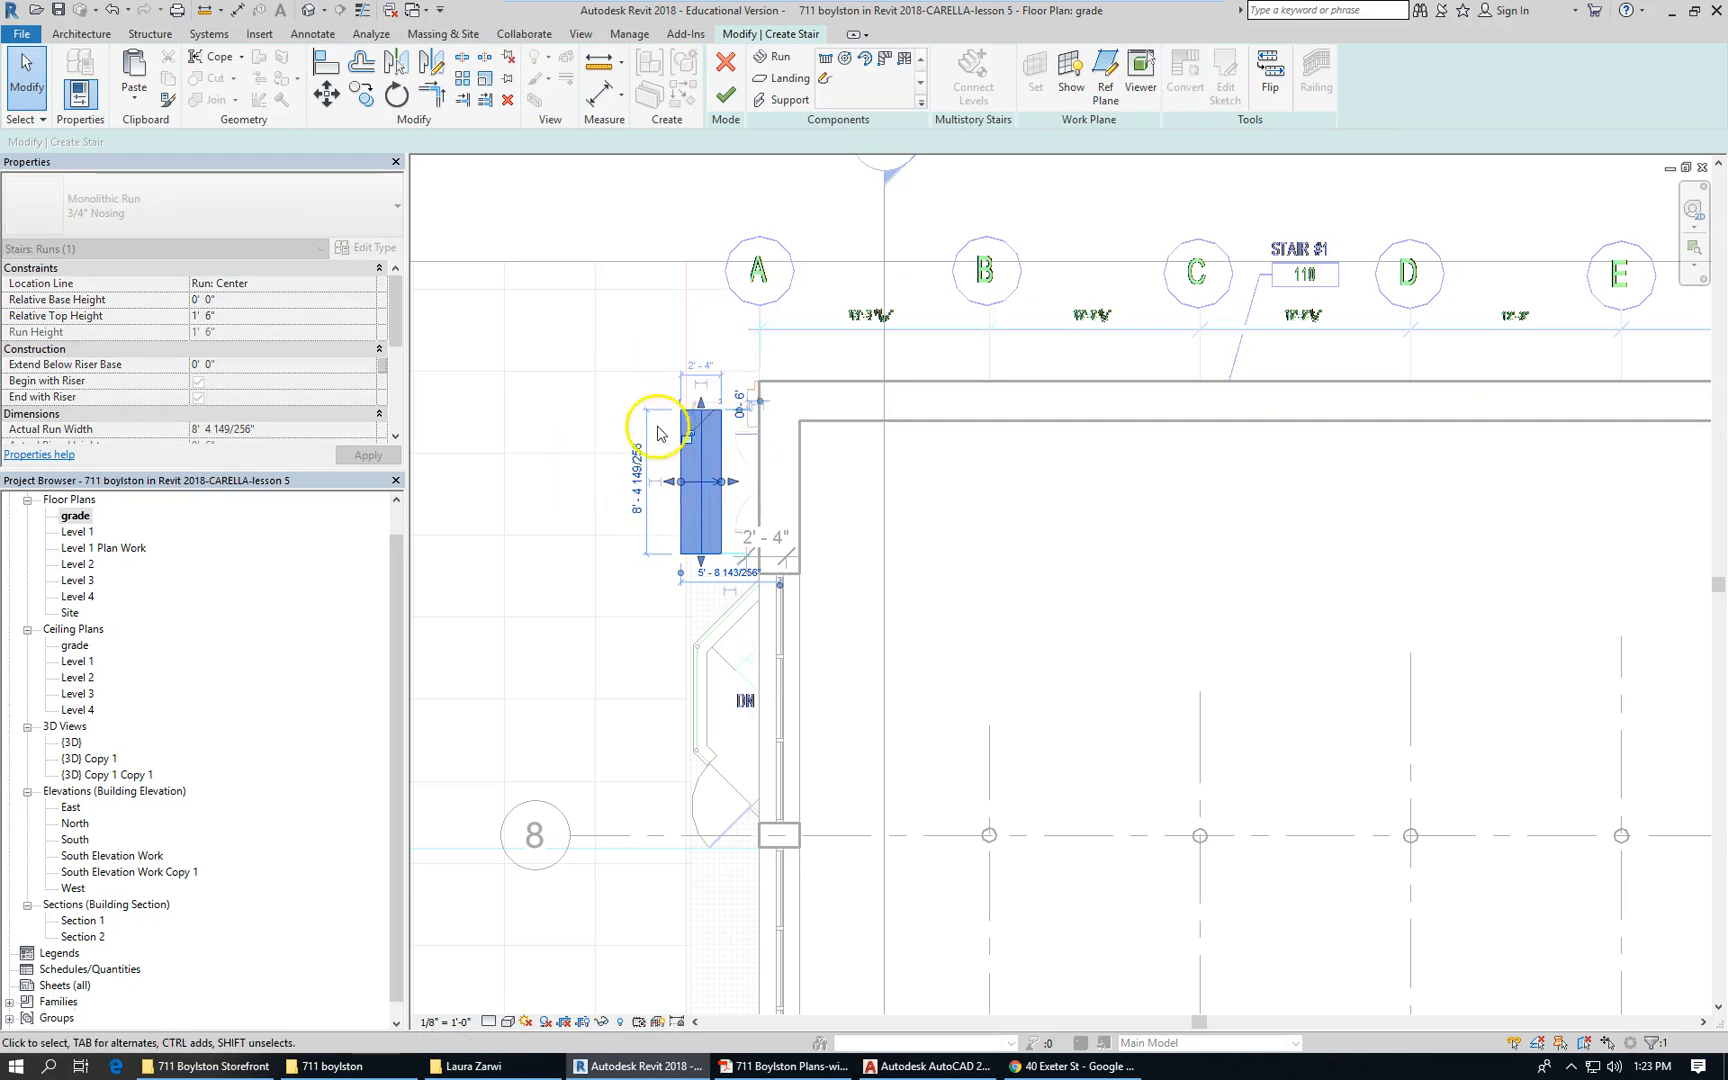
click(648, 637)
scroll(805, 524, up, 1)
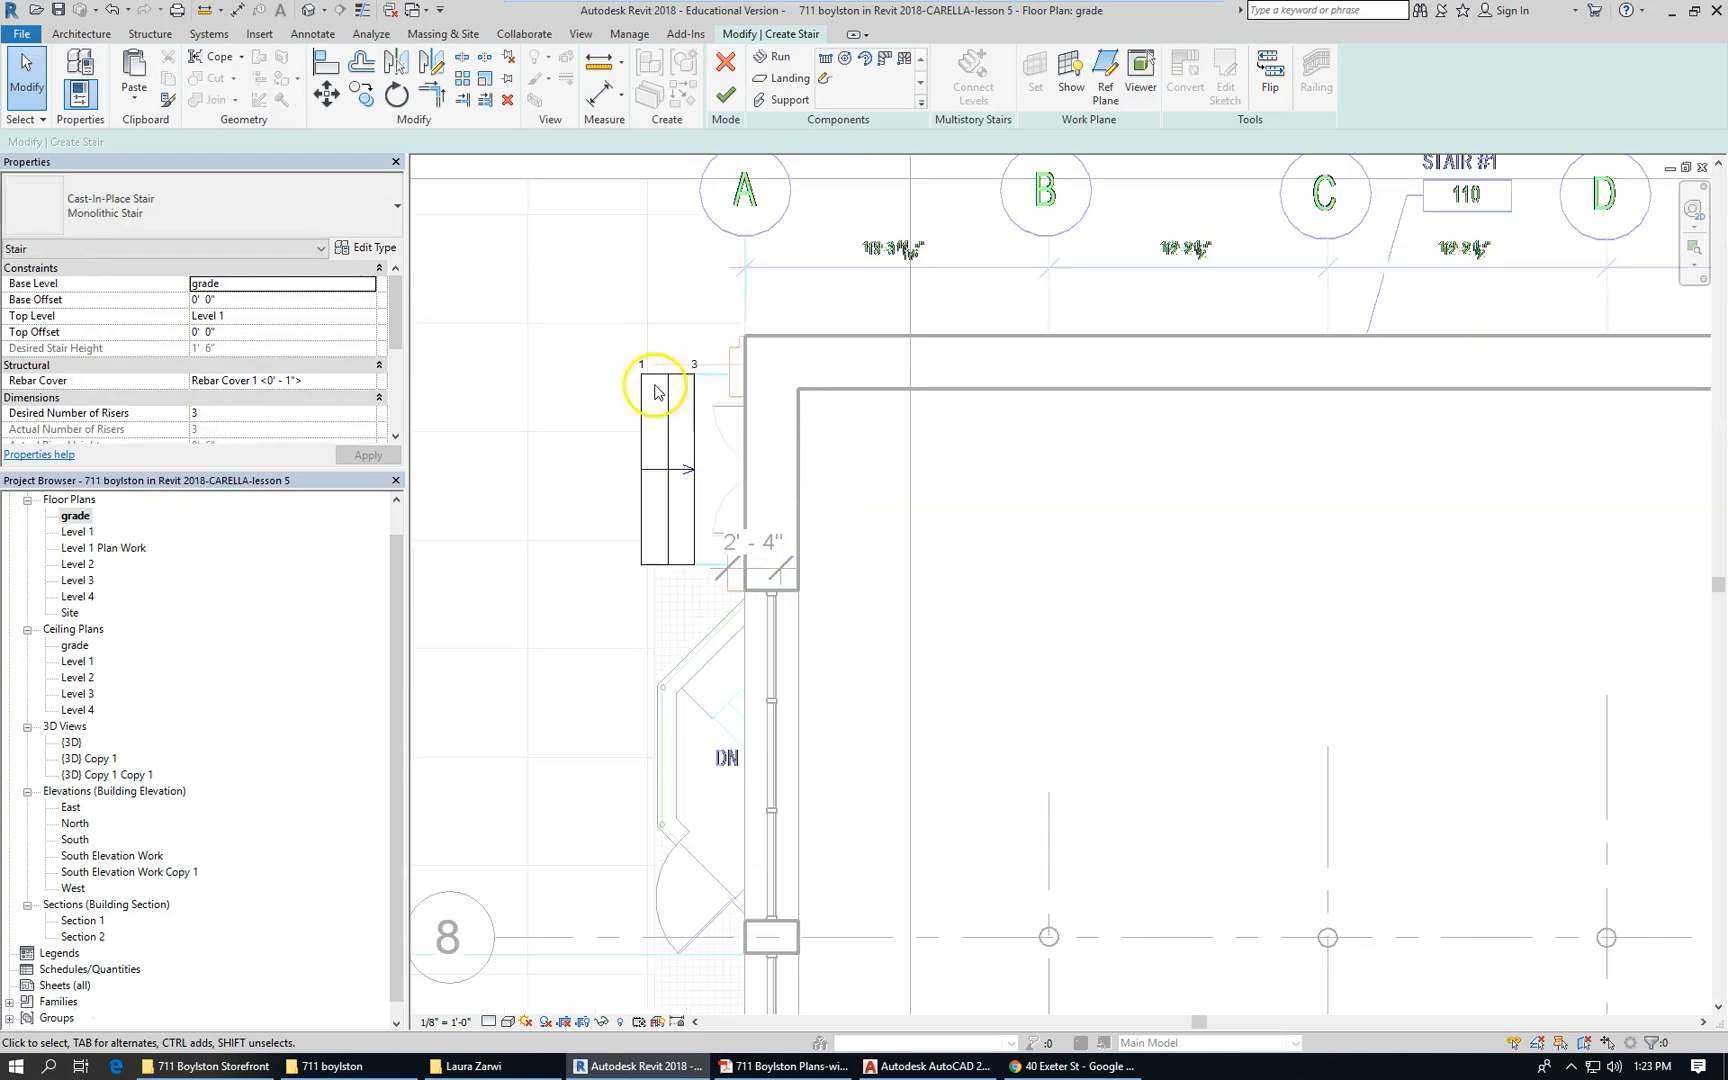
scroll(586, 420, down, 2)
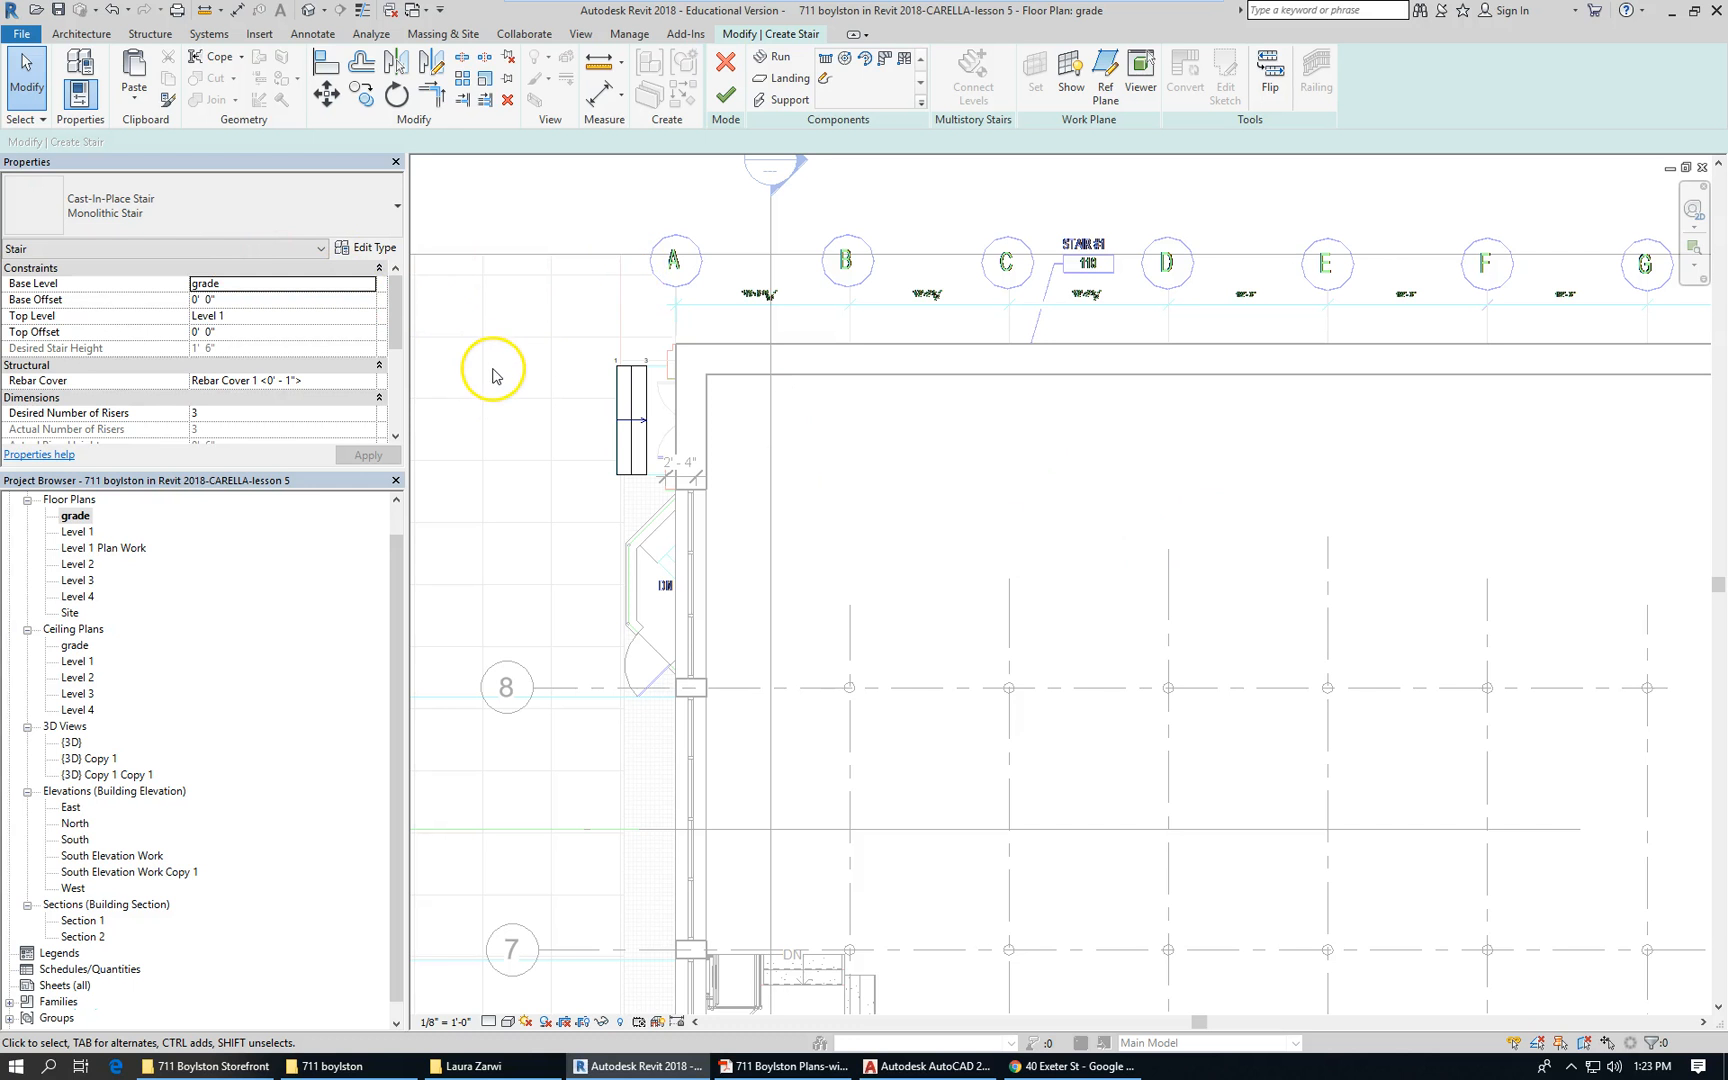
click(724, 96)
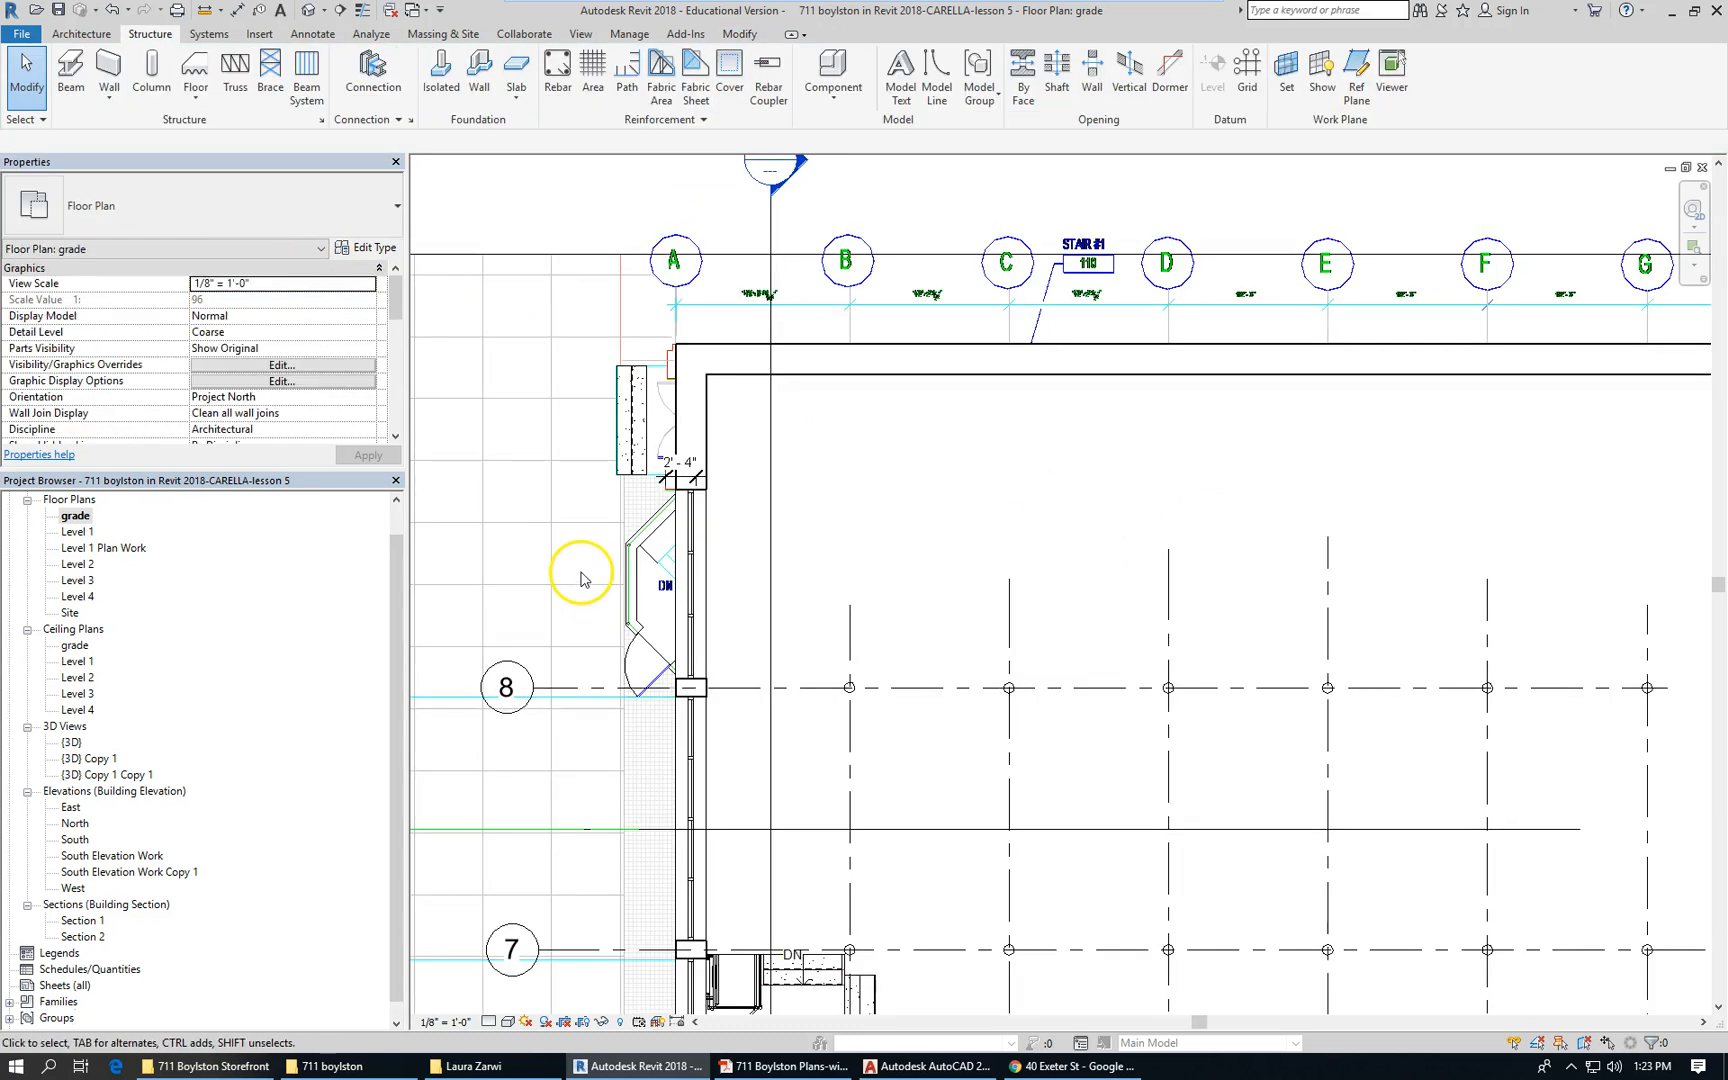
Open the Section 2 view from its section line and examine how the short stair meets the Level 1 slab
scroll(829, 366, down, 5)
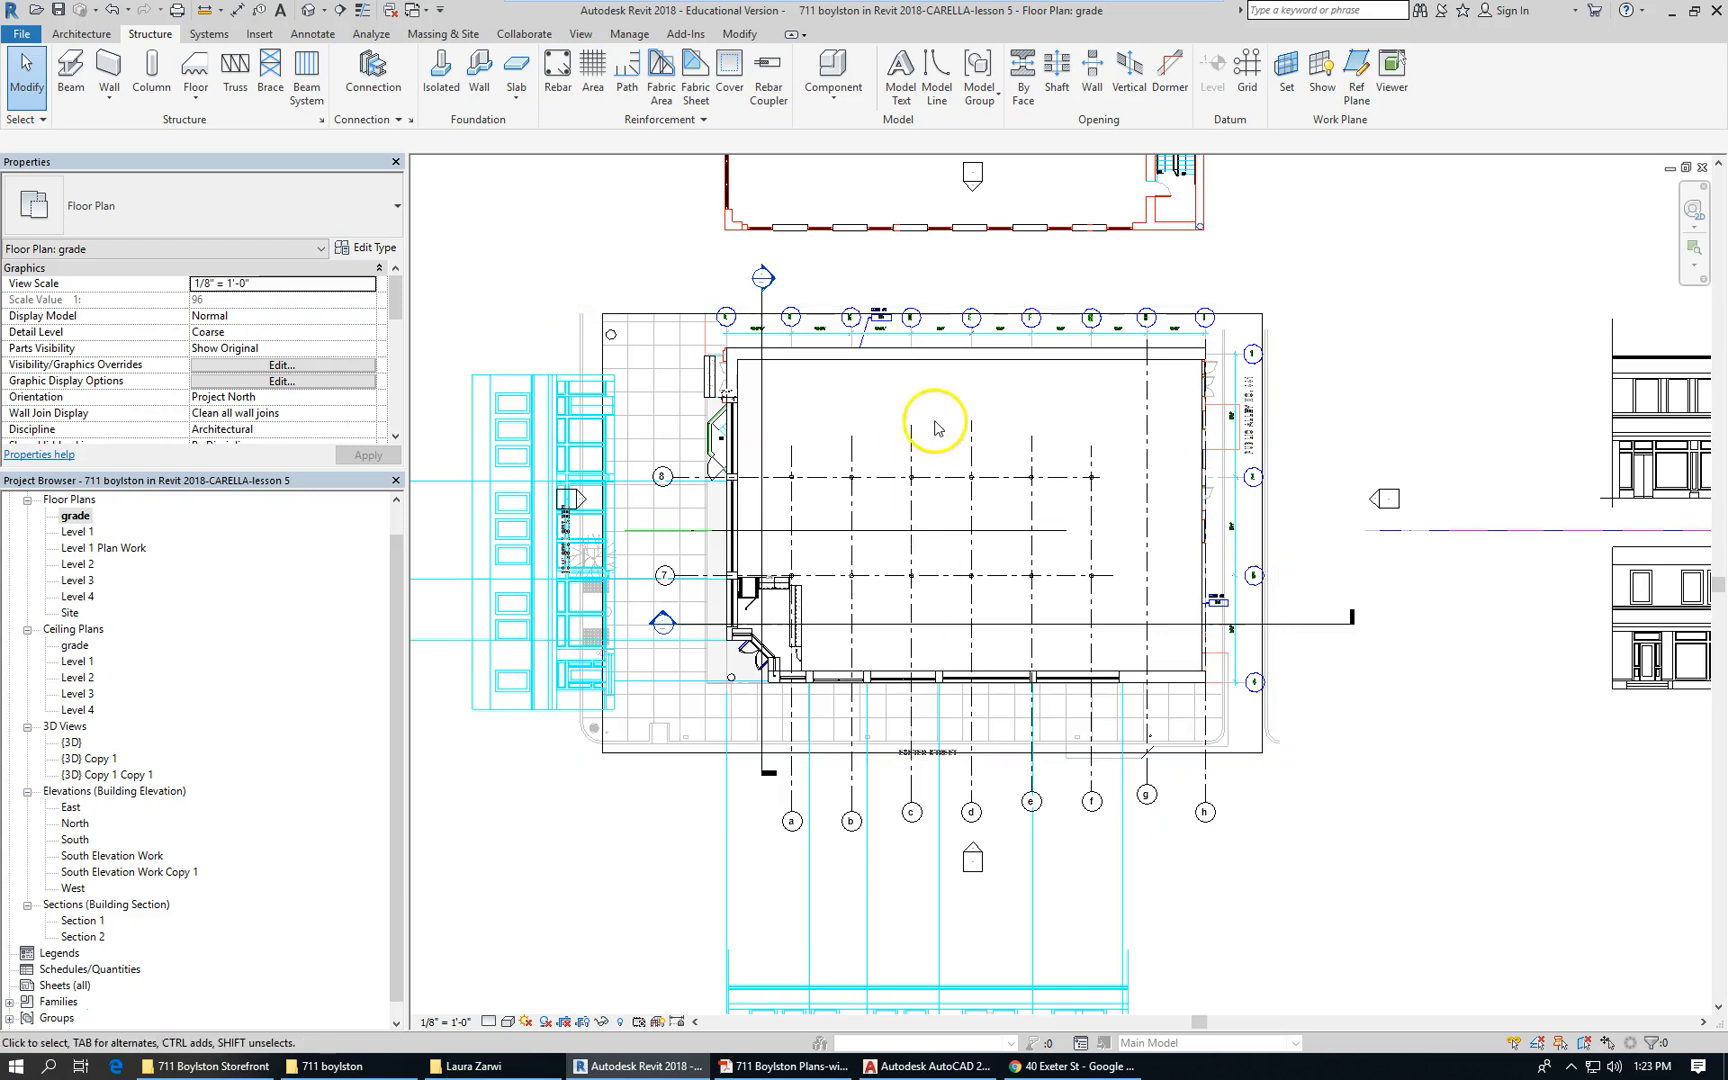
right_click(762, 400)
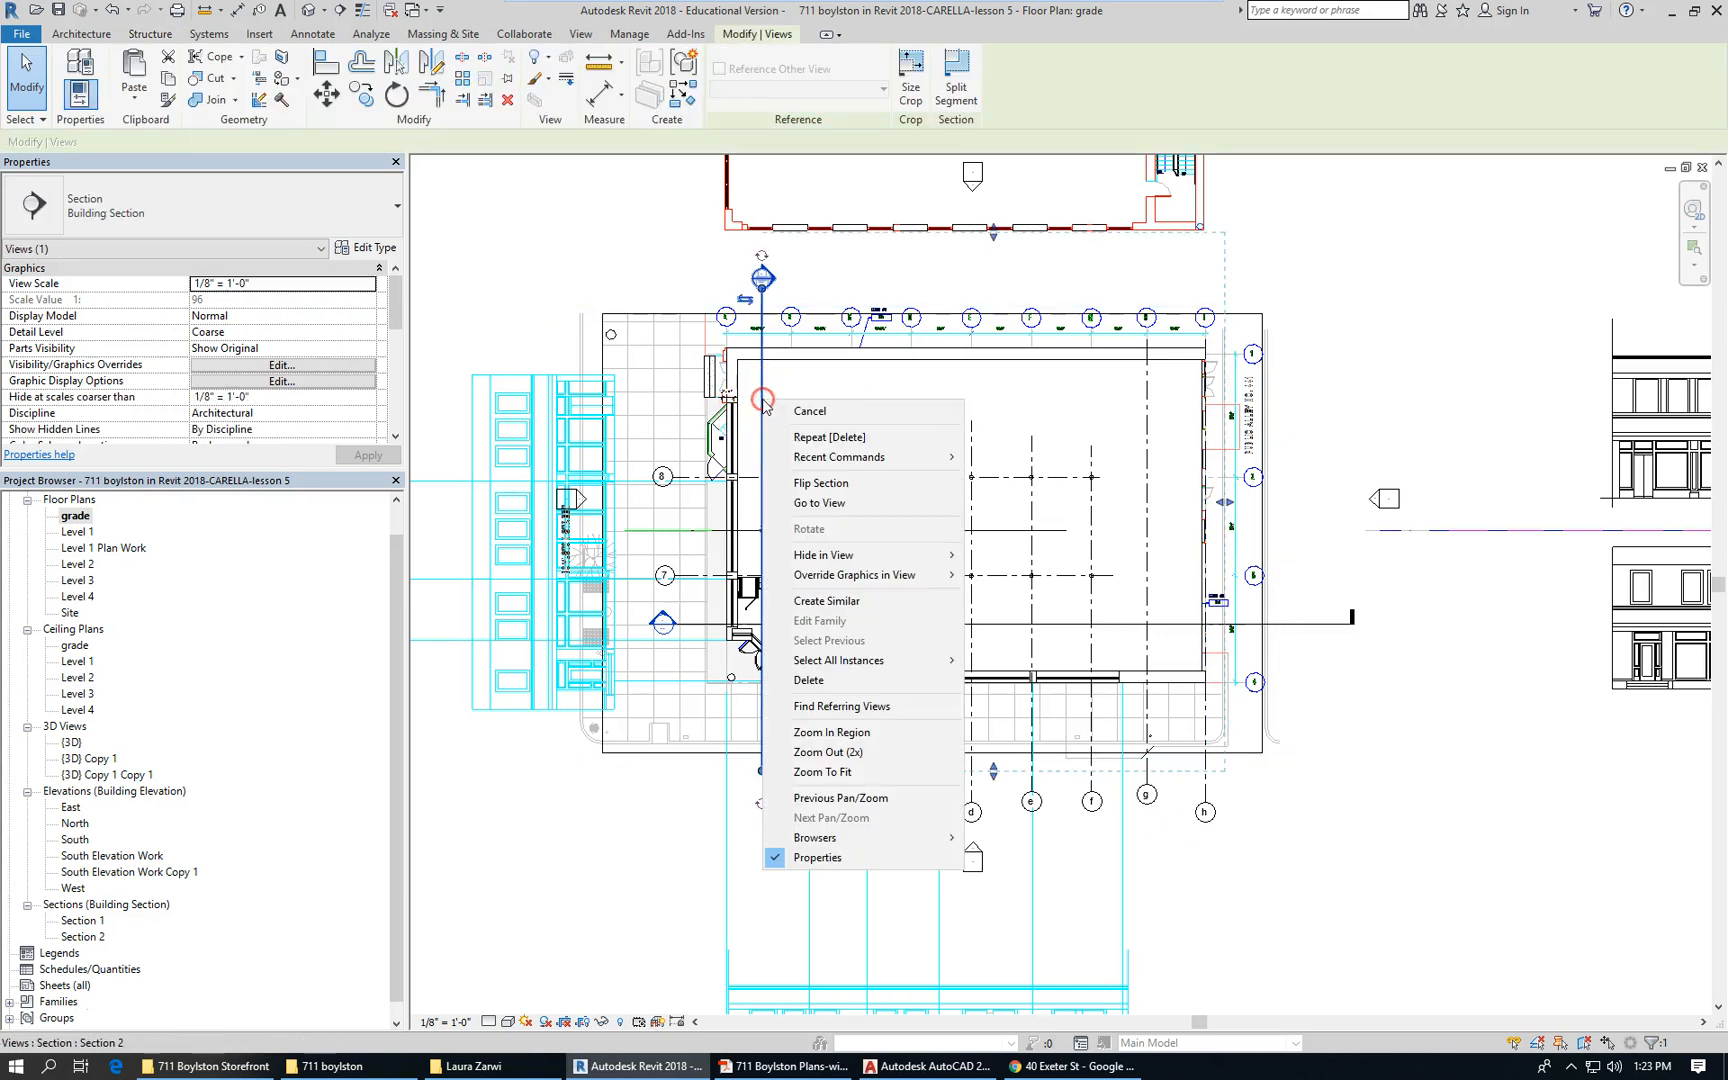
click(897, 511)
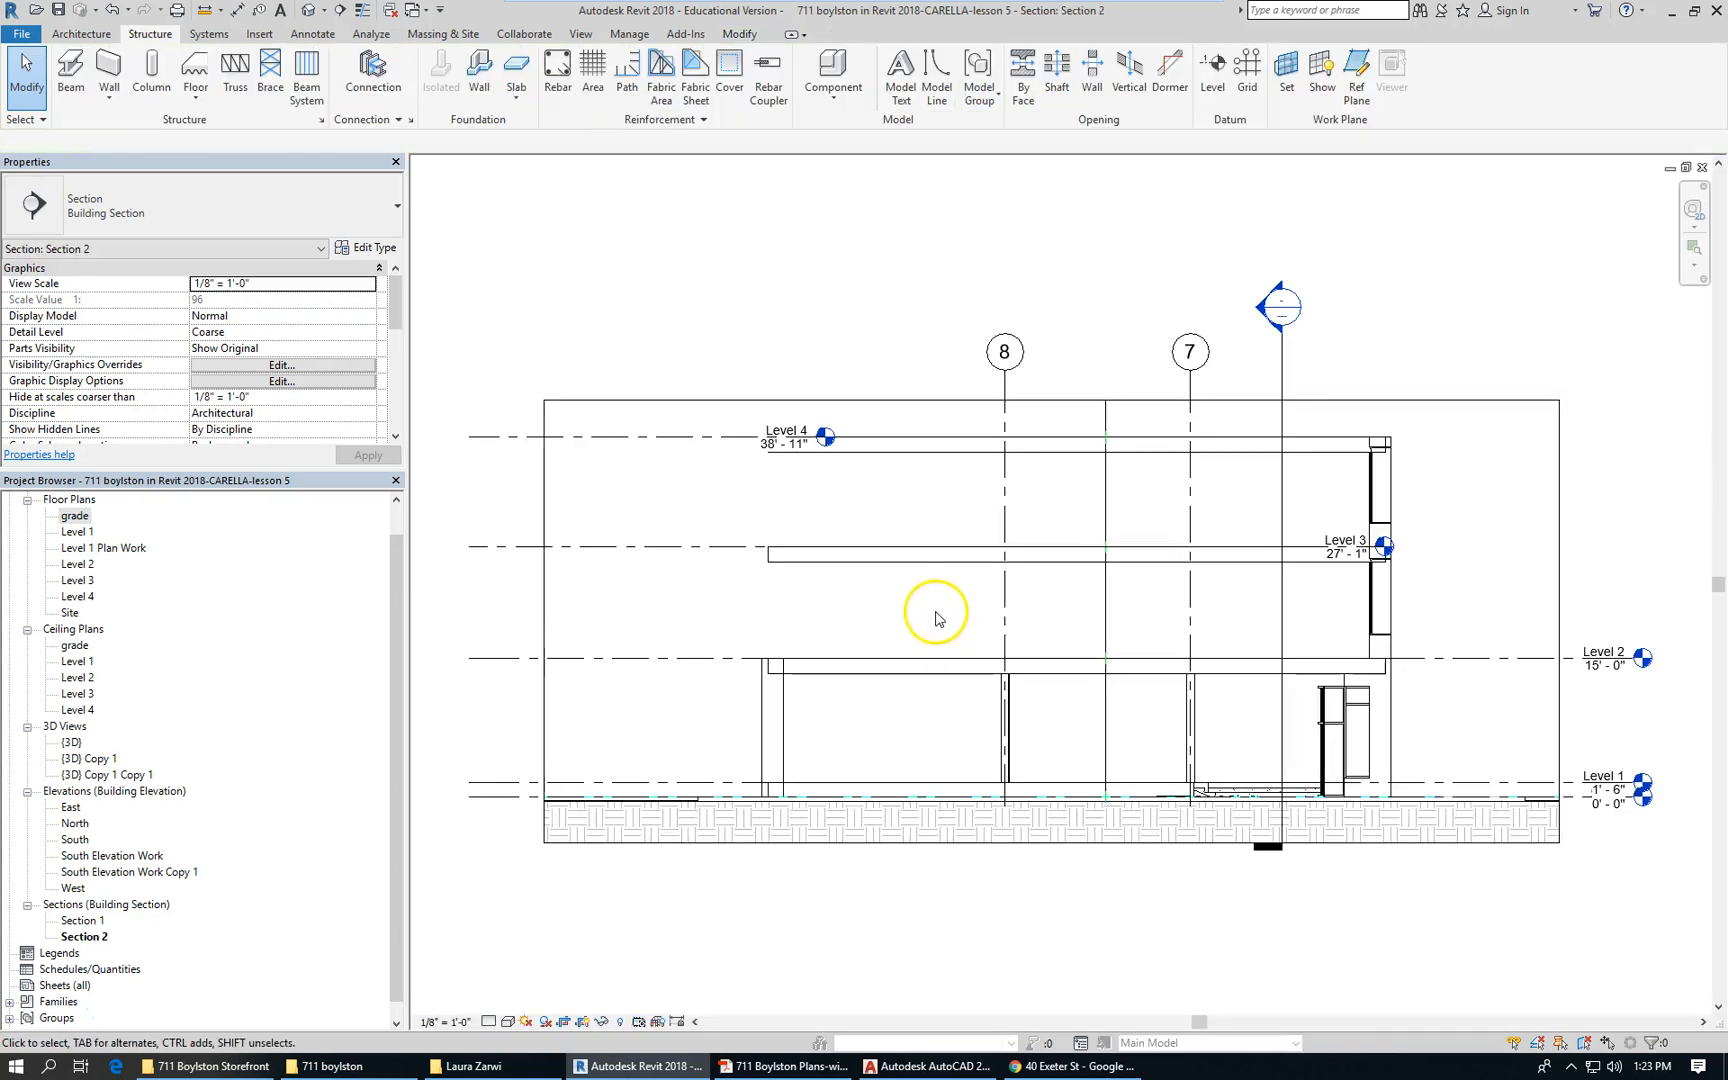
scroll(1305, 826, up, 3)
scroll(1305, 826, up, 3)
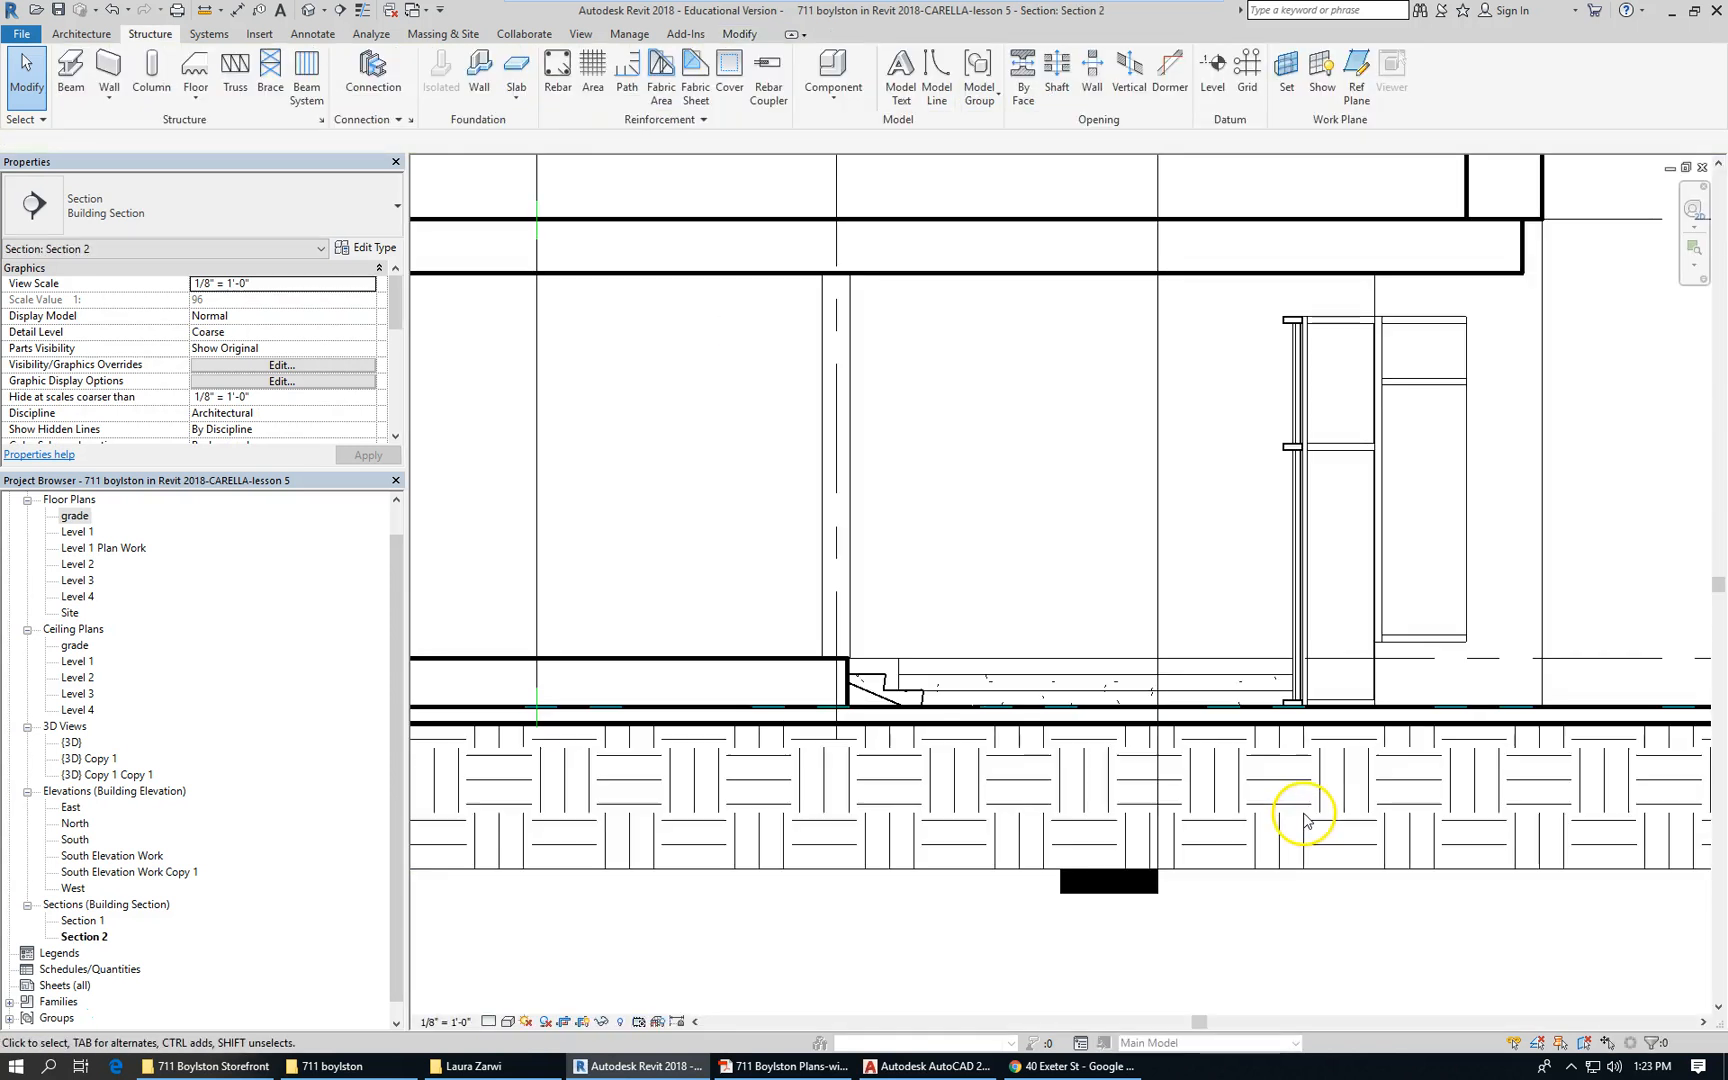
scroll(880, 706, up, 5)
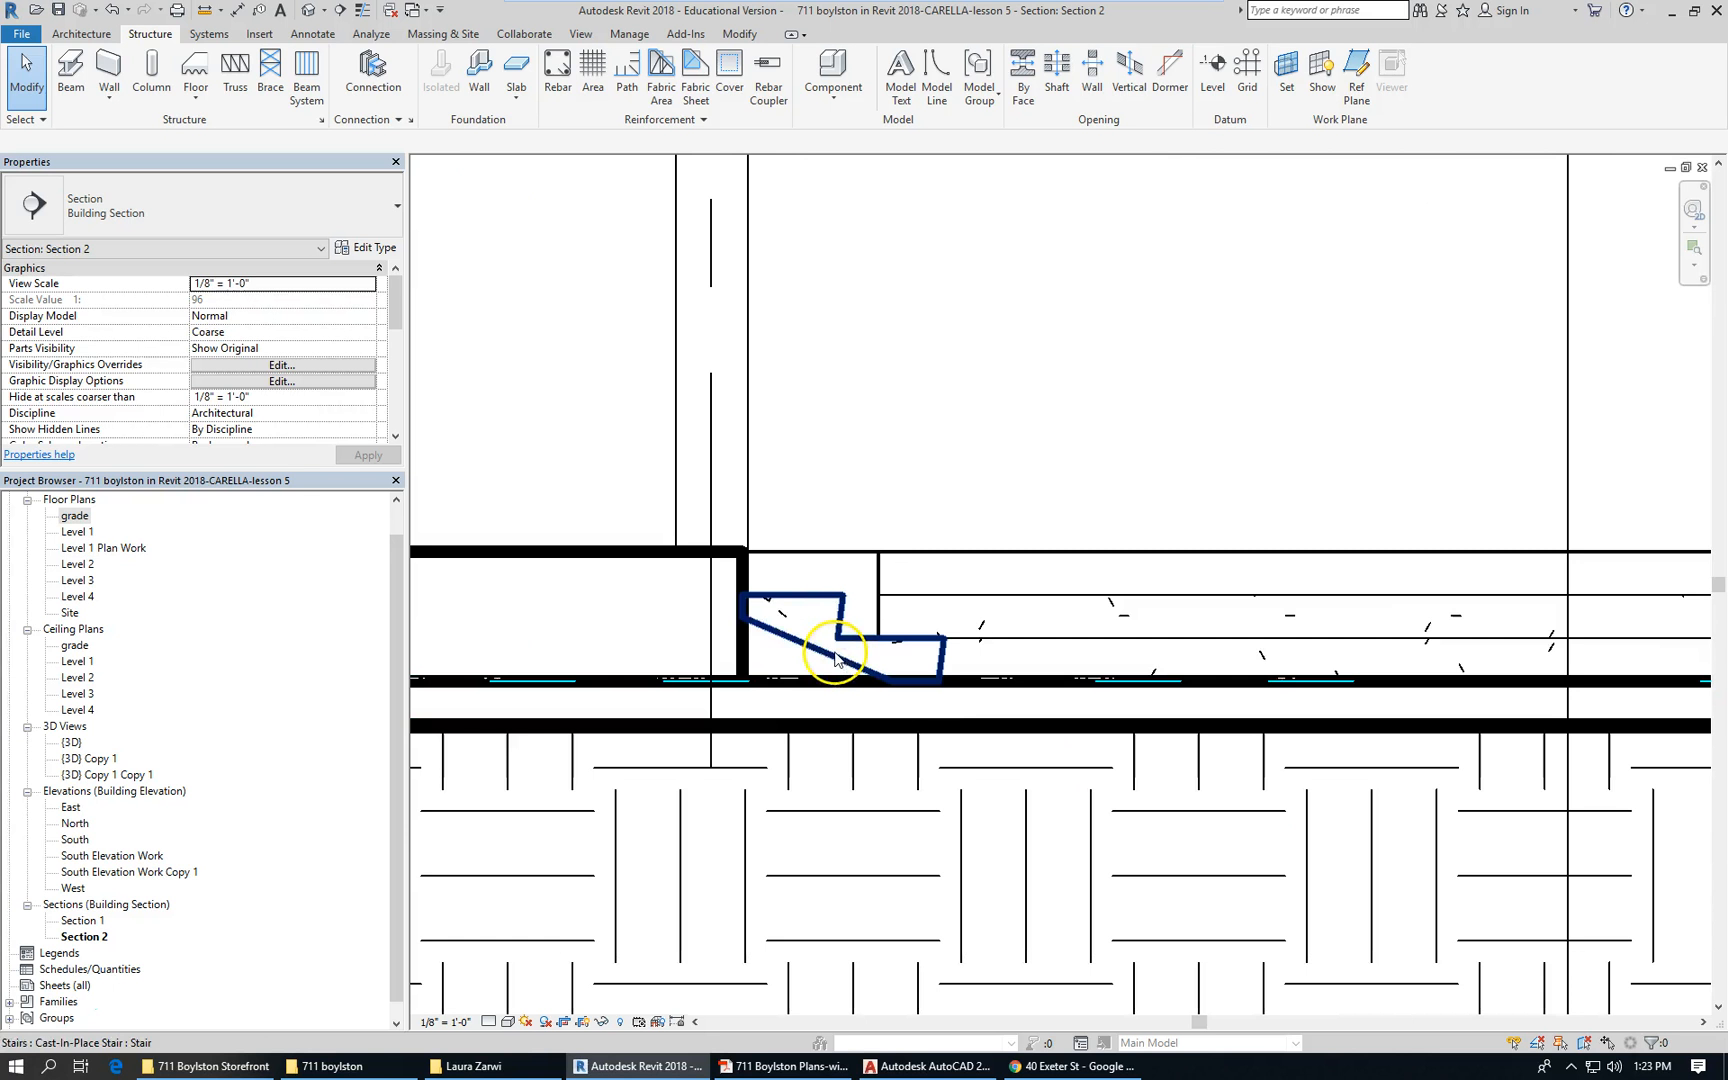
scroll(937, 640, down, 5)
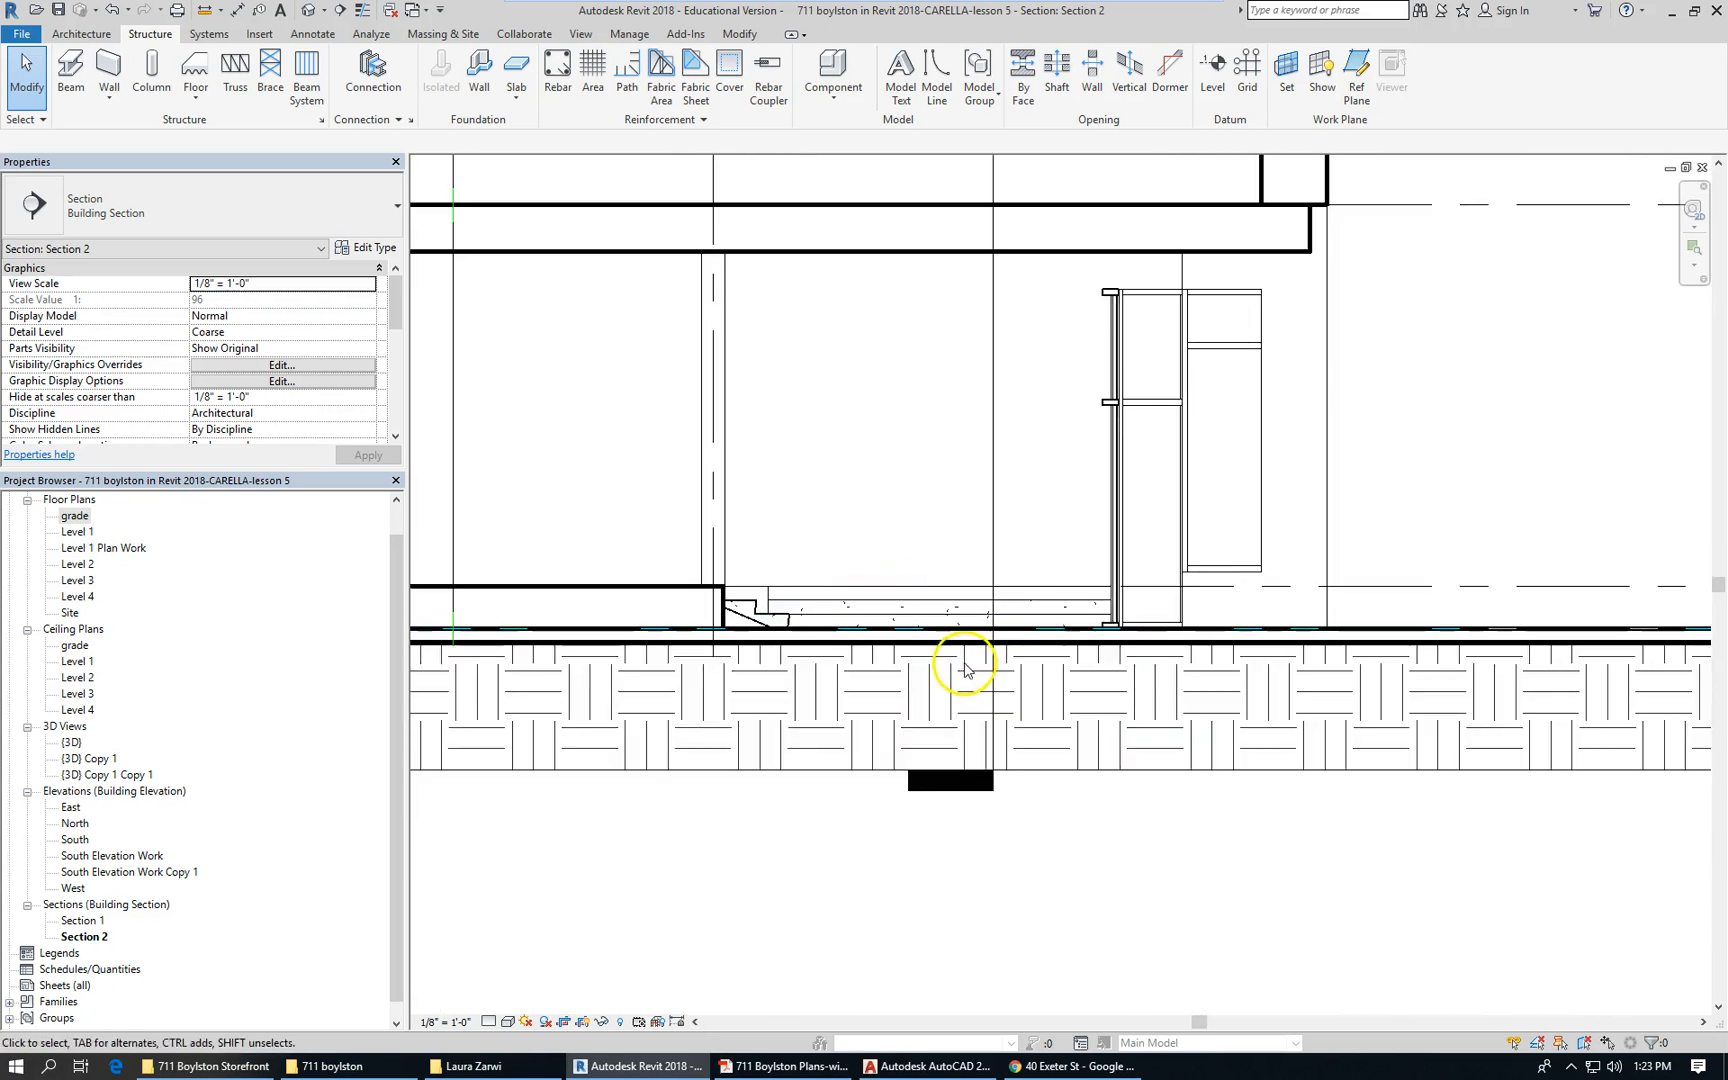
scroll(1075, 694, down, 2)
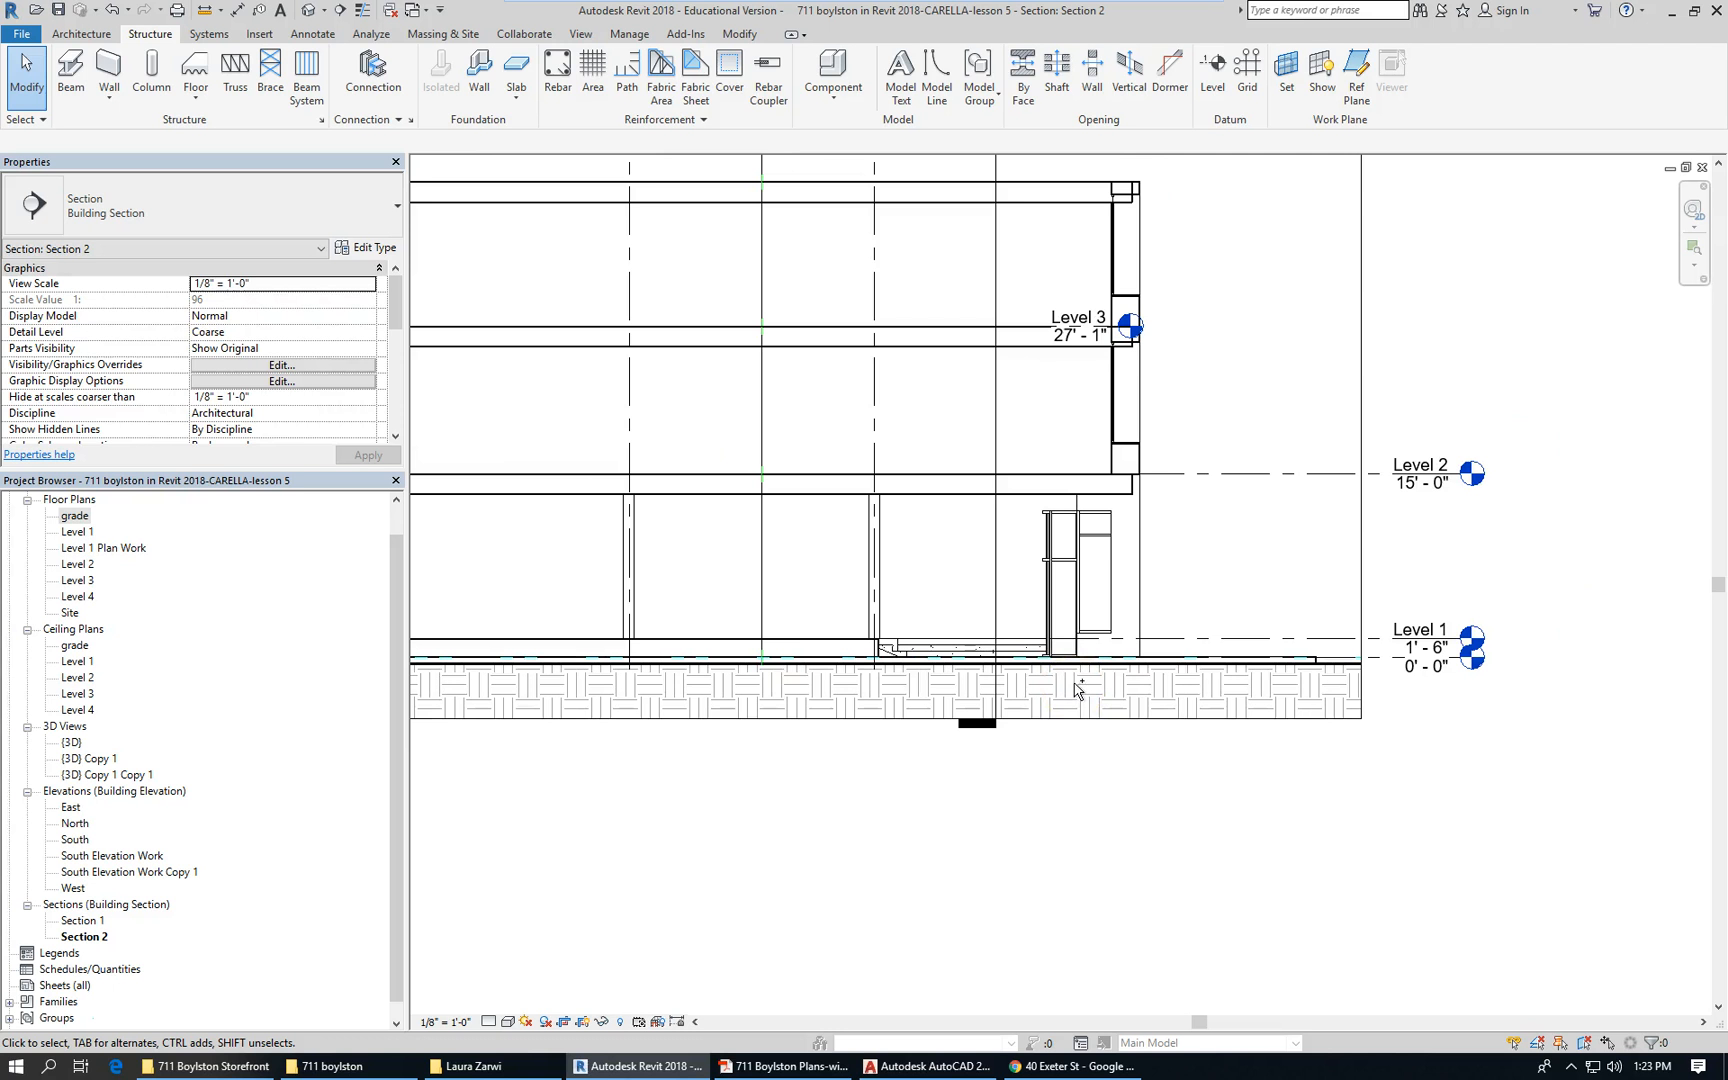
Extend the Level 3 line past the building so its head aligns with the Level 2 head
click(1142, 545)
click(1330, 662)
scroll(1315, 660, down, 2)
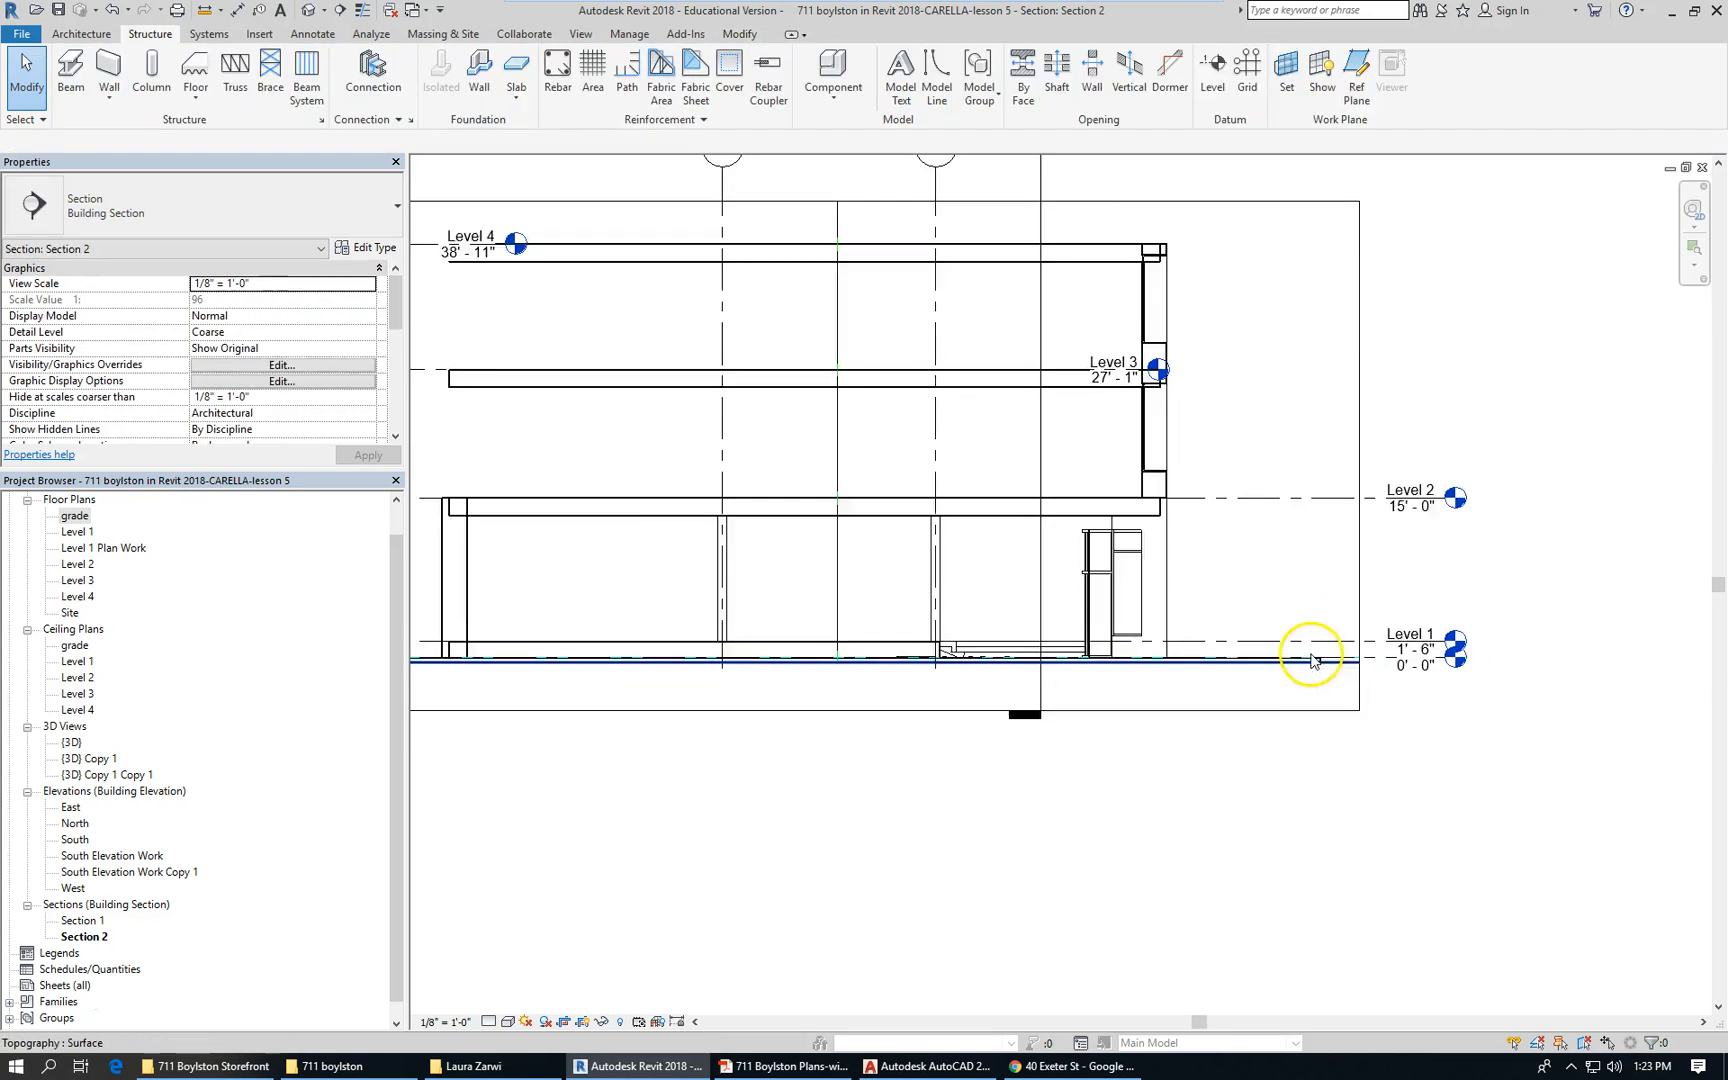
click(1165, 447)
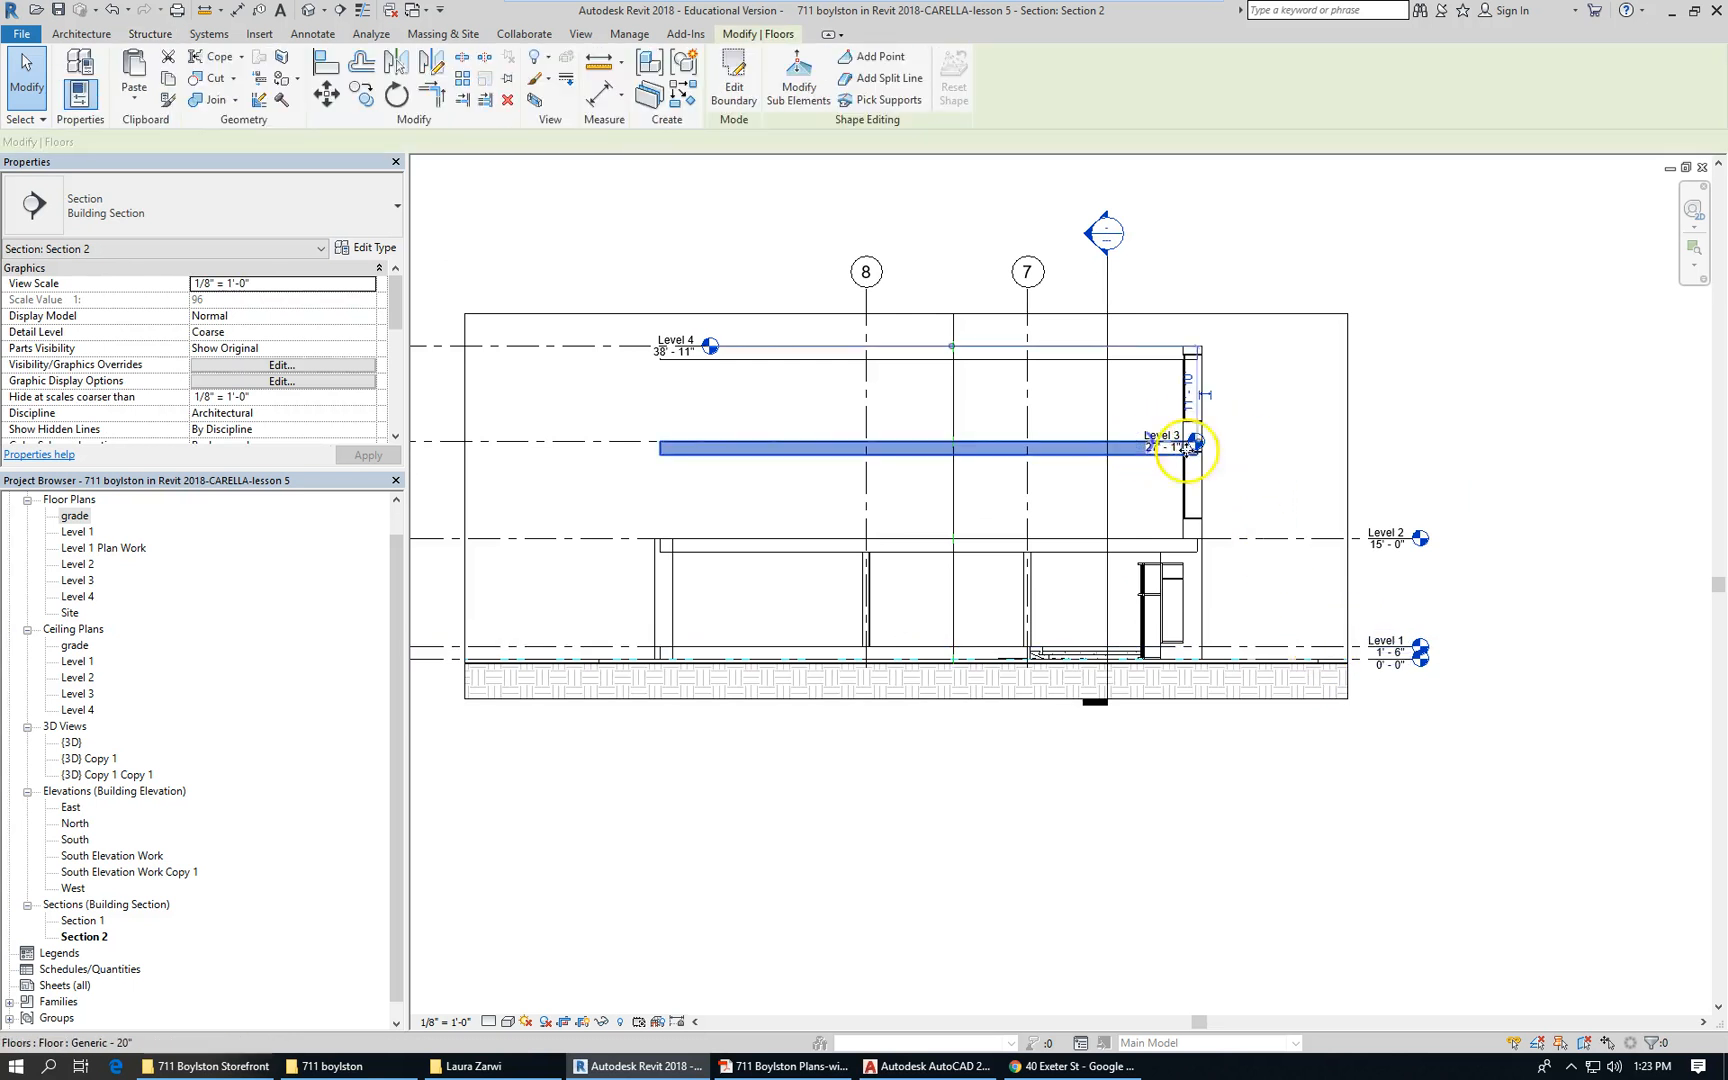
click(1547, 505)
scroll(1392, 519, up, 2)
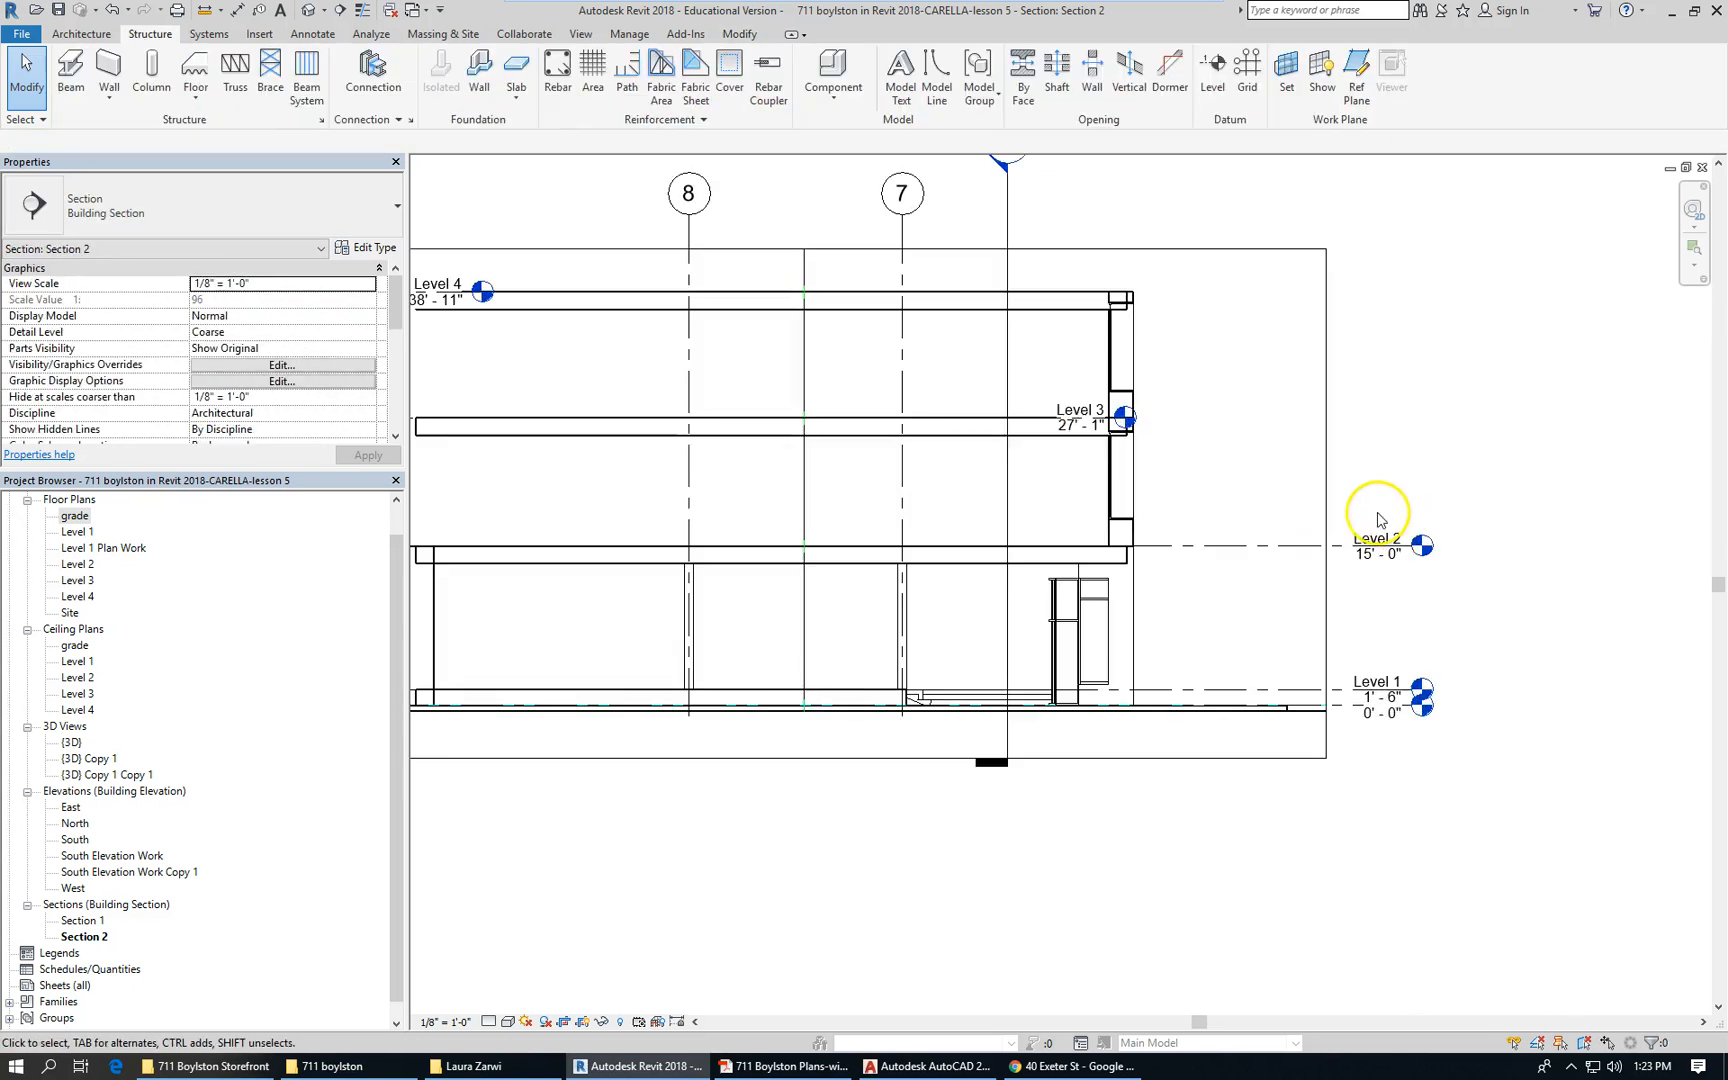
click(1068, 415)
drag(1120, 425, 1413, 432)
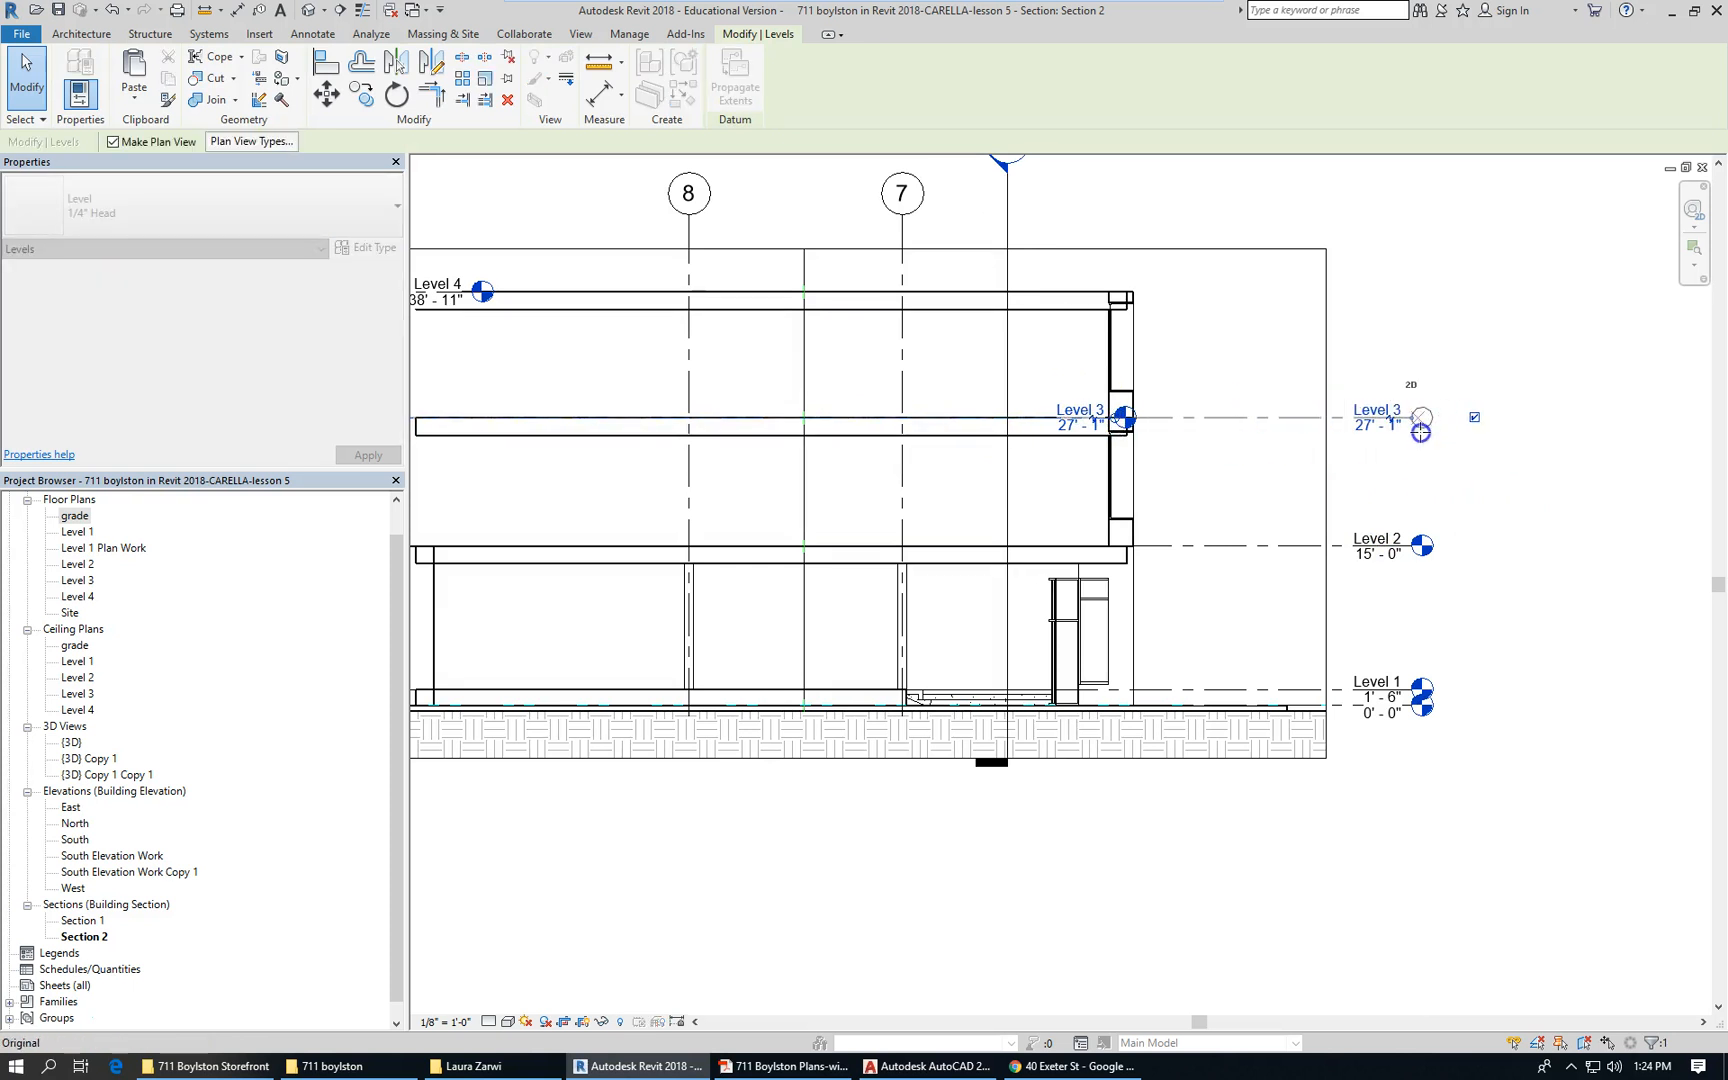
click(1477, 586)
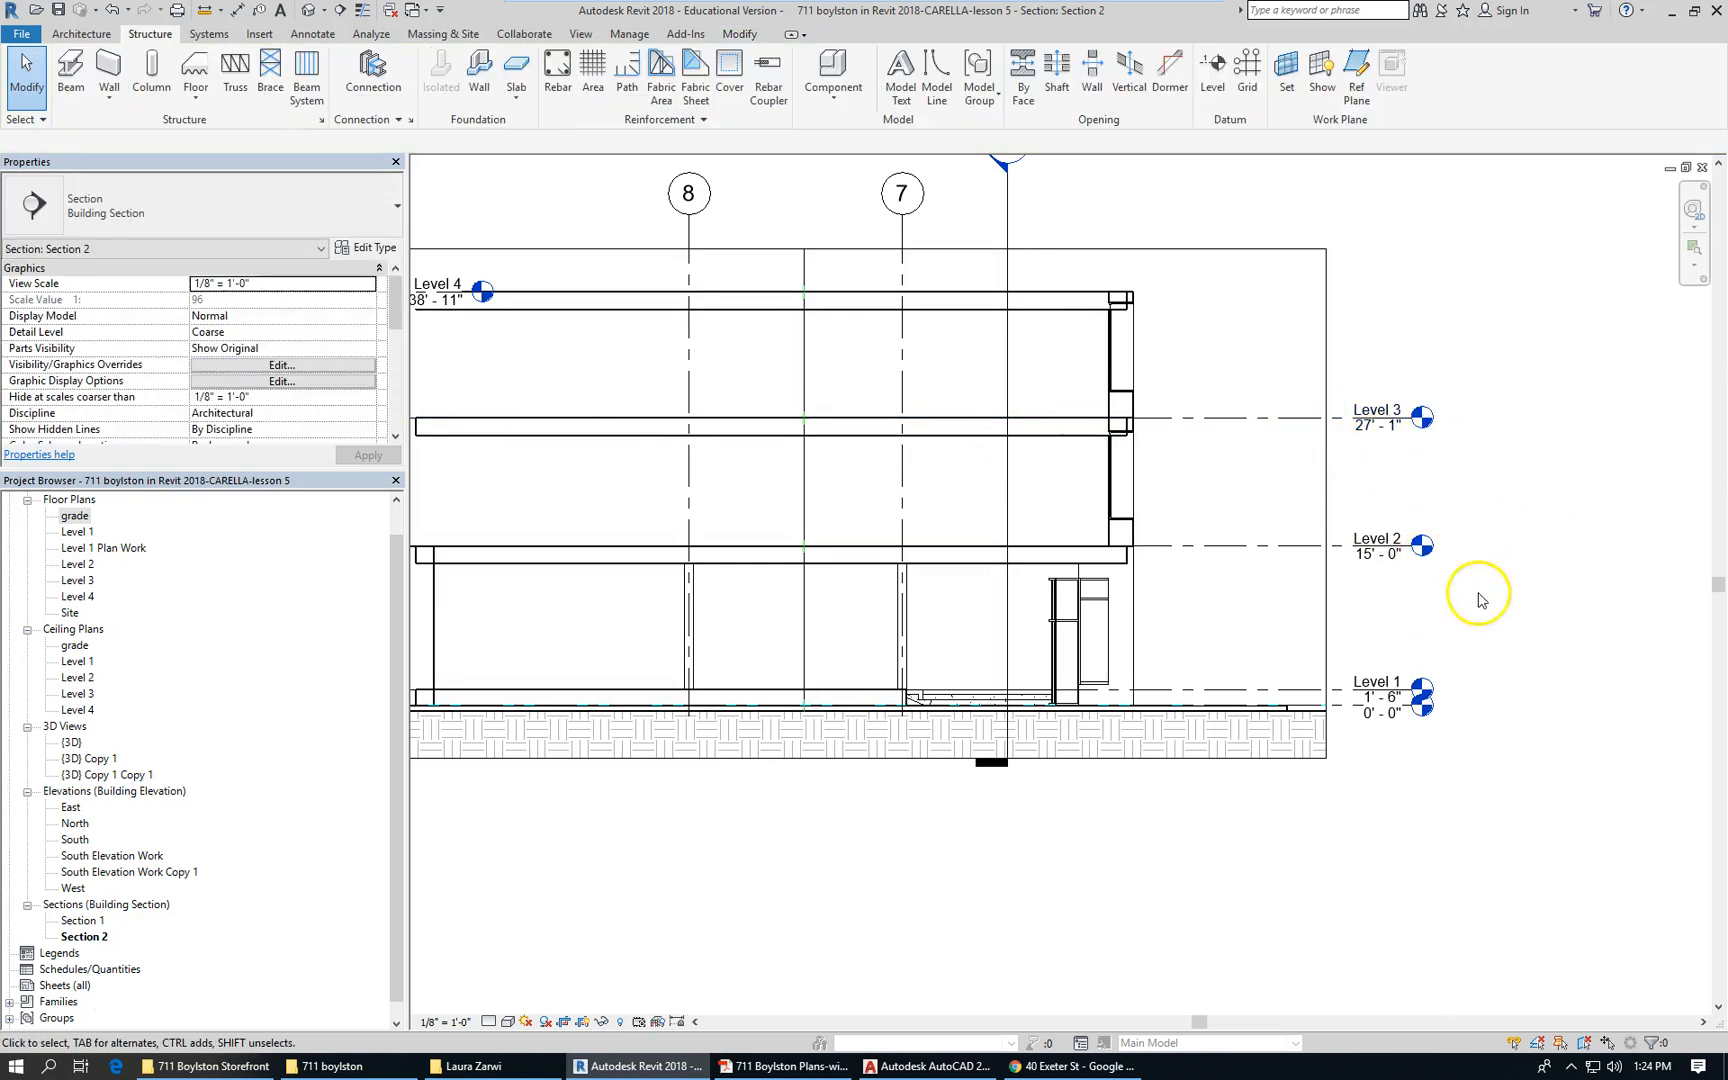
Extend the Level 4 line across the section so its head aligns with the Level 3 head
scroll(1450, 600, down, 2)
click(862, 438)
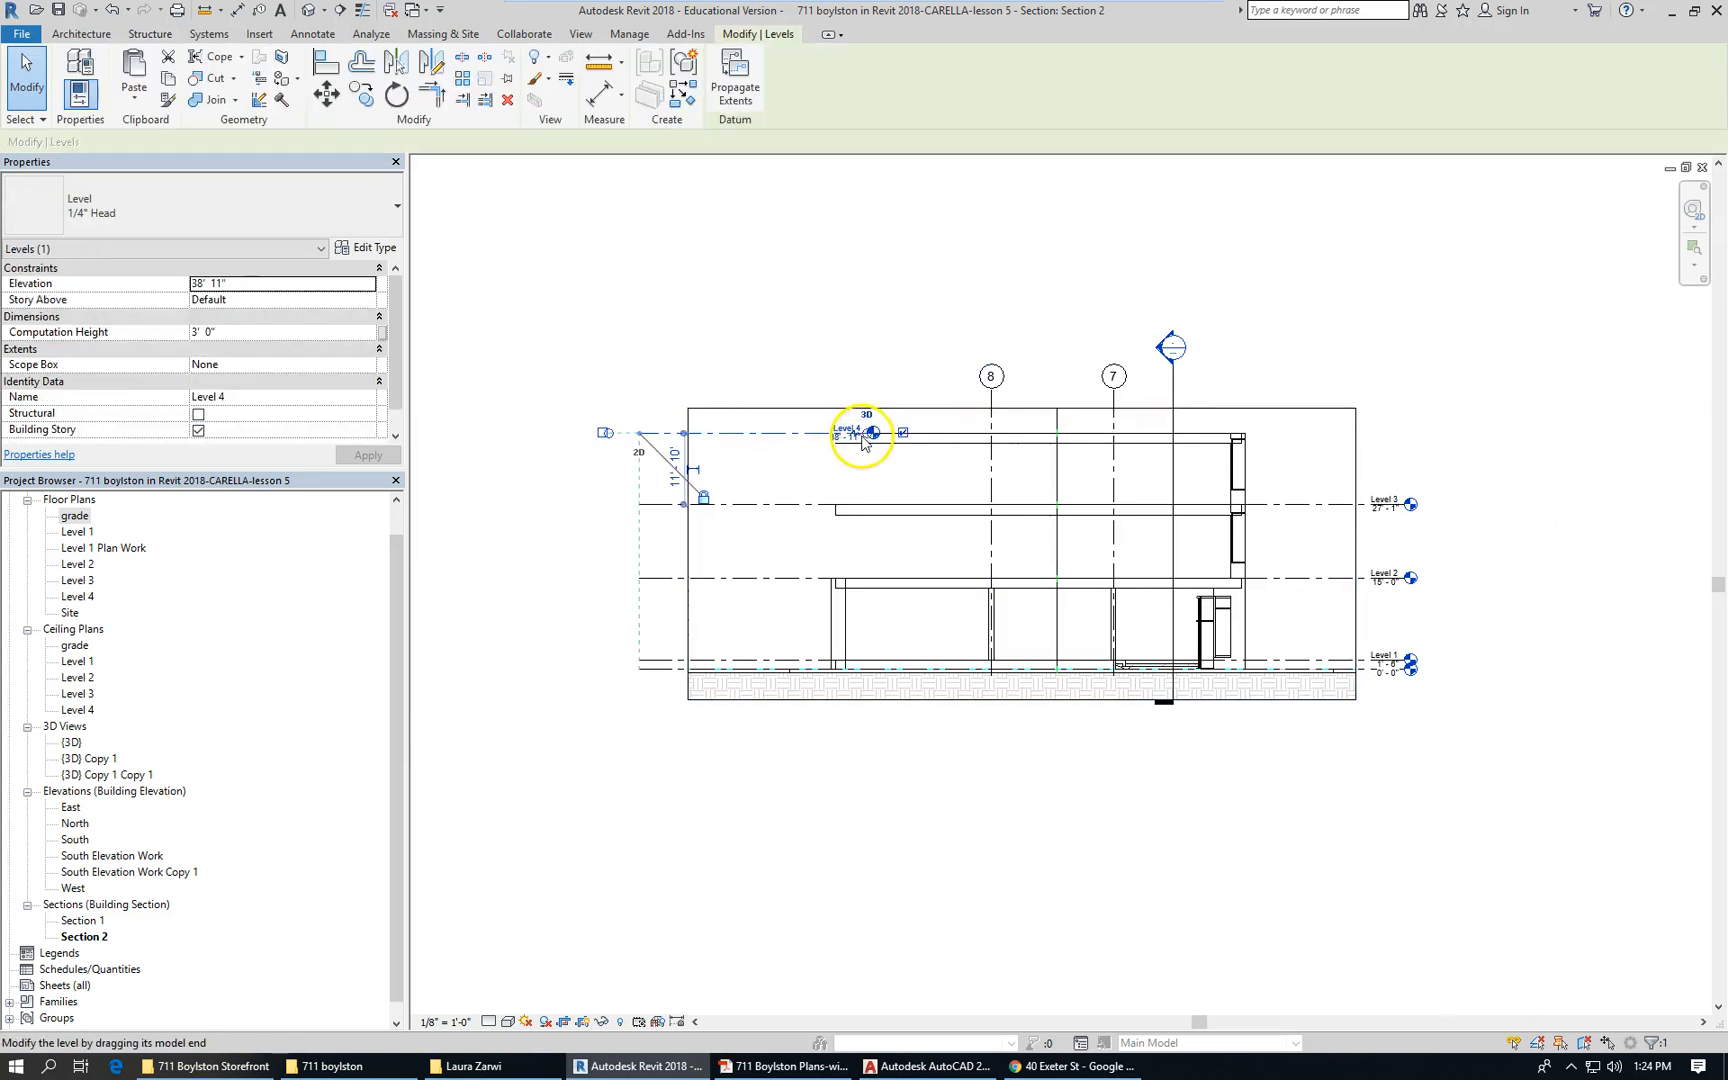
drag(866, 440, 1397, 440)
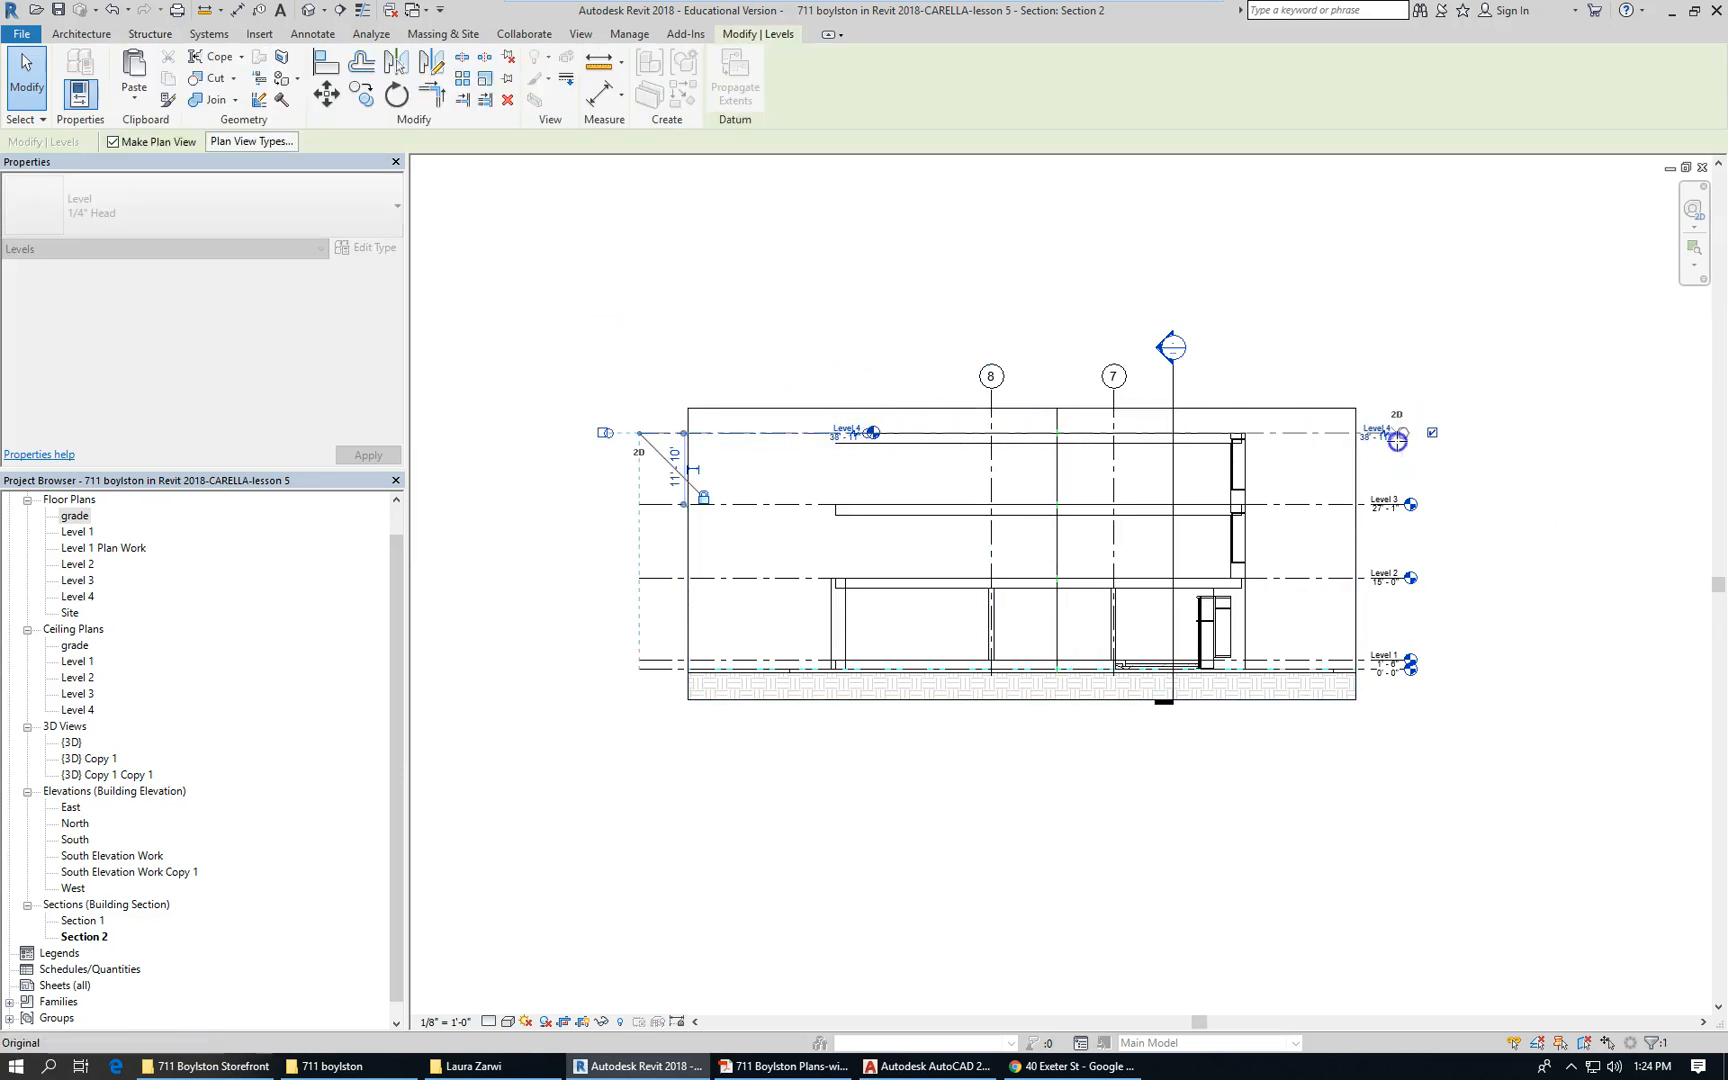
click(1435, 667)
scroll(1377, 667, up, 2)
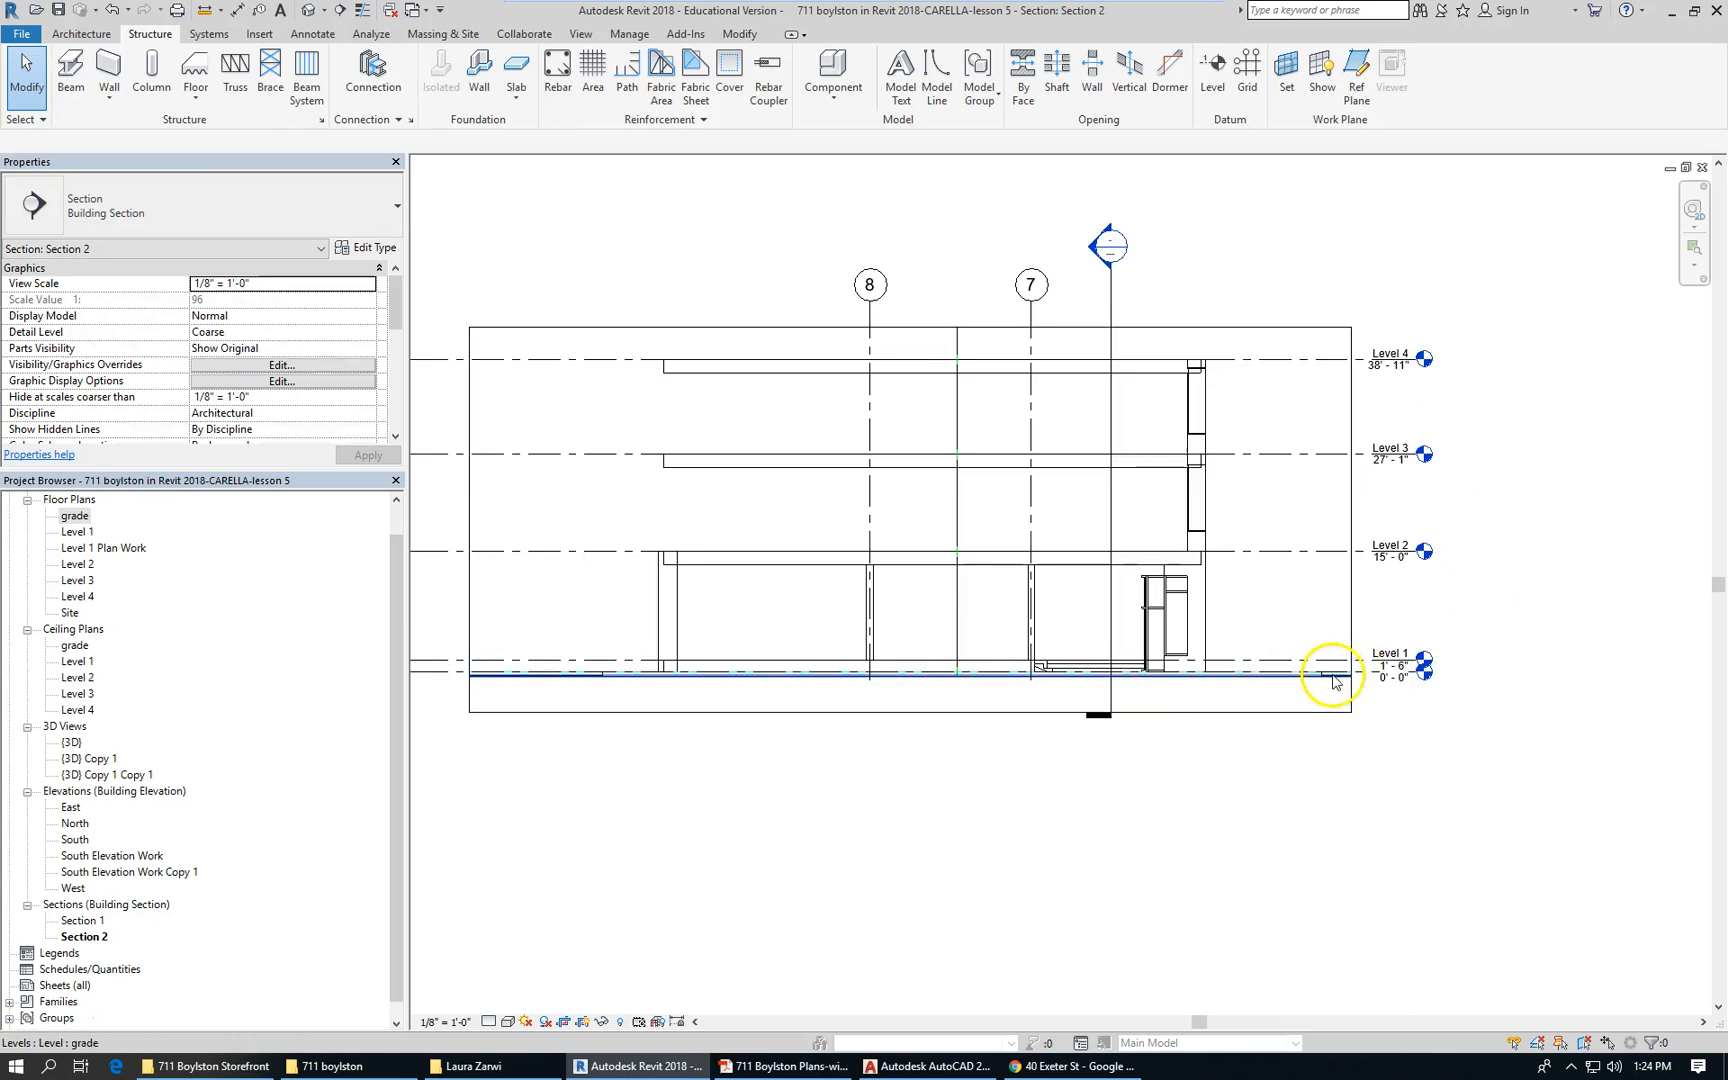
scroll(950, 640, up, 2)
scroll(941, 644, down, 3)
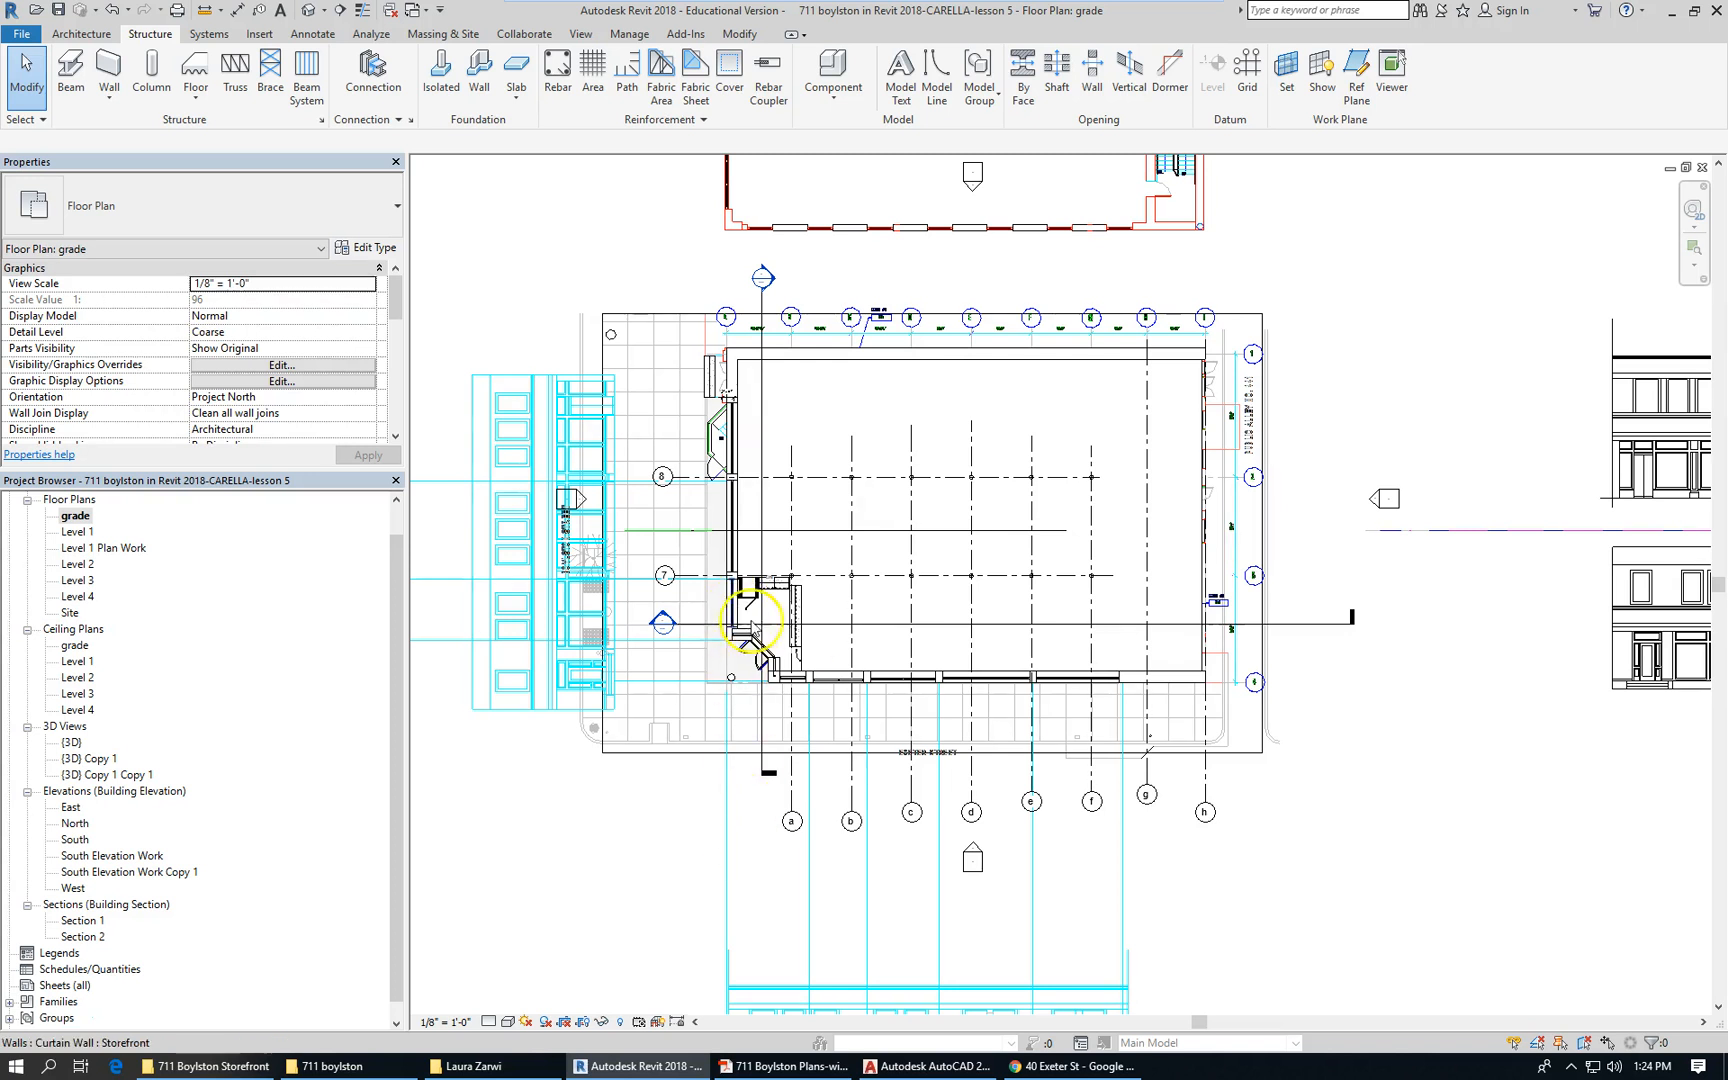
Examine the cyan CAD elevation placed below the grade floor plan and how its guide lines meet the storefront wall
scroll(805, 636, down, 3)
scroll(790, 965, up, 3)
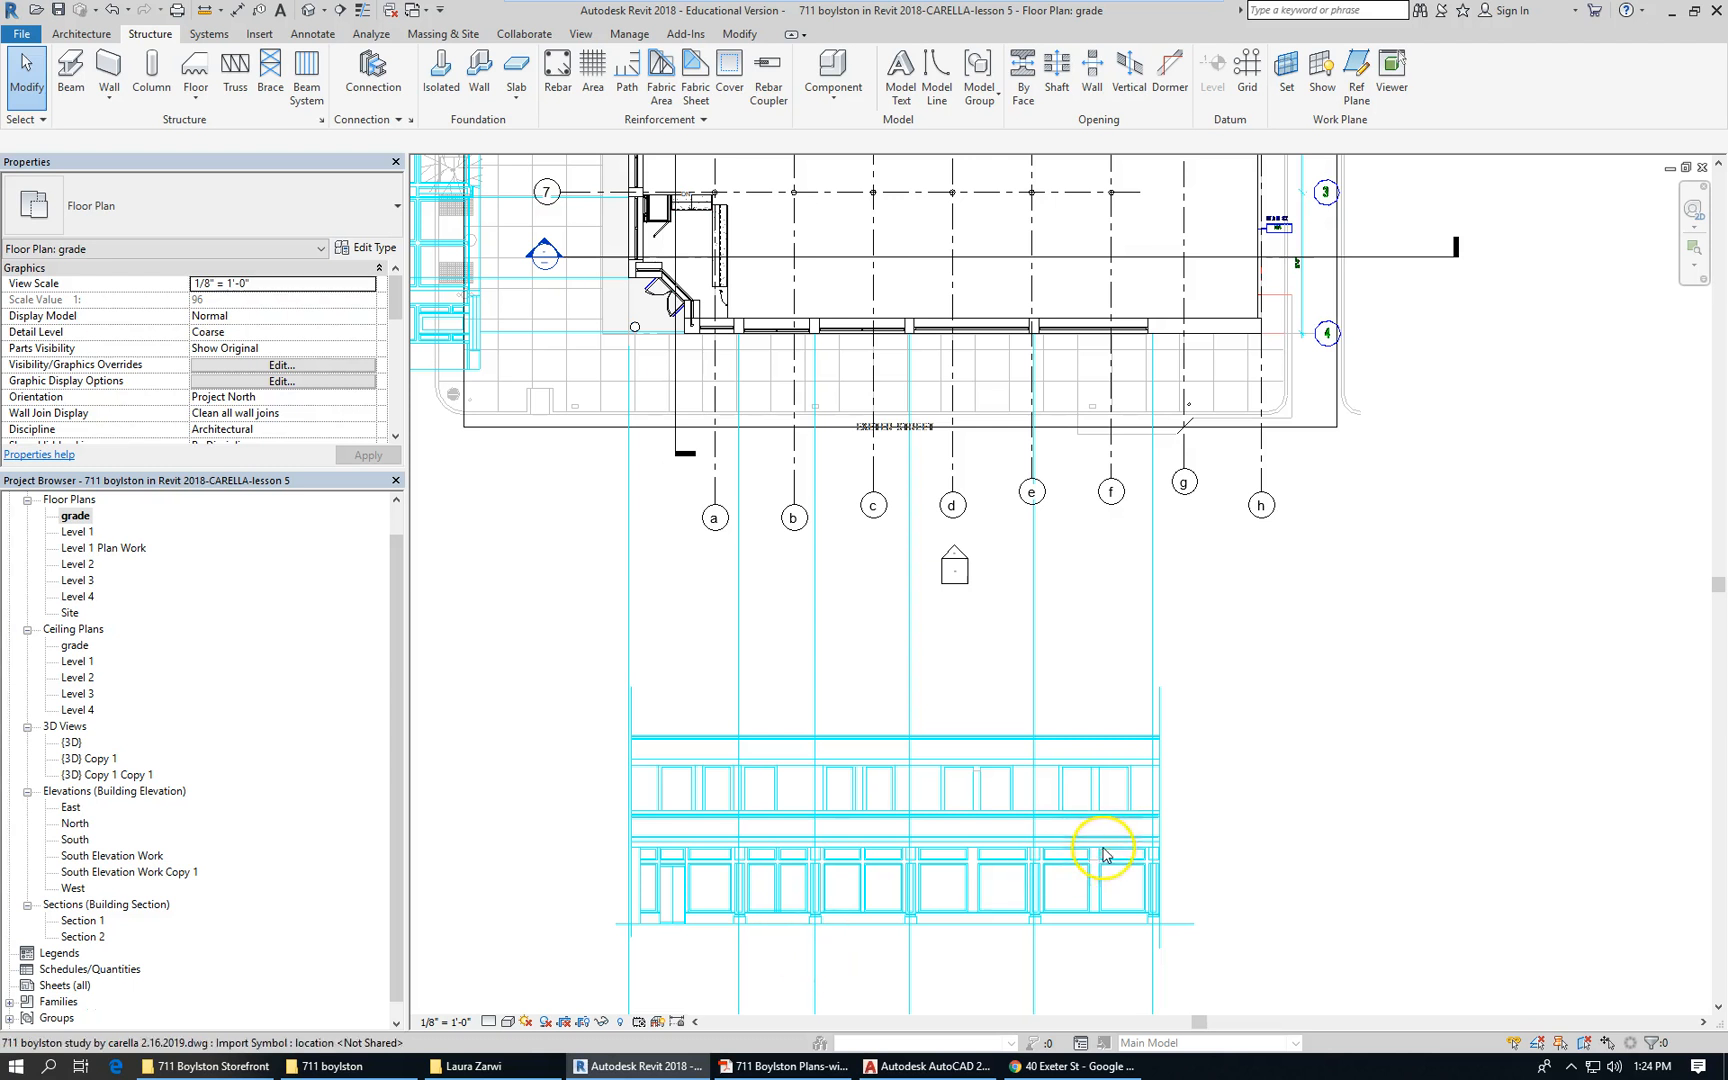
scroll(976, 203, up, 2)
scroll(877, 173, down, 2)
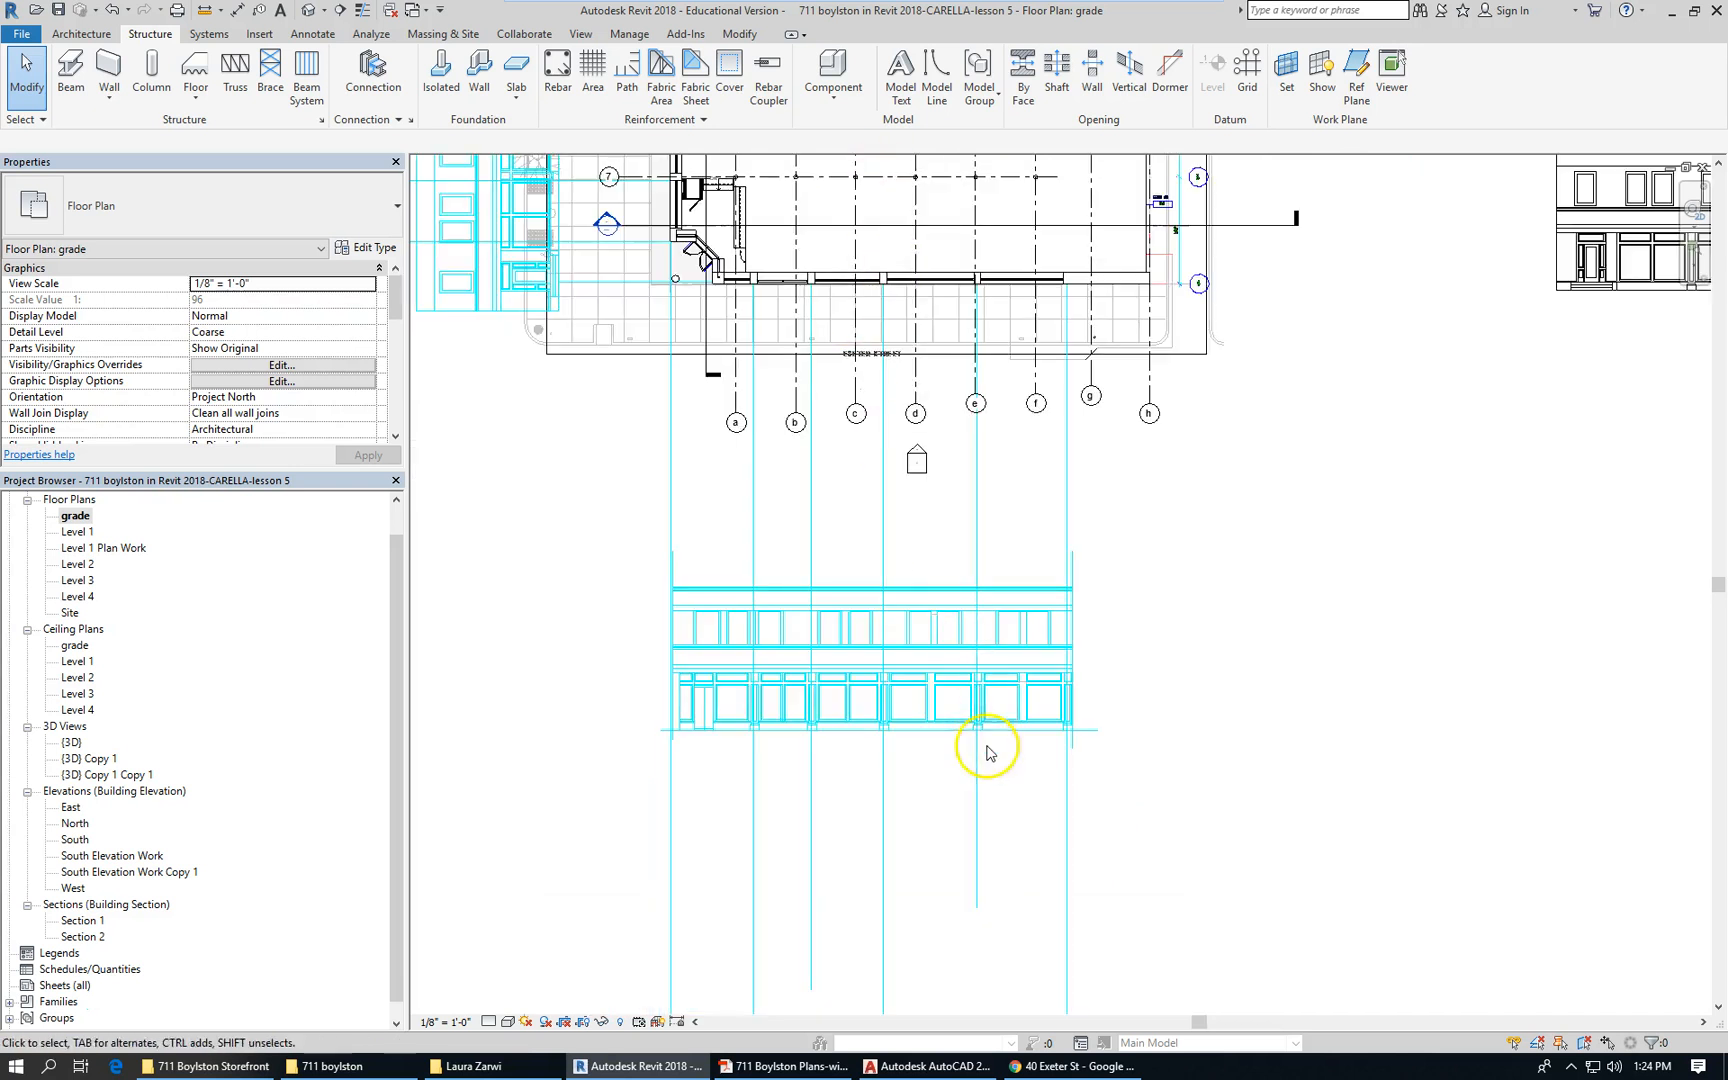
click(918, 724)
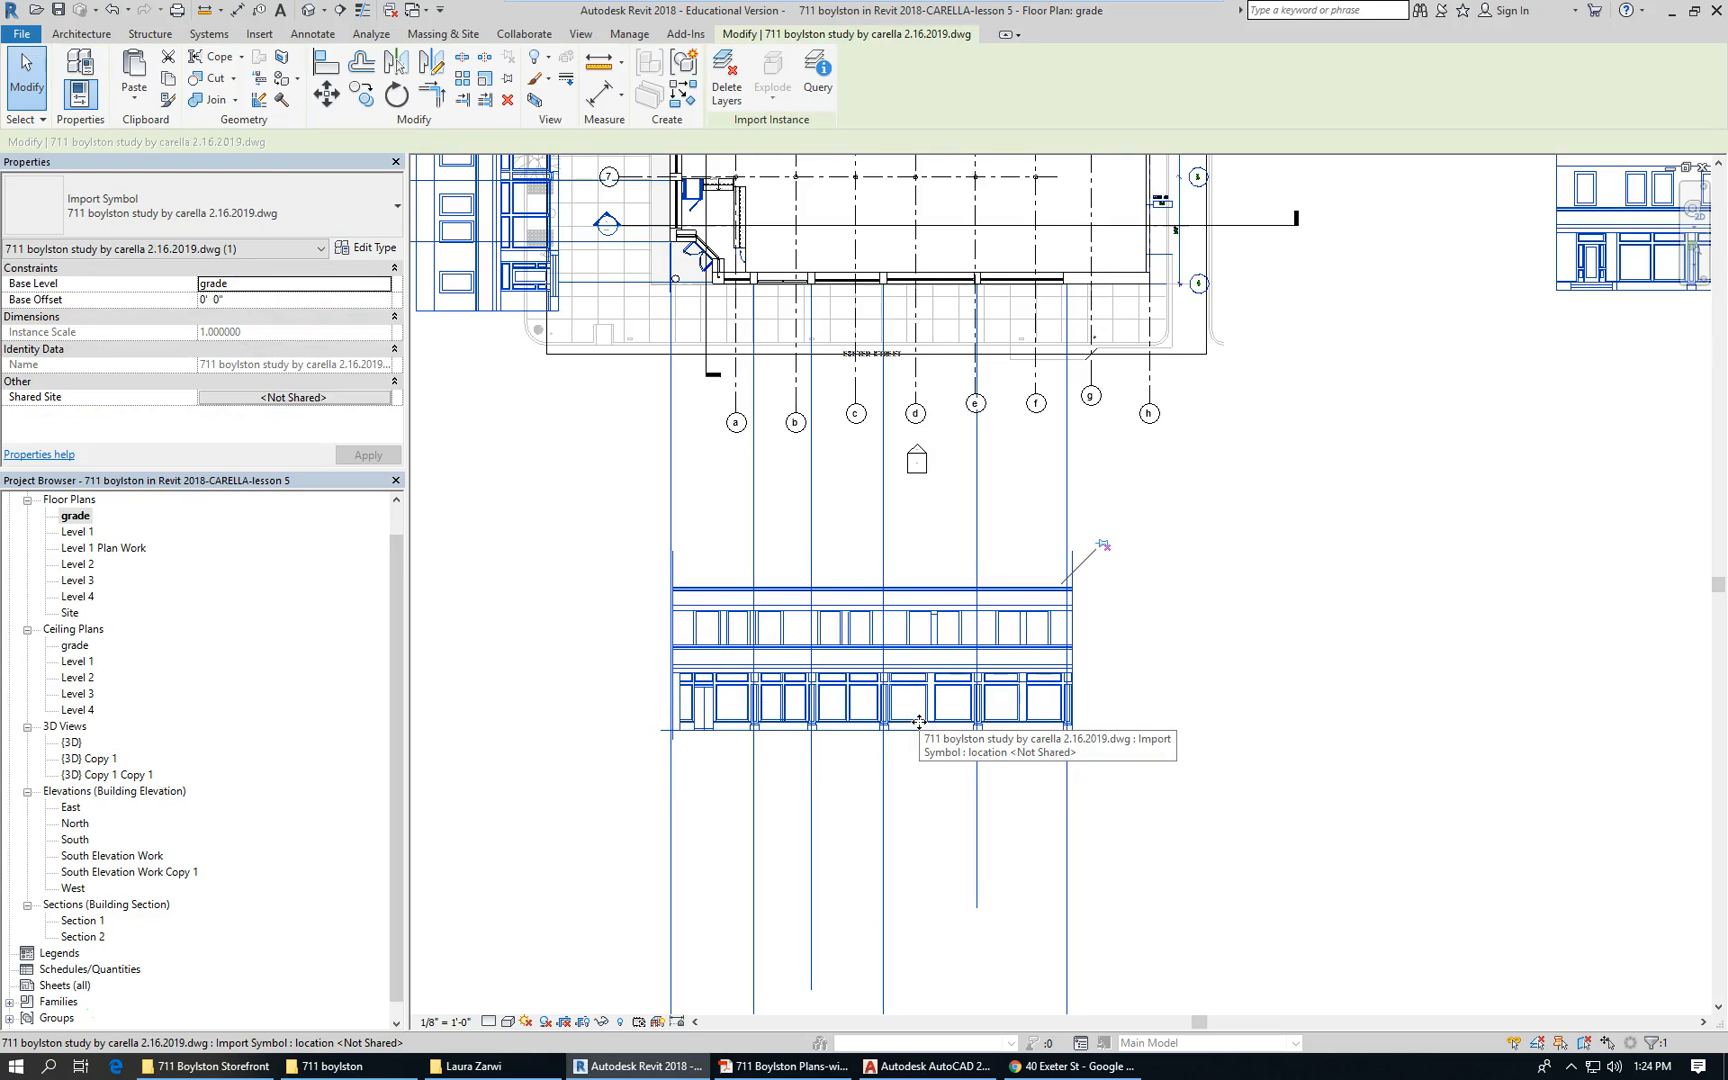
click(1034, 733)
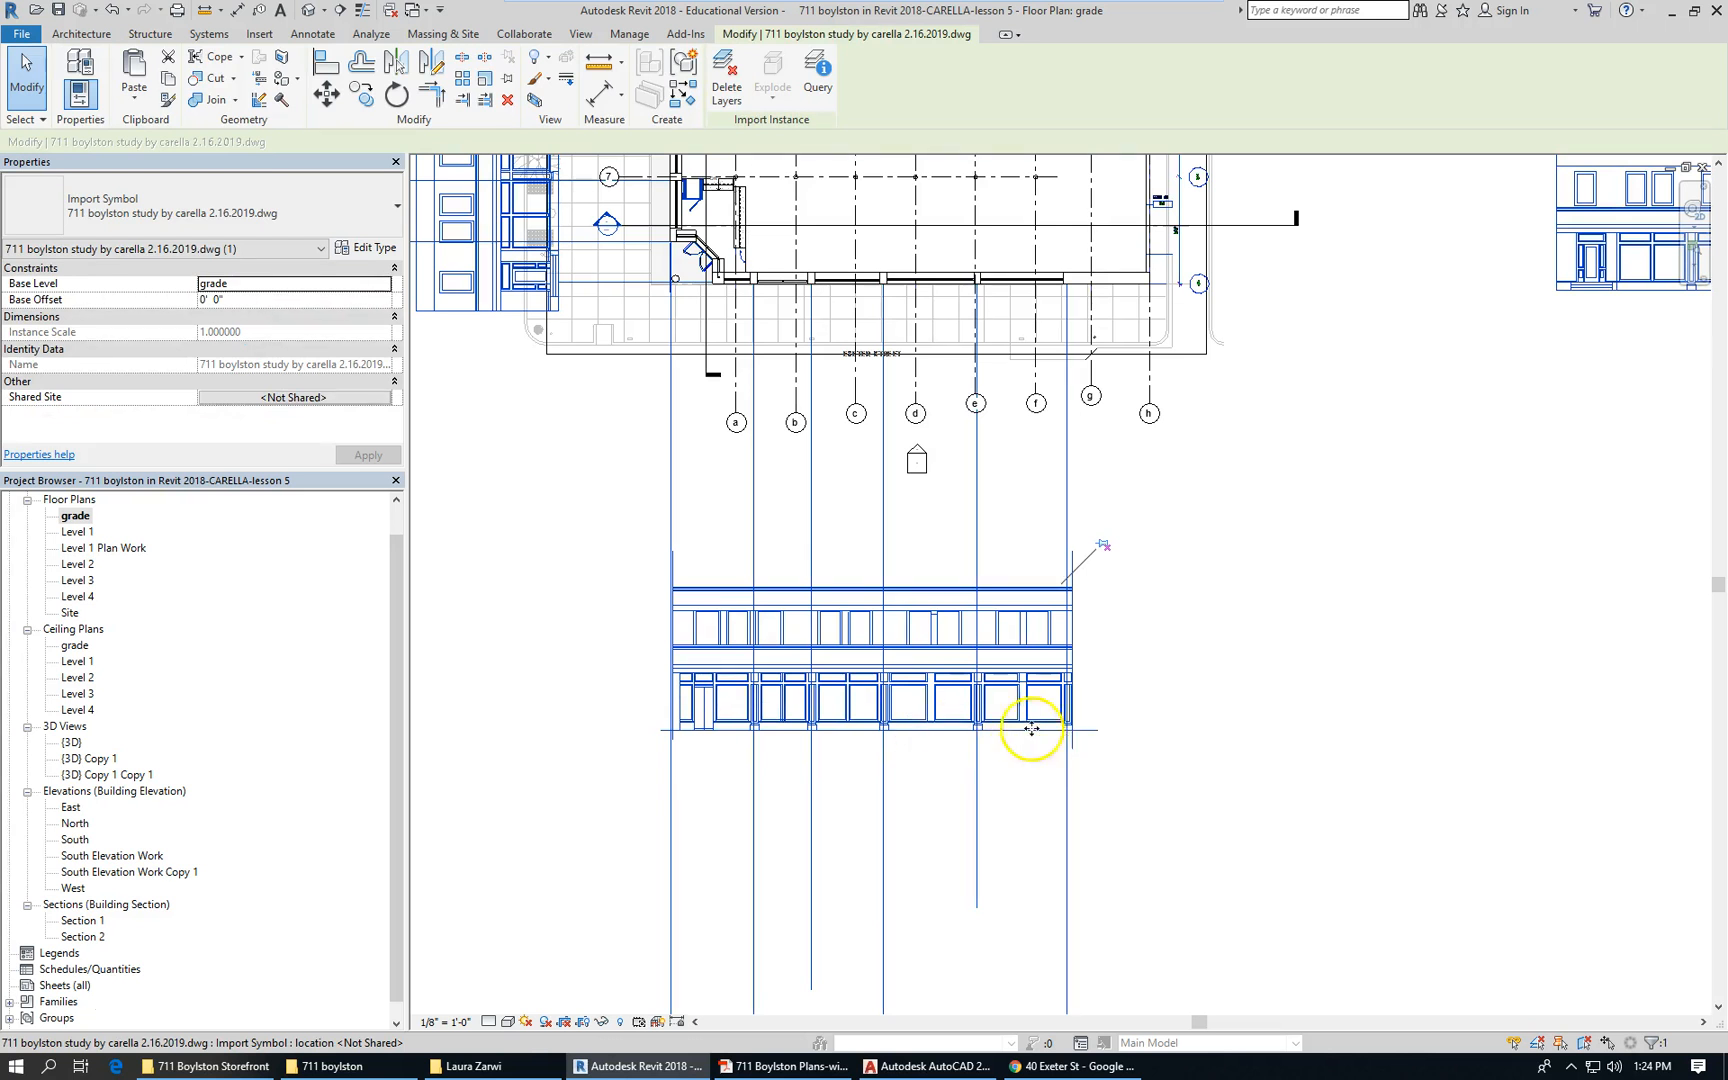
Compare the two black CAD storefront elevations beside the plan with the cyan elevation below it
scroll(663, 706, down, 3)
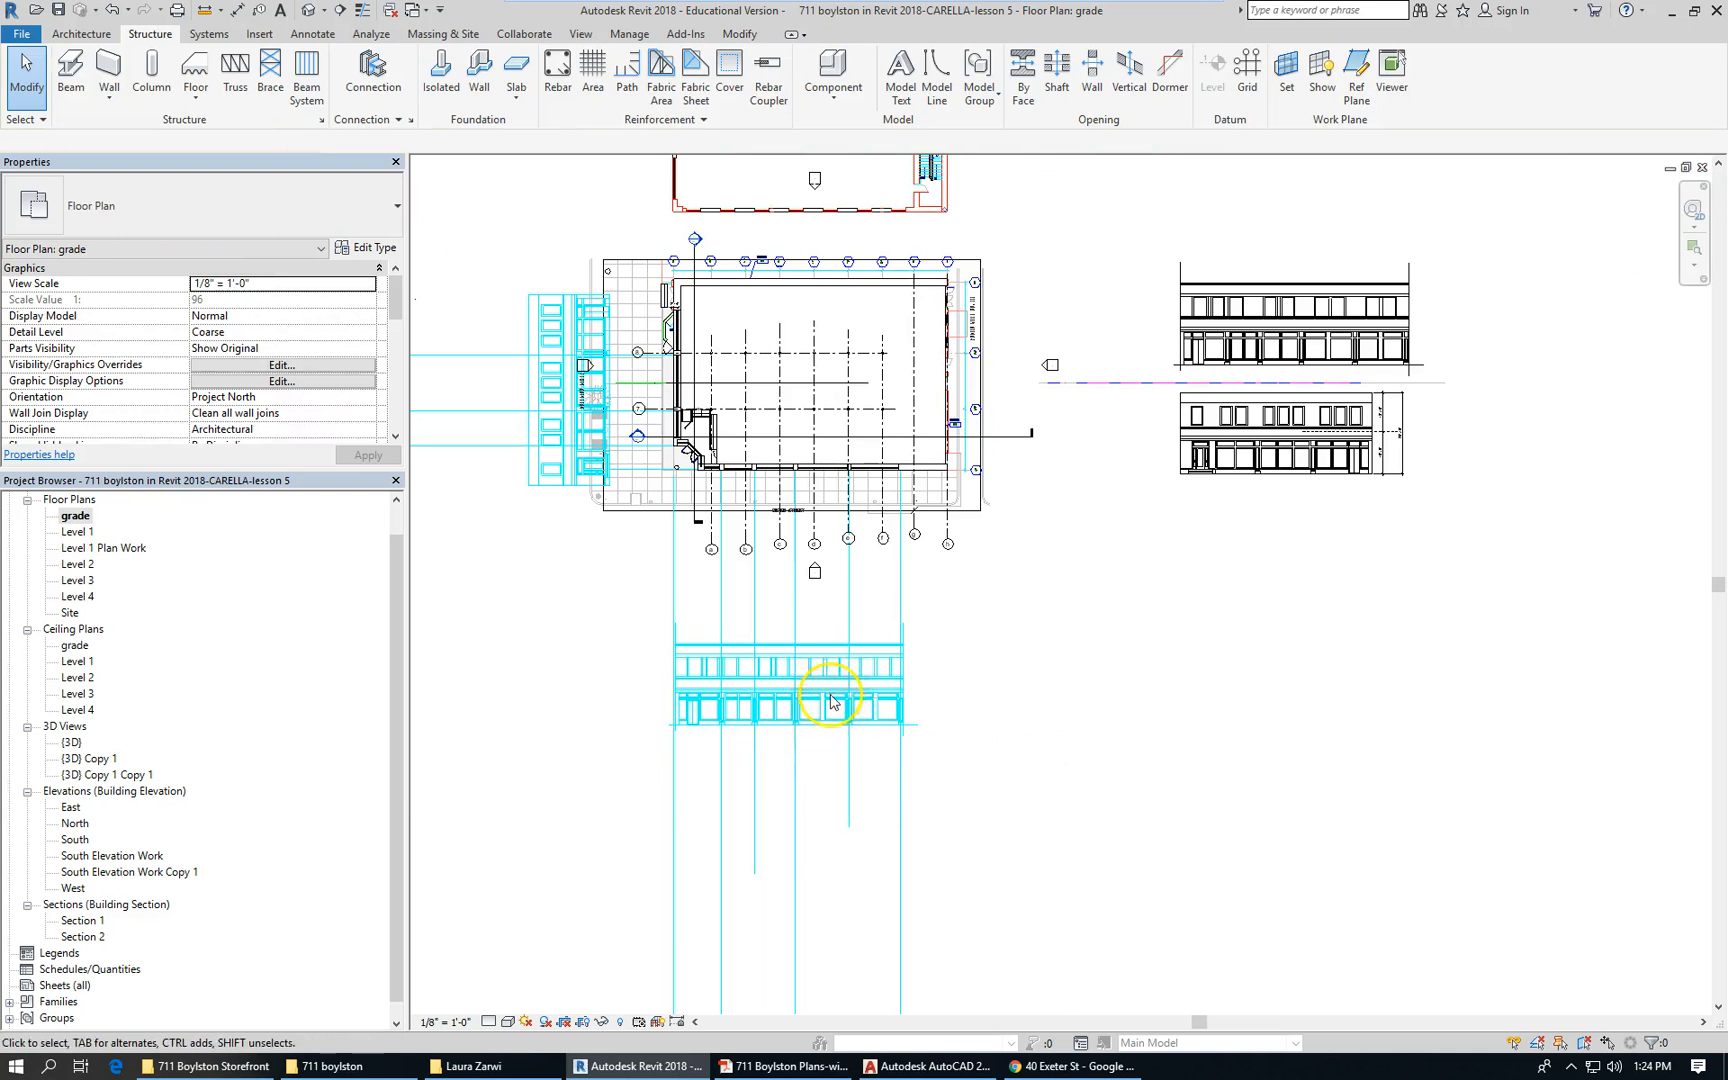
scroll(1278, 468, up, 2)
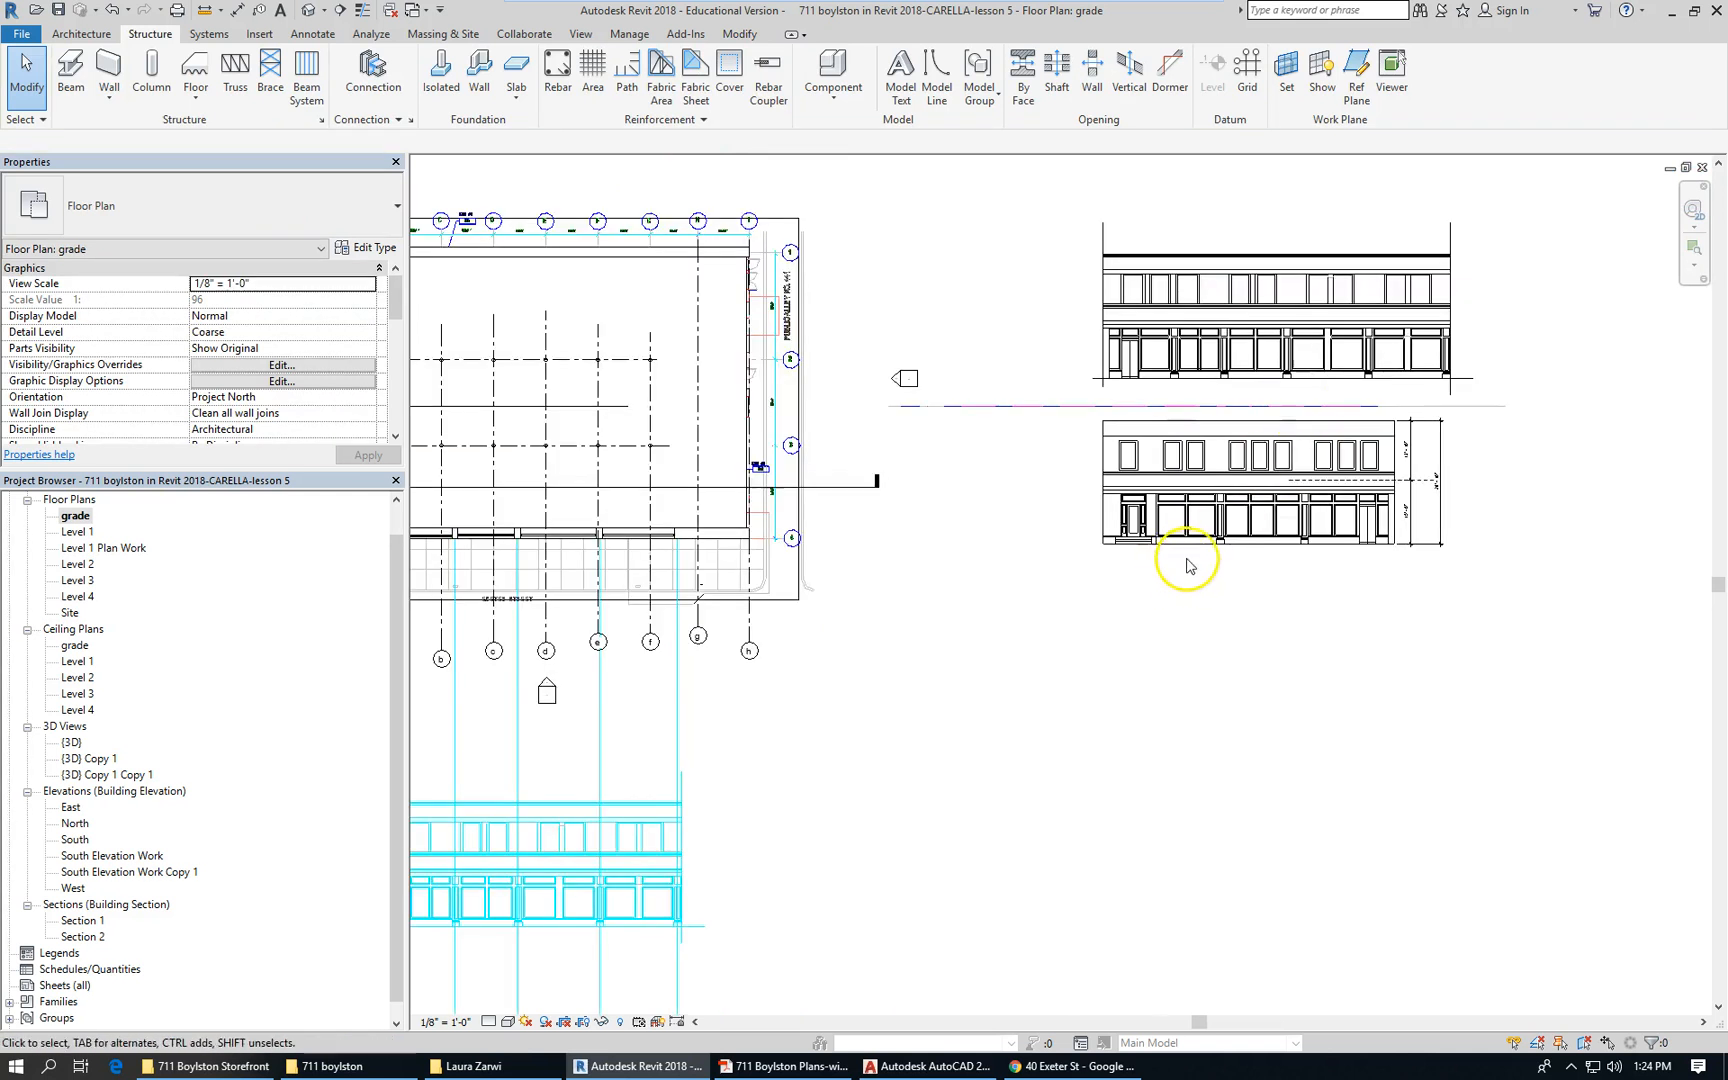
scroll(1208, 548, up, 2)
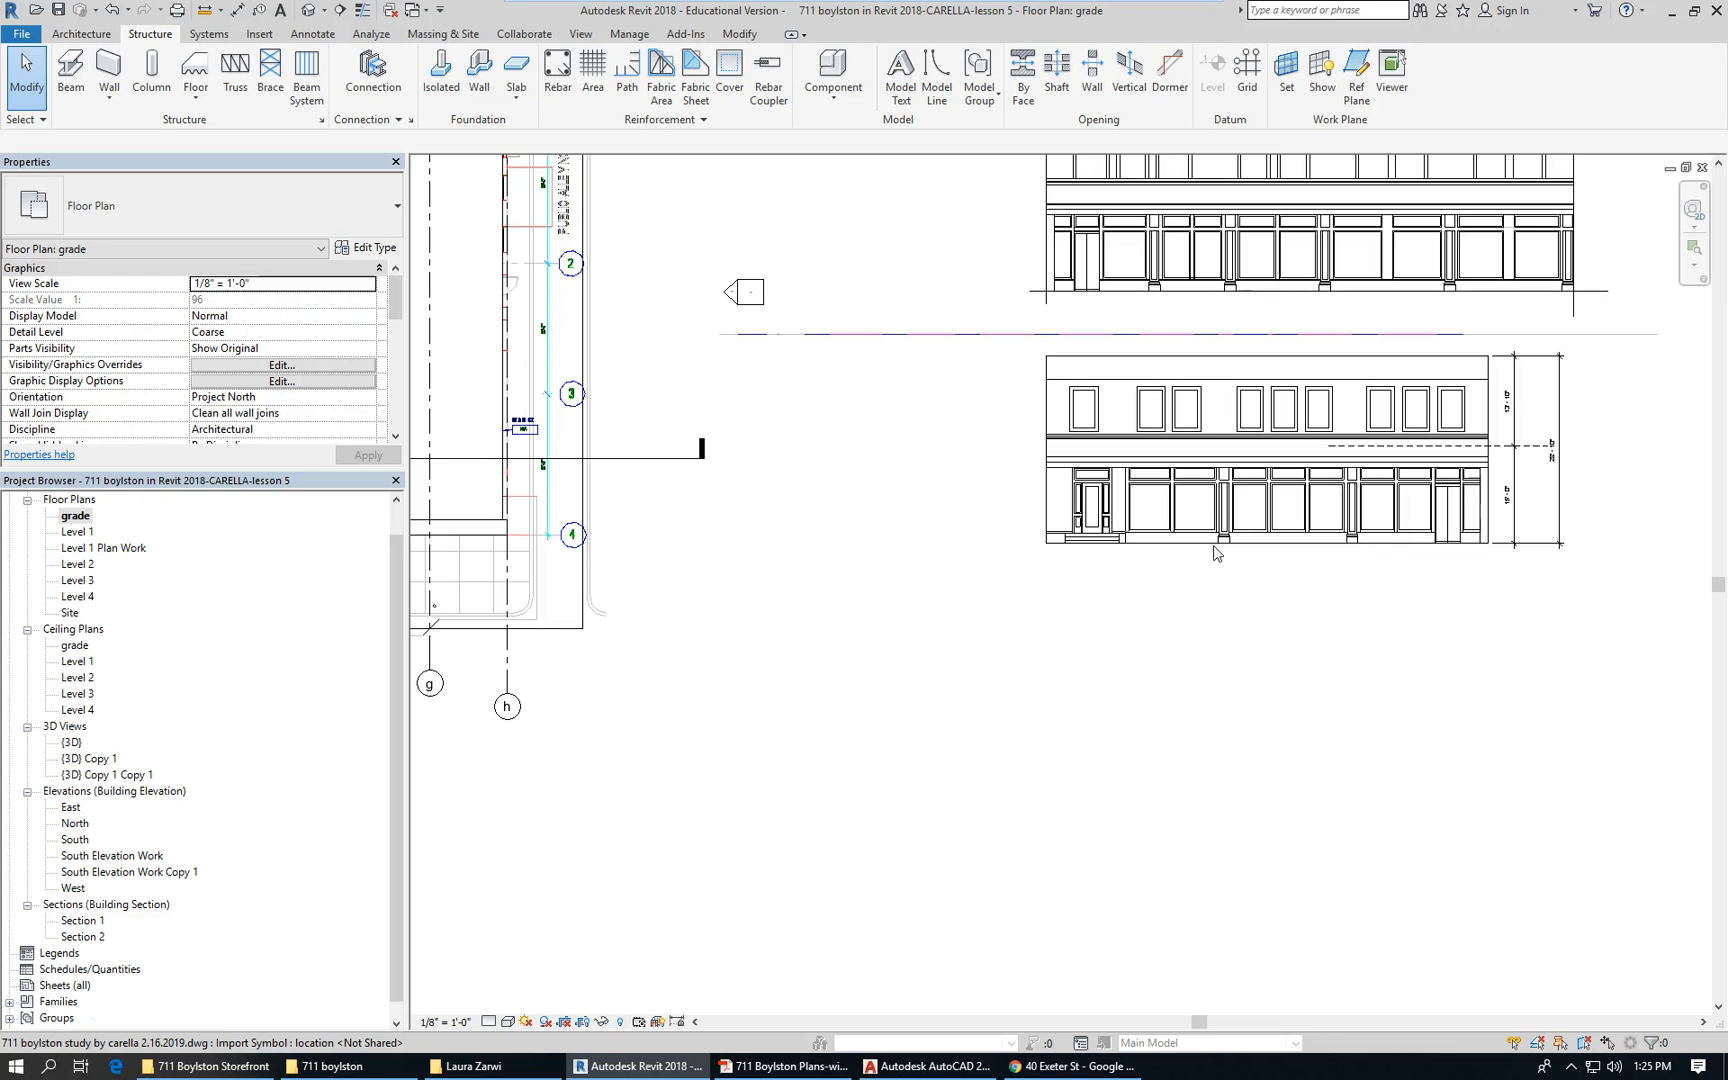
scroll(1284, 458, down, 1)
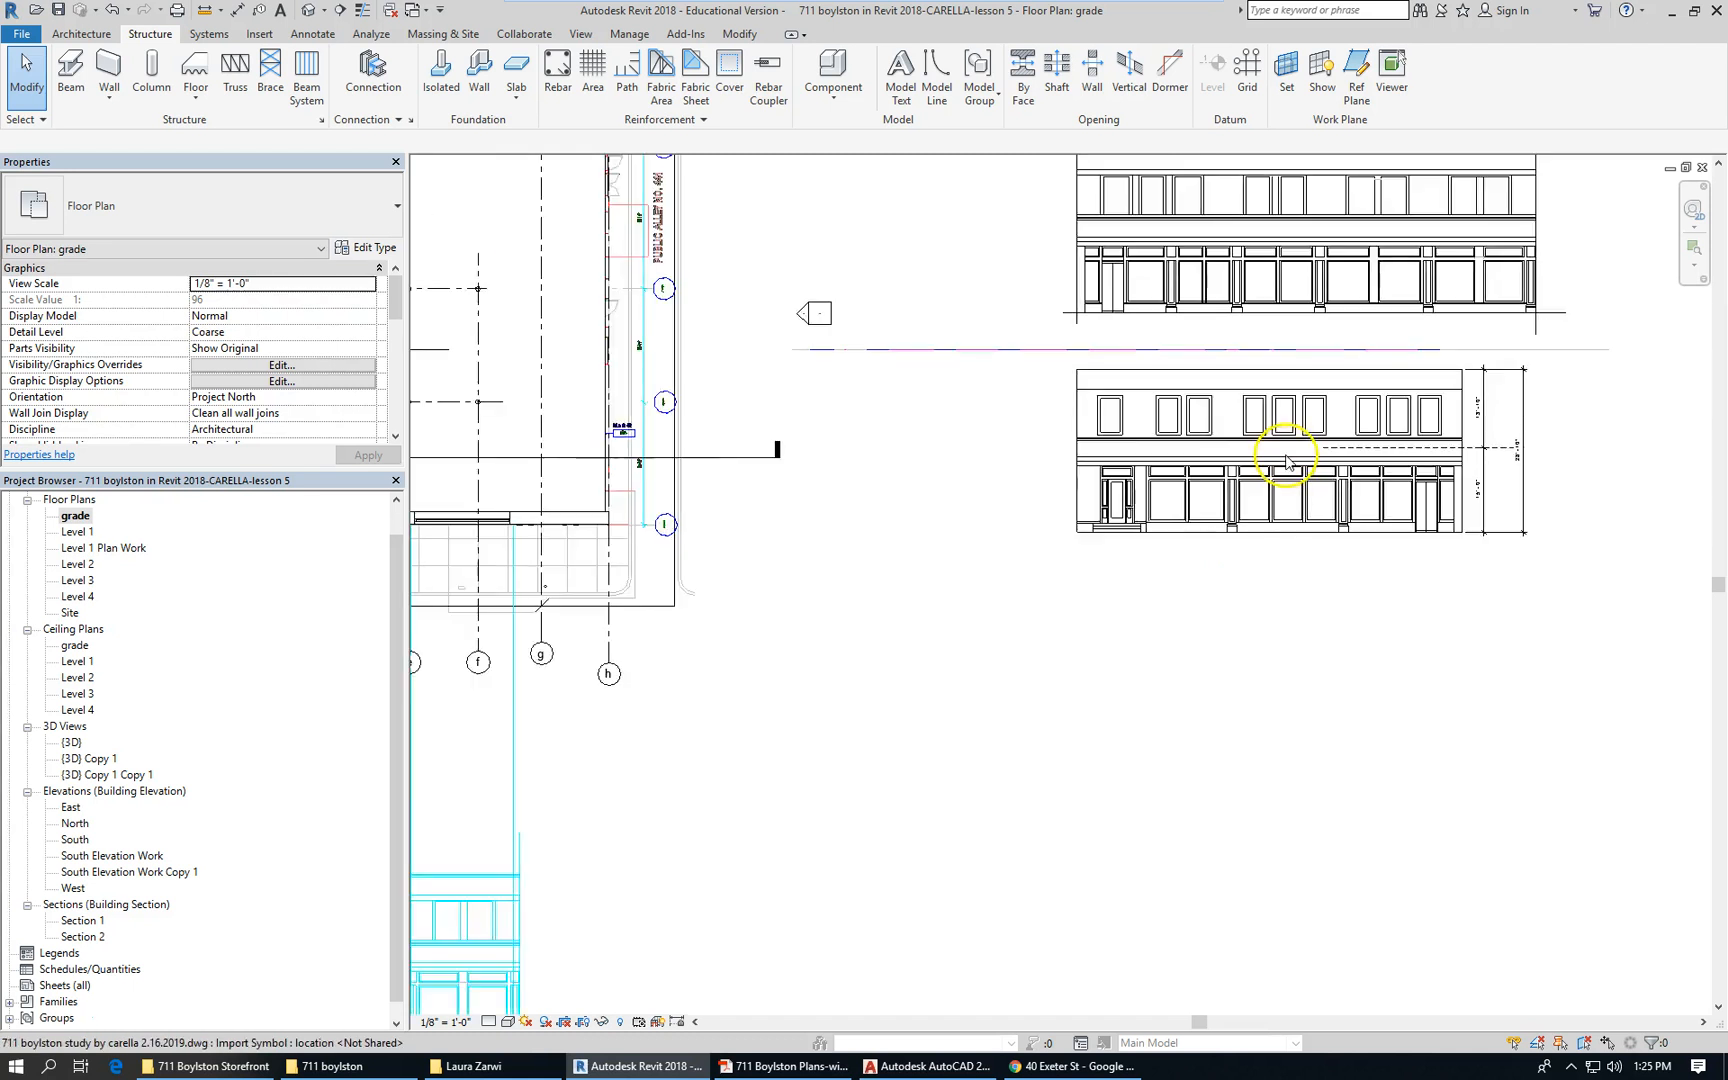
scroll(1287, 462, down, 2)
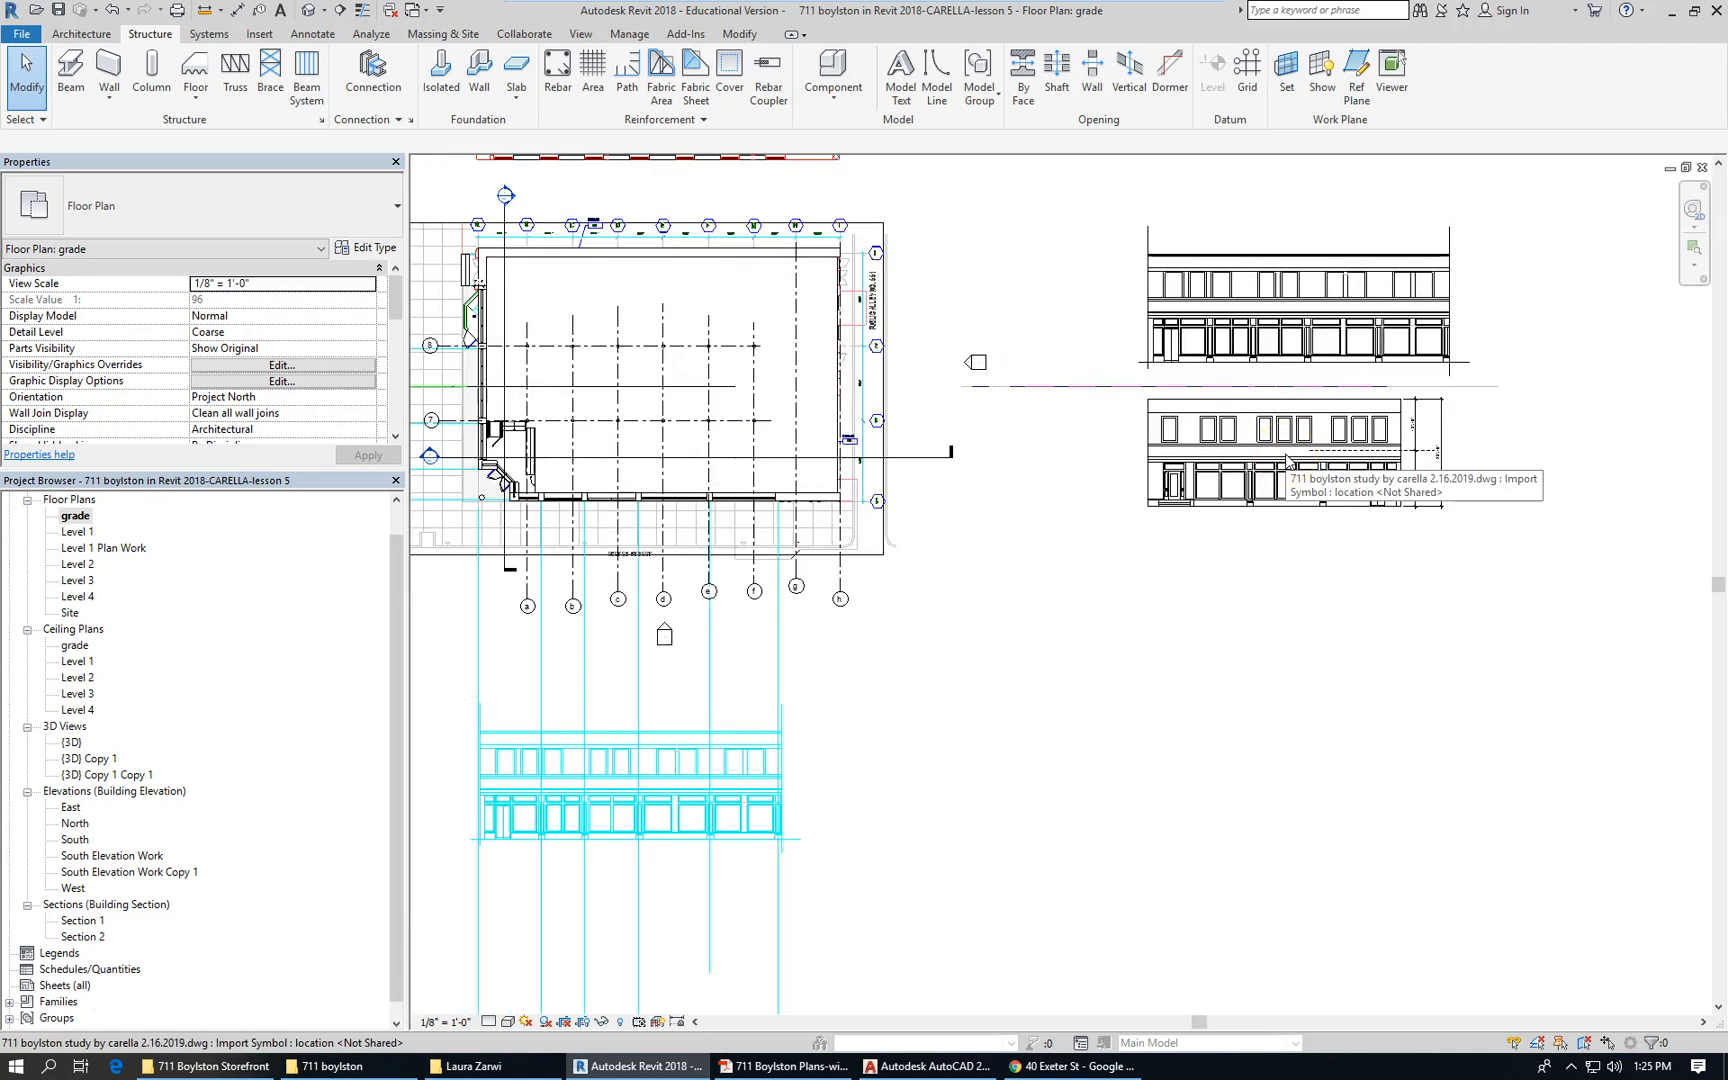
click(1266, 257)
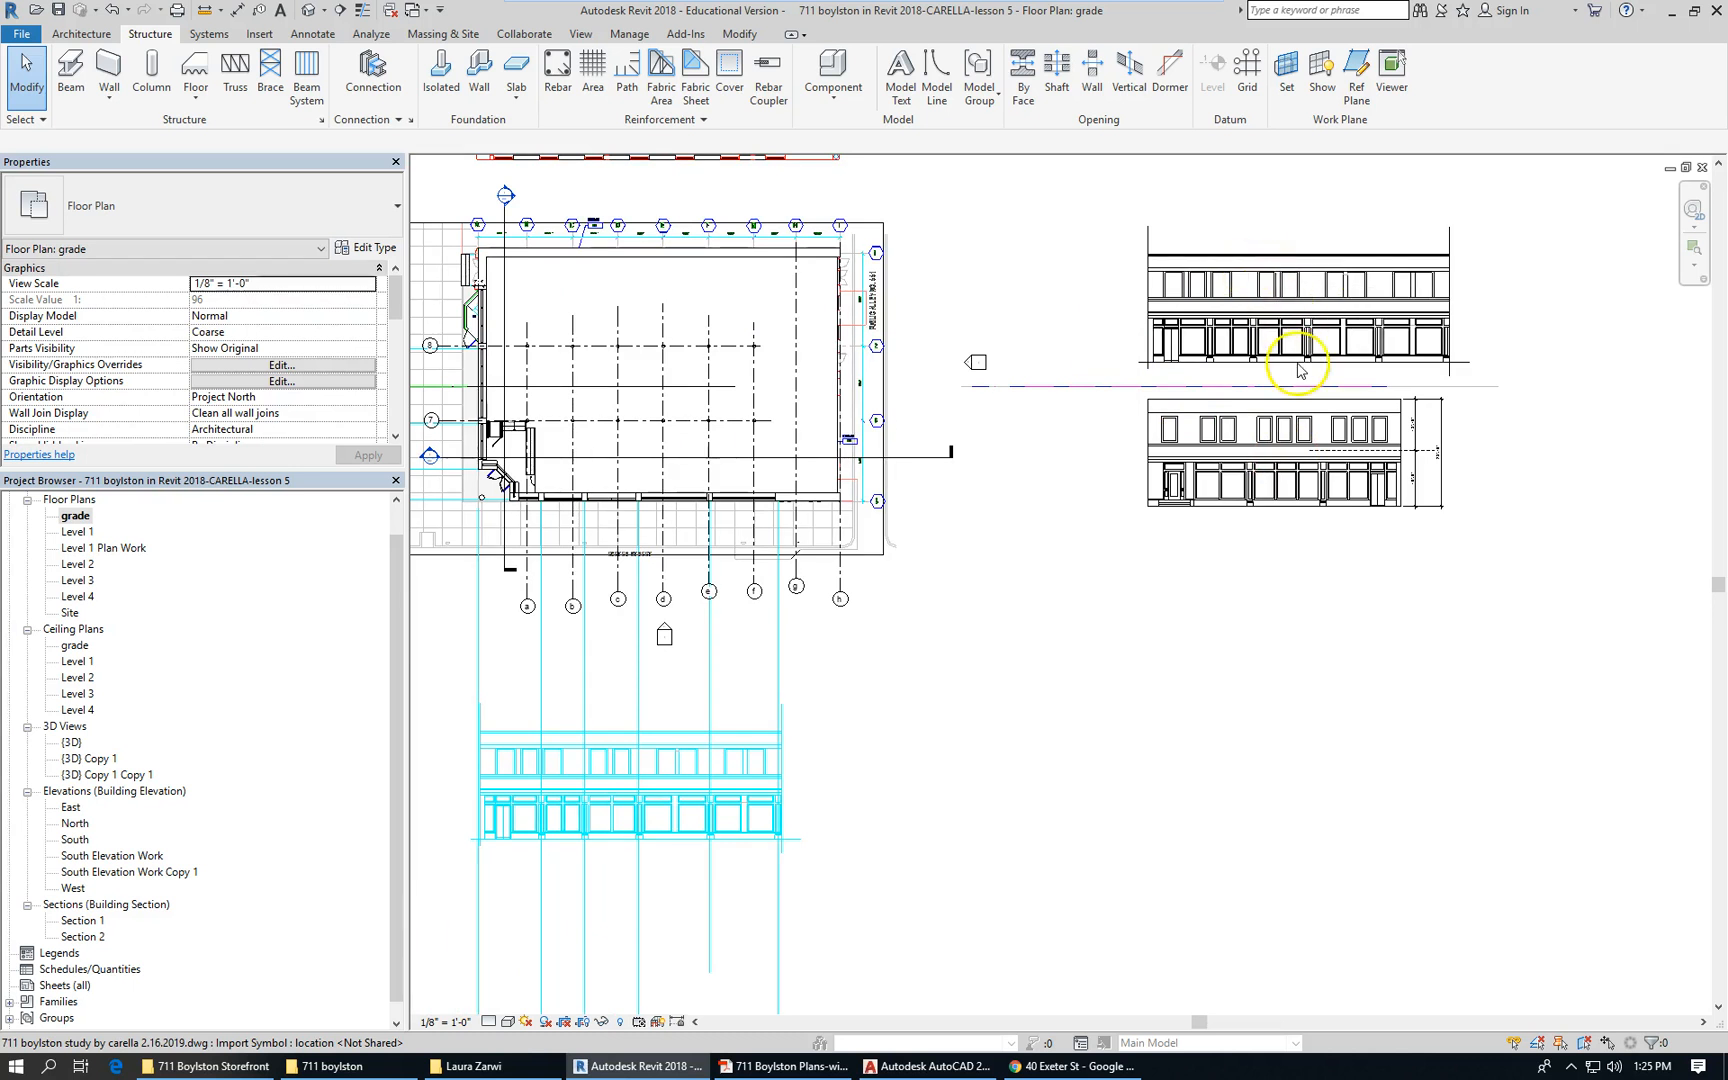
scroll(1292, 360, up, 4)
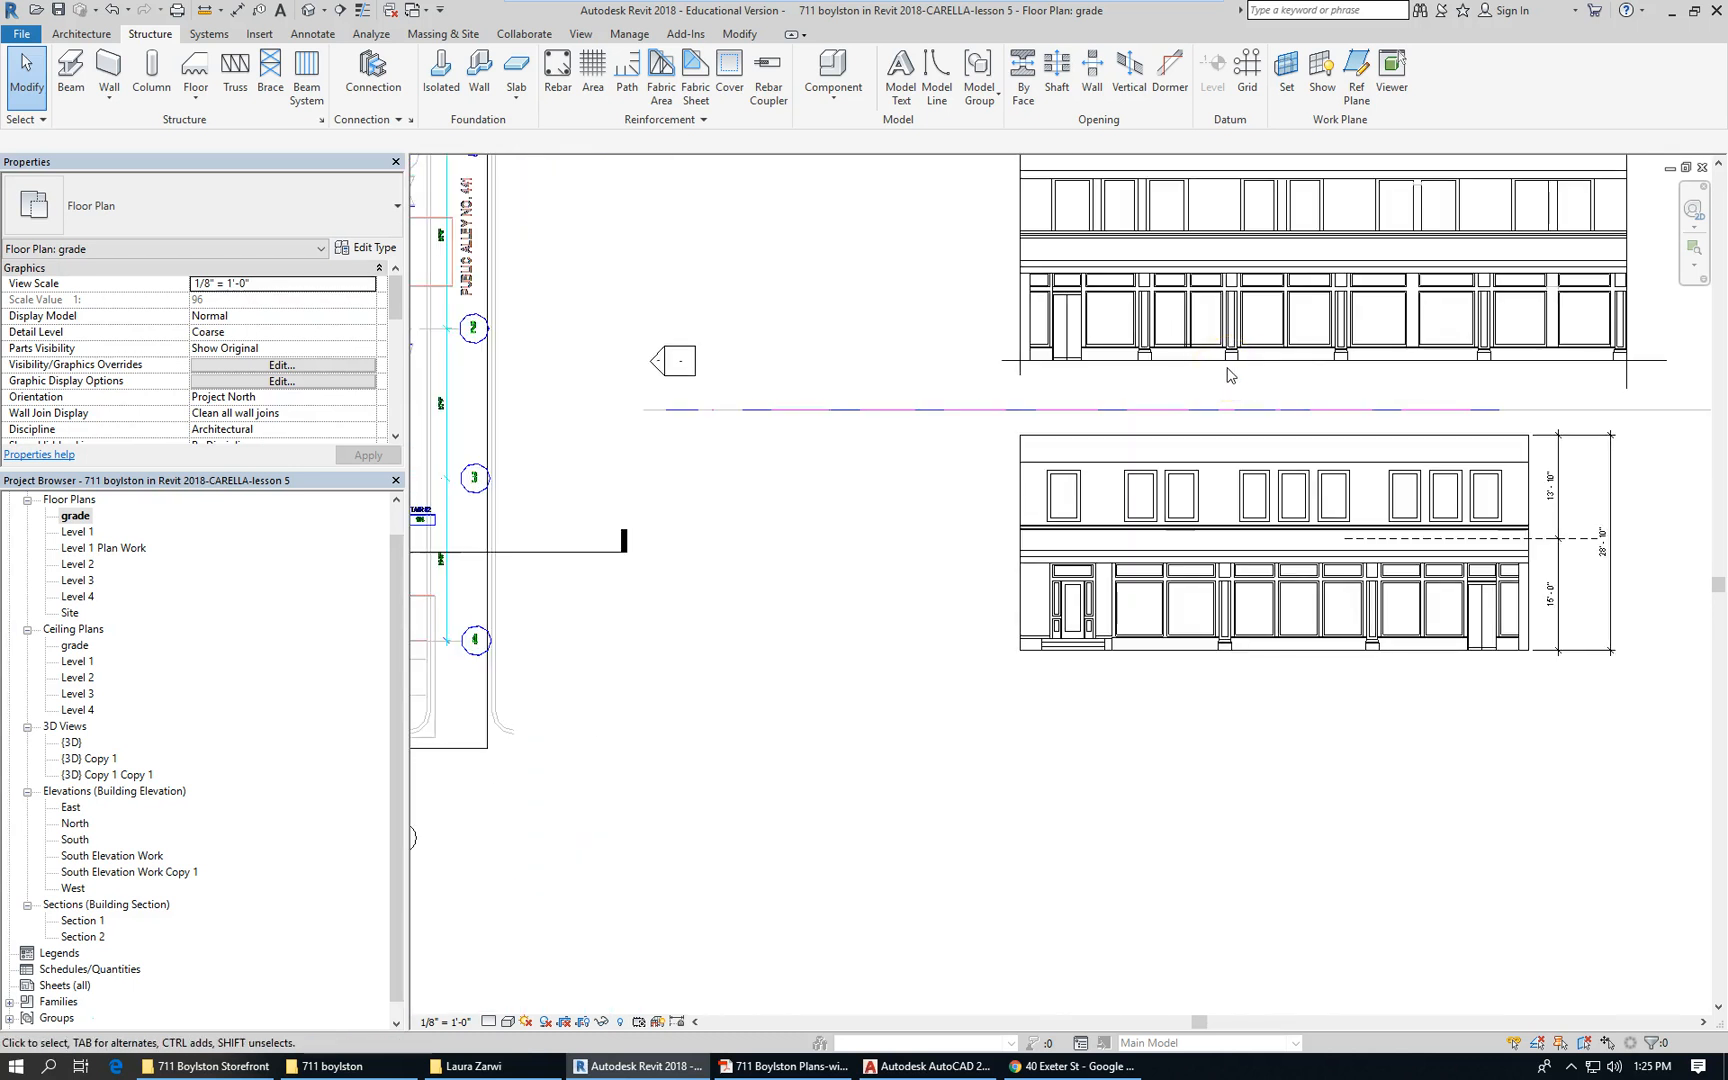
scroll(879, 687, down, 3)
click(1099, 470)
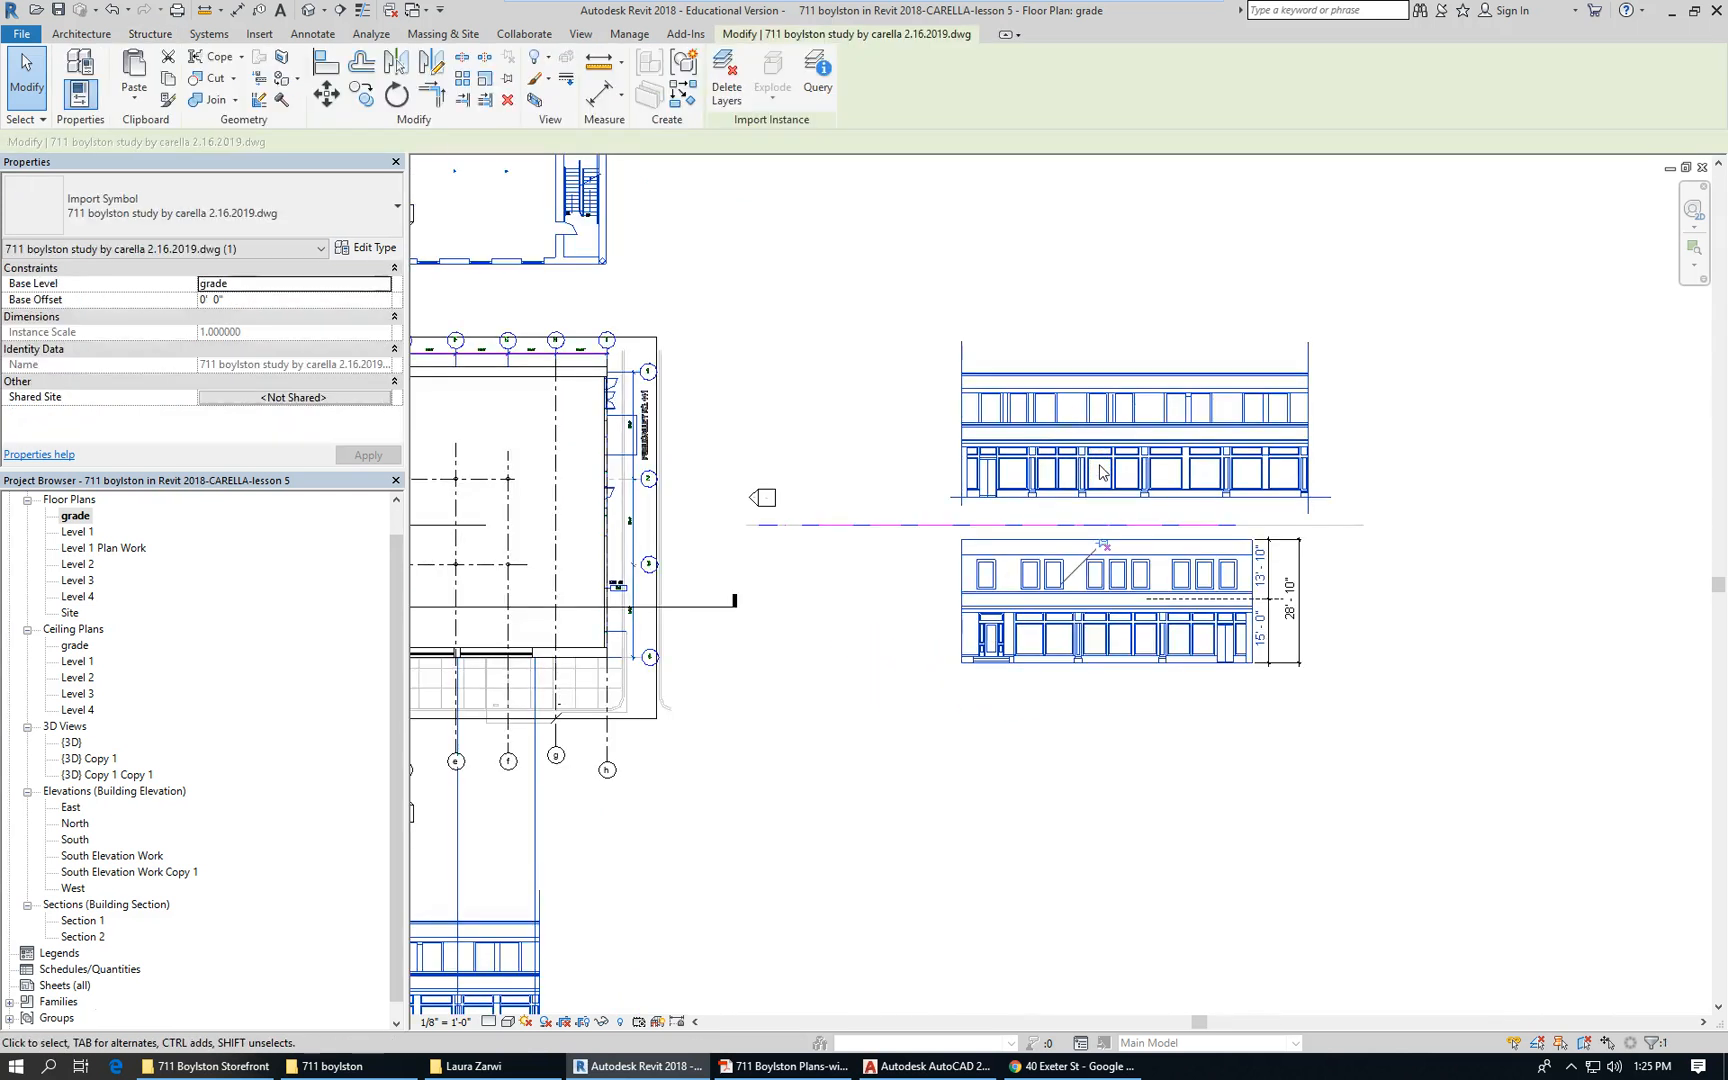
Add an aligned dimension across the storefront window beside the door in the upper black CAD elevation, placed below the ground line
scroll(1099, 470, up, 3)
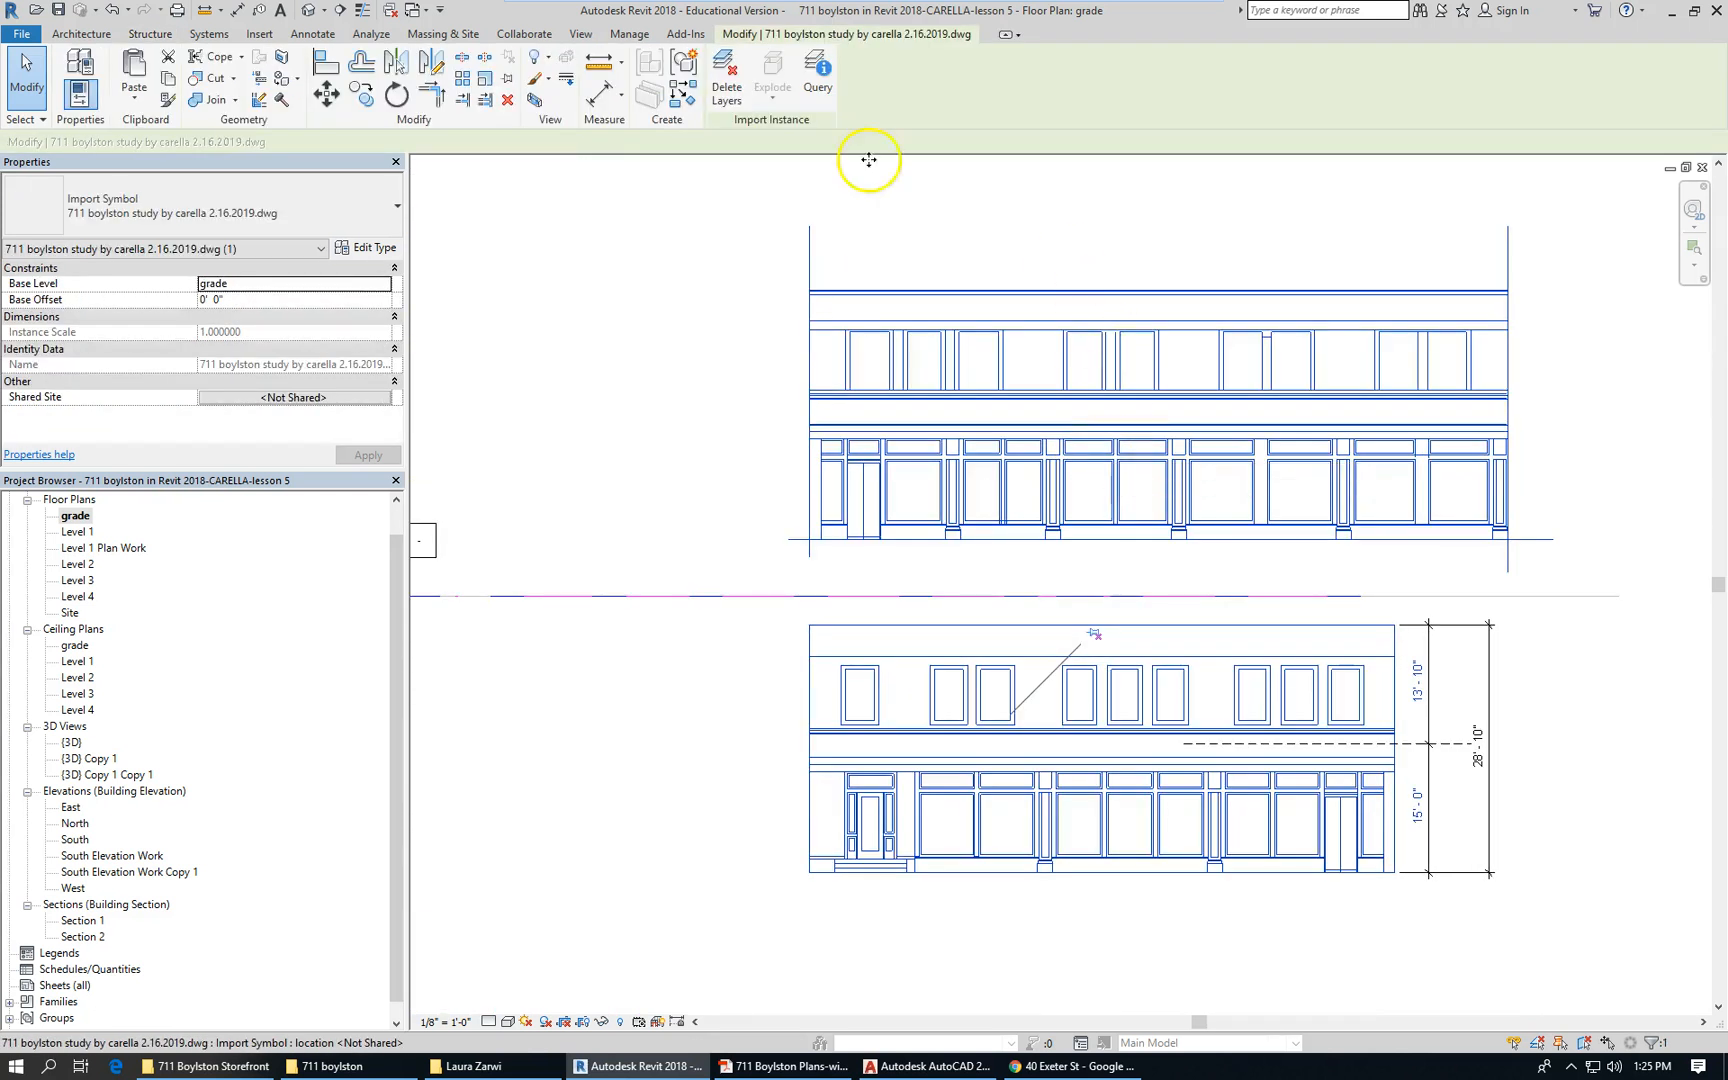
click(333, 40)
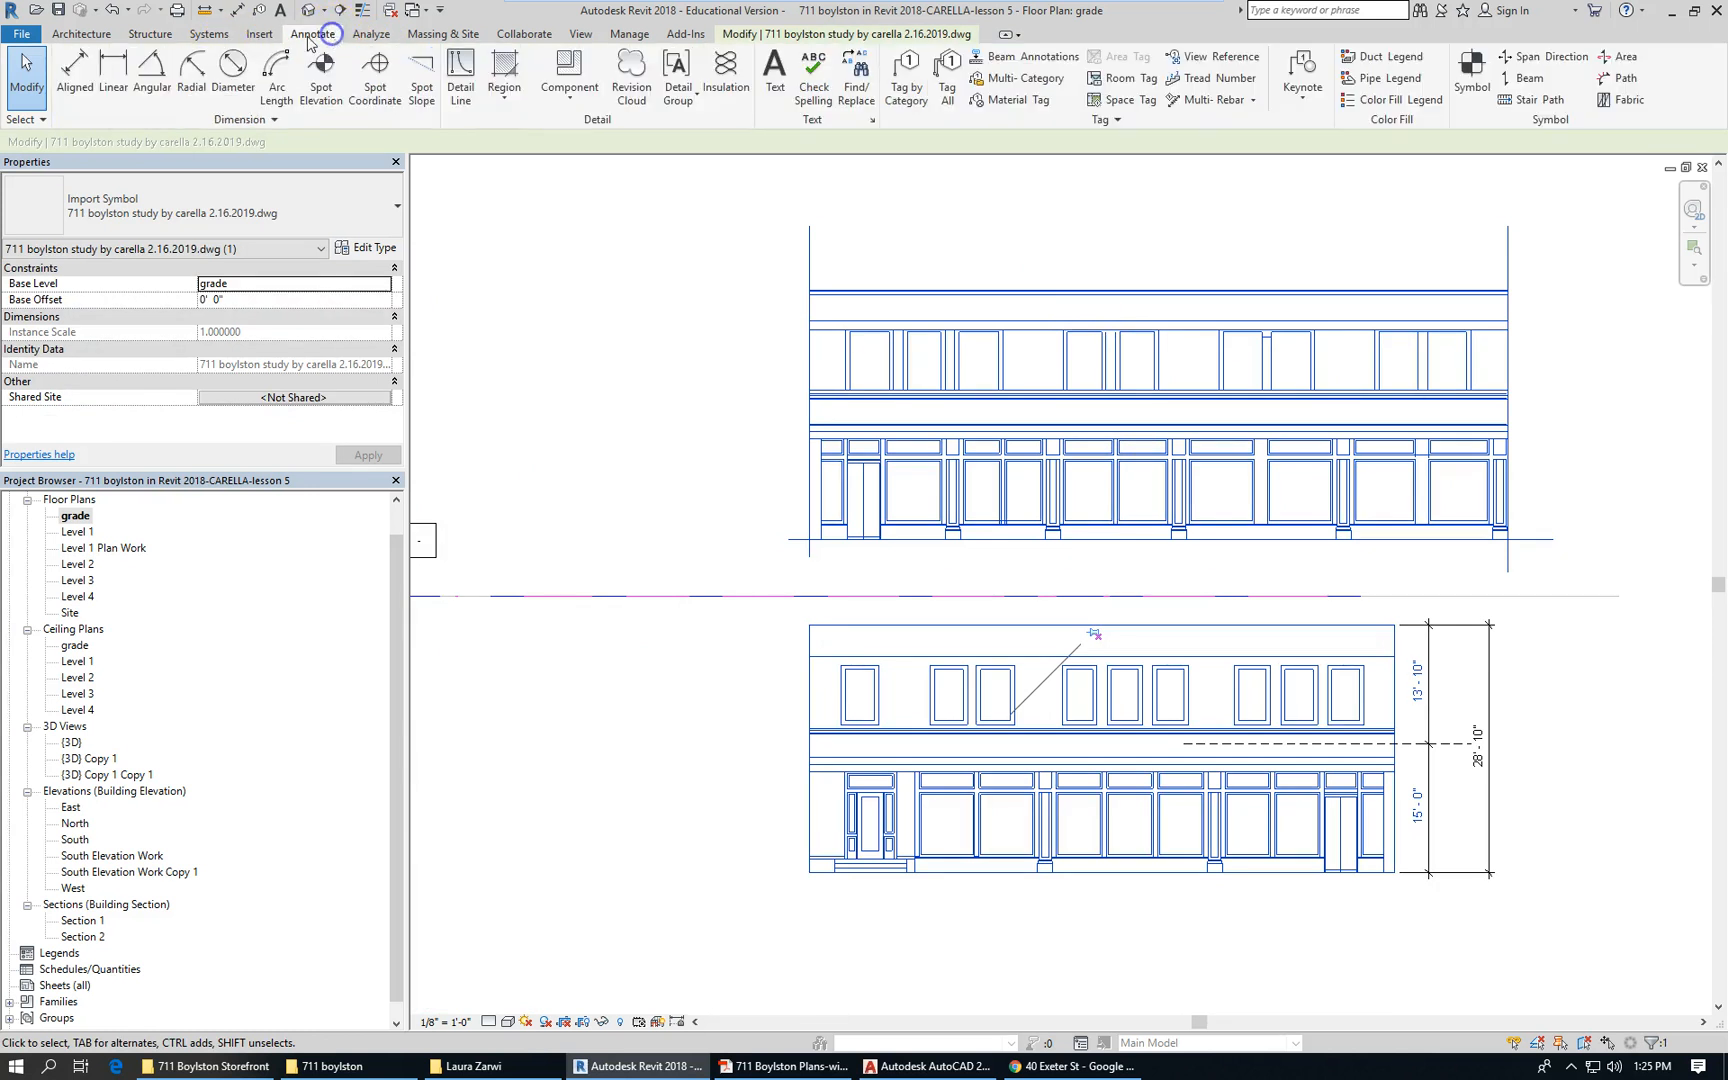
click(70, 63)
scroll(895, 528, up, 4)
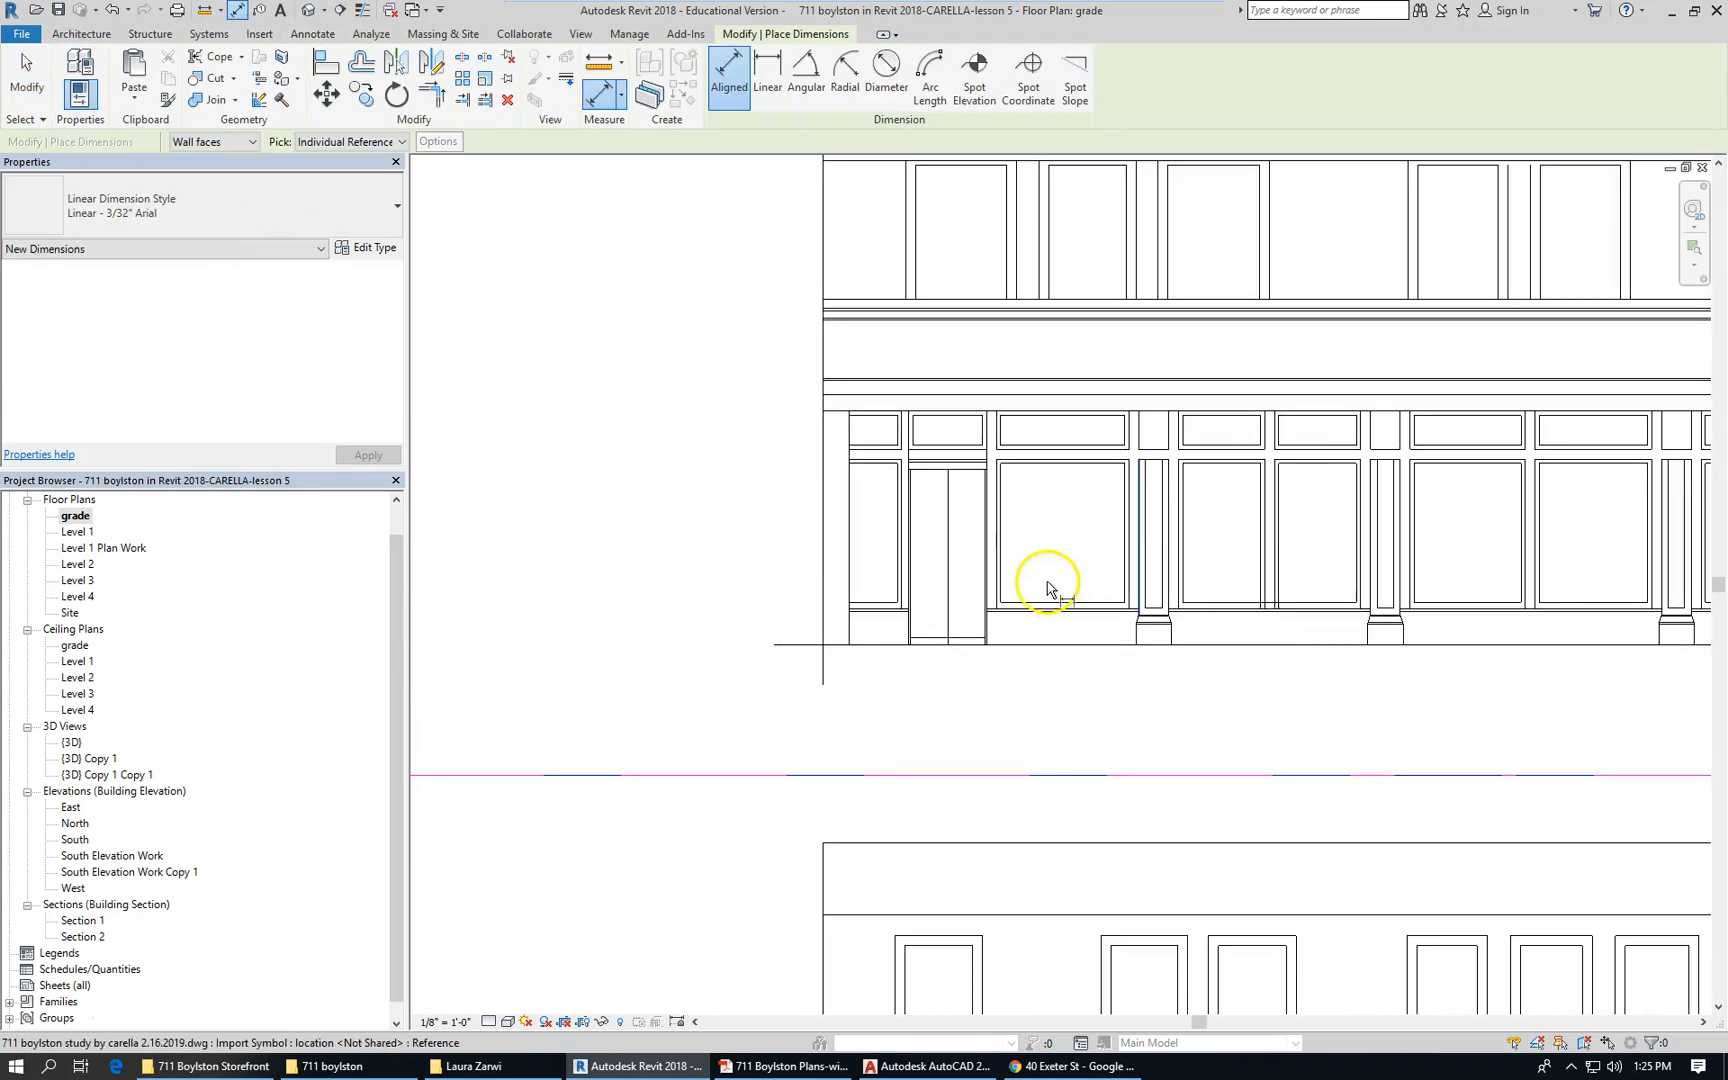
click(1000, 562)
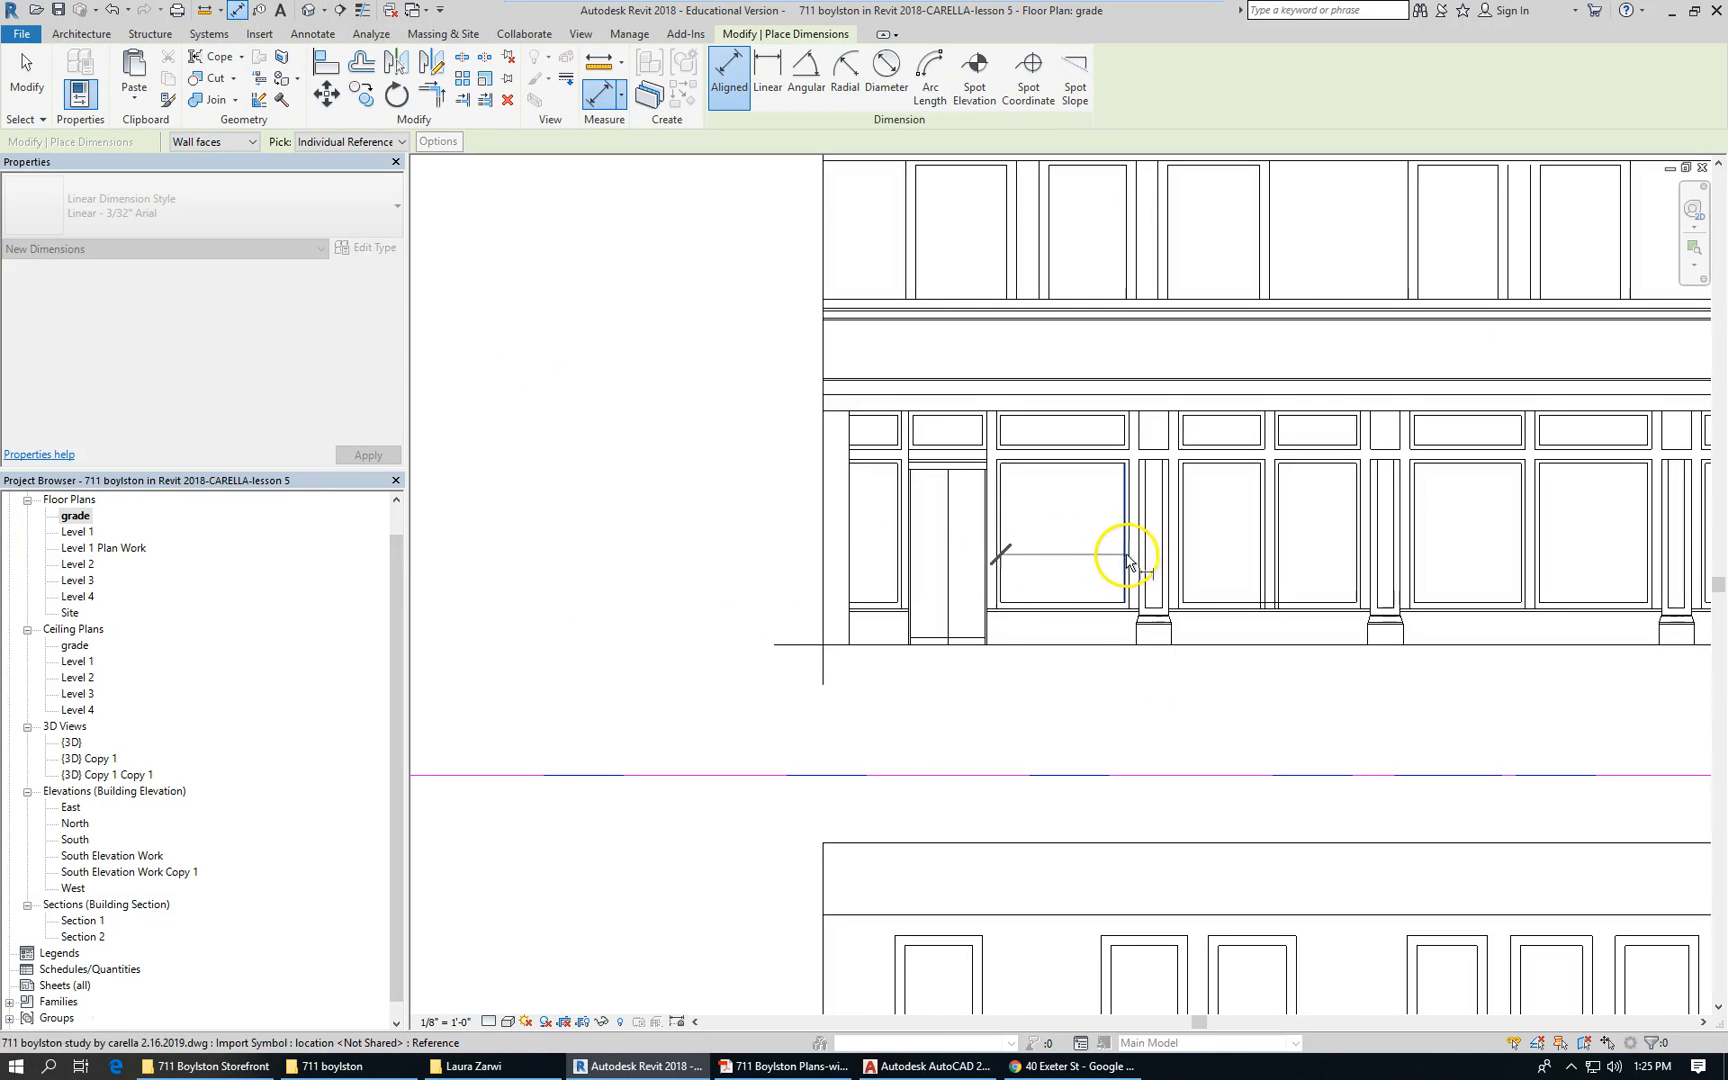
click(1123, 560)
click(1096, 697)
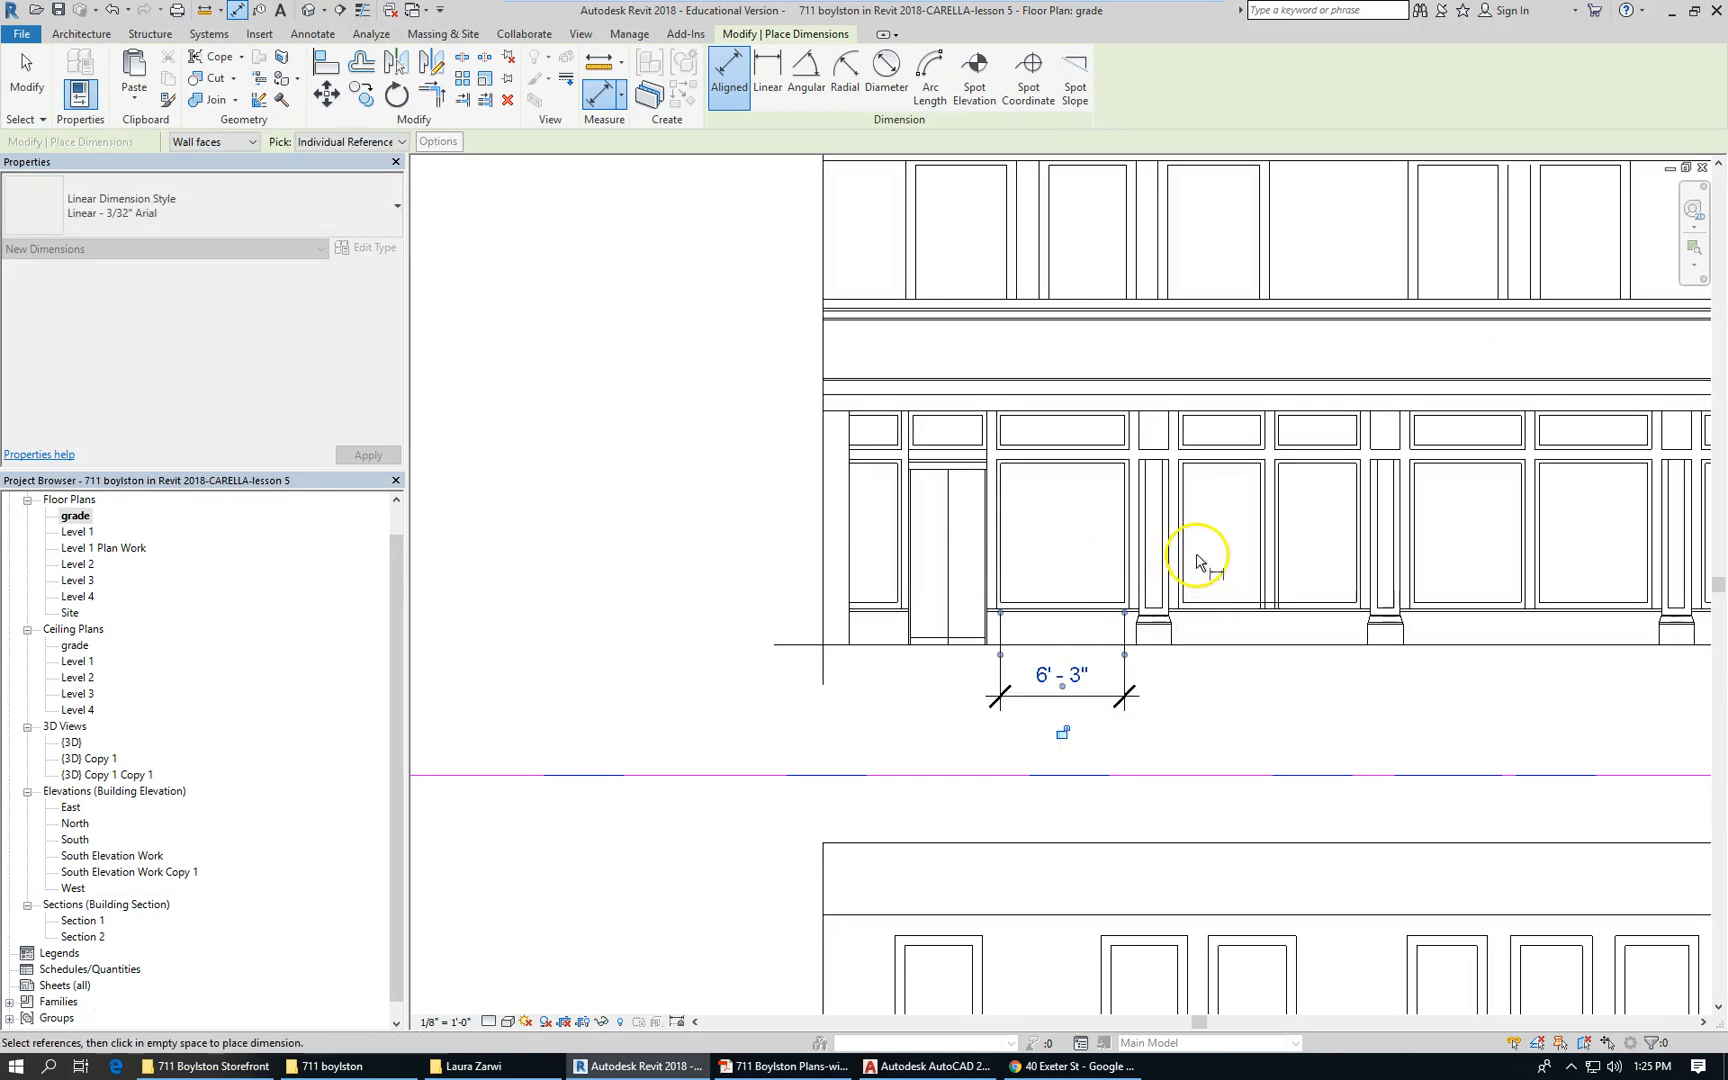
Dimension the overall width of the second storefront bay, a window pair, in the upper black CAD elevation
click(1182, 555)
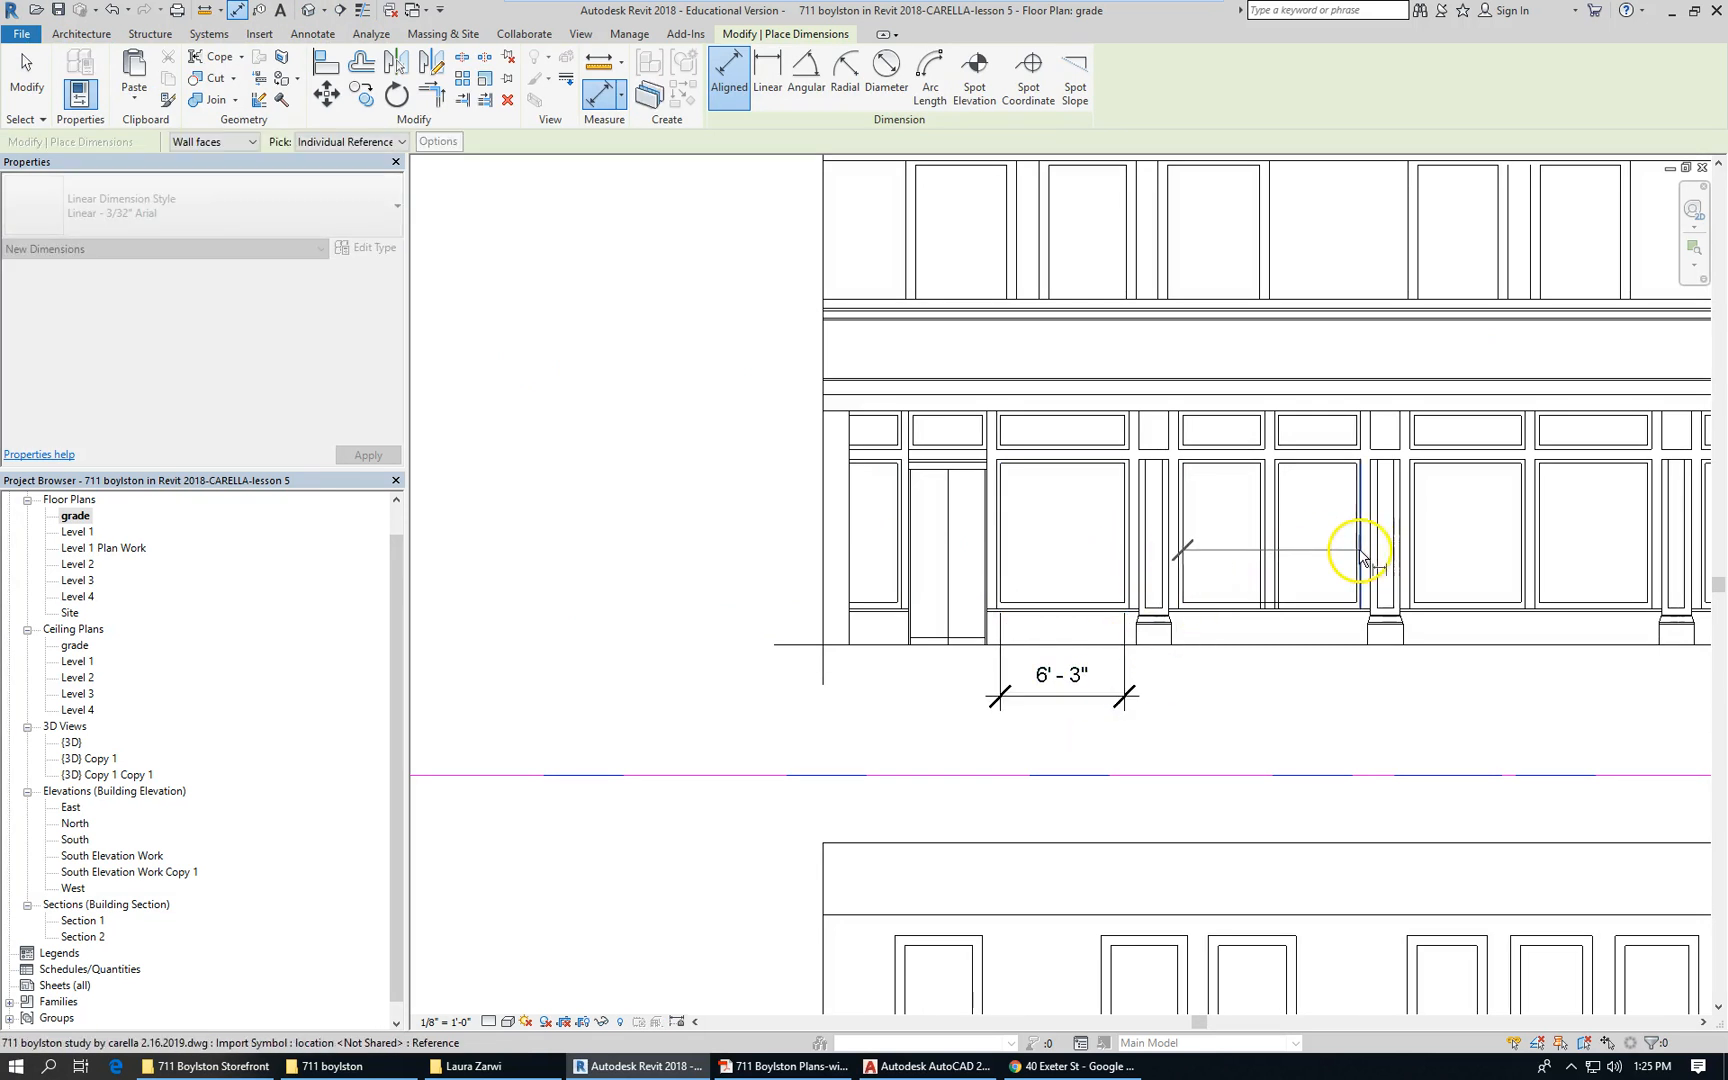
click(1356, 556)
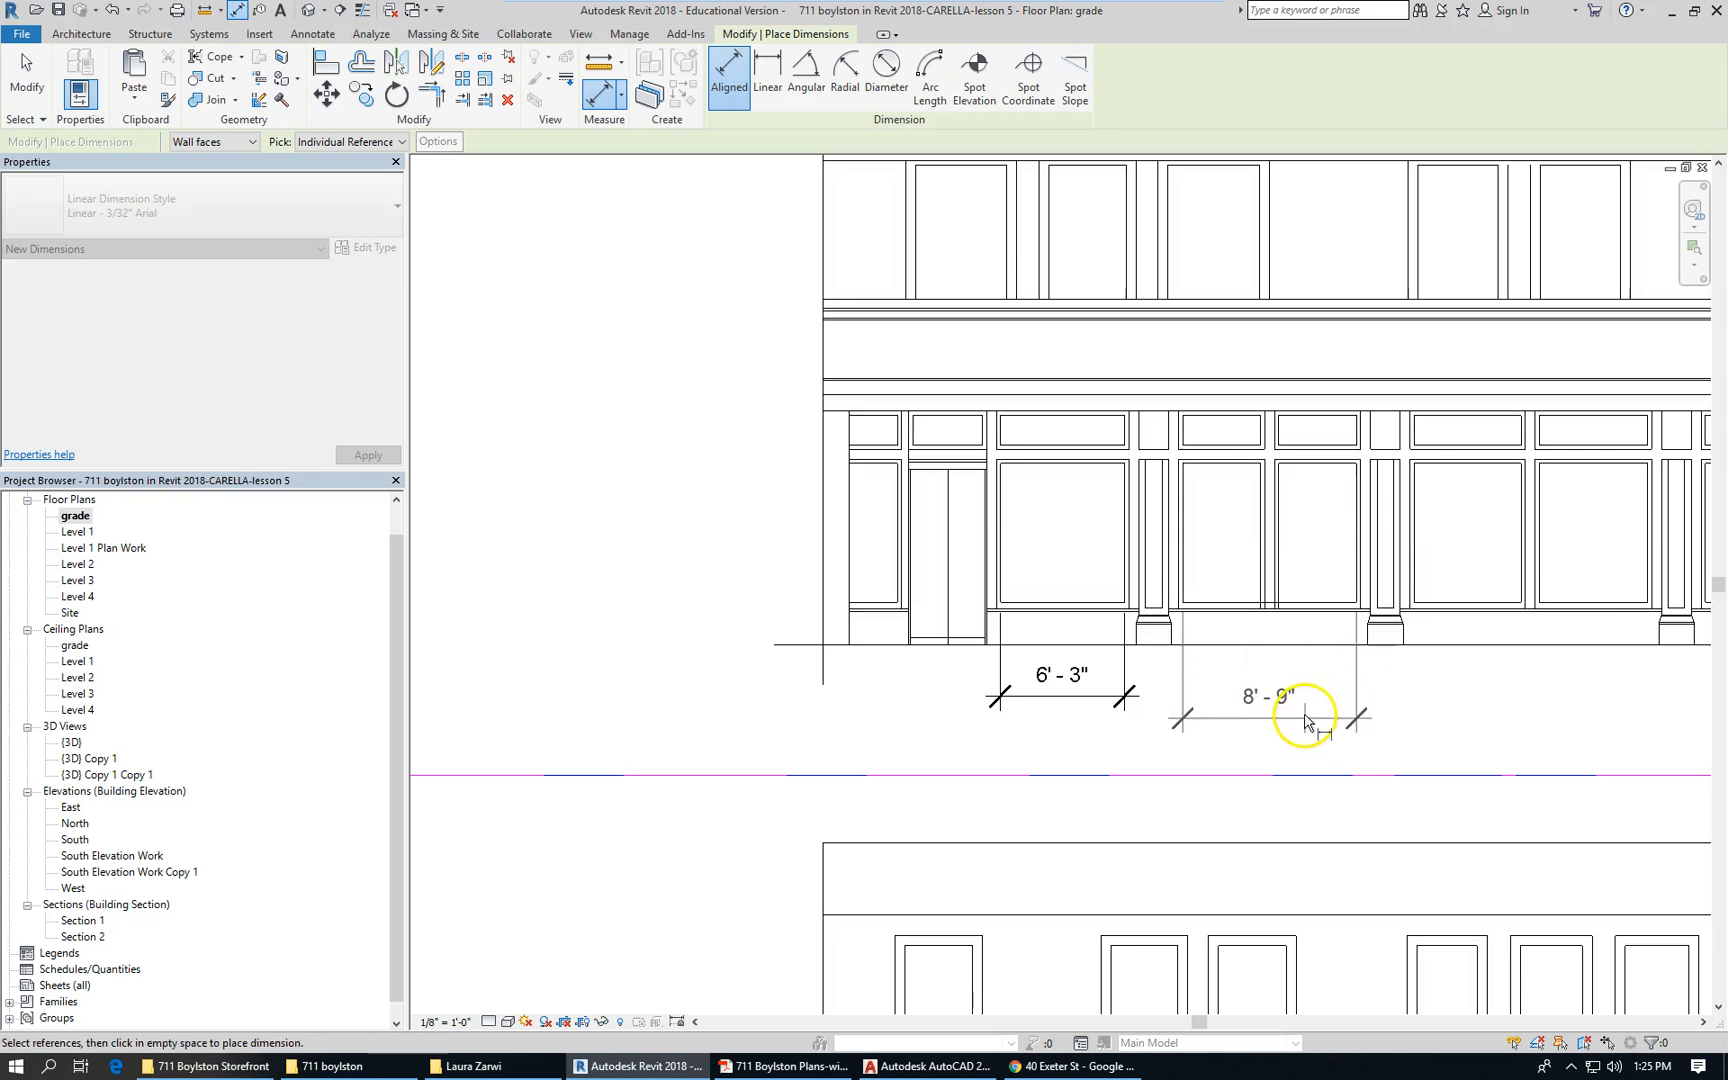
click(1308, 695)
scroll(539, 528, down, 1)
scroll(378, 513, down, 1)
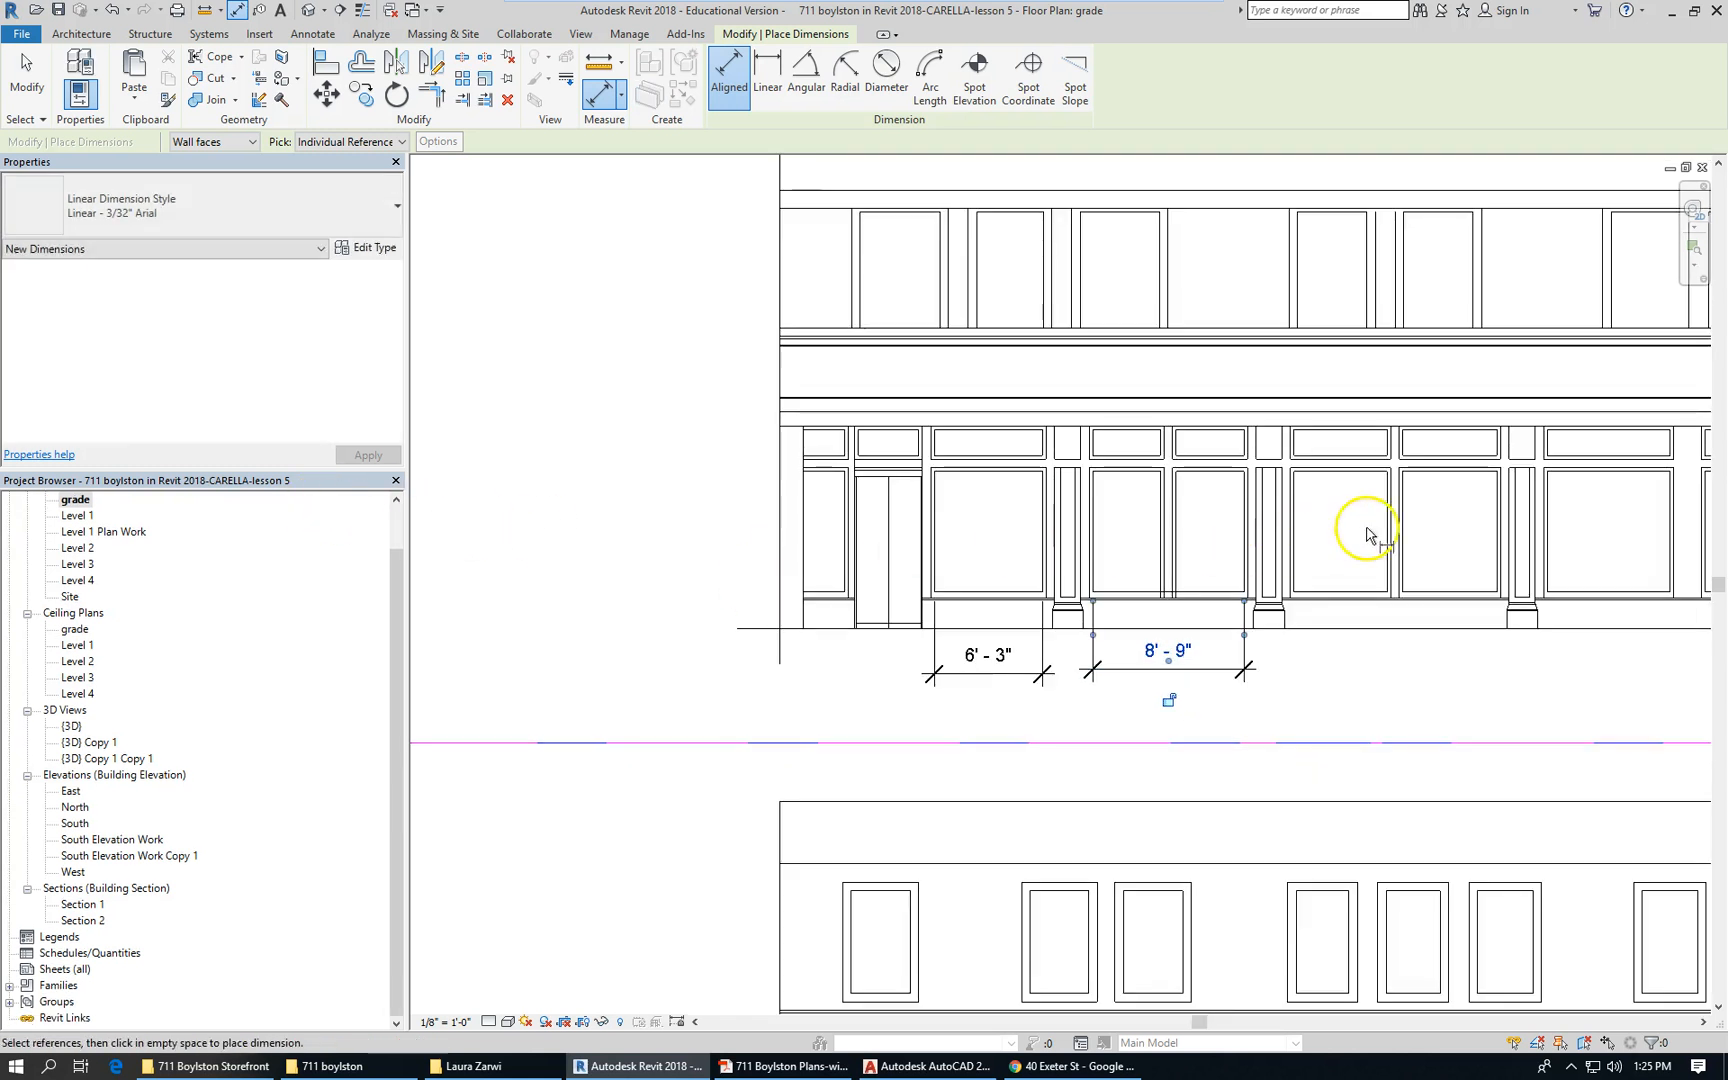
Dimension the overall width of the third storefront window bay, level with the dimensions already below the ground line
scroll(1321, 530, up, 3)
click(1276, 545)
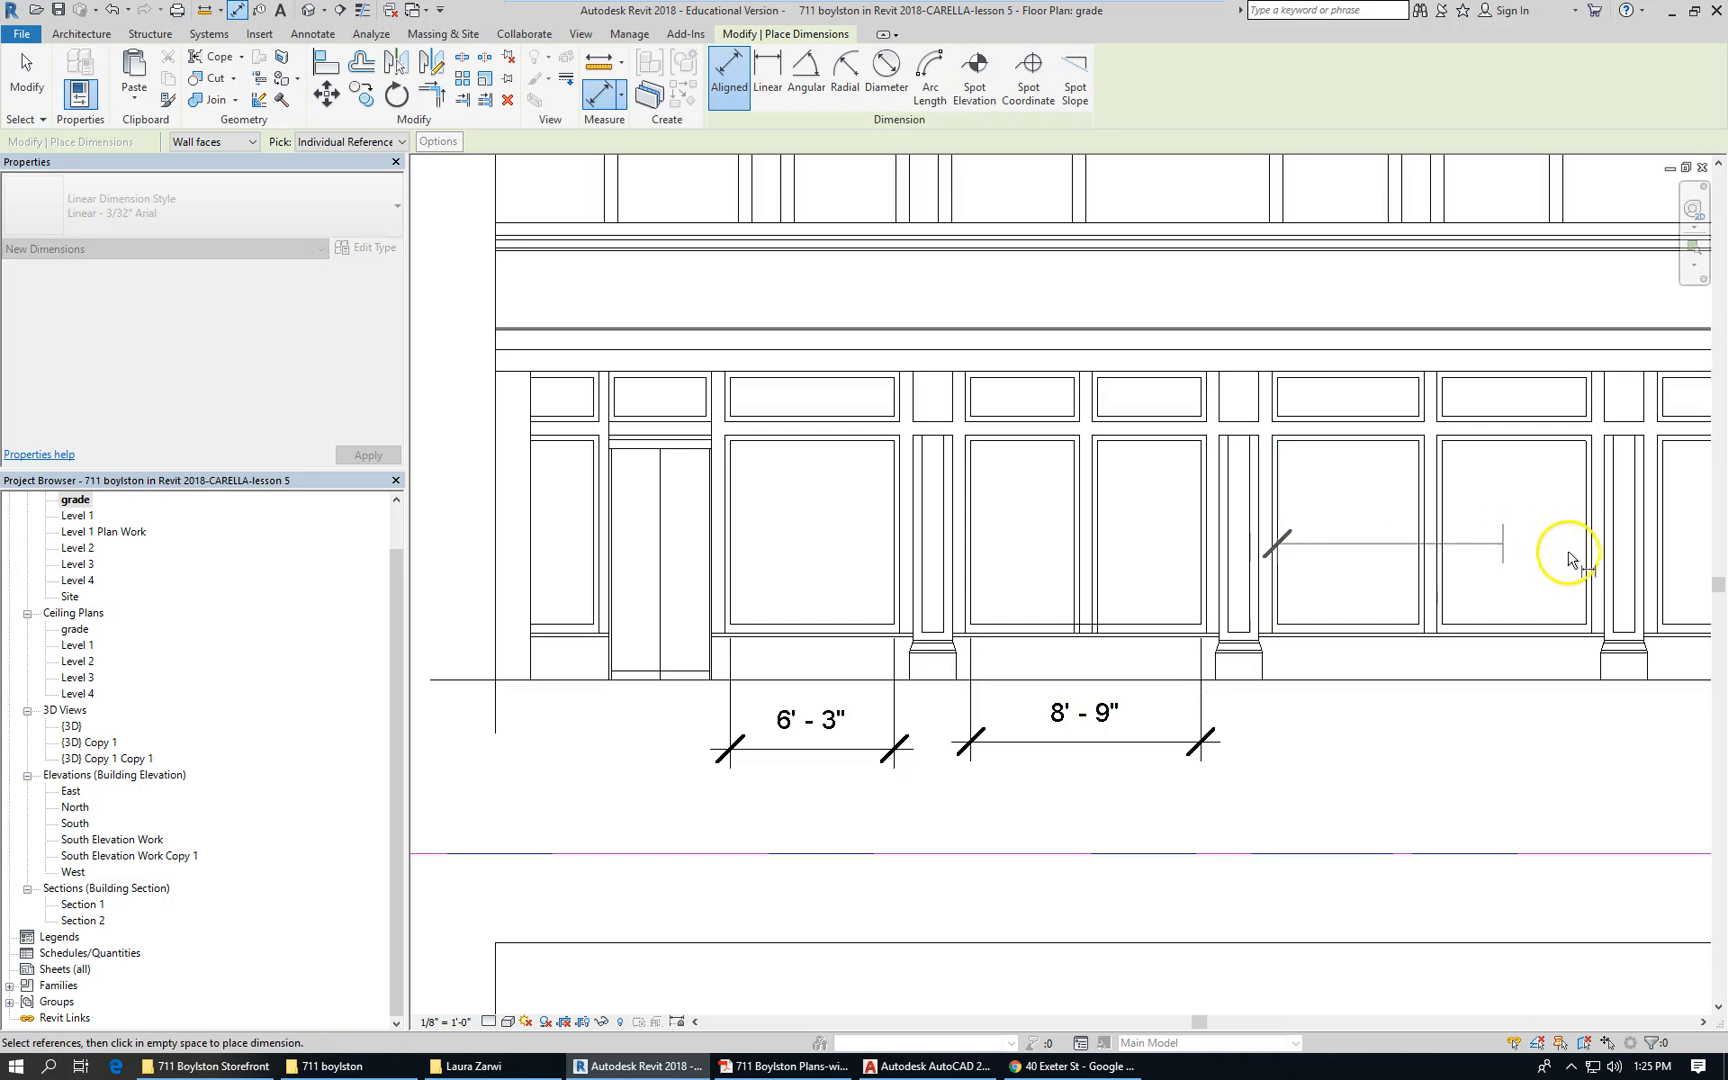
click(1590, 553)
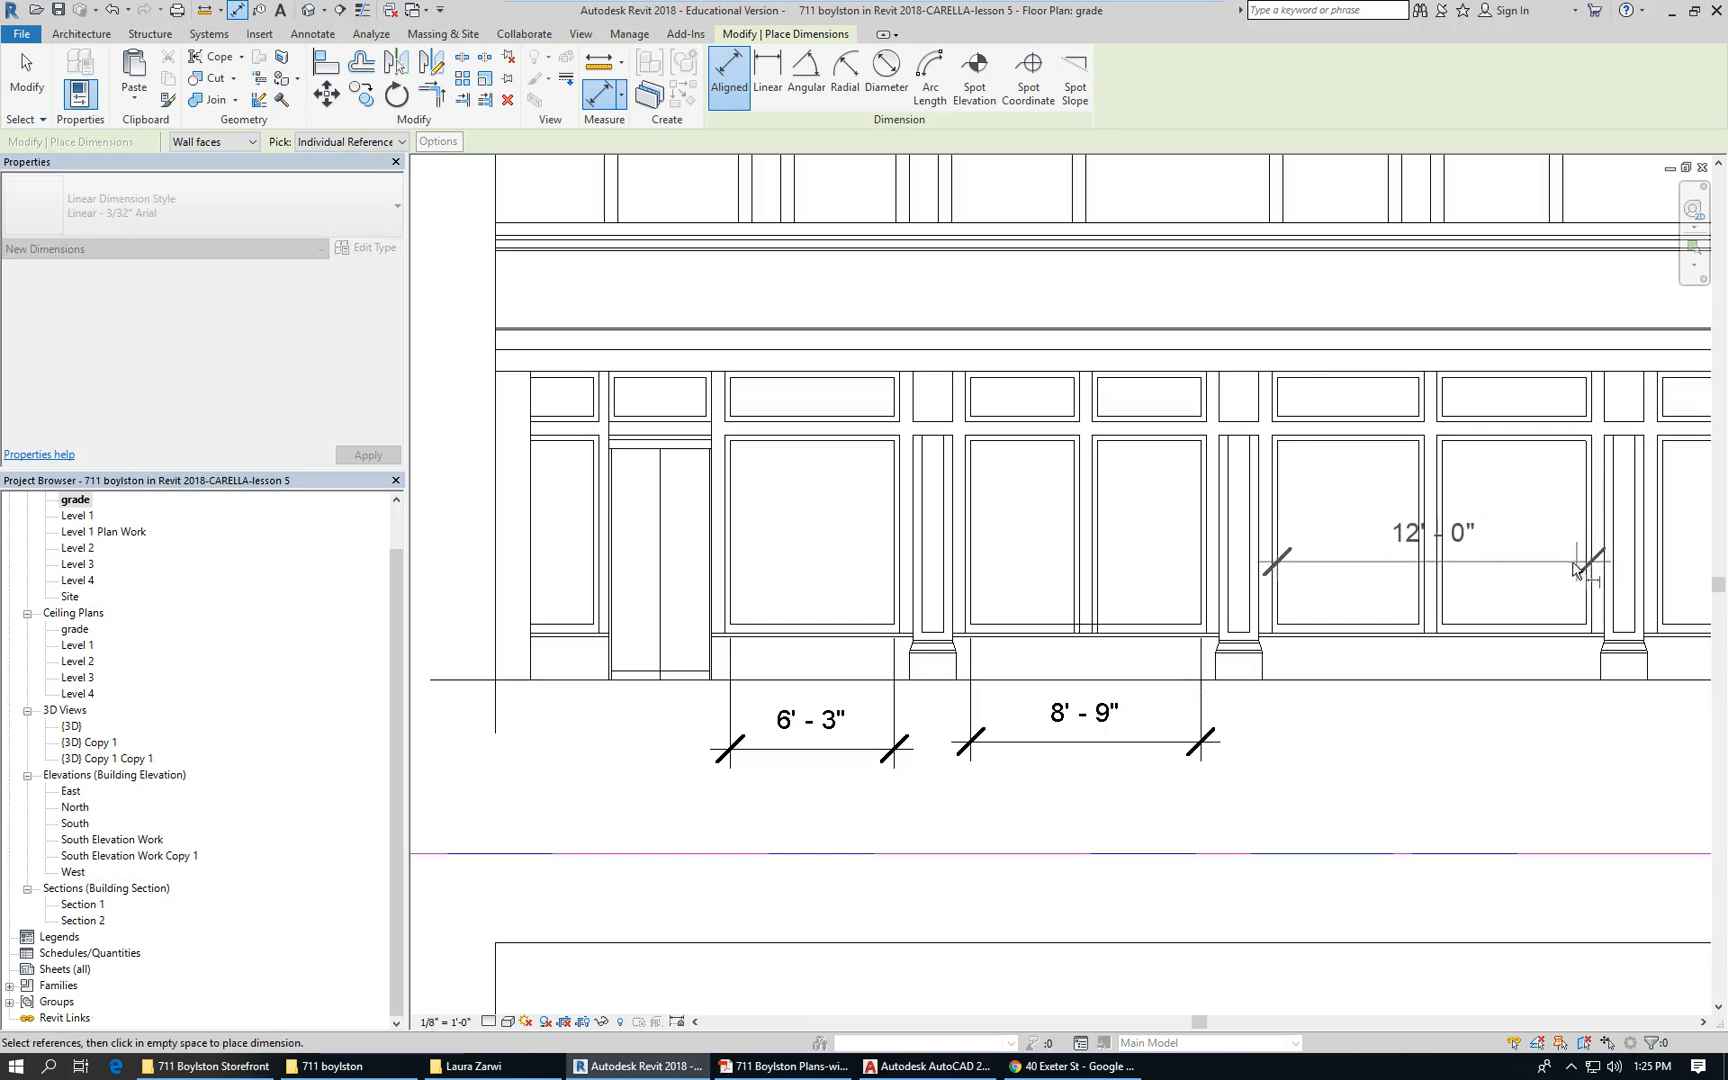
click(1435, 742)
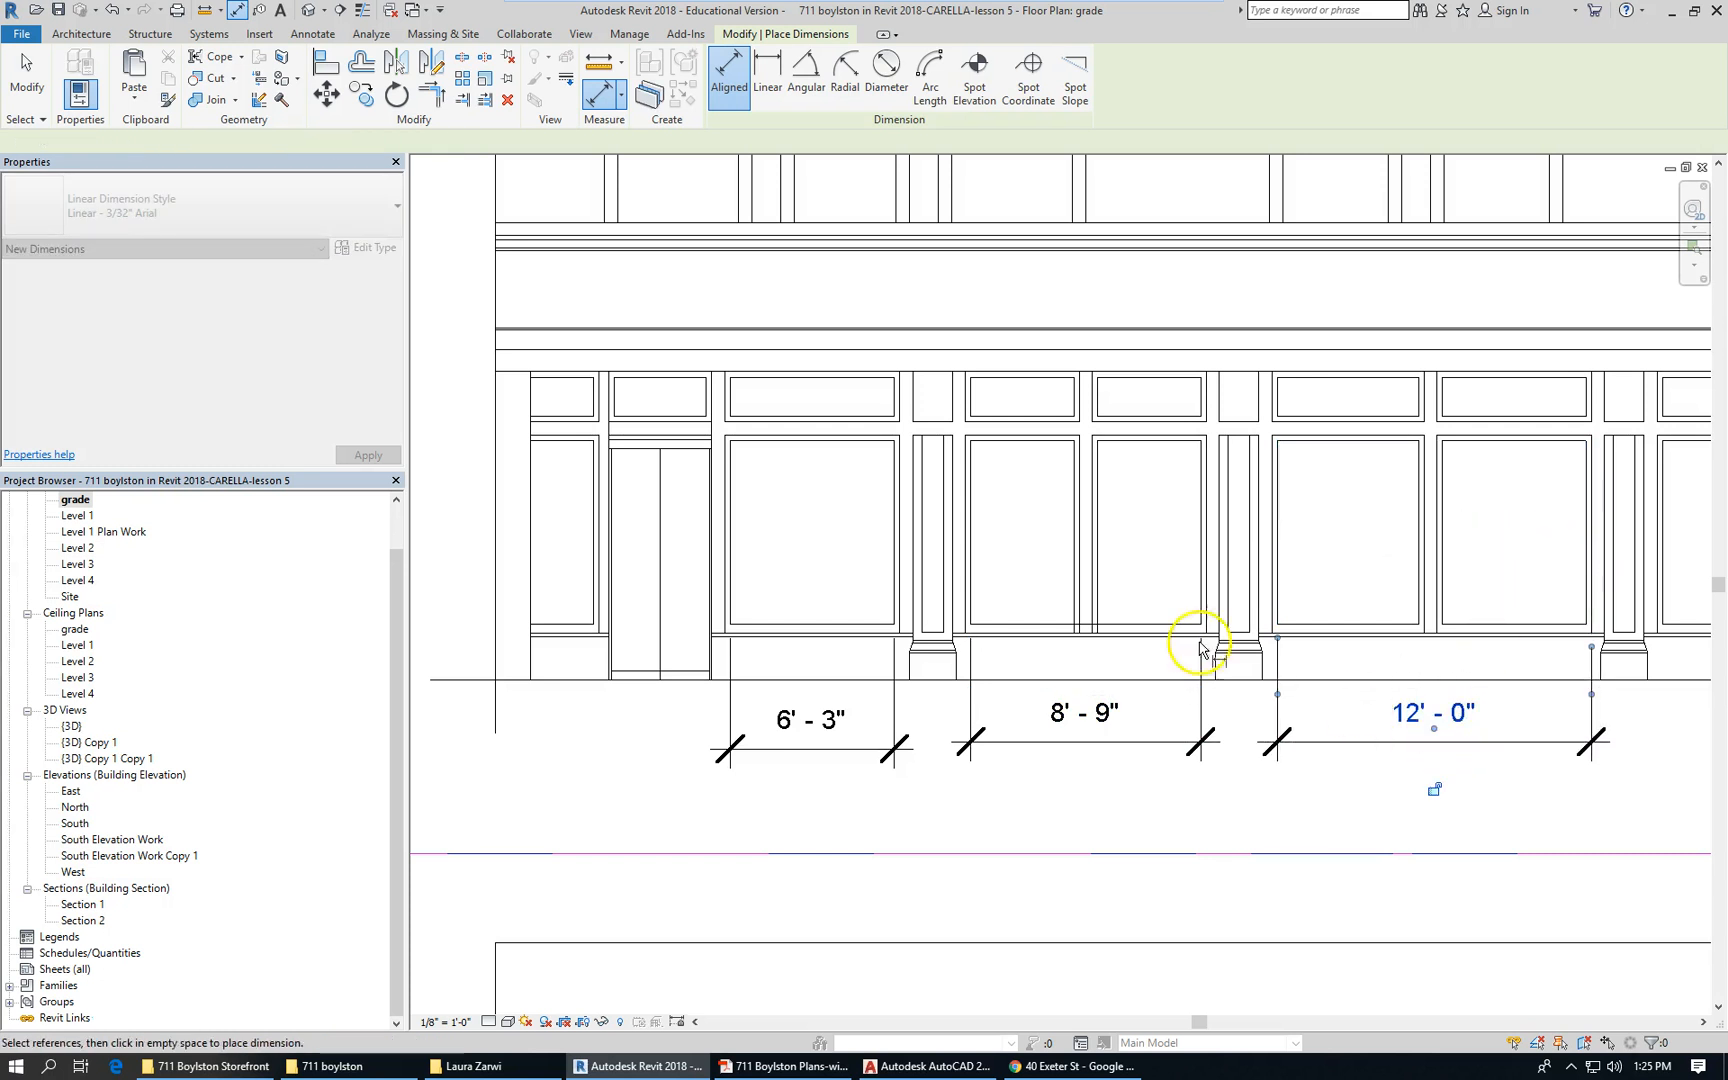
Dimension the fourth and fifth storefront window bays of the upper black CAD elevation, in line with the other bay dimensions
scroll(841, 525, down, 4)
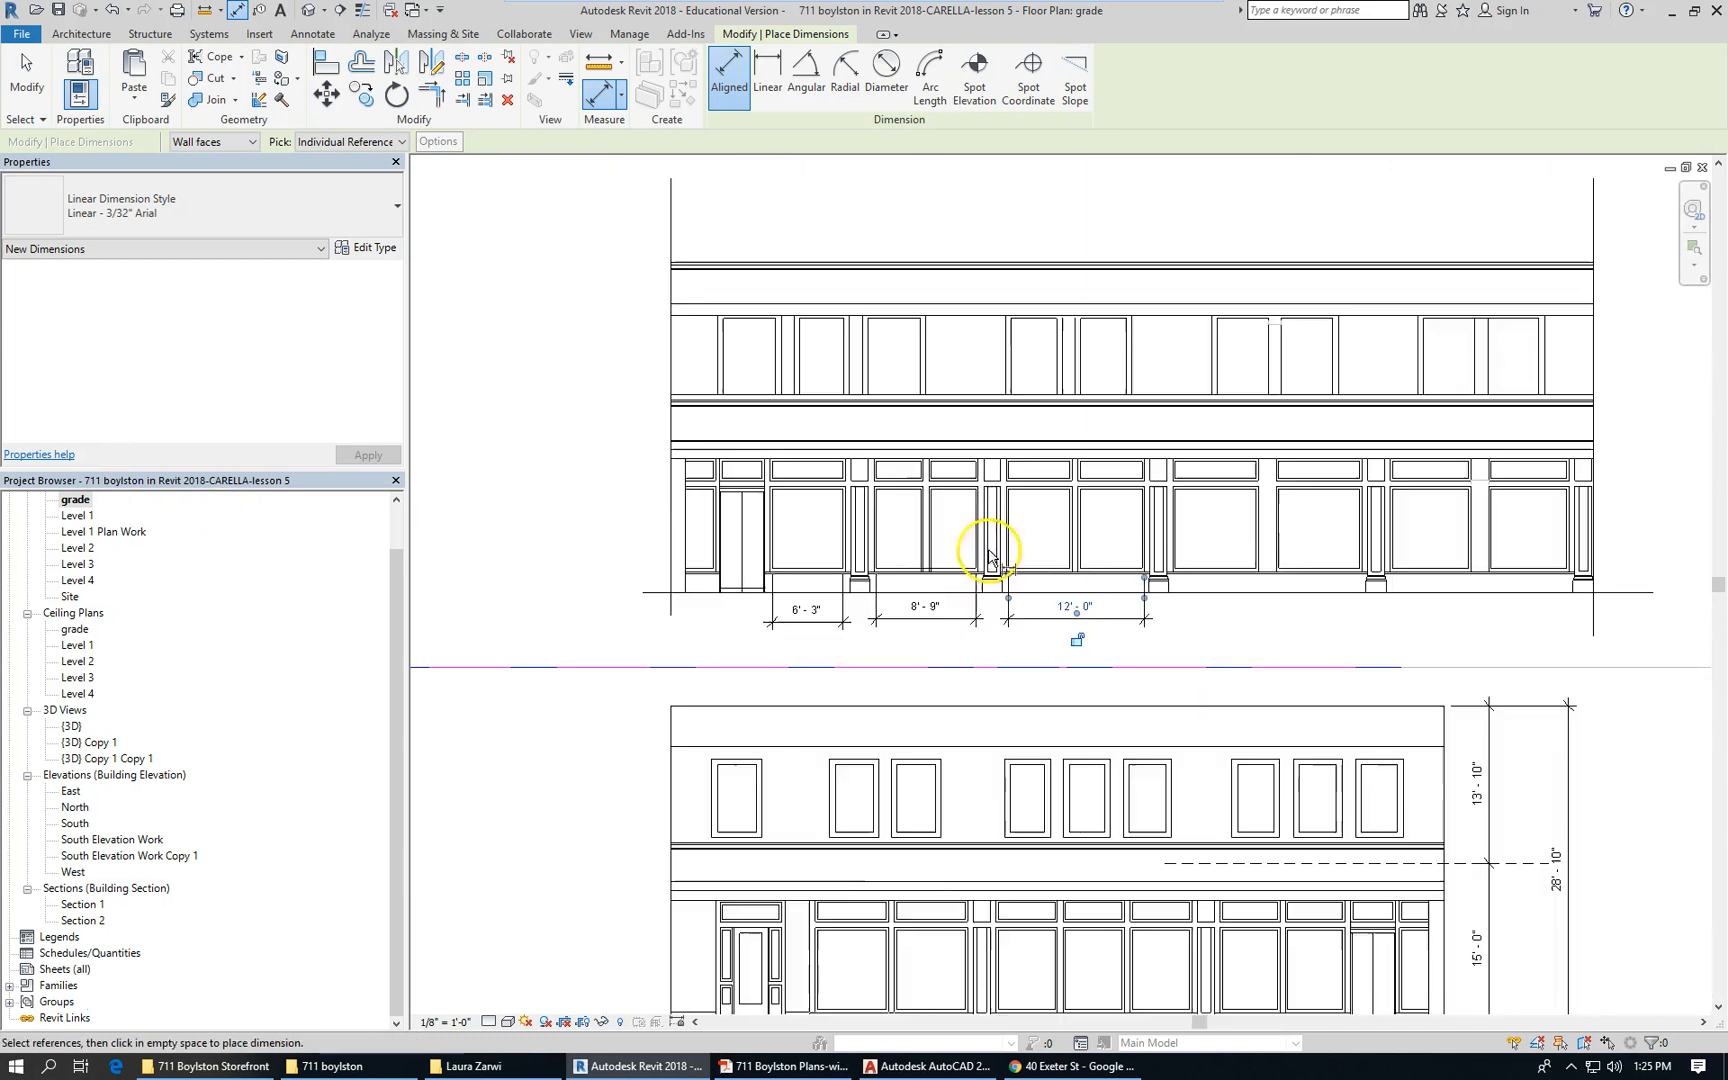
click(1183, 546)
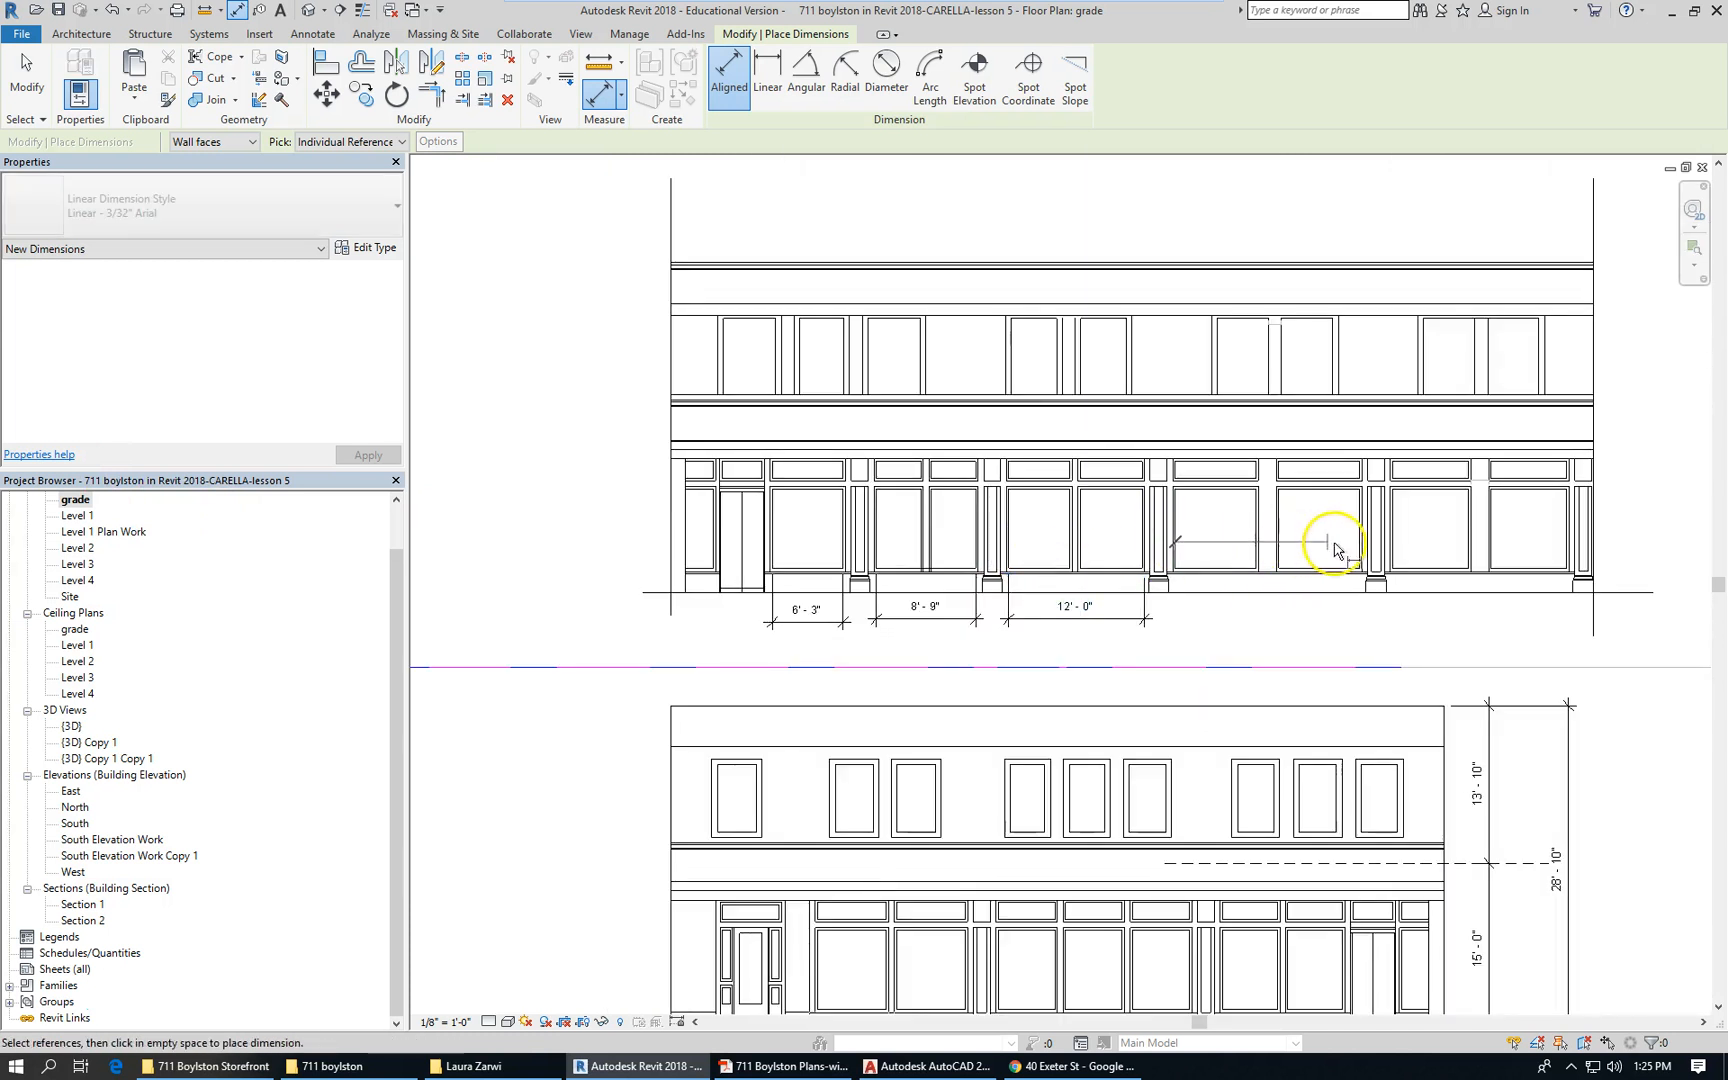
click(1325, 614)
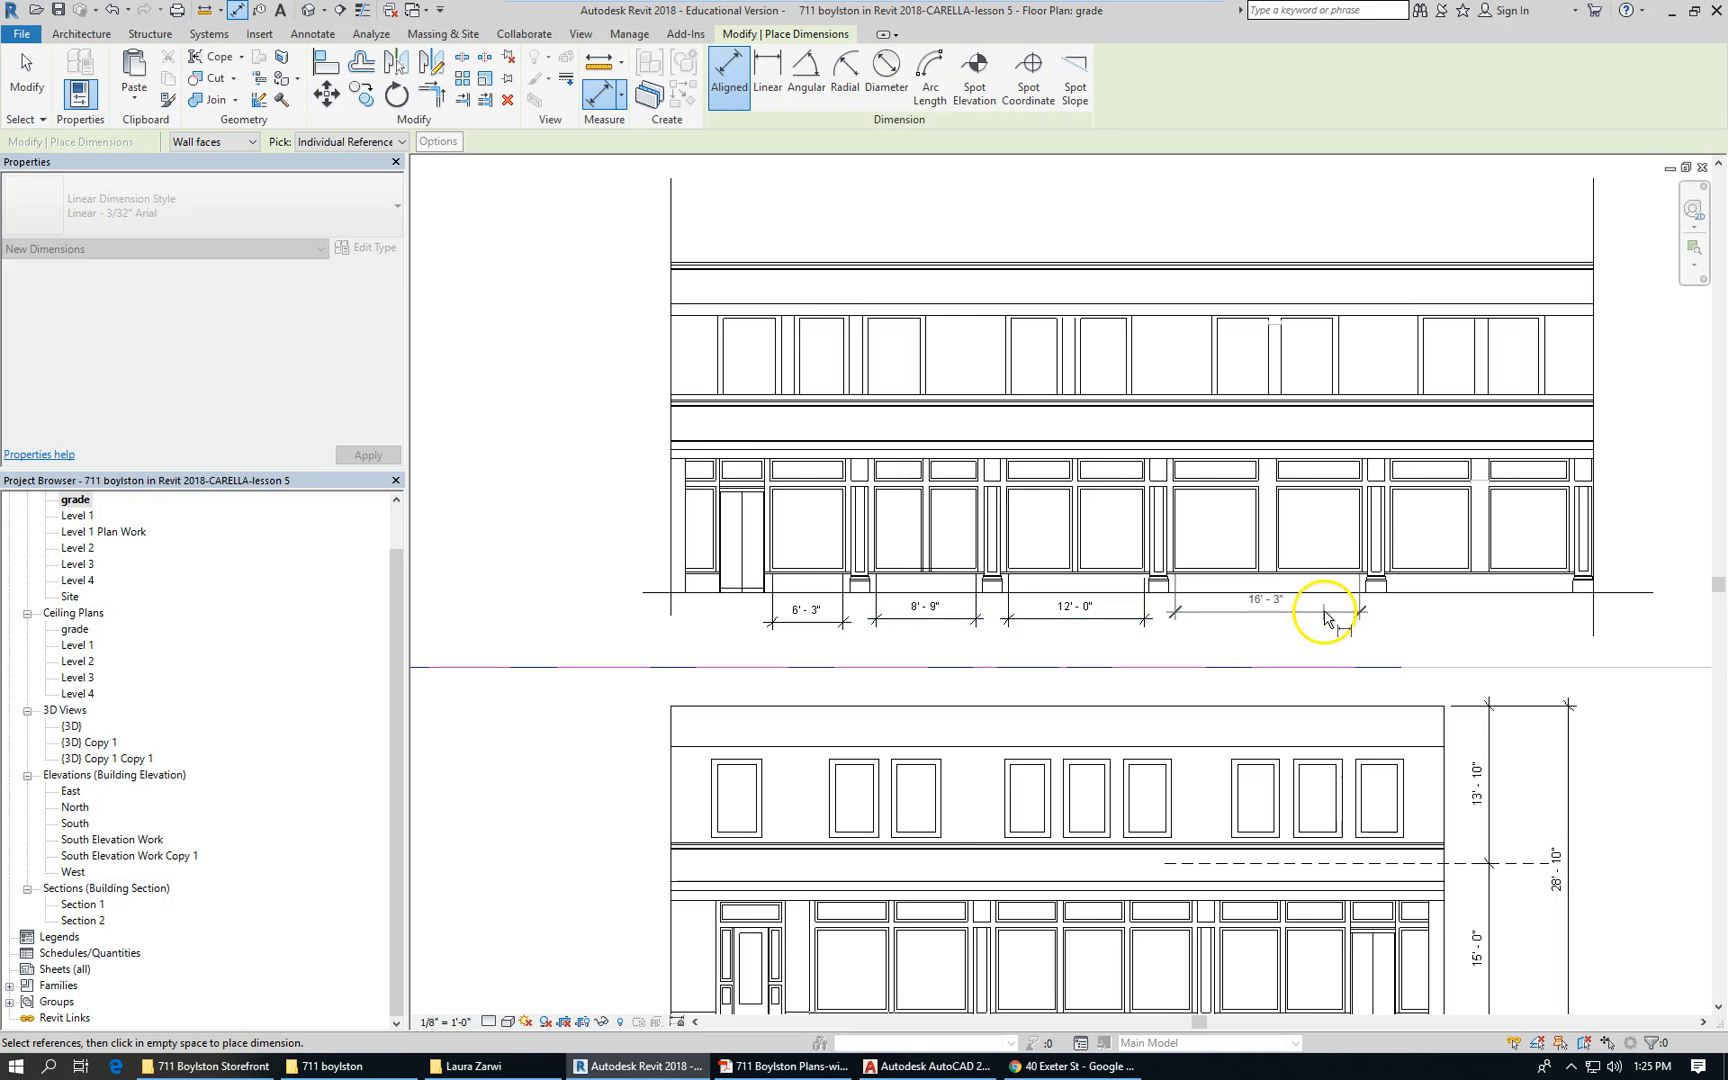
click(1391, 540)
click(1551, 550)
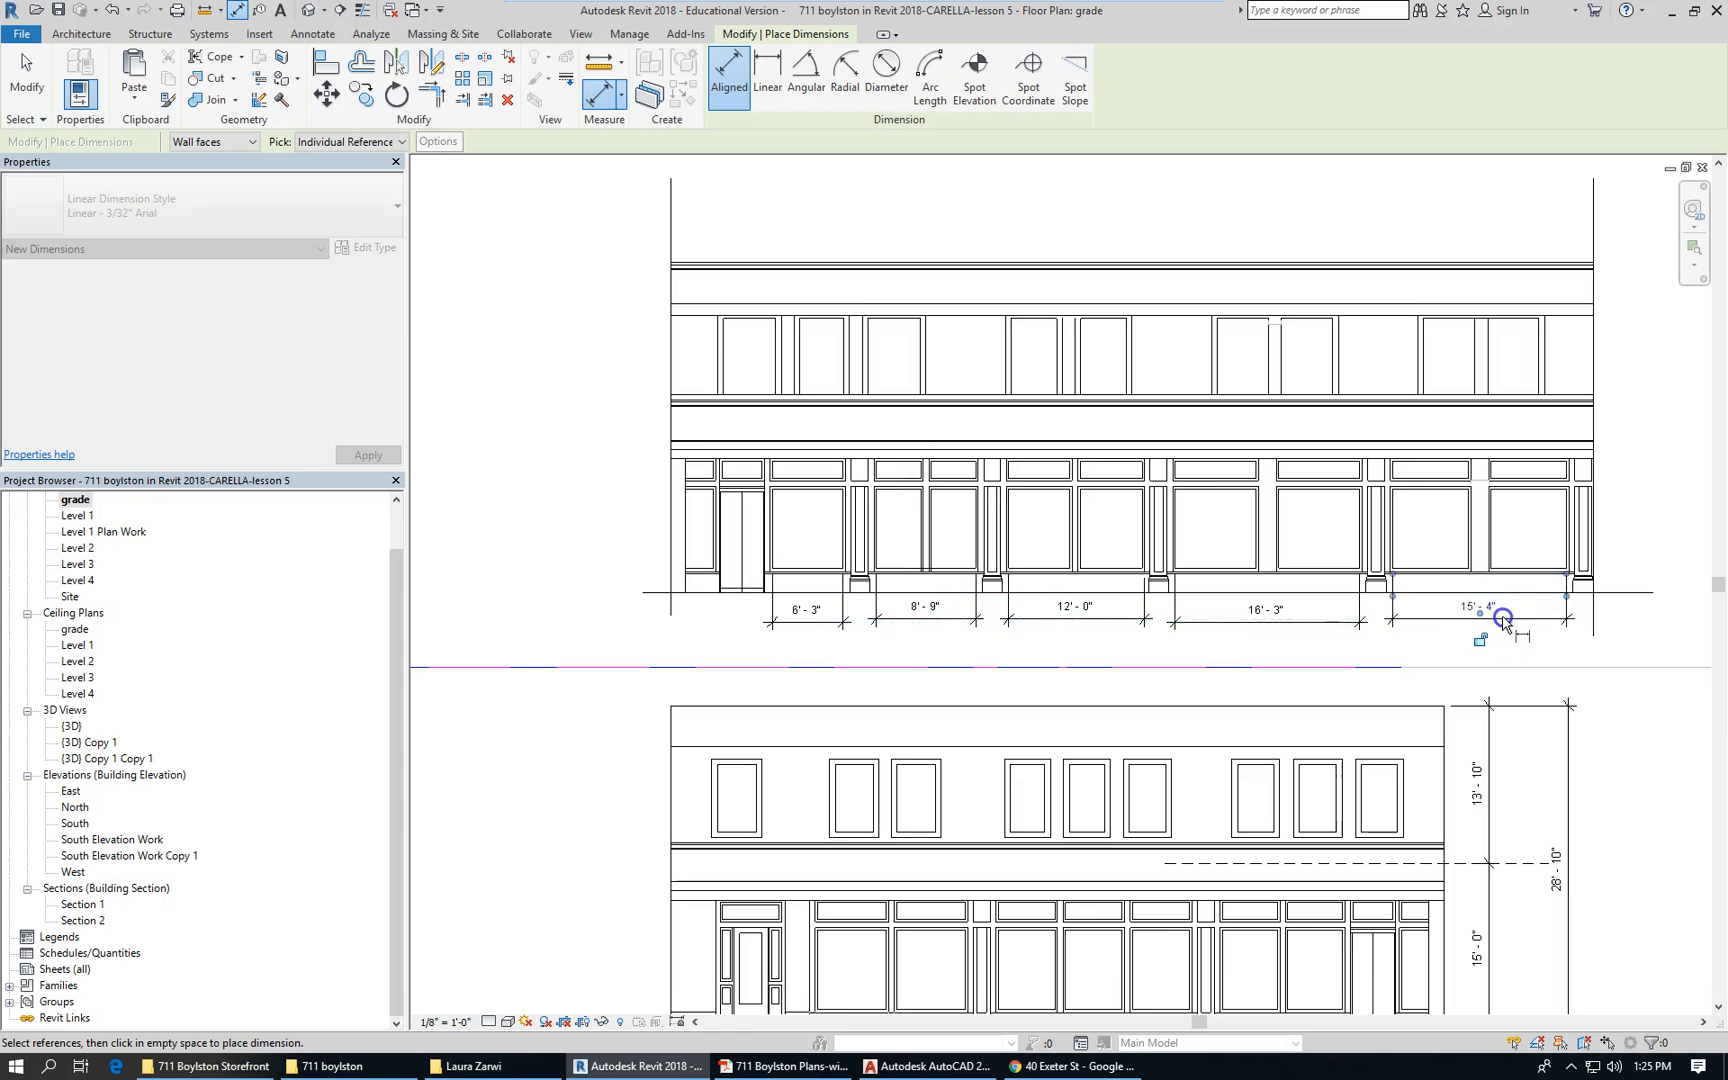
click(1512, 612)
Compare the dimensioned bays of the black CAD elevation with the storefront openings in the plan along Exeter Street
scroll(1560, 638, up, 2)
scroll(1557, 640, down, 1)
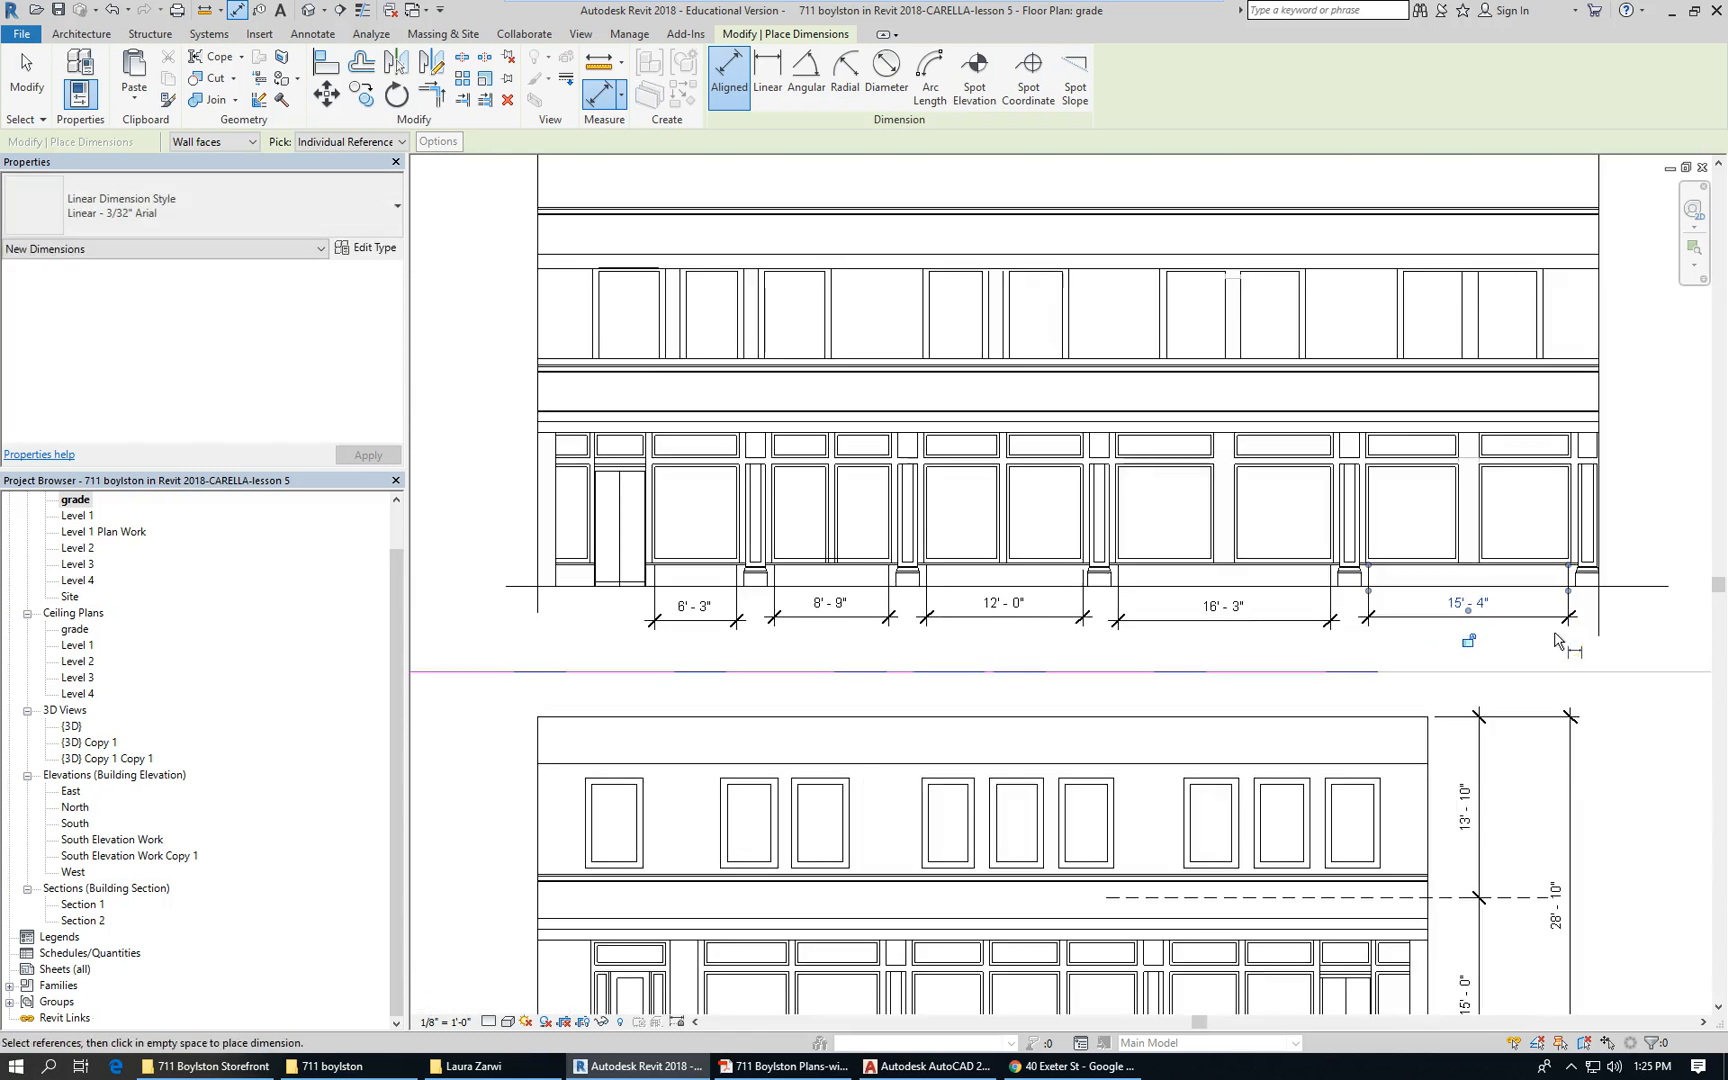
scroll(1240, 440, down, 4)
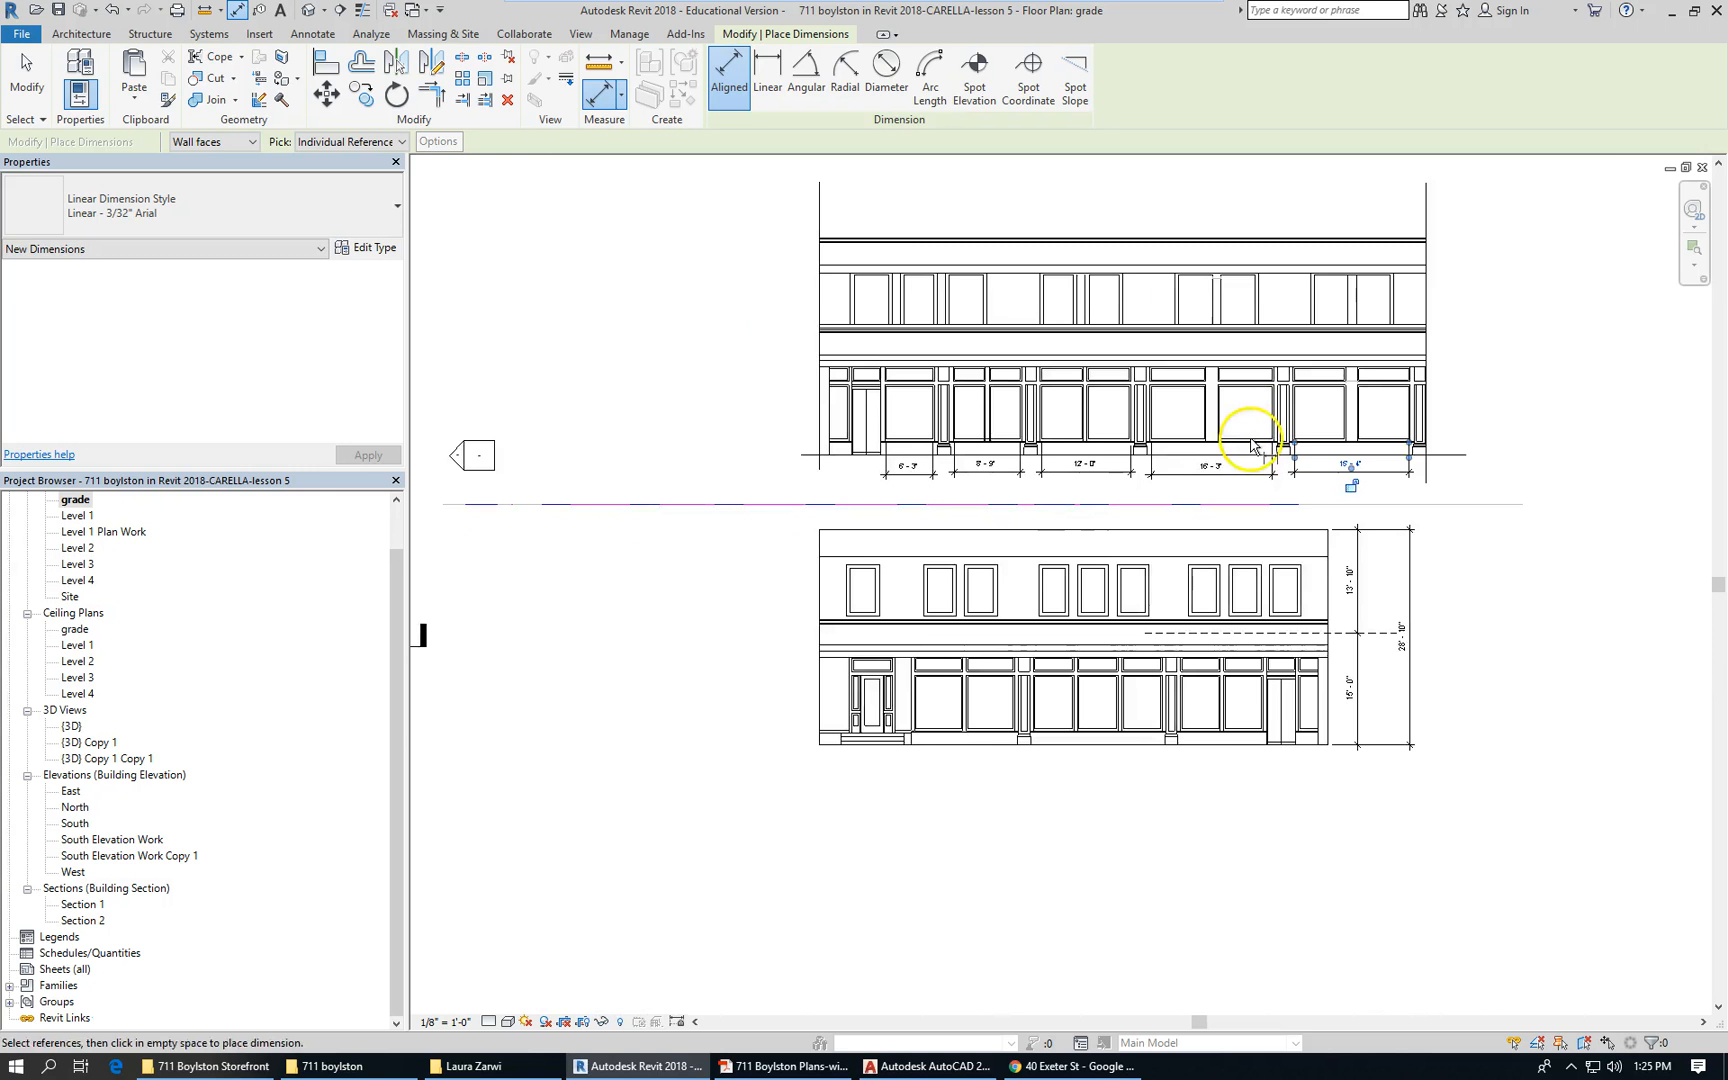
scroll(1390, 600, down, 2)
scroll(573, 618, up, 3)
scroll(578, 620, up, 2)
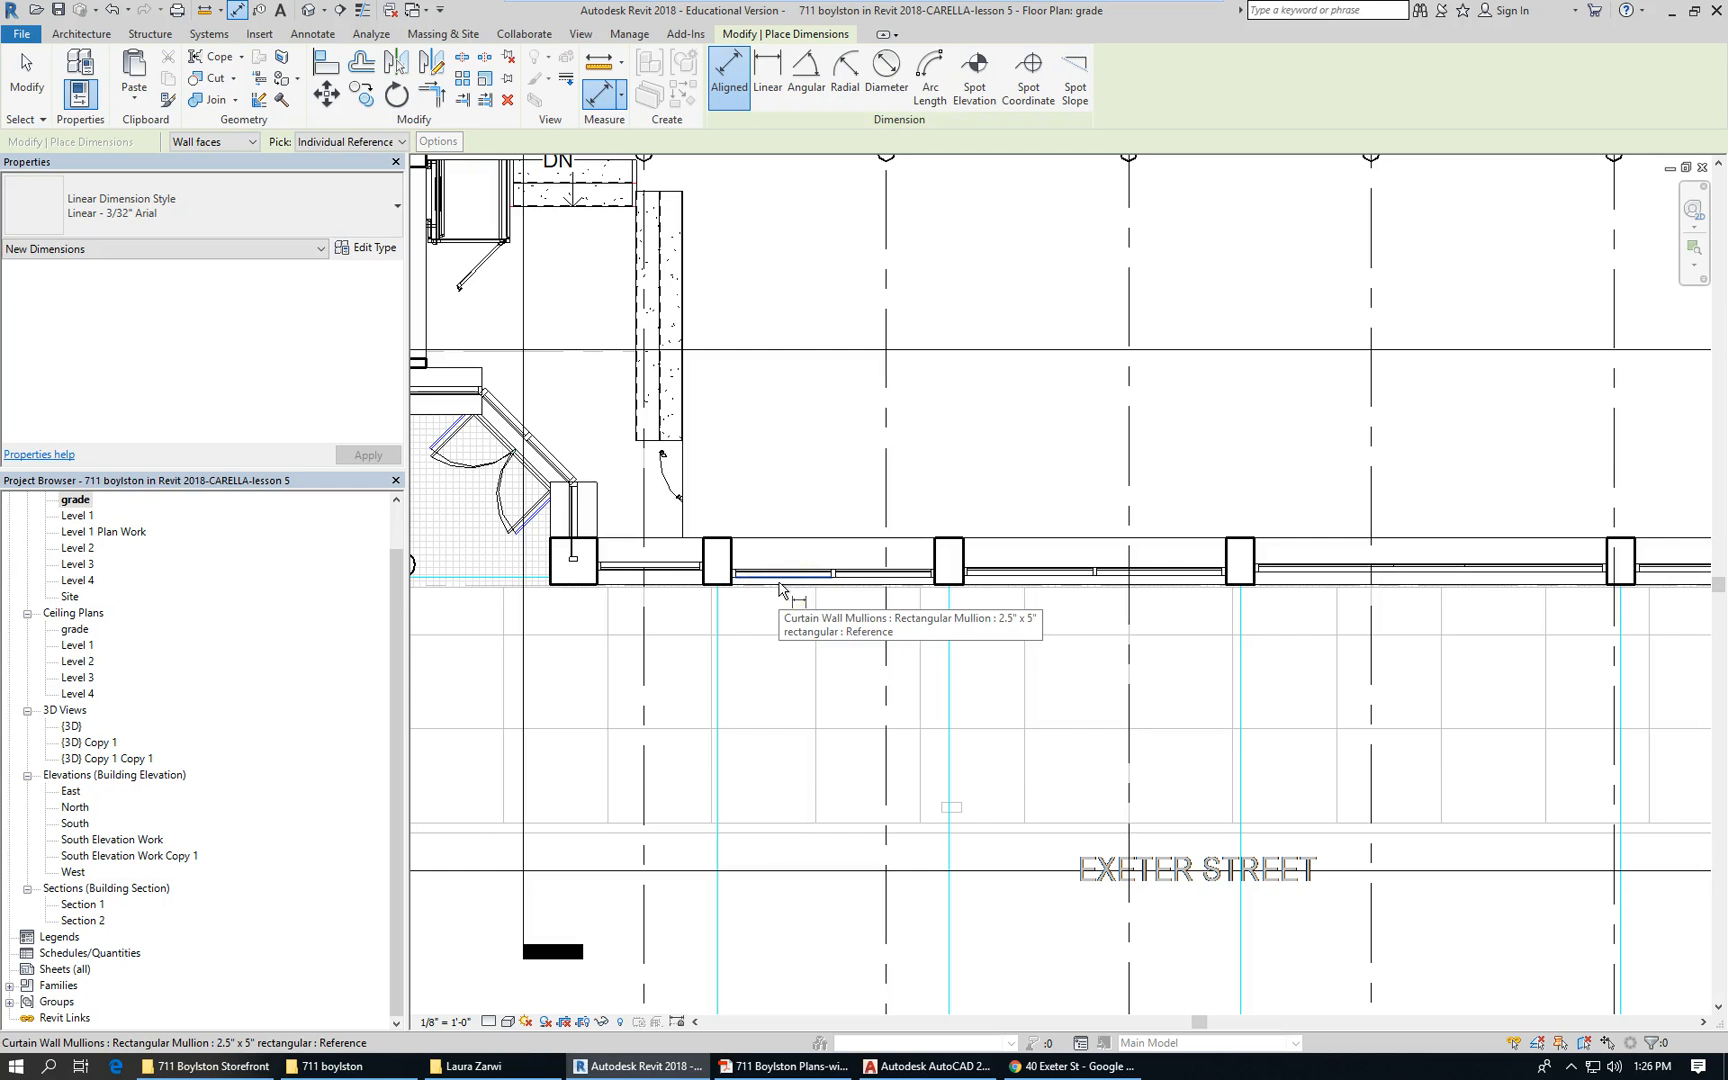
scroll(663, 656, down, 3)
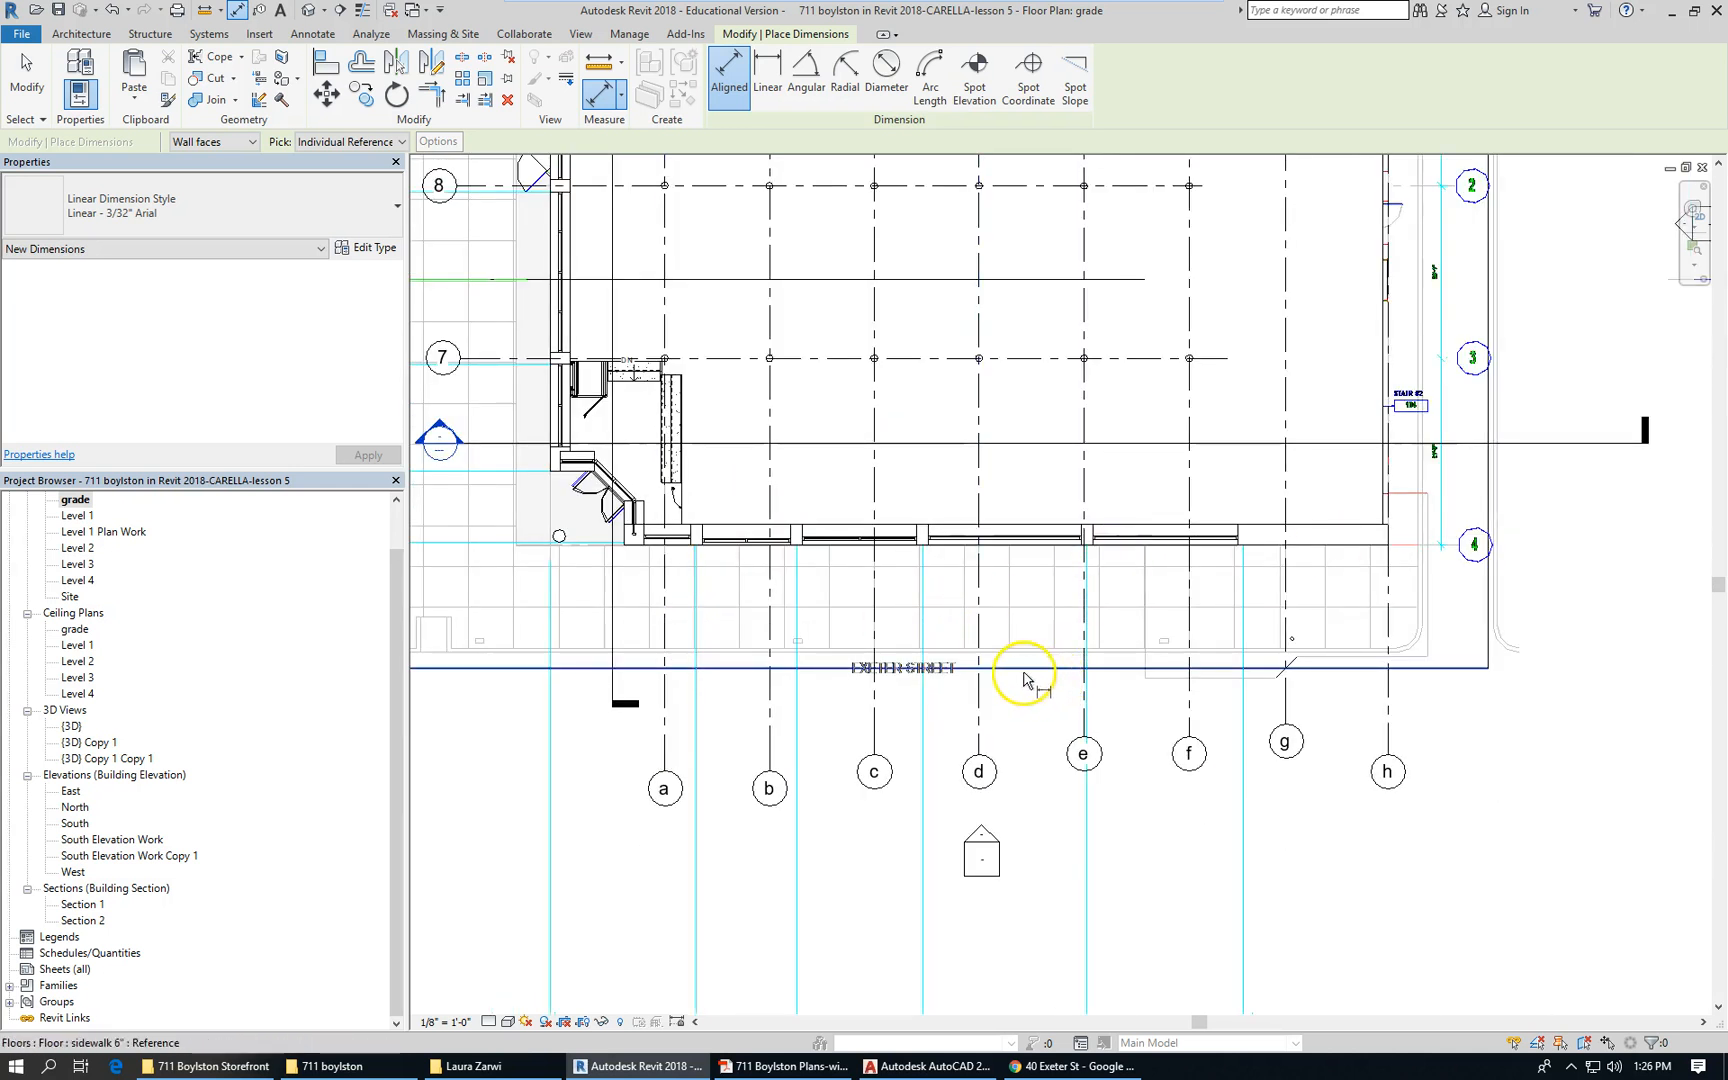
scroll(757, 668, down, 2)
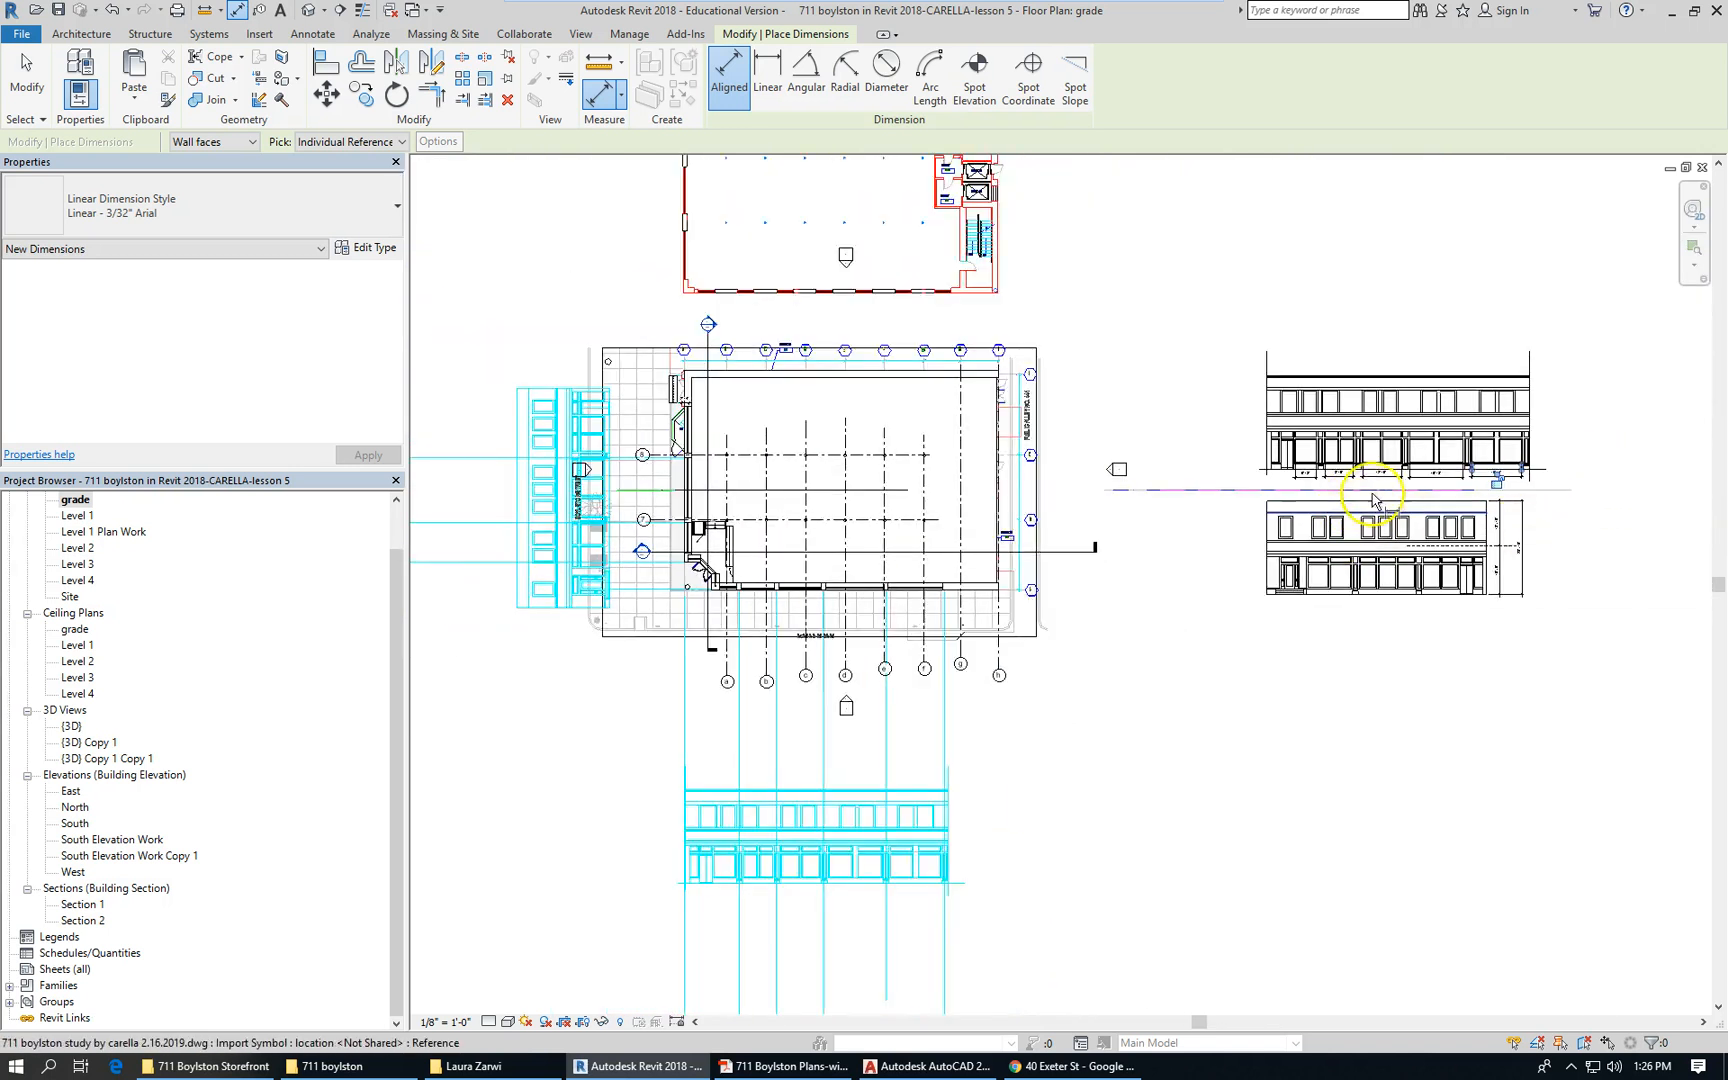
scroll(1370, 486, up, 2)
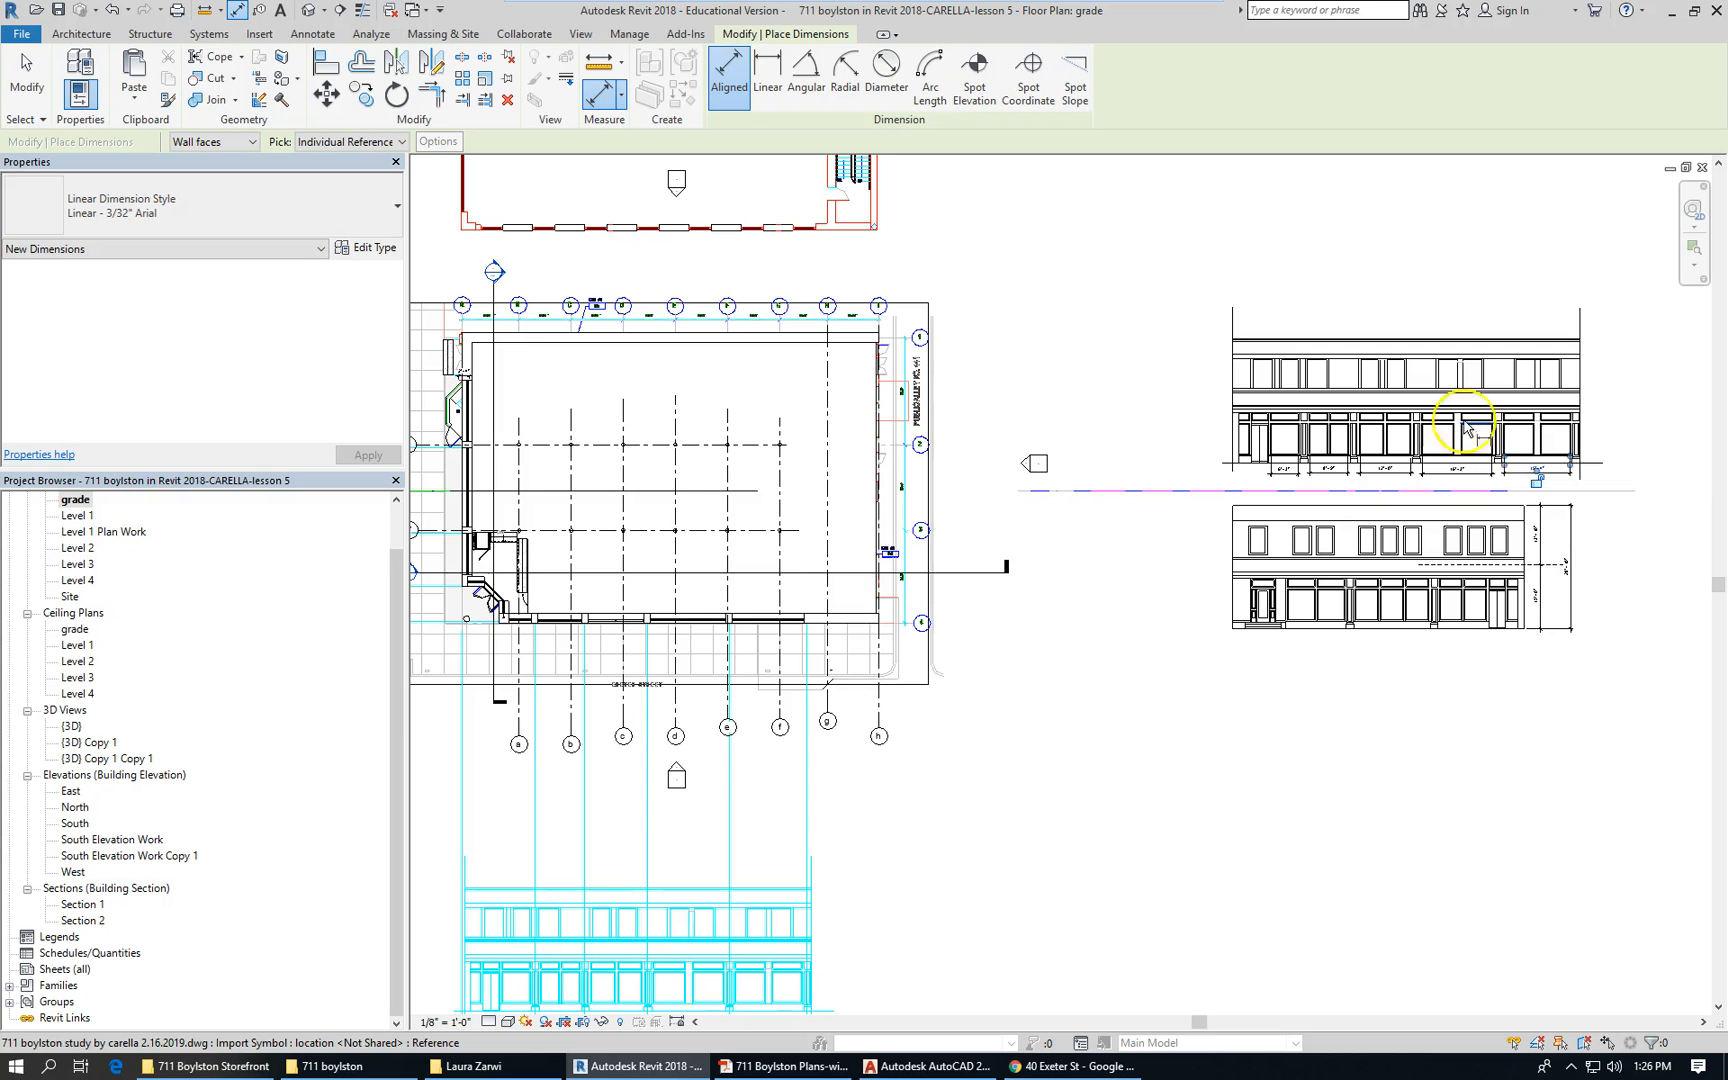
scroll(663, 822, down, 2)
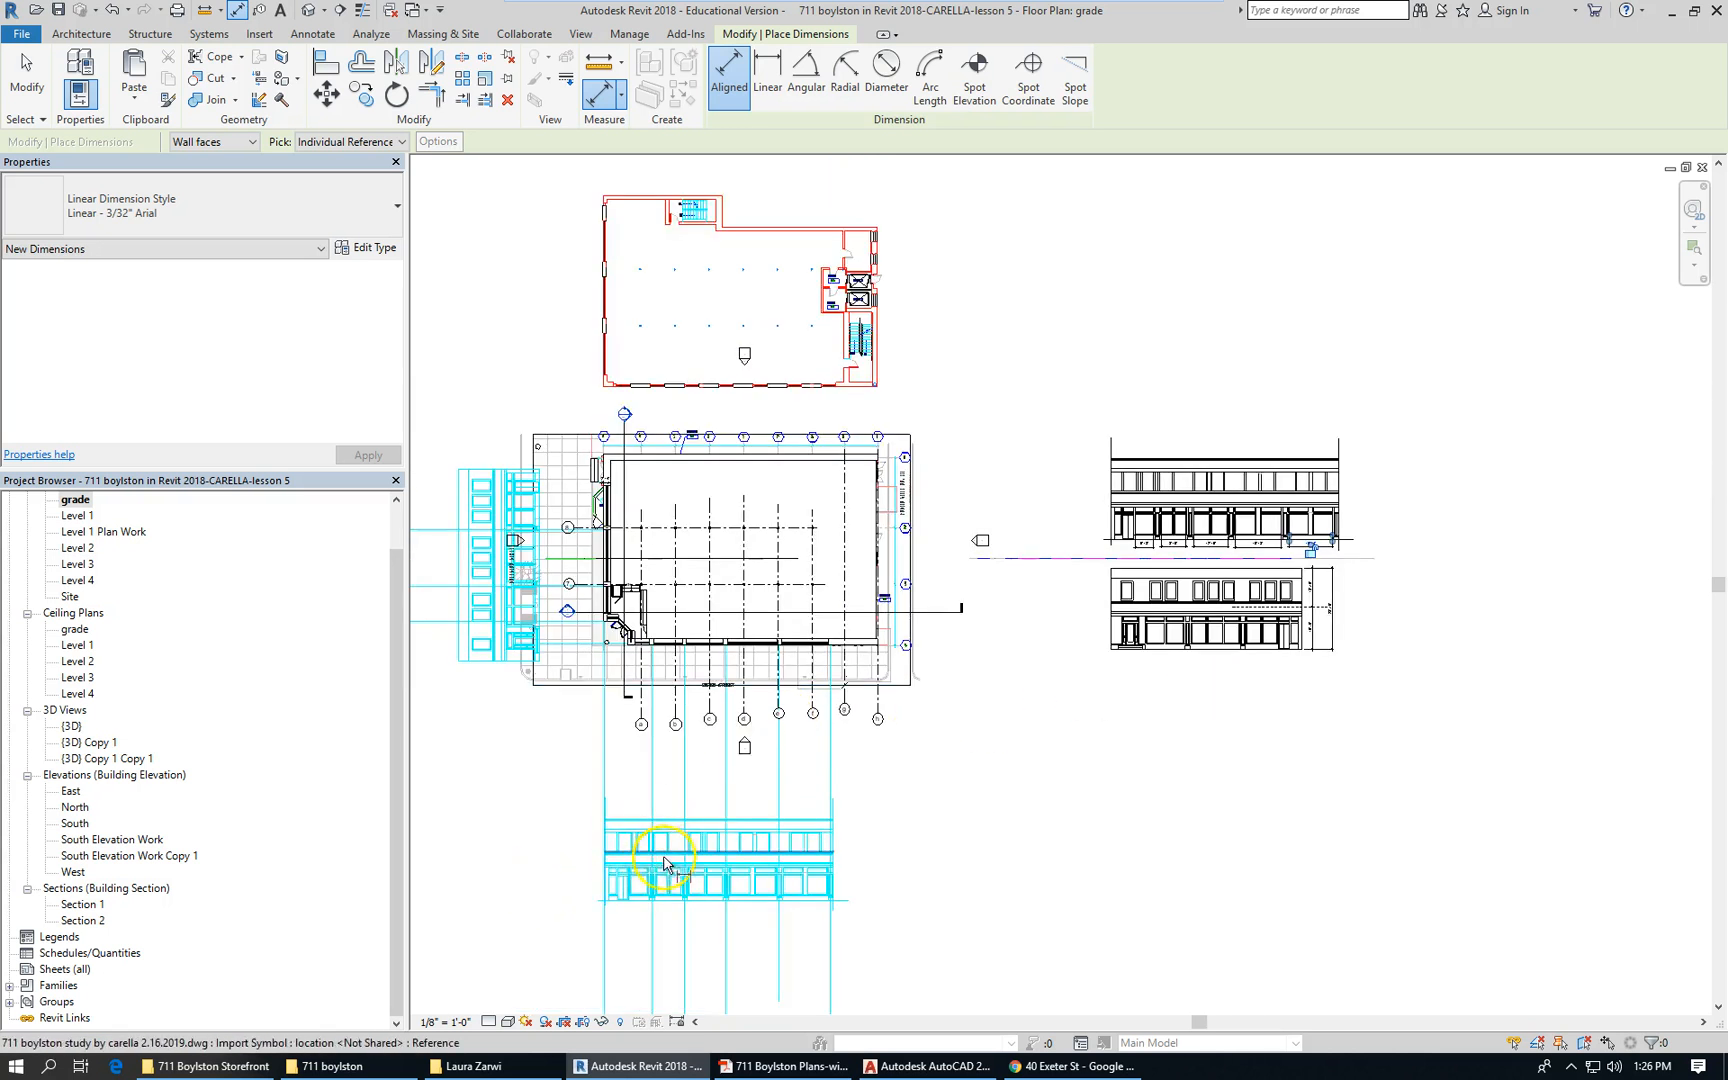
Dimension the storefront window beside the door in the cyan CAD elevation below the plan
scroll(640, 890, up, 4)
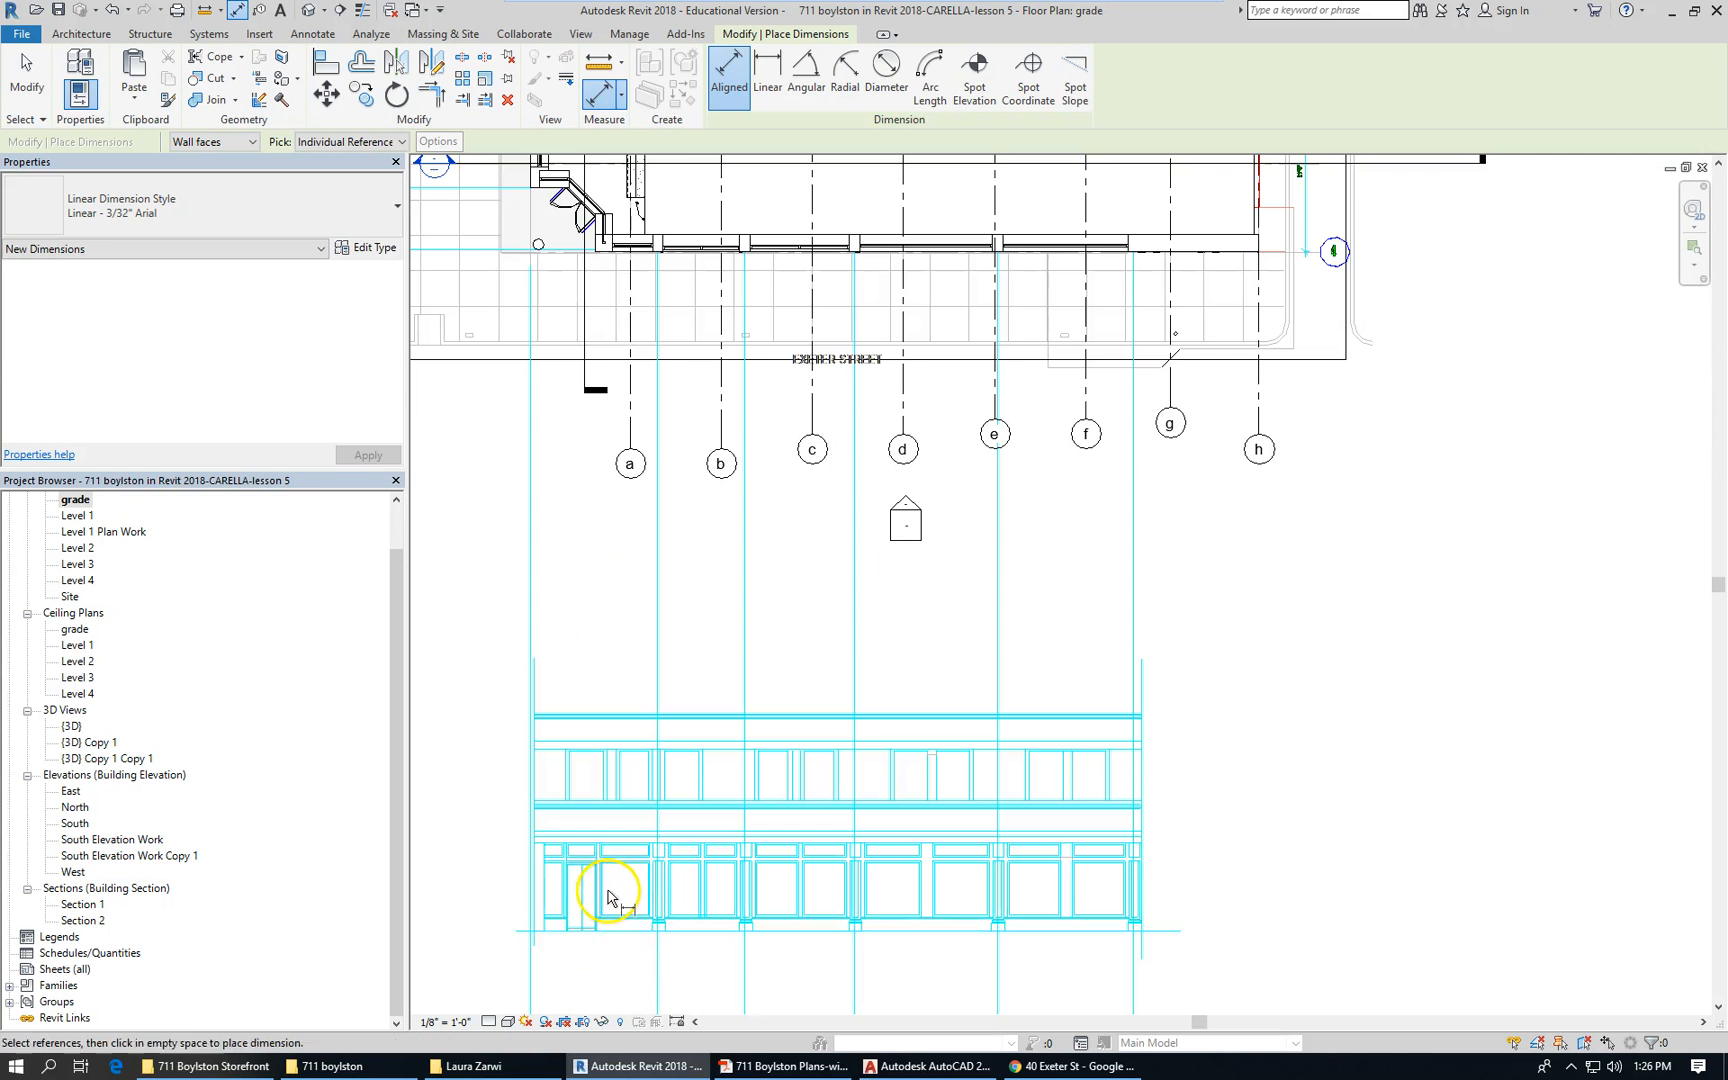
scroll(600, 895, up, 2)
click(600, 895)
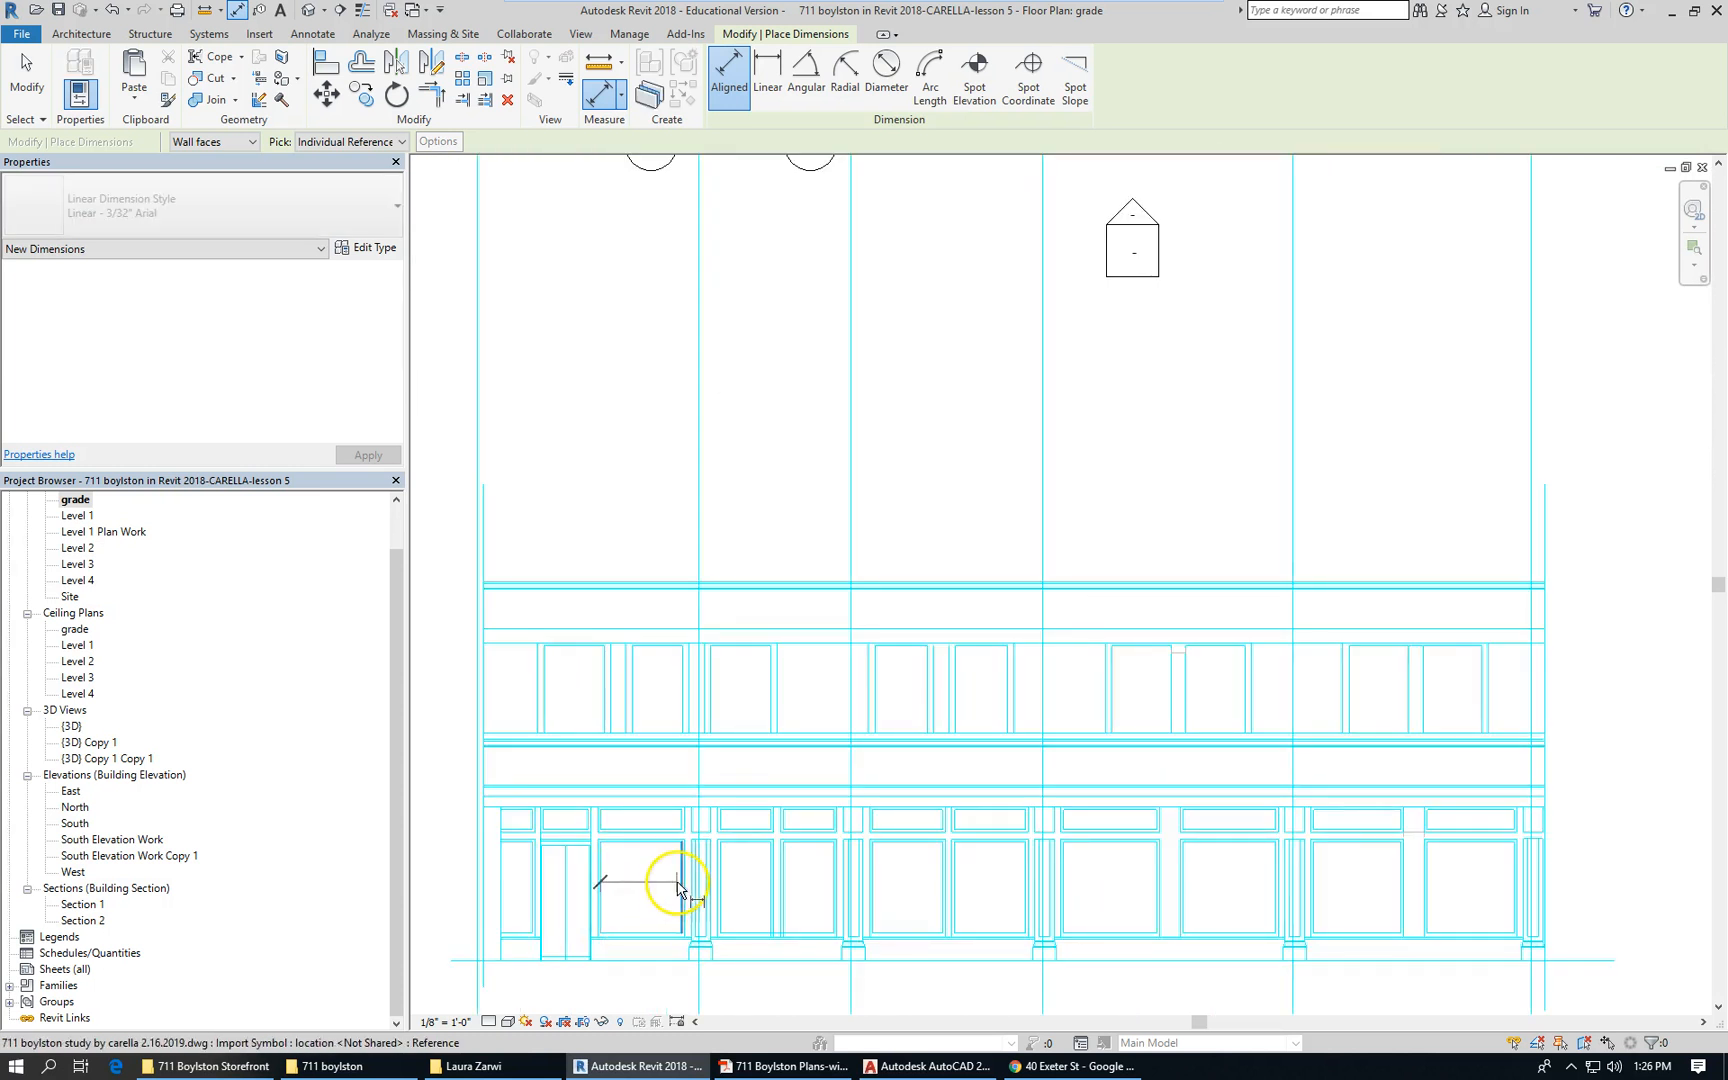
click(681, 884)
click(665, 905)
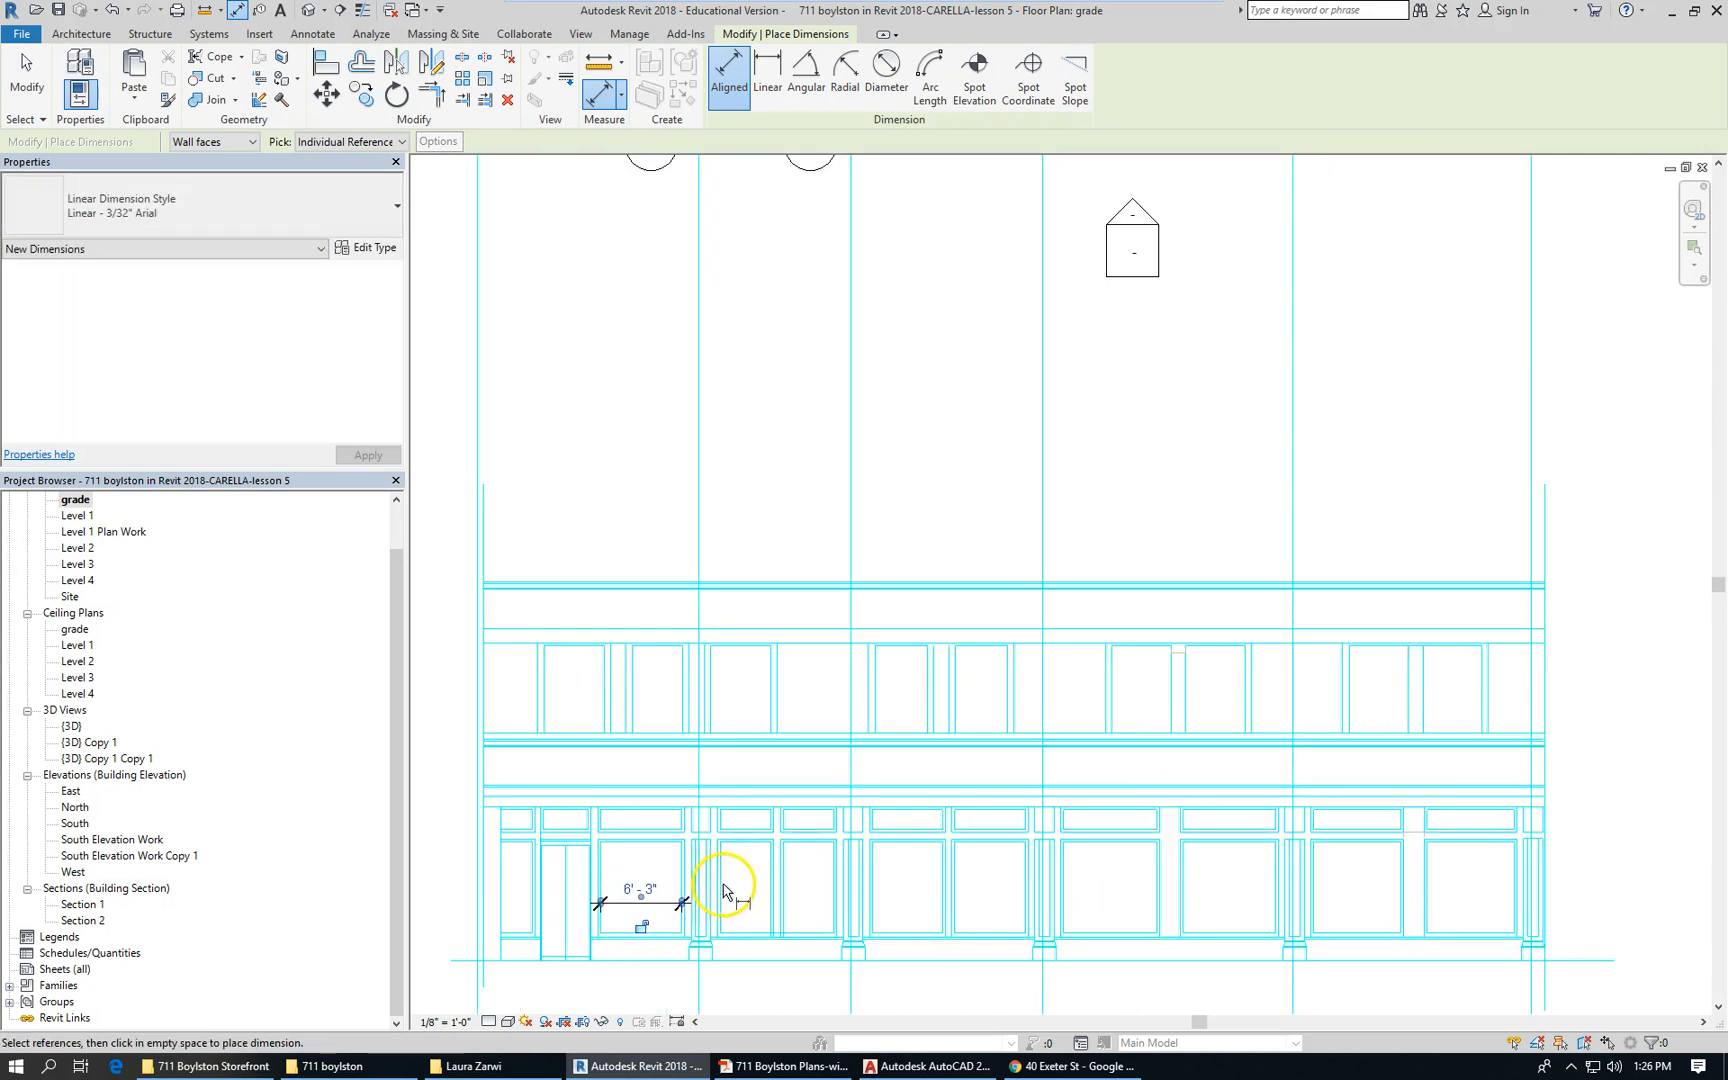
Dimension the overall widths of the second and third storefront window bays in the cyan CAD elevation
click(722, 887)
click(828, 891)
click(888, 904)
click(872, 900)
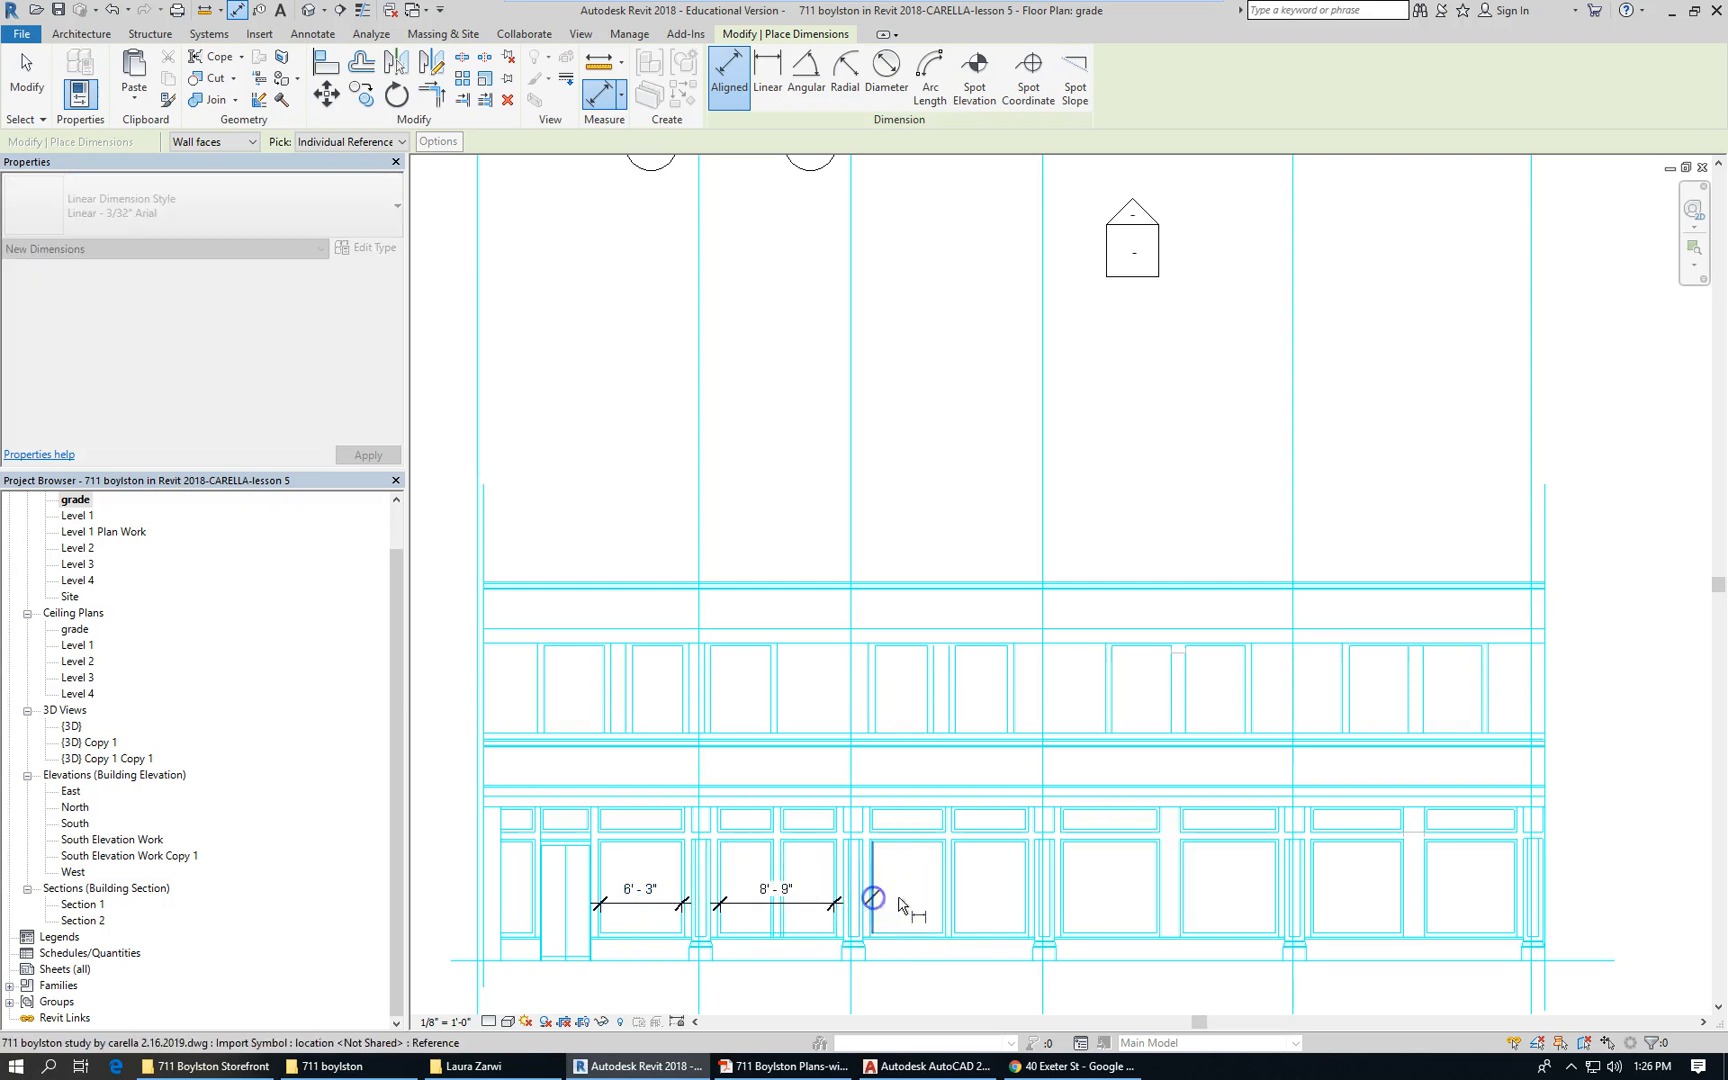
click(1024, 906)
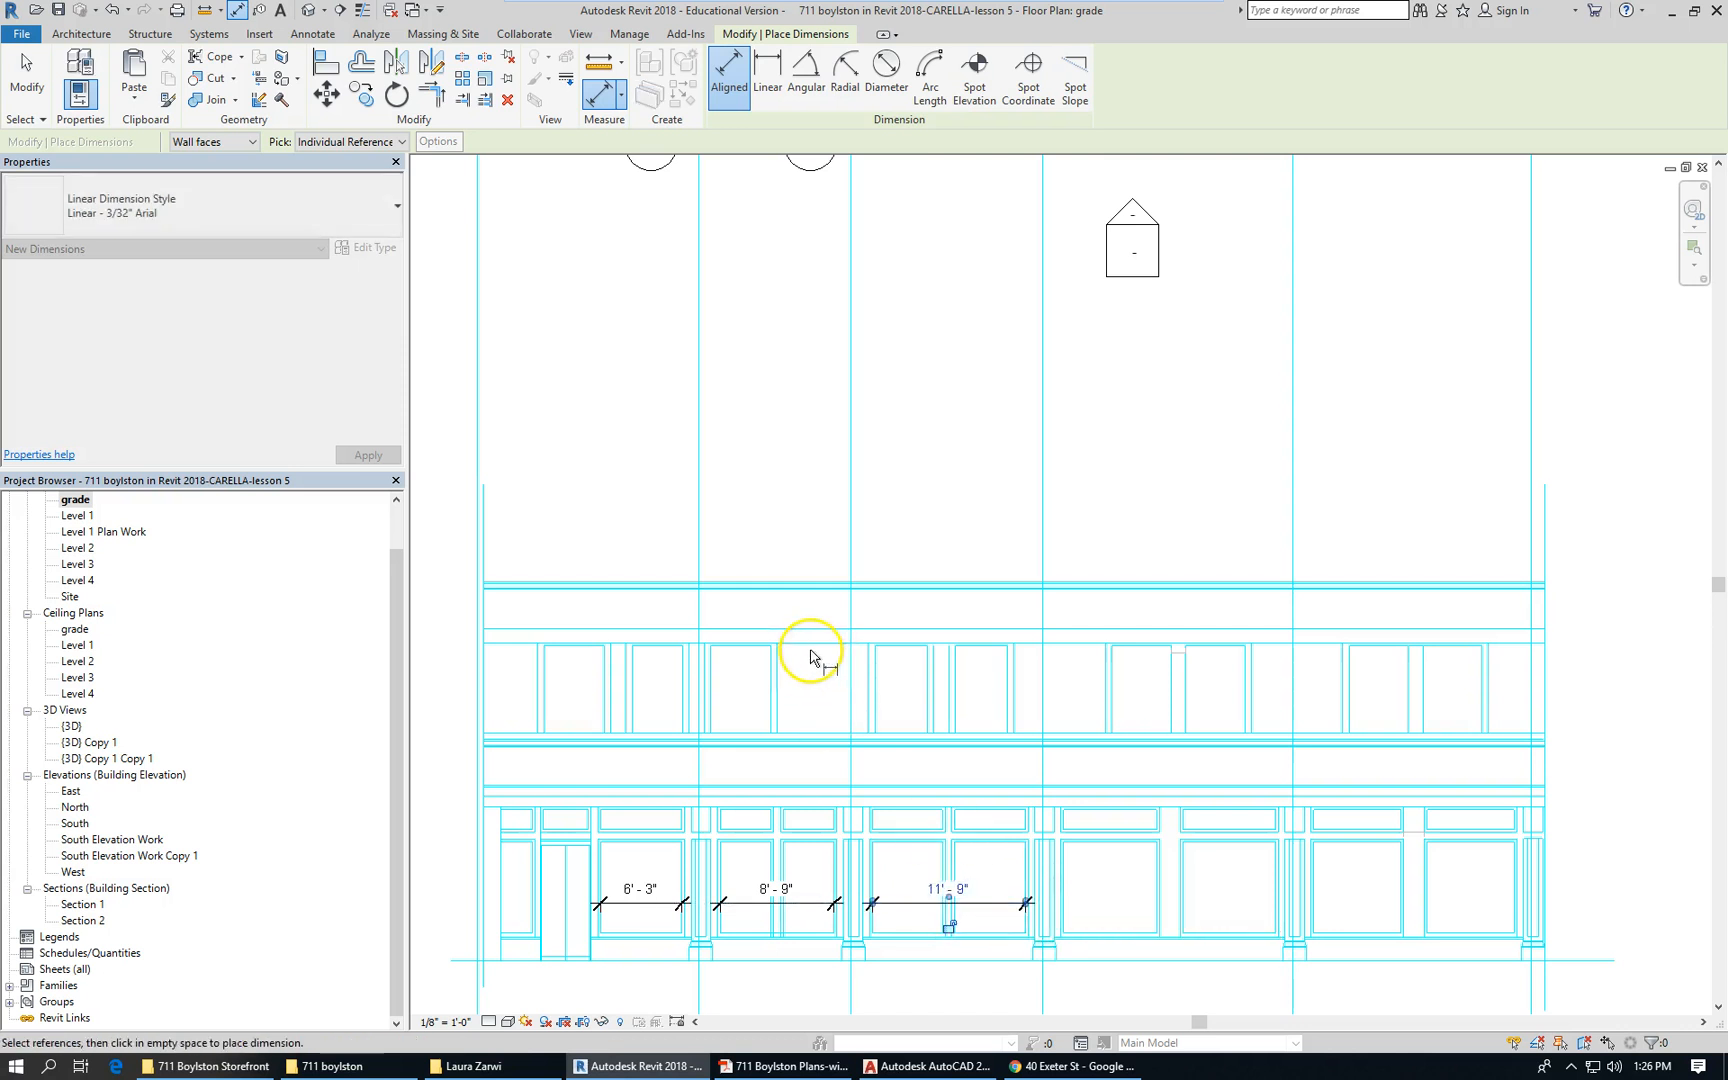
scroll(880, 700, down, 6)
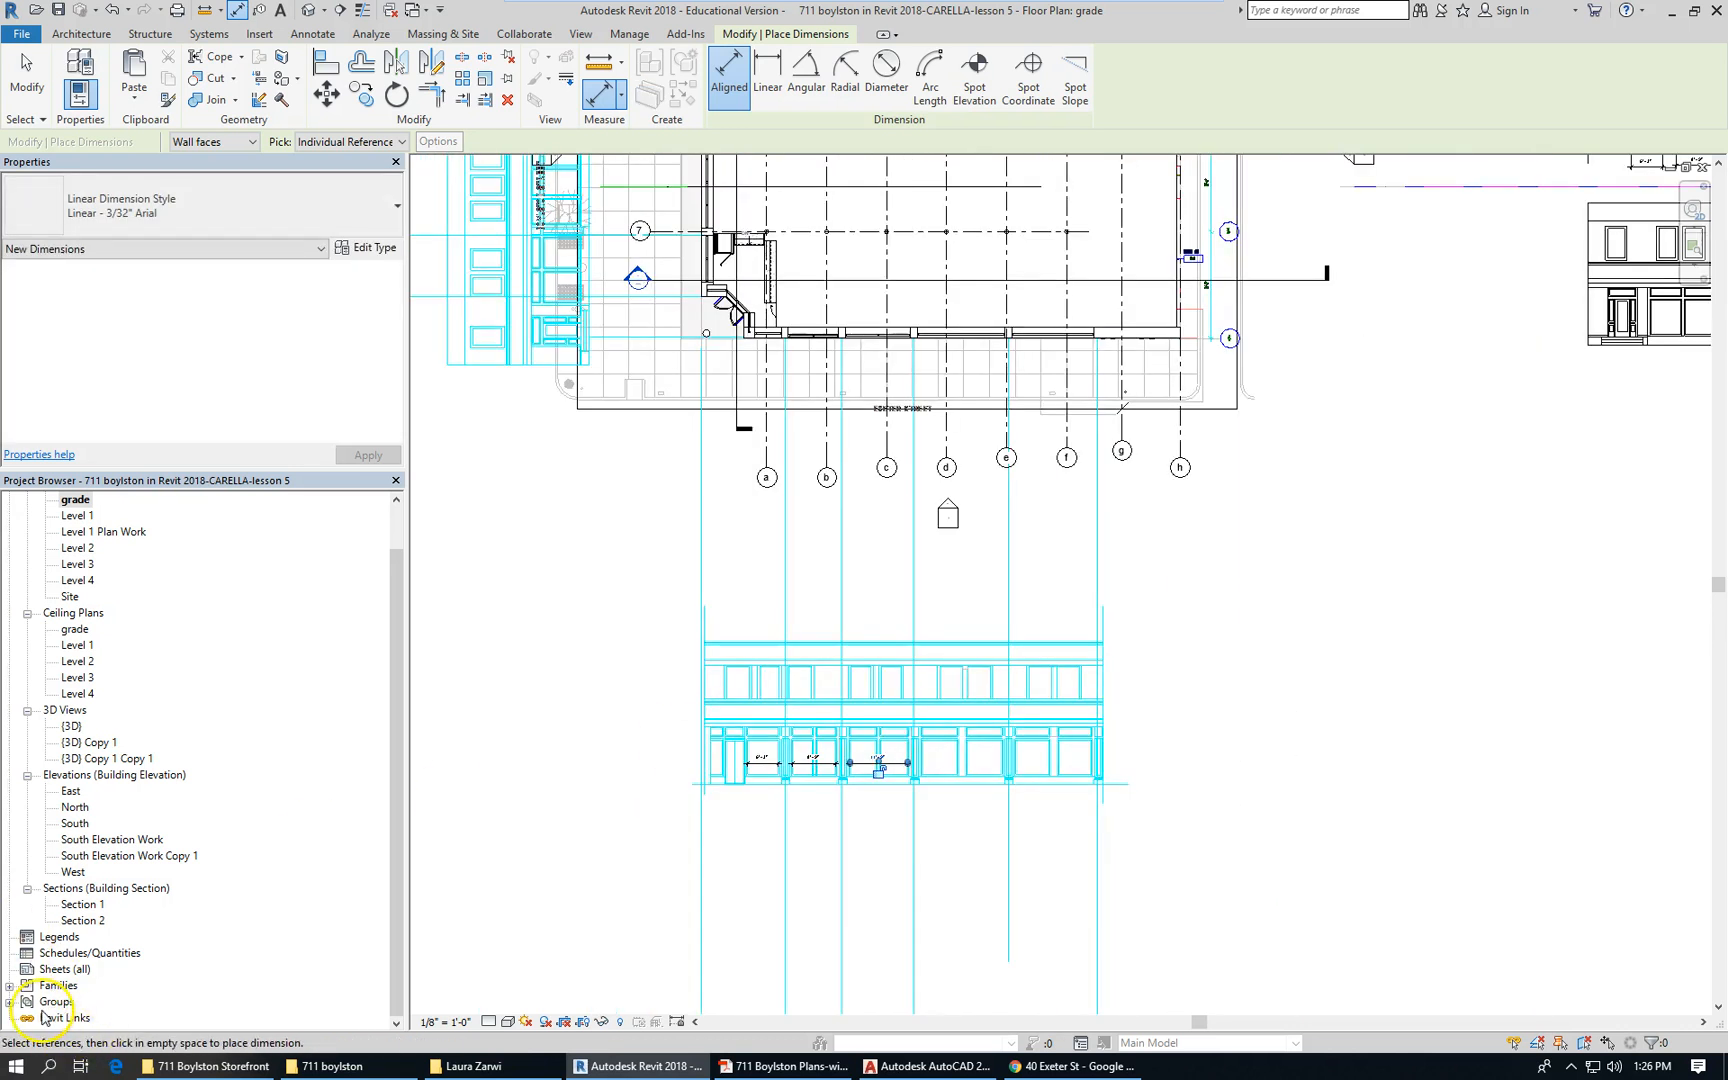